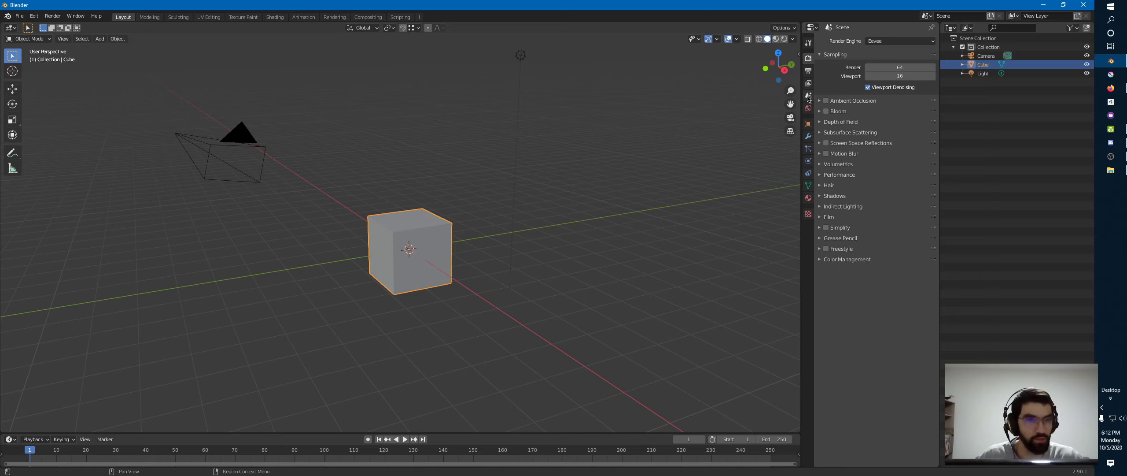
Examine the render engine choices offered for the scene
left_click(879, 41)
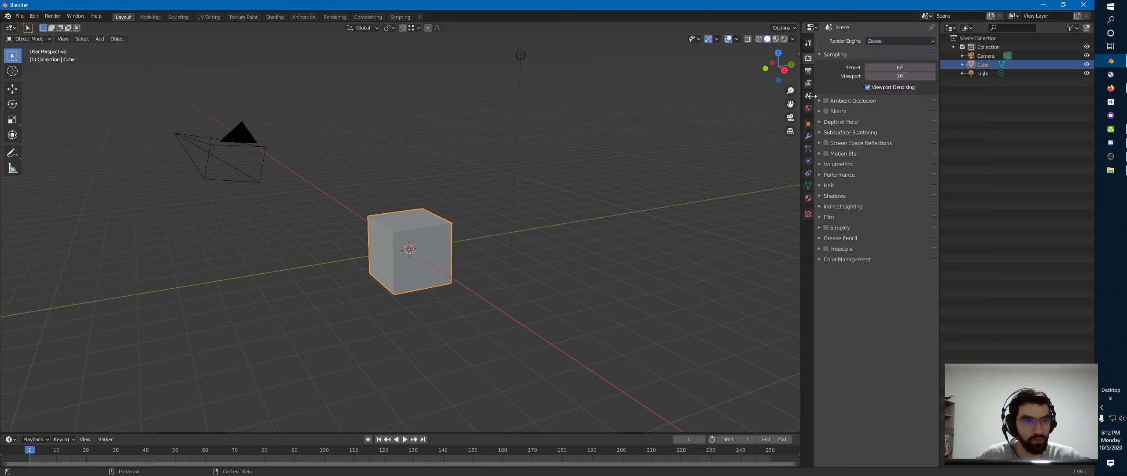
left_click(878, 42)
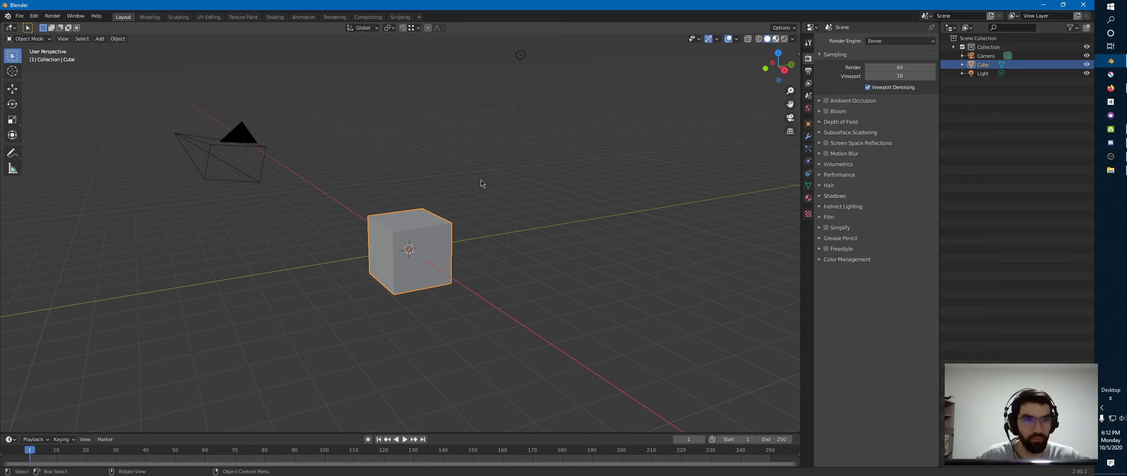
left_click(769, 38)
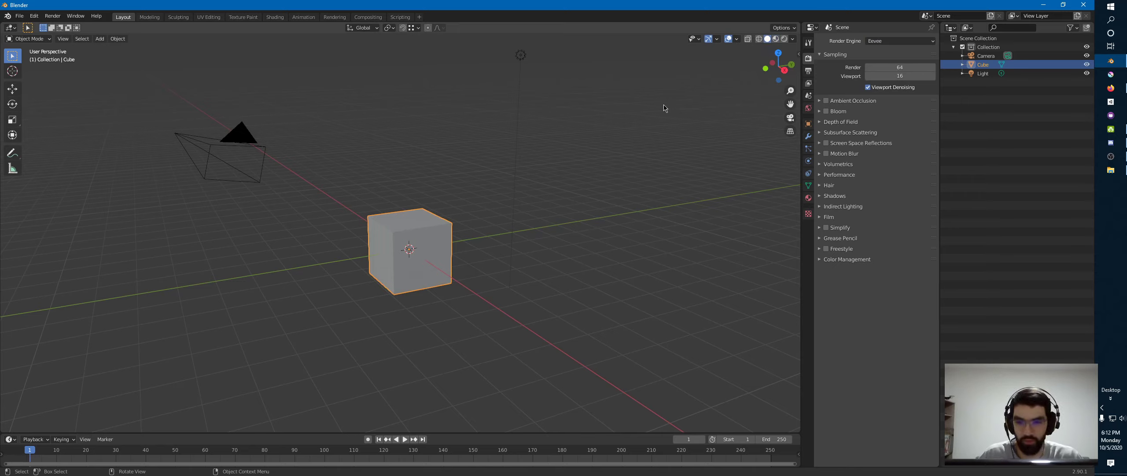
mouse_move(559, 193)
middle_mouse_down()
mouse_move(568, 180)
mouse_move(559, 202)
middle_mouse_up()
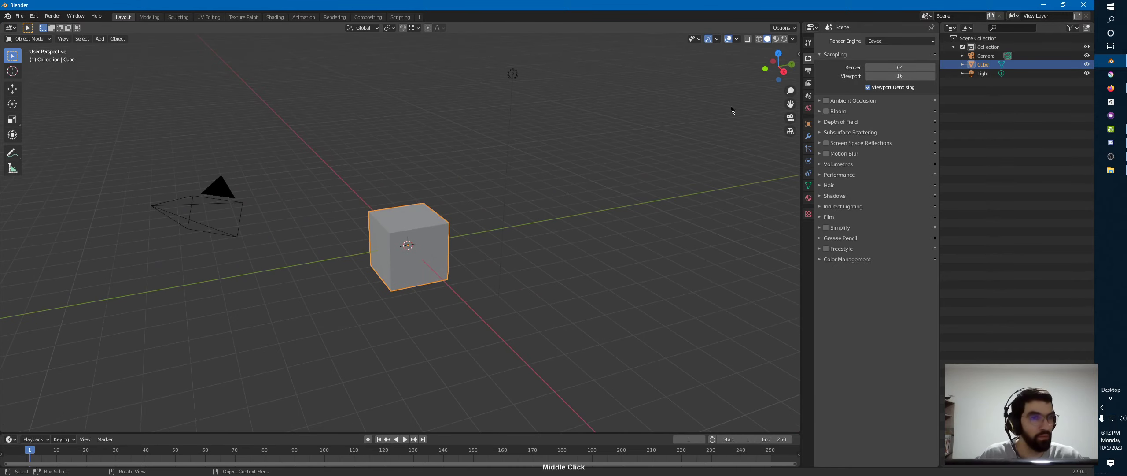
left_click(876, 40)
left_click(875, 43)
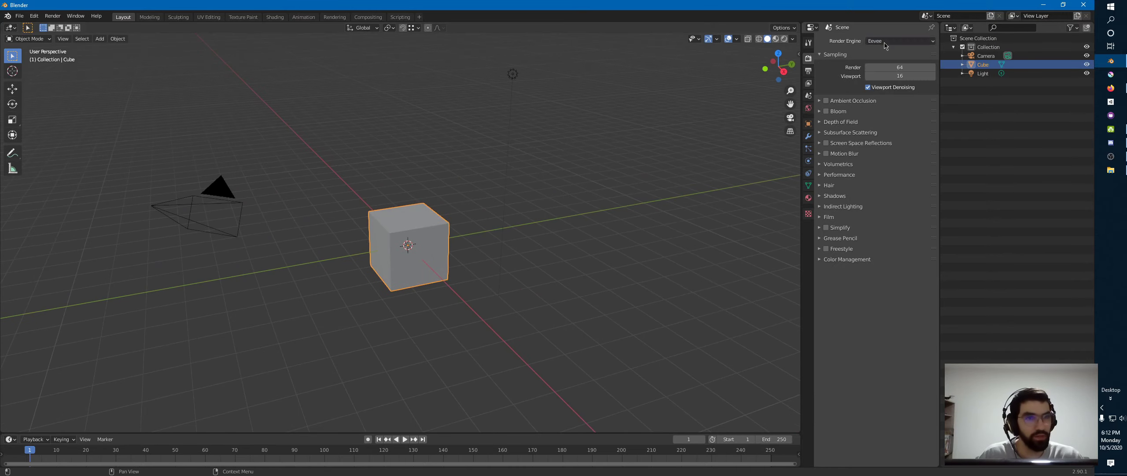
left_click(874, 43)
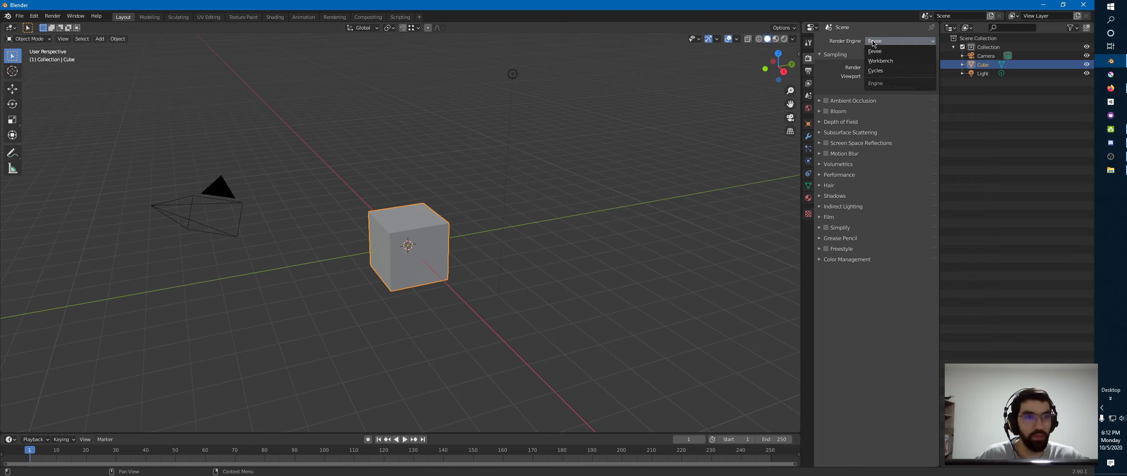
left_click(867, 45)
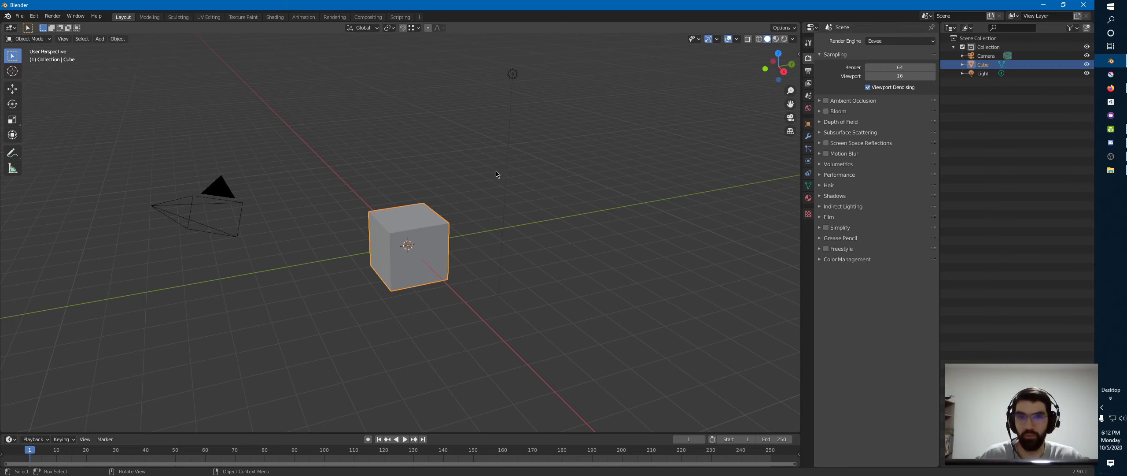
Inspect the default scene's objects by selecting the light, the camera and finally the cube
middle_click_drag(497, 174, 511, 173)
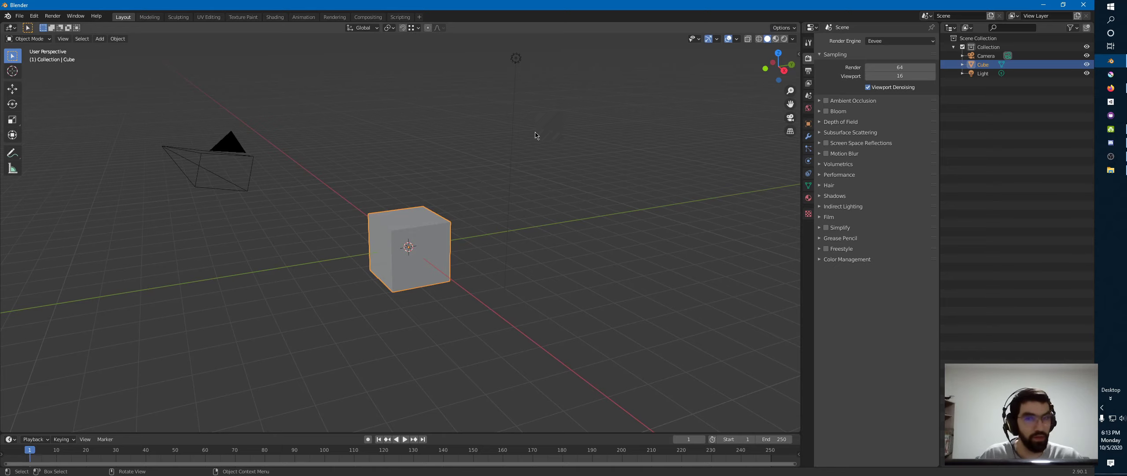
left_click(514, 62)
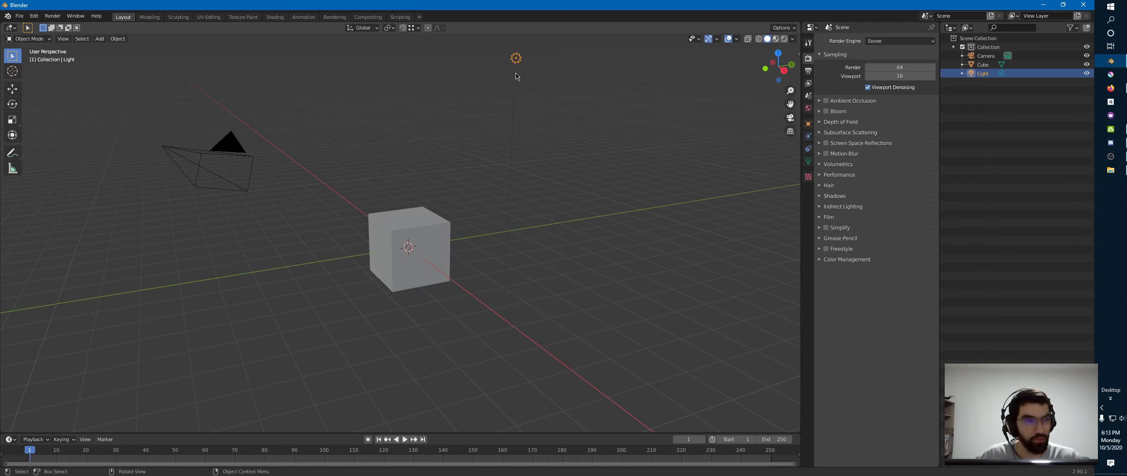
left_click(233, 152)
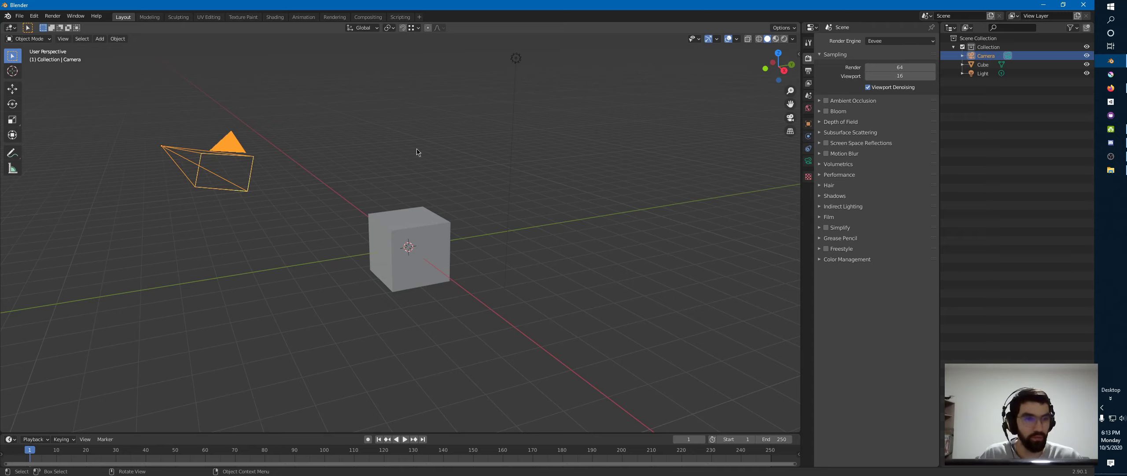
left_click(396, 231)
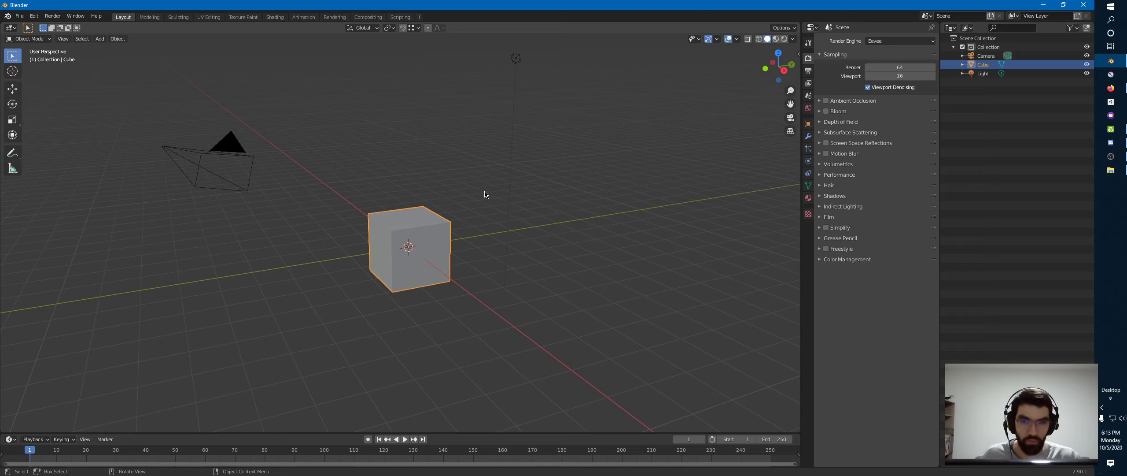
middle_click_drag(442, 185, 456, 216)
Switch to the Calificaciones workbook in Excel, enter 0 in cell AB6 of the Asistencia sheet, and return to Blender
key("alt+Tab")
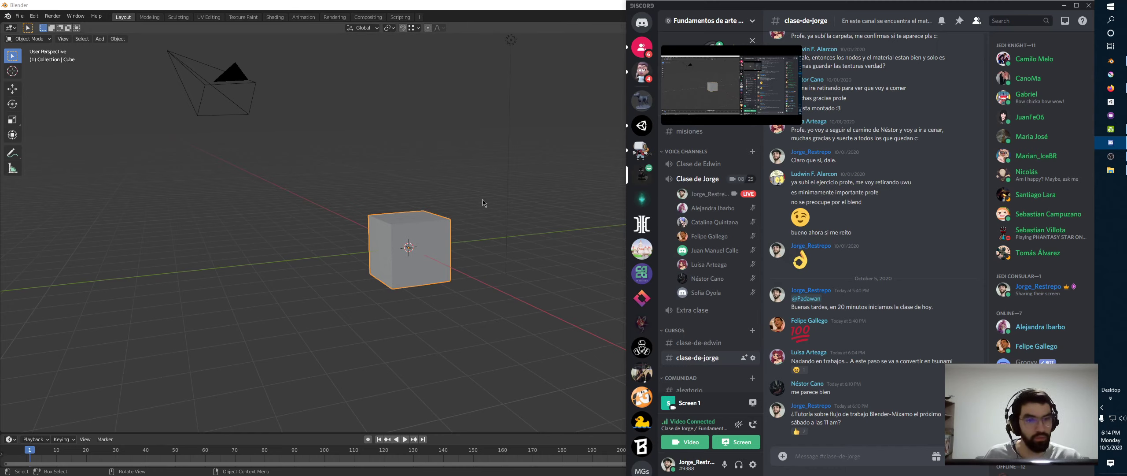
middle_click_drag(483, 200, 482, 209)
key("alt+Tab")
key("alt+Tab")
key("alt+Tab")
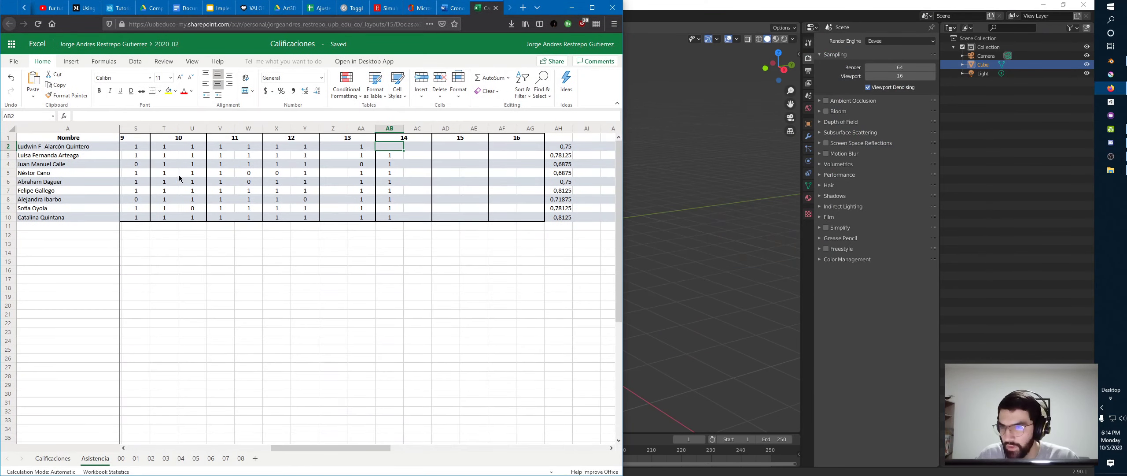
left_click(391, 183)
type("0")
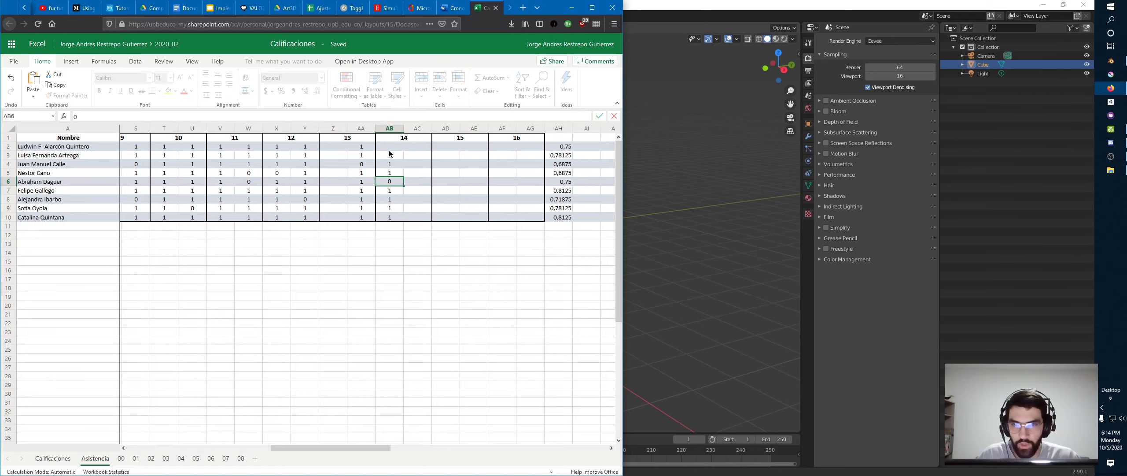
left_click(390, 154)
left_click(572, 8)
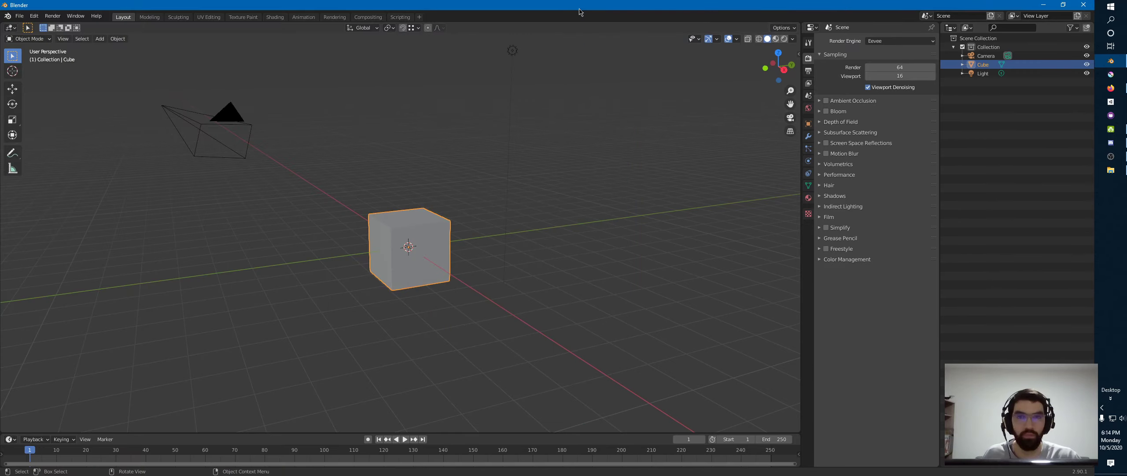
Inspect the light and look through the scene camera, finishing in a perspective view with the cube selected
middle_click_drag(432, 212, 437, 216)
scroll(438, 218, "up", 1)
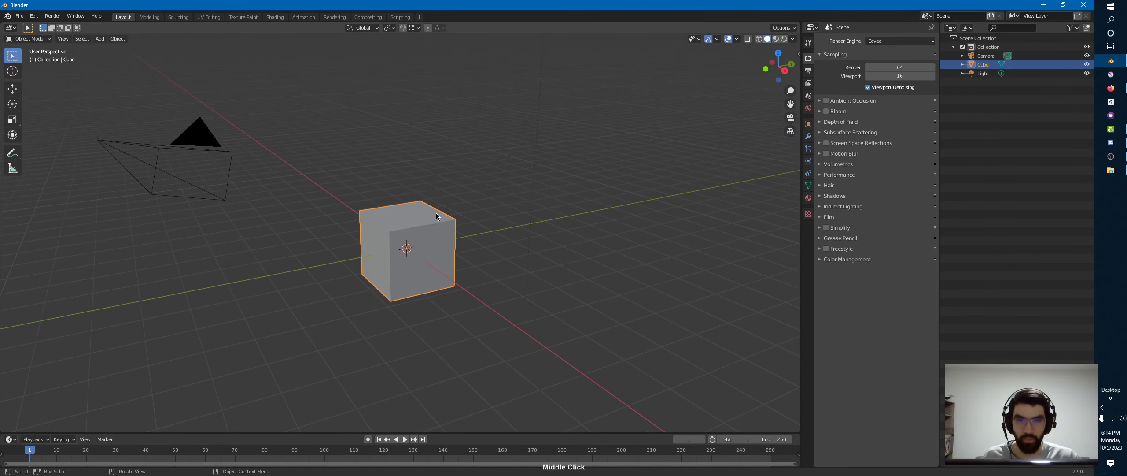
middle_click_drag(473, 179, 499, 219)
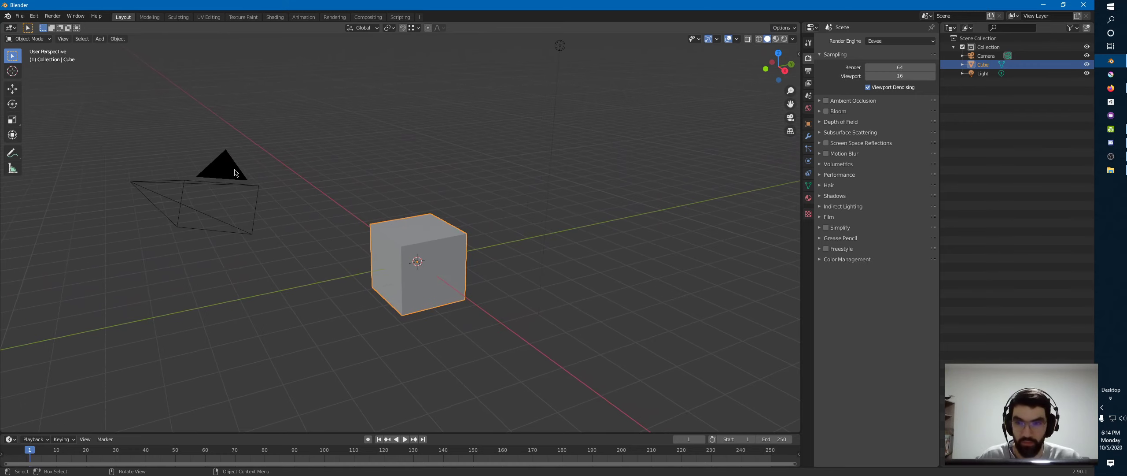
left_click(559, 46)
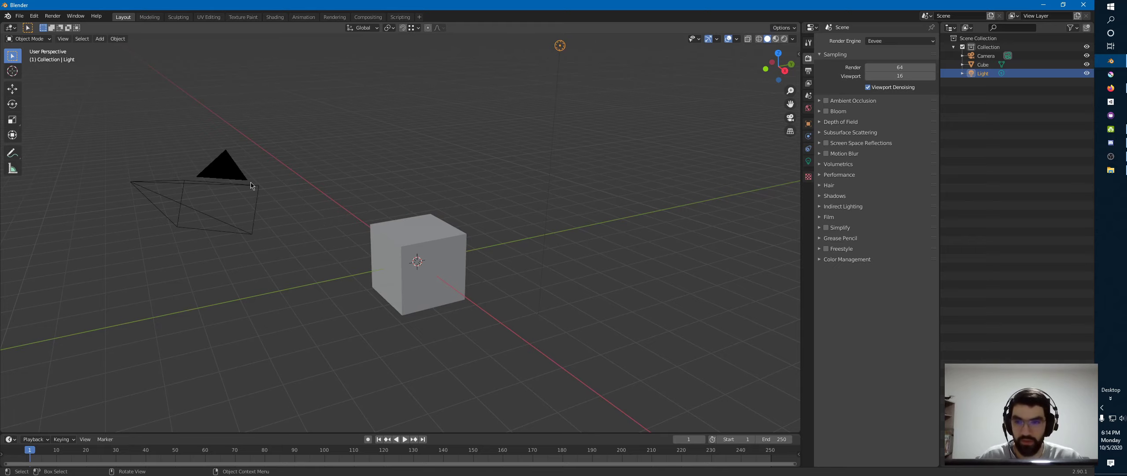
left_click(221, 176)
key("KP_0")
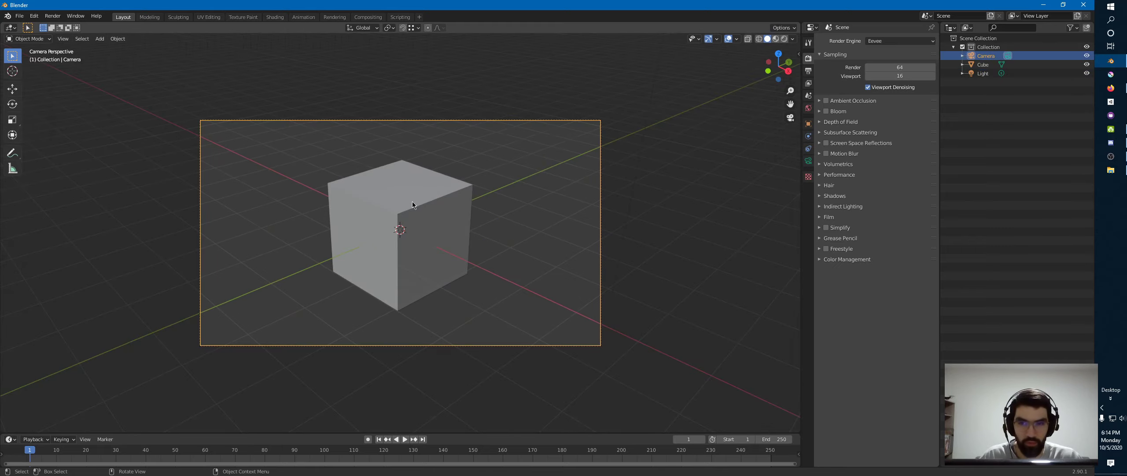
left_click(412, 204)
middle_click_drag(412, 204, 444, 146)
middle_click_drag(464, 92, 638, 97)
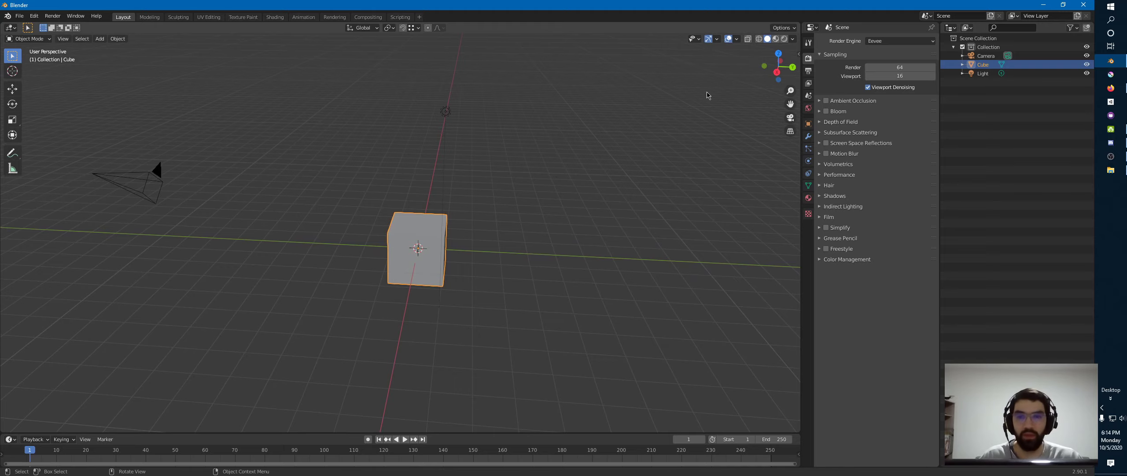
mouse_move(475, 257)
middle_mouse_down()
mouse_move(462, 246)
mouse_move(469, 236)
middle_mouse_up()
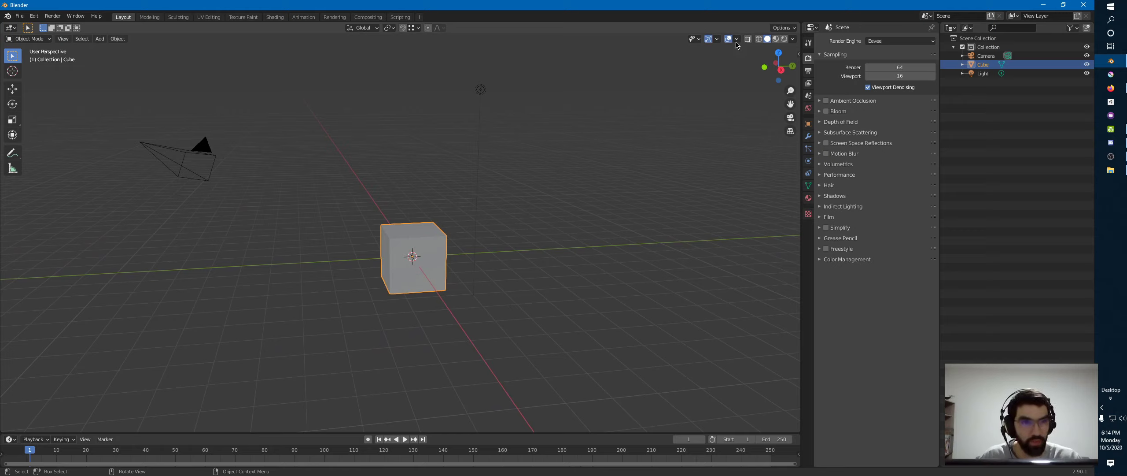
Set the 3D viewport shading to Material Preview
left_click(776, 39)
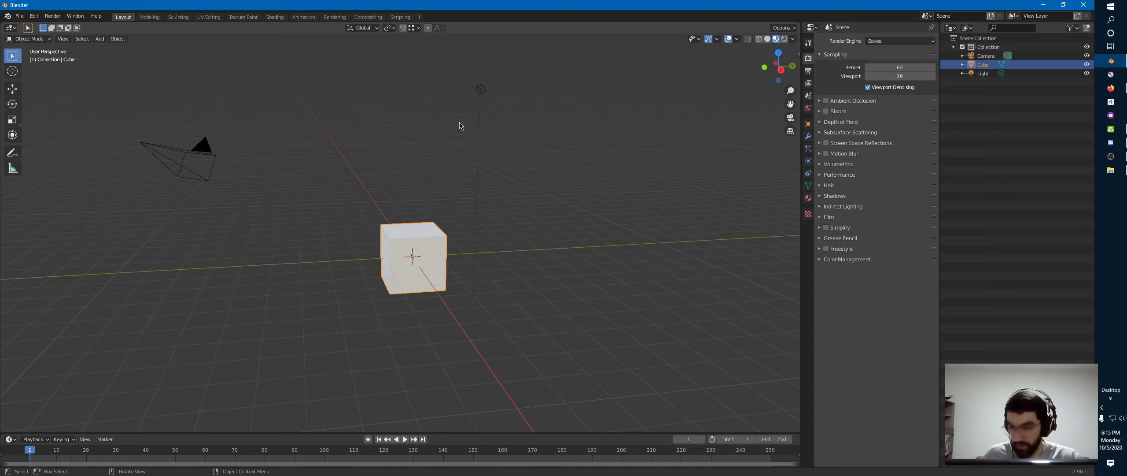
key("z")
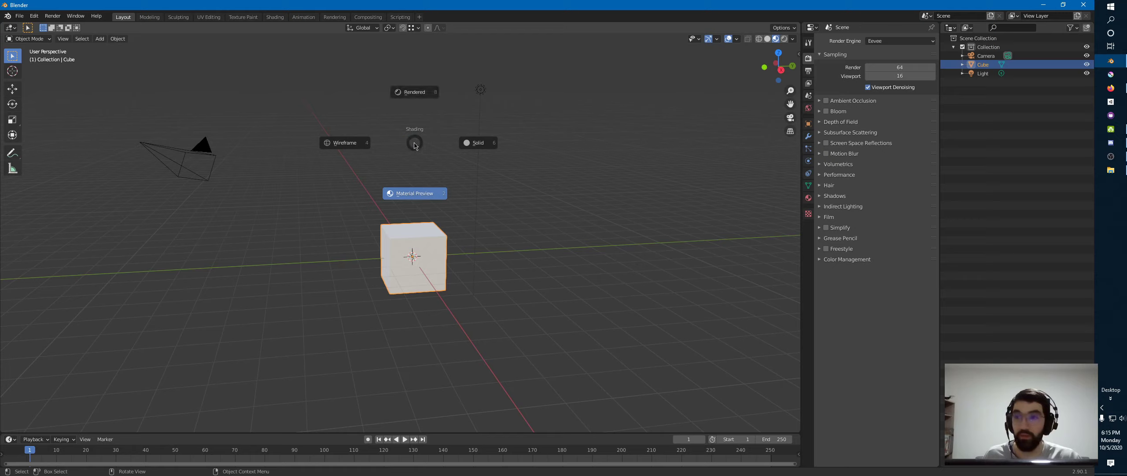
left_click(421, 202)
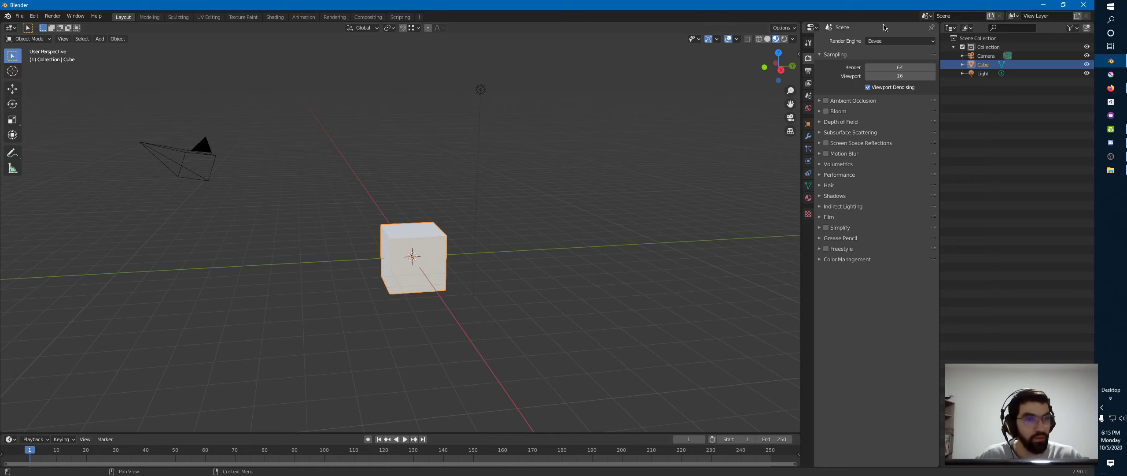
left_click(878, 47)
left_click(883, 44)
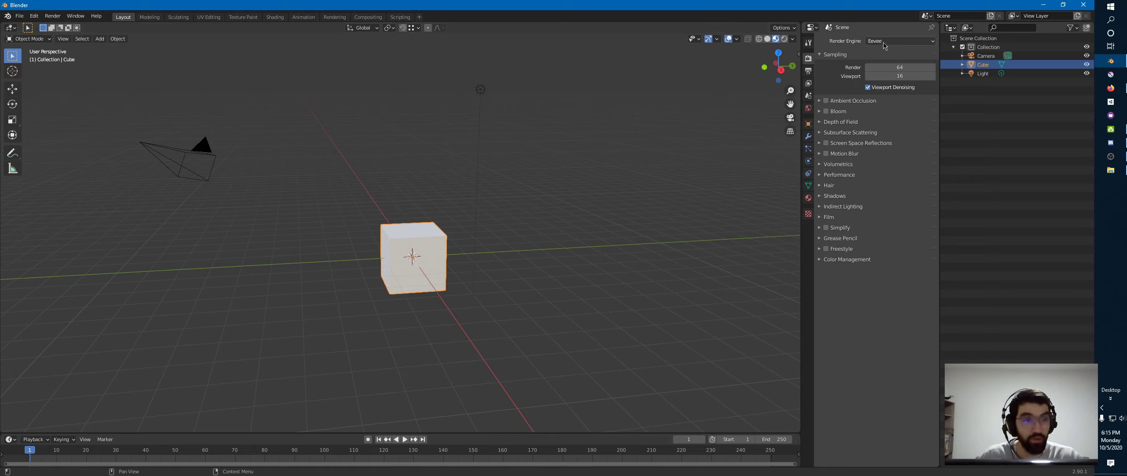
middle_click_drag(317, 207, 304, 200)
middle_click_drag(405, 197, 397, 222)
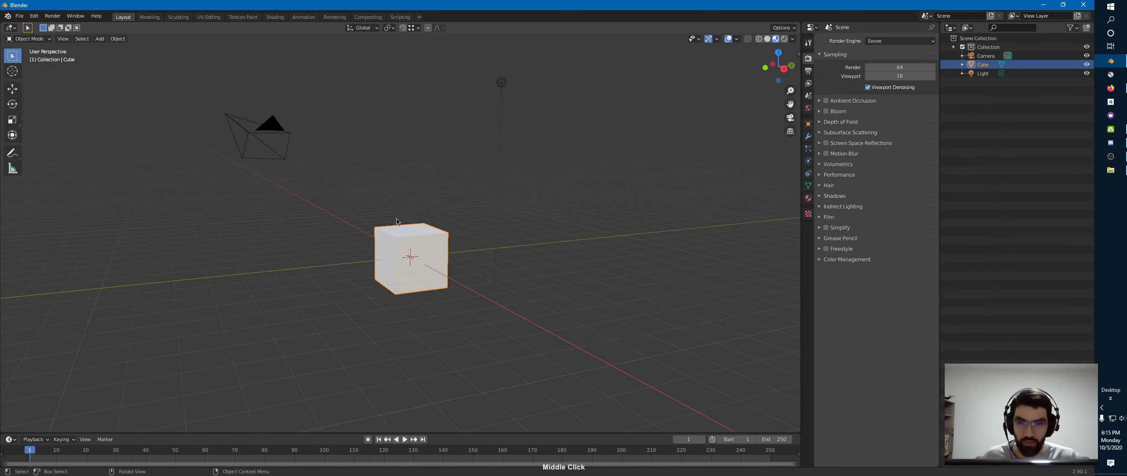
Review the cube's material settings and keep its existing material name
left_click(808, 198)
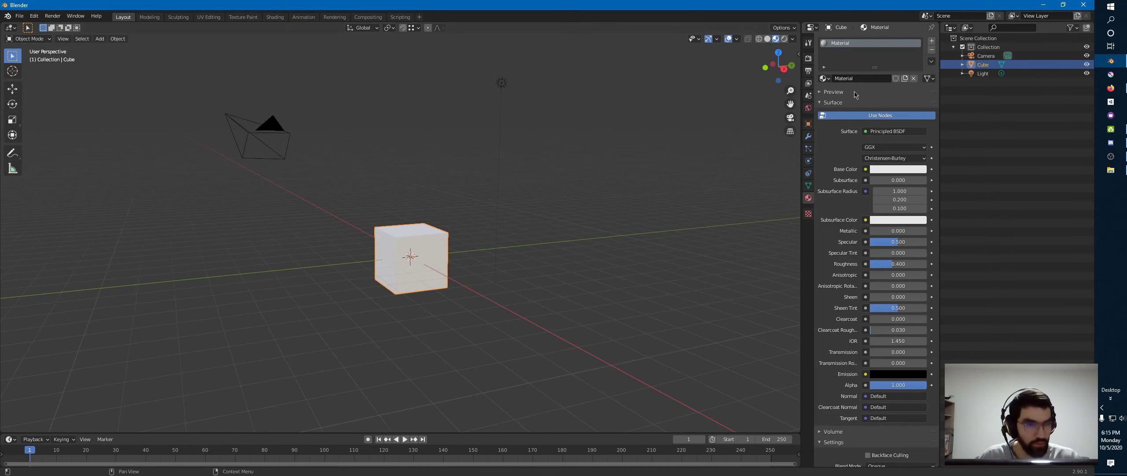
double_click(839, 79)
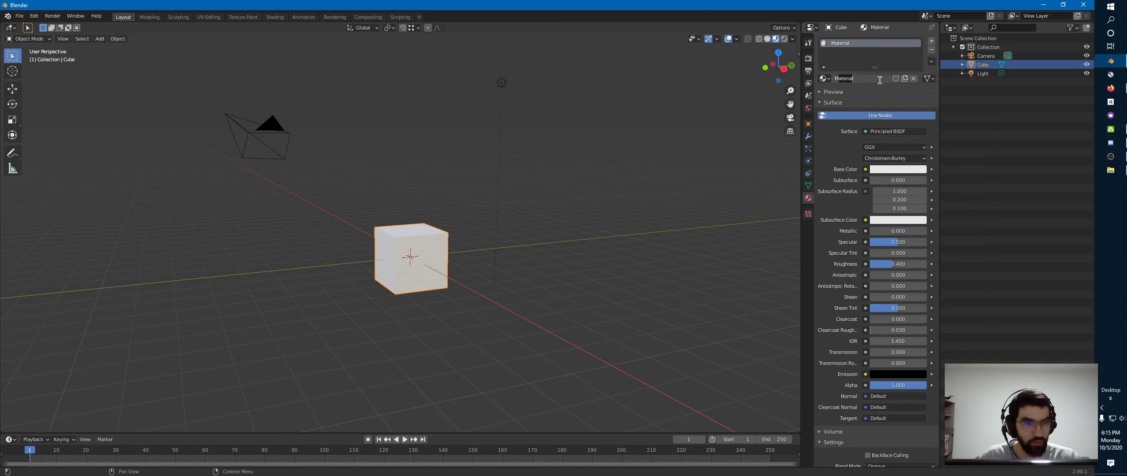
left_click(860, 80)
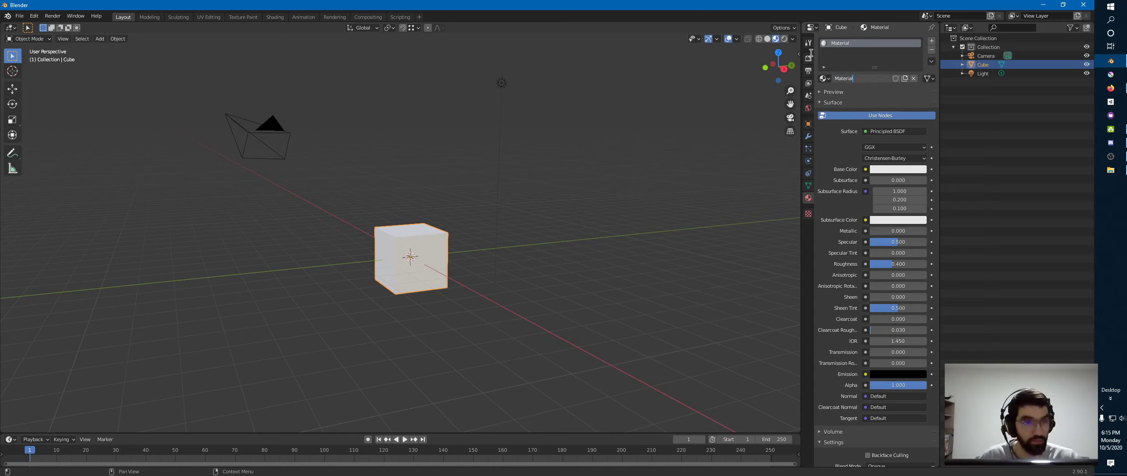
key("Return")
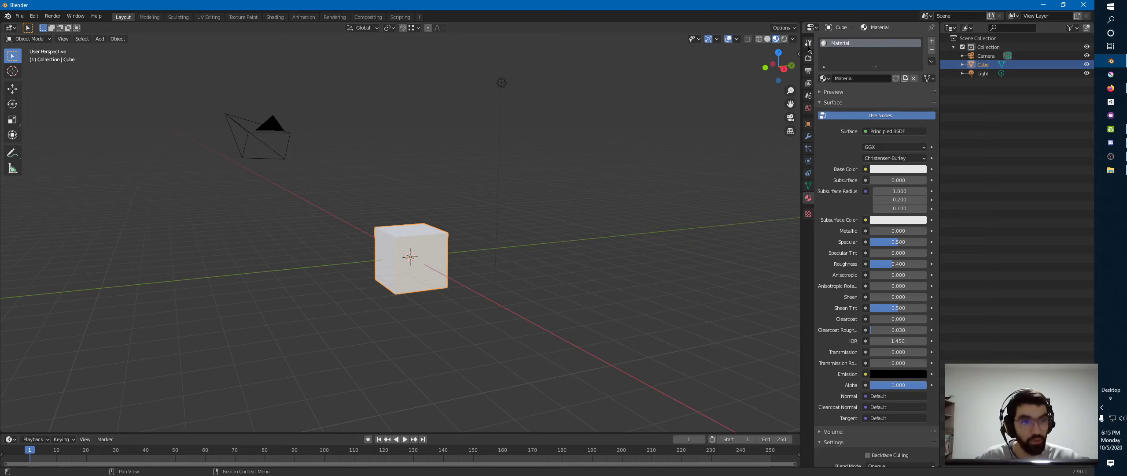
Enable Ambient Occlusion in the Eevee render settings and check the cube up close
left_click(808, 57)
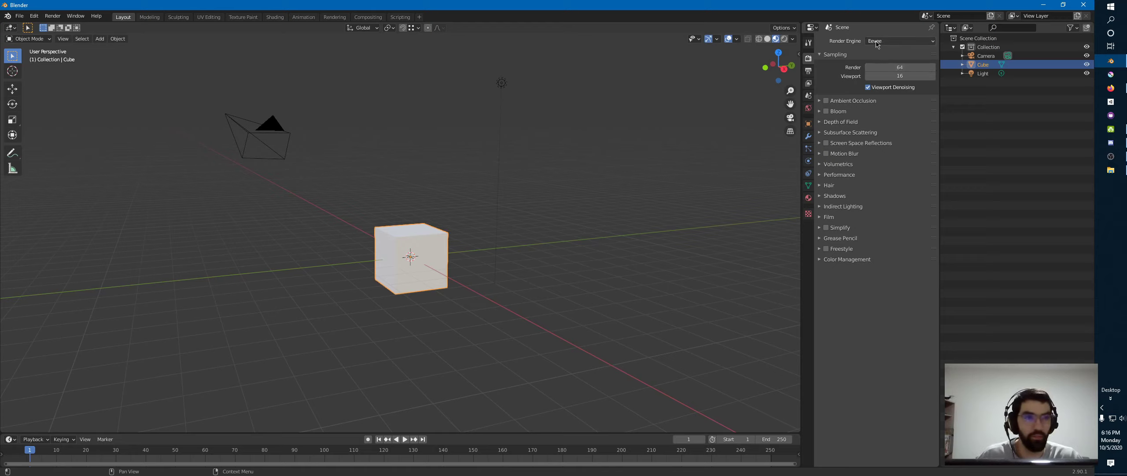
left_click(820, 102)
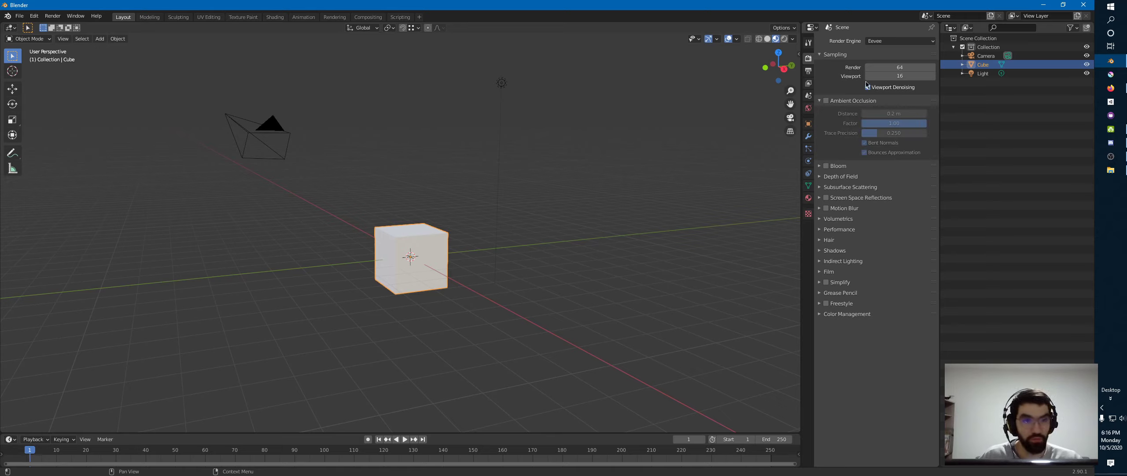
left_click(826, 101)
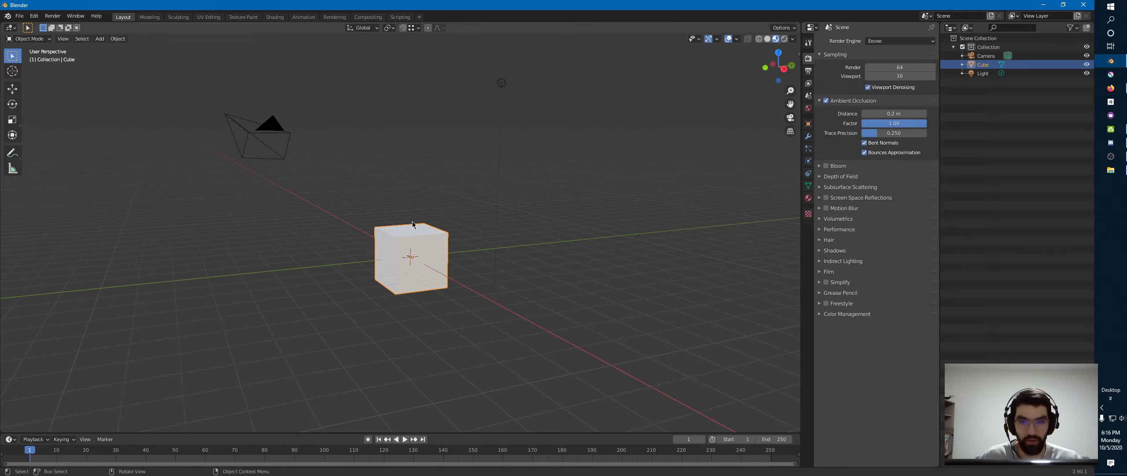
middle_click_drag(413, 223, 385, 244)
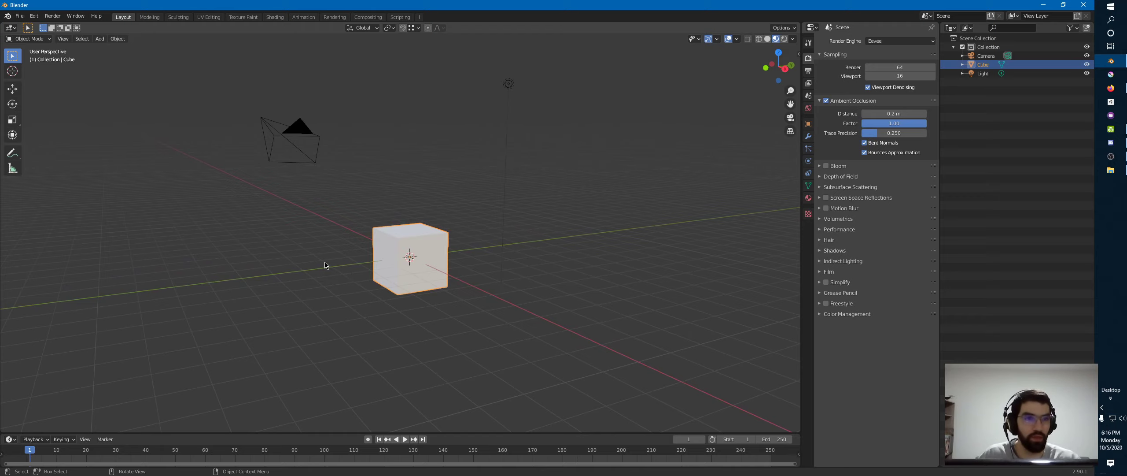
middle_click_drag(382, 196, 409, 266)
scroll(407, 265, "up", 3)
mouse_move(439, 233)
middle_mouse_down()
mouse_move(463, 230)
mouse_move(432, 242)
middle_mouse_up()
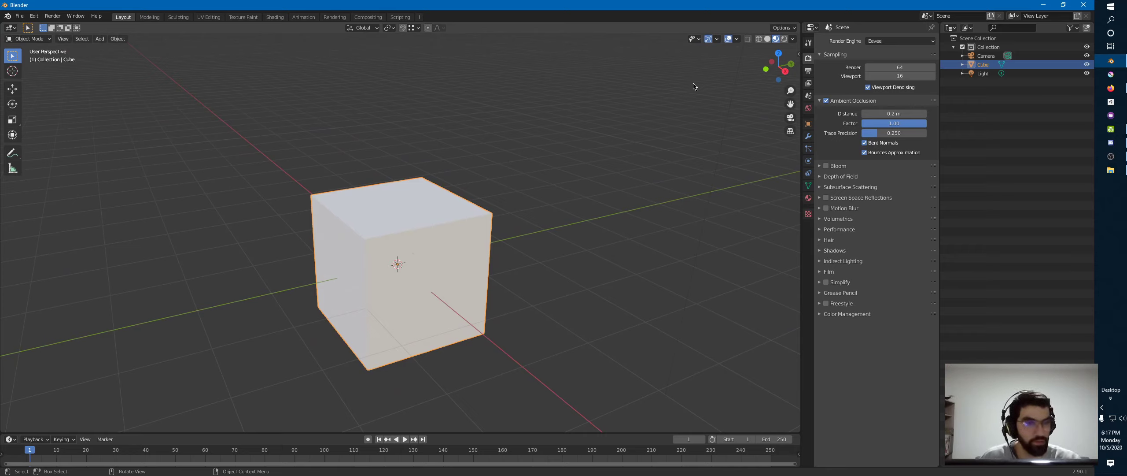
Add a plane mesh and scale it up into a large floor running through the middle of the cube
key("shift+a")
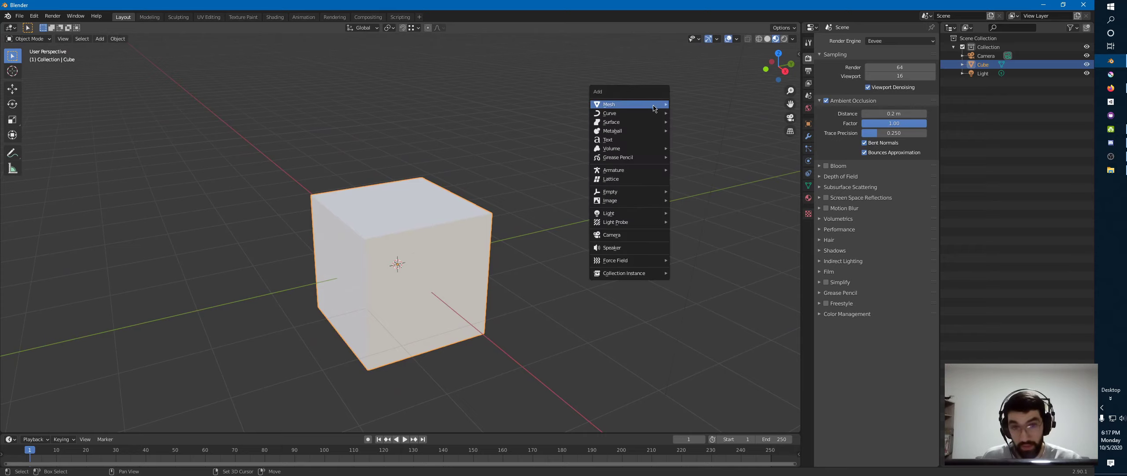
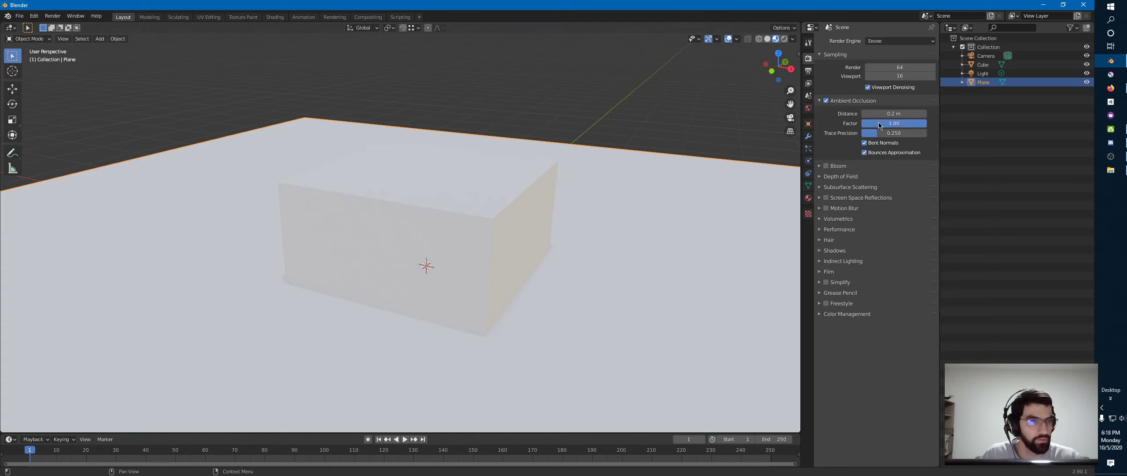
Try larger Ambient Occlusion distances, including 1 m, and restore the distance to 0.2 m
mouse_move(864, 114)
left_mouse_down()
mouse_move(987, 122)
mouse_move(886, 122)
left_mouse_up()
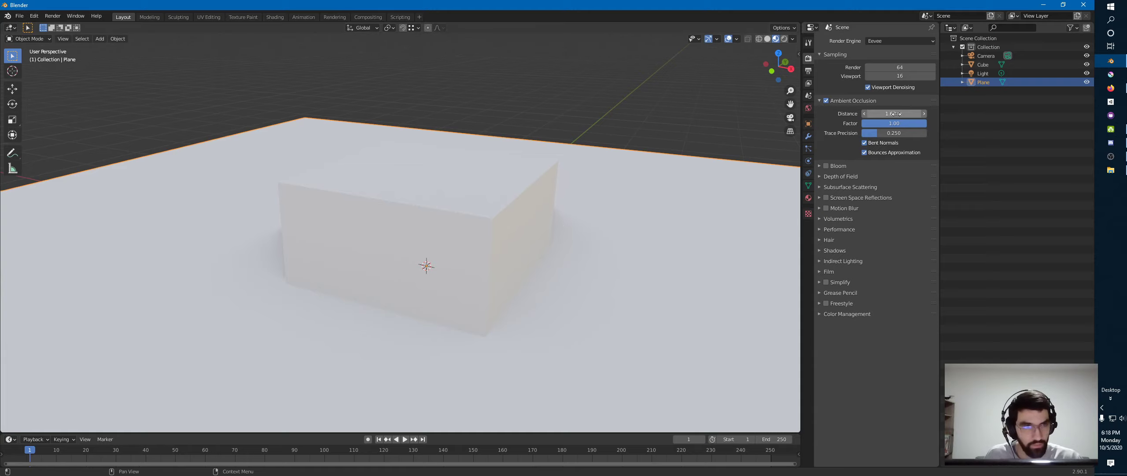
left_click_drag(891, 115, 886, 115)
left_click(874, 116)
type("1")
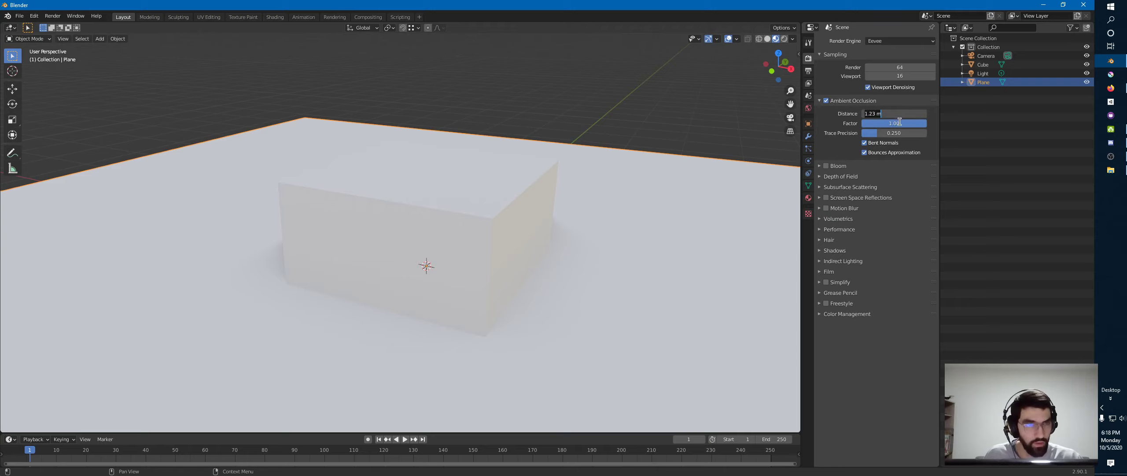
key("Return")
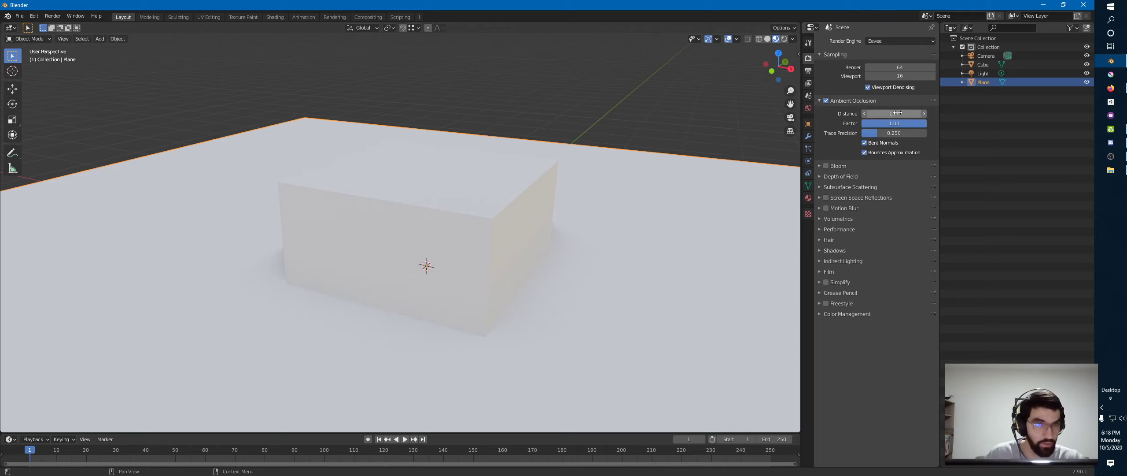
left_click(894, 114)
type("0.2")
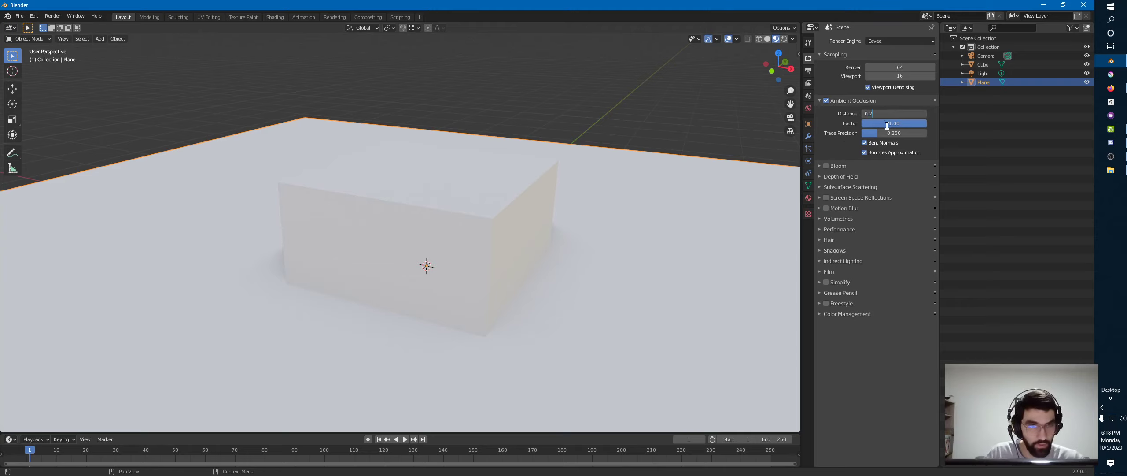
key("Return")
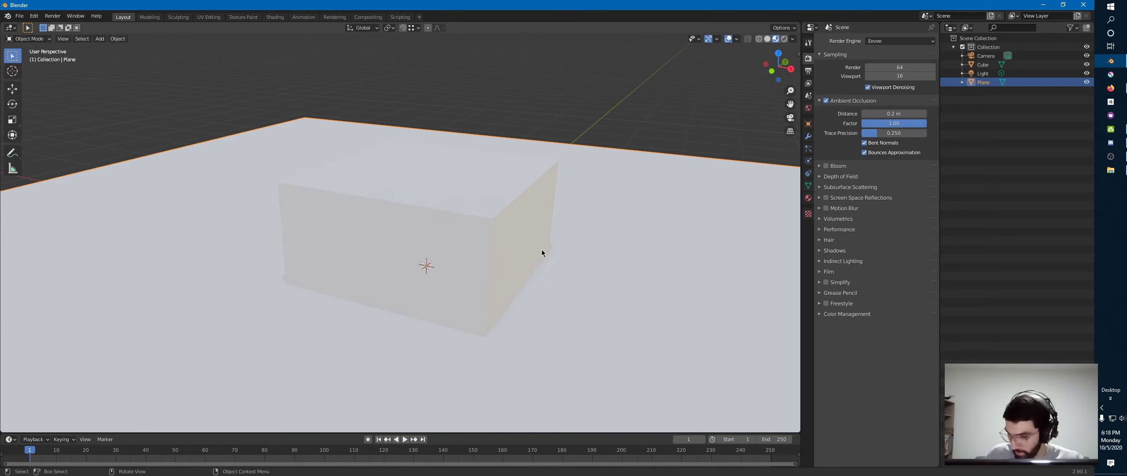
Annotate the floor beside the cube's corners with short freehand strokes and raise the Ambient Occlusion distance to 2.79 m
key("d")
left_click_drag(552, 243, 556, 252)
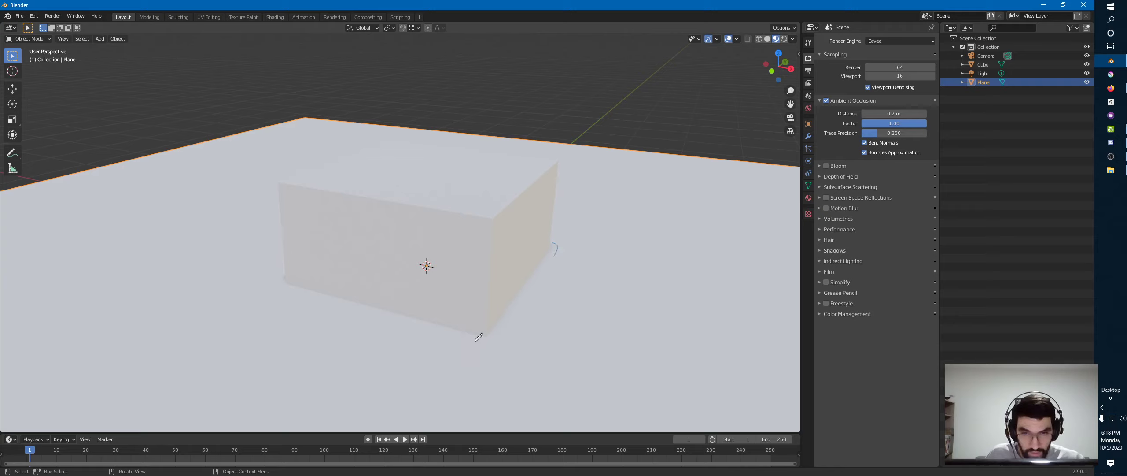
left_click_drag(475, 340, 494, 343)
key("d")
left_click_drag(280, 273, 283, 289)
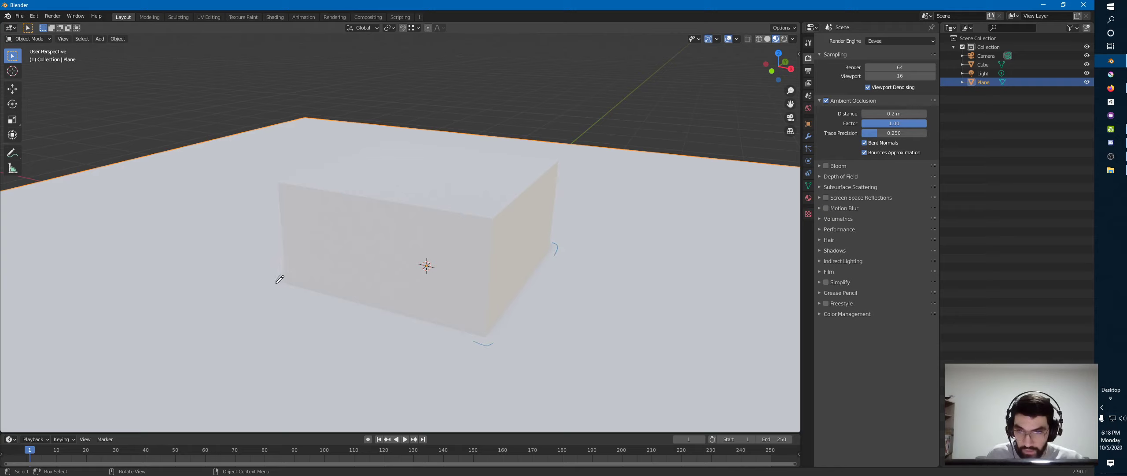
left_click_drag(895, 114, 943, 114)
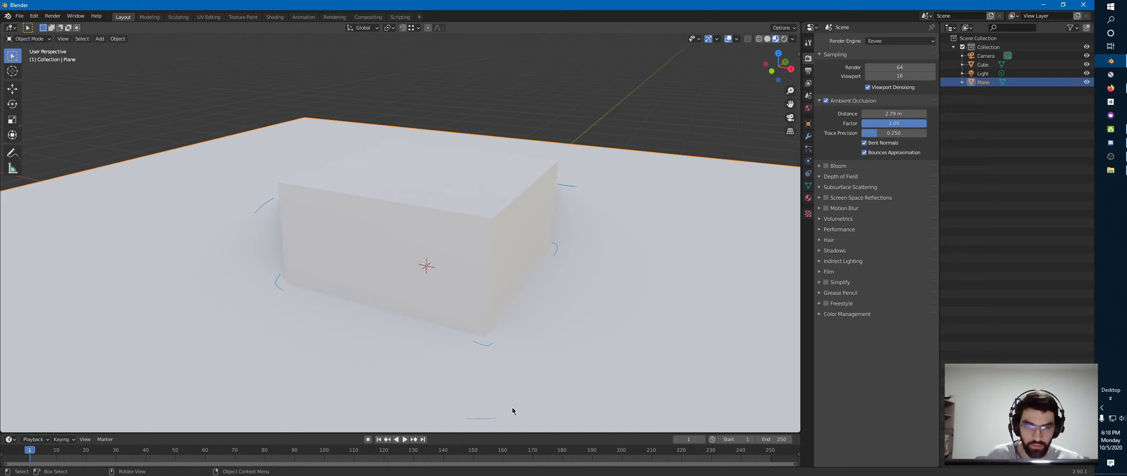
Erase all annotation strokes around the cube
right_click(574, 182)
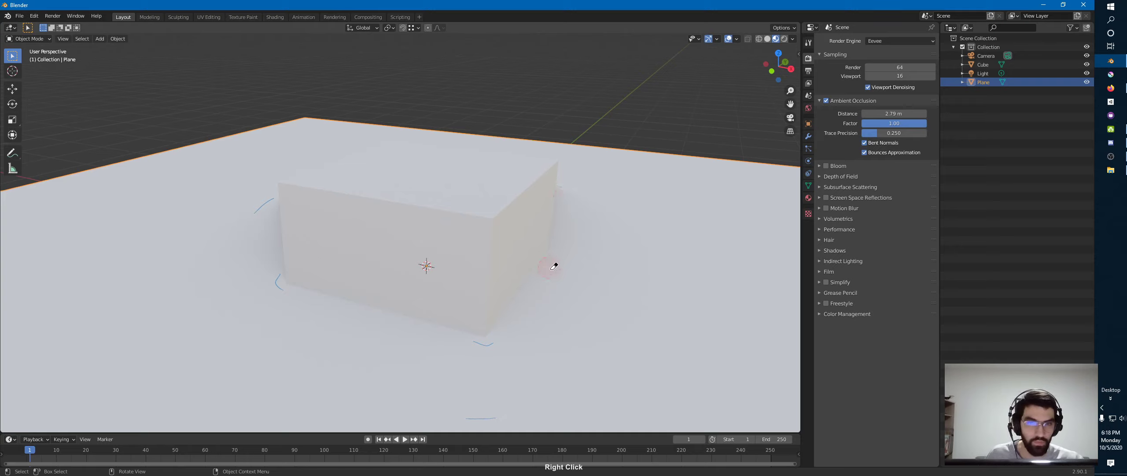
mouse_move(554, 266)
right_mouse_down()
mouse_move(508, 335)
mouse_move(493, 415)
mouse_move(450, 334)
right_mouse_up()
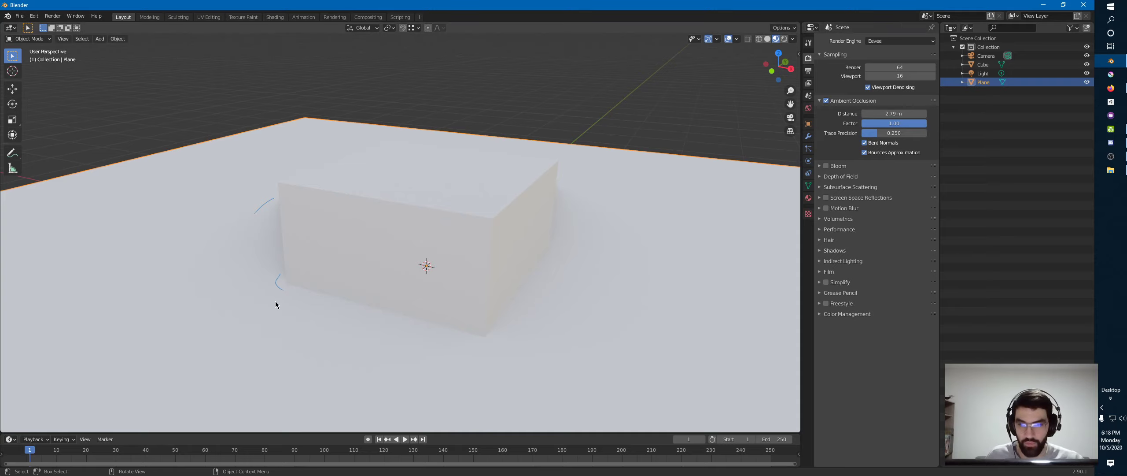
mouse_move(276, 305)
right_mouse_down()
mouse_move(272, 241)
mouse_move(291, 186)
right_mouse_up()
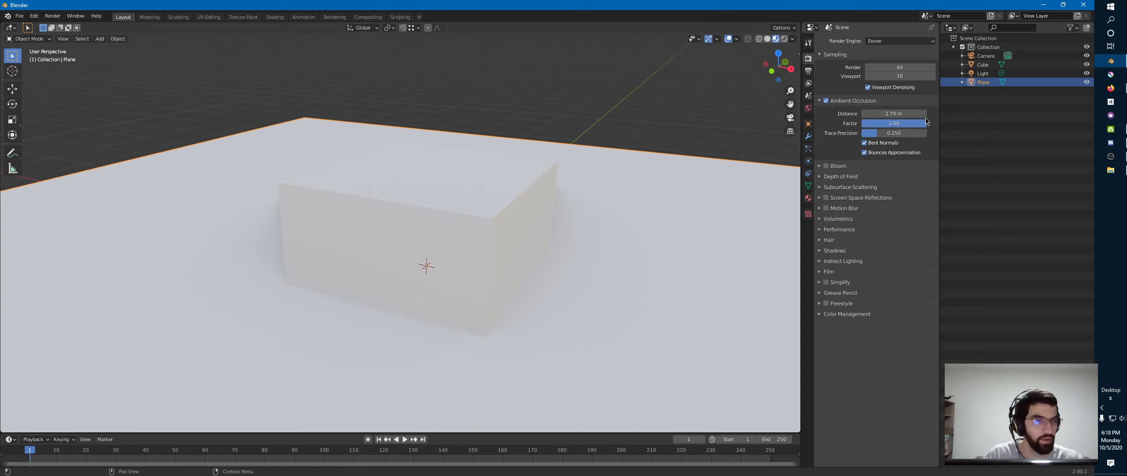
Set the Ambient Occlusion distance back to 0.2 m
left_click(898, 114)
type("2")
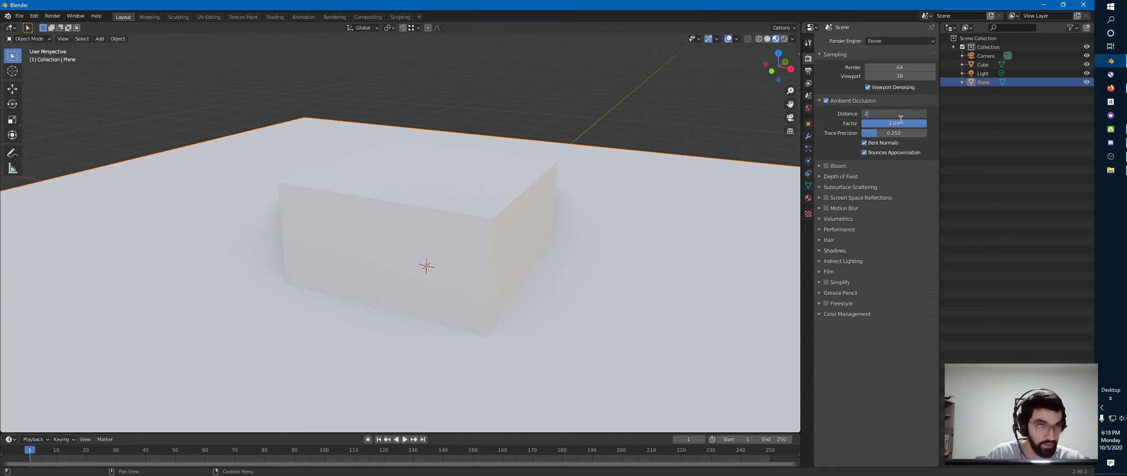
key("BackSpace")
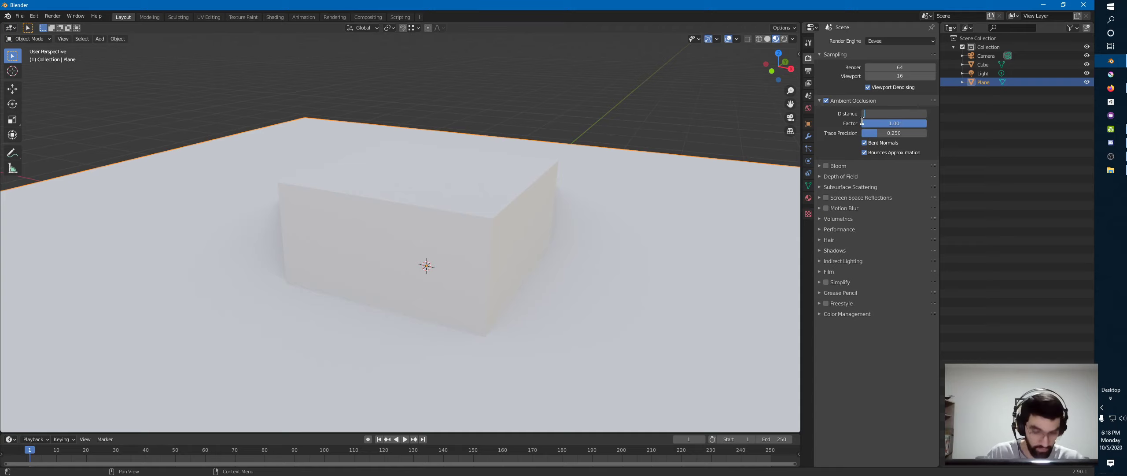
type("0.2")
key("Return")
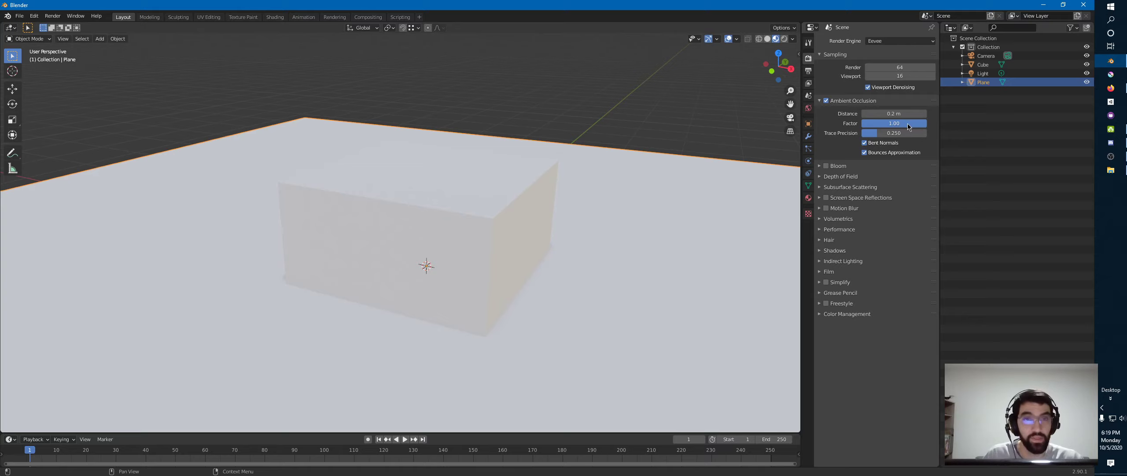
Try lowering the Ambient Occlusion factor to 0.00 and return it to 1.00
left_click_drag(910, 124, 828, 126)
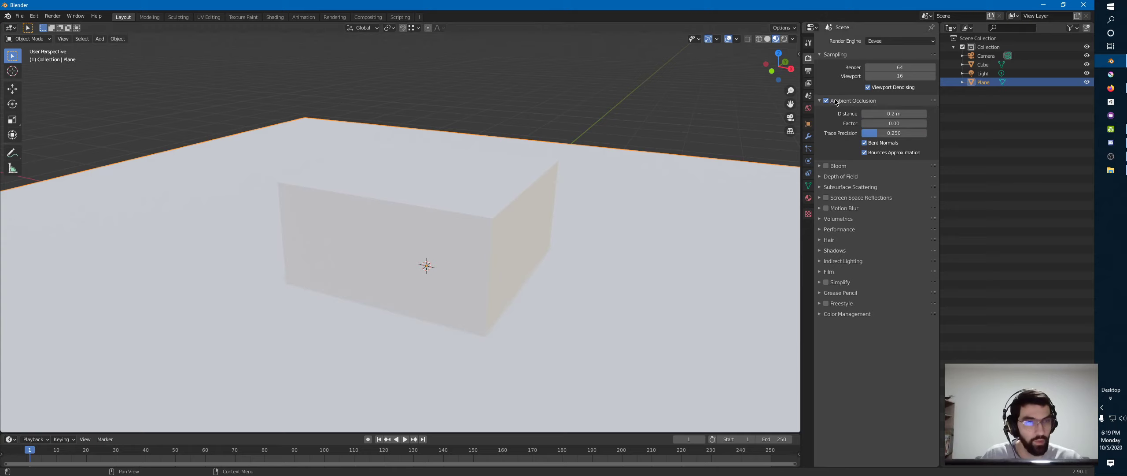
left_click_drag(867, 125, 931, 125)
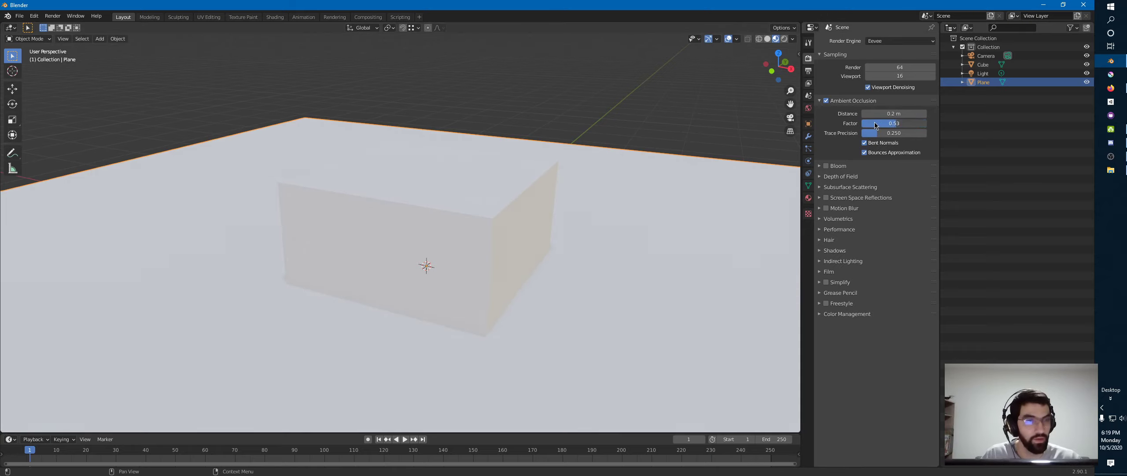
left_click_drag(874, 125, 942, 124)
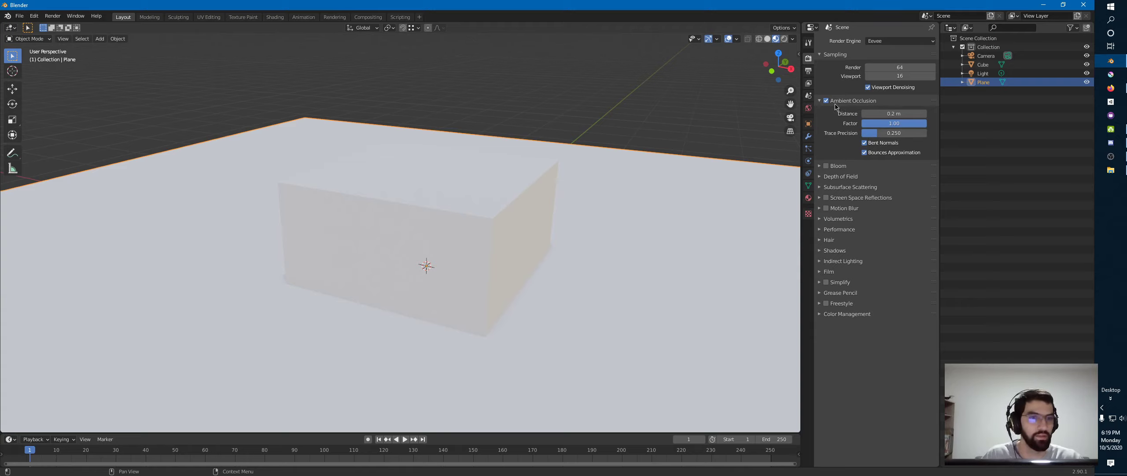
Collapse the Ambient Occlusion settings, try Bloom with its settings expanded, and switch Bloom off
left_click(821, 102)
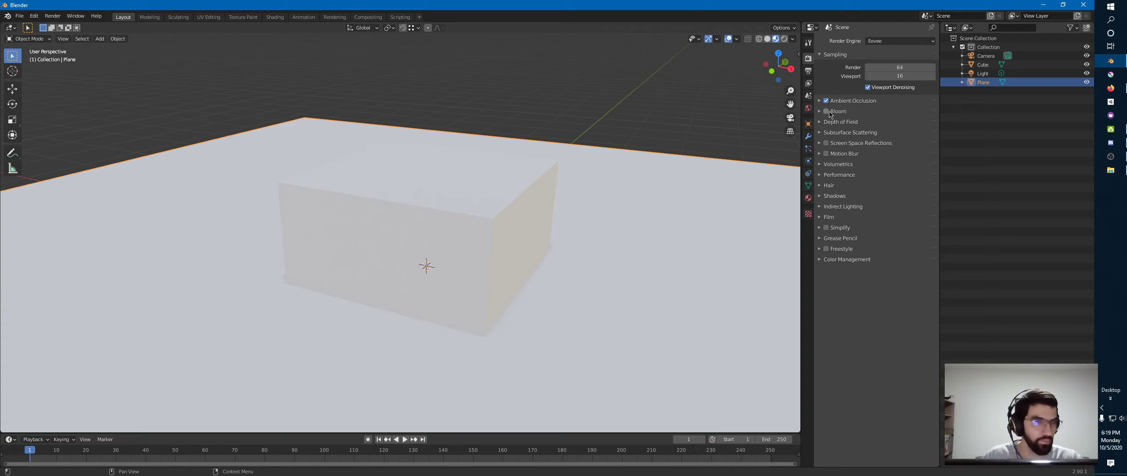
left_click(826, 112)
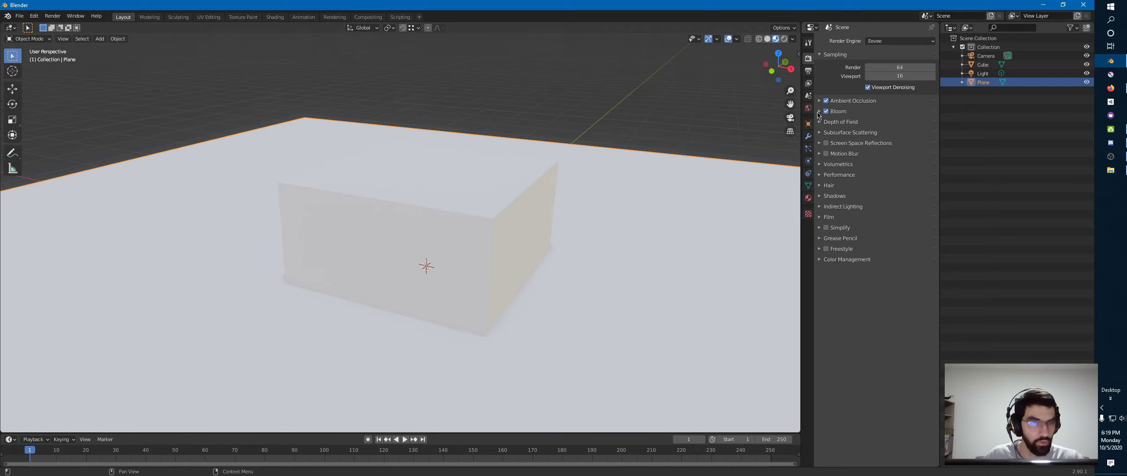
left_click(819, 112)
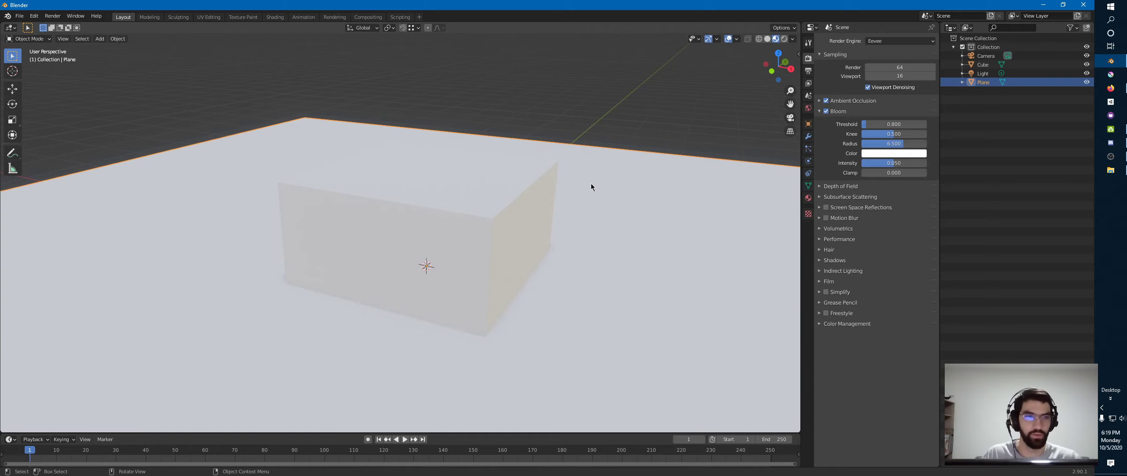
middle_click_drag(602, 170, 513, 234)
left_click(826, 111)
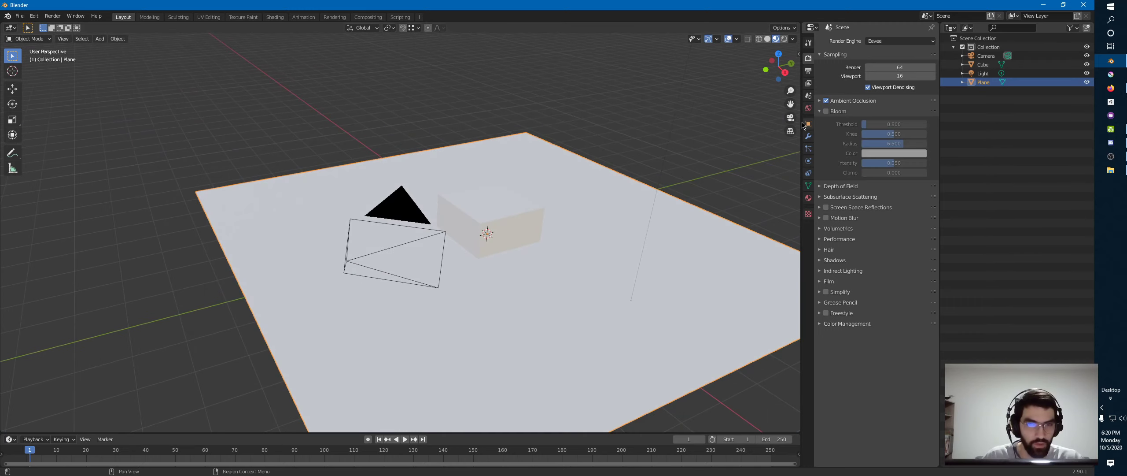
Darken the base color of the cube's material to a dark grey by lowering its HSV value
mouse_move(543, 136)
middle_mouse_down()
mouse_move(593, 144)
mouse_move(546, 123)
middle_mouse_up()
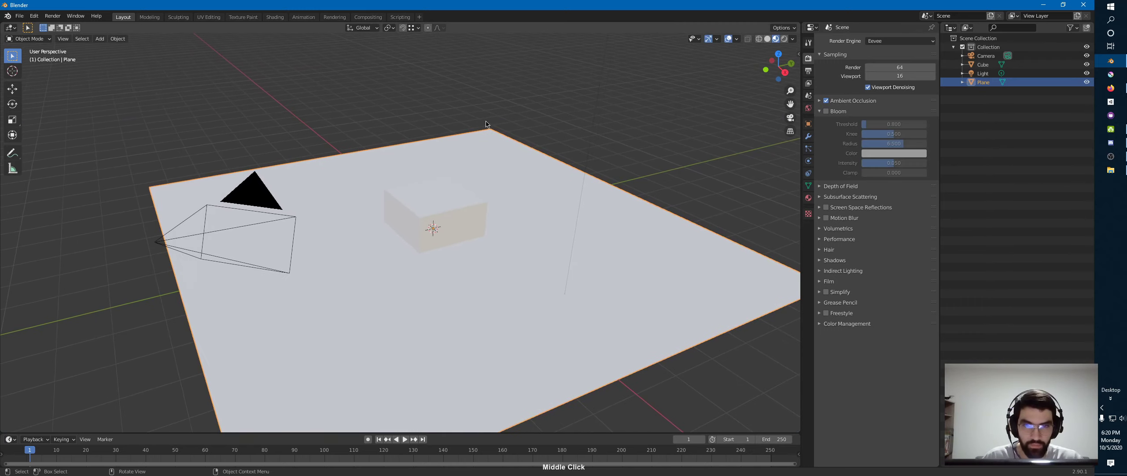
left_click(433, 184)
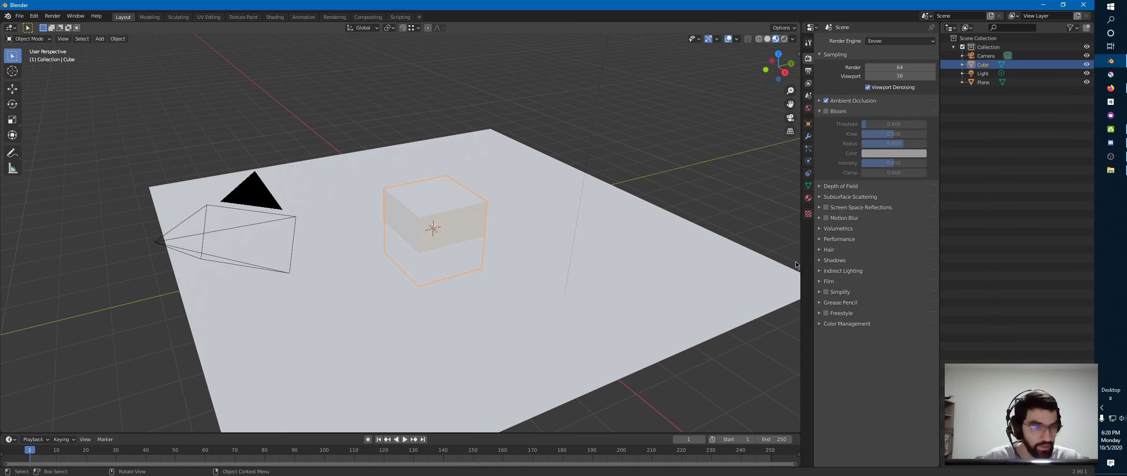
left_click(809, 198)
left_click(901, 170)
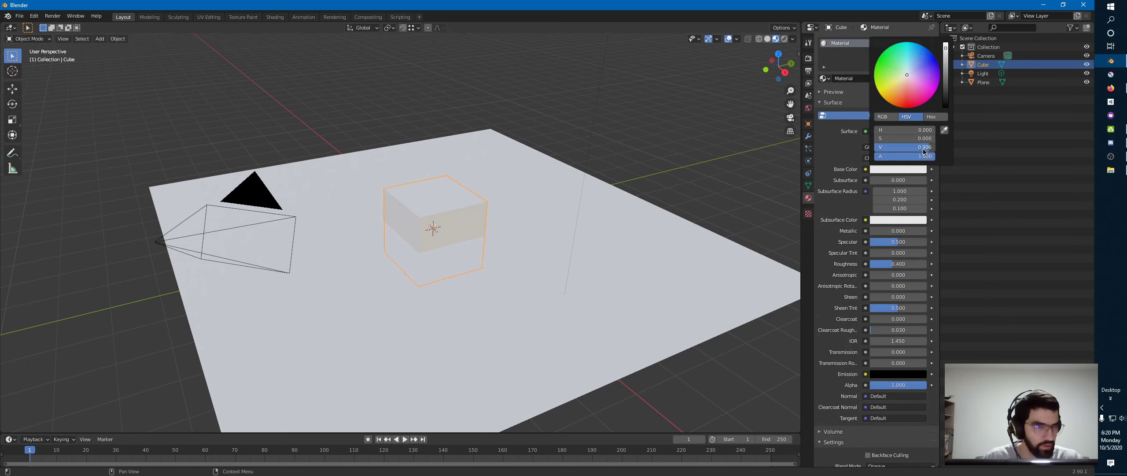
left_click_drag(923, 150, 889, 150)
Give the plane a new material named M_Floor with a light blue base color
left_click(718, 241)
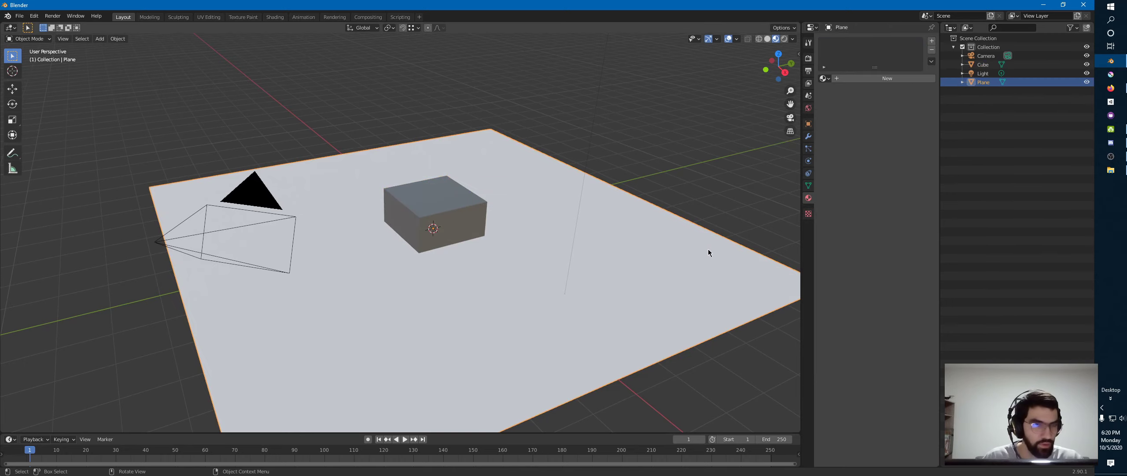
left_click(825, 79)
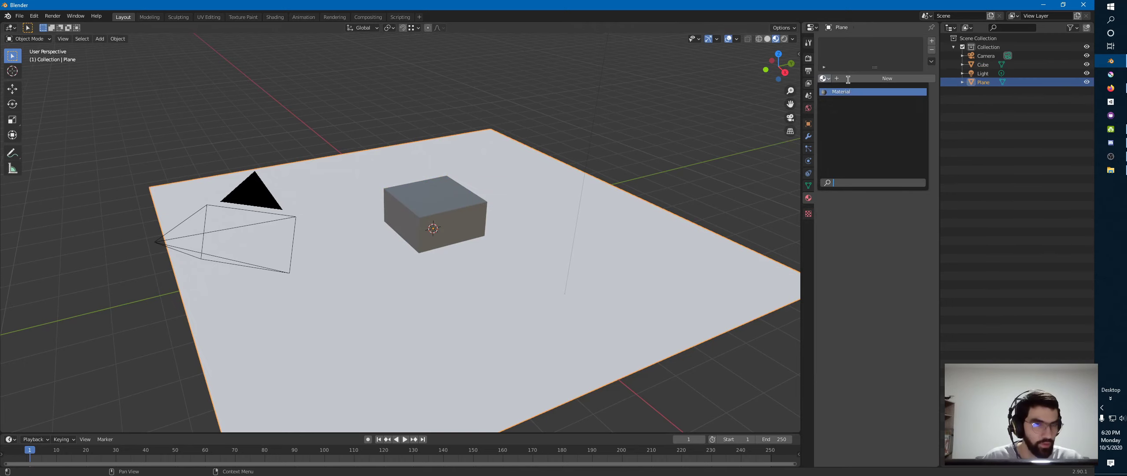
left_click(848, 78)
double_click(840, 78)
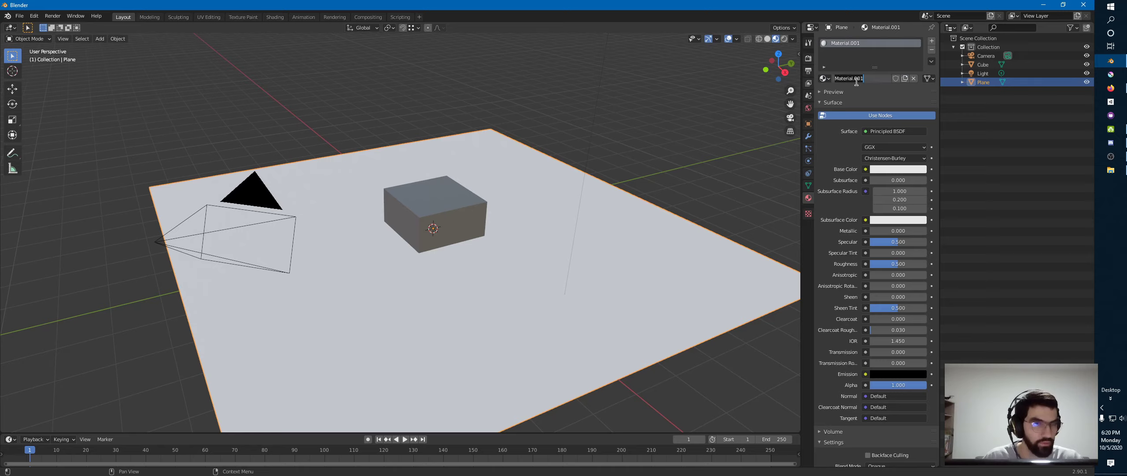
left_click_drag(840, 79, 921, 79)
type("_")
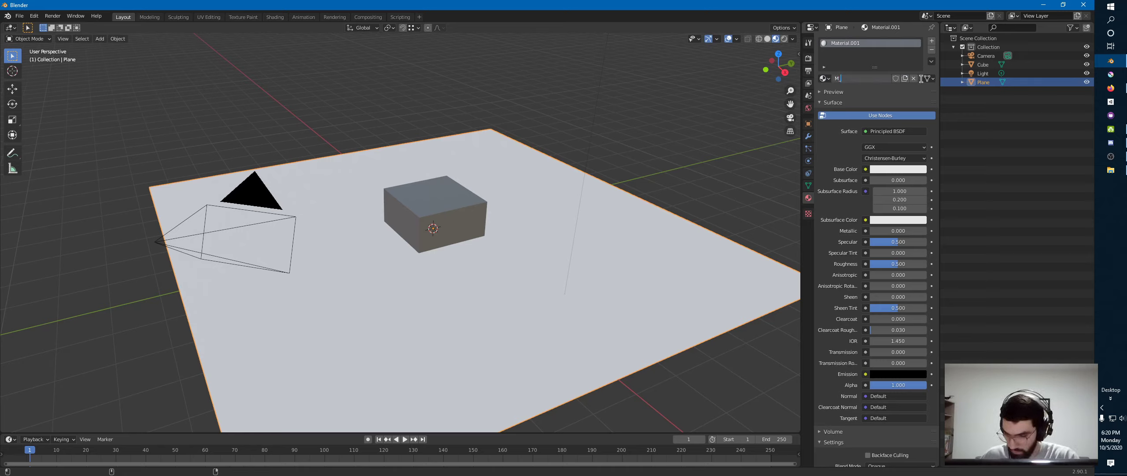
type("Floor")
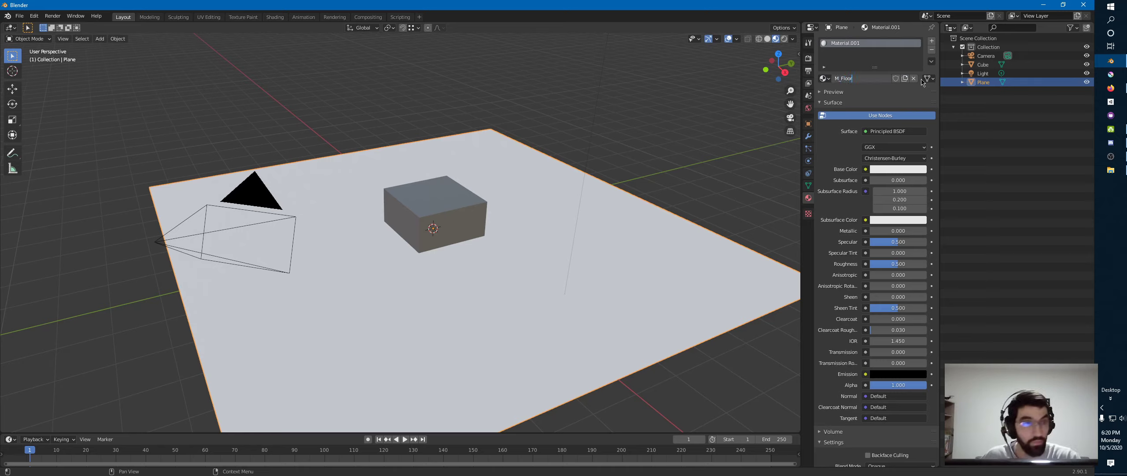
key("Return")
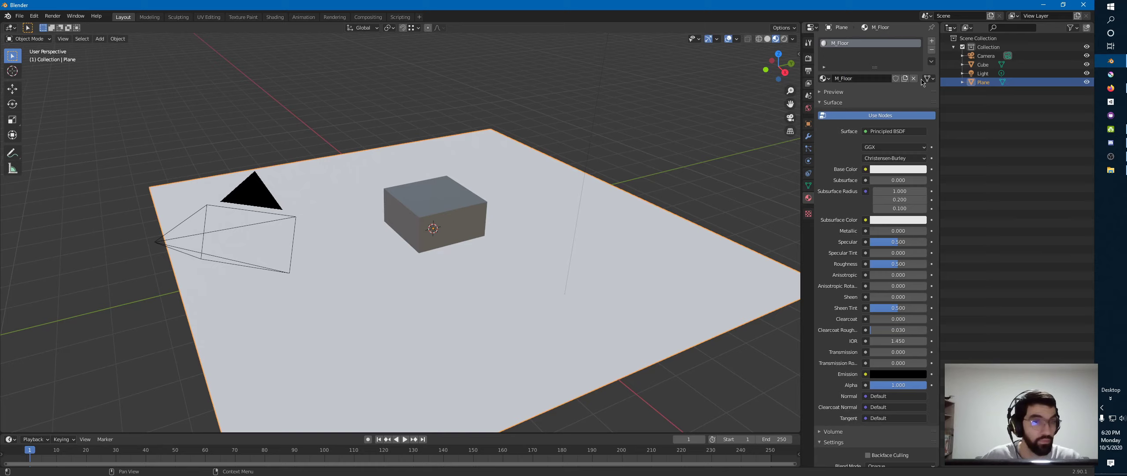
left_click(916, 170)
left_click_drag(922, 85, 910, 71)
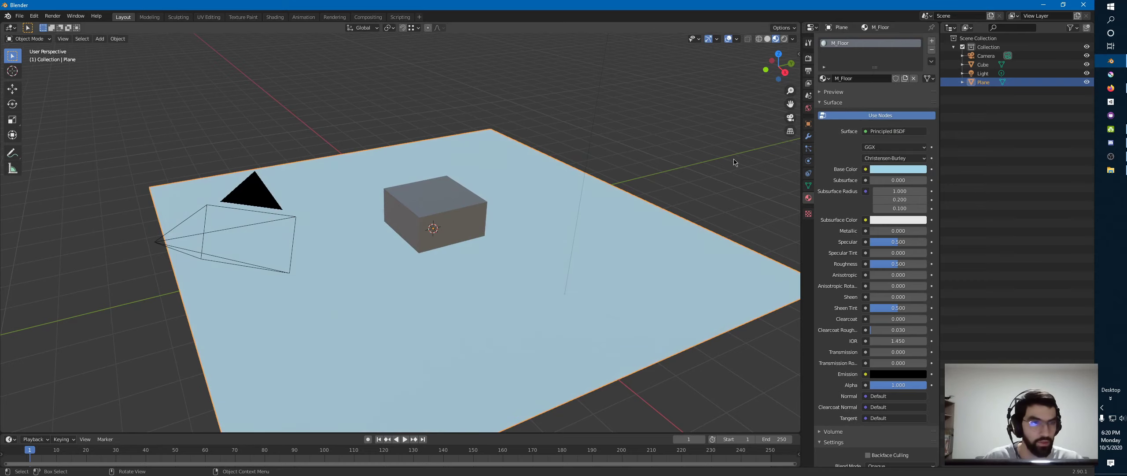
Enable Bloom in the Eevee render settings
left_click(809, 58)
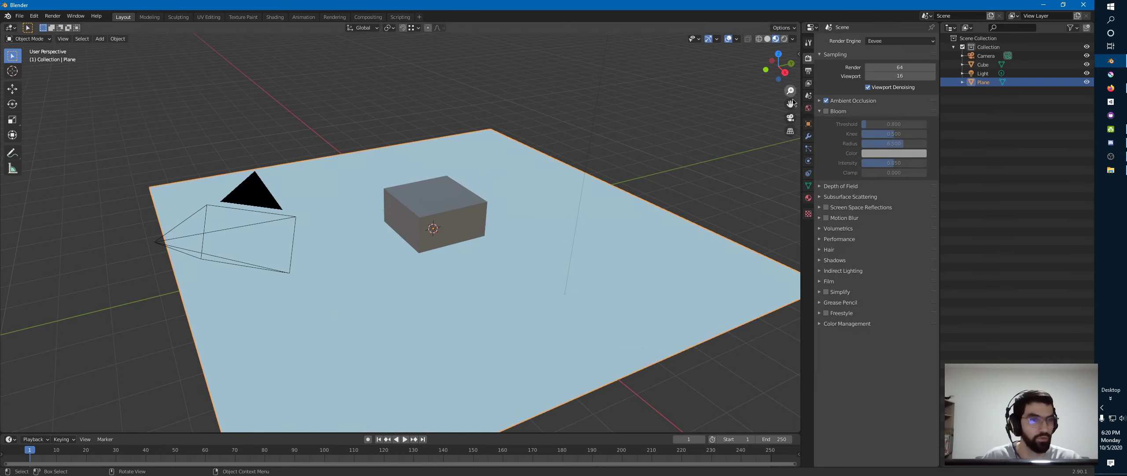
left_click(827, 111)
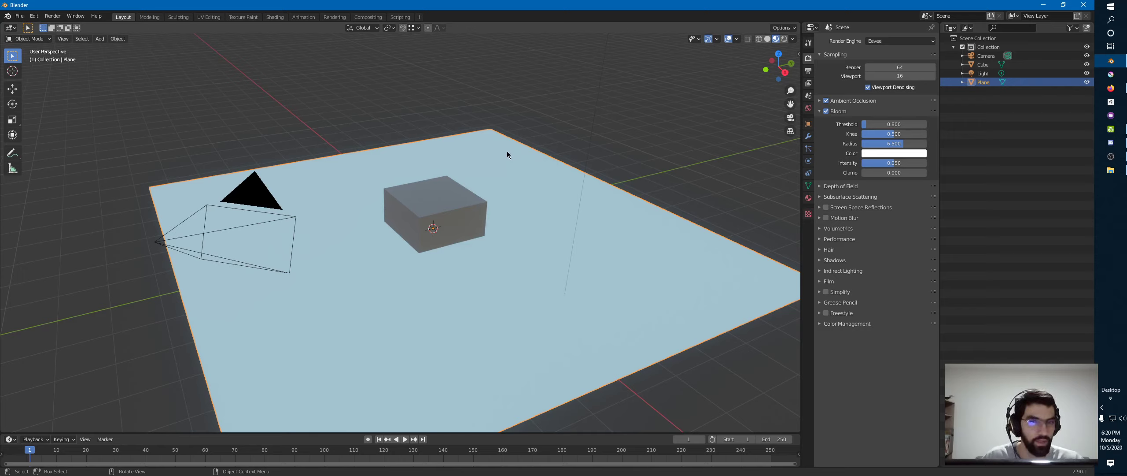
Switch Bloom off and back on to compare its effect on the cube and the light blue floor
left_click(827, 111)
left_click(826, 111)
middle_click_drag(317, 185, 934, 99)
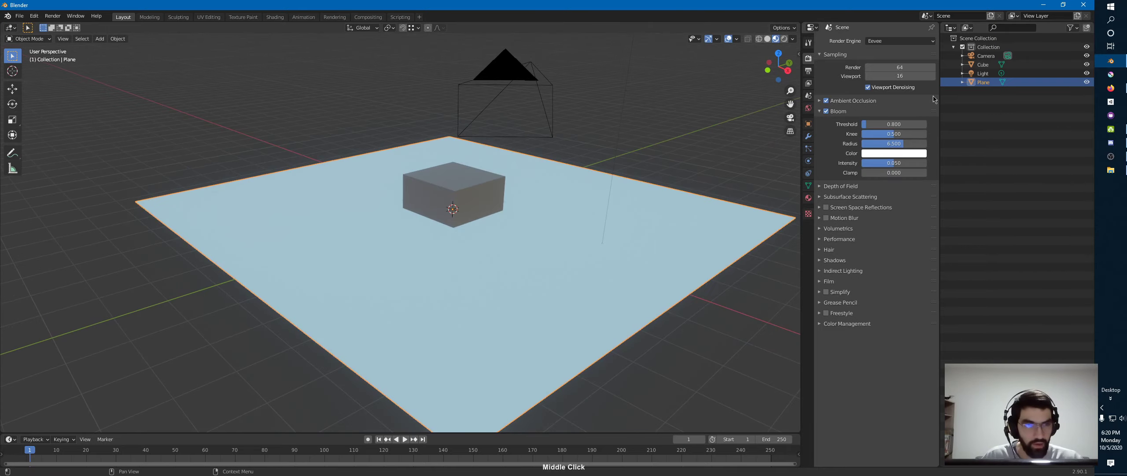
middle_click_drag(650, 171, 478, 177)
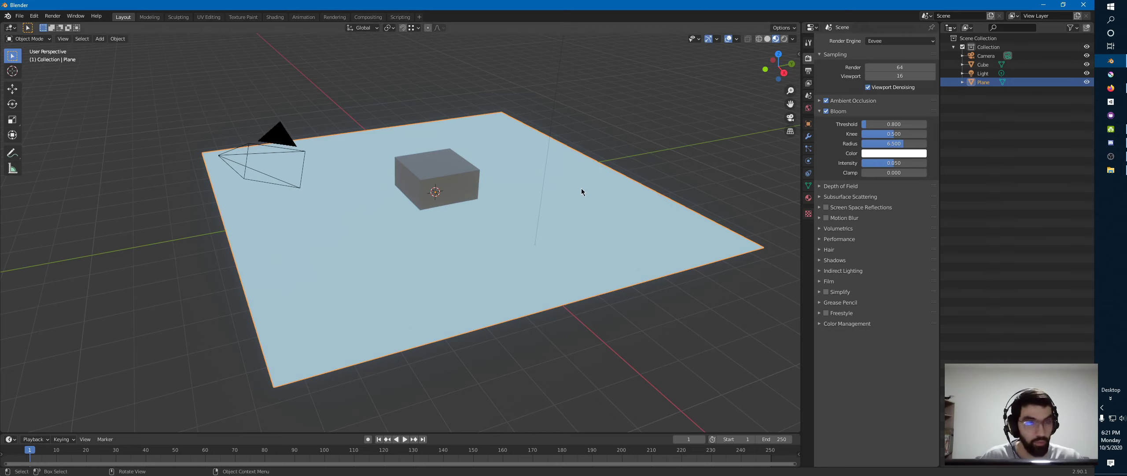
Set the emission color of the cube's Principled BSDF material to a saturated bright blue
left_click(430, 172)
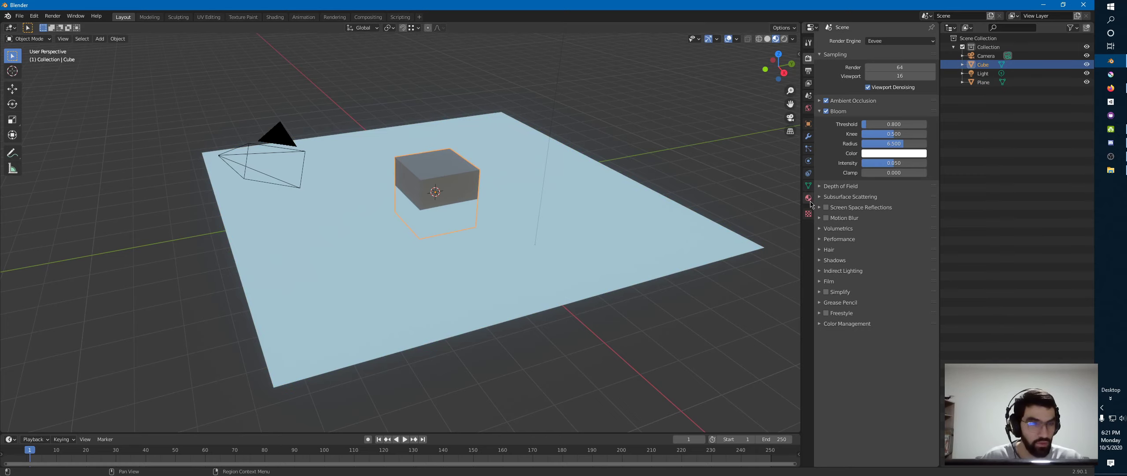
left_click(808, 198)
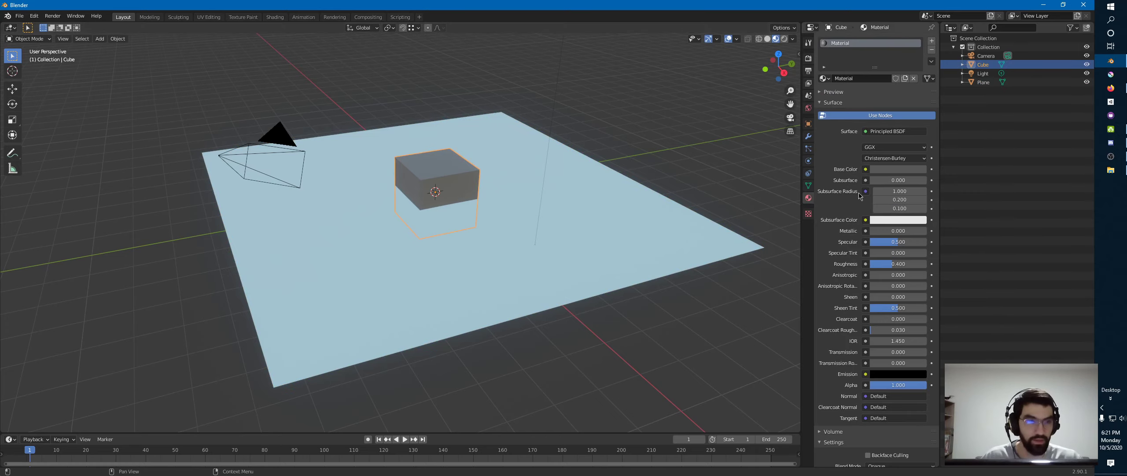
left_click(901, 374)
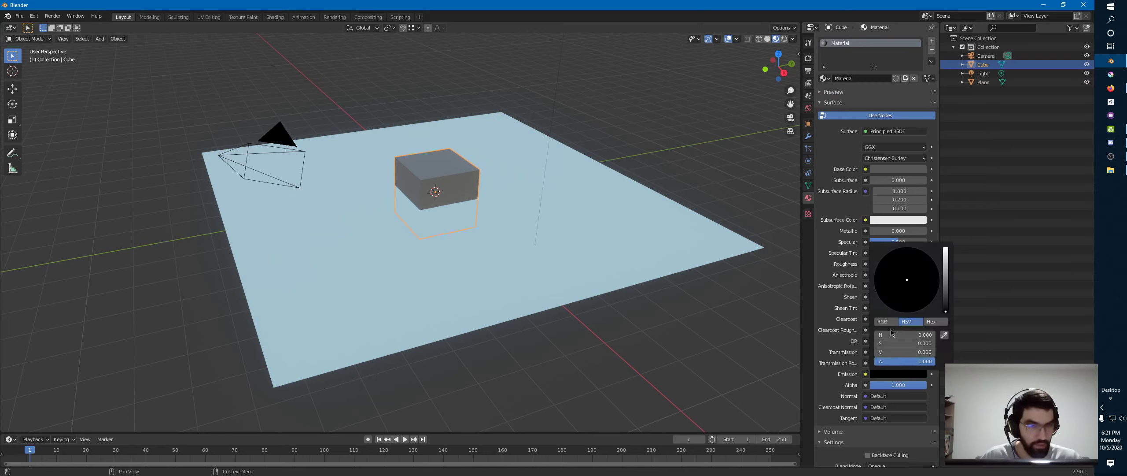
left_click_drag(940, 289, 955, 233)
left_click_drag(924, 269, 936, 255)
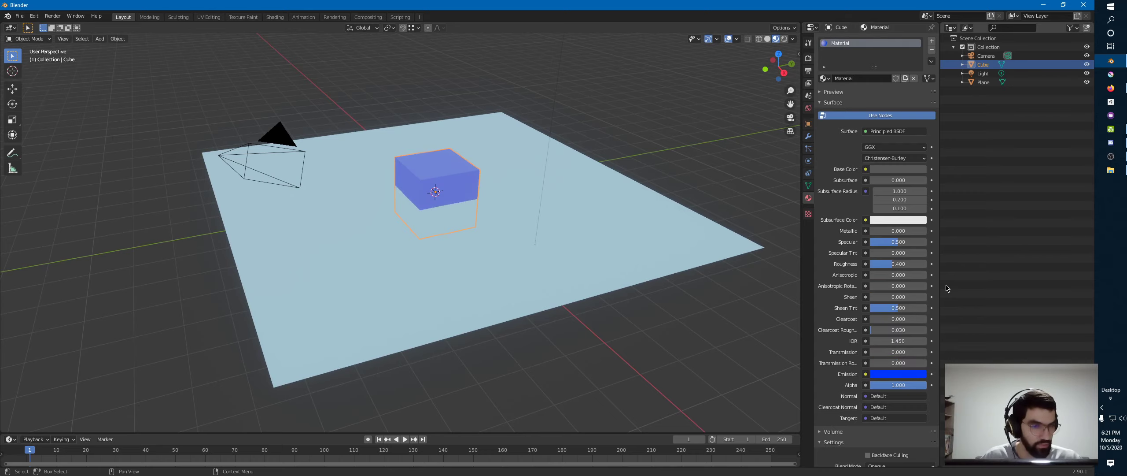
Change the surface shader of the cube's material to Emission and give it a saturated blue color
mouse_move(438, 174)
middle_mouse_down()
mouse_move(448, 161)
mouse_move(428, 180)
middle_mouse_up()
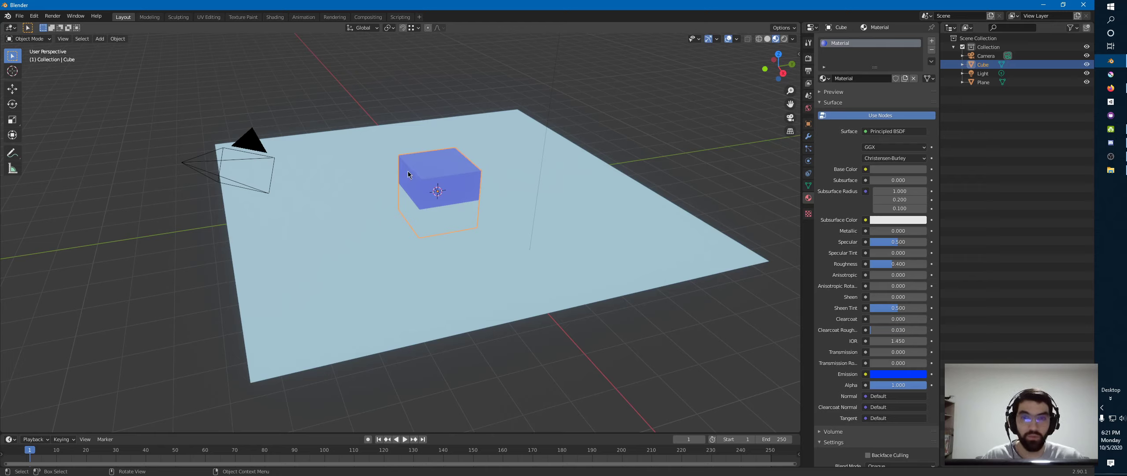
middle_click_drag(857, 181, 847, 155)
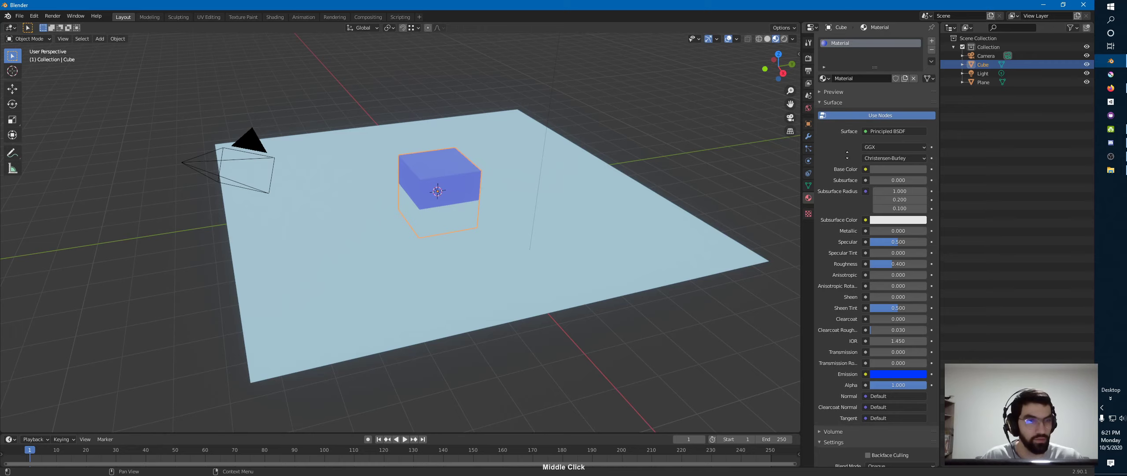
left_click(867, 134)
left_click(867, 134)
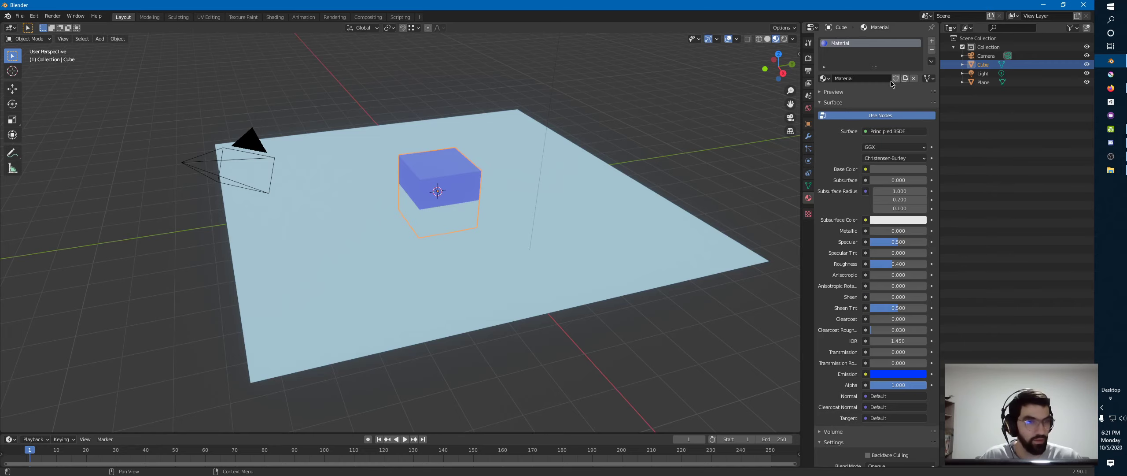
left_click(867, 134)
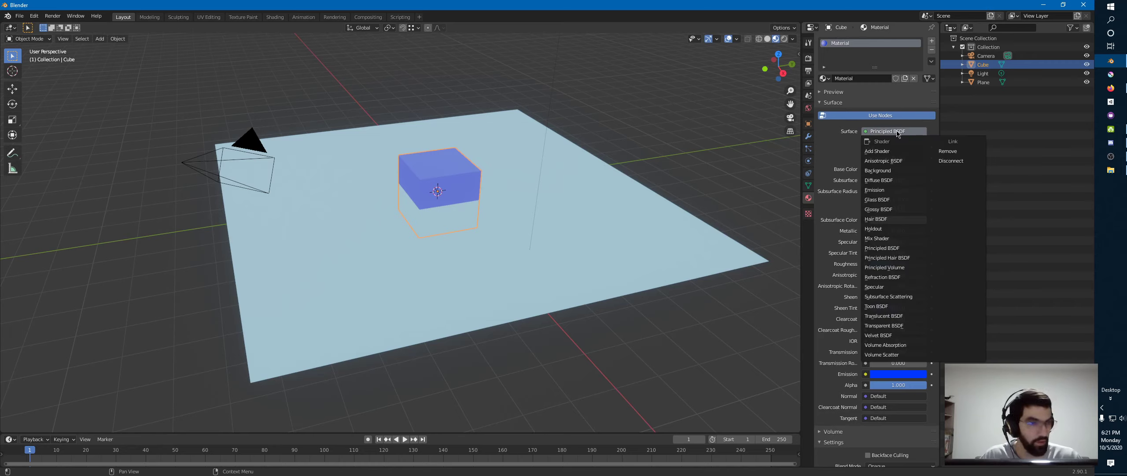
left_click(874, 194)
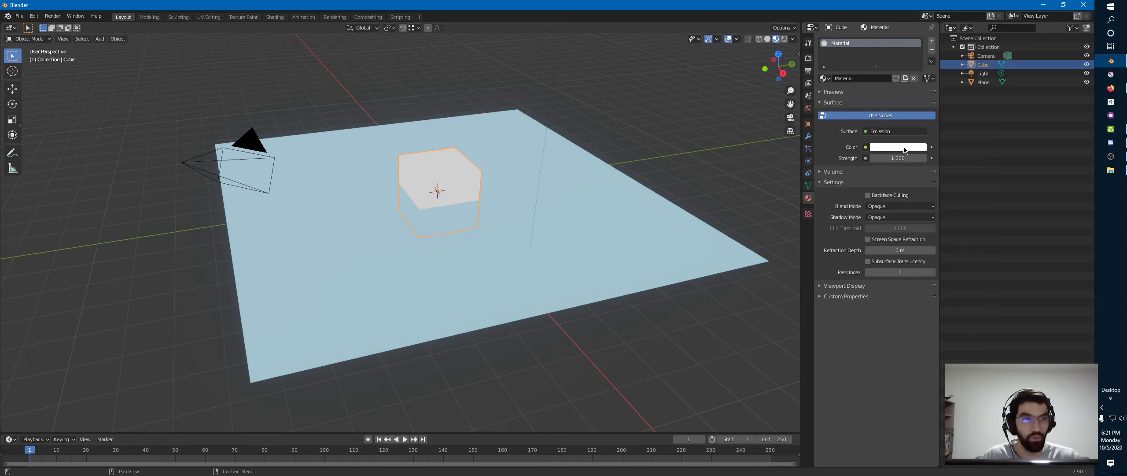
left_click(906, 150)
left_click(927, 31)
left_click_drag(926, 29, 931, 29)
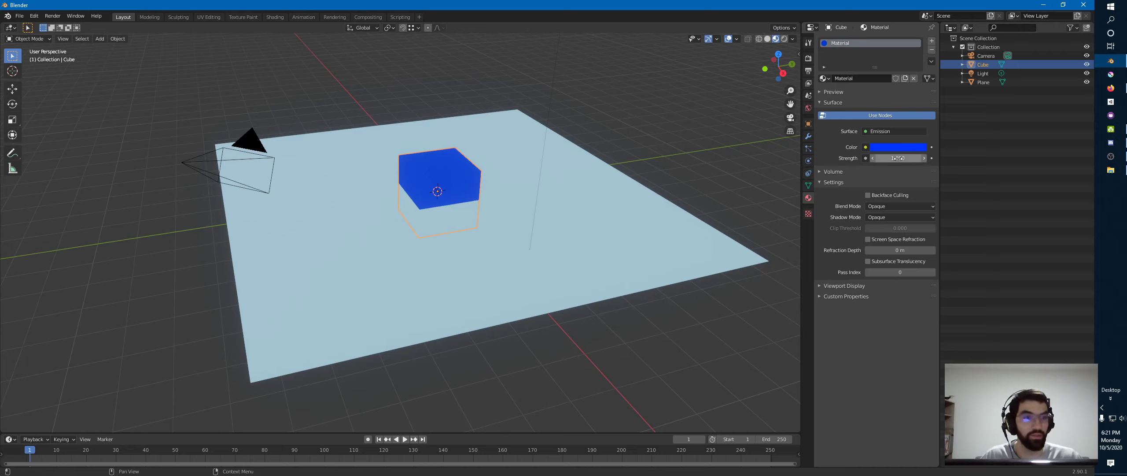
Try a much higher emission strength on the cube's material, and settle on a strength of 10
left_click_drag(890, 158, 969, 162)
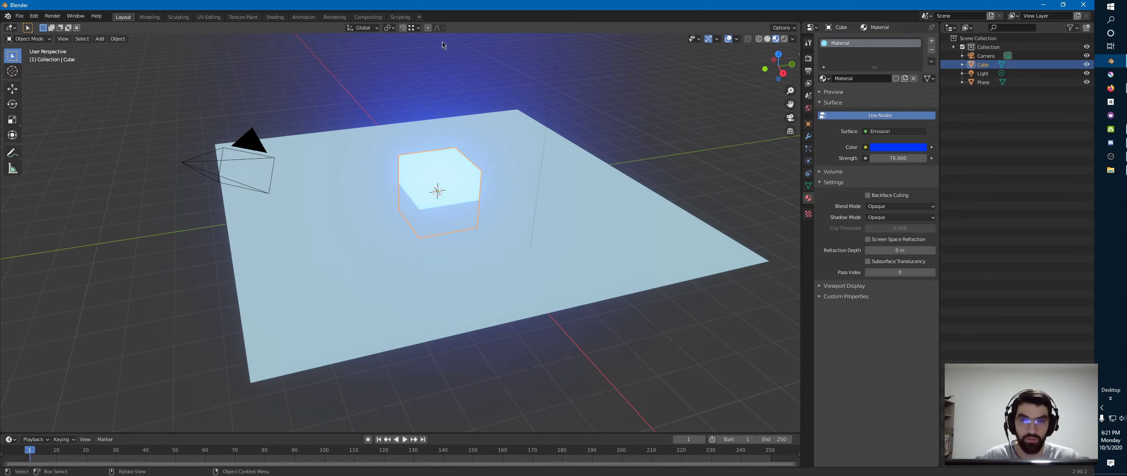
left_click(900, 159)
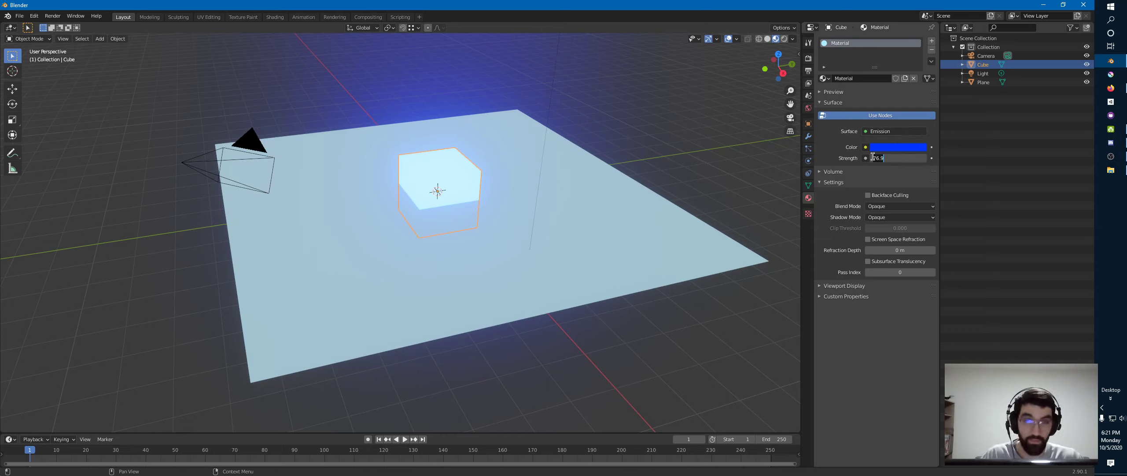
type("10")
key("Return")
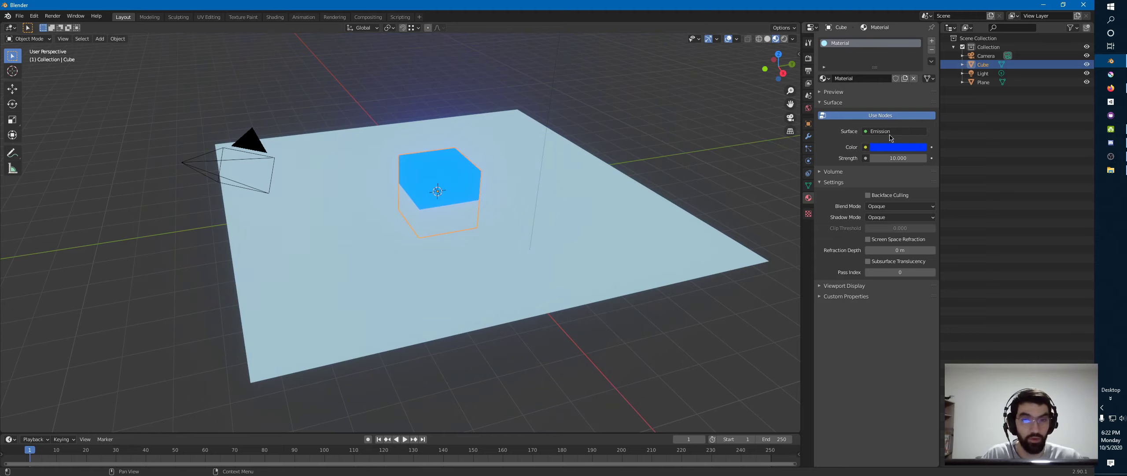
Darken the base color of the plane's M_Floor material to a dark grey
middle_click_drag(681, 189, 557, 219)
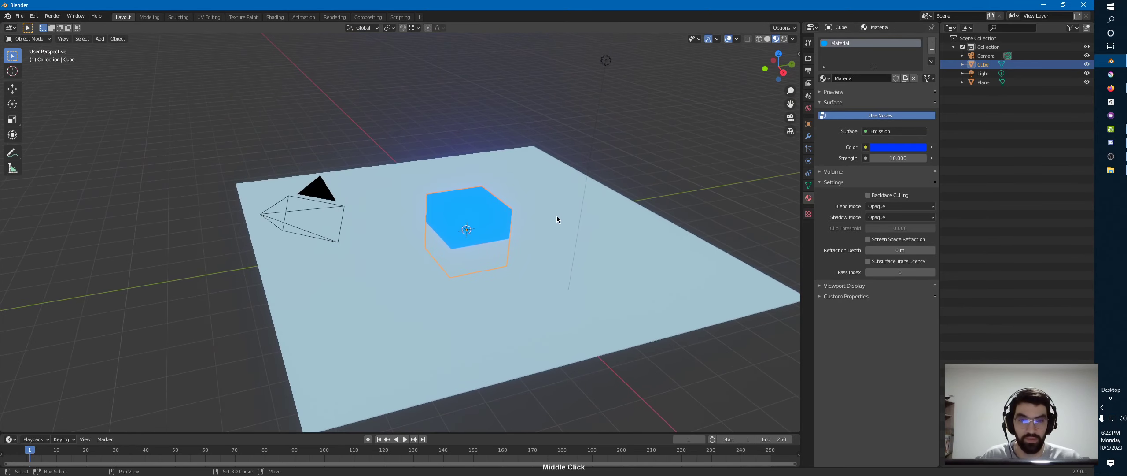
left_click(590, 178)
left_click(898, 169)
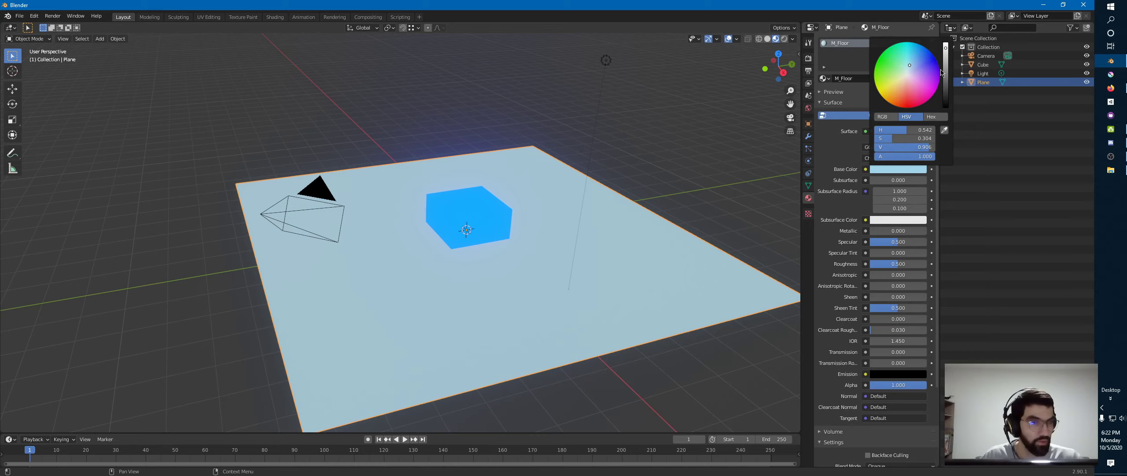
mouse_move(908, 64)
left_mouse_down()
mouse_move(907, 75)
mouse_move(942, 89)
left_mouse_up()
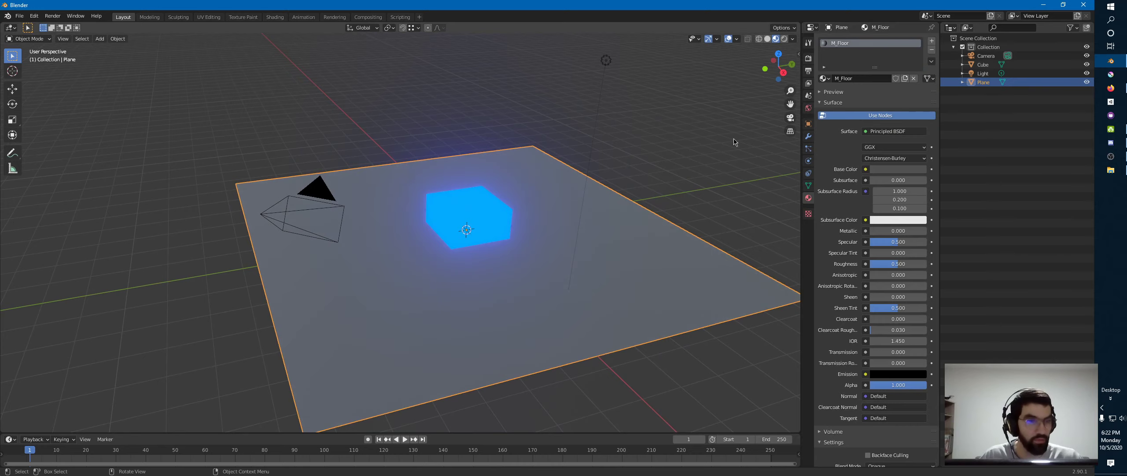
Try a Bloom threshold of 10 in the Eevee render settings, and lower it to 3.8
left_click(483, 215)
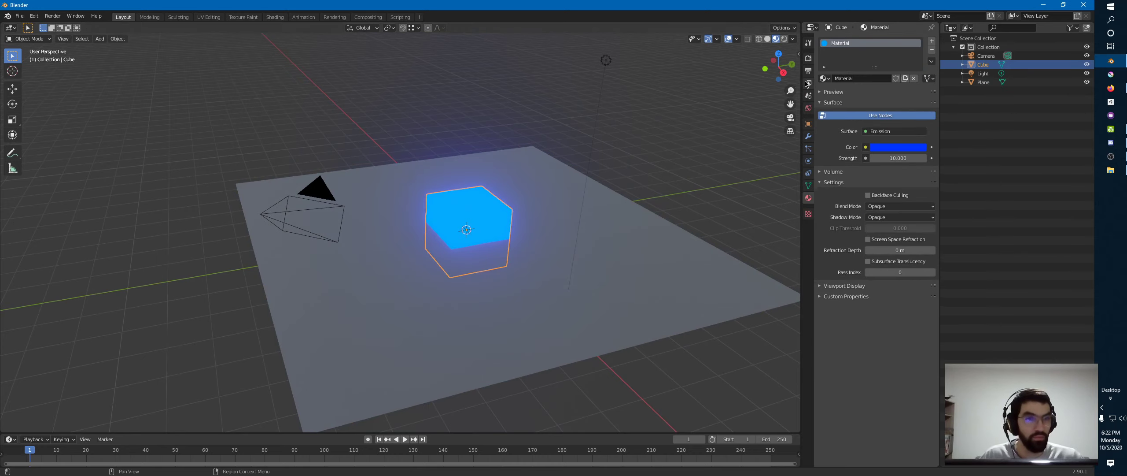
left_click(809, 59)
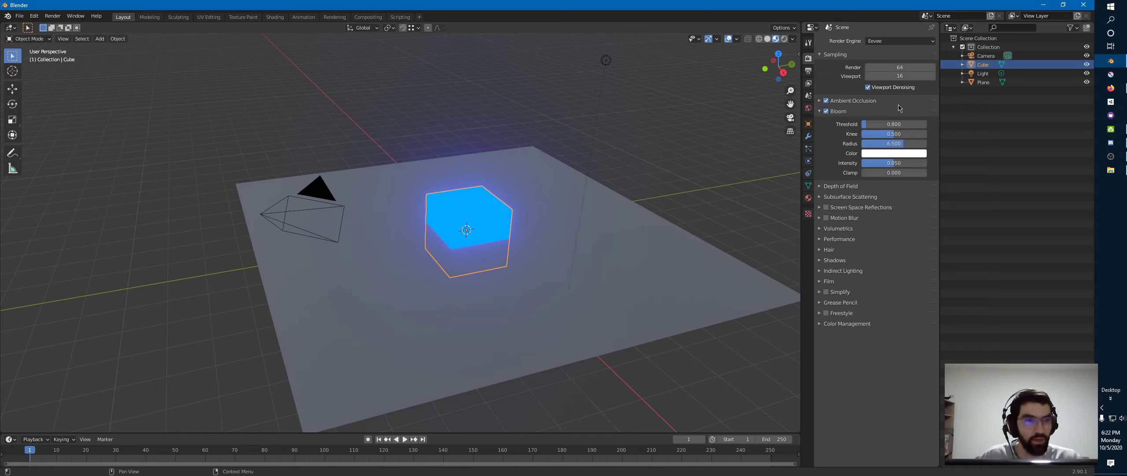
left_click(885, 124)
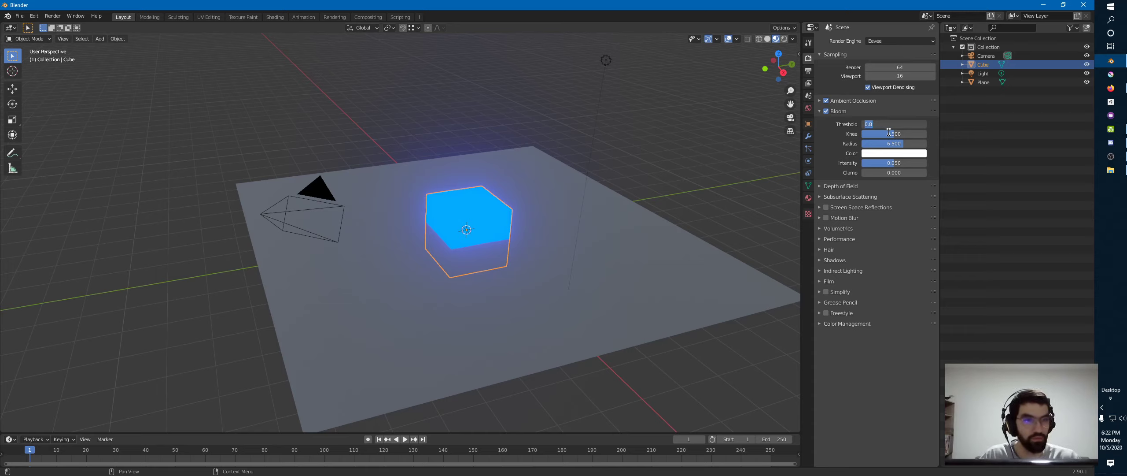
type("10")
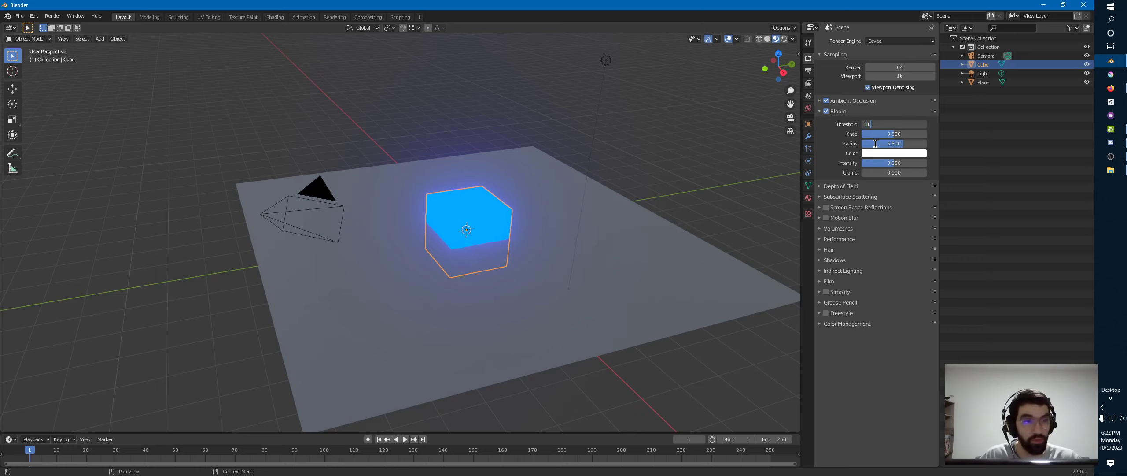
key("Return")
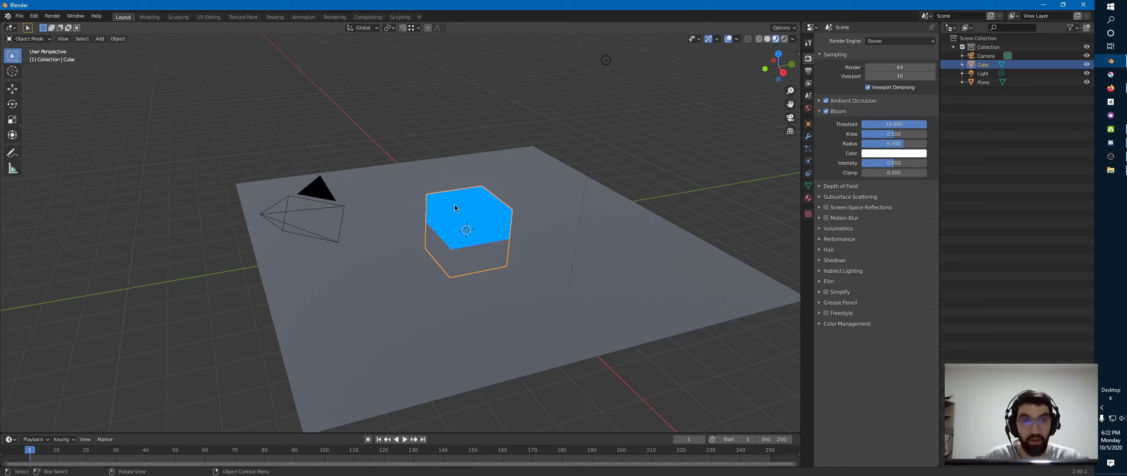
left_click_drag(920, 124, 874, 132)
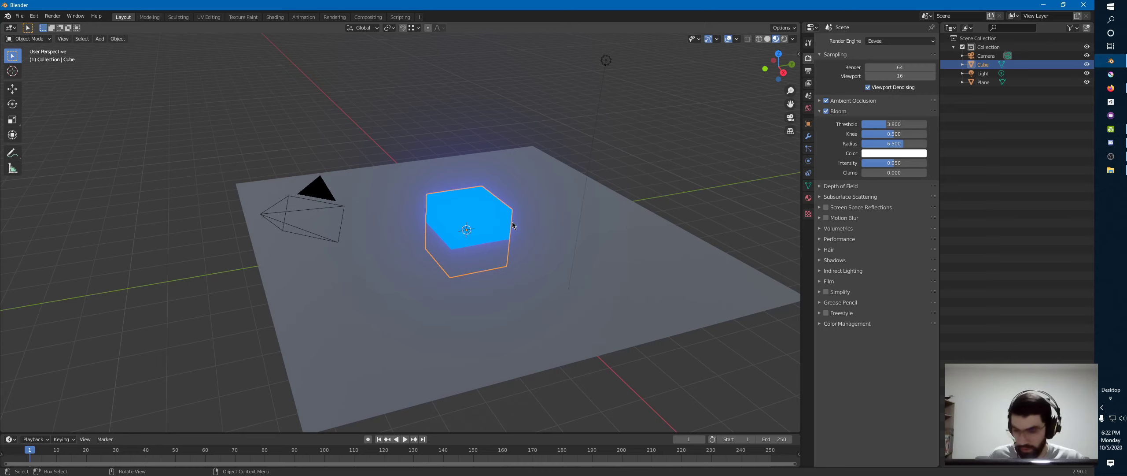
Add a monkey mesh and move it within the horizontal plane to a spot beside the glowing cube
key("shift+a")
mouse_move(511, 228)
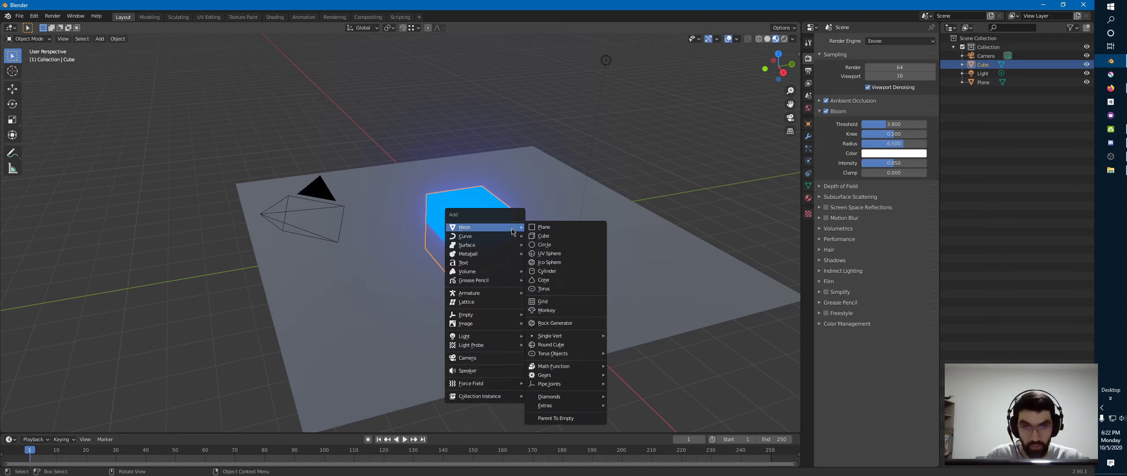
left_click(548, 310)
key("g")
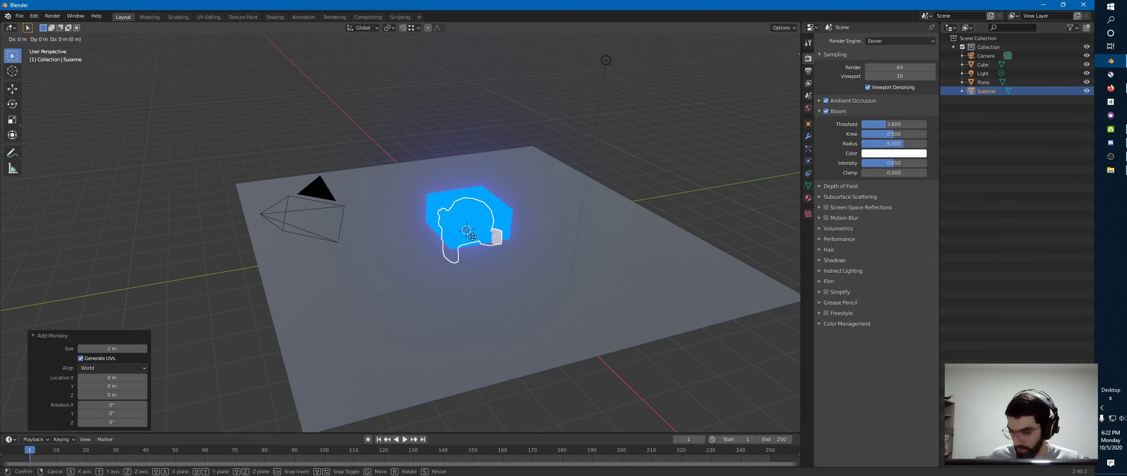
key("shift+z")
left_click(577, 215)
Rotate the monkey freely with trackball rotation by about -52° and 60°
key("r")
key("r")
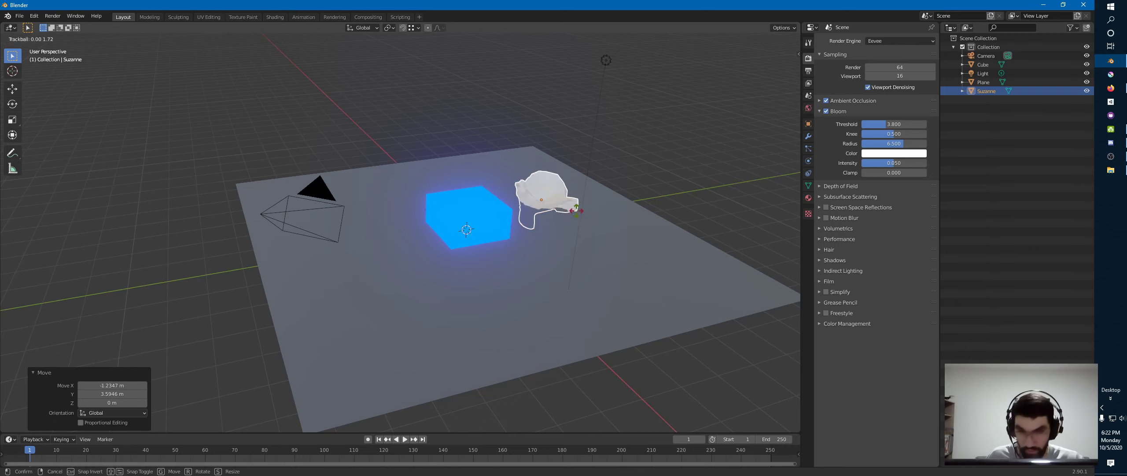
left_click(621, 175)
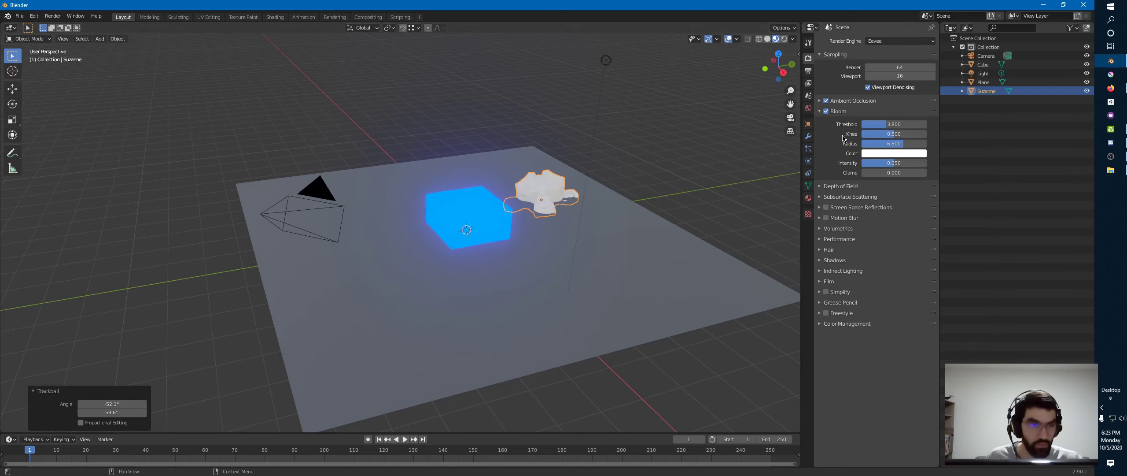
Give the monkey a new material named M_Emission_0
left_click(808, 198)
left_click(837, 79)
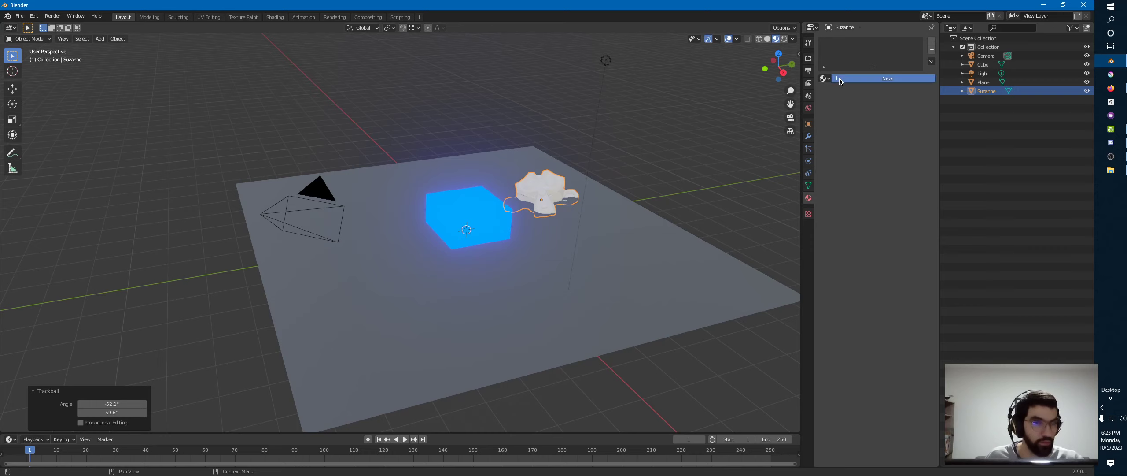
double_click(837, 78)
left_click_drag(838, 79, 925, 94)
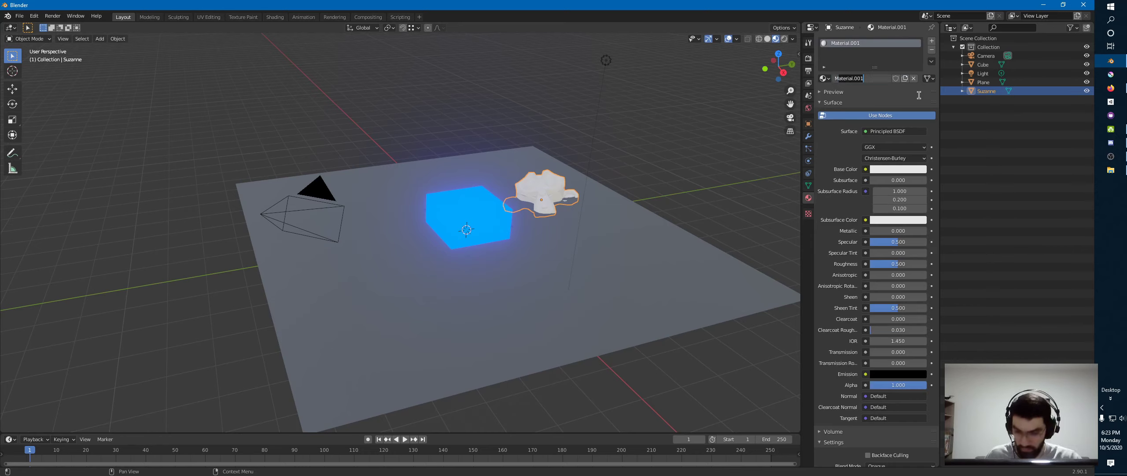
type("_Emis")
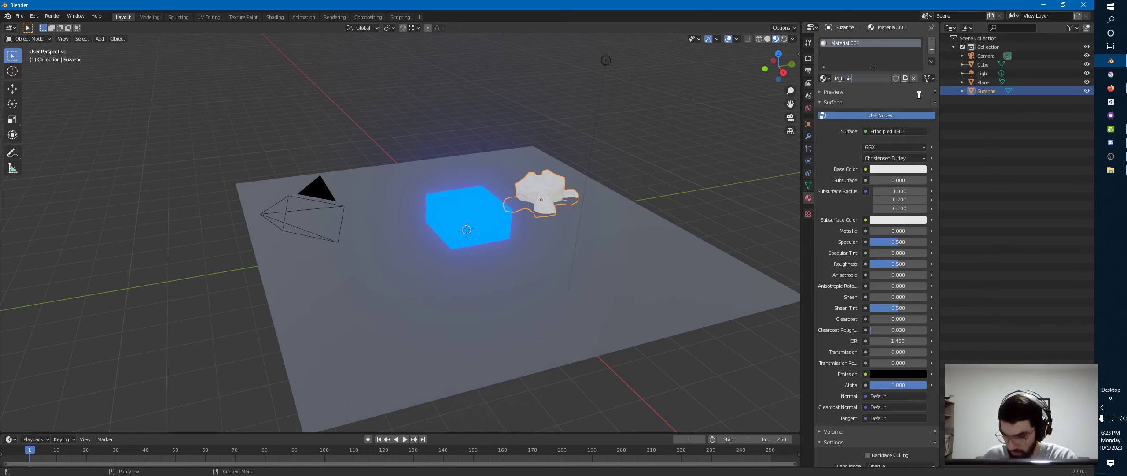
type("sion_")
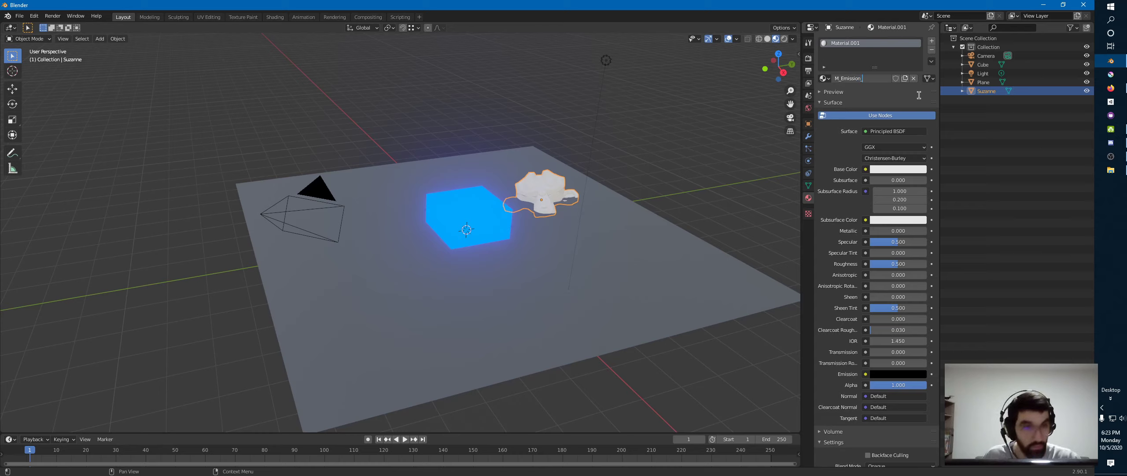
type("0")
key("Return")
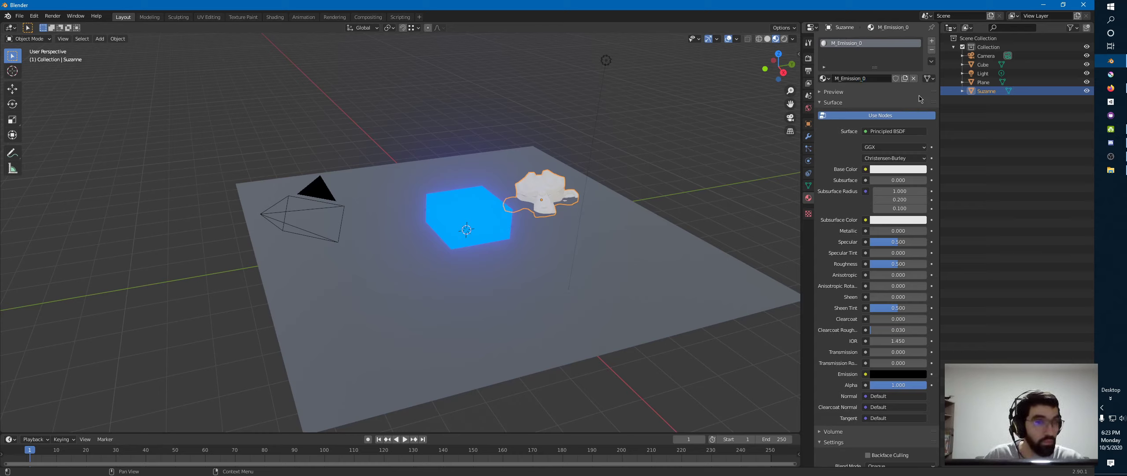
Switch the monkey's material surface to Emission, with a light orange color and a strength of 5
left_click(870, 131)
left_click(882, 190)
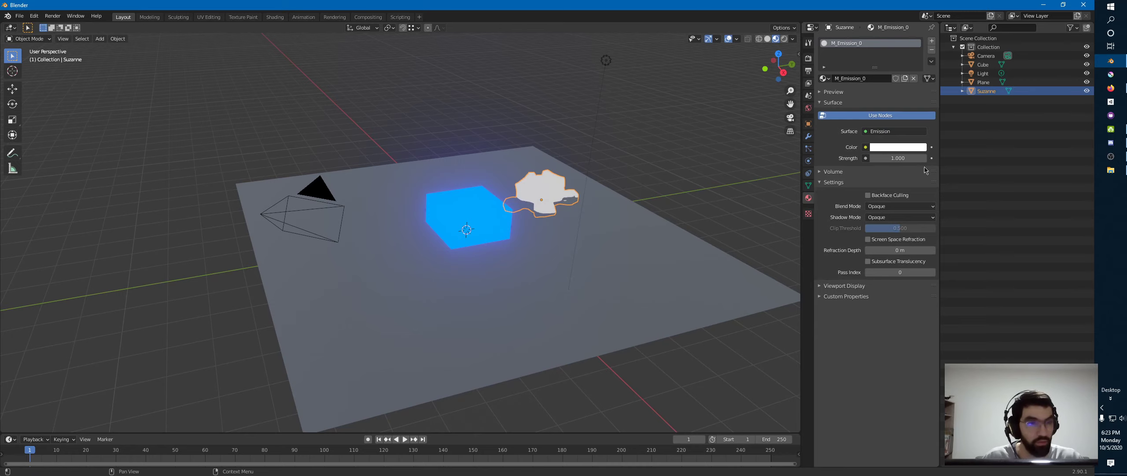
left_click(898, 147)
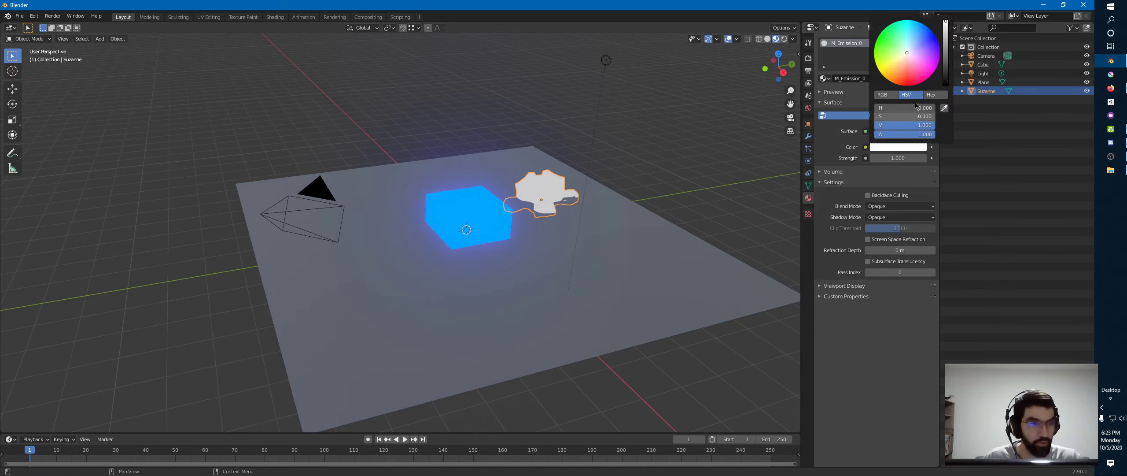
left_click(897, 74)
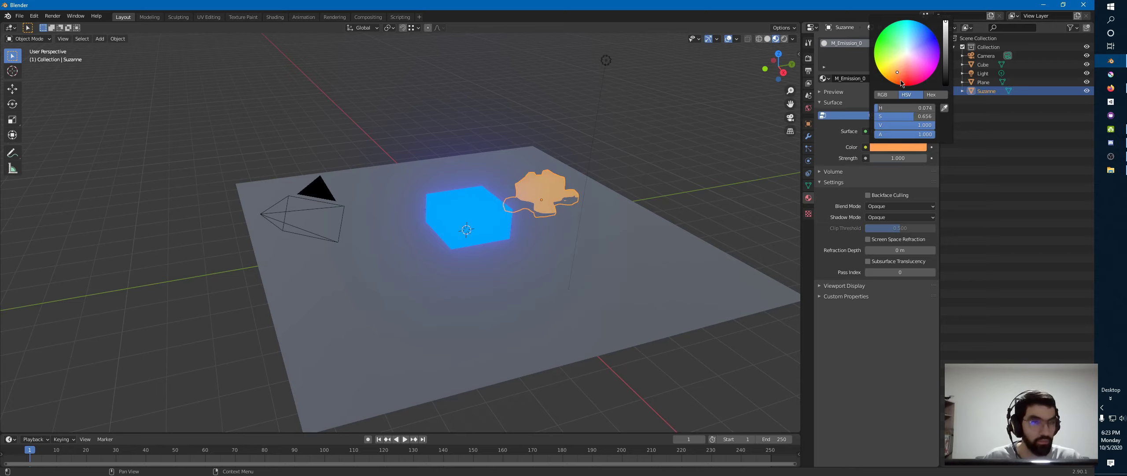
left_click(901, 157)
type("1.0")
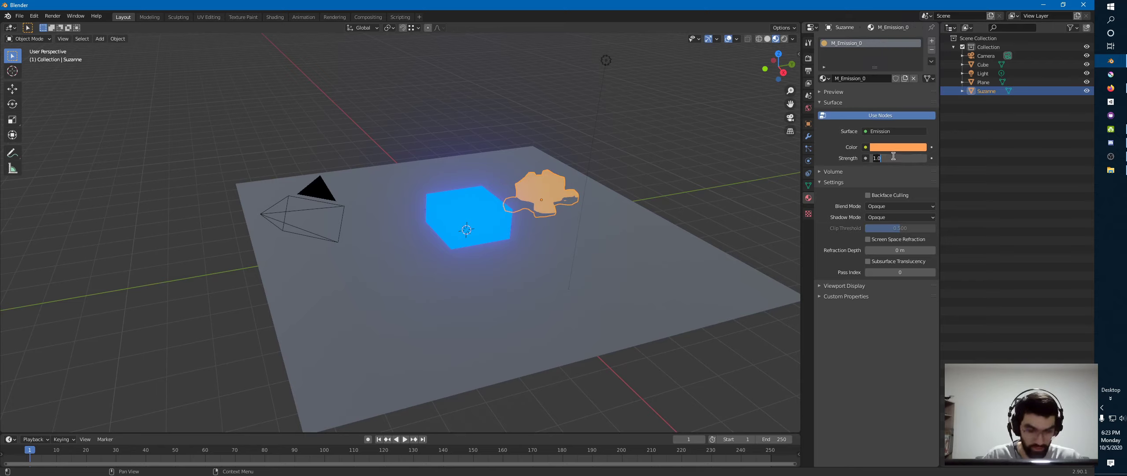
key("Return")
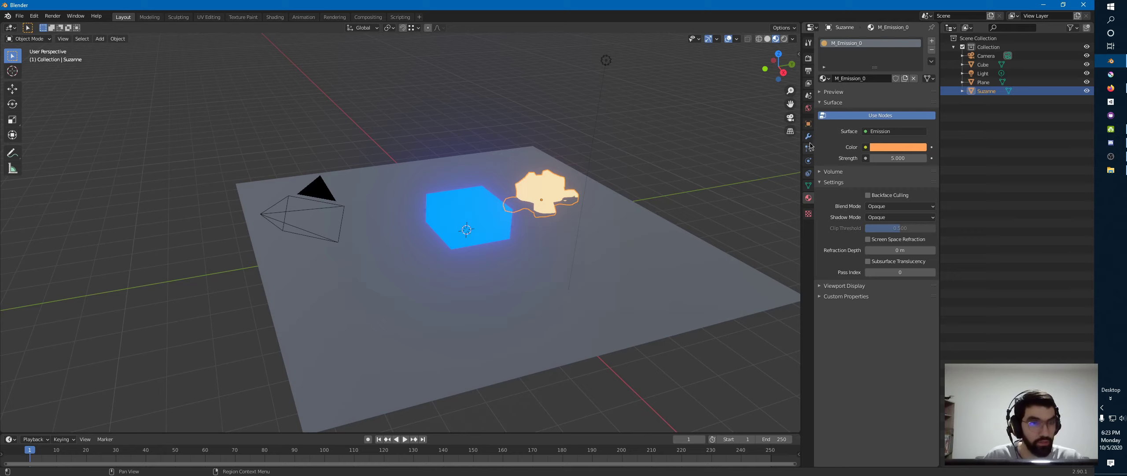
Try several Bloom threshold values in the render settings, settling slightly above 4
left_click(808, 58)
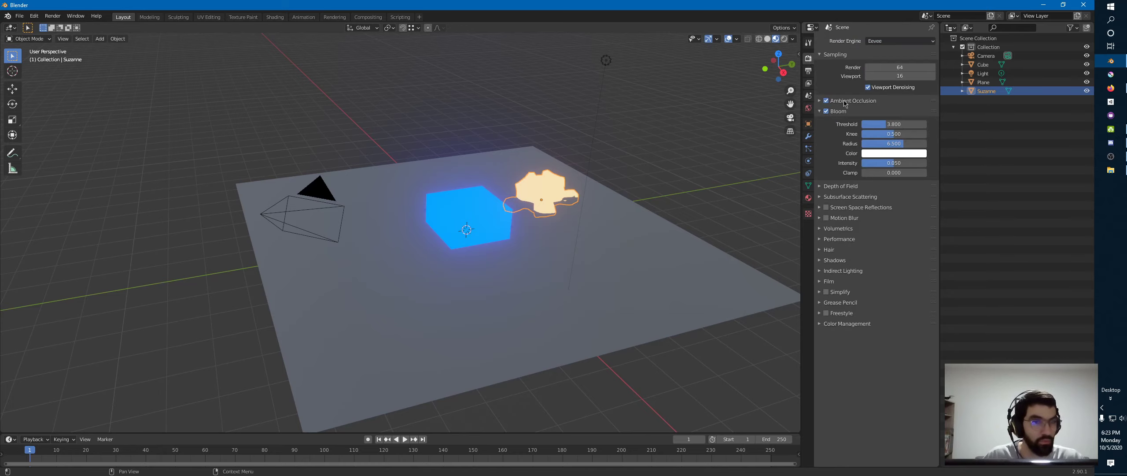
mouse_move(891, 128)
left_mouse_down()
mouse_move(914, 128)
mouse_move(892, 127)
left_mouse_up()
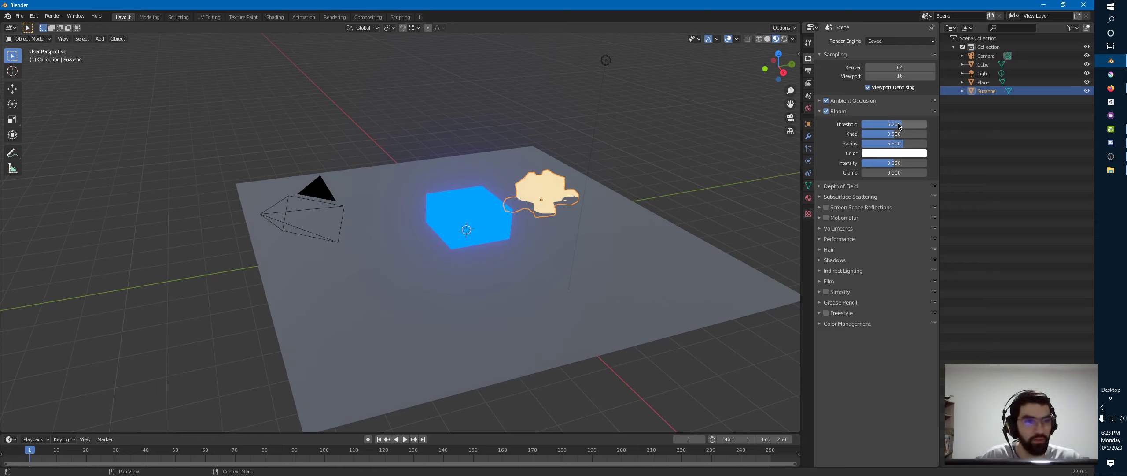
left_click_drag(898, 127, 890, 131)
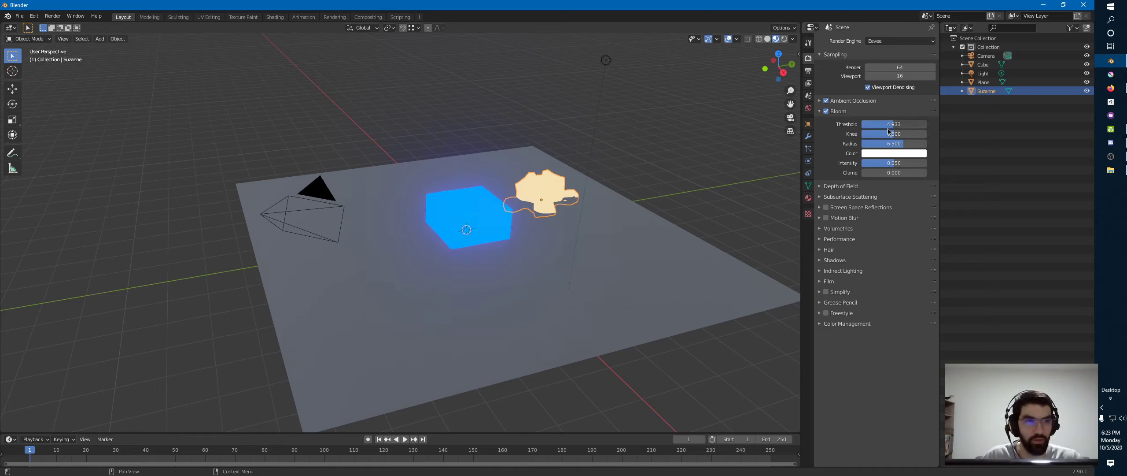
double_click(886, 125)
type("4.5")
key("Return")
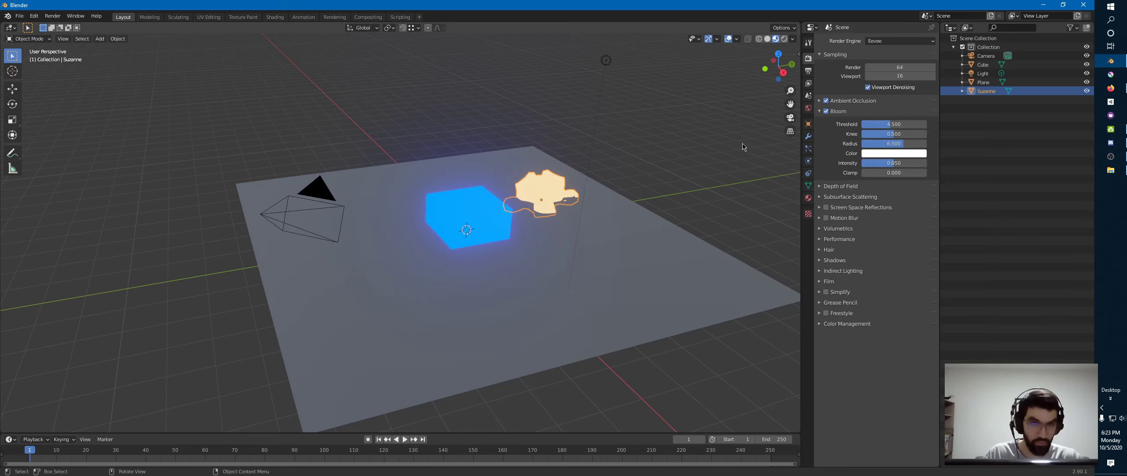
Select the cube and try a saturated orange as the Bloom color
left_click(548, 184)
left_click(546, 188)
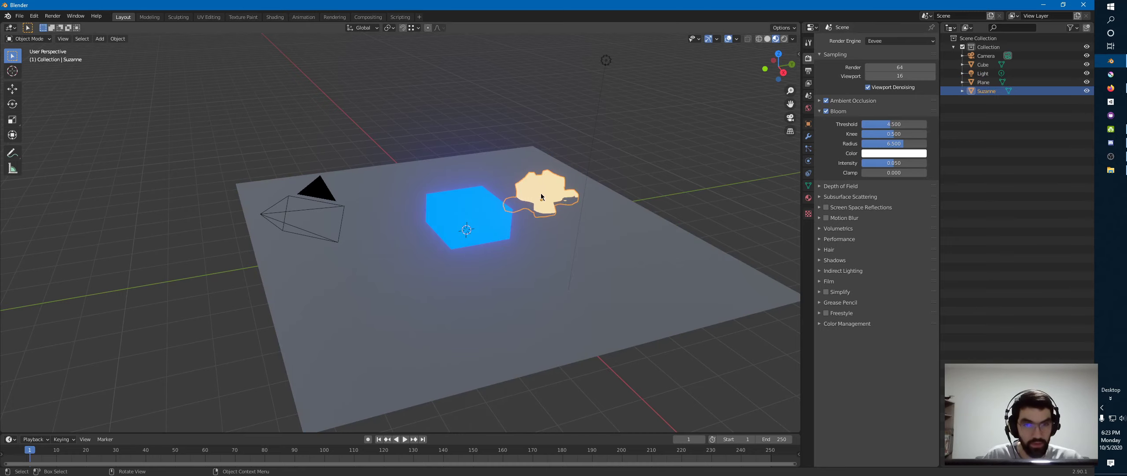
left_click(484, 204)
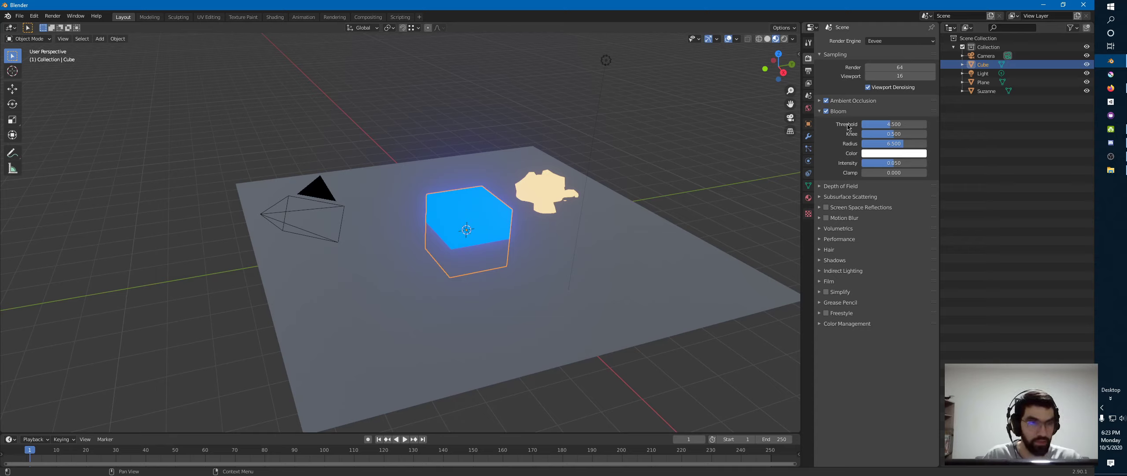
left_click(897, 157)
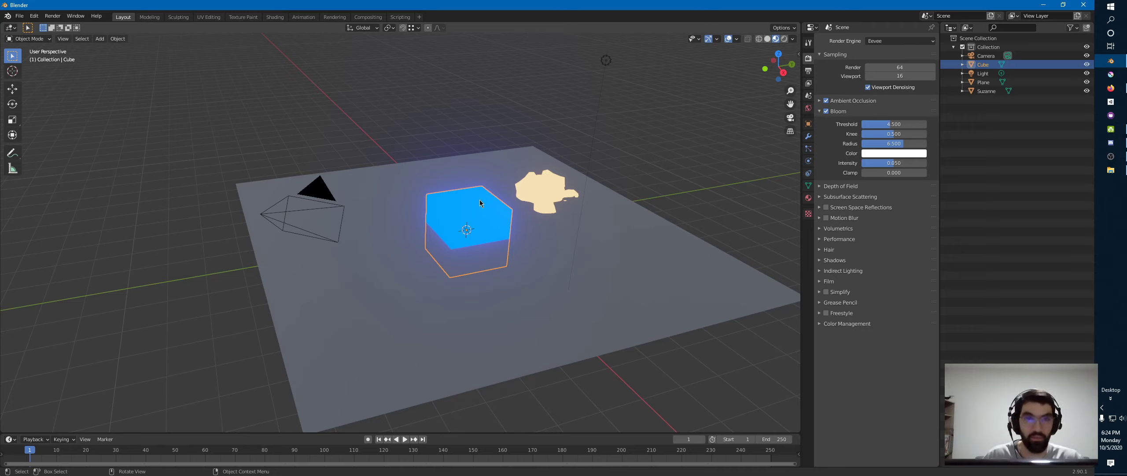
left_click(885, 154)
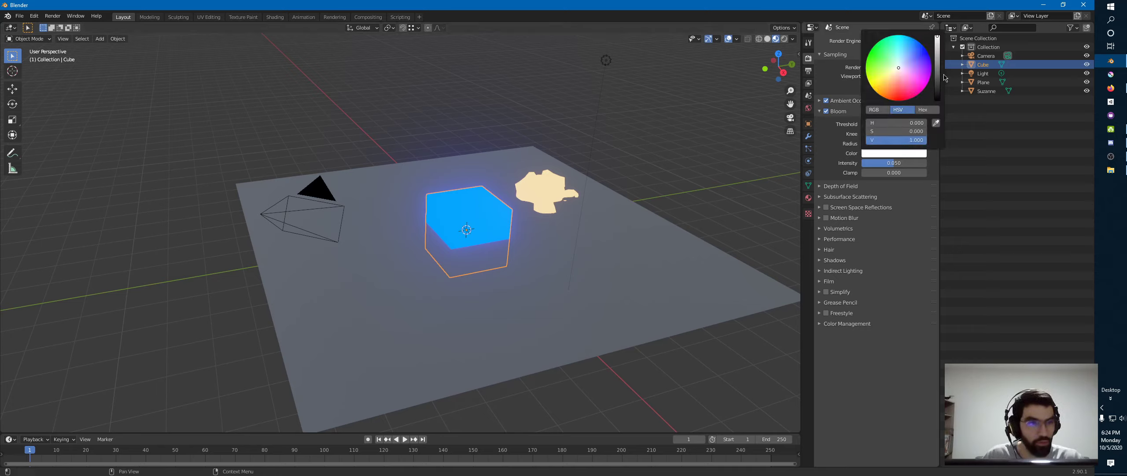
mouse_move(897, 74)
left_mouse_down()
mouse_move(896, 101)
mouse_move(887, 95)
left_mouse_up()
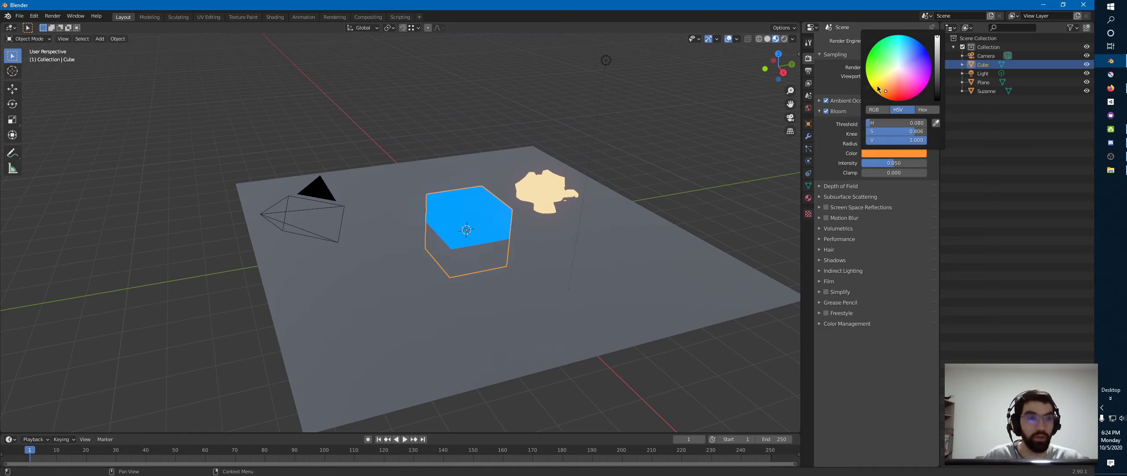
left_click_drag(888, 91, 886, 98)
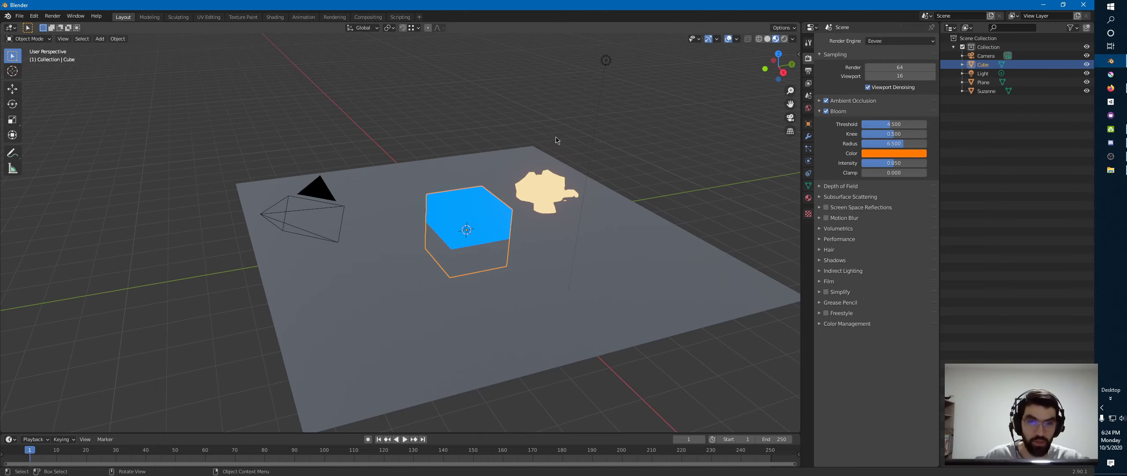
middle_click_drag(488, 217, 515, 196)
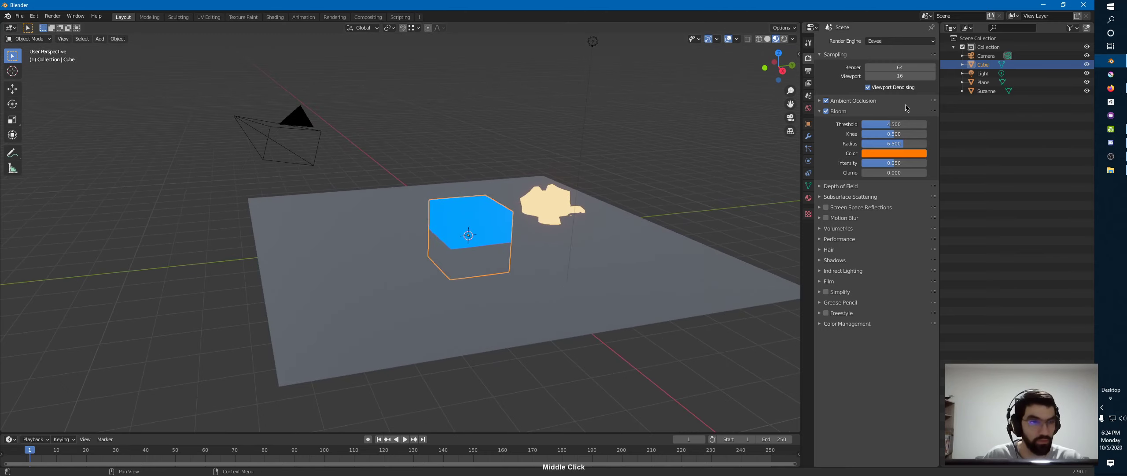
Set the Bloom threshold to 0.5 and return the Bloom color to white
mouse_move(881, 126)
left_mouse_down()
mouse_move(859, 128)
mouse_move(896, 126)
left_mouse_up()
left_click(892, 123)
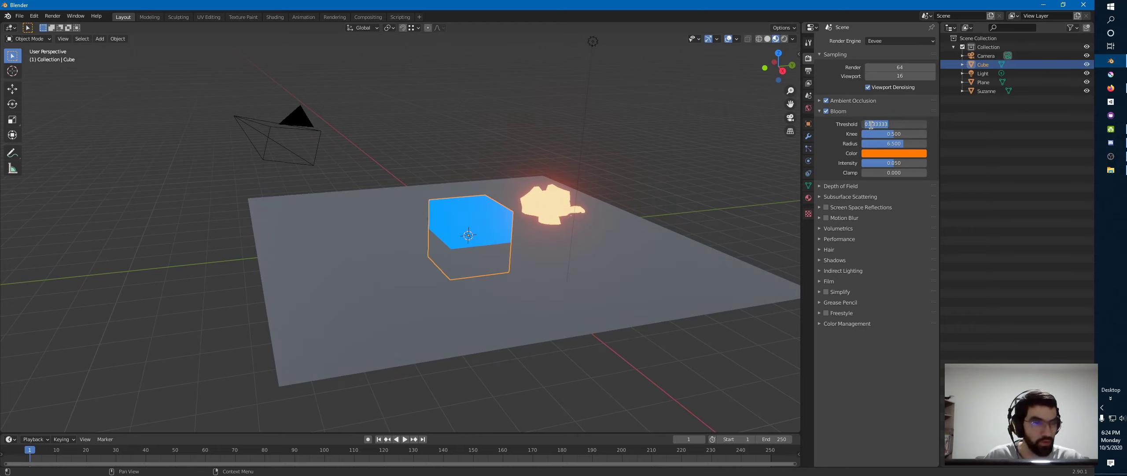
type("0.5")
key("Return")
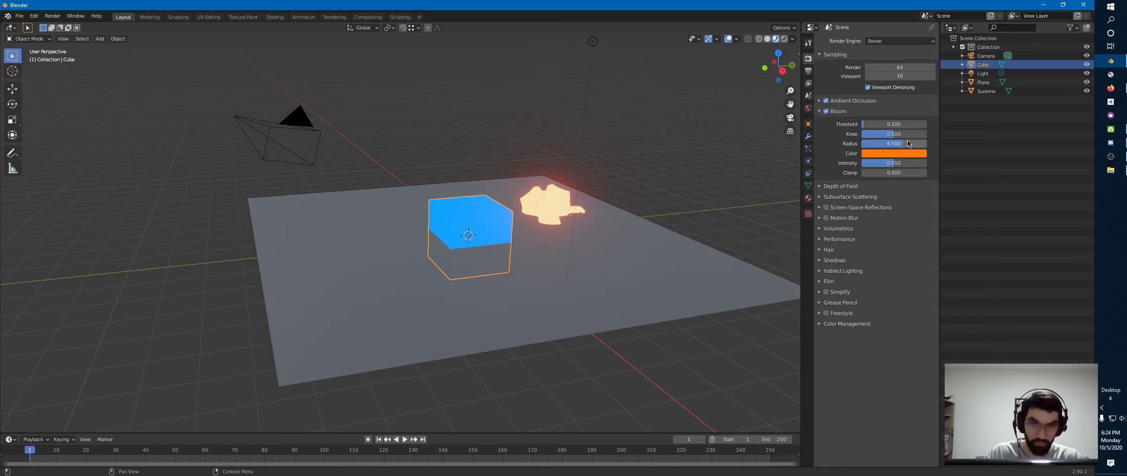
left_click(865, 152)
mouse_move(890, 77)
left_mouse_down()
mouse_move(874, 83)
mouse_move(868, 49)
mouse_move(895, 34)
mouse_move(922, 39)
mouse_move(929, 94)
mouse_move(886, 100)
mouse_move(911, 58)
mouse_move(895, 70)
left_mouse_up()
left_click_drag(871, 134, 864, 135)
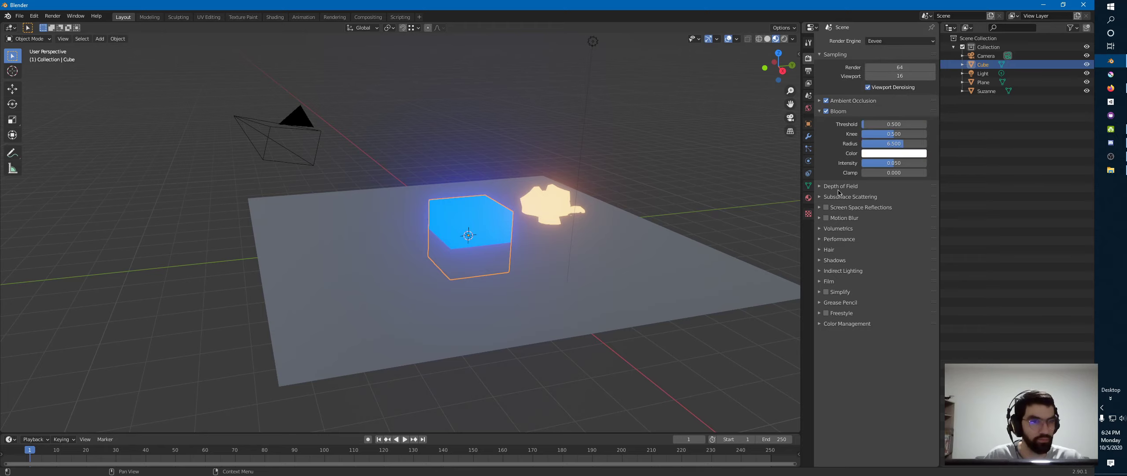
Try a Bloom intensity of about 0.08, and set it back to 0.05
mouse_move(894, 165)
left_mouse_down()
mouse_move(932, 166)
mouse_move(866, 164)
mouse_move(930, 165)
mouse_move(902, 172)
left_mouse_up()
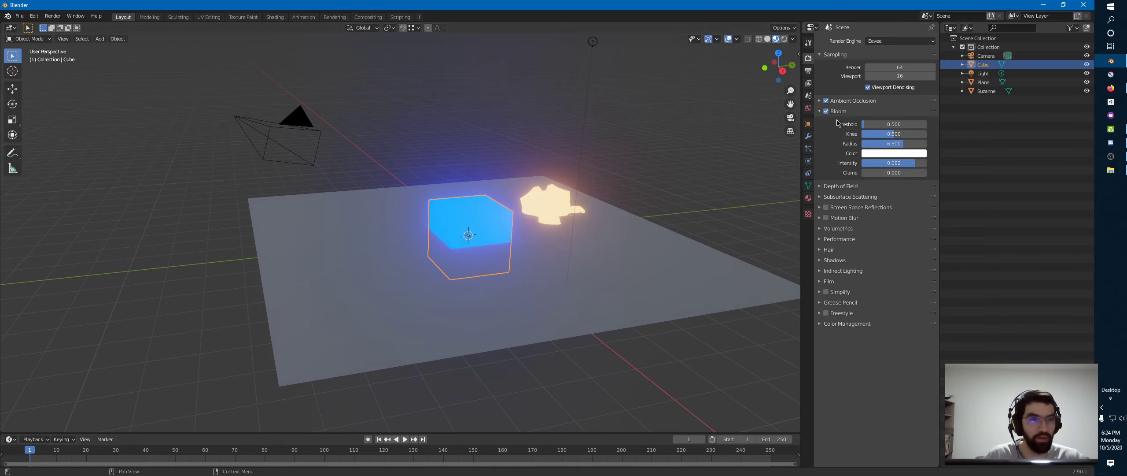
left_click(808, 198)
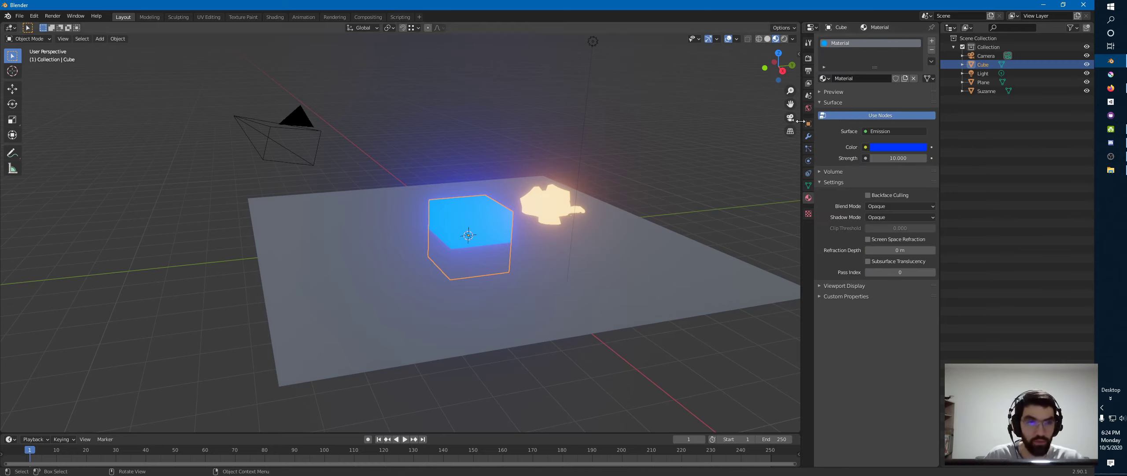
left_click(809, 58)
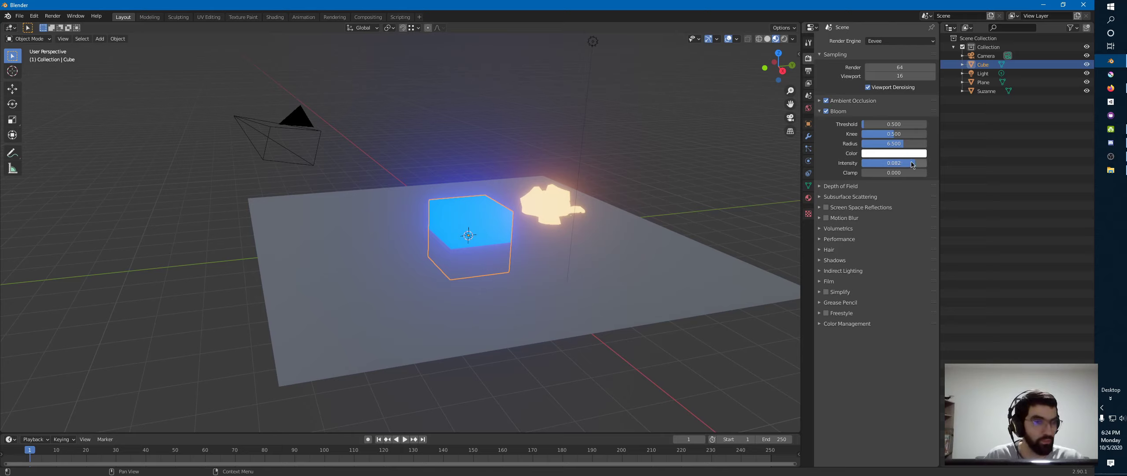
left_click(890, 163)
type("1")
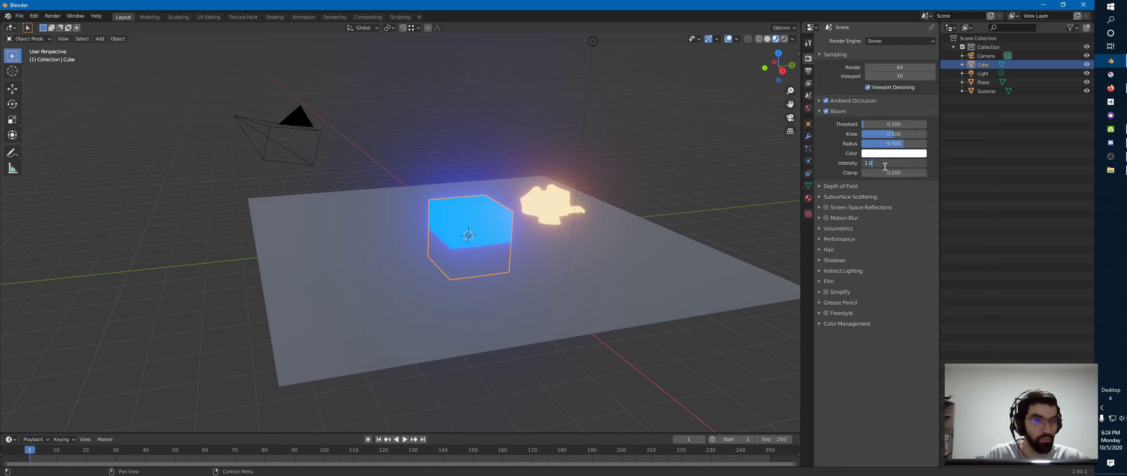
left_click_drag(885, 167, 846, 171)
type("0.05")
key("Return")
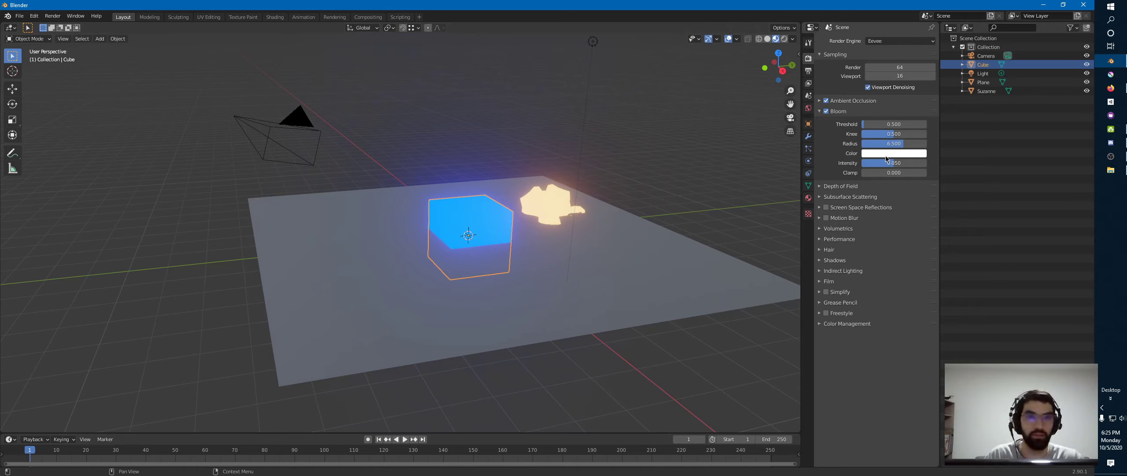
left_click(910, 173)
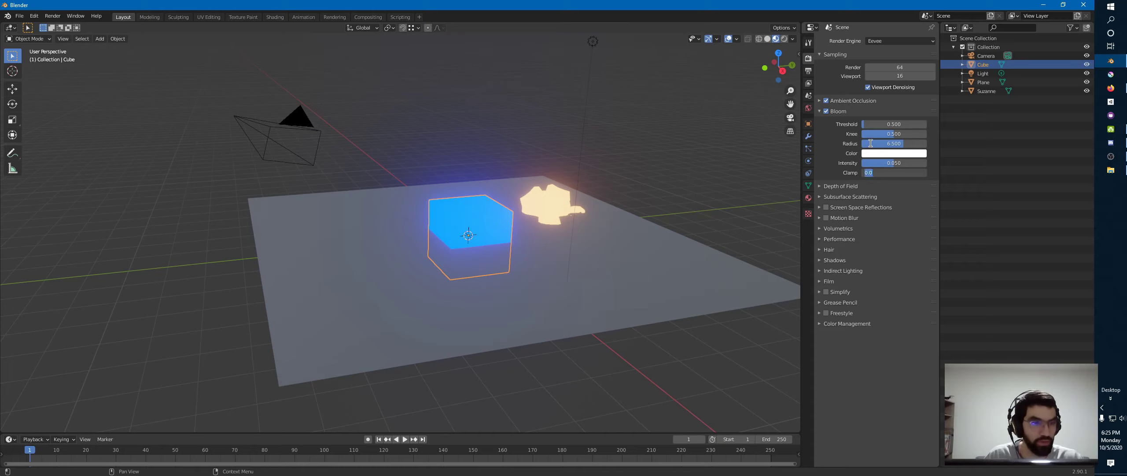
left_click(861, 181)
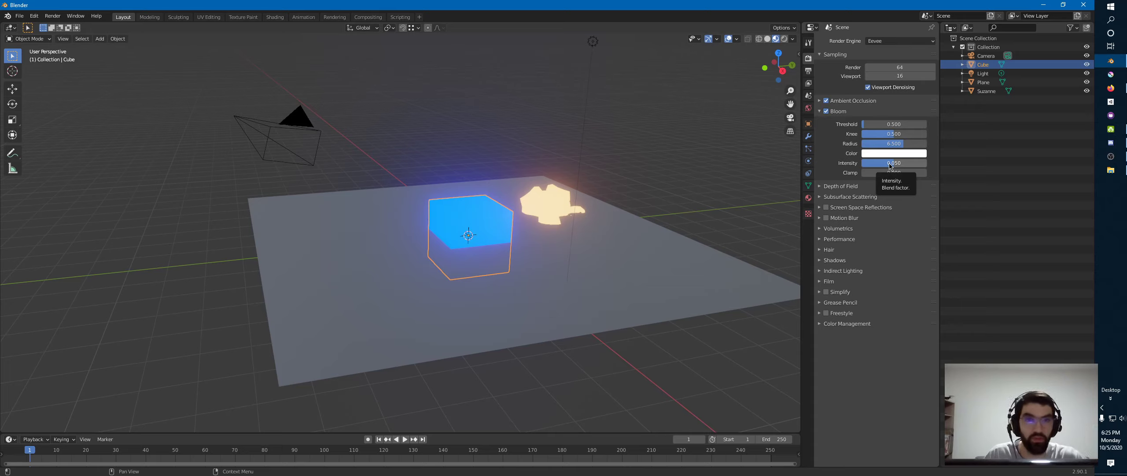
Collapse the Bloom settings, and review the Depth of Field and Subsurface Scattering render settings
left_click(824, 112)
left_click(822, 123)
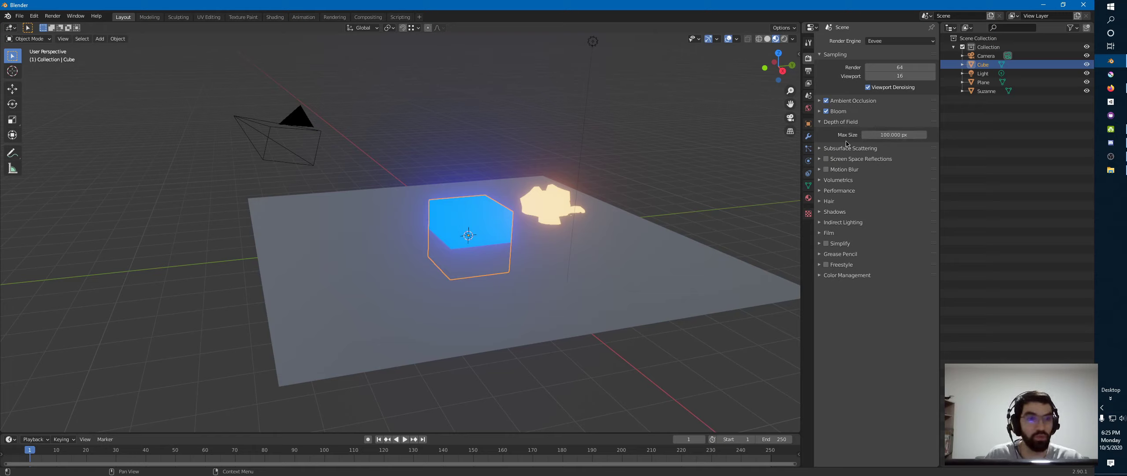
left_click(828, 123)
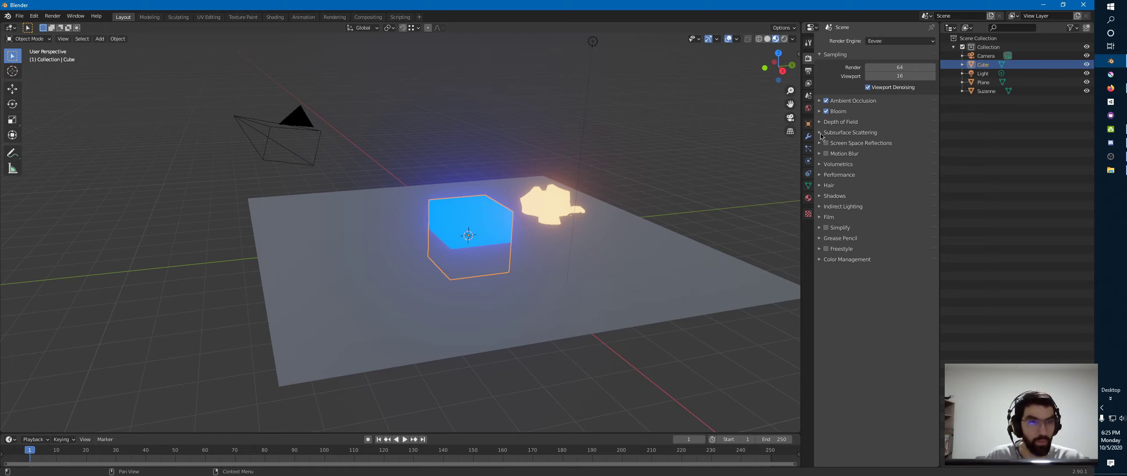
left_click(821, 133)
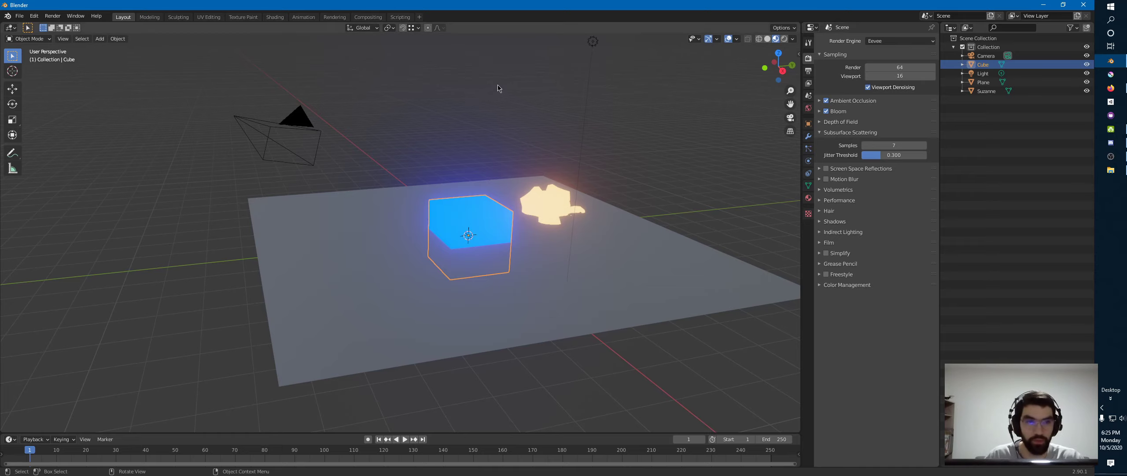
Add a second monkey mesh and raise it about 2.5 m along the Z axis above the cube
mouse_move(559, 199)
middle_mouse_down()
mouse_move(564, 206)
mouse_move(544, 201)
middle_mouse_up()
key("shift+a")
mouse_move(543, 202)
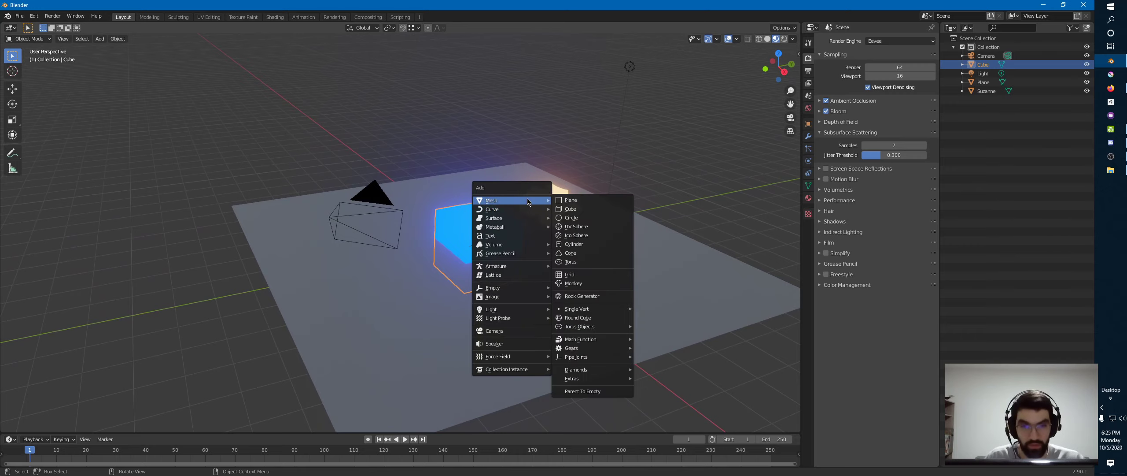
left_click(573, 283)
key("g")
key("z")
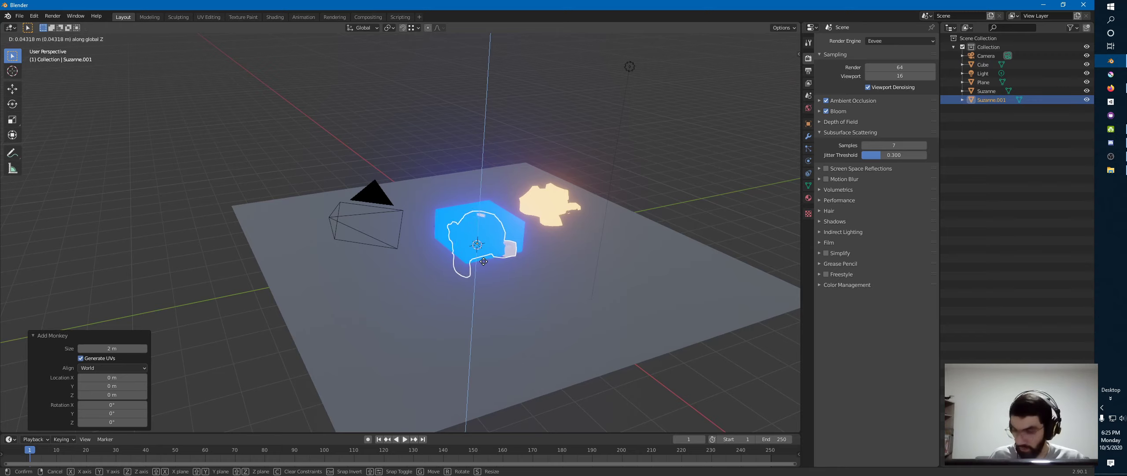
left_click(473, 162)
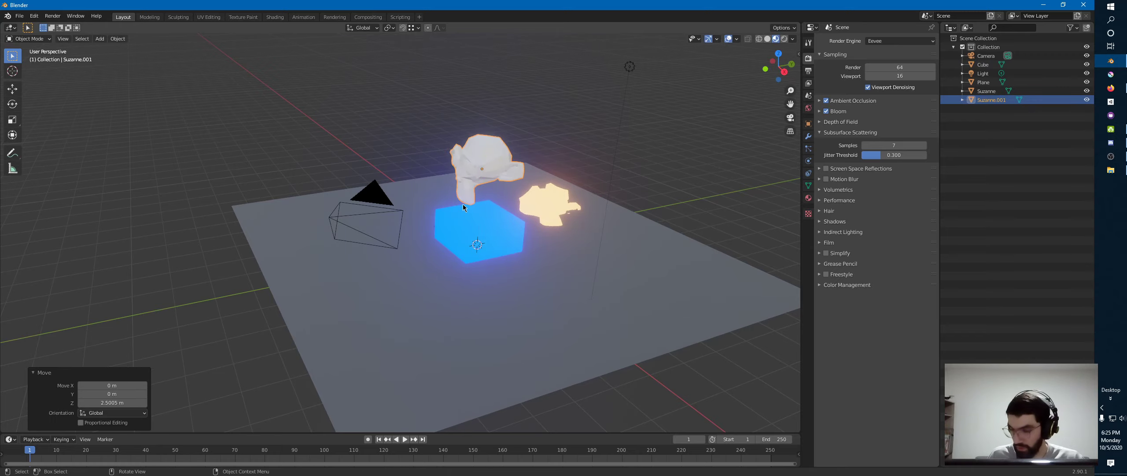
Rotate the new monkey freely with trackball rotation by about -37° and 48°
key("r")
key("r")
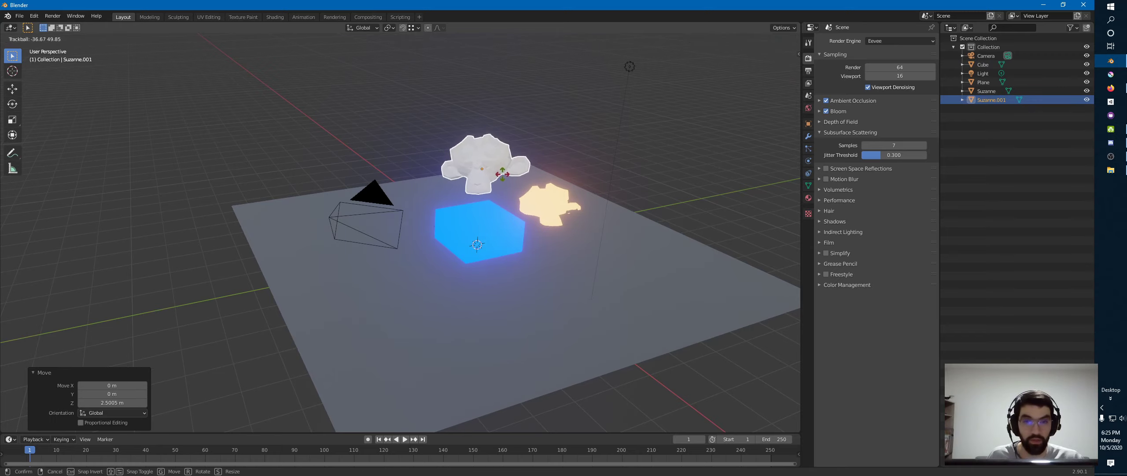
left_click(495, 189)
Look through the camera and lower the new monkey about 1.34 m along the Z axis toward the cube
key("KP_0")
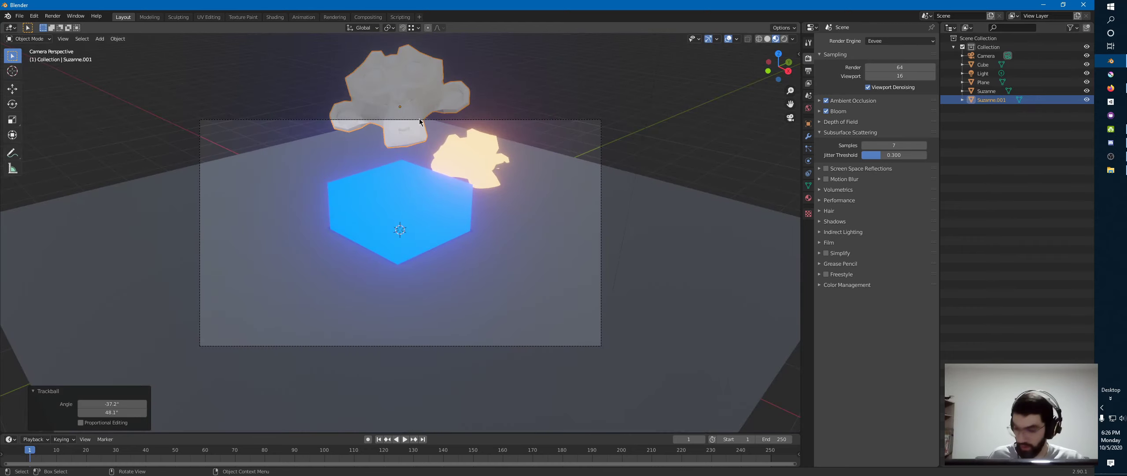
key("g")
key("z")
left_click(414, 199)
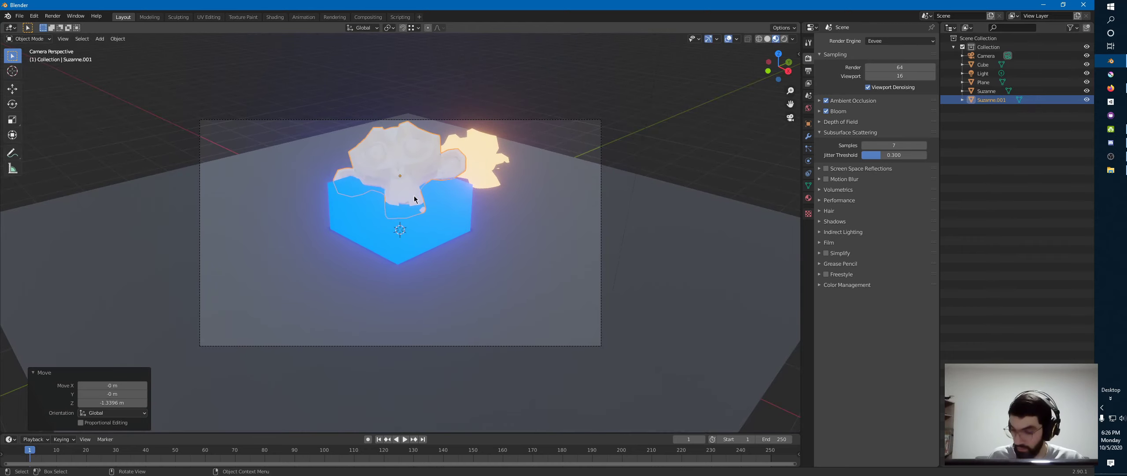
Move the second monkey beside the cube, raise it about 0.79 m along Z, and tilt it with trackball rotation by about 8° and 31.5°
key("g")
left_click(307, 242)
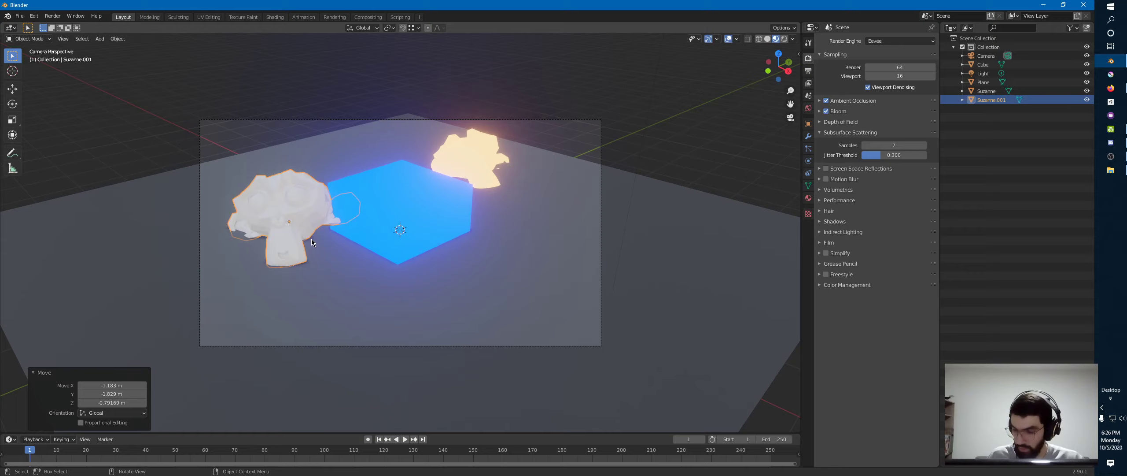
key("r")
key("r")
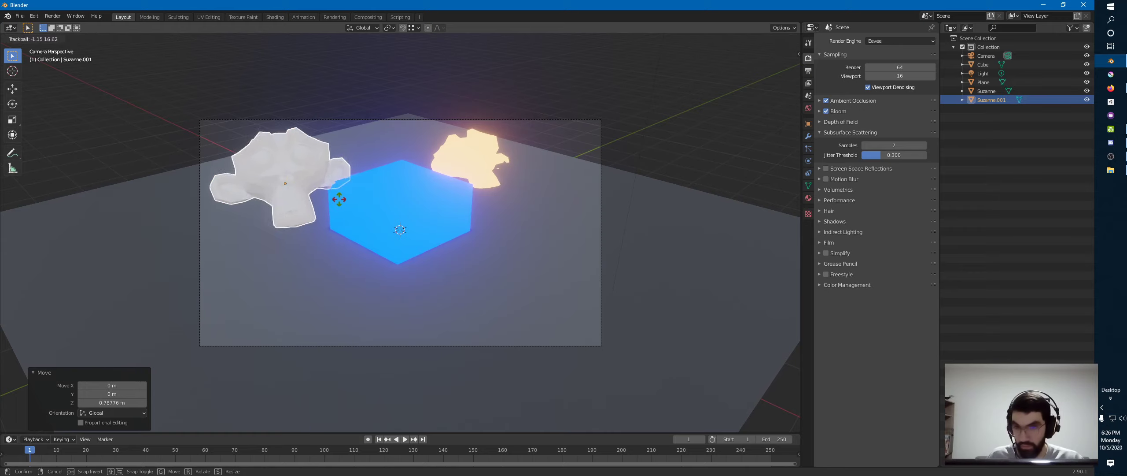
left_click(338, 209)
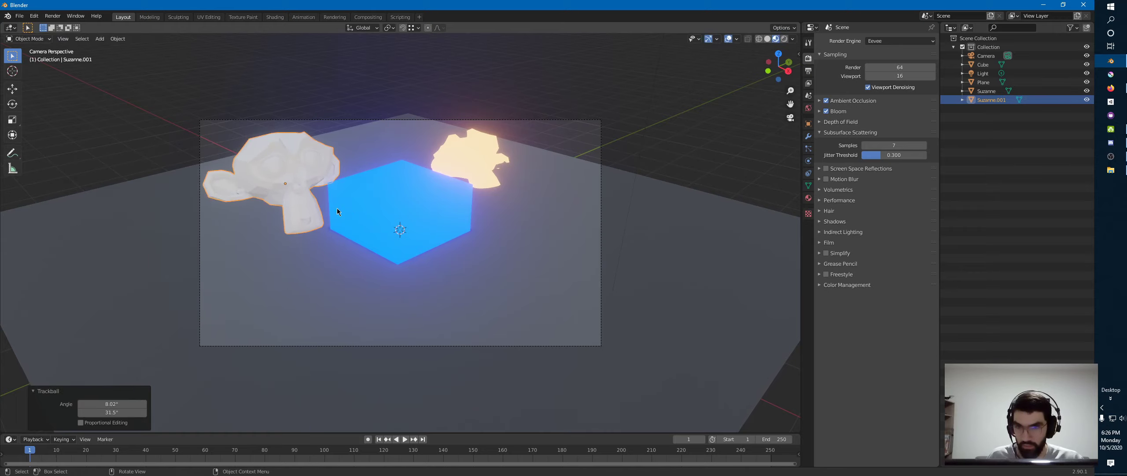
middle_click_drag(362, 166, 429, 162)
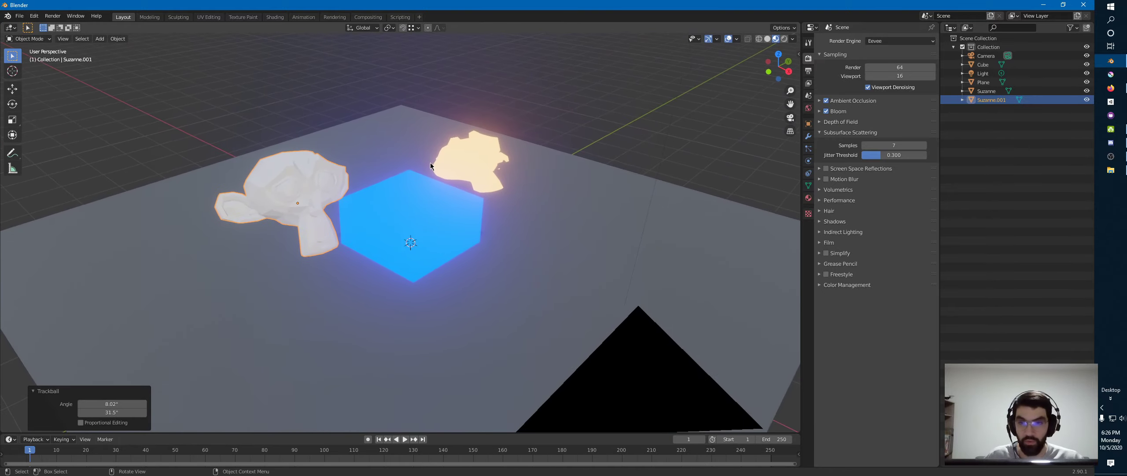
Create a new material for the second monkey and name it M_SSMonkey
left_click(808, 198)
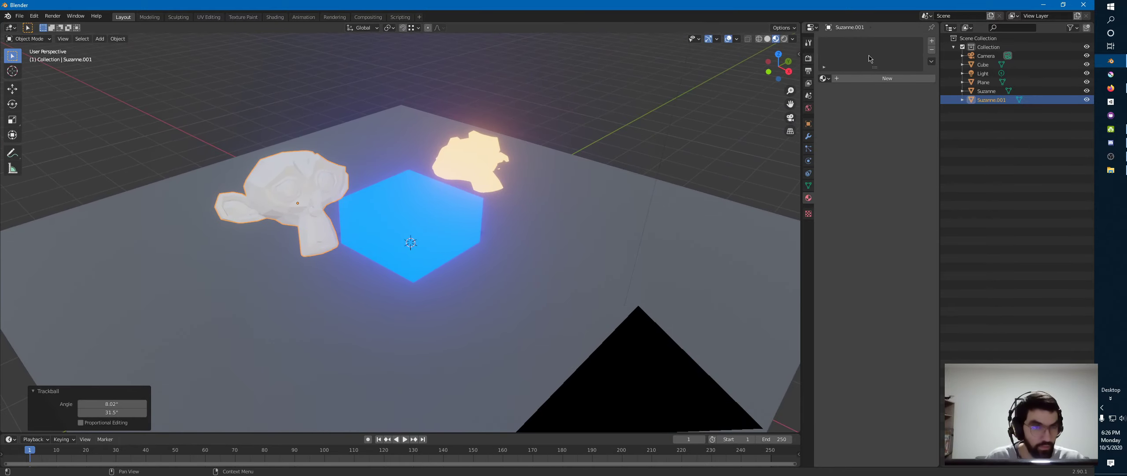
left_click(823, 79)
left_click(837, 79)
double_click(839, 78)
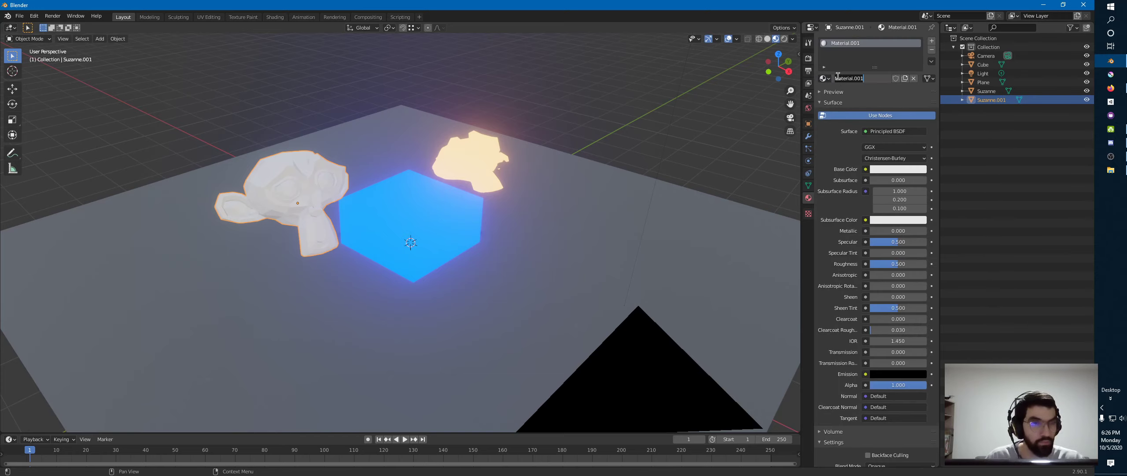
type("M")
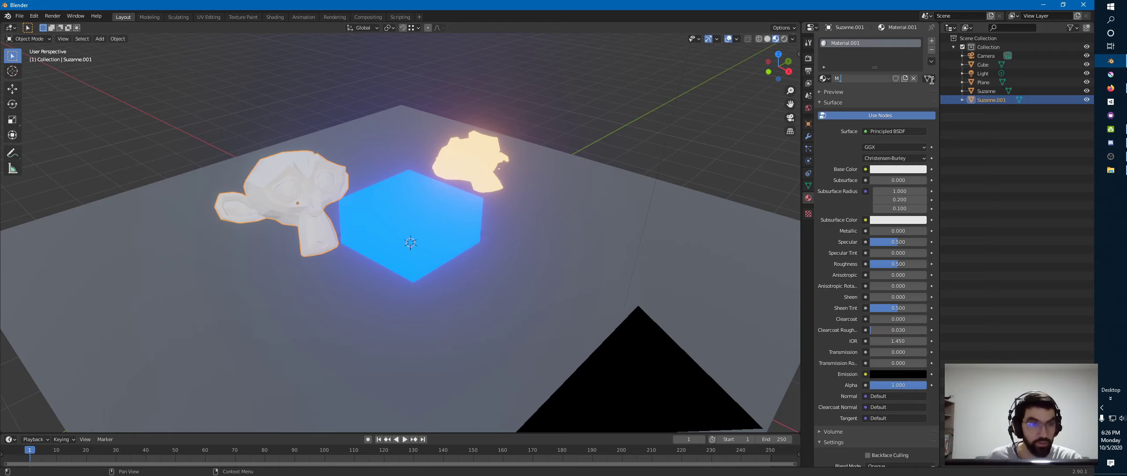
type("_SS")
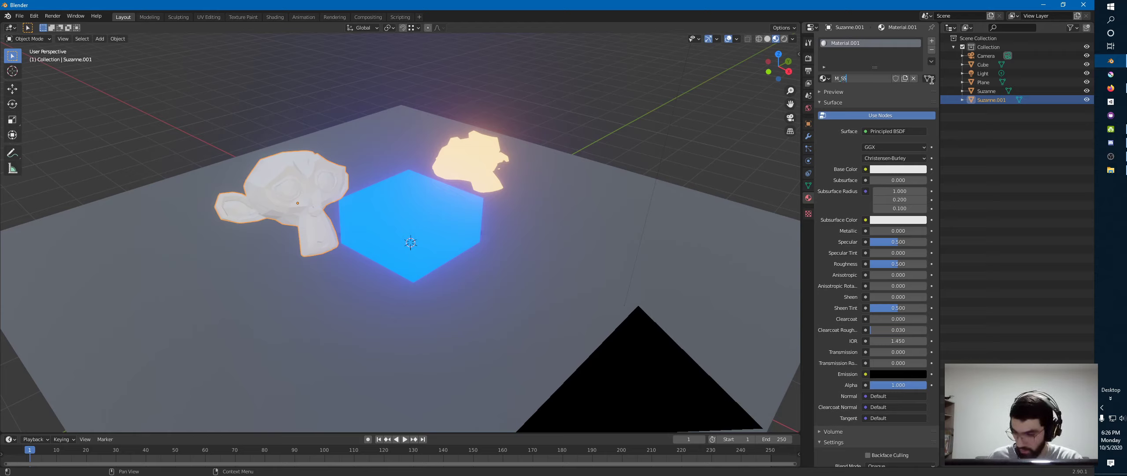
type("M")
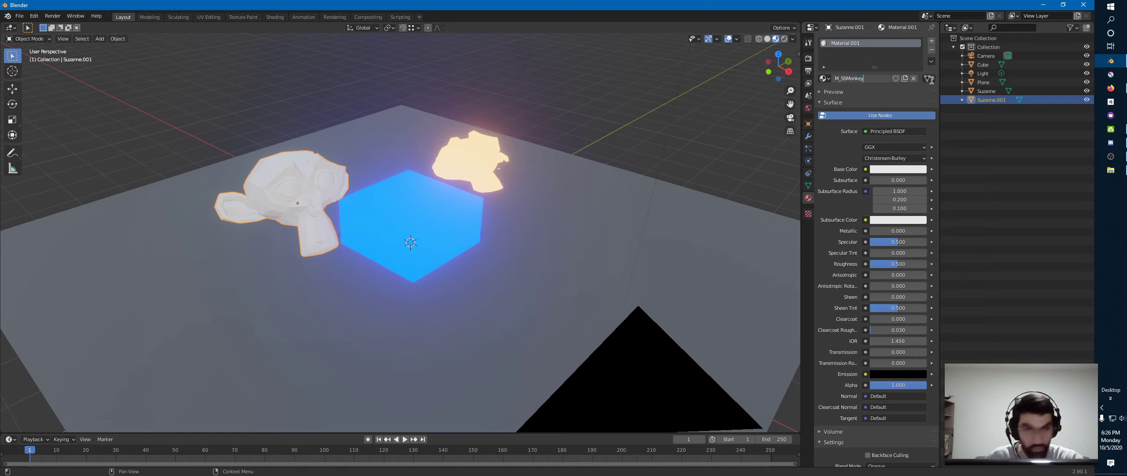
type("onkey")
key("Return")
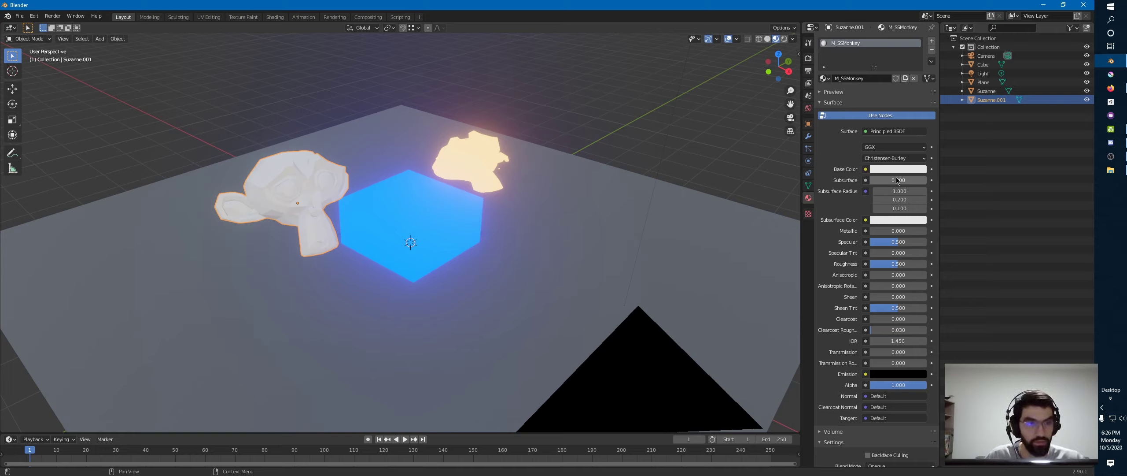
Set the M_SSMonkey material's Subsurface to 1.000 and its Subsurface Color to a light violet-blue
left_click_drag(875, 181, 991, 188)
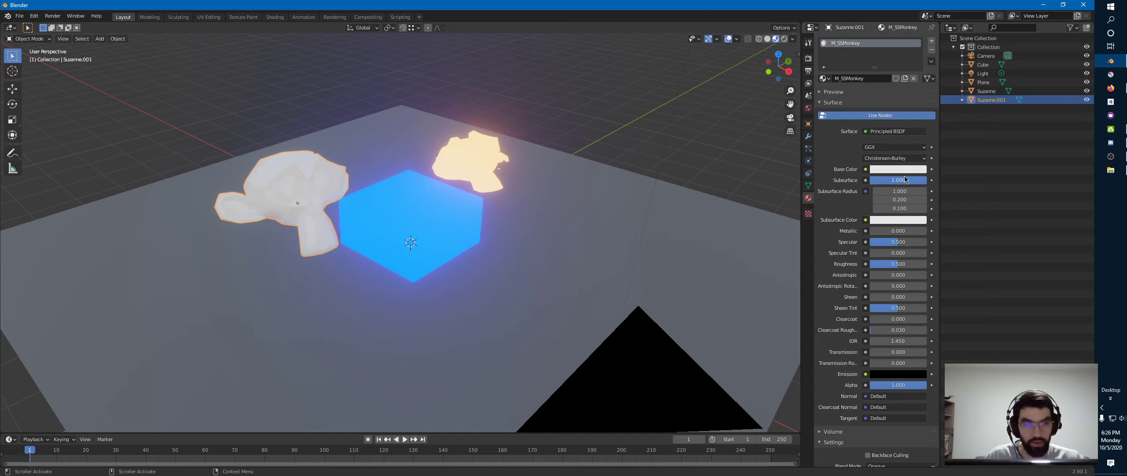
left_click(892, 221)
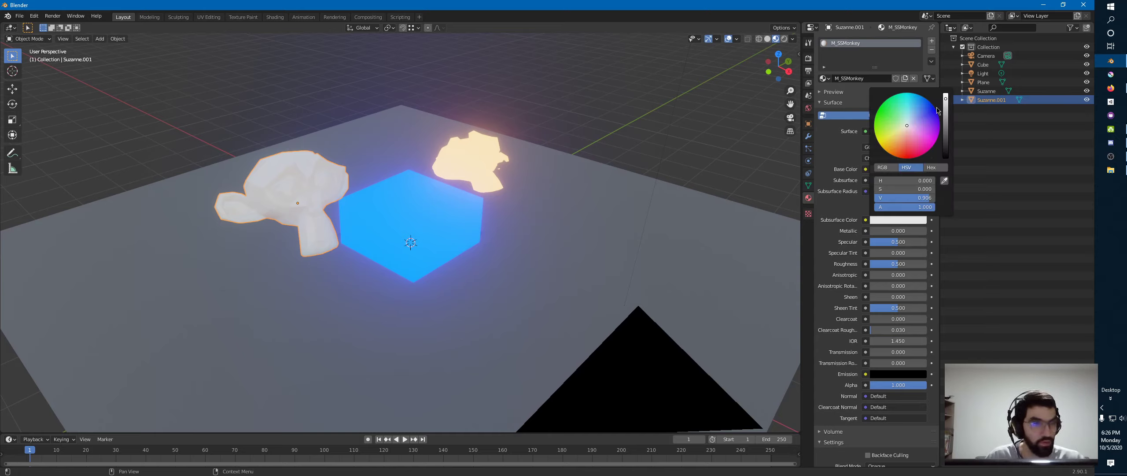
left_click_drag(938, 111, 917, 122)
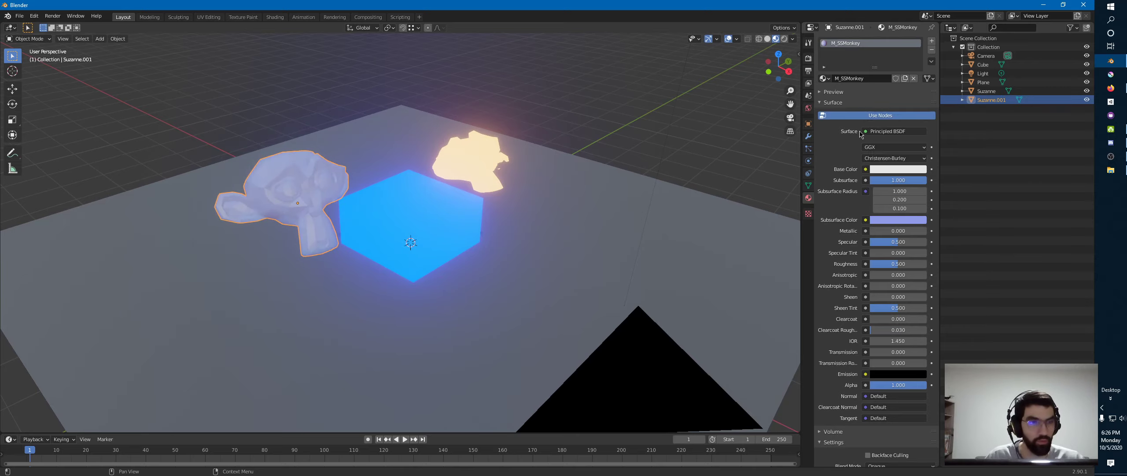
Set the M_SSMonkey material's Base Color to yellow
left_click(893, 168)
left_click_drag(900, 82, 876, 99)
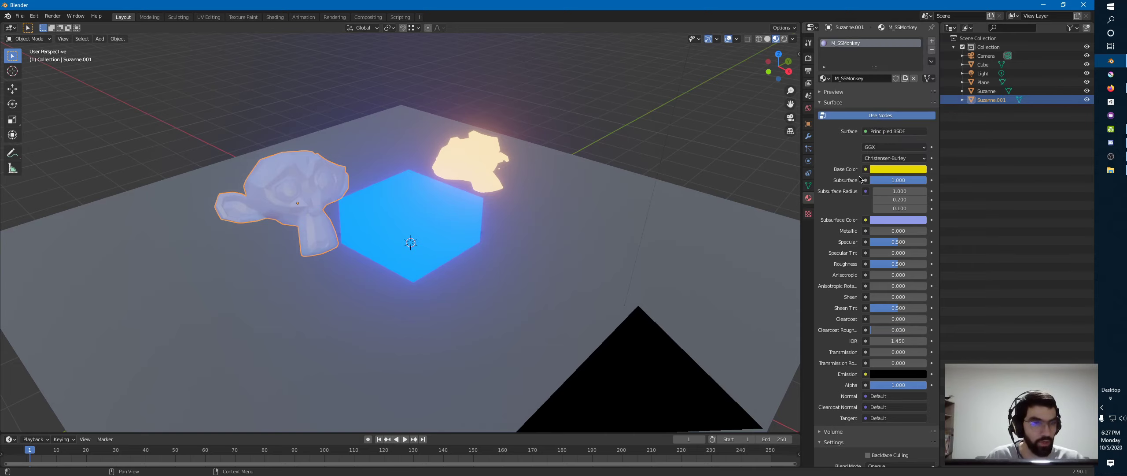
left_click(909, 220)
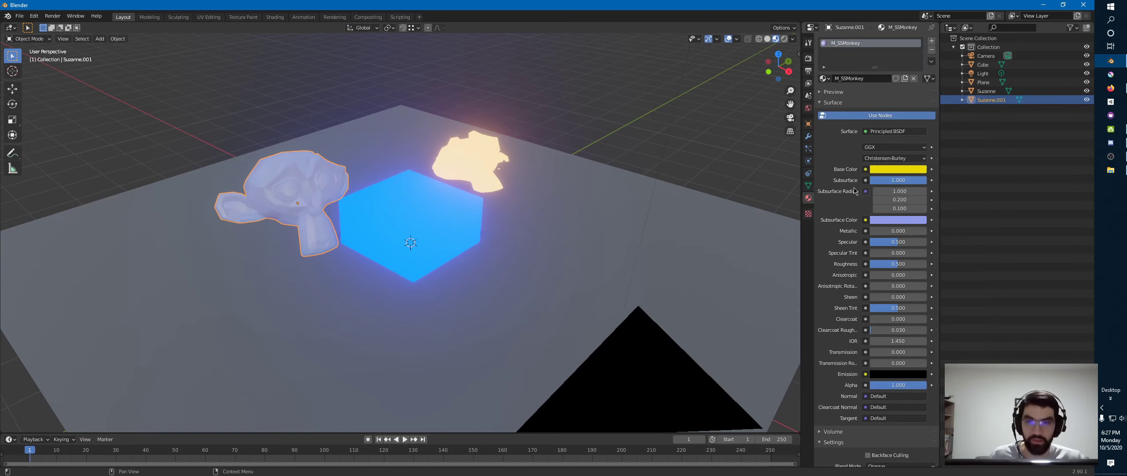
Move the second monkey about 5.17 m along X and 2.9 m along Y, and raise it about 3.68 m toward the light
middle_click_drag(473, 194, 500, 217)
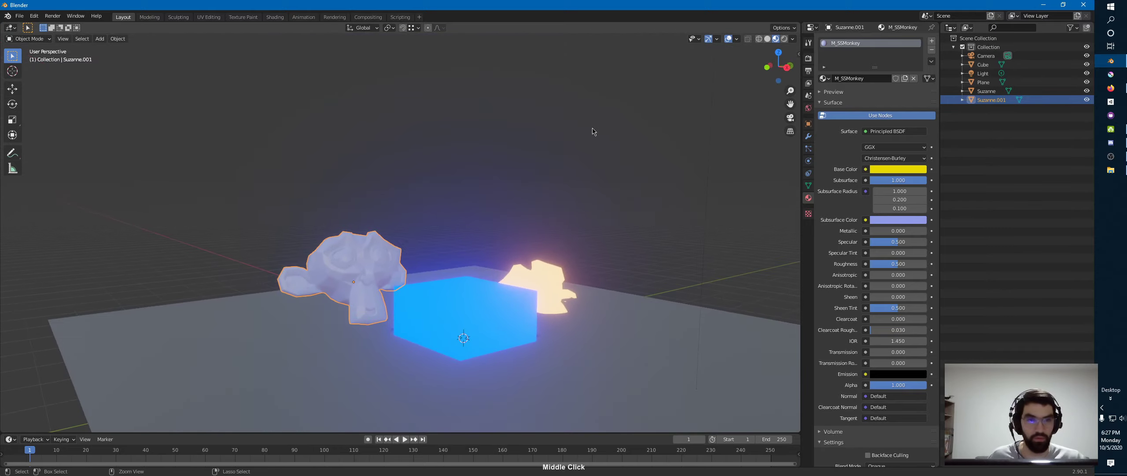
scroll(592, 129, "down", 6)
scroll(591, 124, "up", 4)
middle_click_drag(591, 124, 421, 291, "shift")
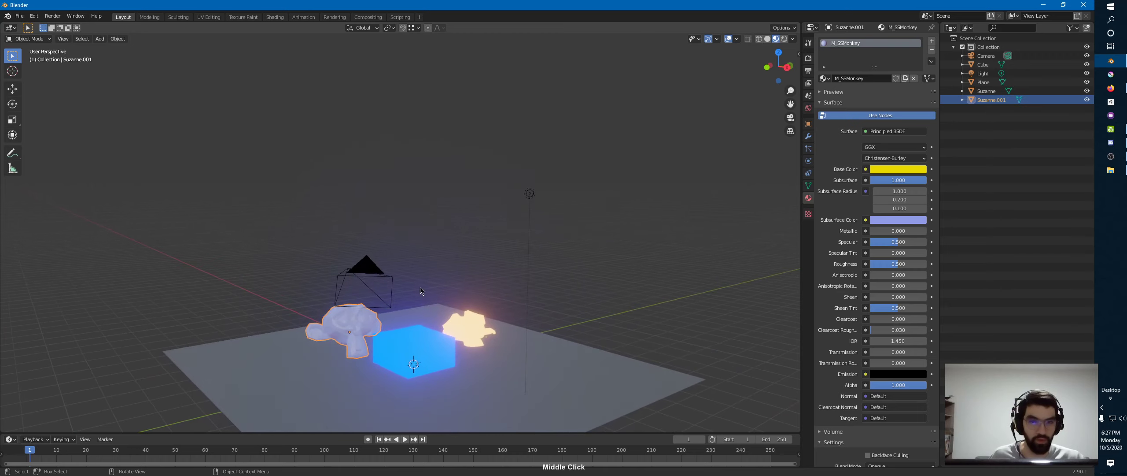
left_click(348, 329)
left_click(352, 320)
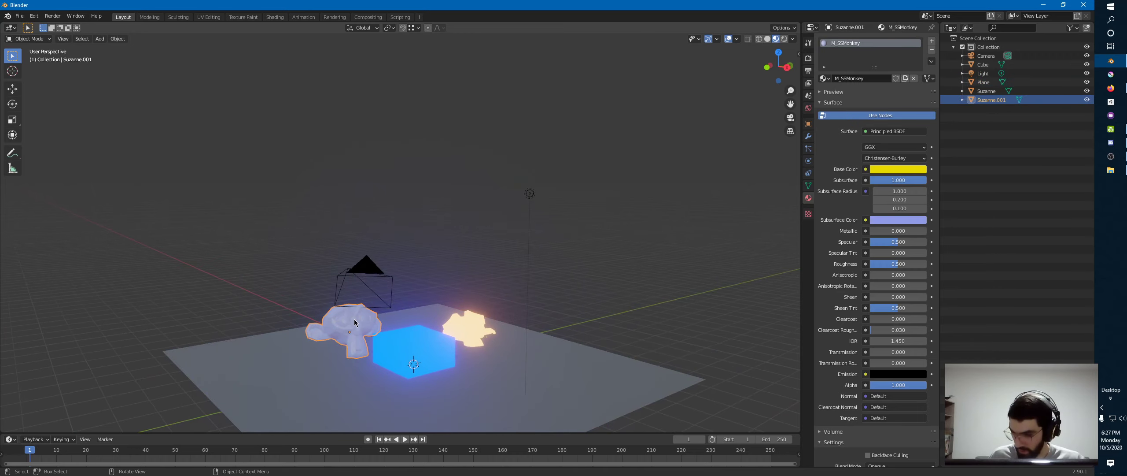
key("g")
key("shift+z")
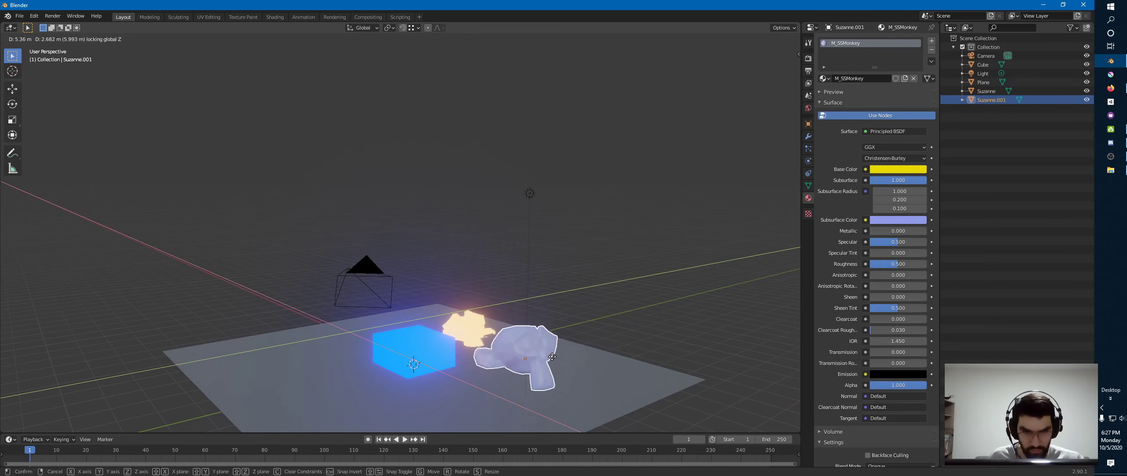
left_click(552, 357)
key("g")
key("z")
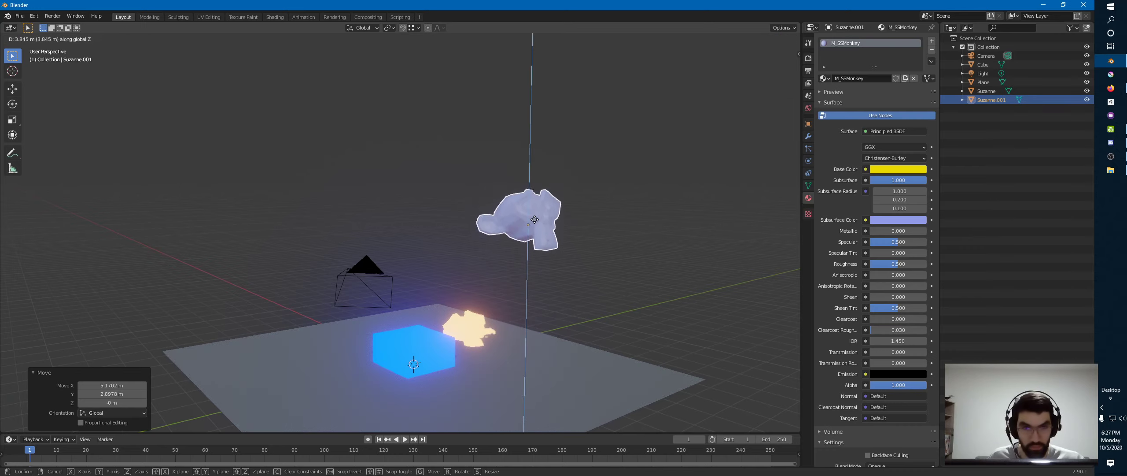
left_click(537, 222)
Shift the monkey horizontally about -0.65 m along Y and turn it with trackball rotation so its face points forward
key("g")
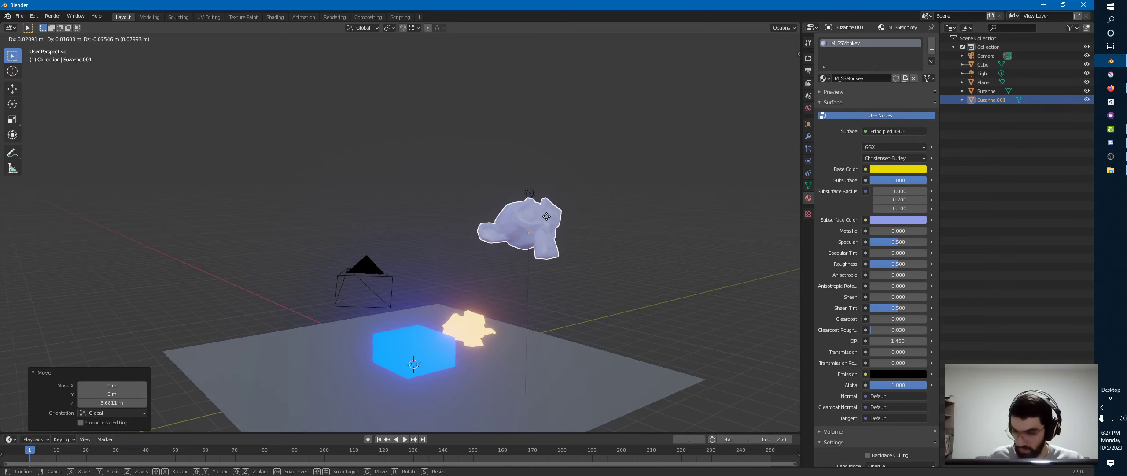
key("shift+z")
left_click(519, 217)
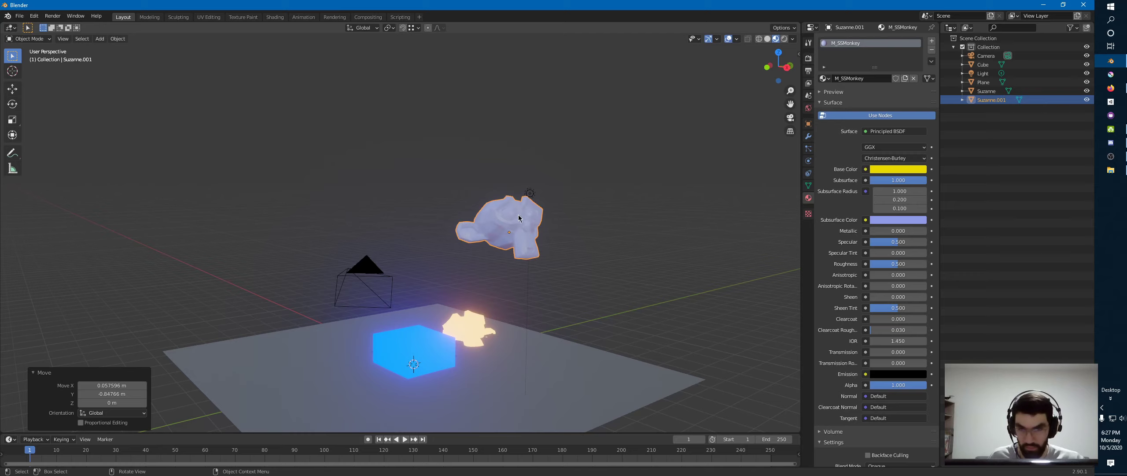
key("r")
key("r")
left_click(543, 218)
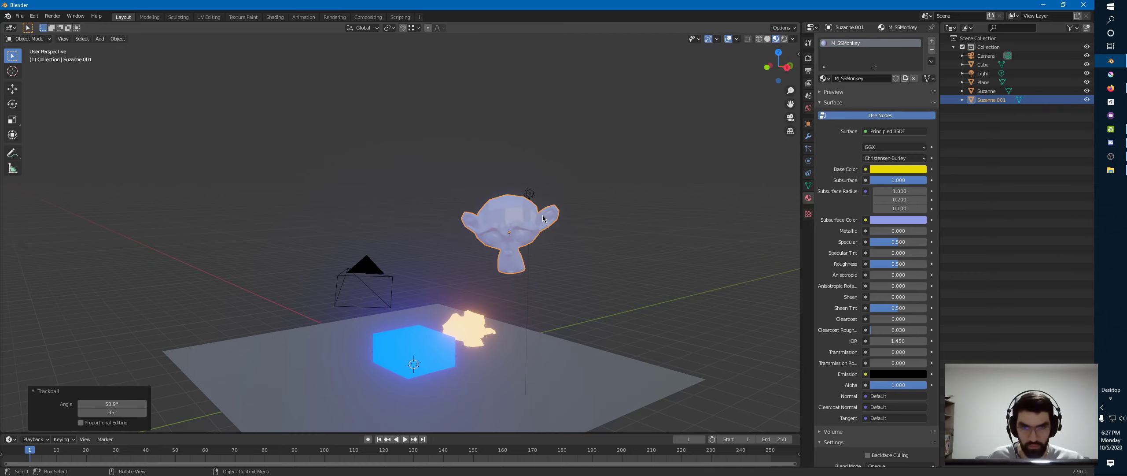
Shift the monkey about 0.4 m along X and -0.92 m along Y, and raise it about 0.48 m near the light
key("g")
key("shift+z")
left_click(523, 229)
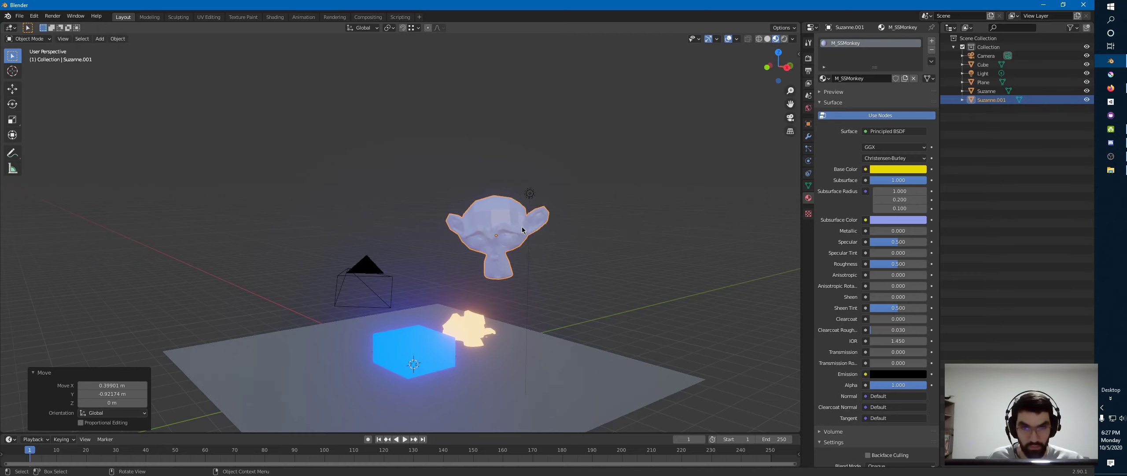
key("g")
key("z")
left_click(533, 211)
middle_click_drag(534, 212, 457, 208)
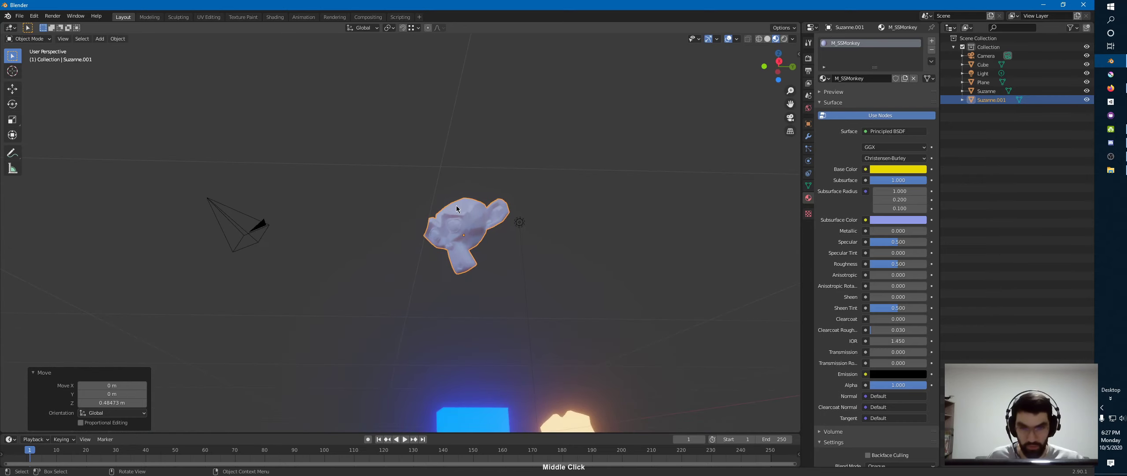
Move the monkey freely by about -0.64 m in X, 0.94 m in Y and -1.17 m in Z, below the light
key("g")
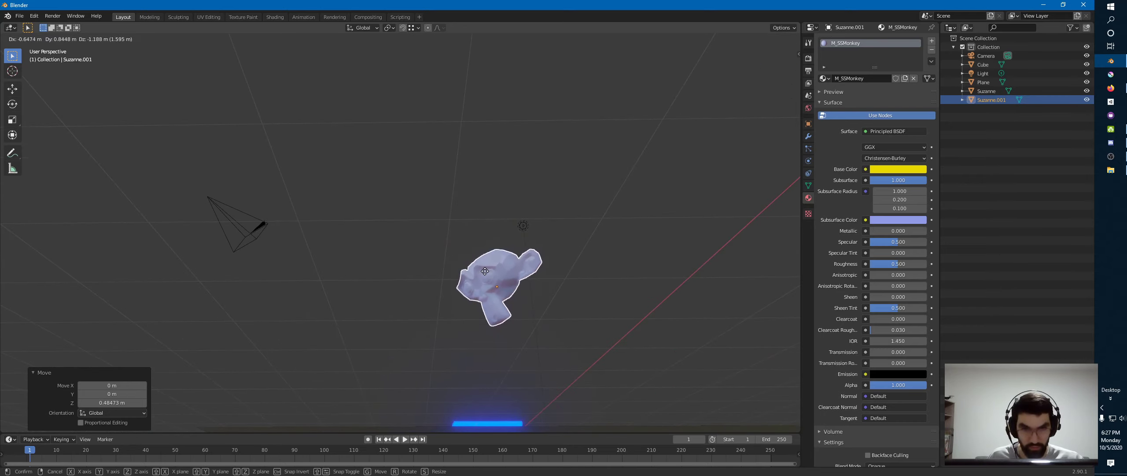
left_click(487, 270)
middle_click_drag(486, 270, 554, 211)
scroll(546, 268, "up", 2)
middle_click_drag(546, 268, 554, 211)
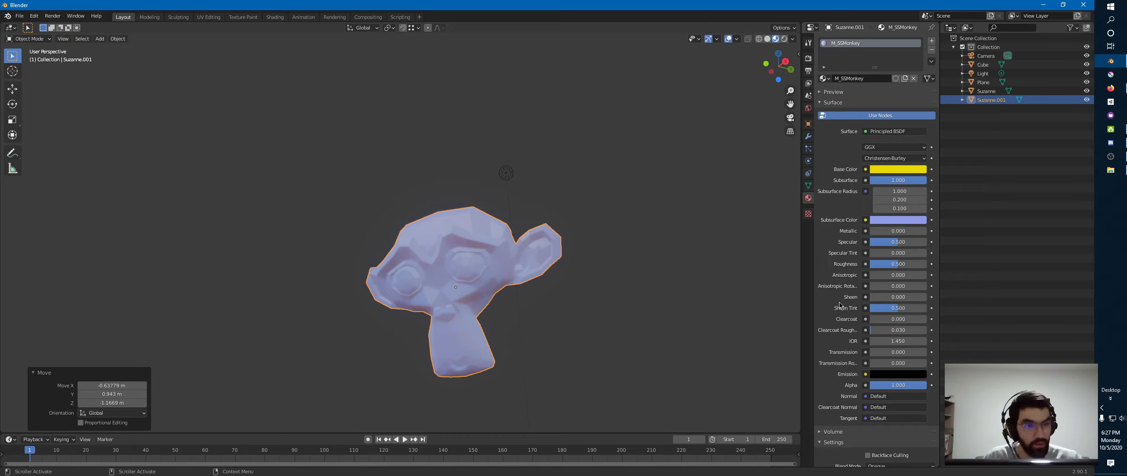
Enable Subsurface Translucency in the M_SSMonkey material settings and go back to the Subsurface Scattering render settings
scroll(839, 309, "down", 5)
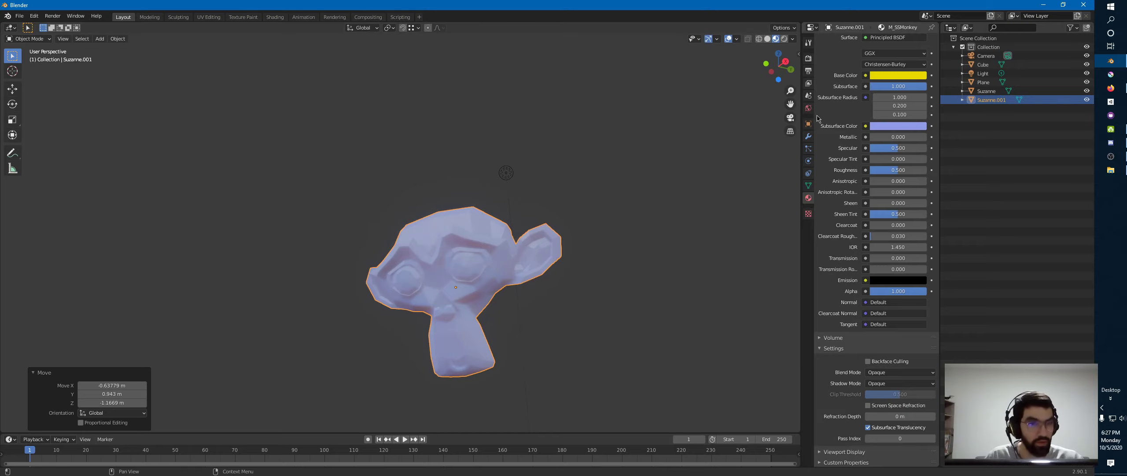
left_click(808, 58)
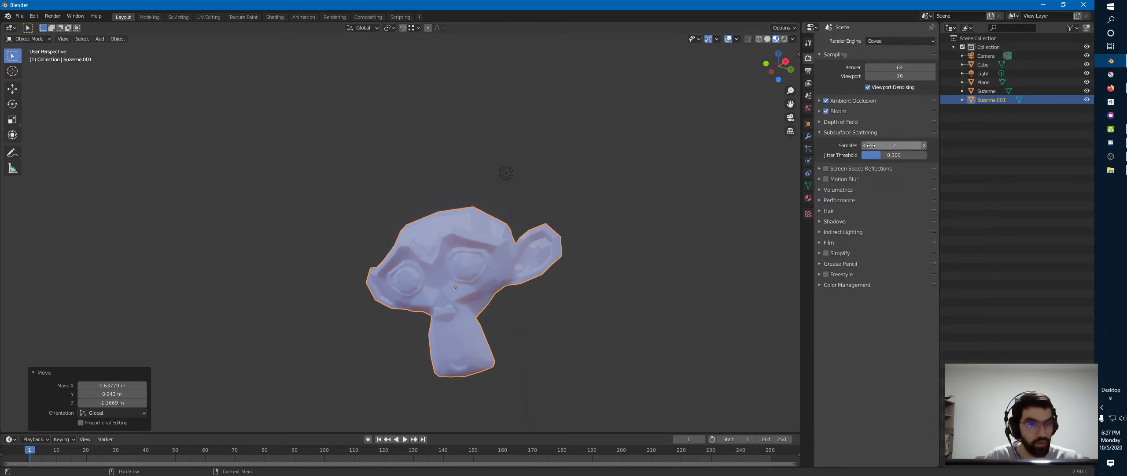
middle_click_drag(590, 212, 558, 242)
middle_click_drag(584, 202, 606, 175, "shift")
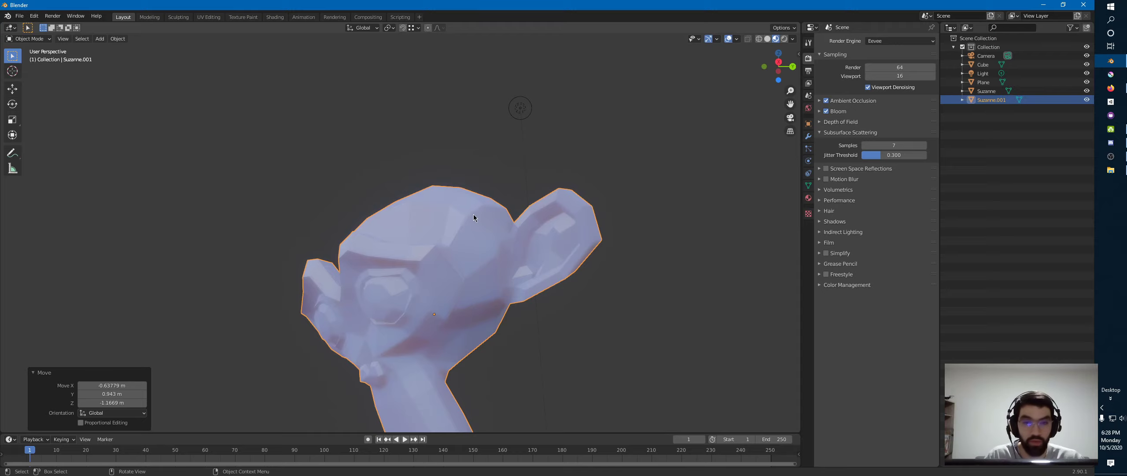
Shade the second monkey smooth and give it a subdivision surface at level 2
right_click(458, 217)
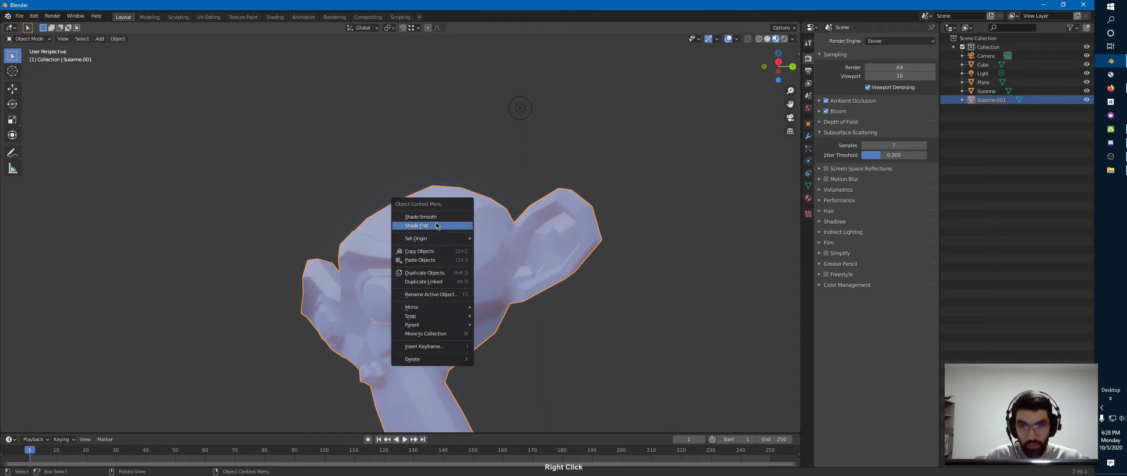
left_click(441, 217)
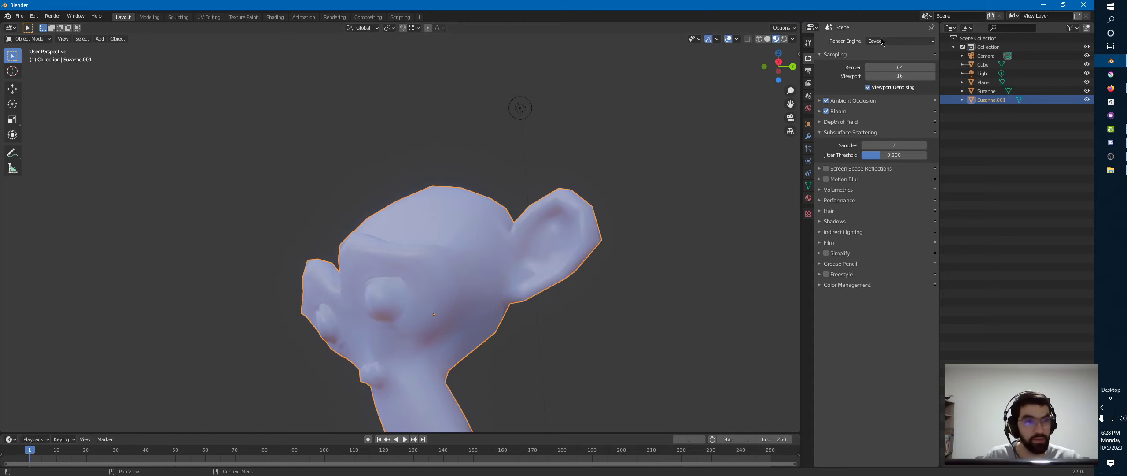
middle_click_drag(453, 189, 485, 196)
key("ctrl+2")
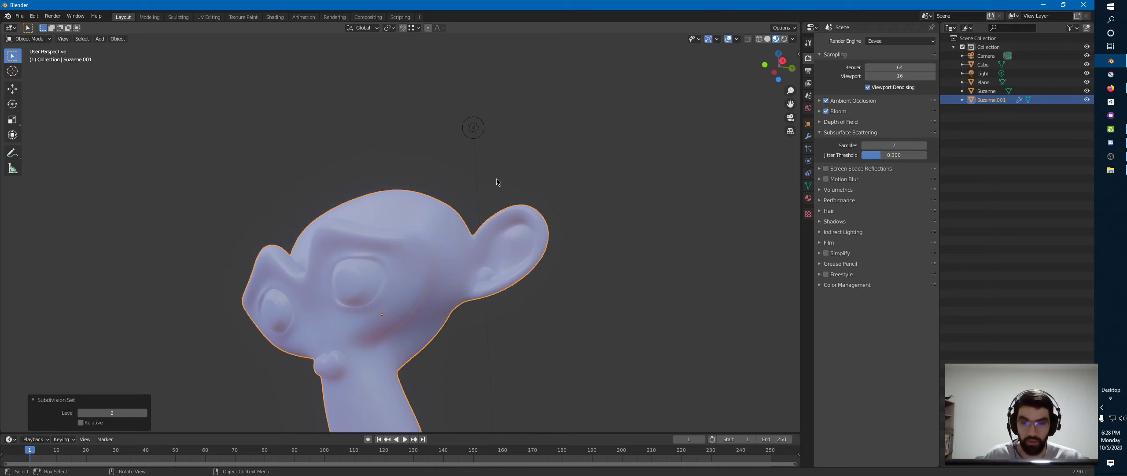
mouse_move(447, 239)
middle_mouse_down()
mouse_move(441, 259)
mouse_move(439, 244)
middle_mouse_up()
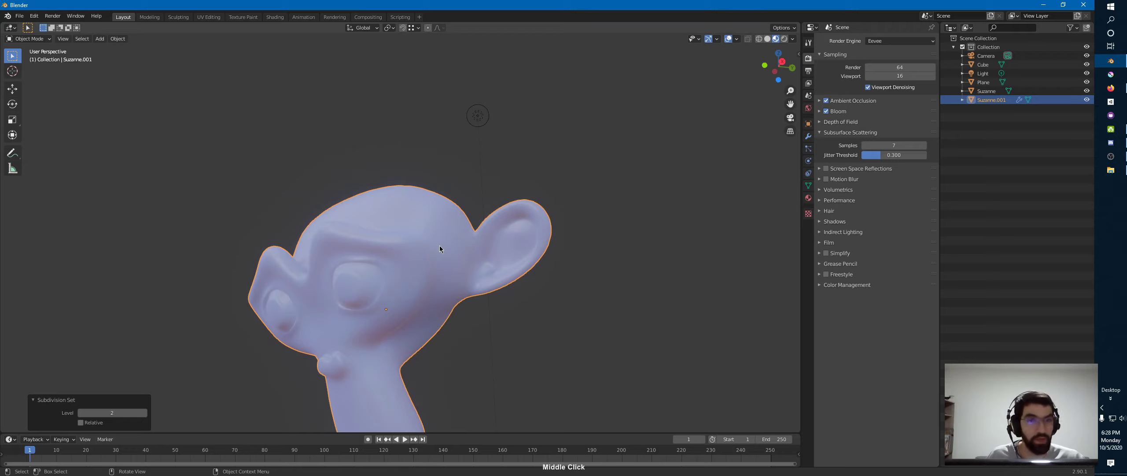
mouse_move(496, 192)
middle_mouse_down()
mouse_move(513, 206)
mouse_move(494, 191)
middle_mouse_up()
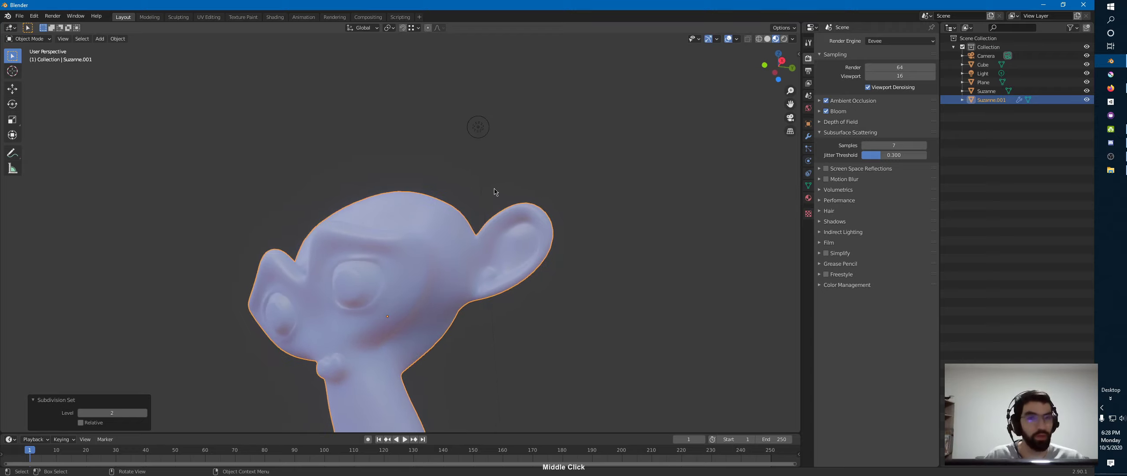
Select the point light above the second monkey and change its type to Sun
left_click(479, 128)
left_click(808, 161)
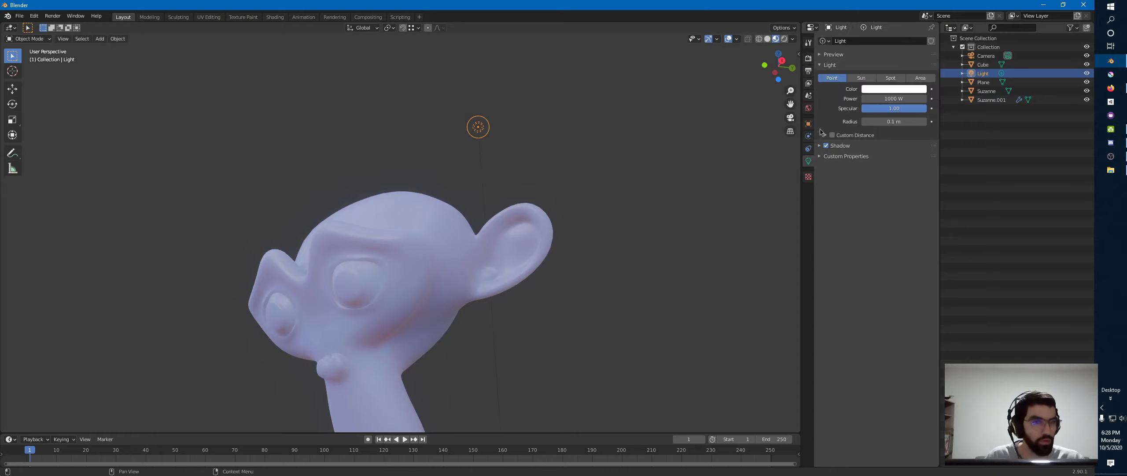
left_click(879, 89)
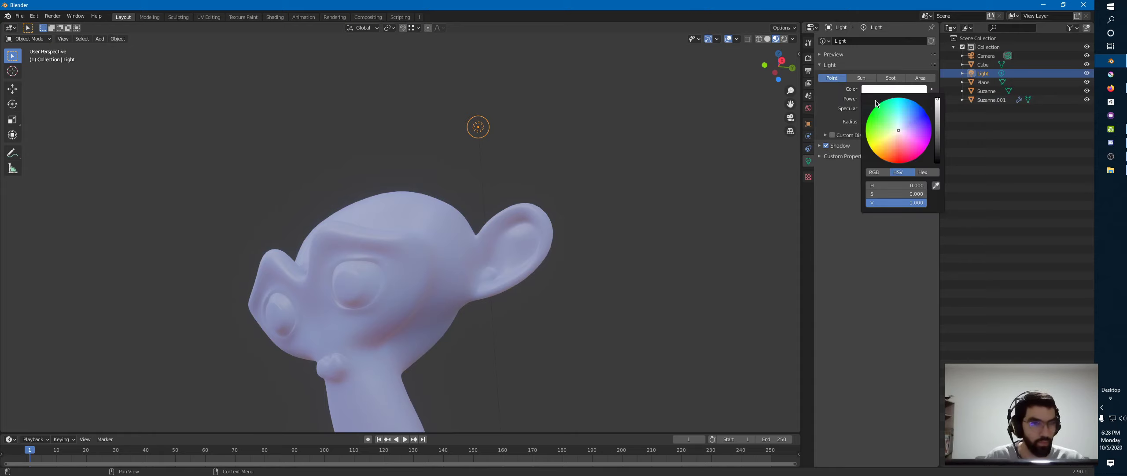
key("r")
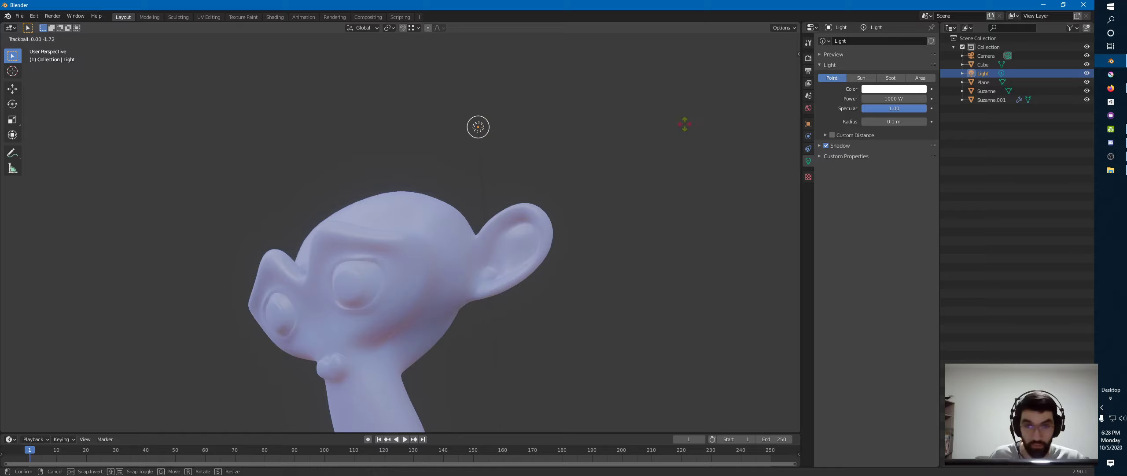
right_click(626, 160)
middle_click_drag(625, 161, 586, 192)
scroll(608, 220, "down", 2)
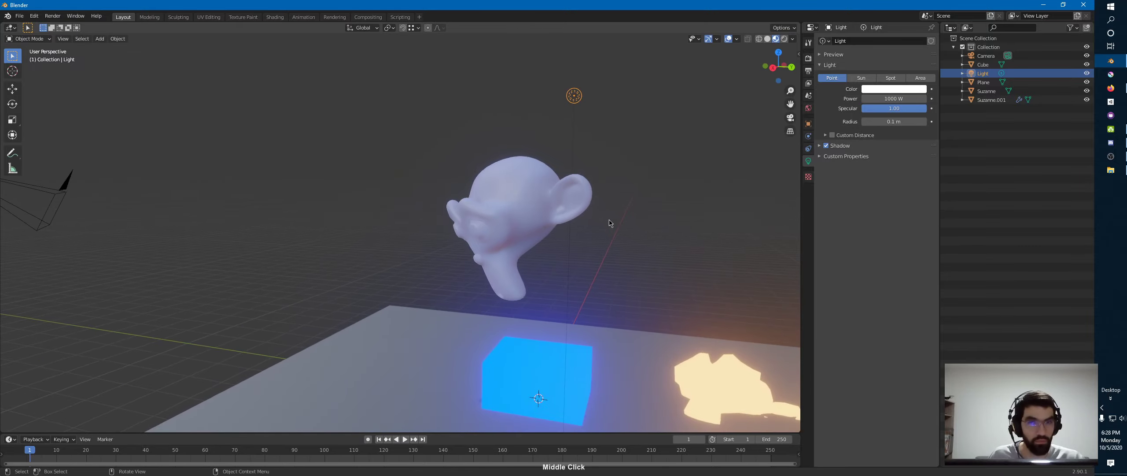
left_click(862, 78)
Rotate the sun light freely in two passes so its direction line slants diagonally across the second monkey
key("r")
key("r")
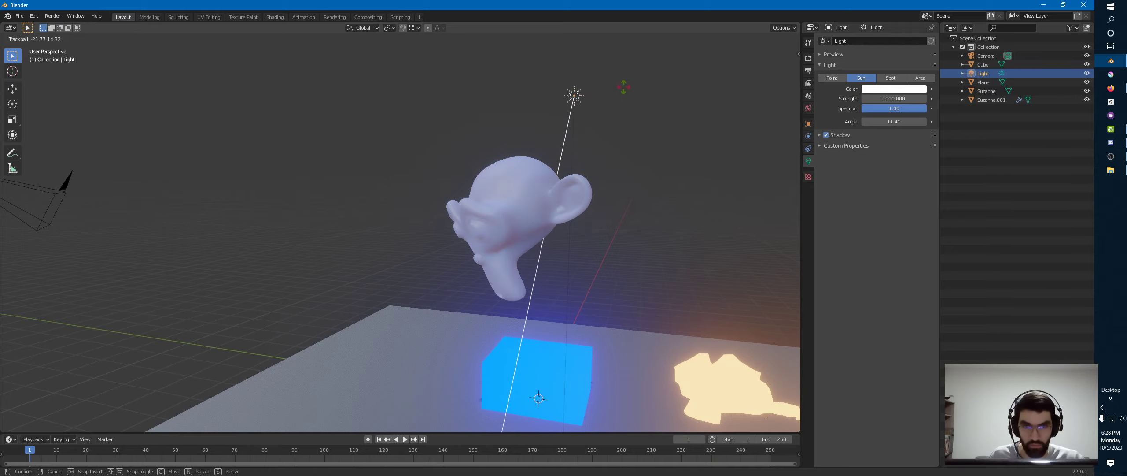
left_click(642, 113)
middle_click_drag(594, 152, 629, 161)
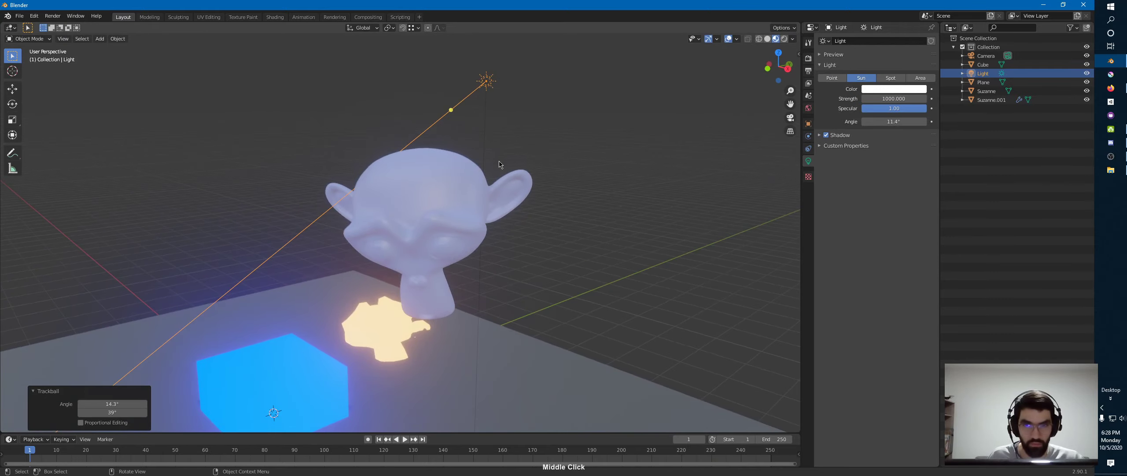
key("r")
key("r")
left_click(482, 202)
middle_click_drag(483, 203, 554, 156)
Desaturate the Subsurface Color and Base Color of the second monkey's M_SSMonkey material to white
left_click(462, 187)
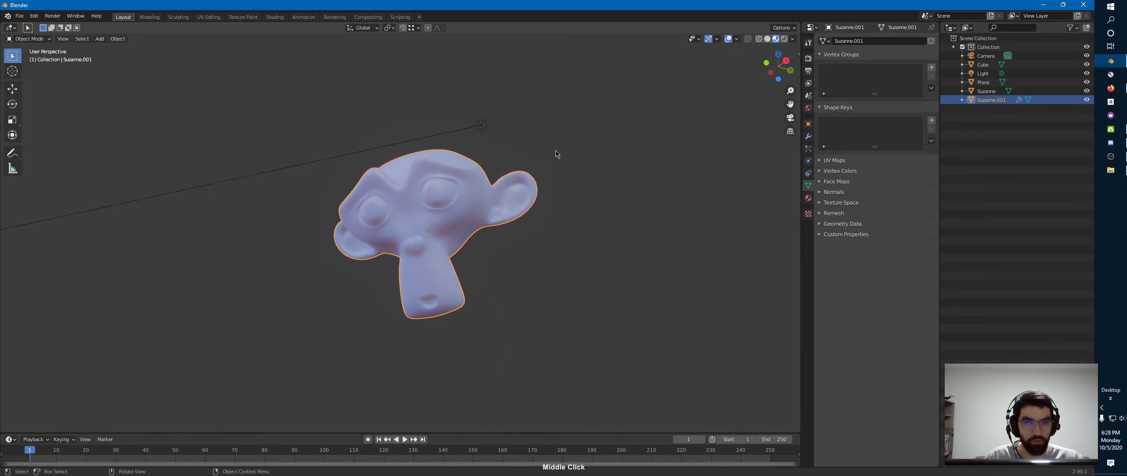
left_click(808, 197)
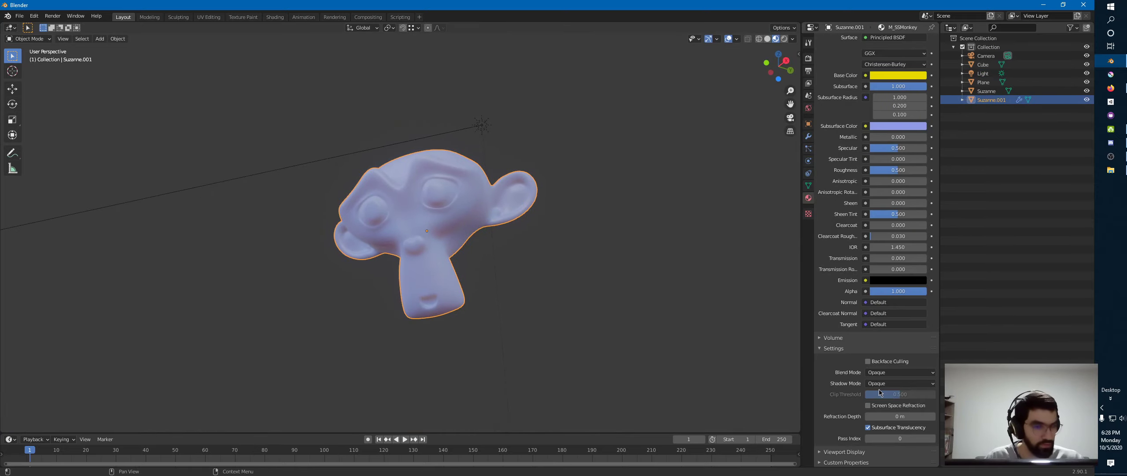
left_click(934, 438)
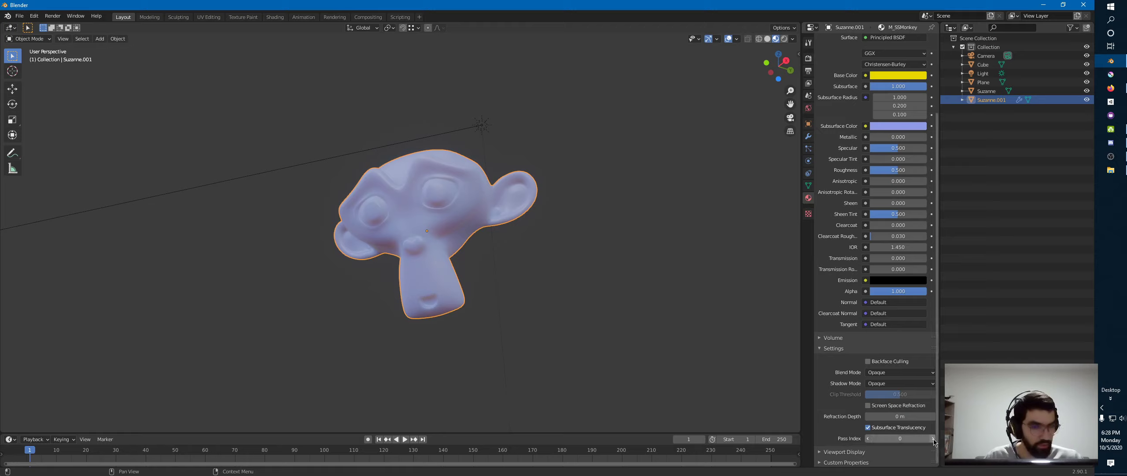
left_click(869, 438)
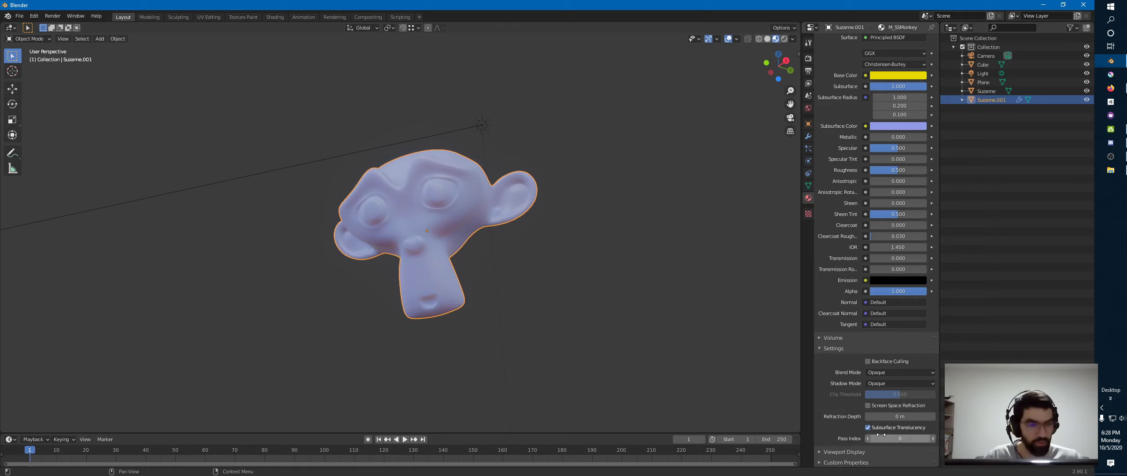
left_click(890, 126)
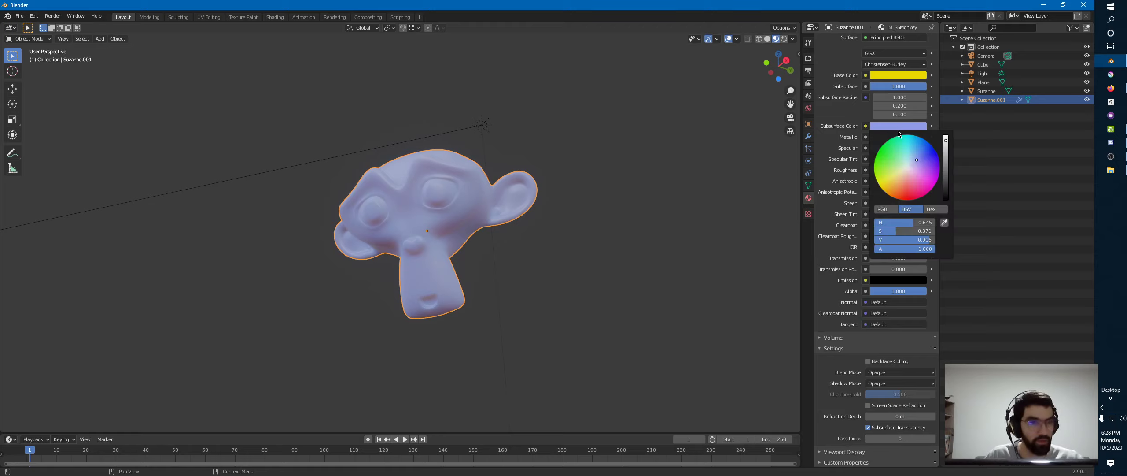
left_click_drag(898, 231, 846, 221)
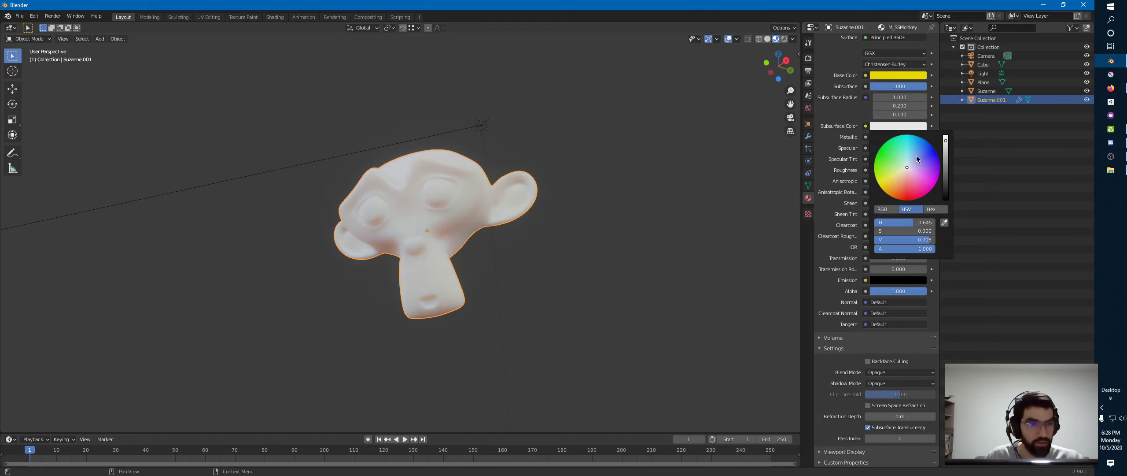
left_click(895, 81)
left_click_drag(902, 180, 808, 181)
scroll(847, 99, "up", 4)
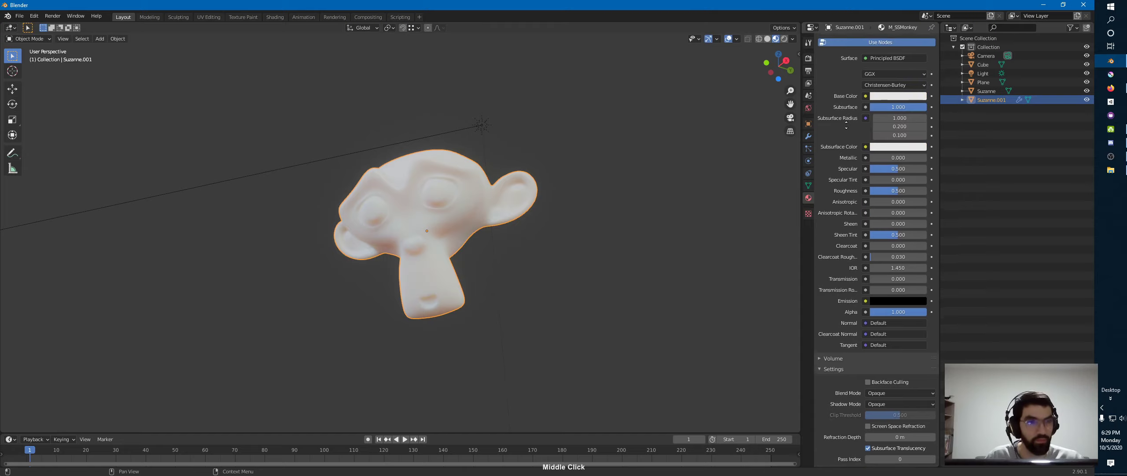
Compare the M_SSMonkey material without subsurface by setting Subsurface to 0.000 and restoring it to 1.000
left_click_drag(911, 165, 870, 163)
middle_click_drag(750, 163, 697, 179)
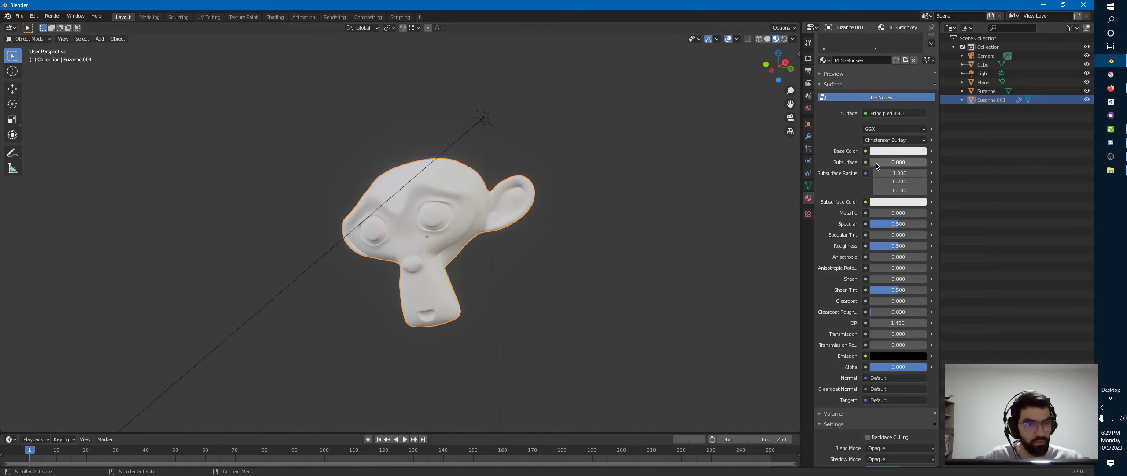
left_click_drag(876, 163, 942, 168)
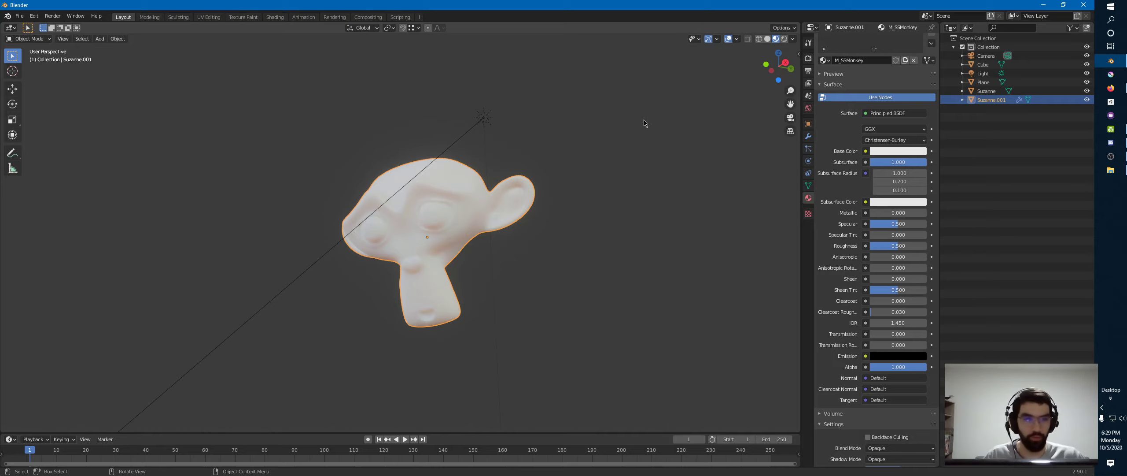
Return to the render settings, collapse Subsurface Scattering and bring the whole plane with its glowing objects into view
left_click(808, 59)
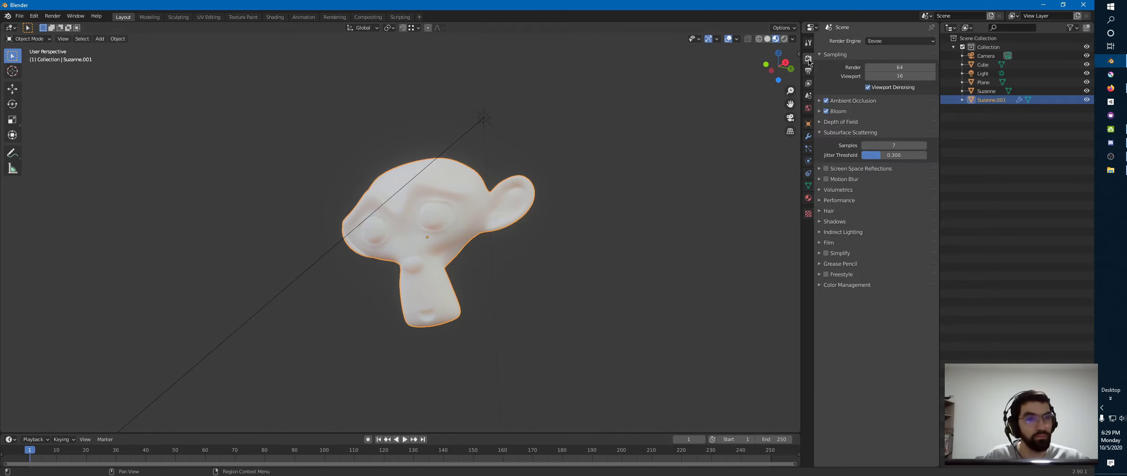
left_click(835, 132)
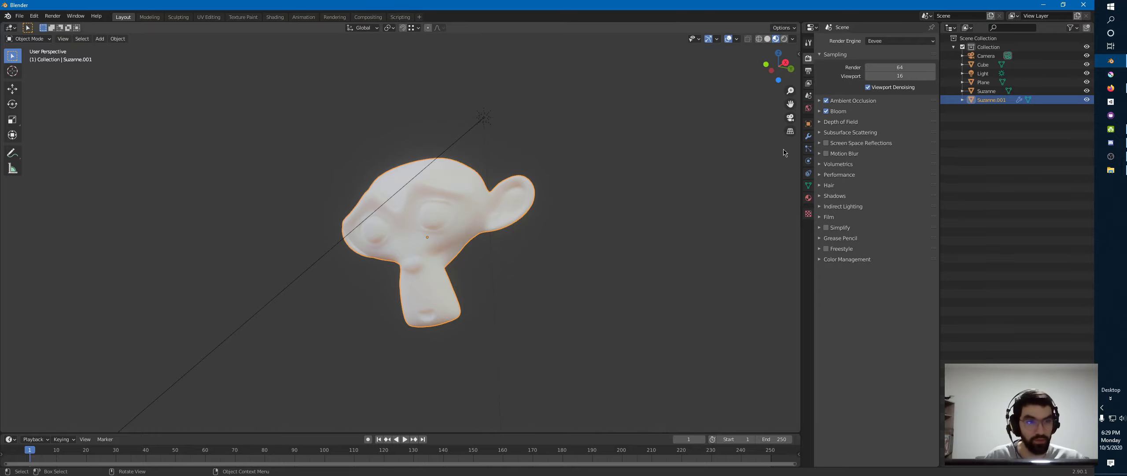
middle_click_drag(785, 153, 494, 289)
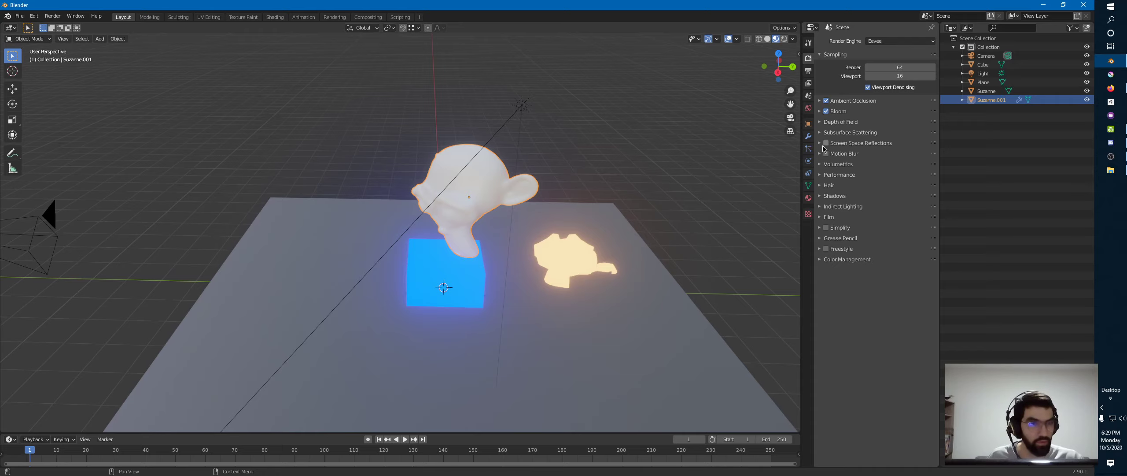
Switch Screen Space Reflections on and off again to compare the reflections on the plane
left_click(827, 143)
middle_click_drag(656, 246, 665, 142)
left_click(826, 143)
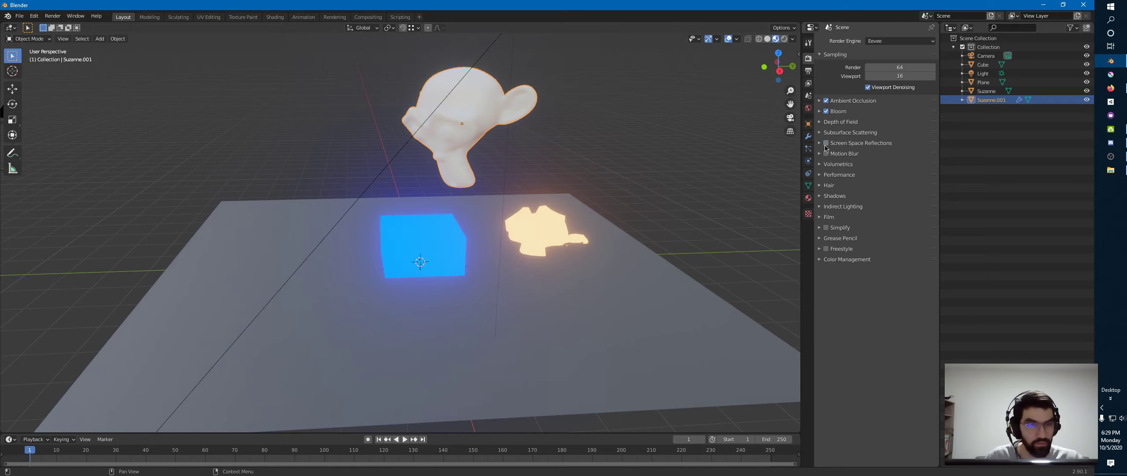
middle_click_drag(575, 275, 534, 238)
Raise the glowing orange monkey about 0.26 m along Z above the plane
left_click(490, 284)
left_click(536, 223)
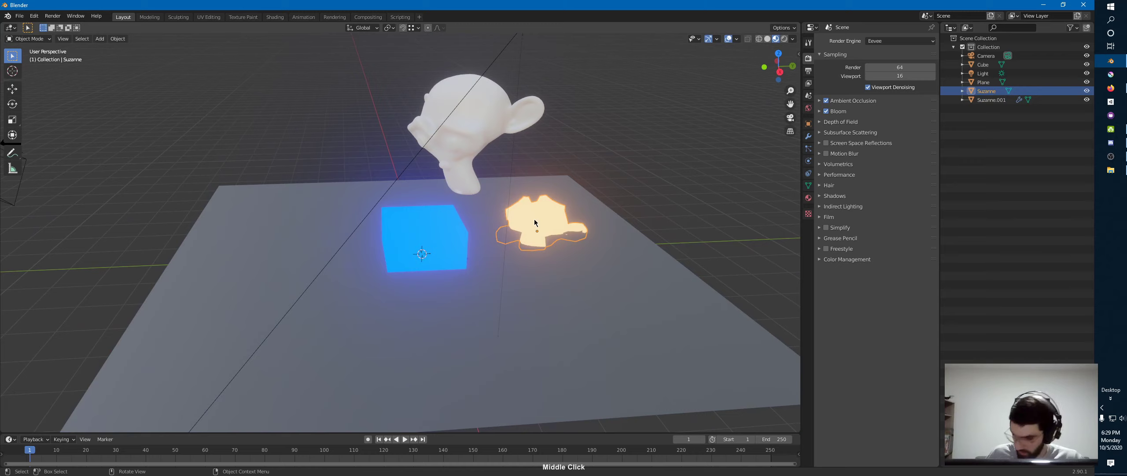
key("g")
key("z")
left_click(532, 214)
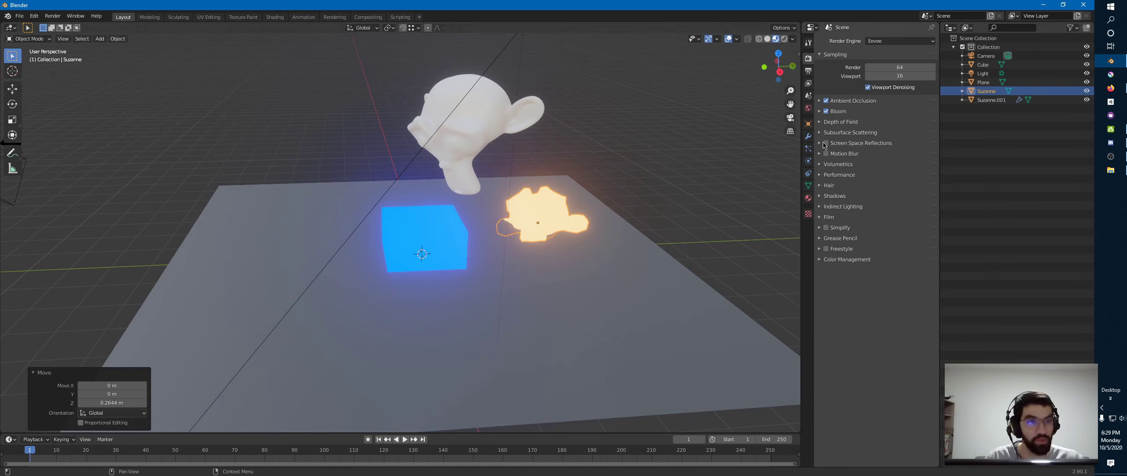
Enable Screen Space Reflections and expand its settings
left_click(827, 143)
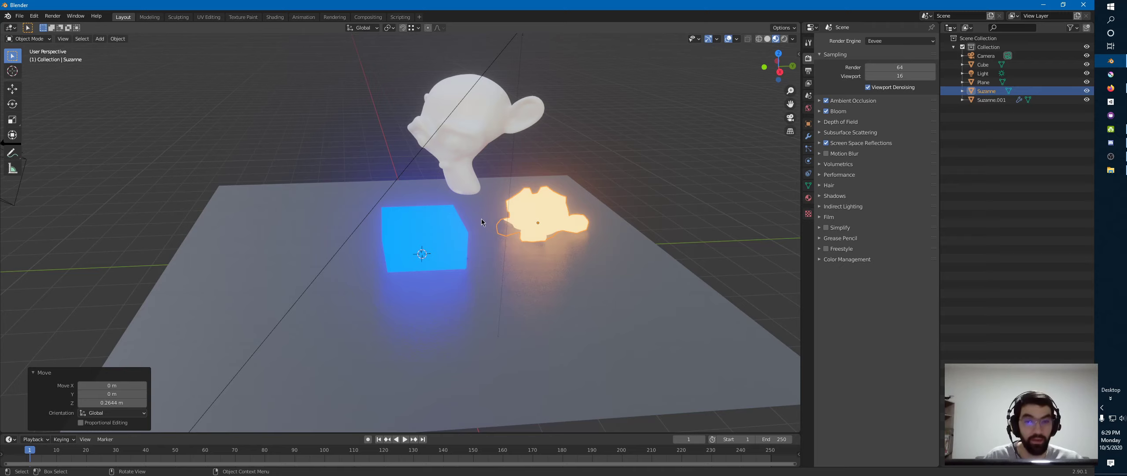
left_click(820, 144)
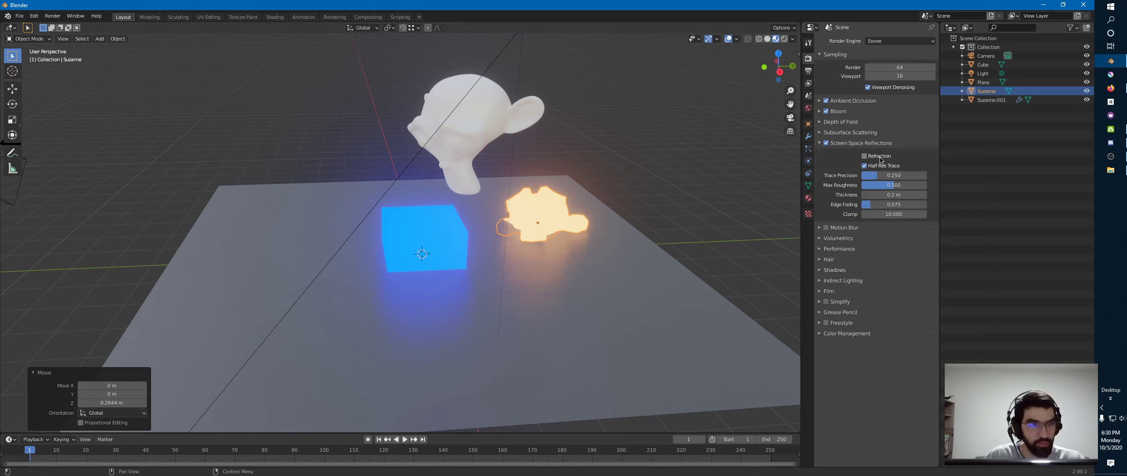
Add a third monkey mesh and move it about 2.7 m along X and -0.18 m along Y, in front of the blue cube
middle_click_drag(425, 238, 468, 177)
left_click(422, 257)
key("shift+a")
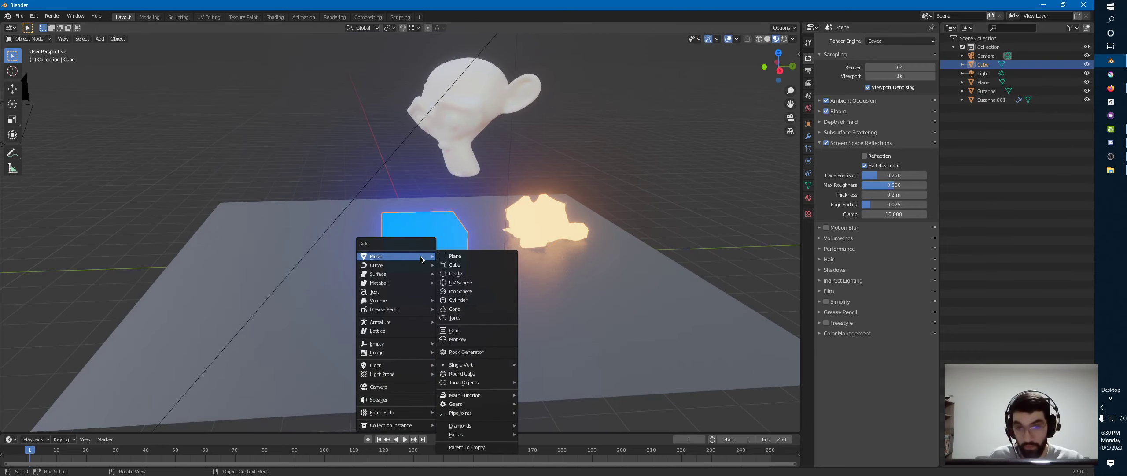
mouse_move(403, 261)
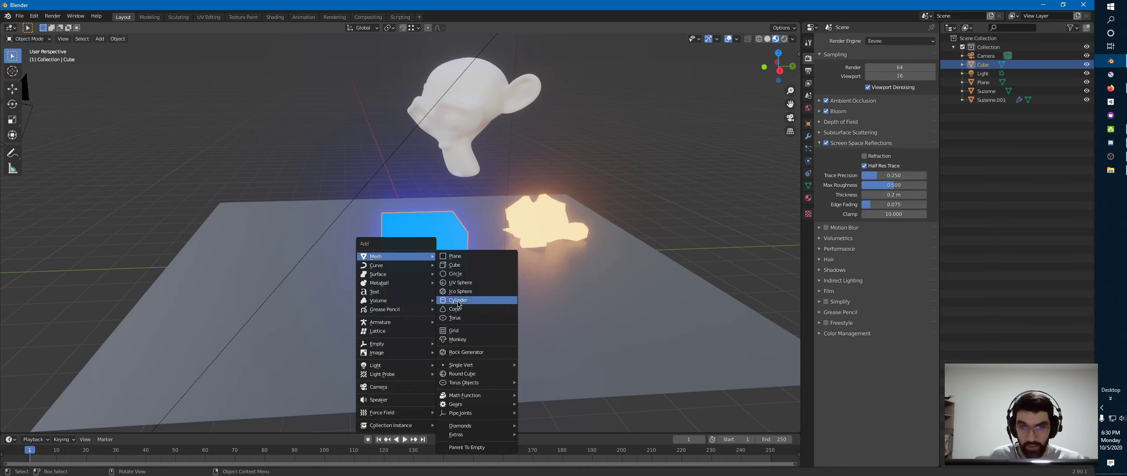
left_click(458, 339)
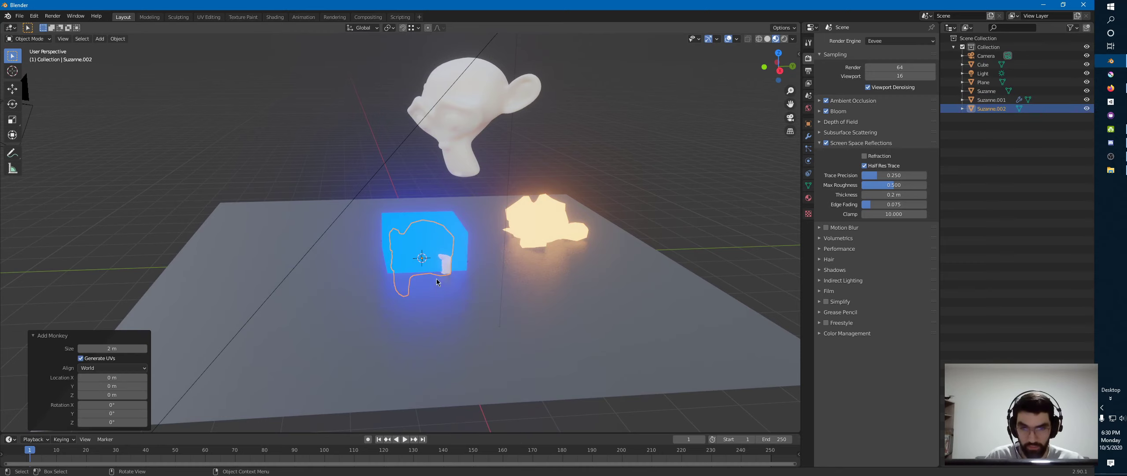
key("g")
key("shift+z")
key("shift+z")
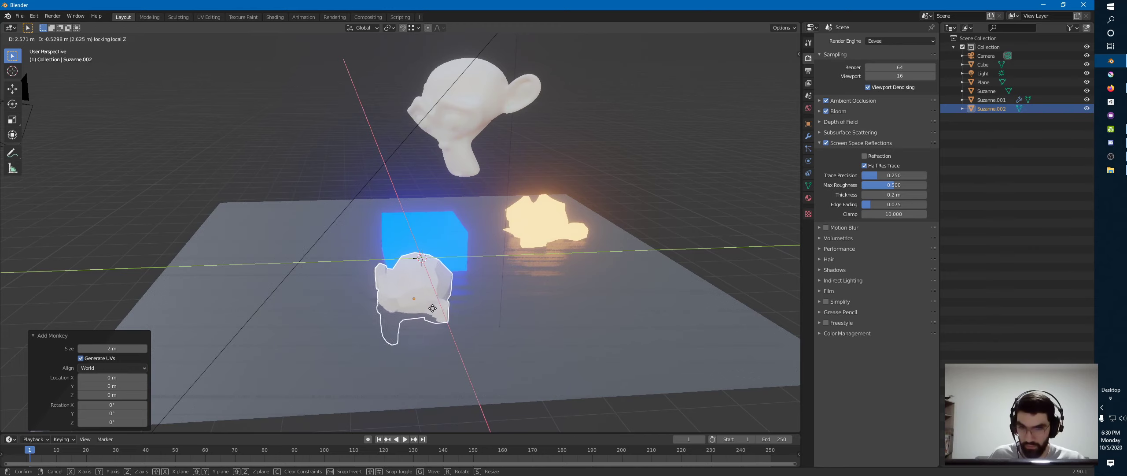
left_click(449, 313)
Rotate the third monkey freely by about -39° and 88.2° to face the view, and raise it along Z onto the plane
key("r")
key("r")
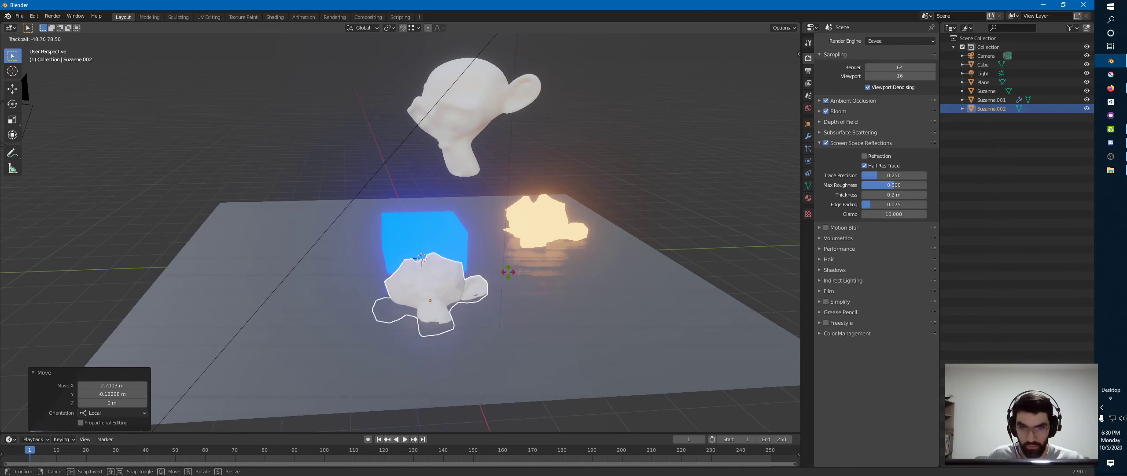
left_click(517, 283)
key("g")
key("z")
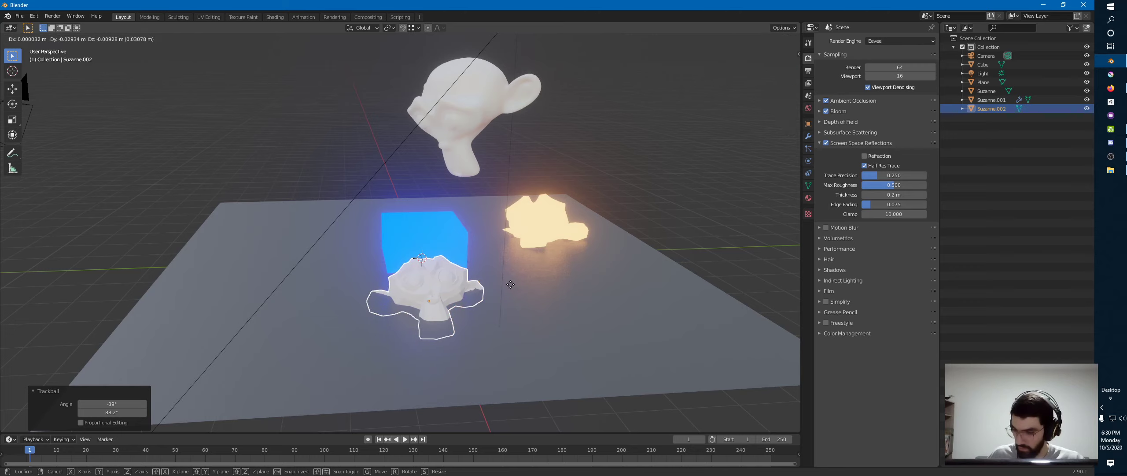
left_click(507, 273)
Give the third monkey a subdivision surface, trying level 3 and settling on level 2
key("ctrl+3")
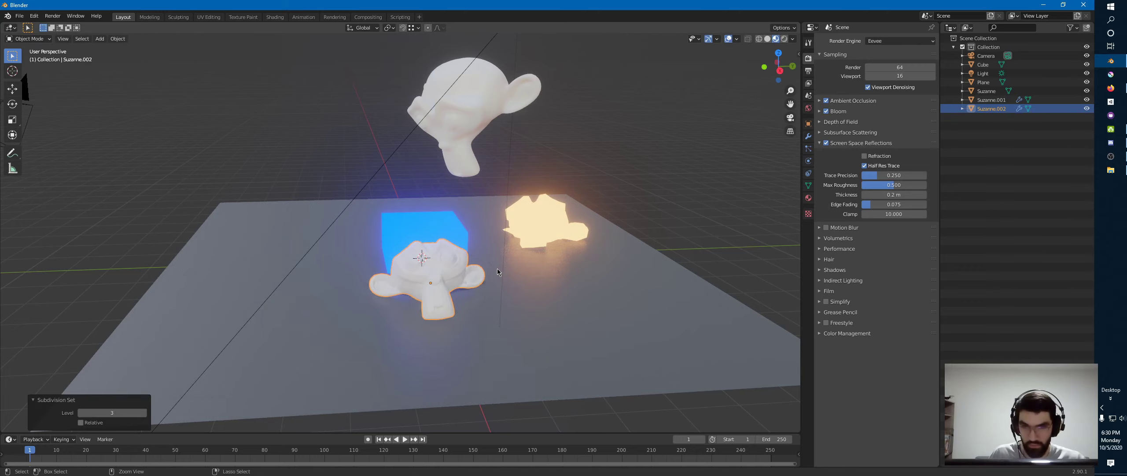
key("ctrl+2")
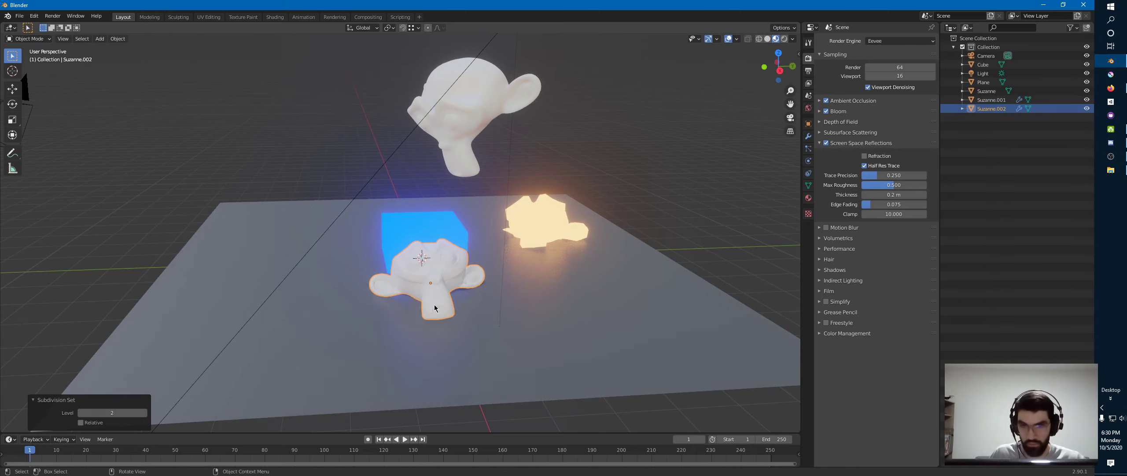
middle_click_drag(439, 304, 470, 214, "ctrl")
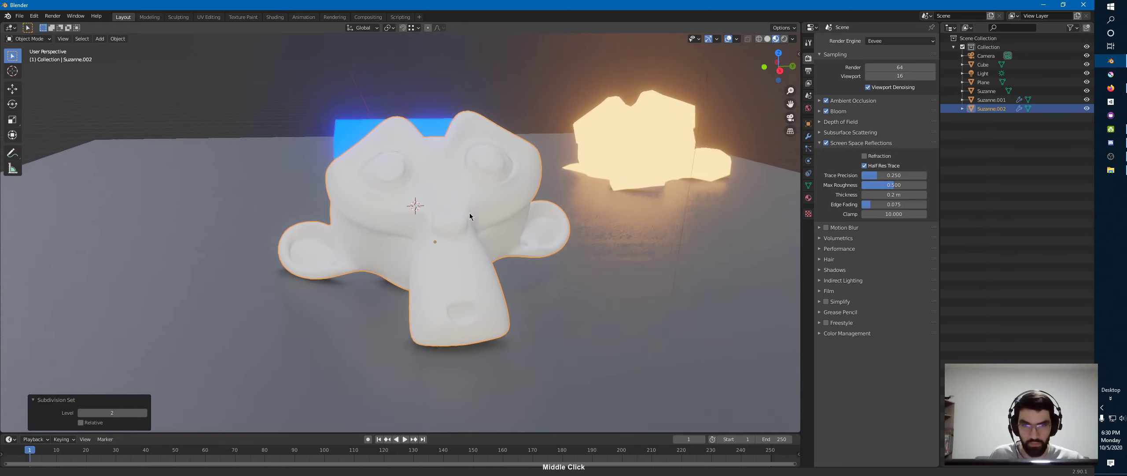
Create a new material for the third monkey and name it M_Glass
left_click(808, 198)
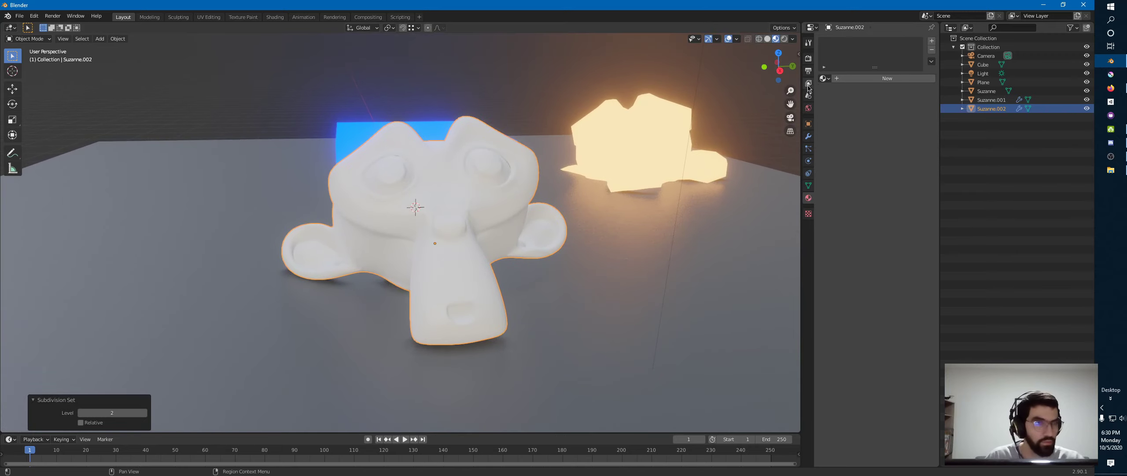
left_click(844, 79)
double_click(841, 79)
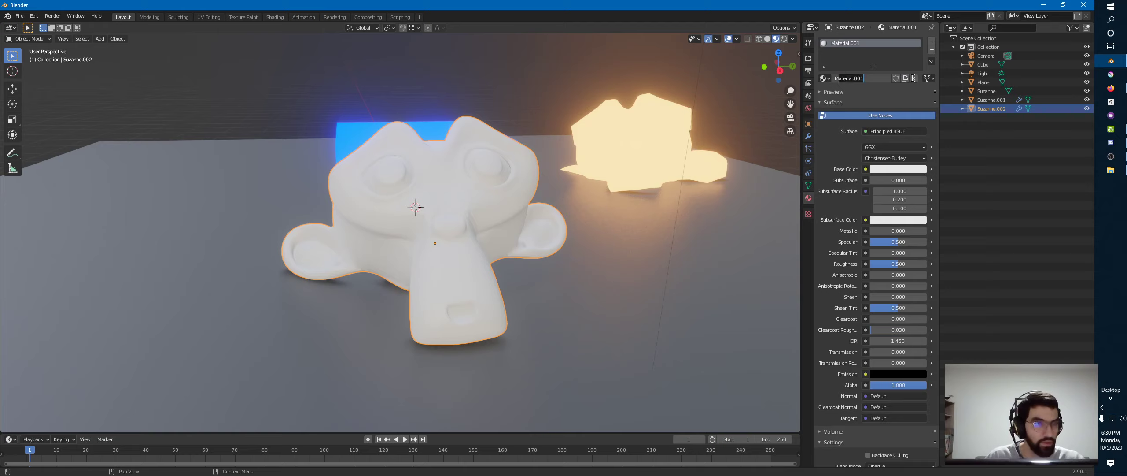
type("M_G")
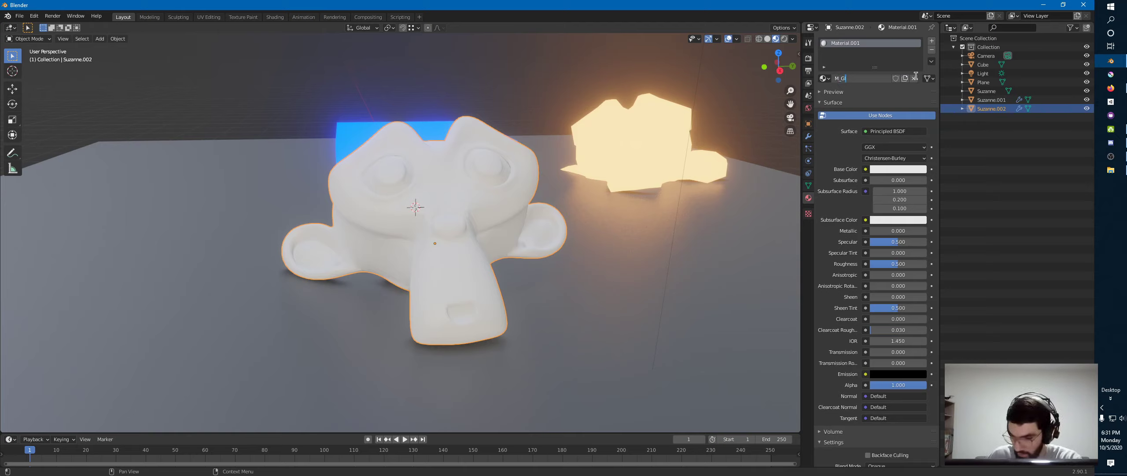
type("lass")
key("Return")
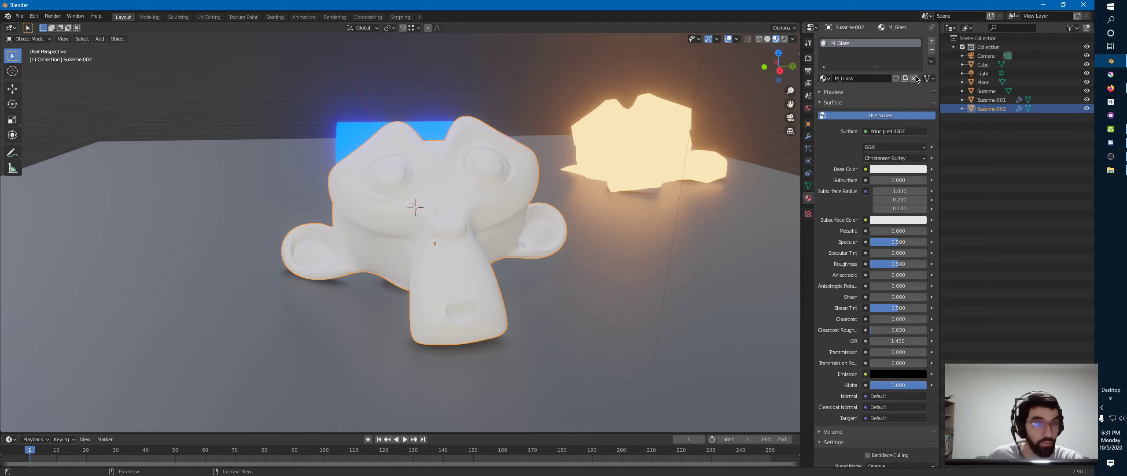
Change the surface shader of M_Glass to Glass BSDF
left_click(881, 133)
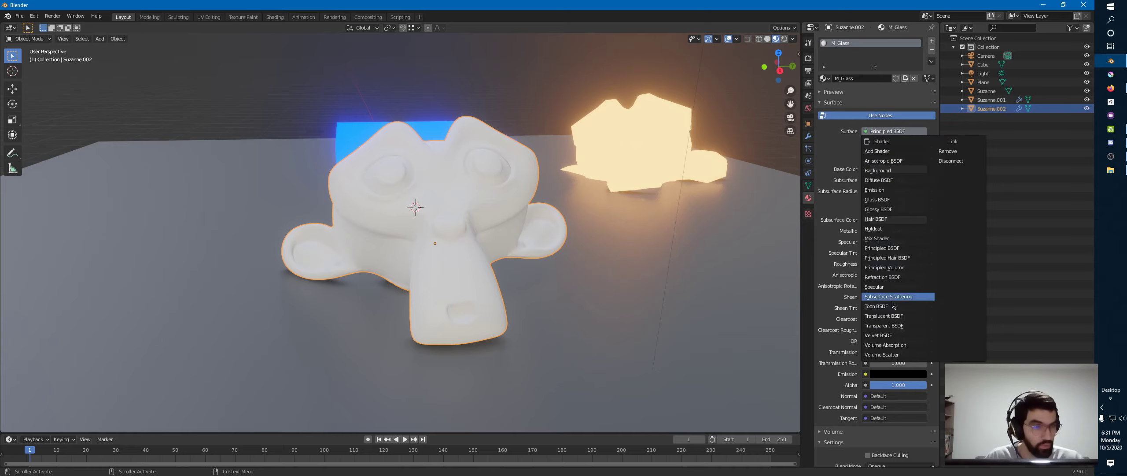
left_click(880, 201)
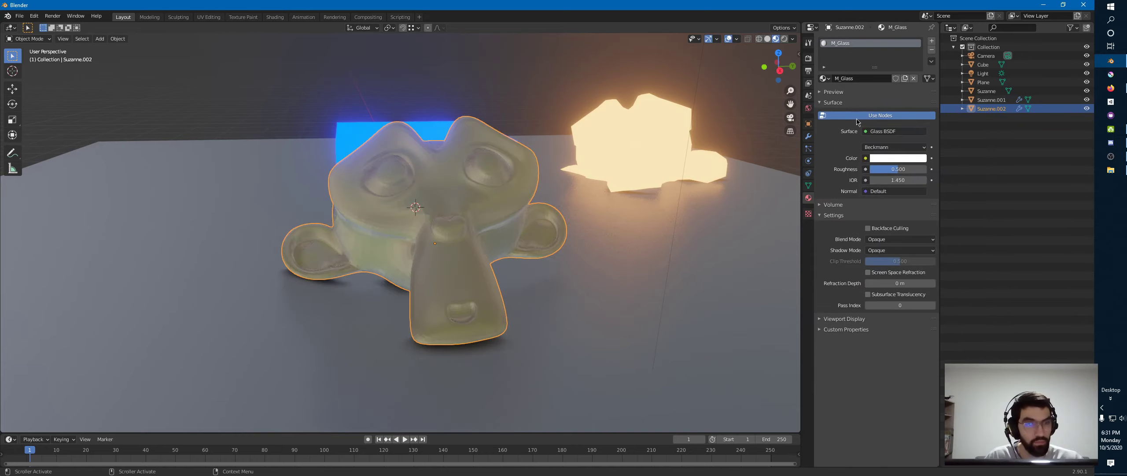
middle_click_drag(461, 208, 487, 224)
right_click(453, 191)
left_click(440, 192)
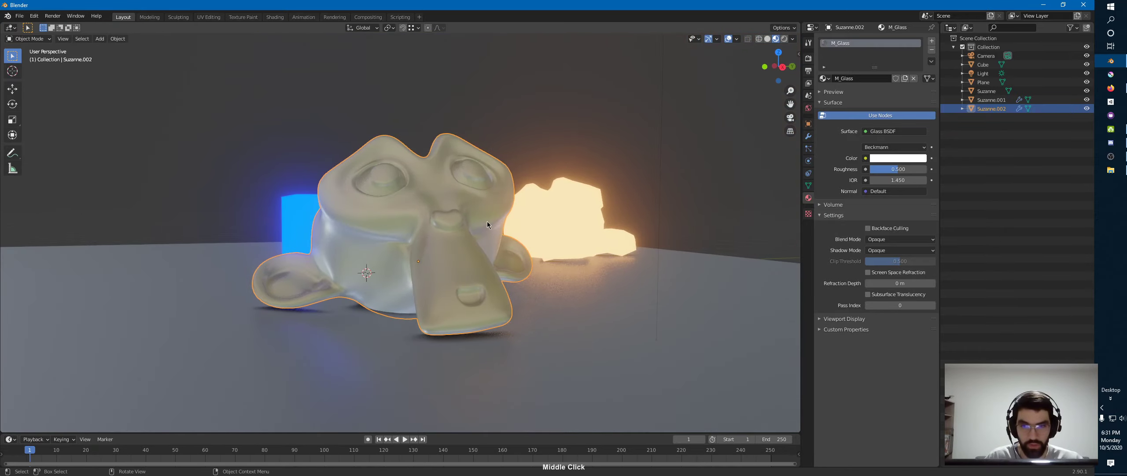
Enable Refraction in the render's Screen Space Reflections and turn on Screen Space Refraction for M_Glass
left_click(809, 61)
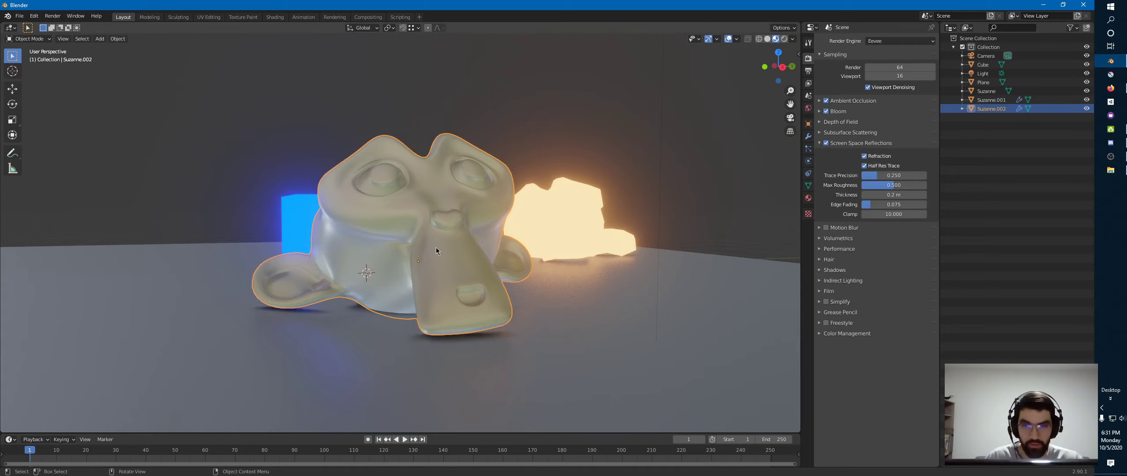
middle_click_drag(436, 247, 345, 244)
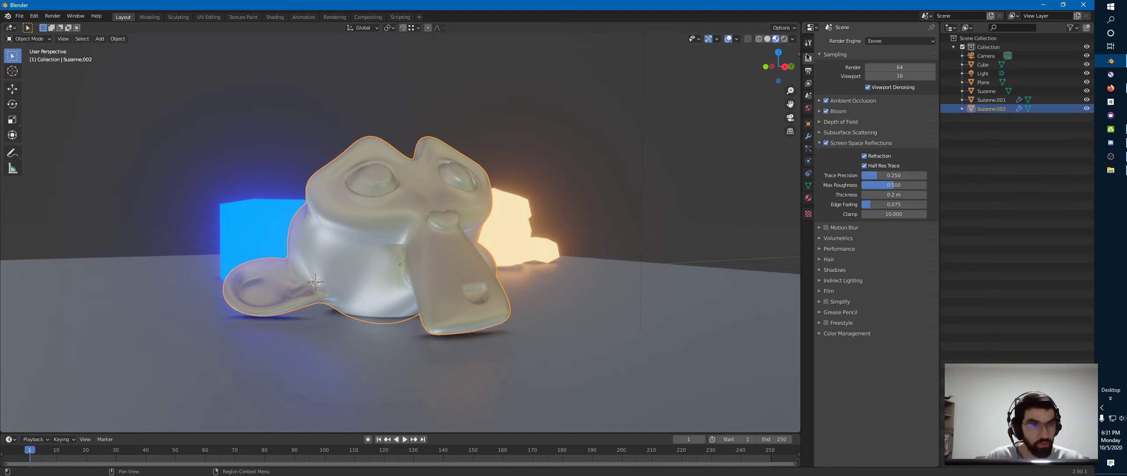
left_click(809, 198)
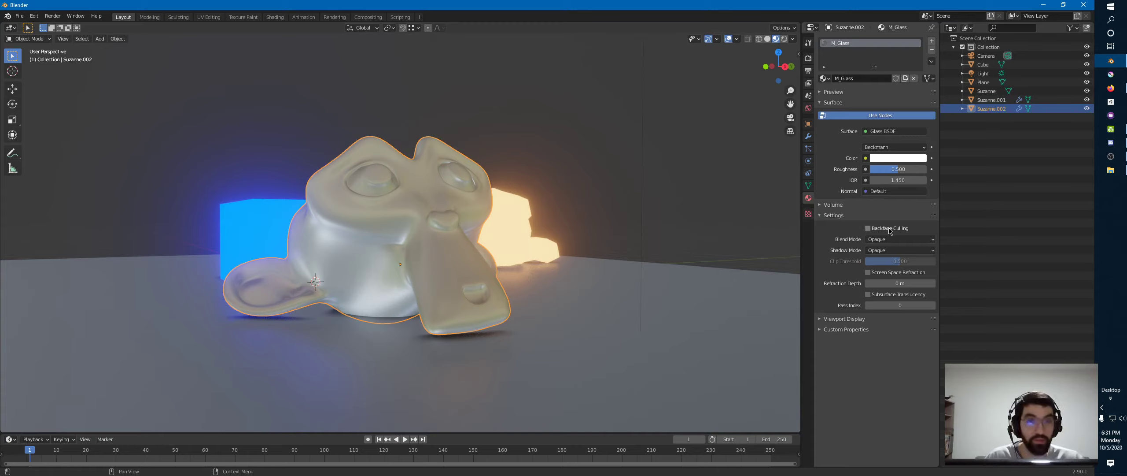
left_click(868, 273)
middle_click_drag(440, 257, 528, 239)
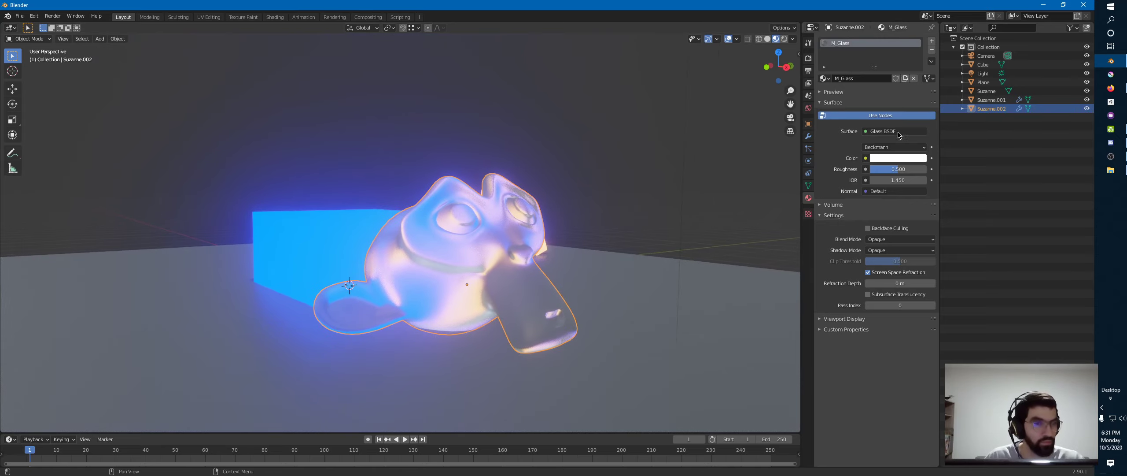
Set the roughness of the M_Glass material to 0.1
mouse_move(899, 169)
left_mouse_down()
mouse_move(874, 173)
mouse_move(886, 169)
left_mouse_up()
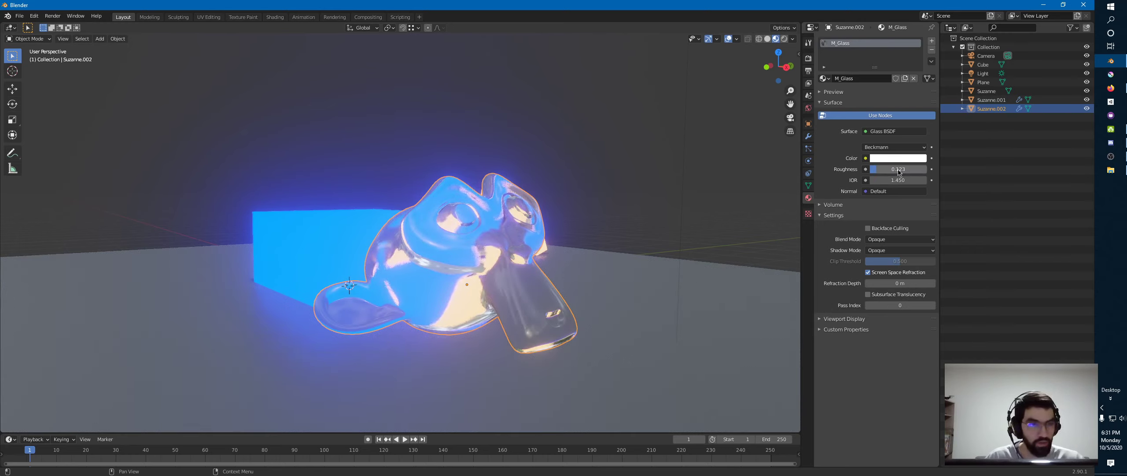
left_click(899, 170)
type("0.1")
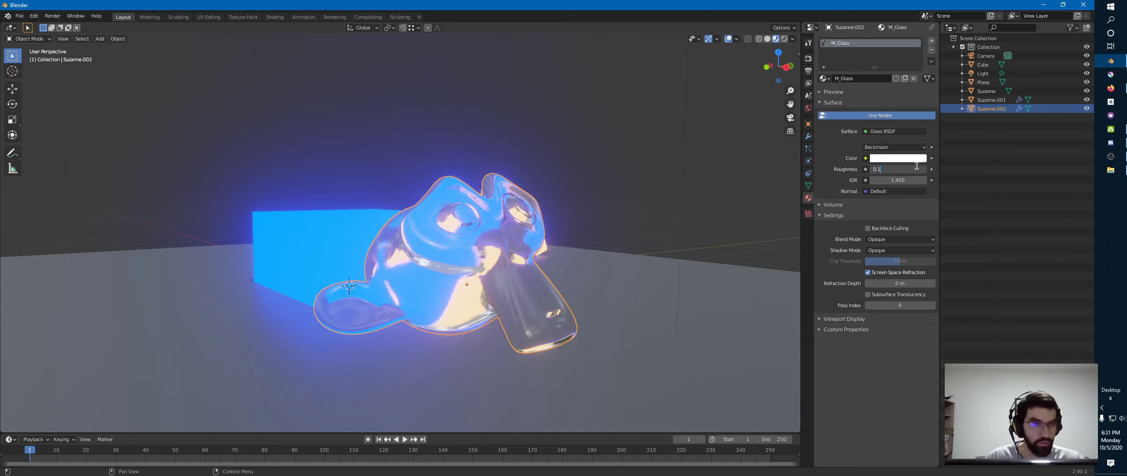
key("Return")
mouse_move(533, 225)
middle_mouse_down()
mouse_move(499, 242)
mouse_move(554, 244)
mouse_move(520, 236)
mouse_move(526, 225)
mouse_move(584, 251)
mouse_move(594, 227)
mouse_move(544, 239)
middle_mouse_up()
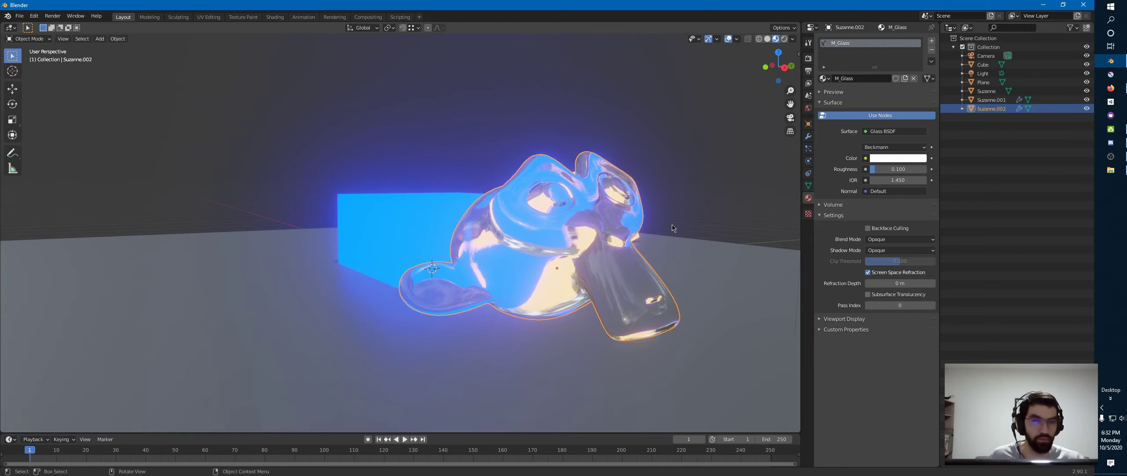
middle_click_drag(673, 227, 564, 197)
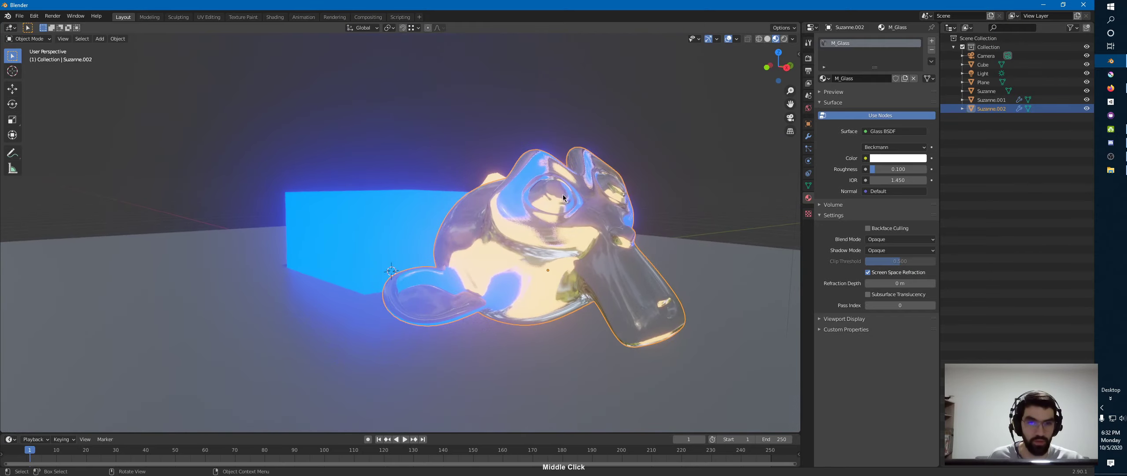
Enable Motion Blur and turn off Screen Space Reflections, Bloom and Ambient Occlusion in the render settings
left_click(809, 58)
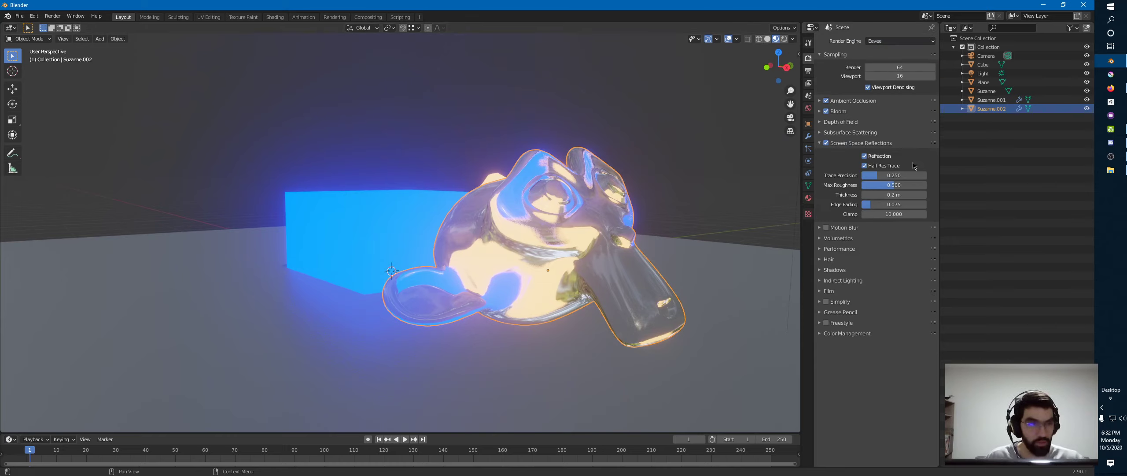
left_click(820, 144)
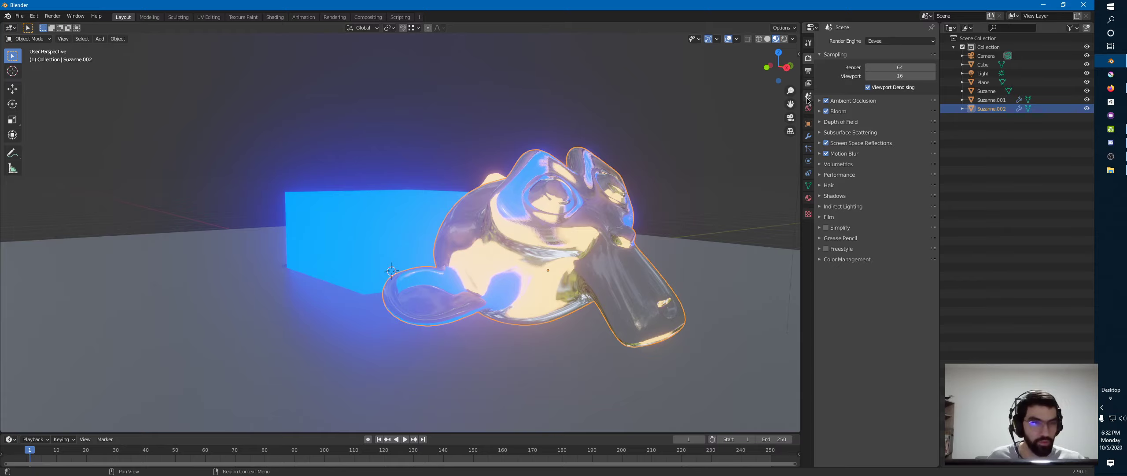
left_click(826, 143)
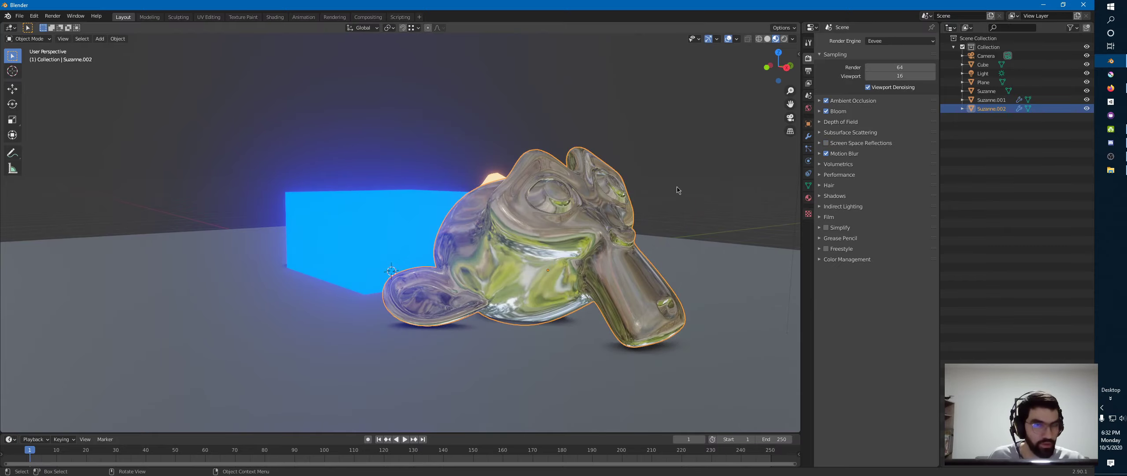
mouse_move(542, 233)
middle_mouse_down()
mouse_move(521, 241)
mouse_move(532, 298)
mouse_move(597, 219)
mouse_move(550, 233)
middle_mouse_up()
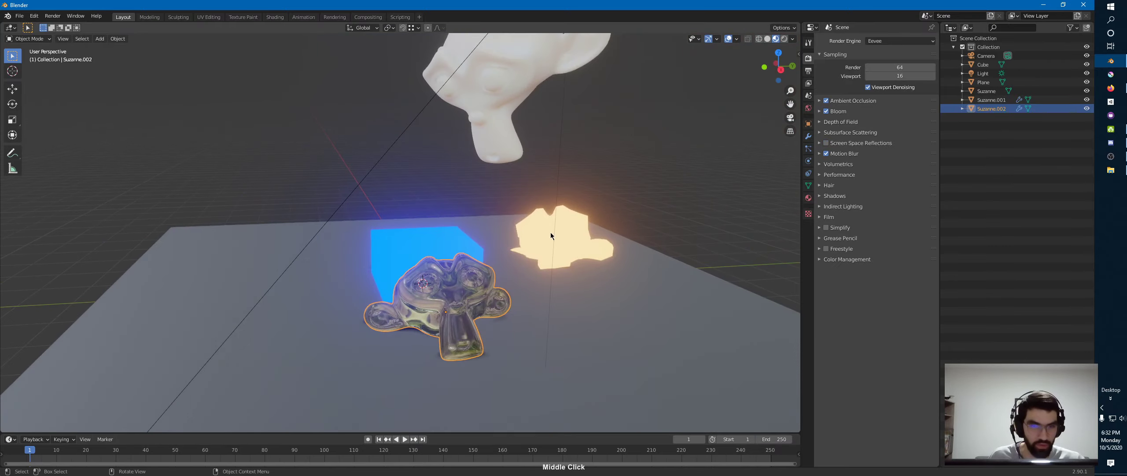
left_click(827, 111)
left_click(827, 100)
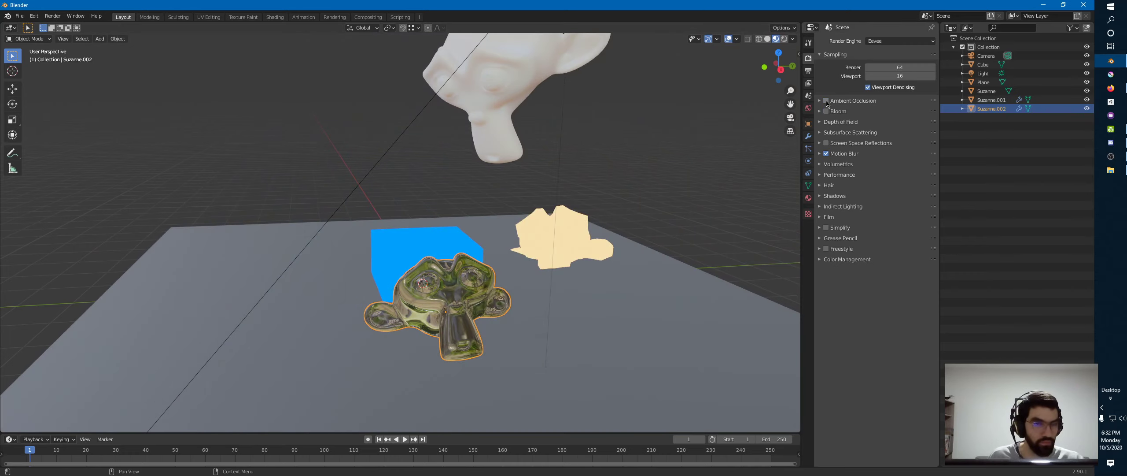
Expand the Motion Blur and Depth of Field render settings and look over the scene and its camera
left_click(840, 153)
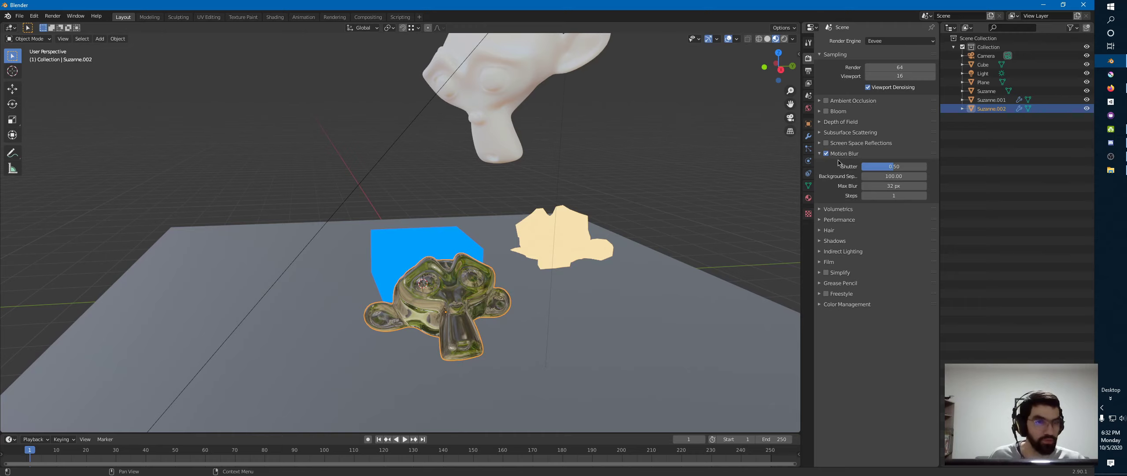
mouse_move(573, 178)
middle_mouse_down("ctrl")
mouse_move(576, 224)
mouse_move(586, 177)
middle_mouse_up("ctrl")
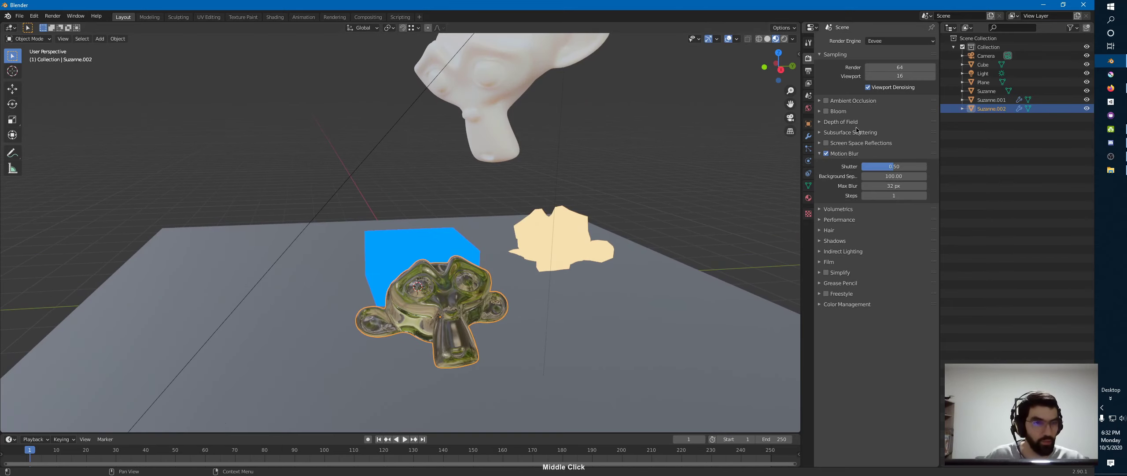
left_click(837, 124)
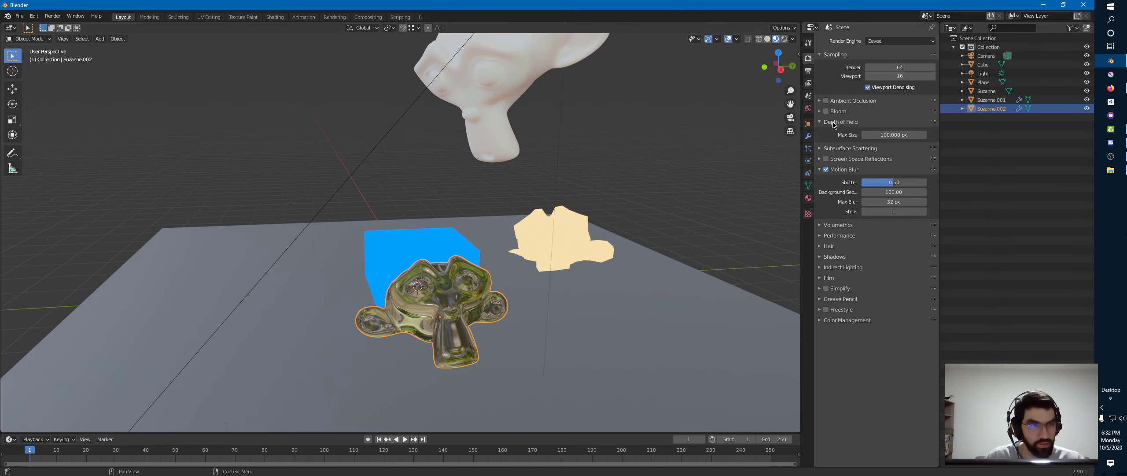
left_click(846, 169)
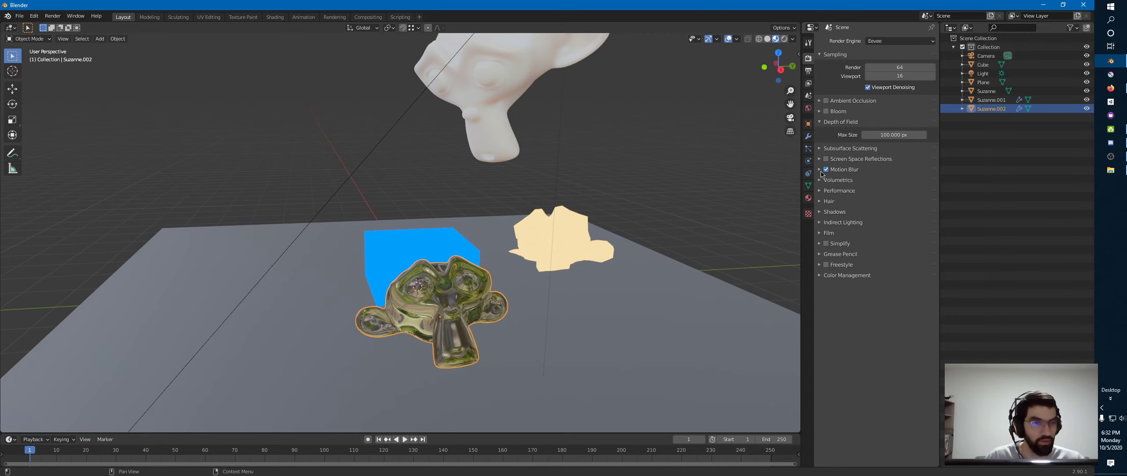
middle_click_drag(538, 203, 534, 202)
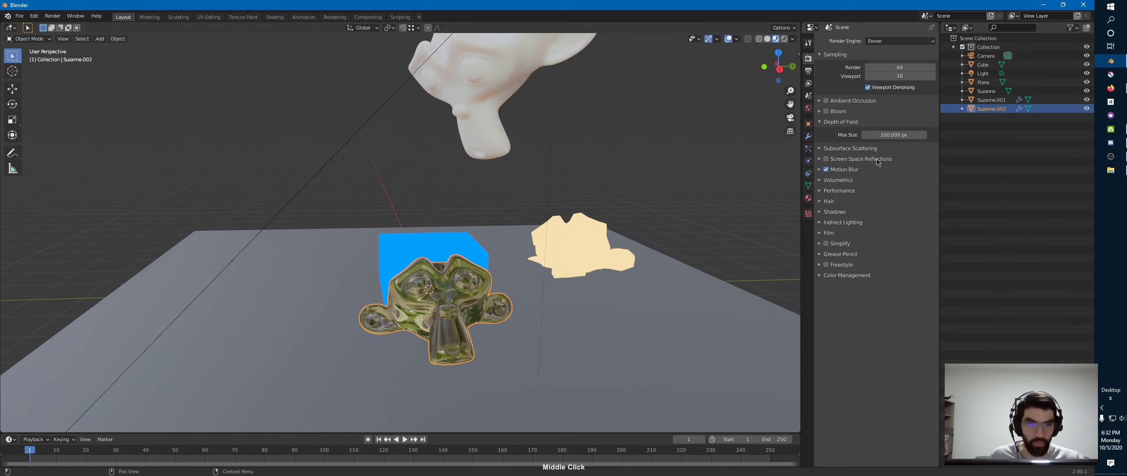
middle_click_drag(451, 239, 533, 213)
middle_click_drag(669, 190, 705, 196)
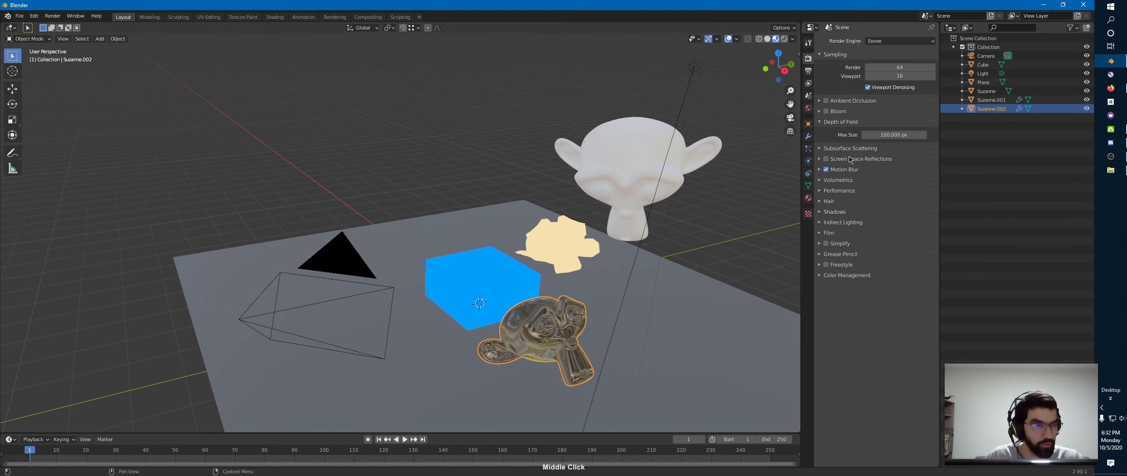
left_click(821, 171)
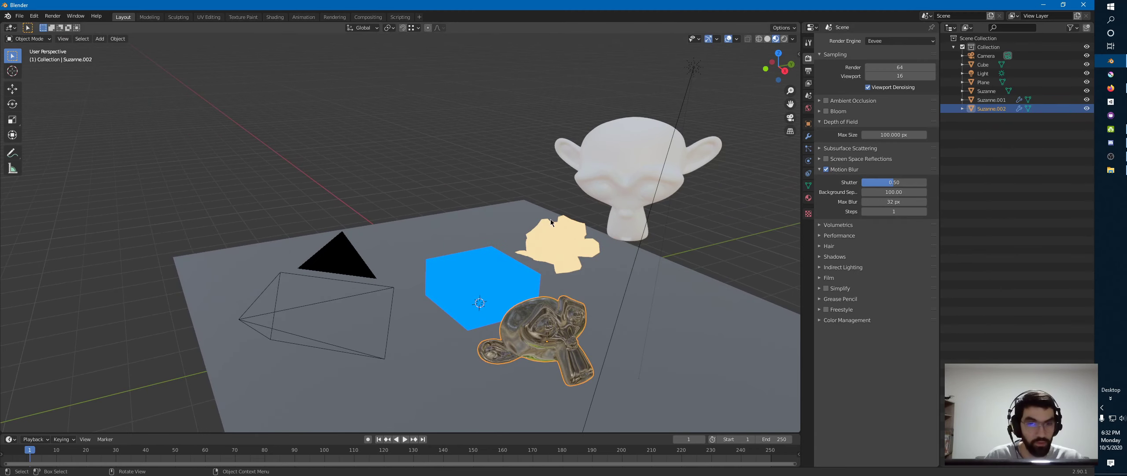
middle_click_drag(546, 207, 553, 205)
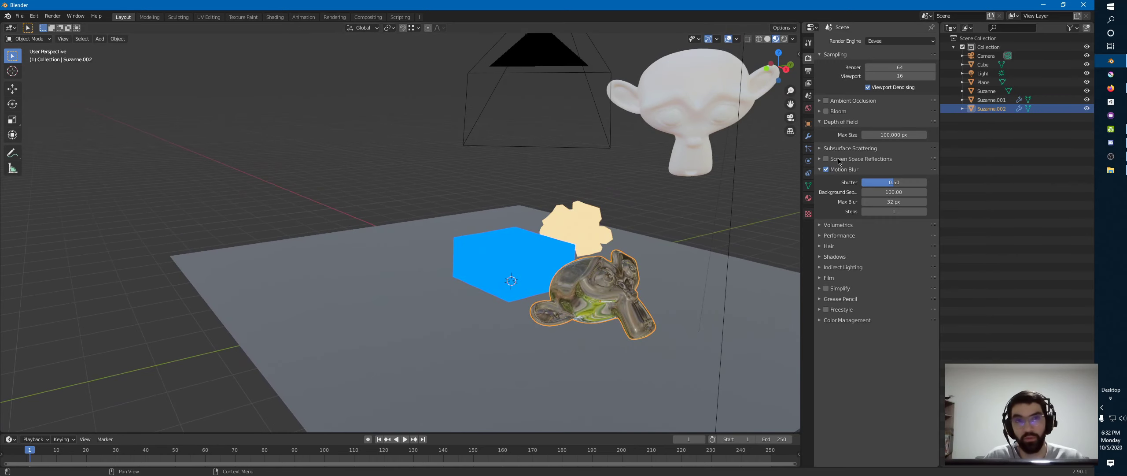
In camera view, rotate the camera freely by about 17.2° and -12.6° toward the white monkey, and keyframe its location, rotation and scale at frame 1
key("KP_0")
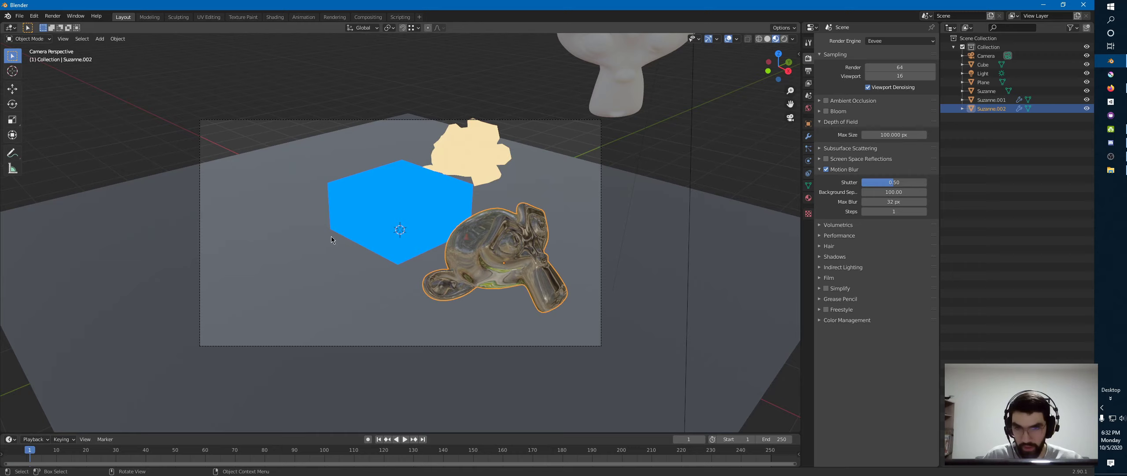
left_click(296, 122)
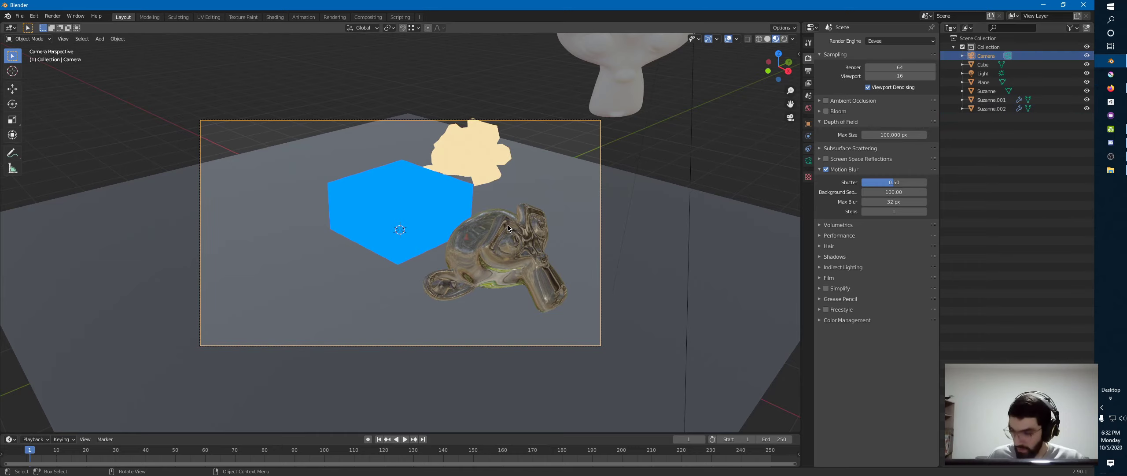
key("r")
key("r")
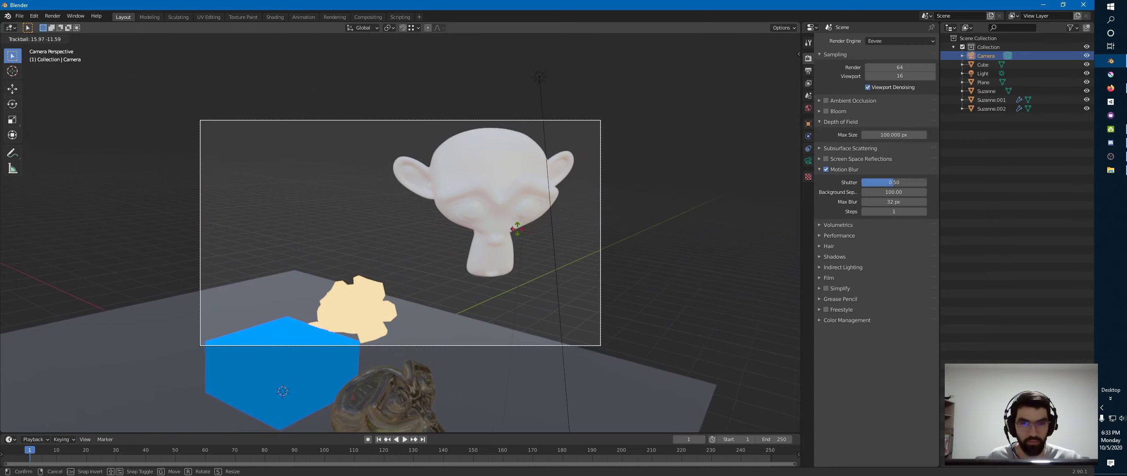
left_click(494, 257)
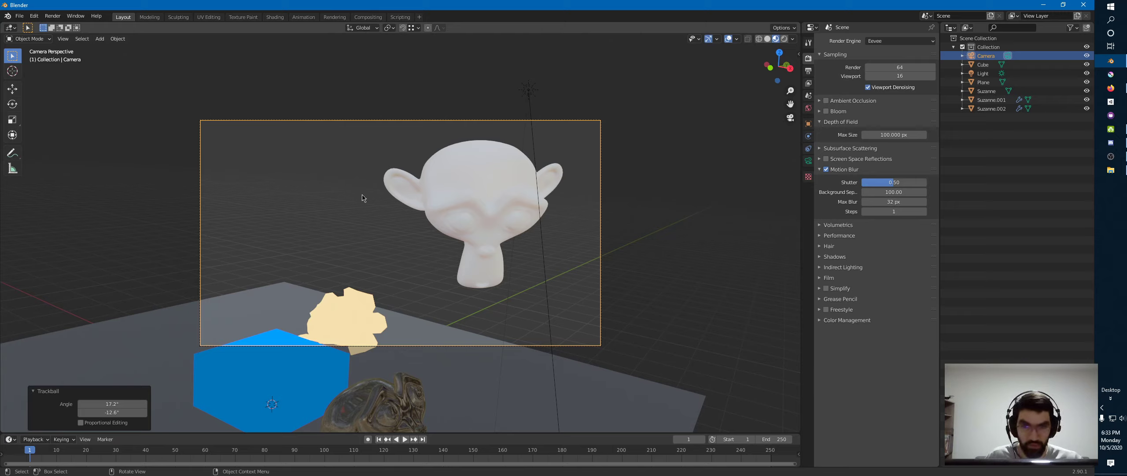
key("i")
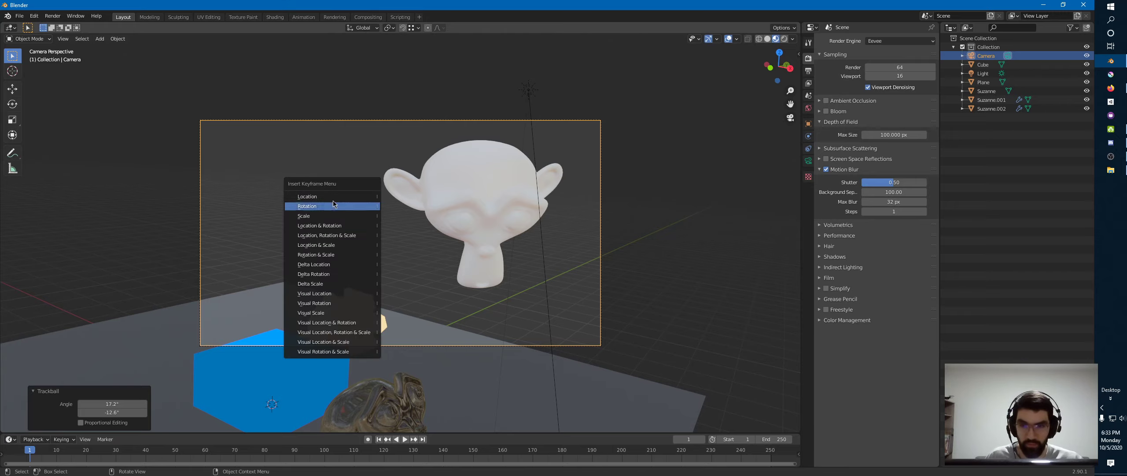
left_click(326, 237)
key("alt+Tab")
key("alt+Tab")
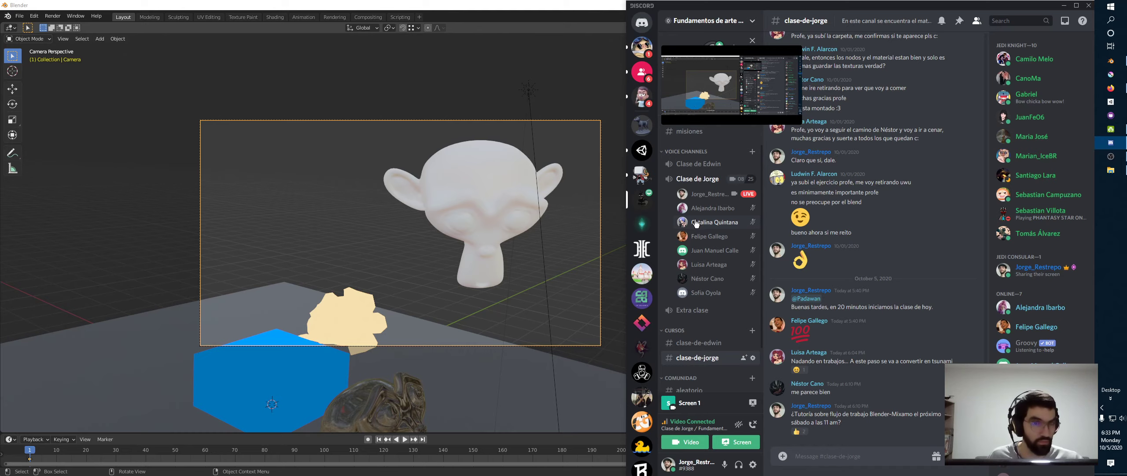
key("alt+Tab")
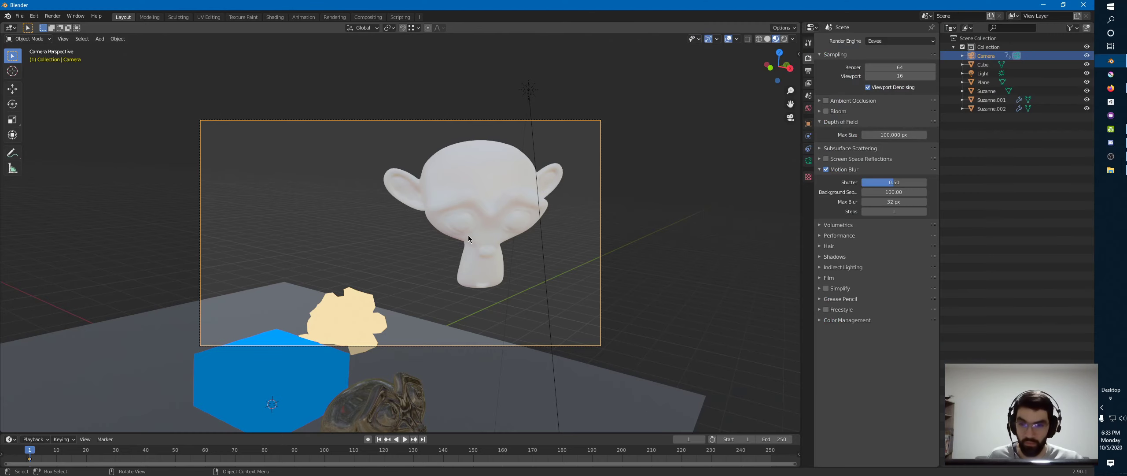
At frame 10, rotate the camera freely by about -20.7° and 9.61° toward the glass monkey
key("space")
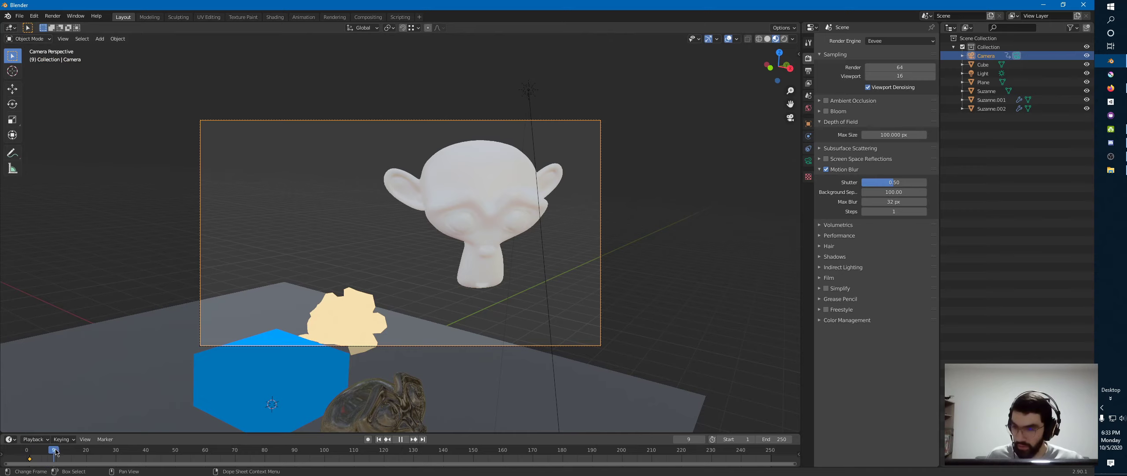
key("space")
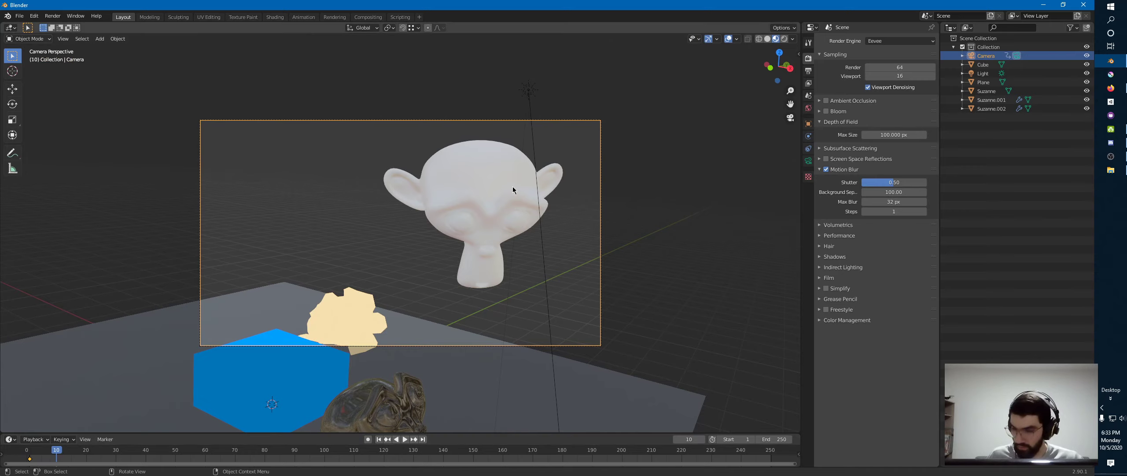
key("r")
key("r")
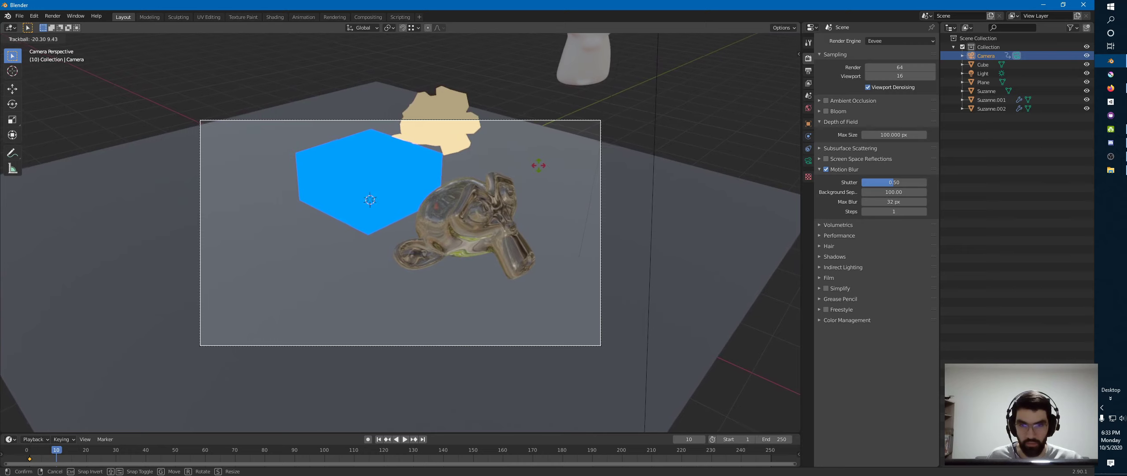
left_click(602, 180)
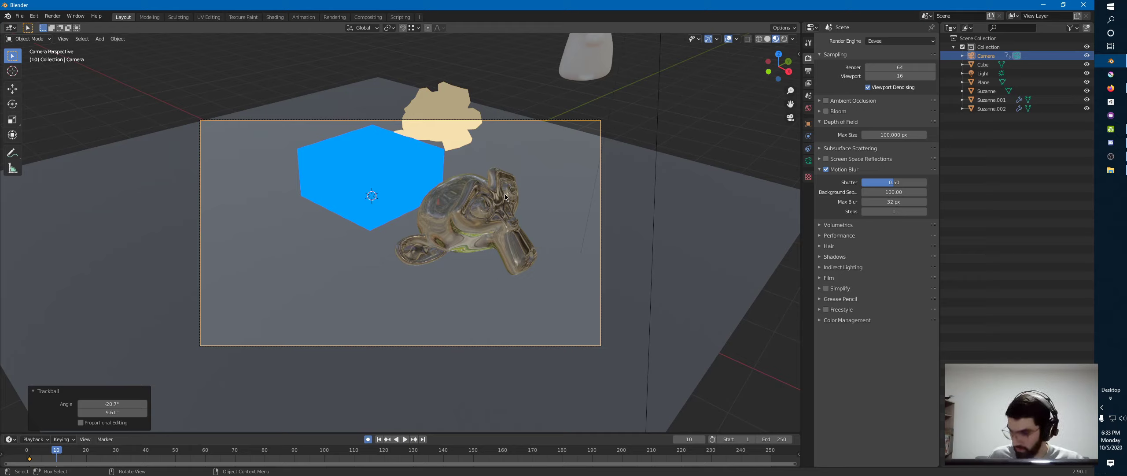
With Auto Keying on, nudge the camera rotation by about 0.439° and -0.649° to record a keyframe at frame 10, and turn Auto Keying off
key("r")
key("r")
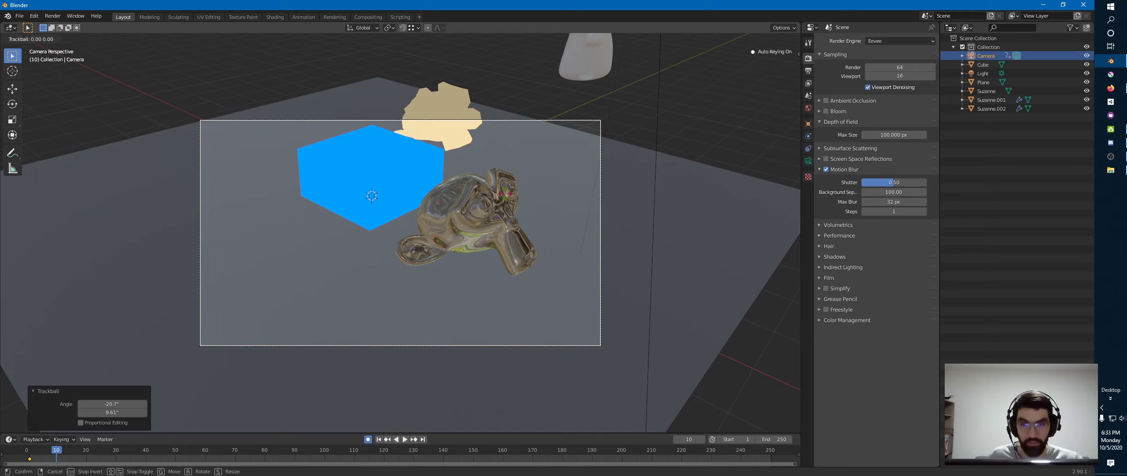
left_click(490, 181)
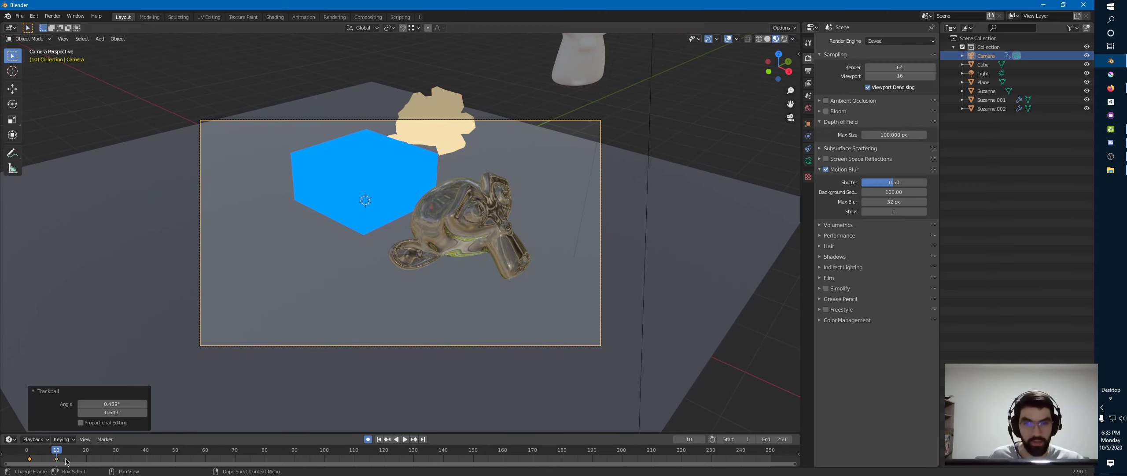
left_click(368, 439)
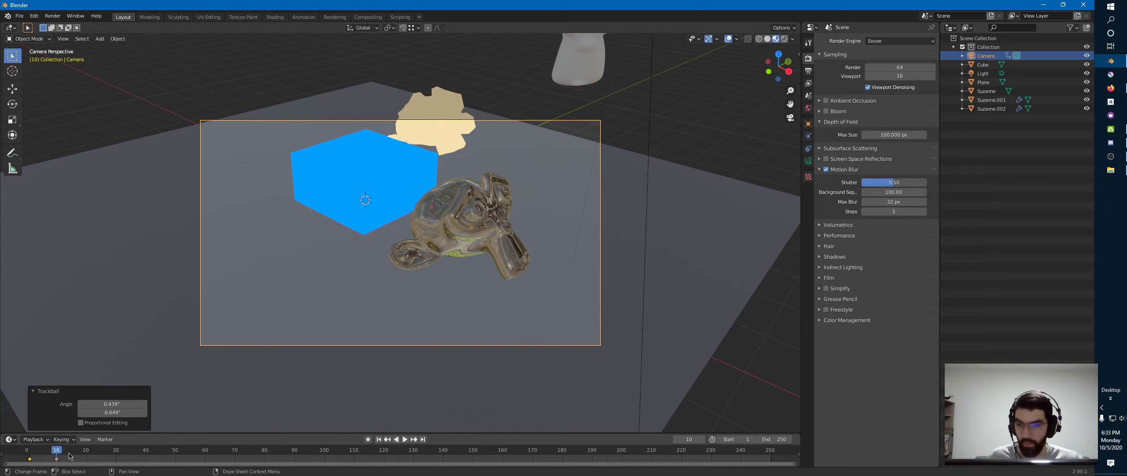
Play back and scrub through the camera animation between its two keyframes, stopping at frame 4
key("space")
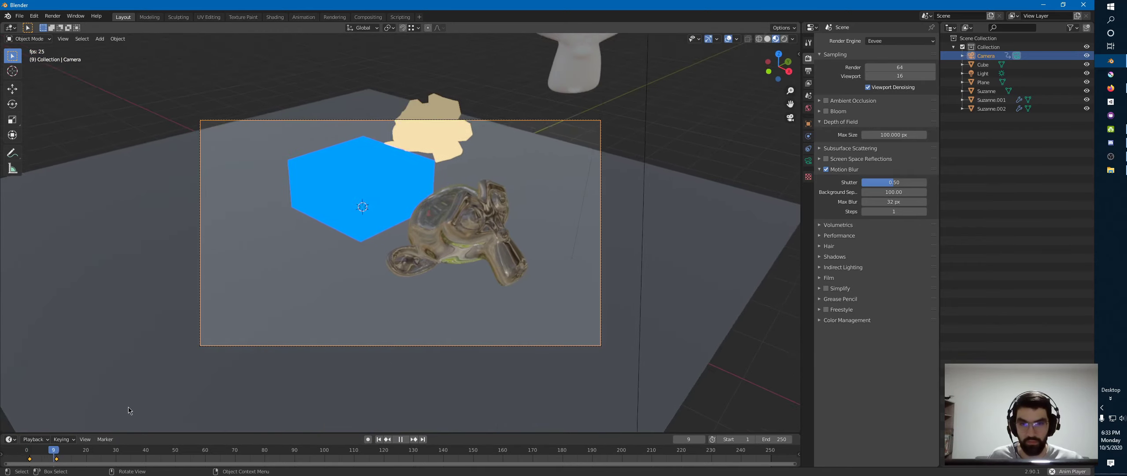
key("space")
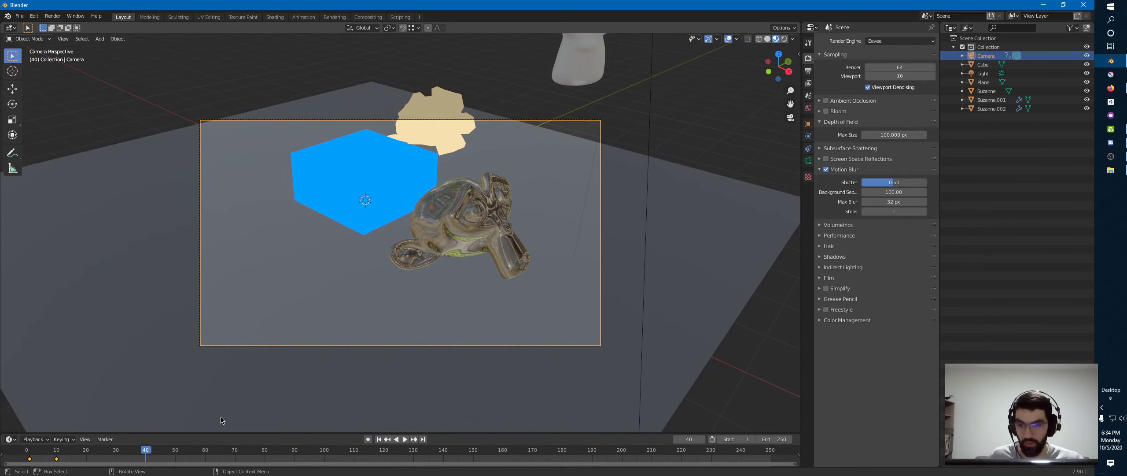
key("space")
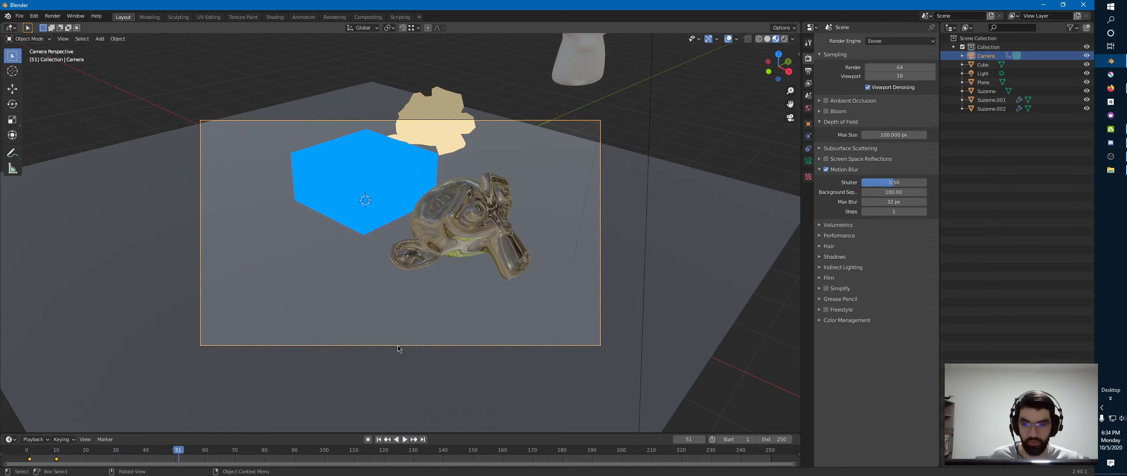
left_click_drag(161, 454, 26, 455)
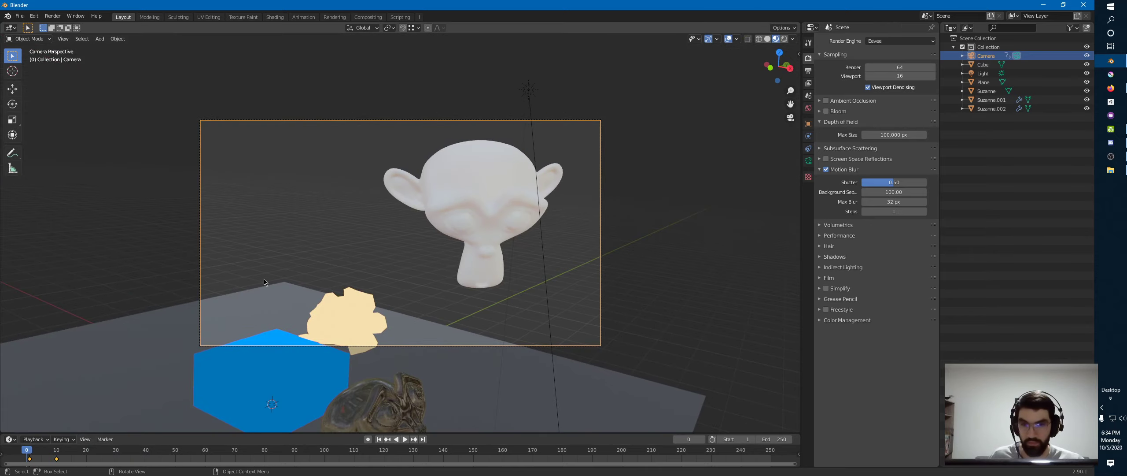
key("space")
key("space")
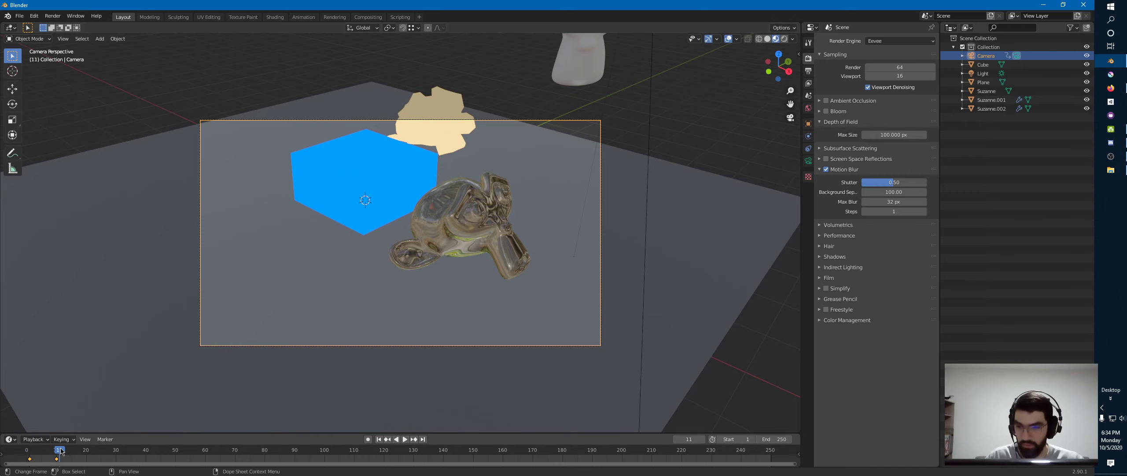
left_click(44, 455)
key("space")
key("space")
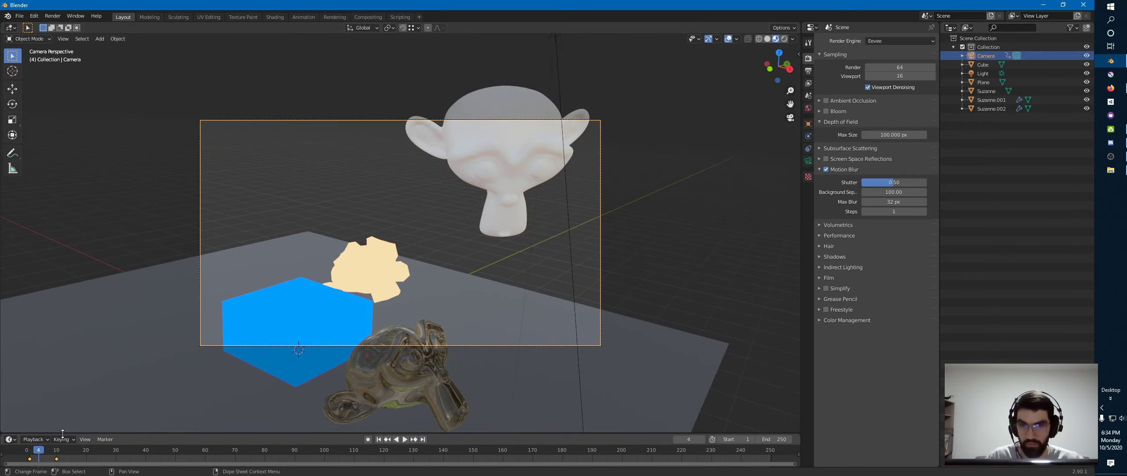
Try Motion Blur shutter values of 0.10 and 0.95, with the animation moved to frame 6
left_click(808, 161)
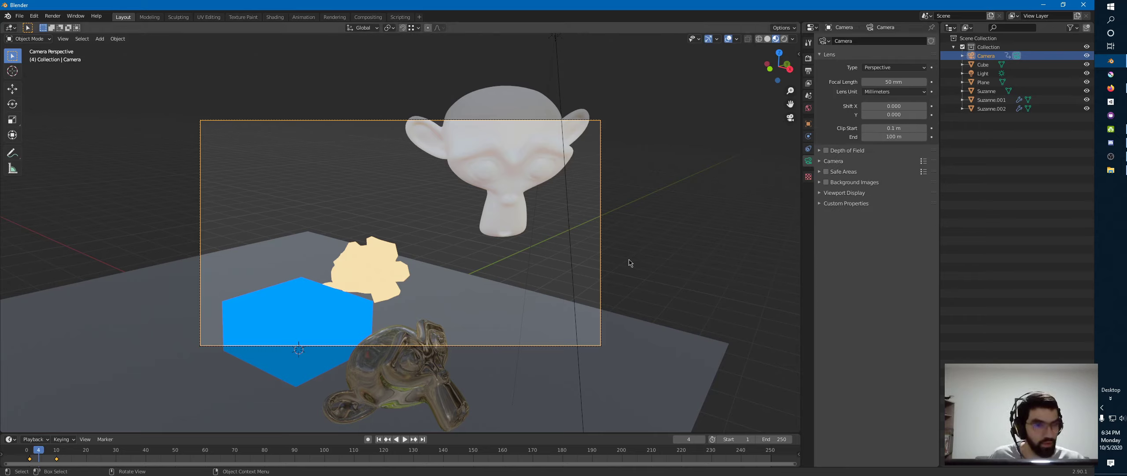
left_click(808, 58)
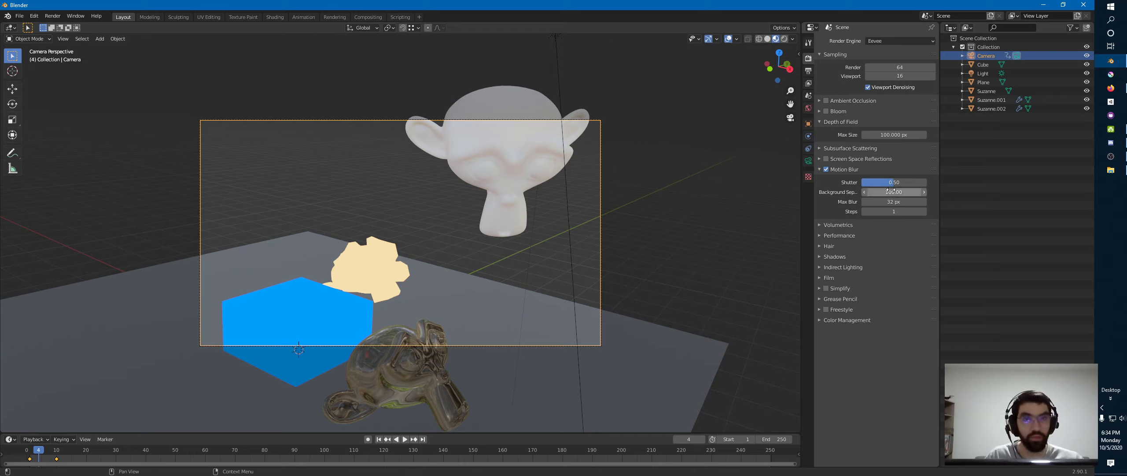
left_click_drag(886, 187, 861, 187)
left_click_drag(39, 454, 45, 452)
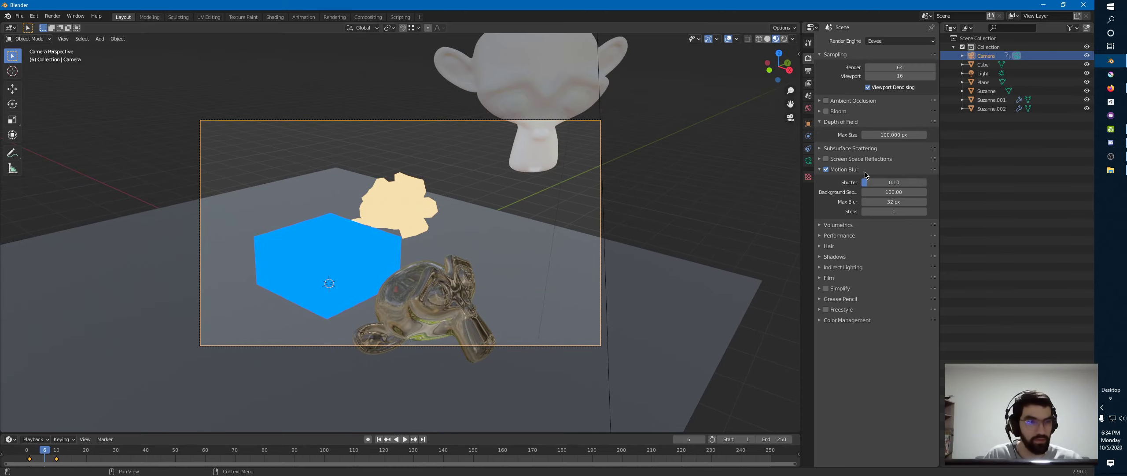
left_click_drag(867, 182, 942, 187)
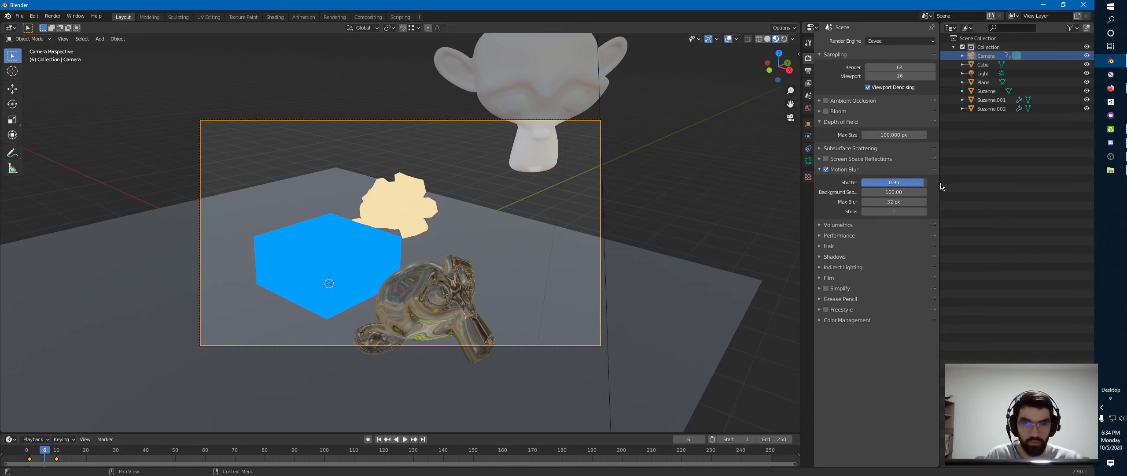
Set the Motion Blur shutter to 5 in the render settings
left_click(906, 182)
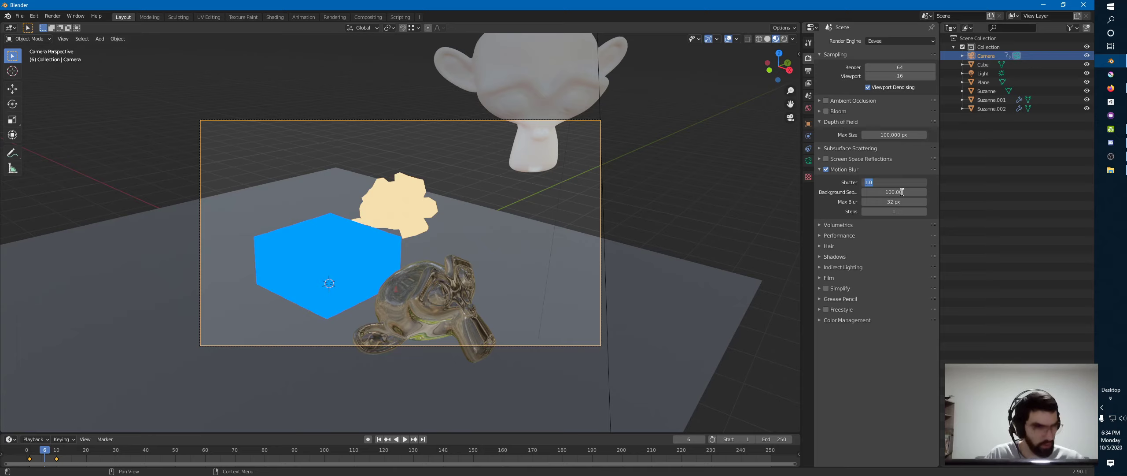
type("5")
key("Return")
left_click_drag(882, 183, 936, 186)
Switch the viewport to Rendered shading and toggle Motion Blur off and on to compare its effect
left_click(737, 41)
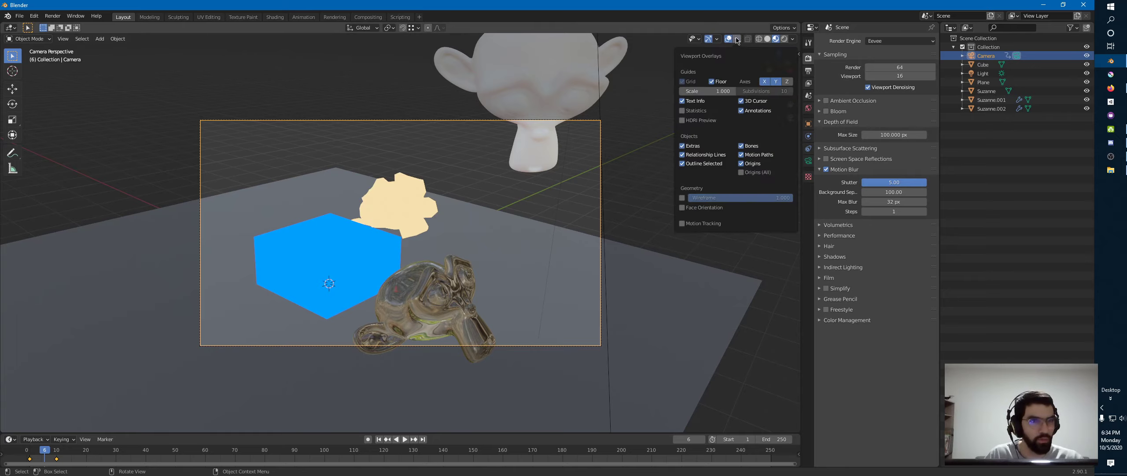
left_click(793, 39)
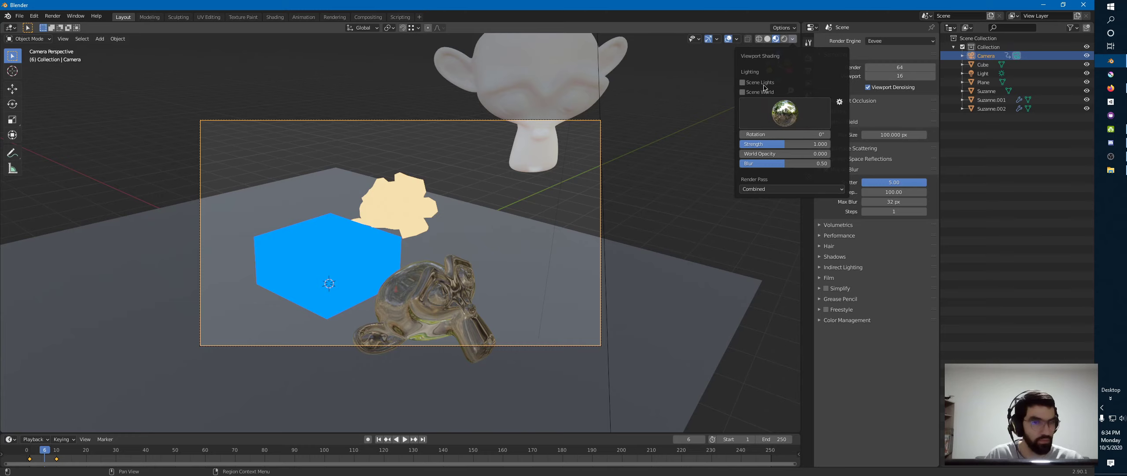
left_click(784, 39)
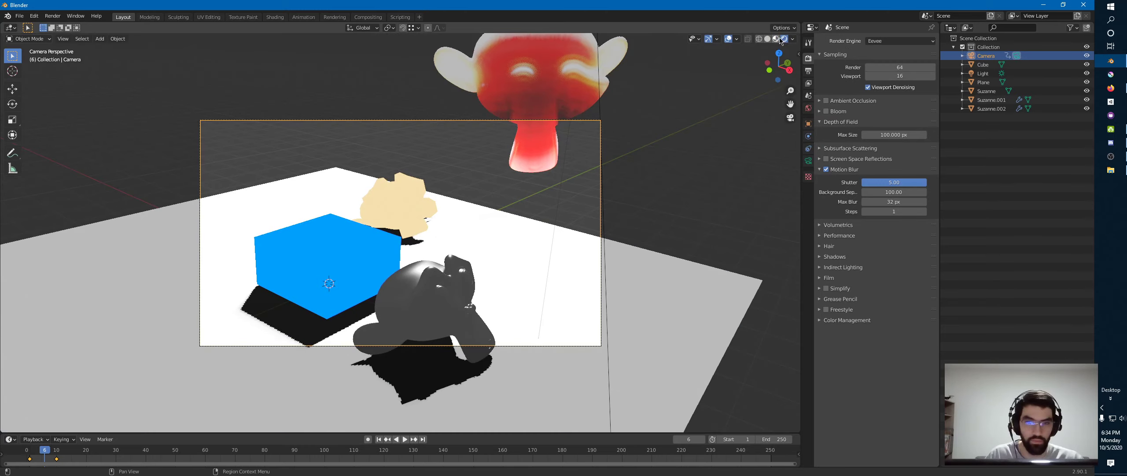
left_click(778, 39)
left_click(784, 39)
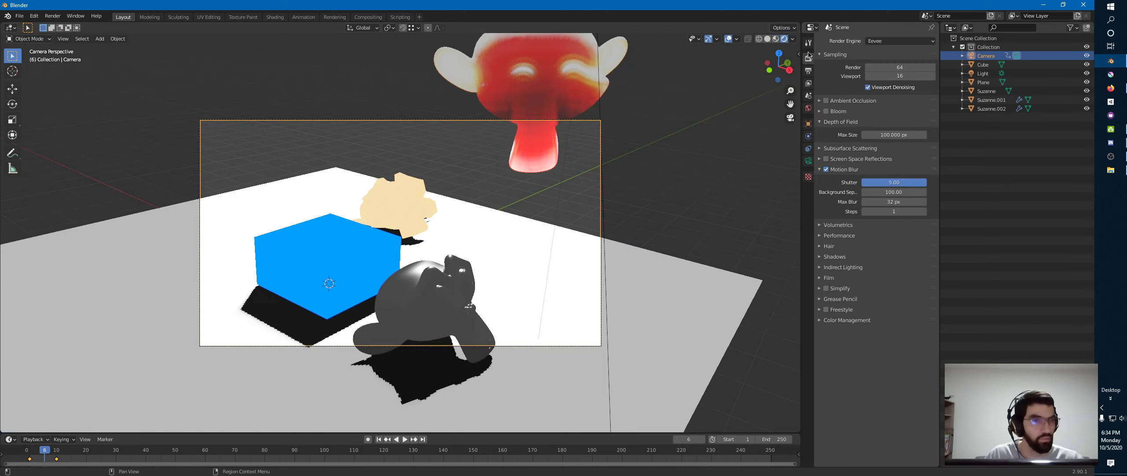
left_click(827, 170)
left_click(826, 170)
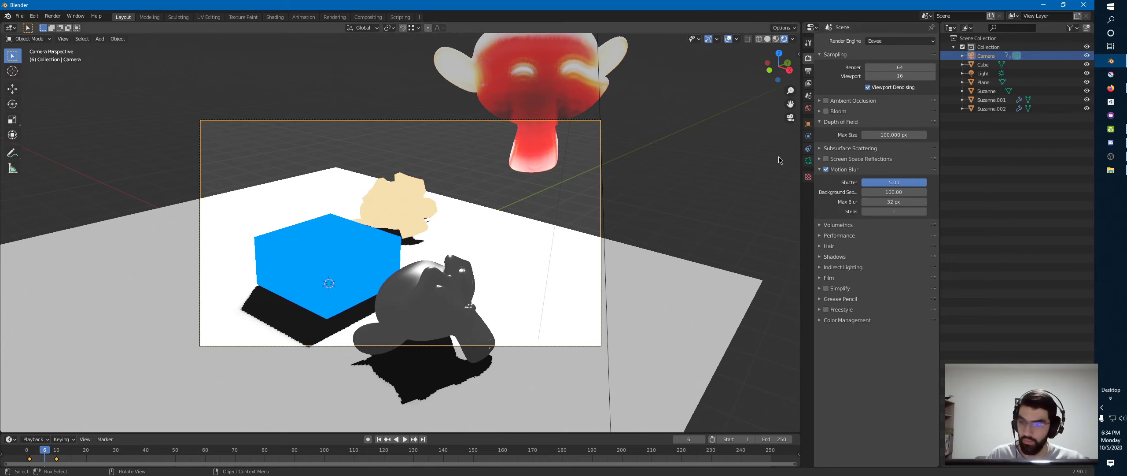
Check the camera properties, move the animation to frame 5, and return the viewport to Material Preview shading
left_click(809, 161)
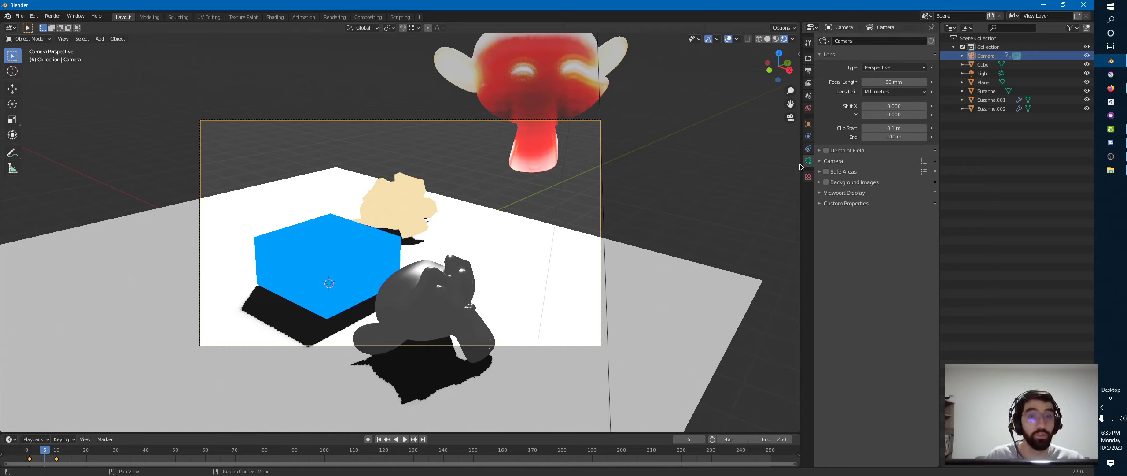
left_click(808, 59)
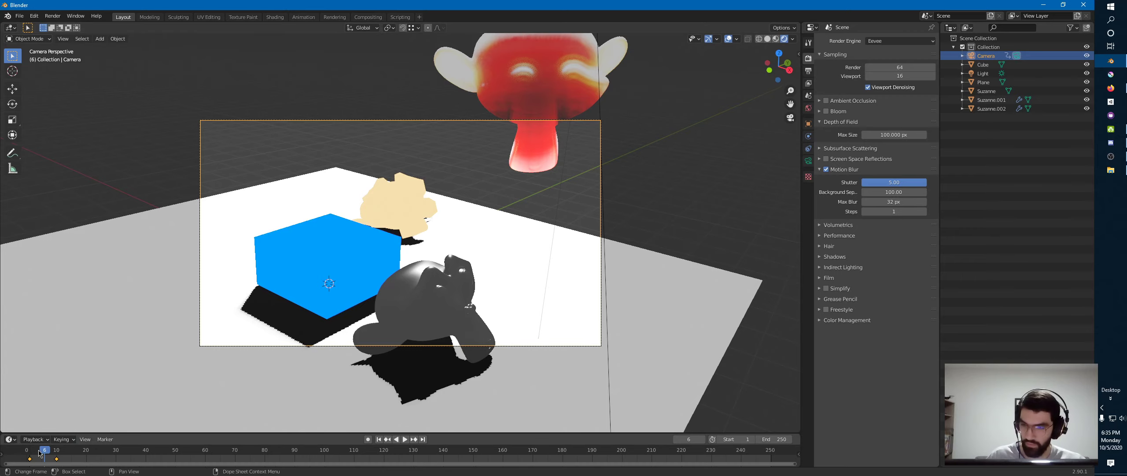
mouse_move(43, 451)
left_mouse_down()
mouse_move(33, 452)
mouse_move(52, 452)
mouse_move(43, 453)
left_mouse_up()
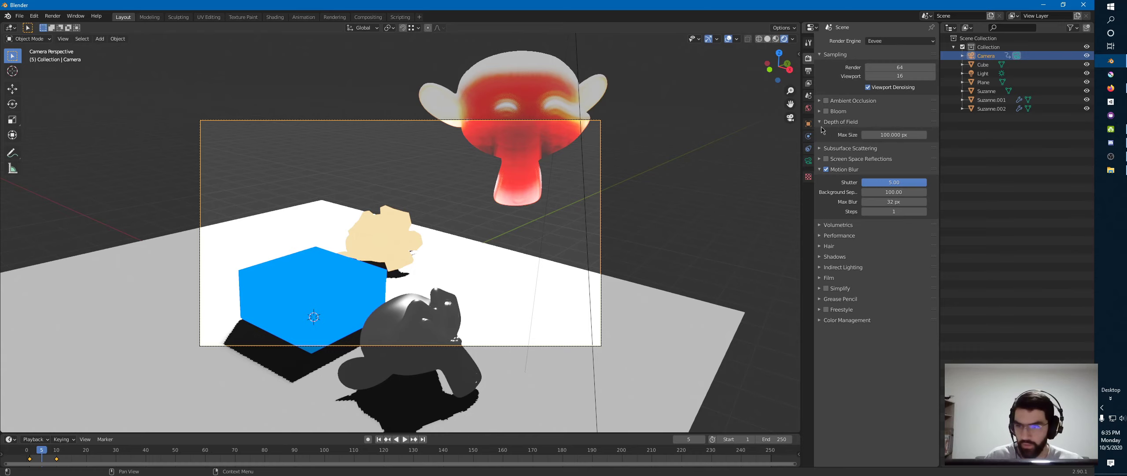
left_click_drag(39, 451, 42, 451)
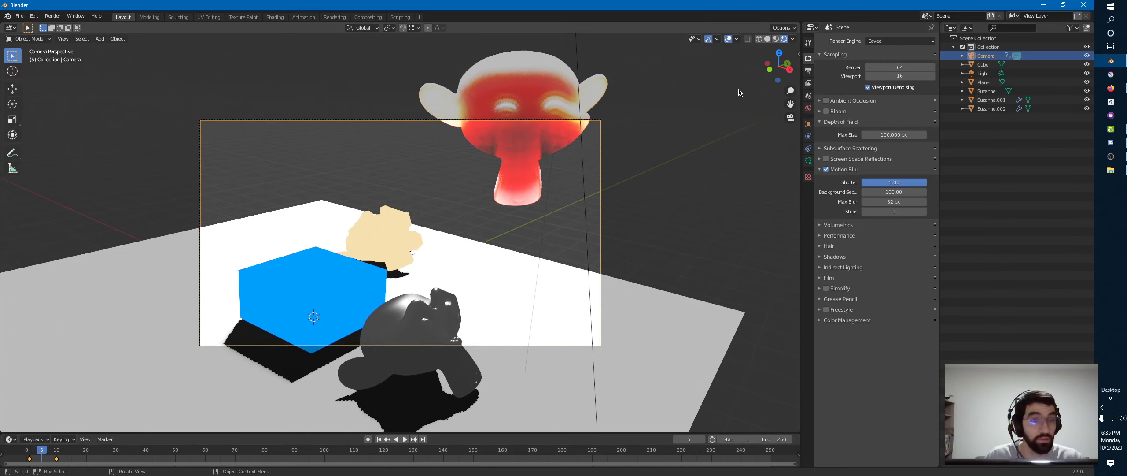
left_click(776, 39)
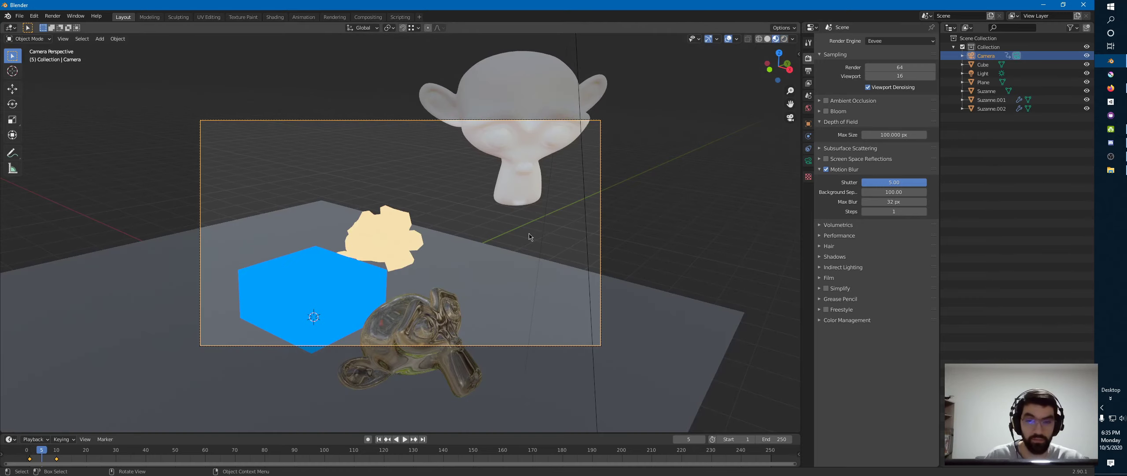
Collapse the Motion Blur settings and compare the Depth of Field options in the render settings and the camera properties
left_click(819, 170)
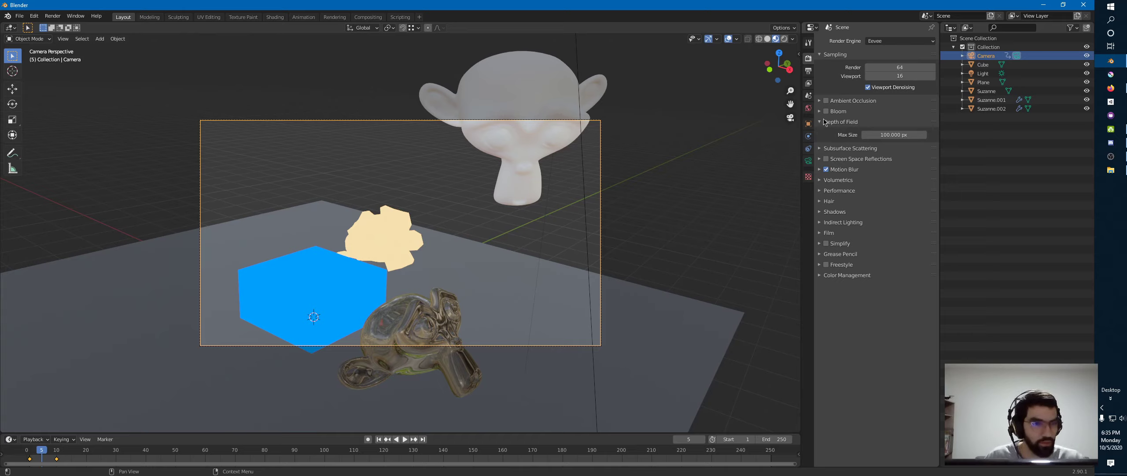
left_click(809, 161)
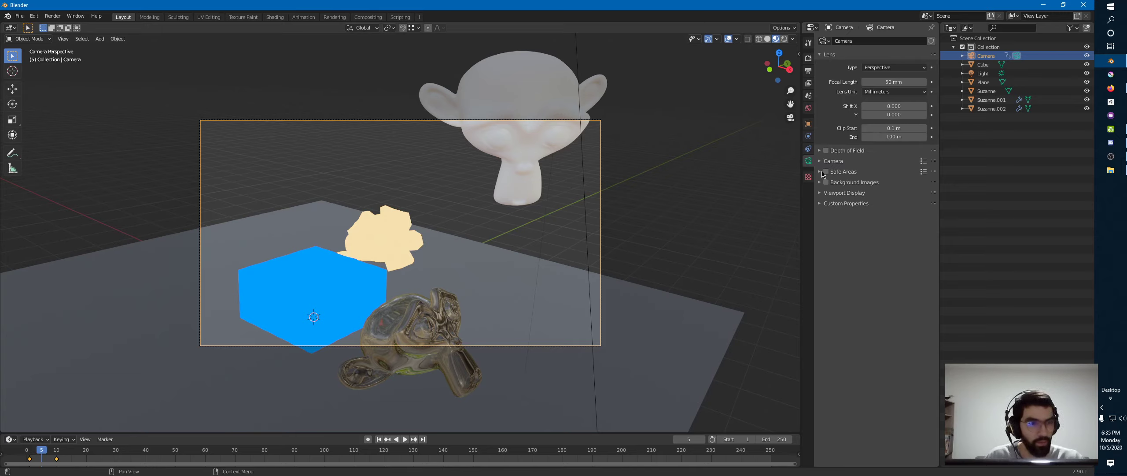
left_click(808, 57)
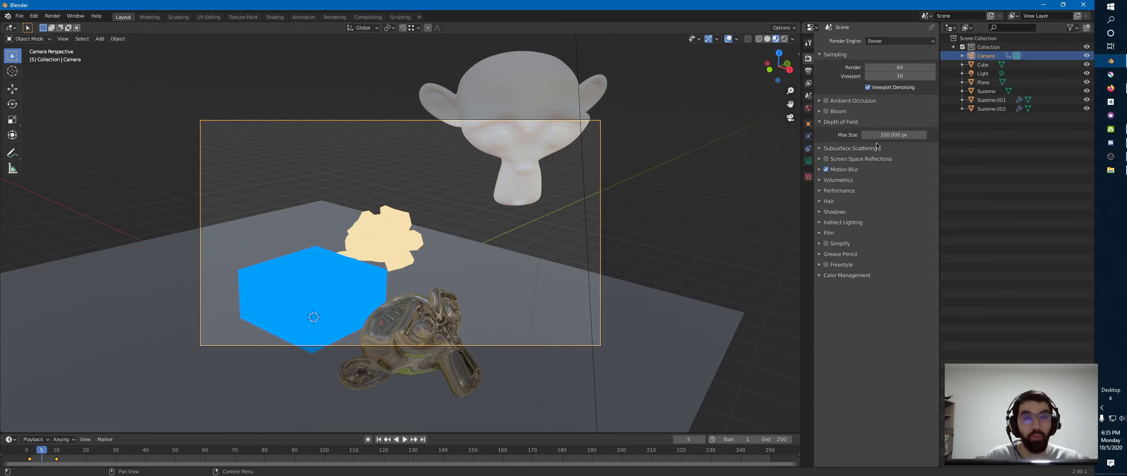
left_click(808, 160)
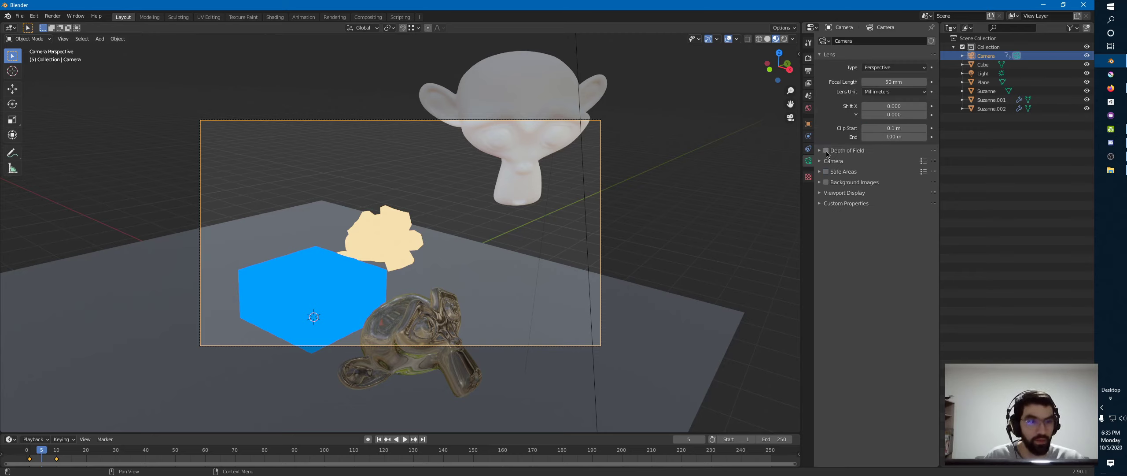
Enable Depth of Field on the camera and expand its focus and aperture settings
left_click(827, 150)
left_click(820, 151)
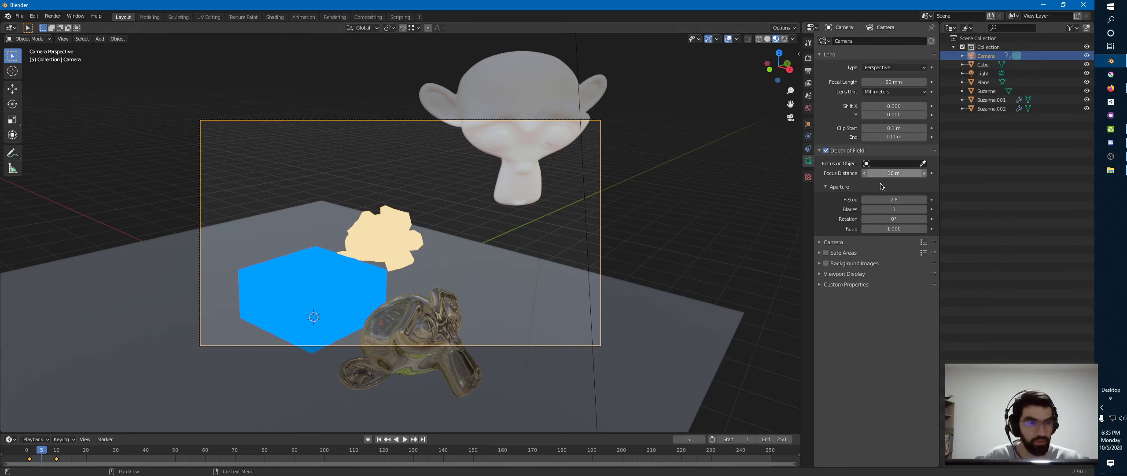
left_click(826, 150)
left_click(820, 152)
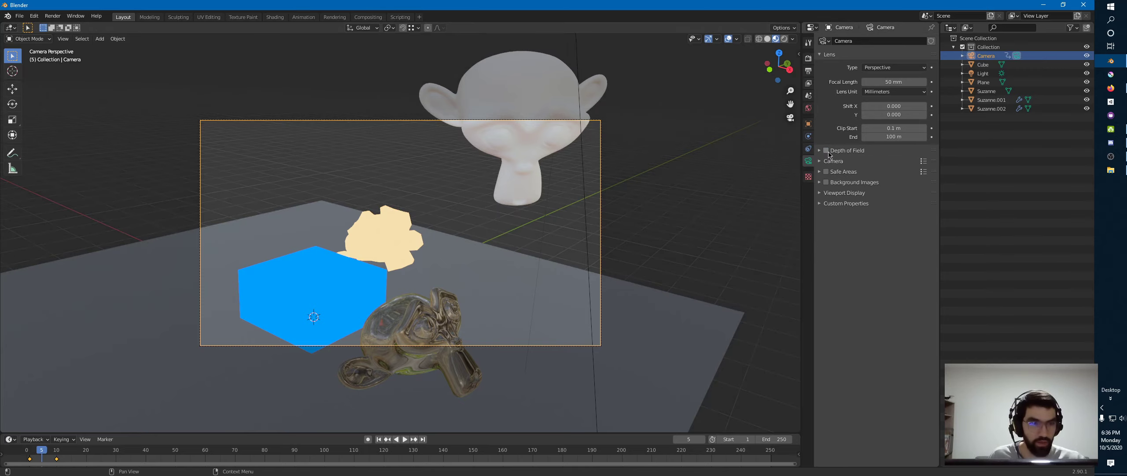
left_click(826, 151)
left_click(820, 151)
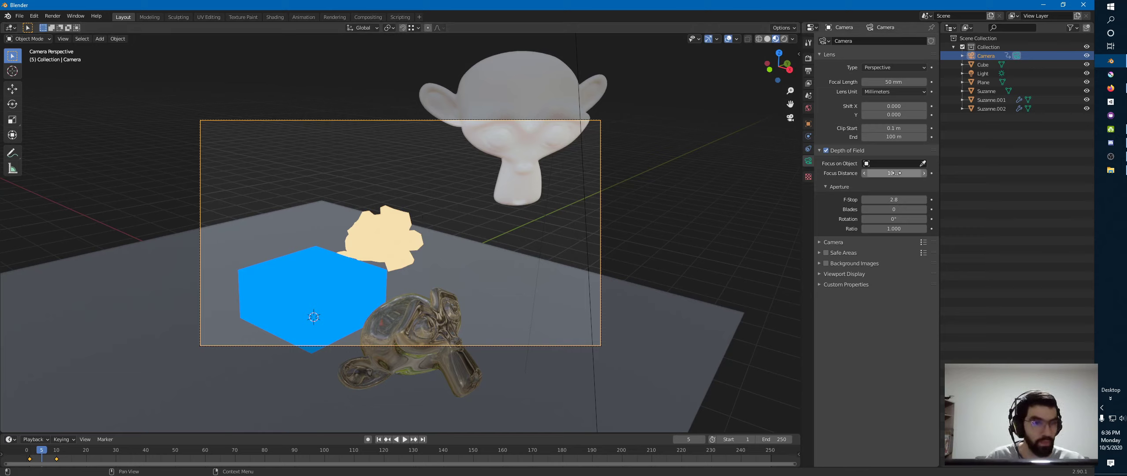
Shorten the camera's focus distance, move the animation to frame 0, and reduce the focus distance further to 0.18 m
left_click_drag(908, 174, 367, 244)
left_click_drag(888, 174, 890, 174)
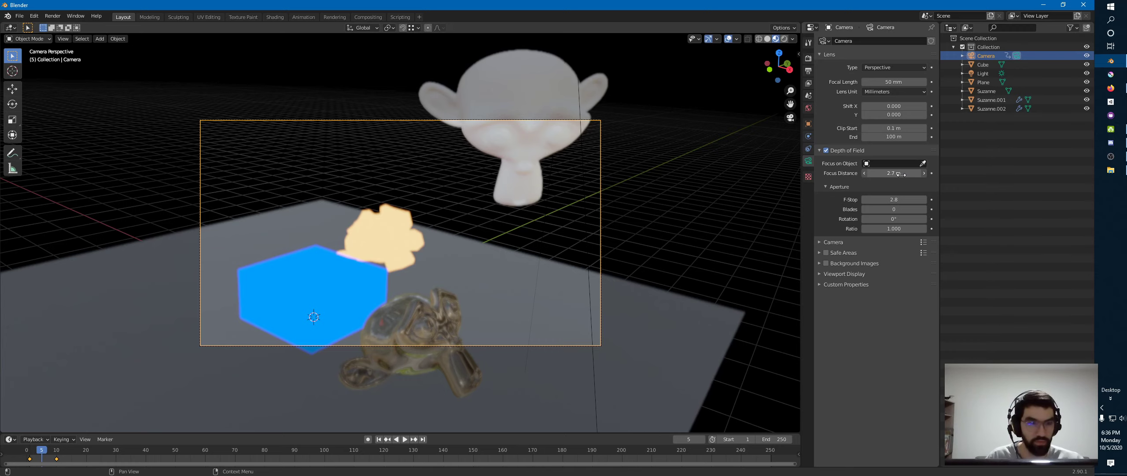
left_click(28, 456)
key("space")
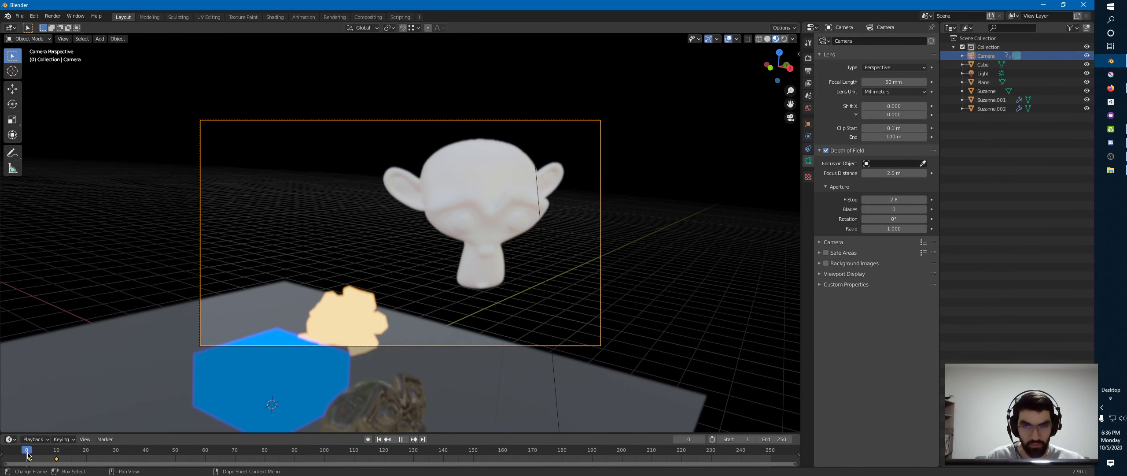
key("space")
mouse_move(898, 173)
left_mouse_down()
mouse_move(909, 175)
mouse_move(791, 171)
mouse_move(887, 174)
left_mouse_up()
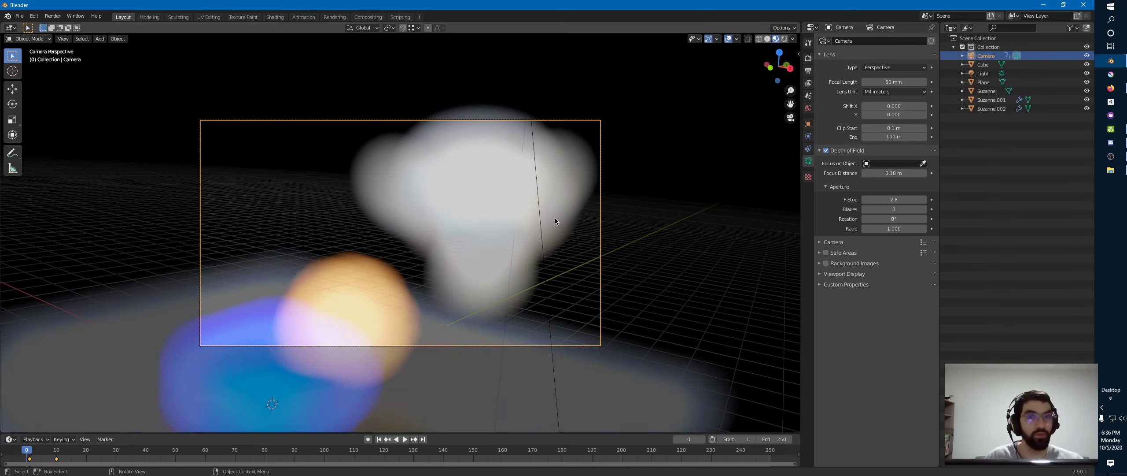
Try a Depth of Field Max Size of 10 px in the render settings and restore it to 100 px
left_click(808, 58)
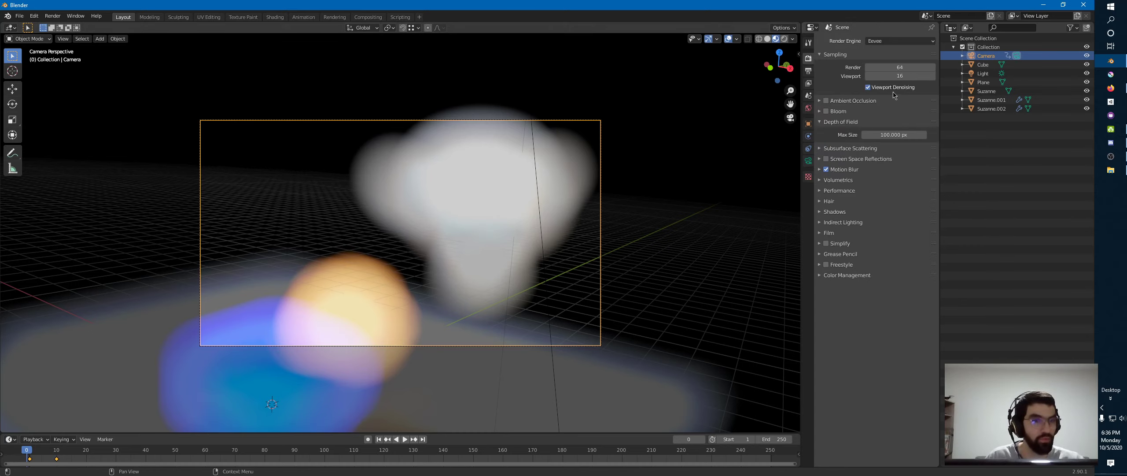
left_click(868, 134)
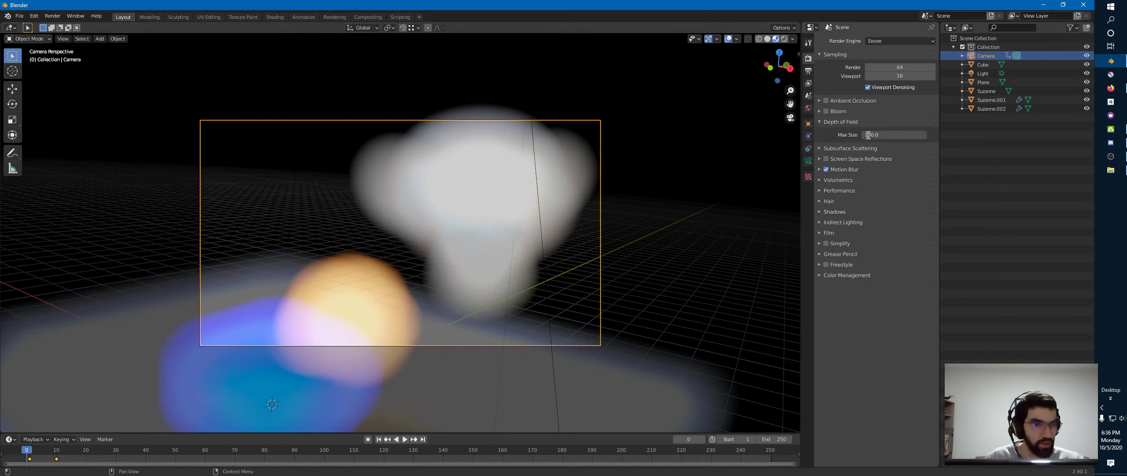
type("10")
key("Return")
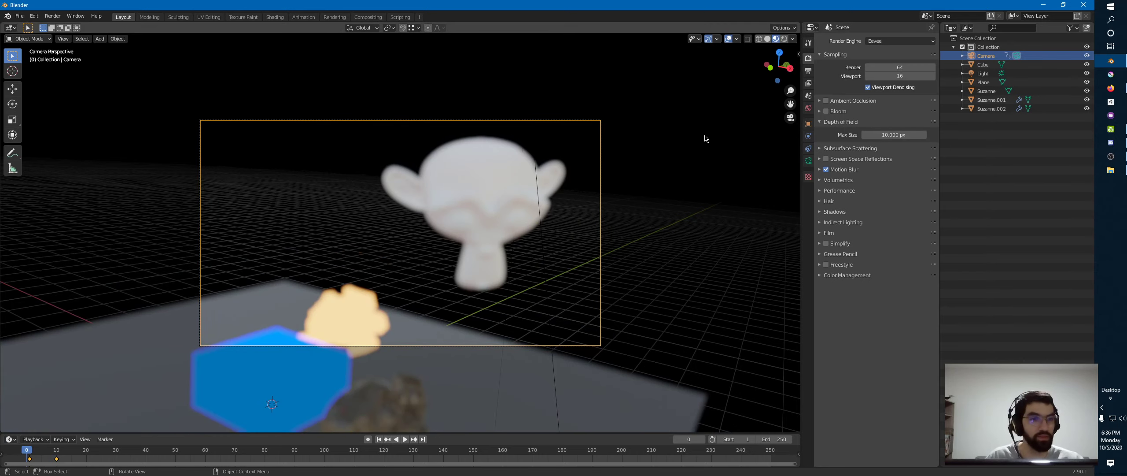
left_click(886, 137)
type("100")
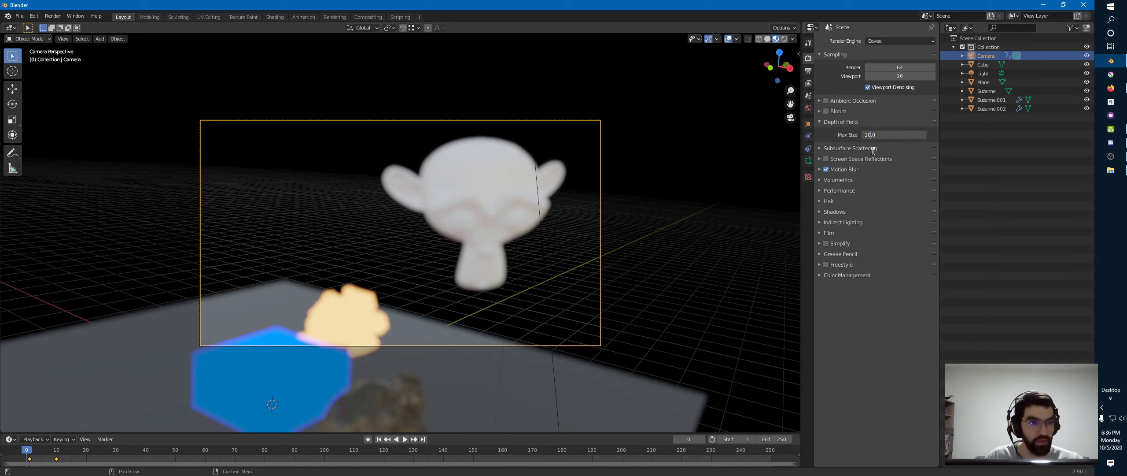
key("Return")
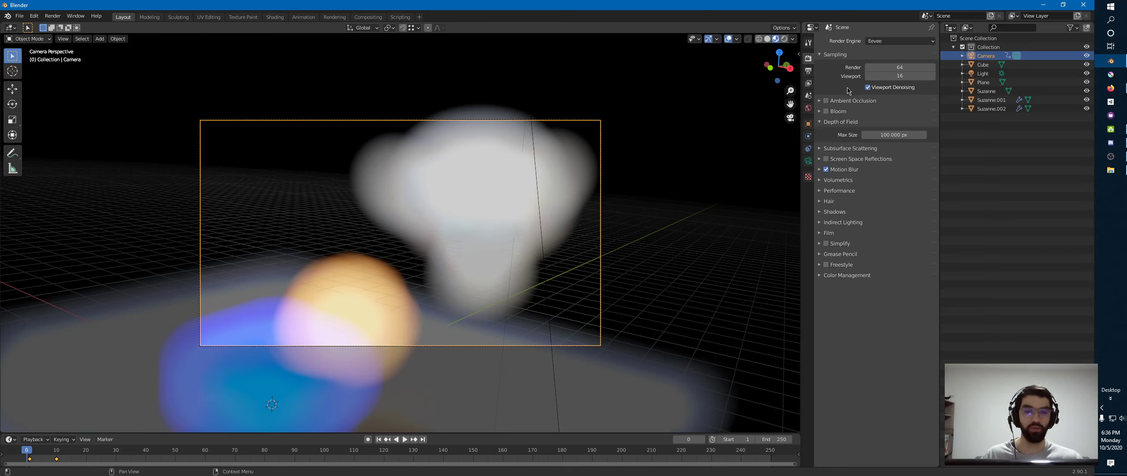
Reopen the camera properties, inspect the scene from outside the camera, and return to the camera view
left_click(809, 161)
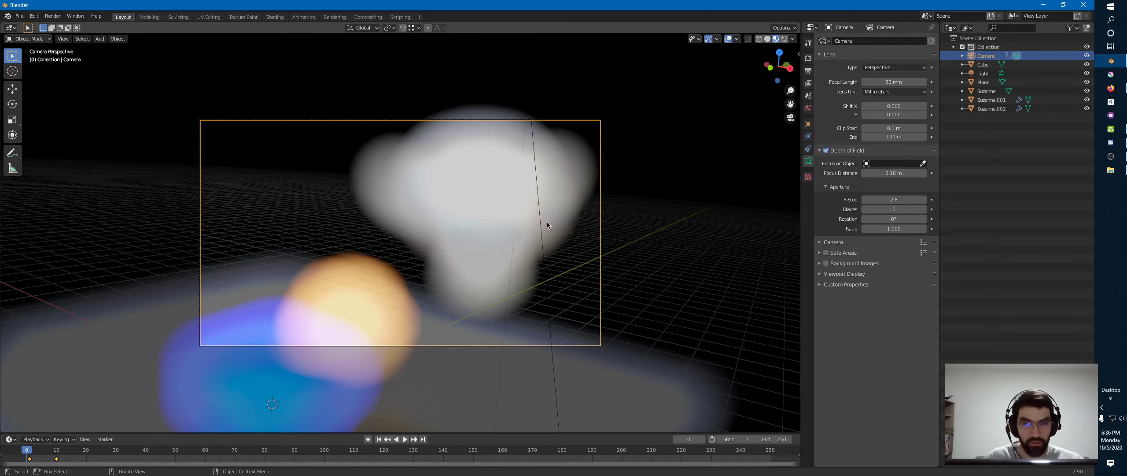
middle_click_drag(573, 232, 245, 158)
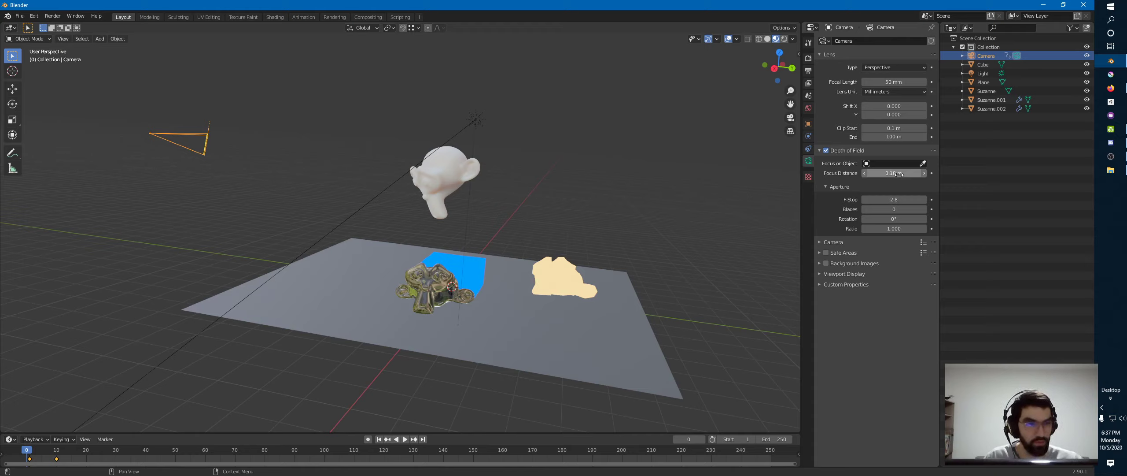
key("KP_0")
Try lower and higher F-Stop values on the camera's aperture, including 60.5, and finish at 300
left_click_drag(884, 198, 874, 198)
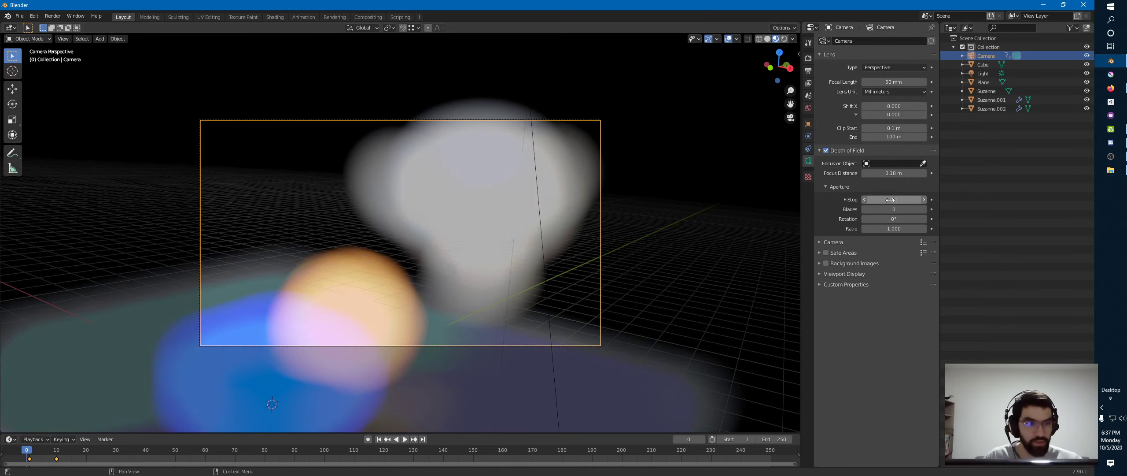
left_click_drag(910, 202, 946, 205)
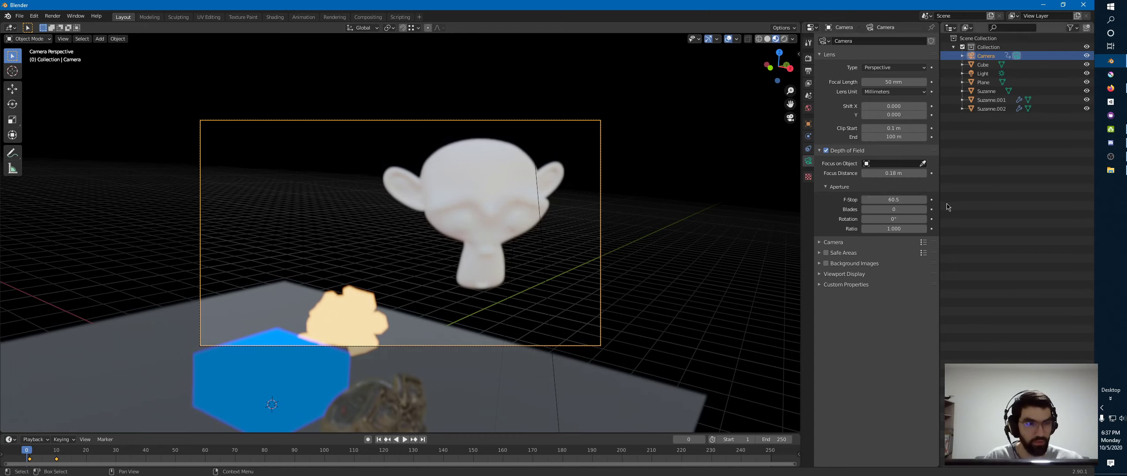
left_click(909, 199)
type("300")
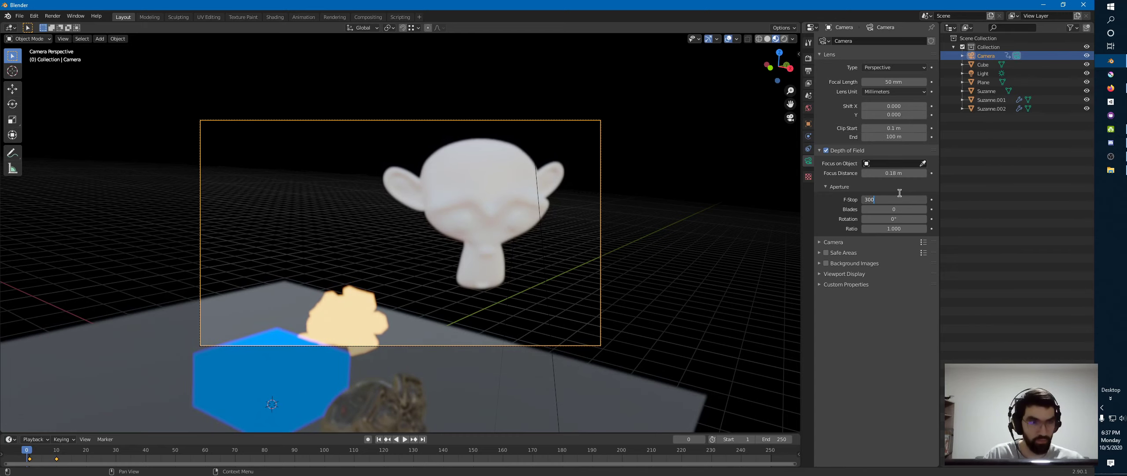
key("Return")
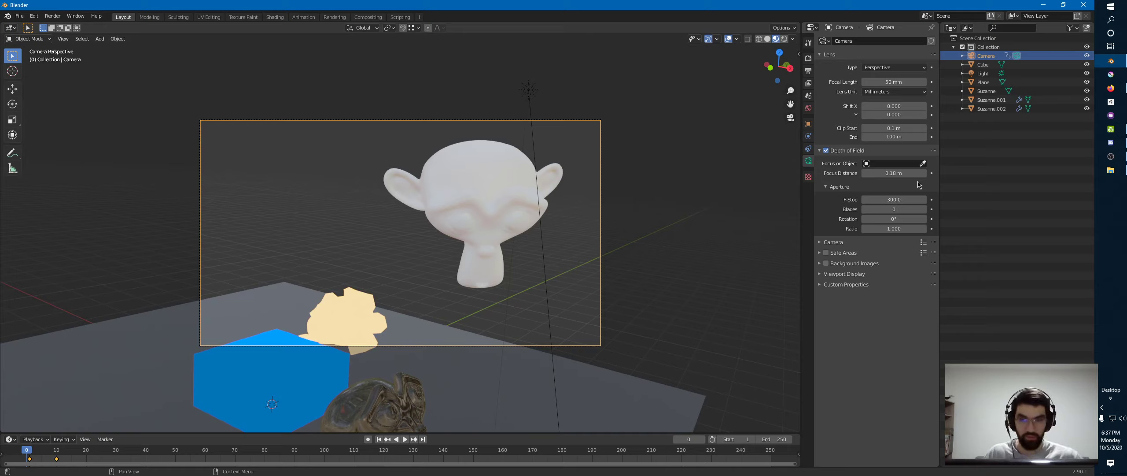
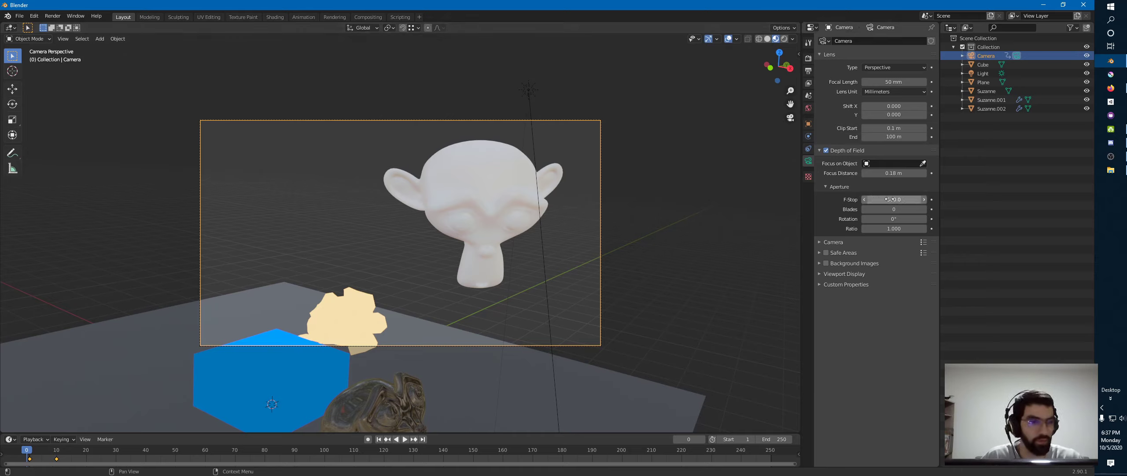
Set the F-Stop of the camera's aperture to 1.4
left_click_drag(905, 197, 918, 198)
left_click(905, 197)
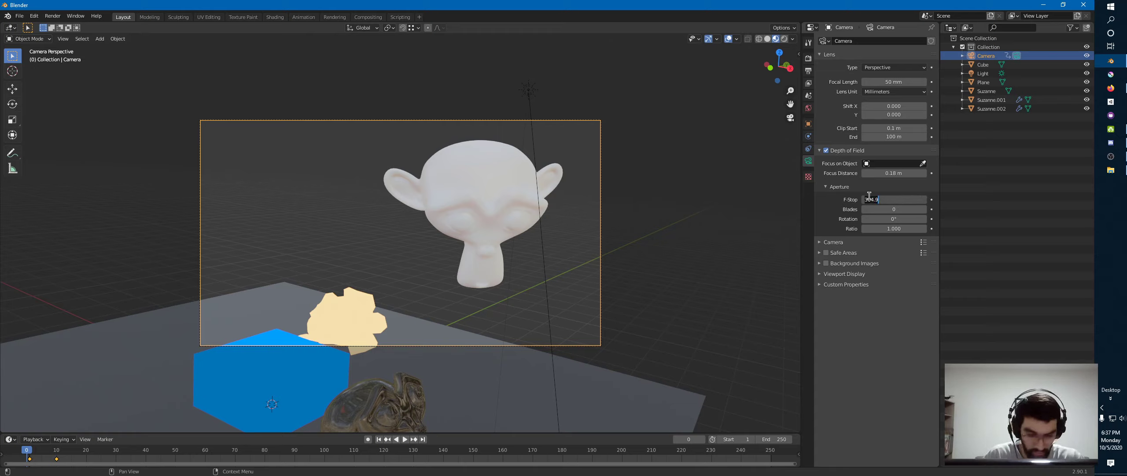
type("1.4")
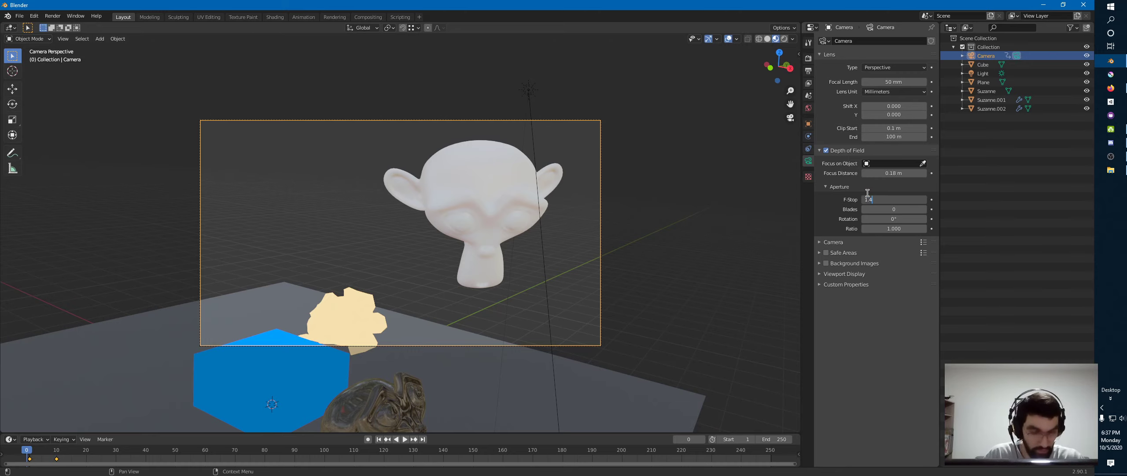
key("Return")
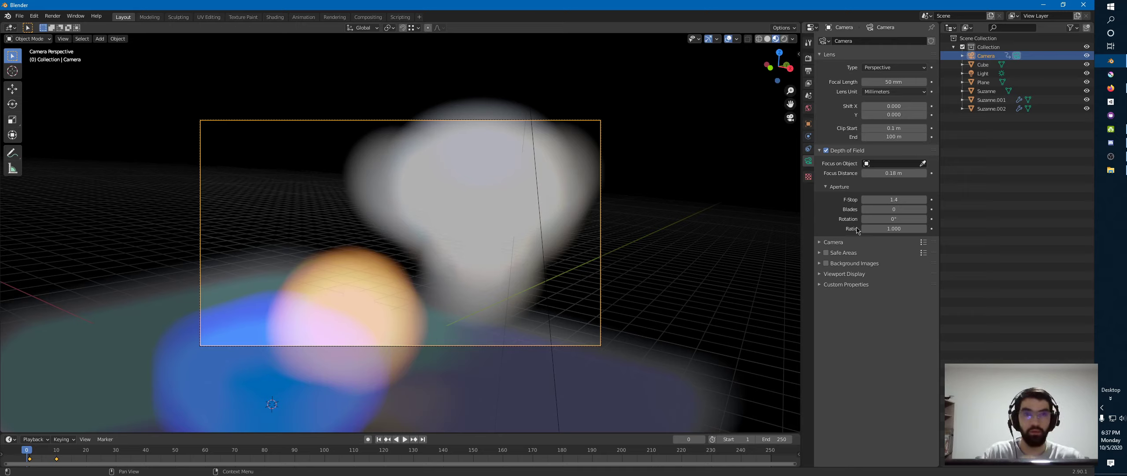
Raise the aperture blades step by step to 6 to compare the blur shapes, and return them to 0
left_click(923, 209)
left_click(924, 209)
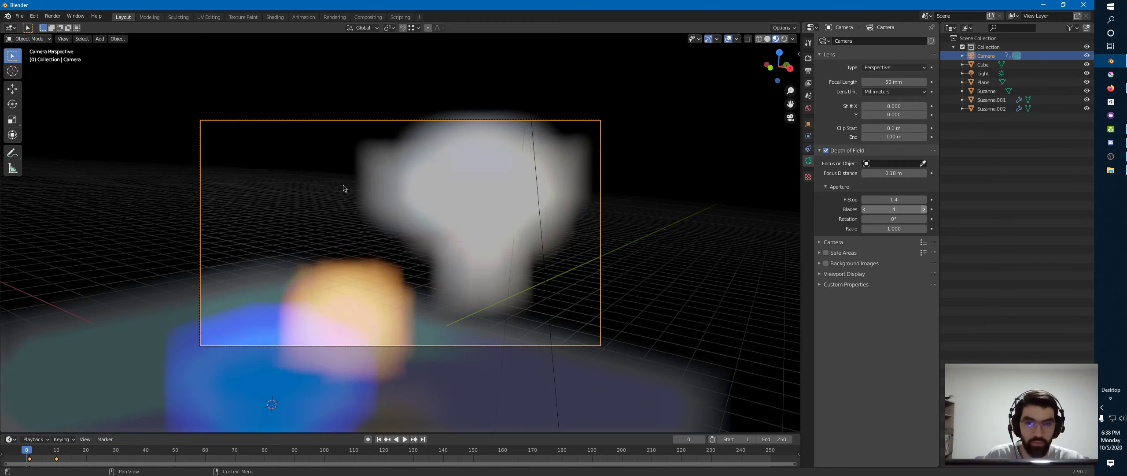
left_click(924, 209)
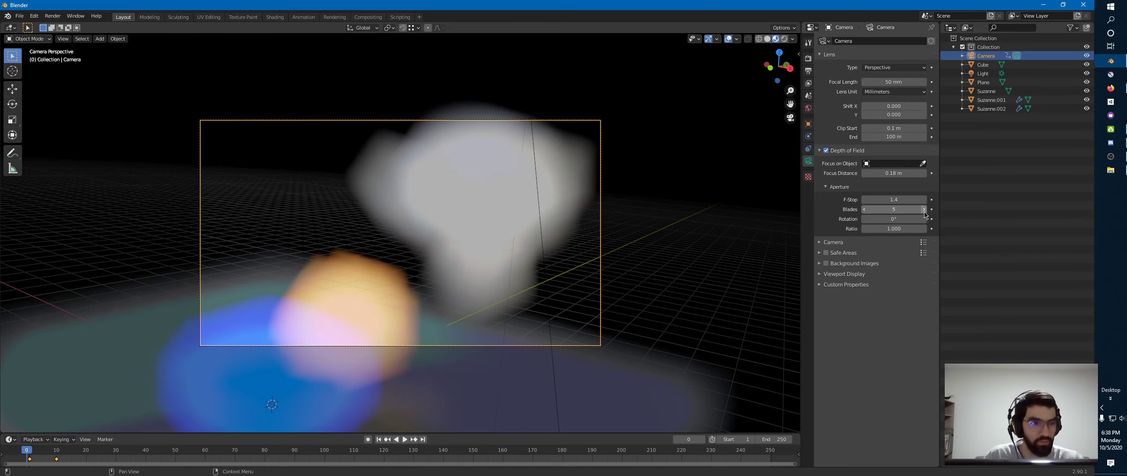
left_click(924, 210)
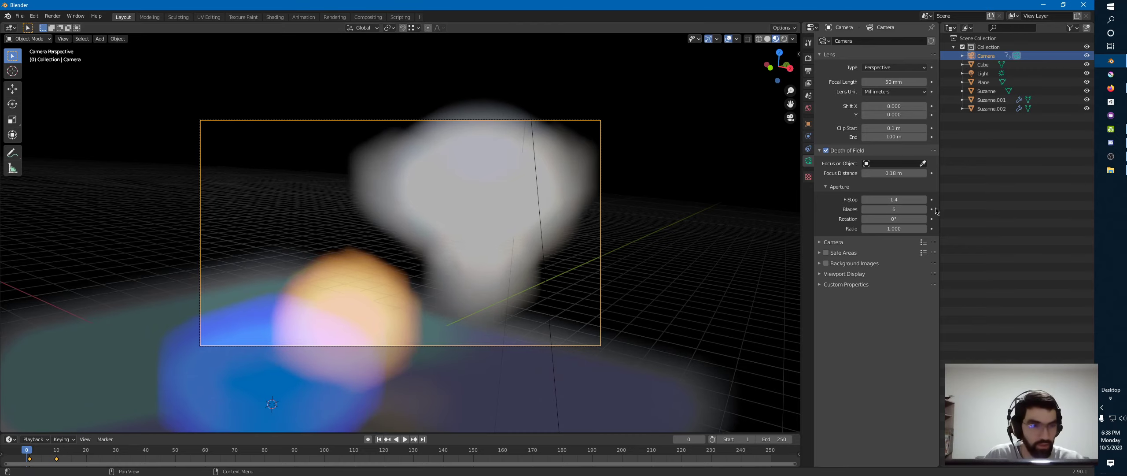
left_click(864, 209)
left_click(865, 211)
left_click(865, 211)
left_click(865, 211)
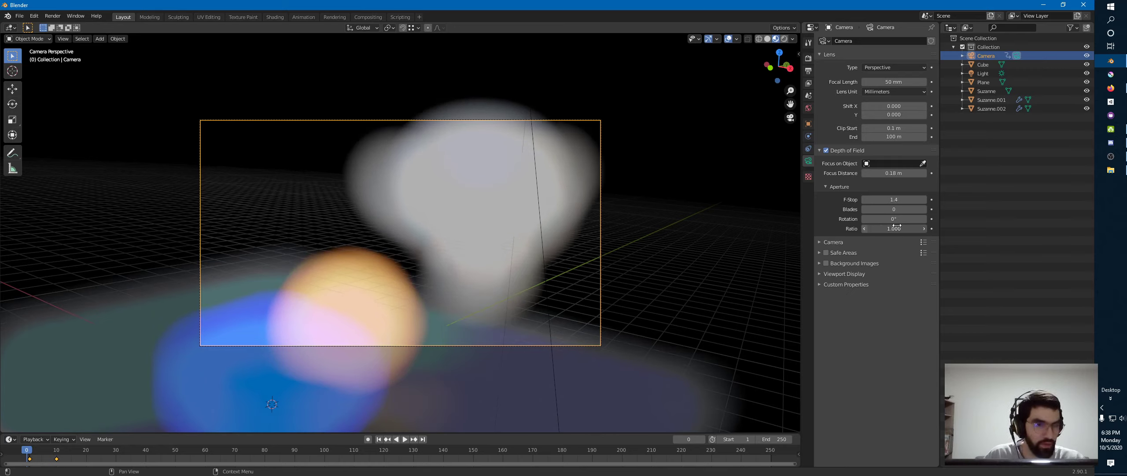
Raise the aperture ratio to 1.105 and open its value for editing
left_click_drag(867, 229, 891, 228)
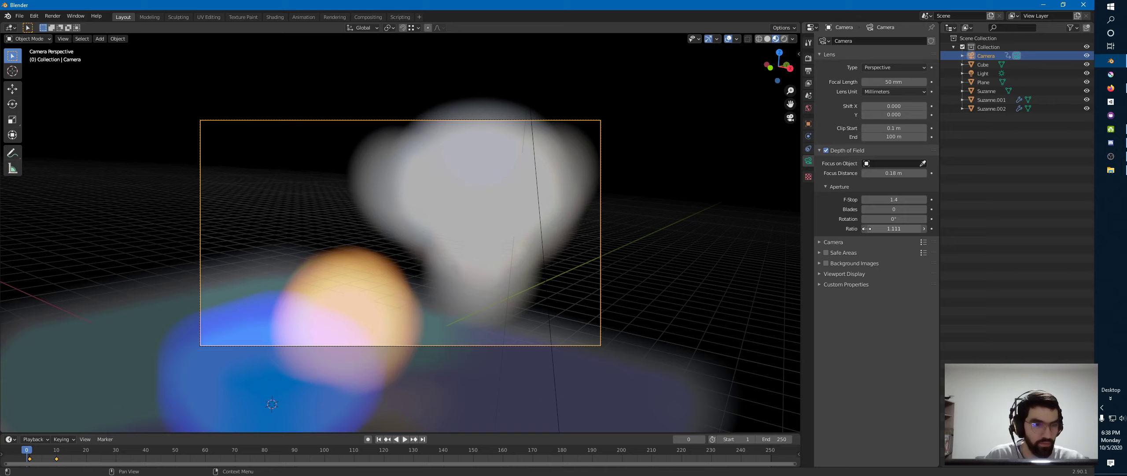
left_click(894, 228)
type("1.105")
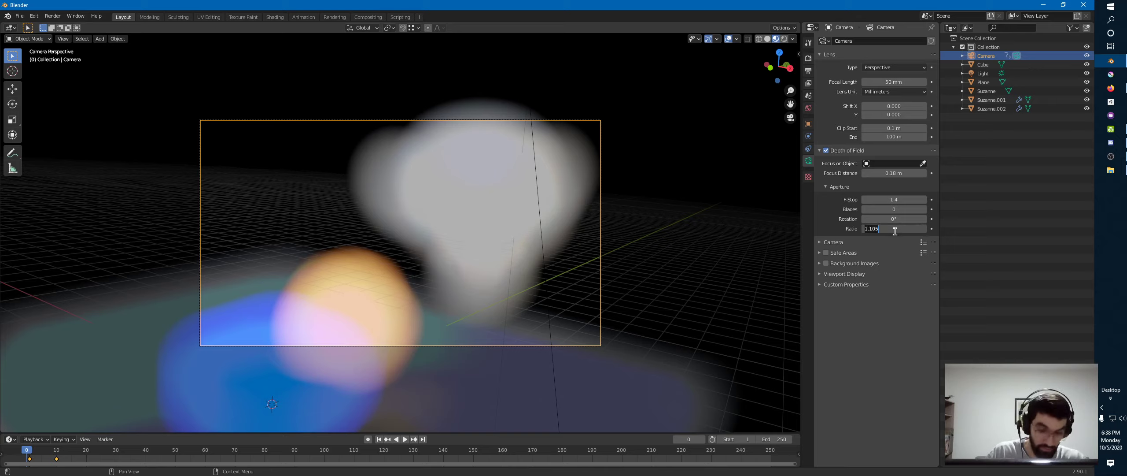
Reset the camera's depth-of-field aperture ratio to 1, and try a ratio of 0.5
type("1")
key("Return")
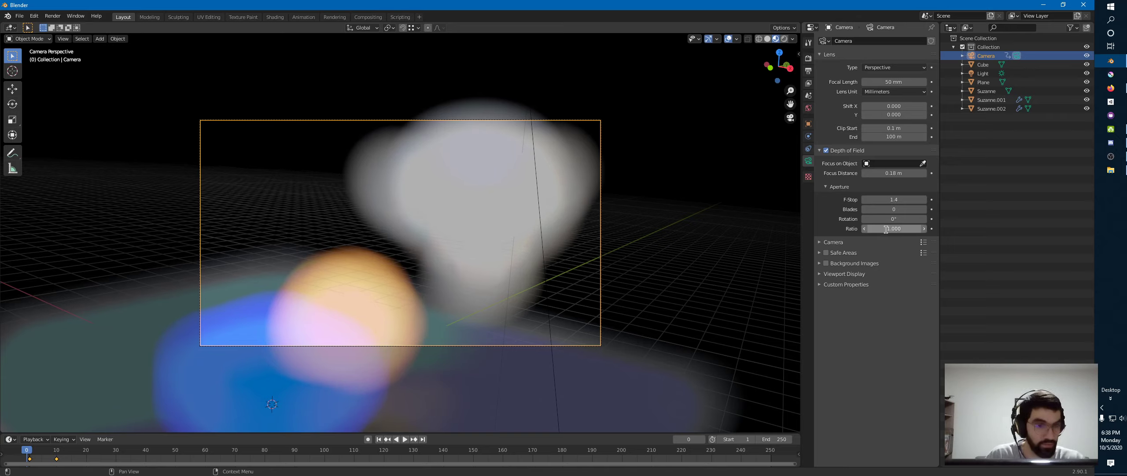
left_click(886, 229)
type("0.5")
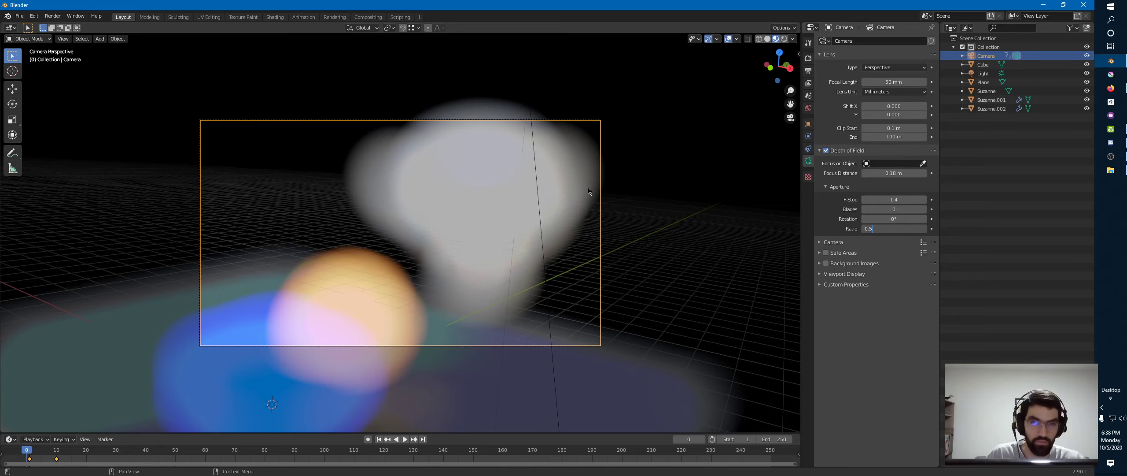
Set the camera's depth-of-field aperture ratio back to 1
type("1")
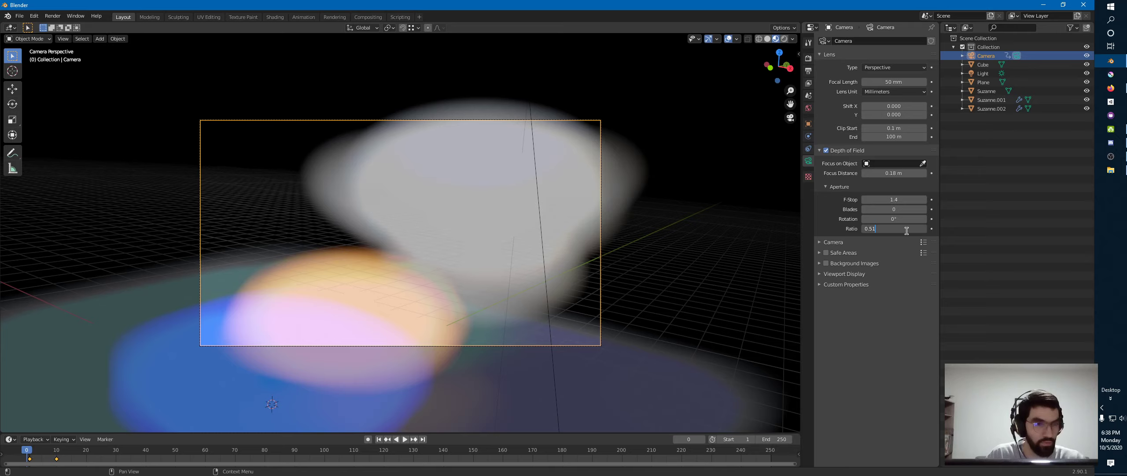
type("1")
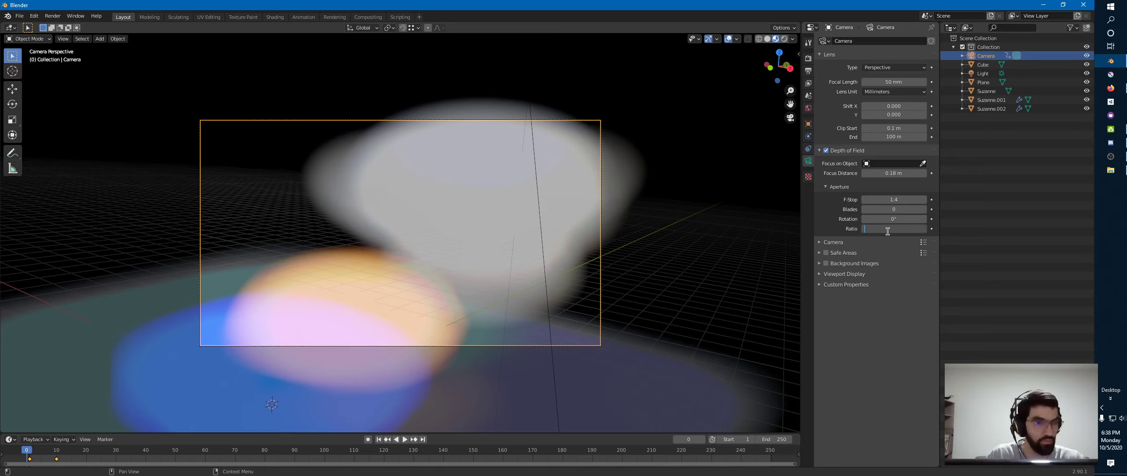
type("1")
key("Return")
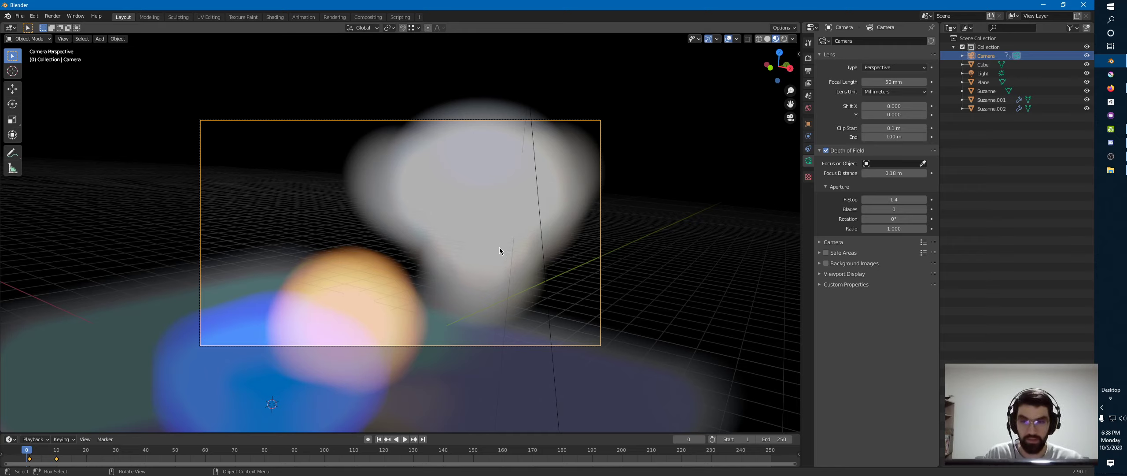
Increase the camera's focus distance slightly and enable the Limits display for the camera in the viewport
left_click_drag(894, 172, 914, 185)
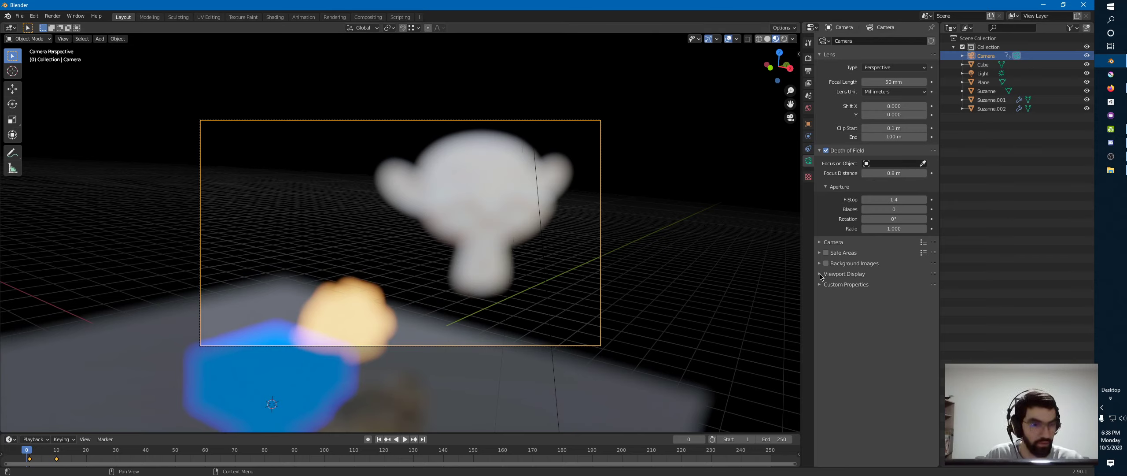
left_click(821, 275)
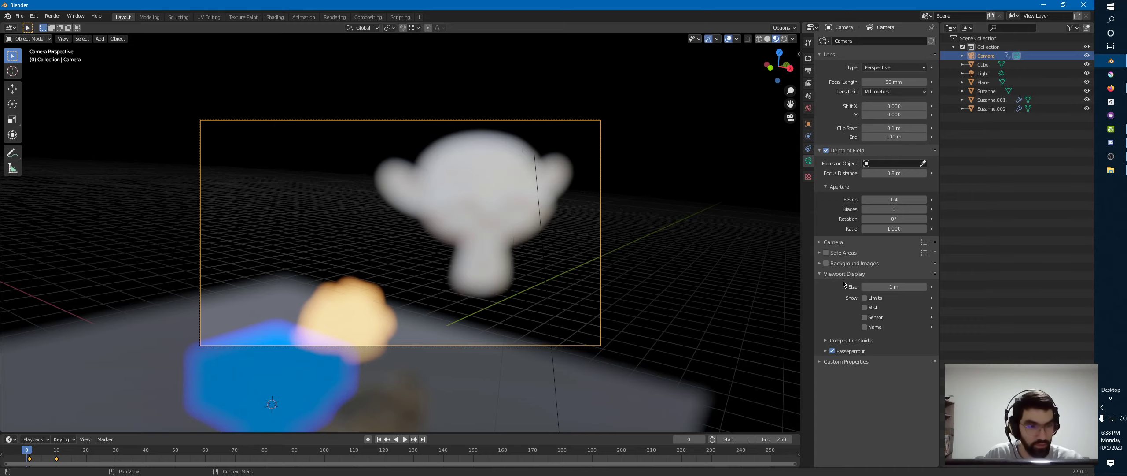
left_click(865, 298)
From outside the camera view, set the focus distance to about 7.4 m so the focus marker reaches the white monkey head
middle_click_drag(463, 212, 566, 222)
middle_click_drag(113, 170, 271, 178)
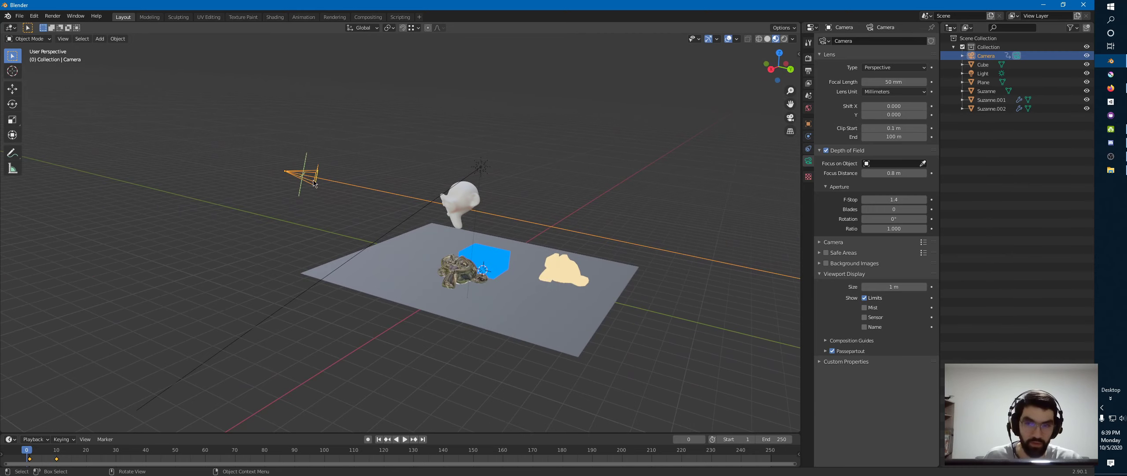
middle_click_drag(348, 187, 347, 145, "ctrl")
middle_click_drag(629, 158, 534, 171, "shift")
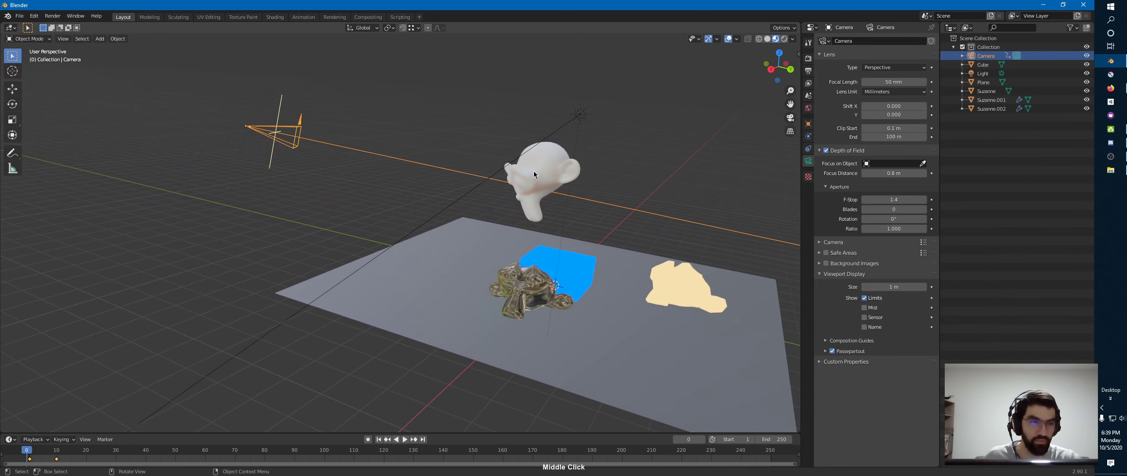
left_click_drag(884, 175, 937, 179)
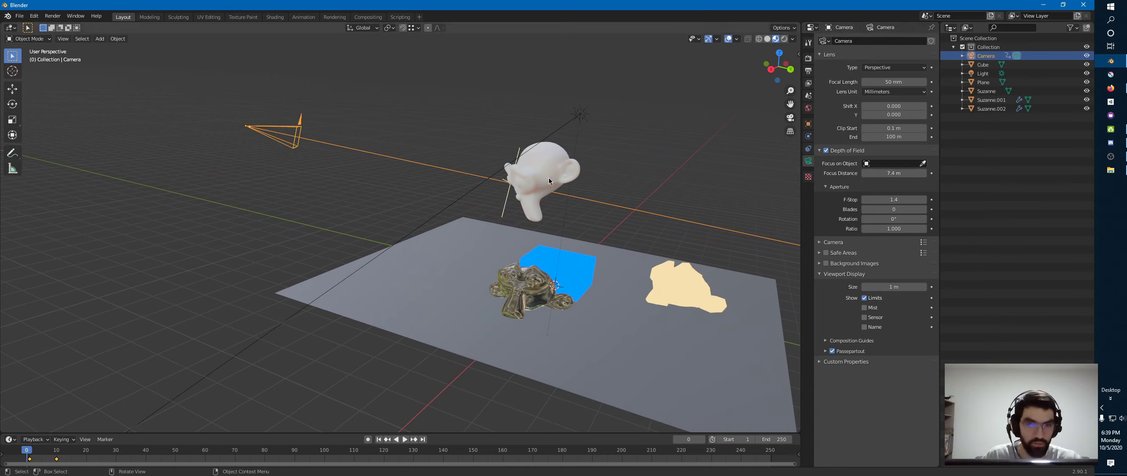
Look through the camera and set the aperture F-Stop to 0.2
key("KP_0")
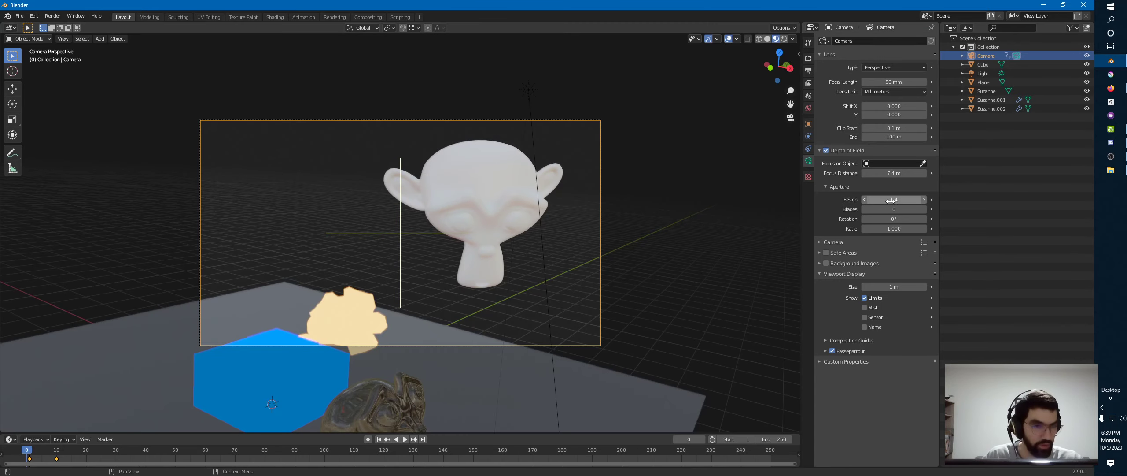
left_click_drag(889, 200, 881, 202)
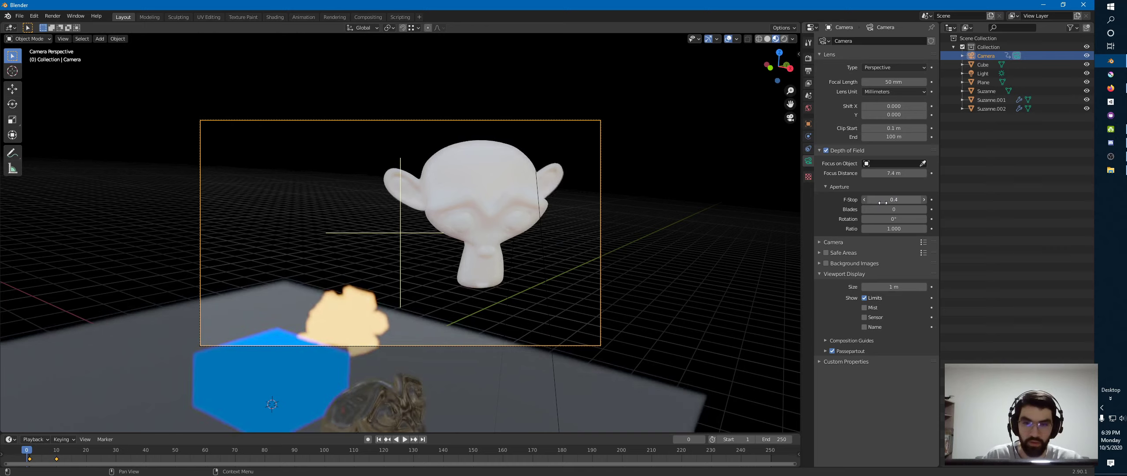
left_click(881, 202)
type("0.2")
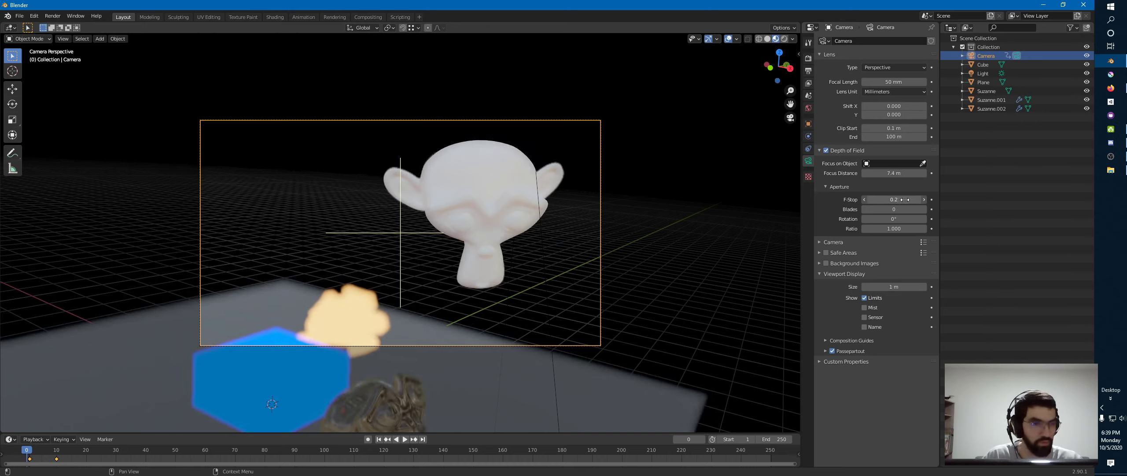
key("Return")
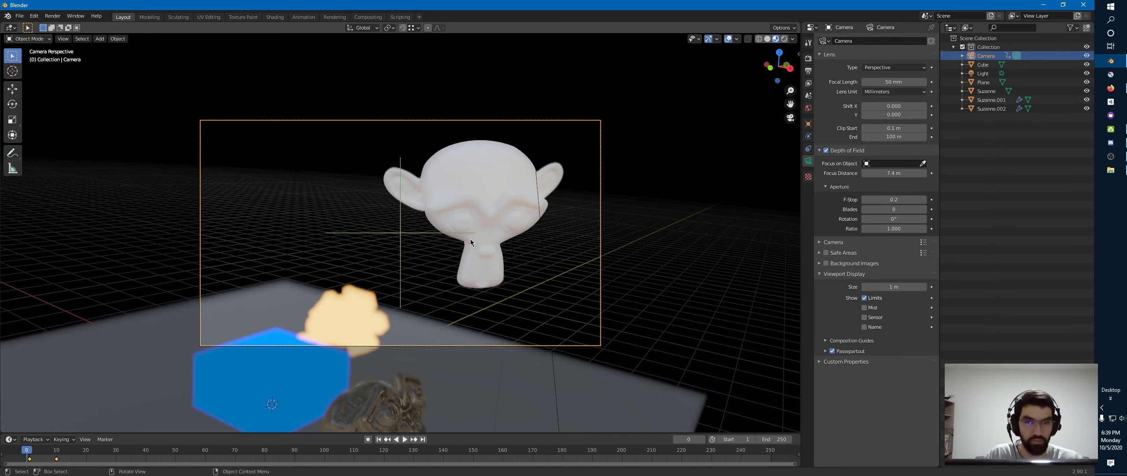
Rotate the camera freely with trackball rotation so that it tilts down toward the reflective monkey head
key("r")
key("r")
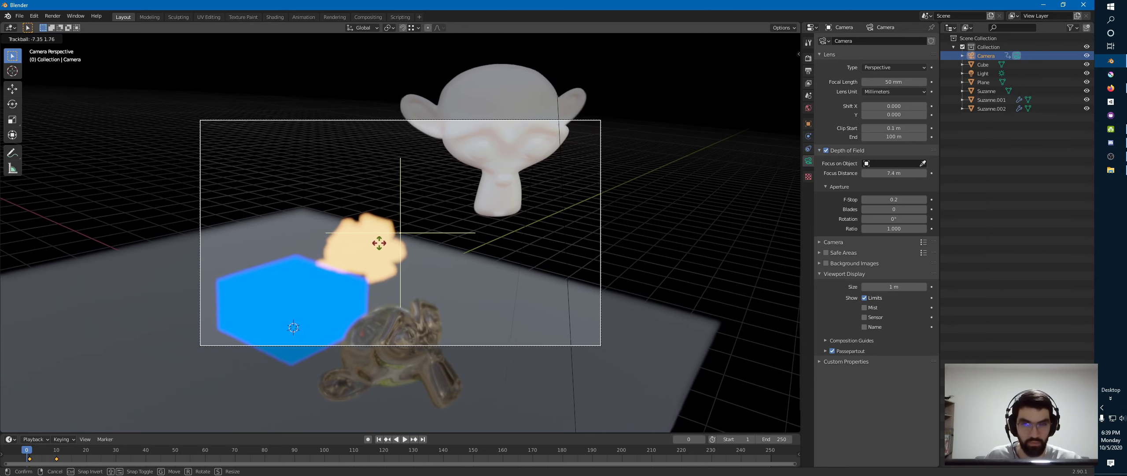
left_click(391, 271)
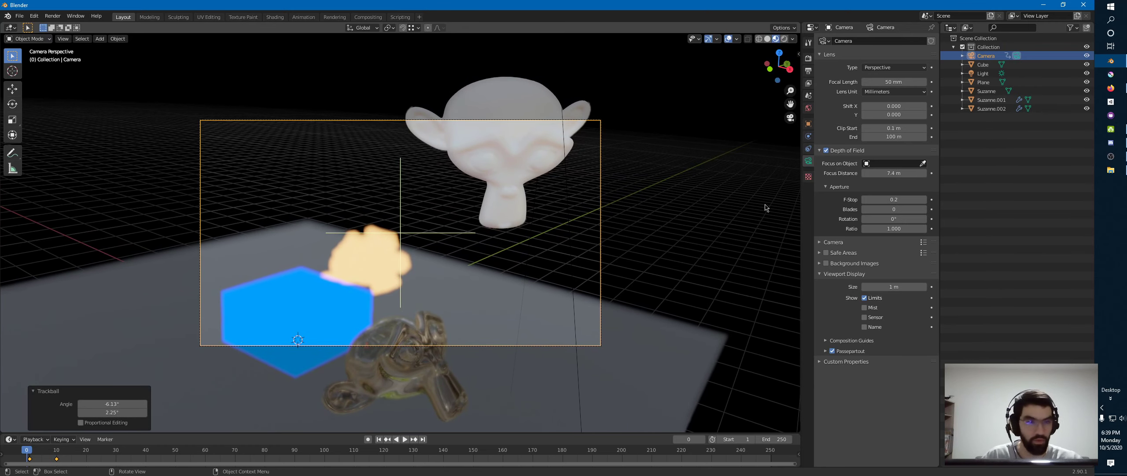
Pick the reflective monkey head, Suzanne.002, in the scene as the camera's depth-of-field focus object
middle_click_drag(401, 272, 527, 222)
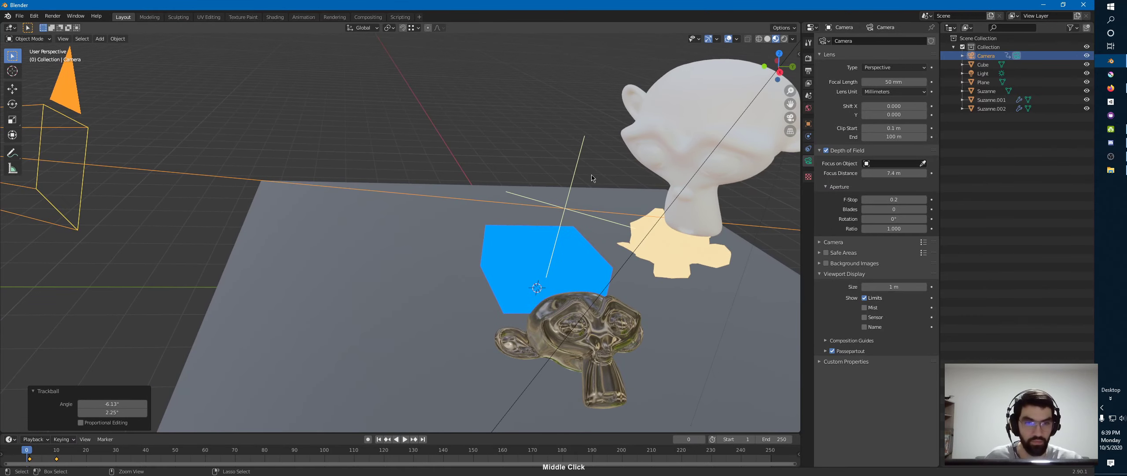
middle_click_drag(592, 175, 525, 185, "ctrl")
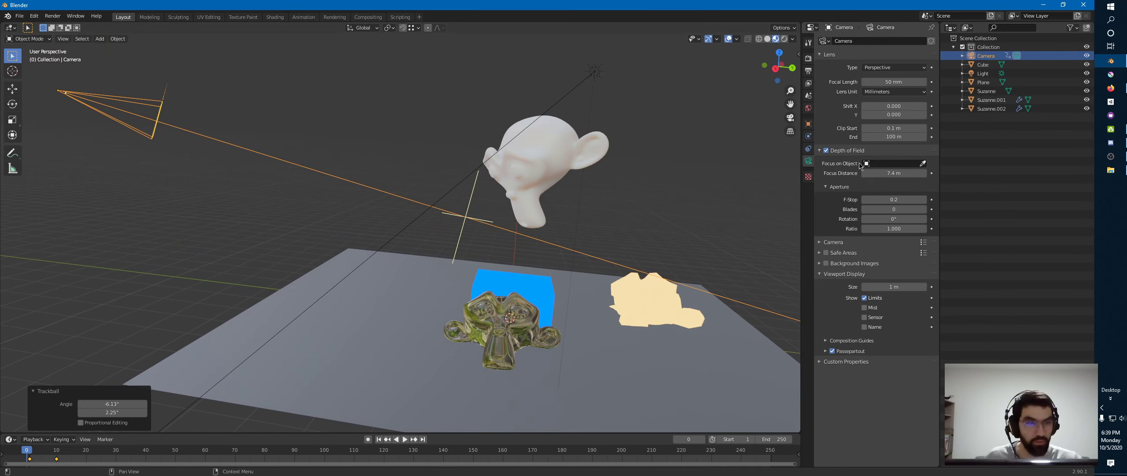
left_click(887, 164)
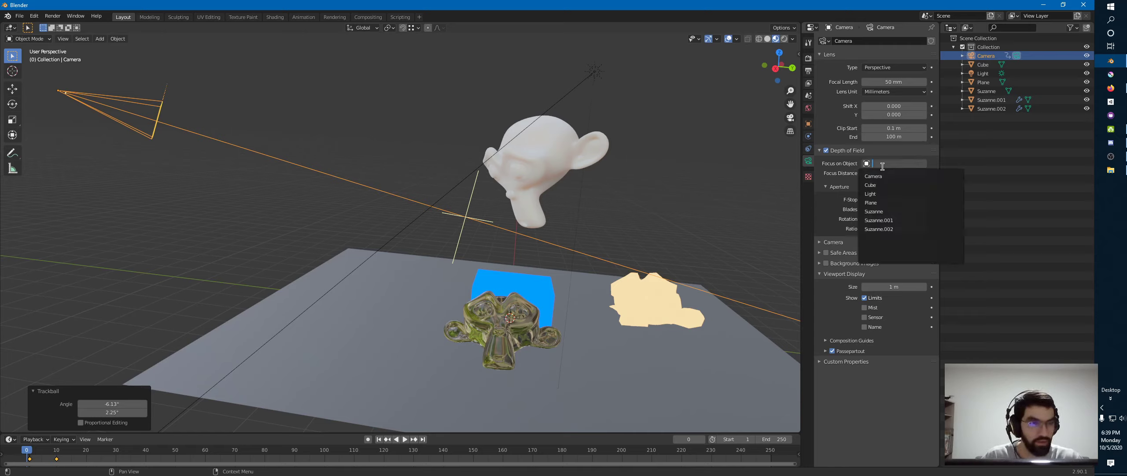
key("Escape")
left_click(923, 164)
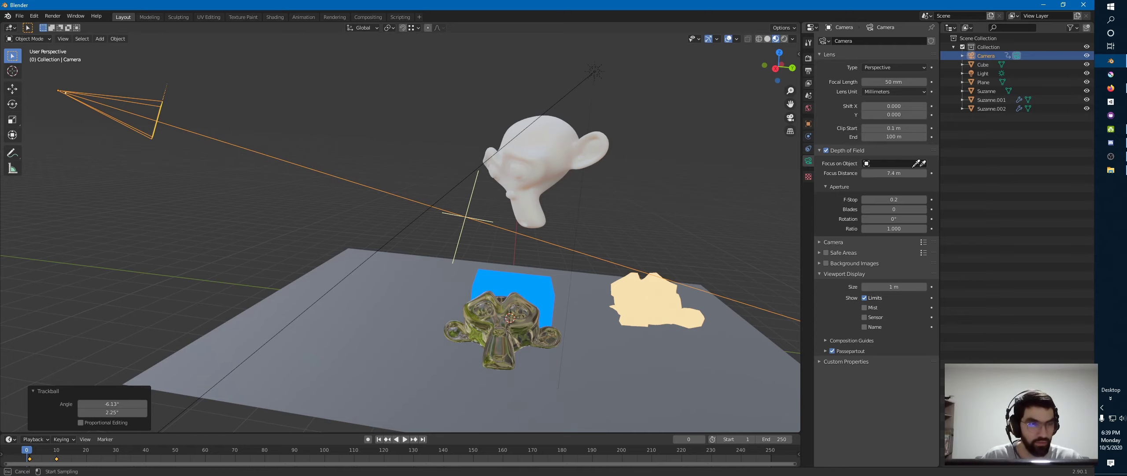
left_click(499, 312)
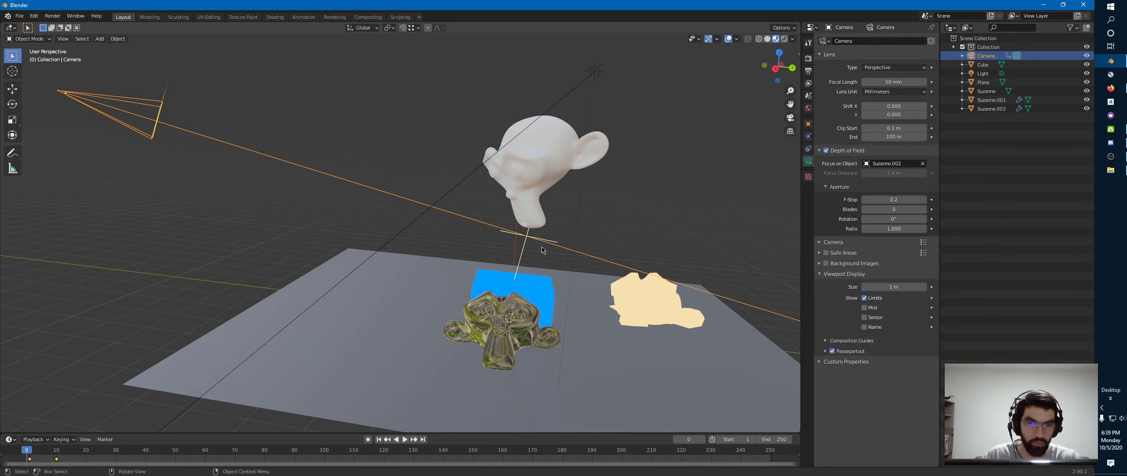
In camera view, move the reflective monkey head horizontally by about -0.07 m in X and 0.26 m in Y
key("KP_0")
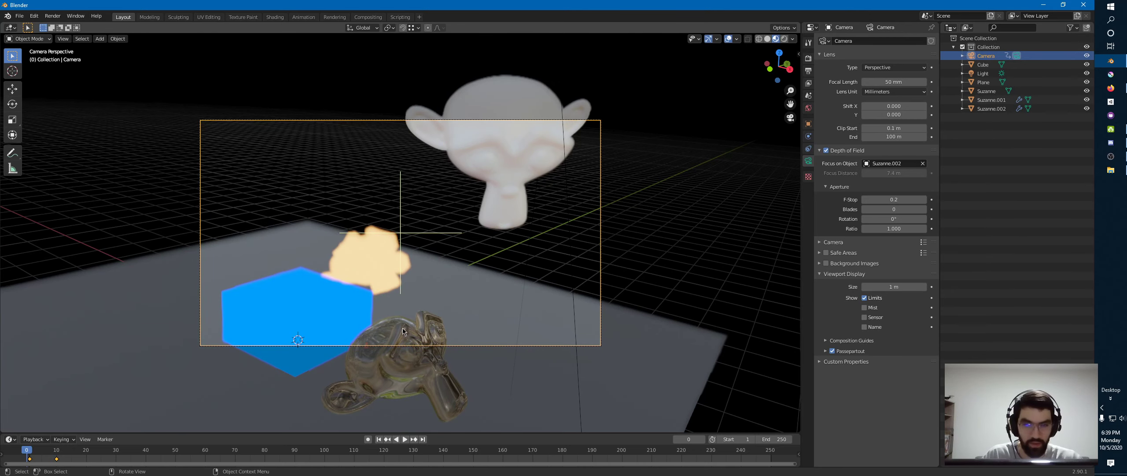
left_click(410, 339)
key("g")
key("shift+z")
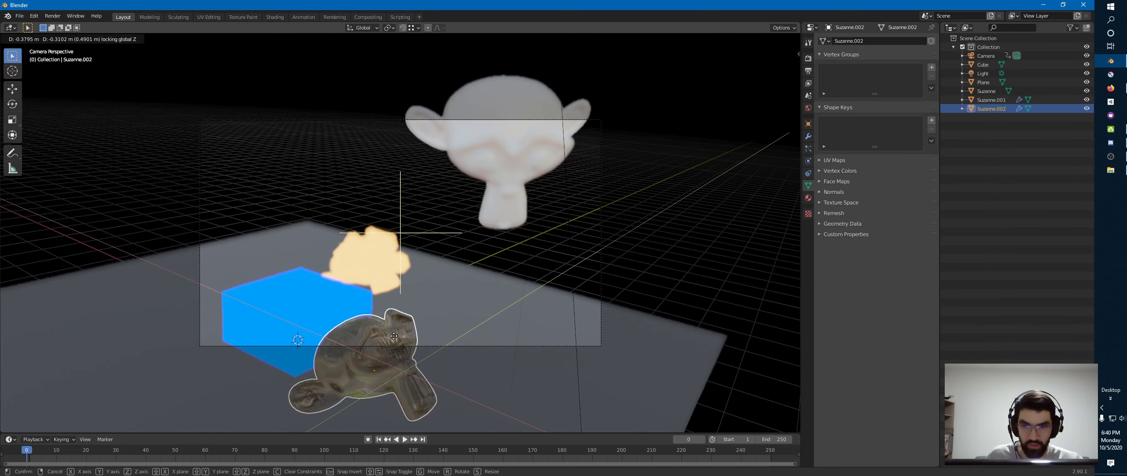
left_click(428, 341)
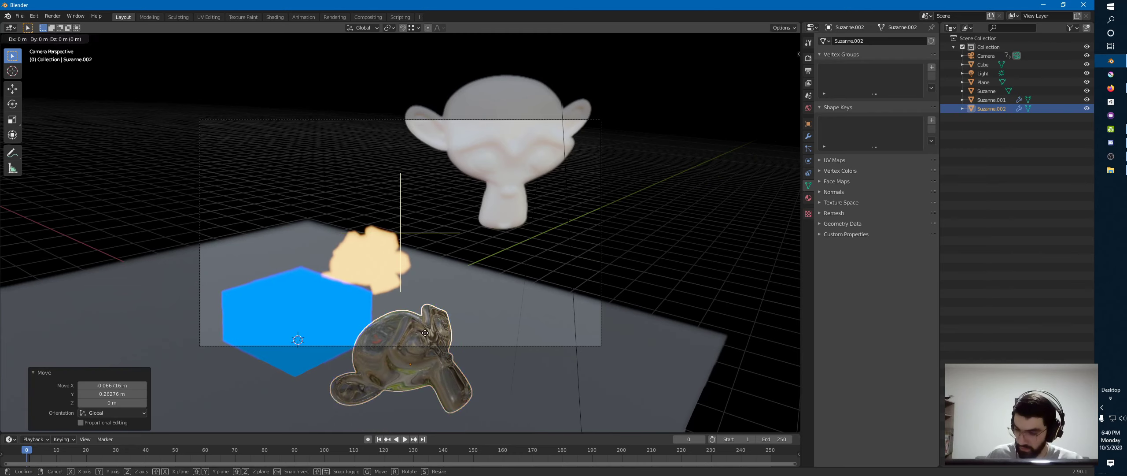
Raise the reflective monkey head about 1.49 m, and shift it horizontally by about -0.39 m in X and -0.22 m in Y
key("g")
key("z")
left_click(443, 246)
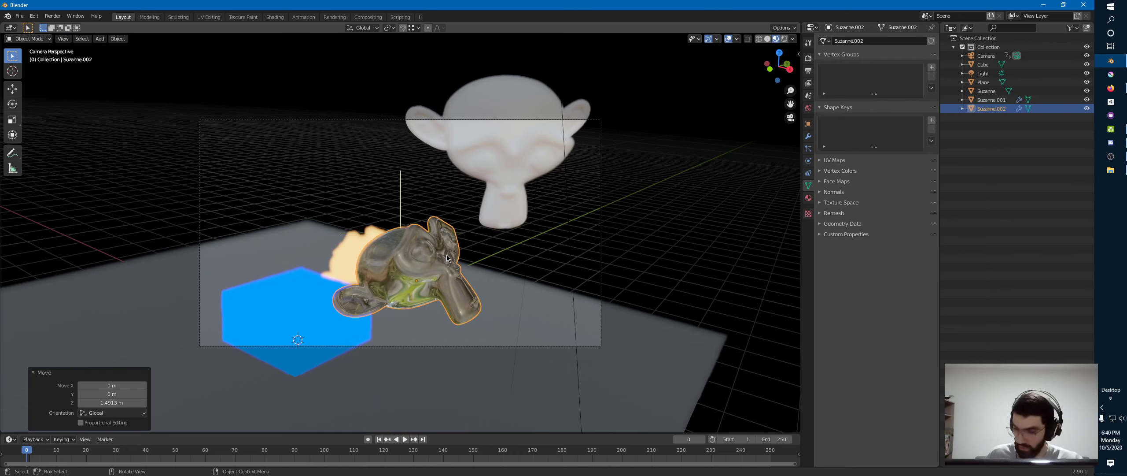
key("g")
key("shift+z")
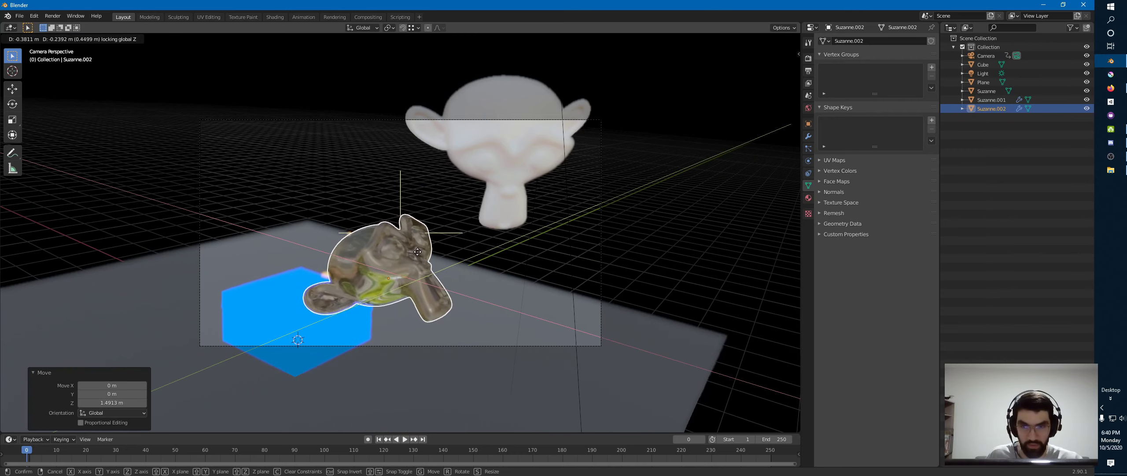
left_click(418, 252)
middle_click_drag(418, 251, 414, 242)
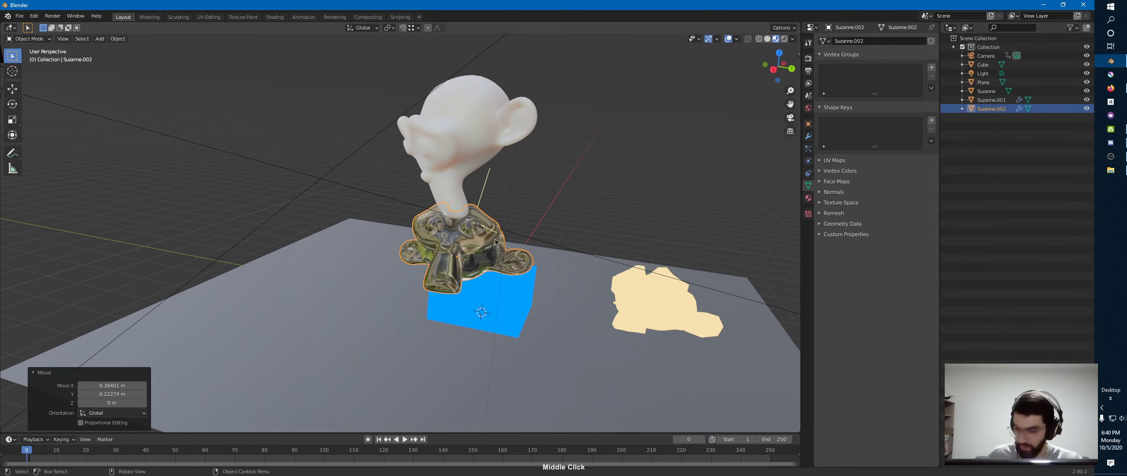
key("g")
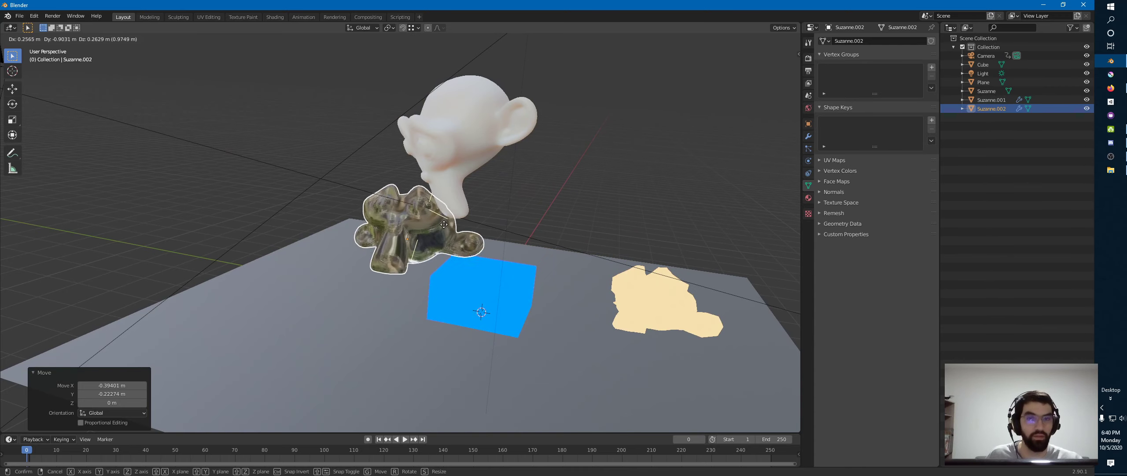
right_click(445, 226)
middle_click_drag(447, 251, 422, 232)
key("KP_0")
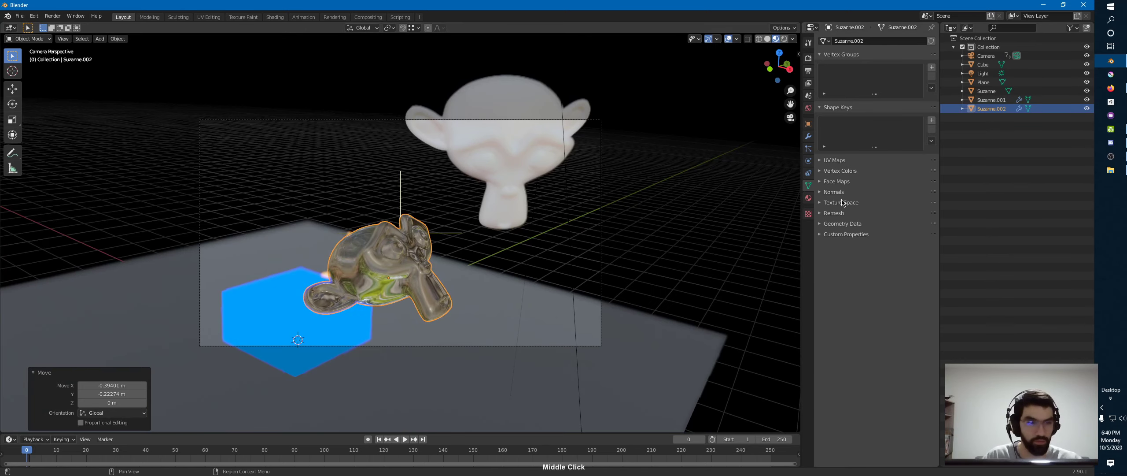
Select the camera and examine the Volumetrics and Performance sections of the scene's render settings
left_click(600, 169)
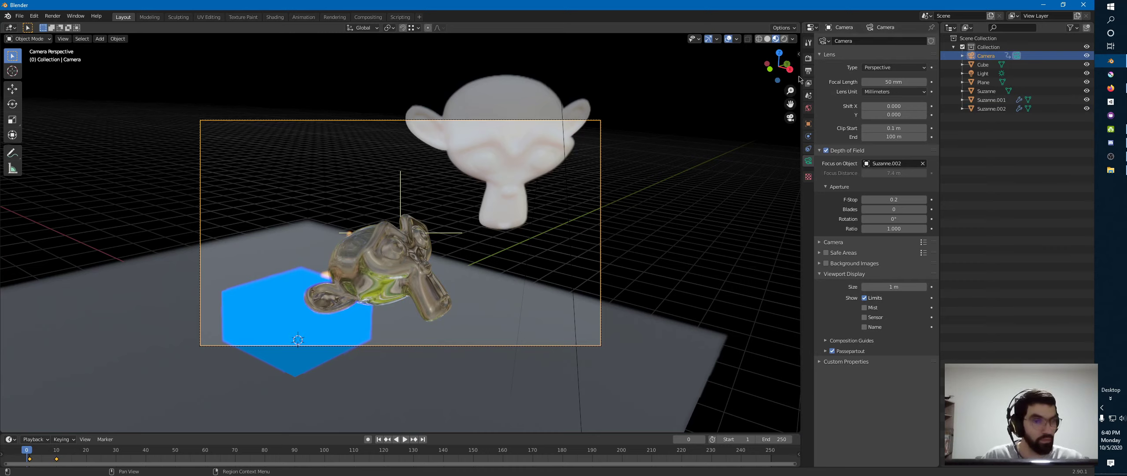
left_click(808, 58)
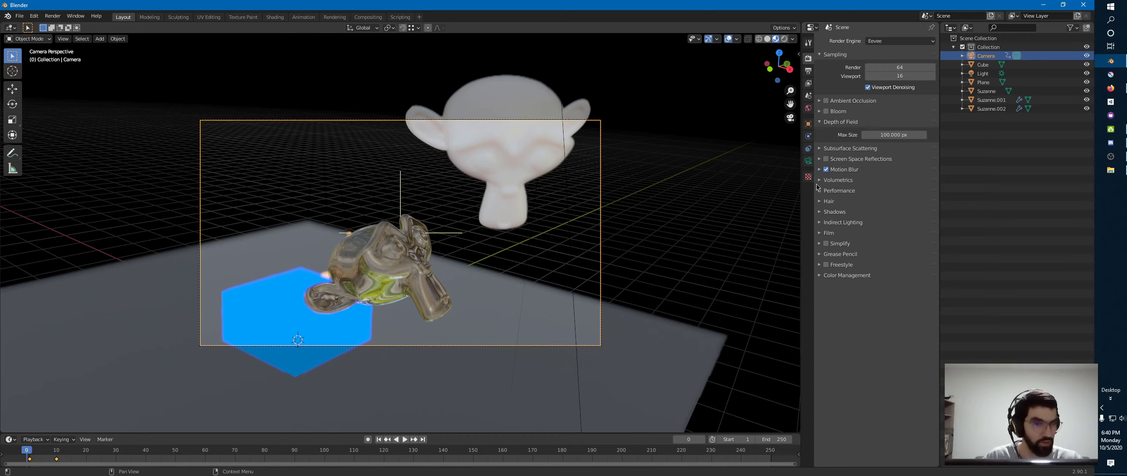
left_click(823, 180)
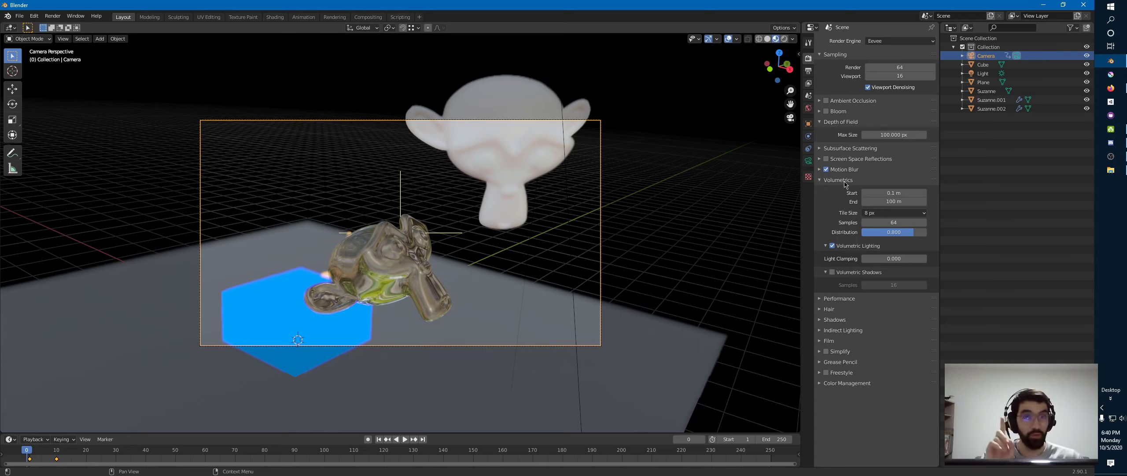
left_click(820, 180)
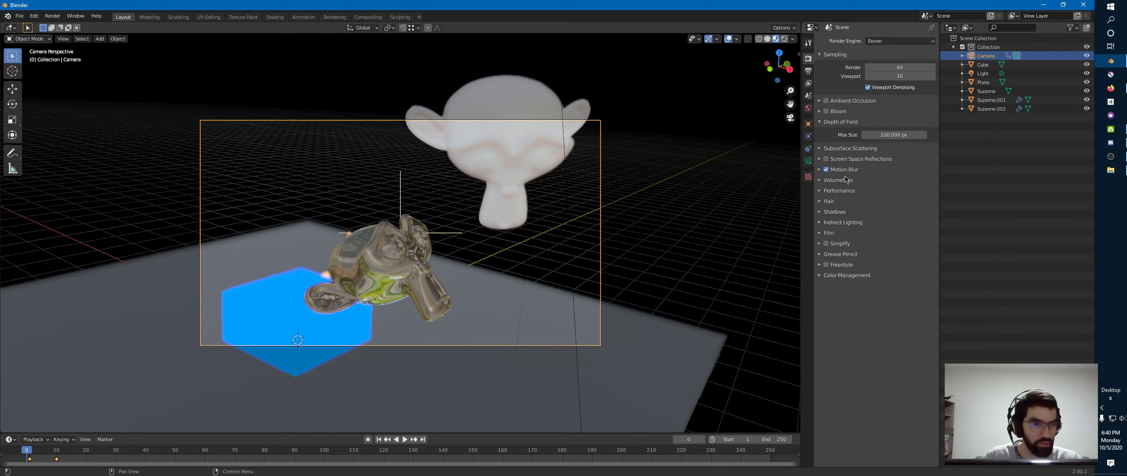
left_click(823, 191)
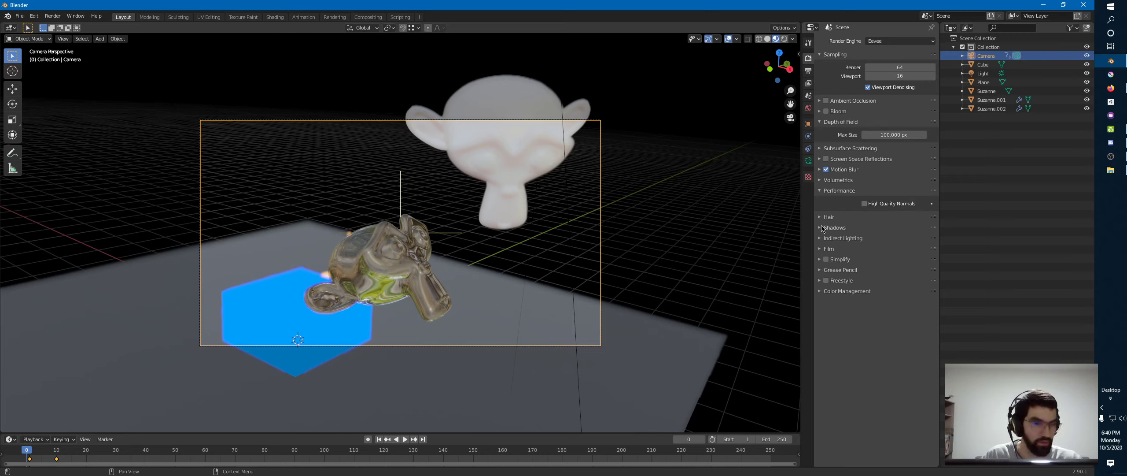
left_click(823, 191)
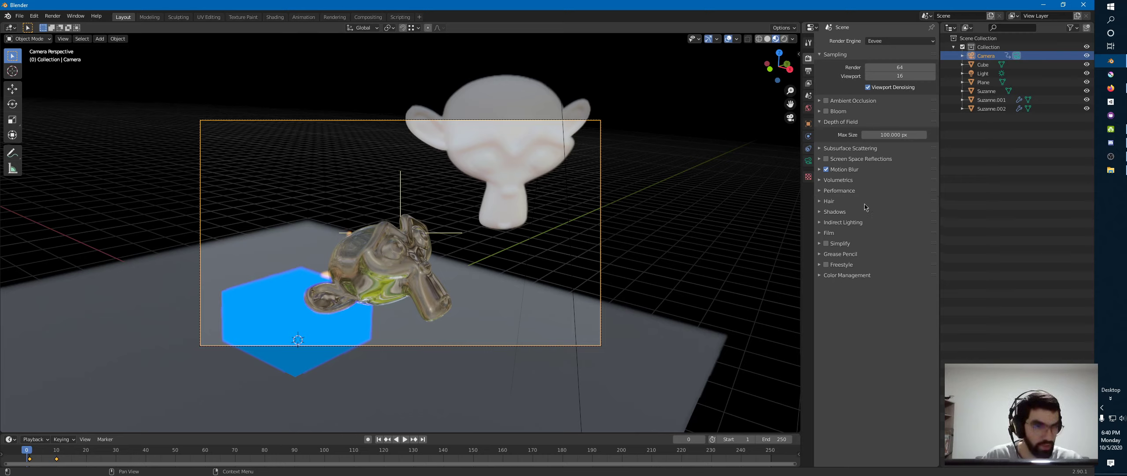
Expand the Shadows render settings, leave the camera view, and enable Ambient Occlusion and Bloom
left_click(820, 212)
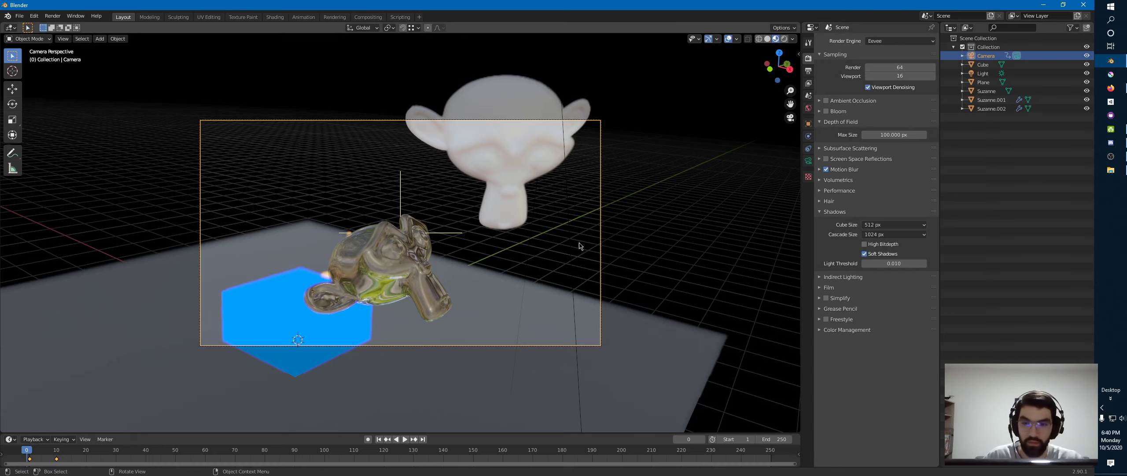
middle_click_drag(583, 245, 559, 185)
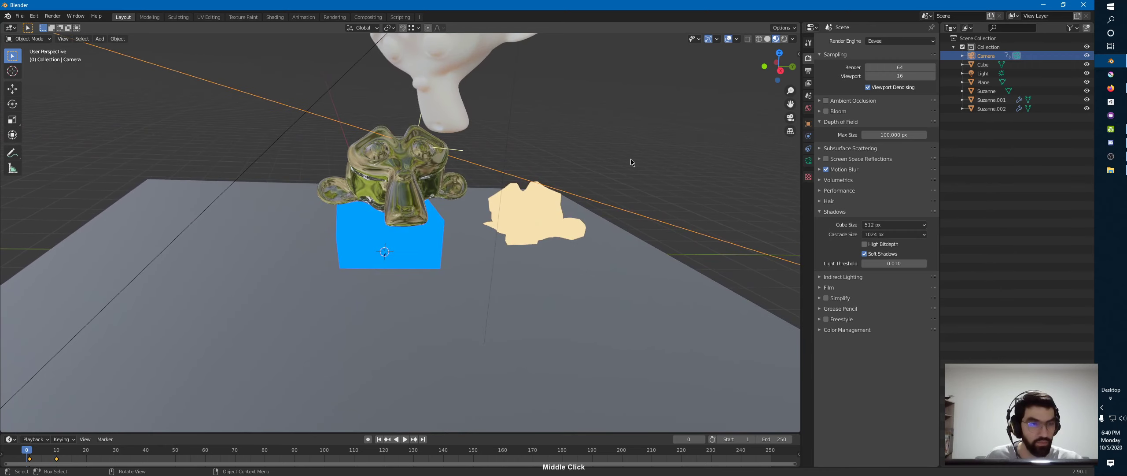
left_click(827, 101)
left_click(826, 112)
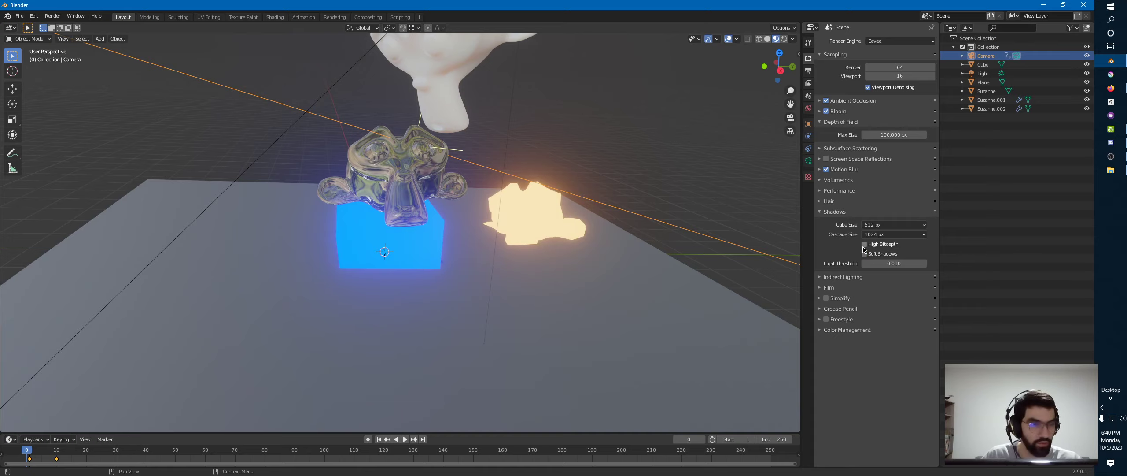
Select the light and rotate it 120° in the top view
middle_click_drag(657, 314, 397, 140)
left_click(357, 129)
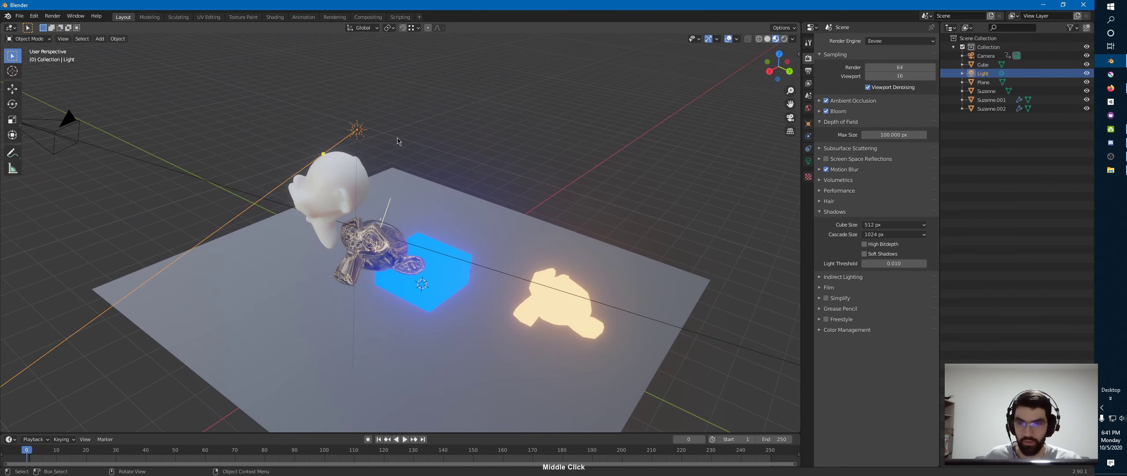
key("r")
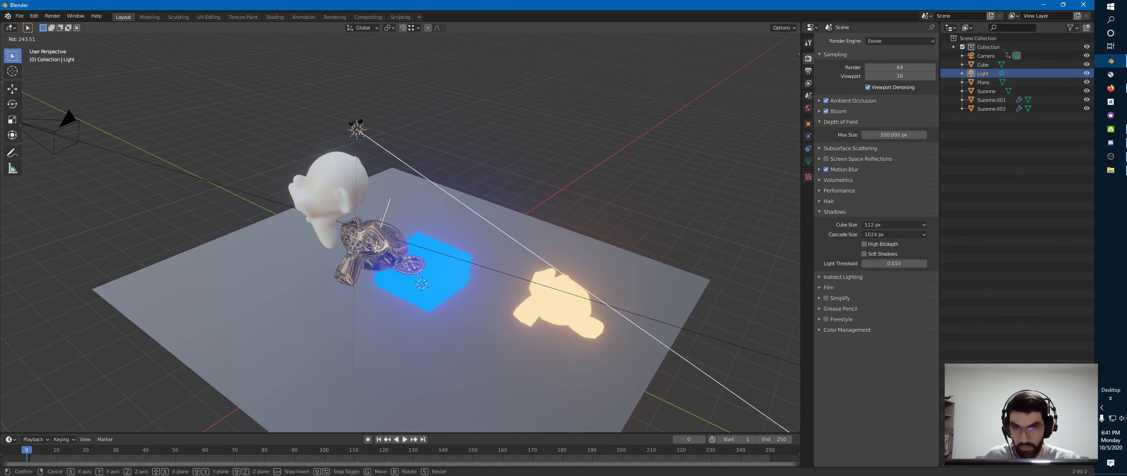
right_click(382, 137)
key("KP_7")
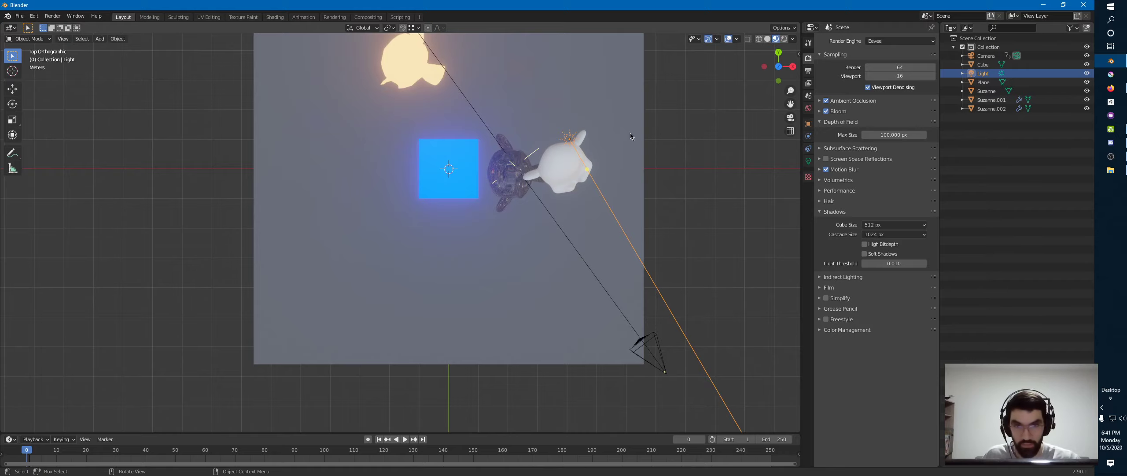
key("r")
left_click(524, 189)
Lower the light about 1.47 m, and shift it horizontally by about 0.96 m in X and -3.47 m in Y
middle_click_drag(544, 188, 583, 150)
key("g")
key("z")
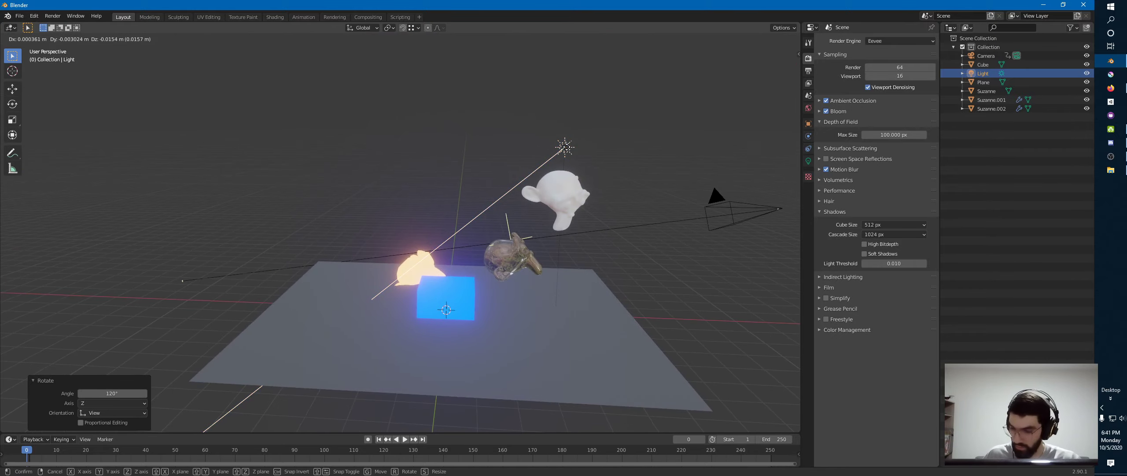
left_click(570, 189)
key("g")
key("shift+z")
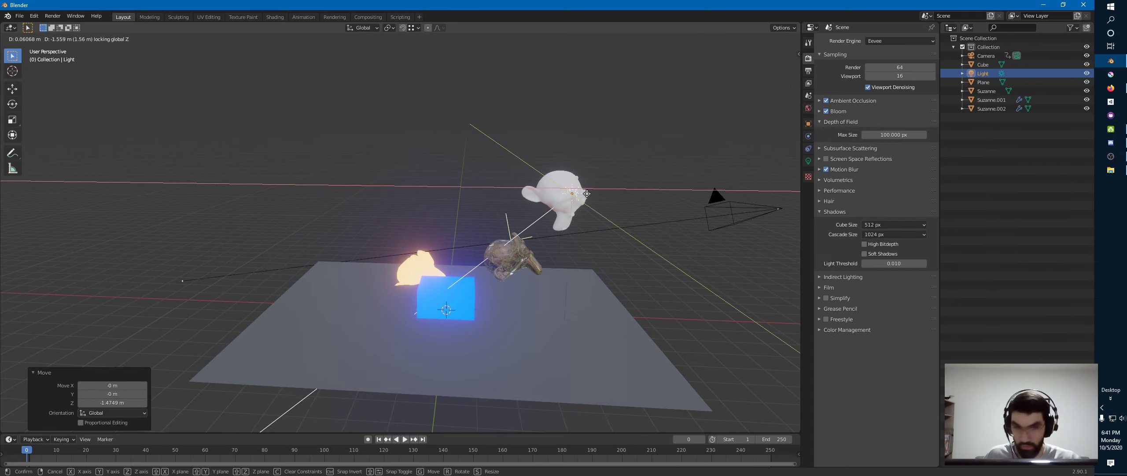
left_click(625, 202)
Lower the reflective monkey head about 1.69 m toward the plane
middle_click_drag(625, 201, 554, 204)
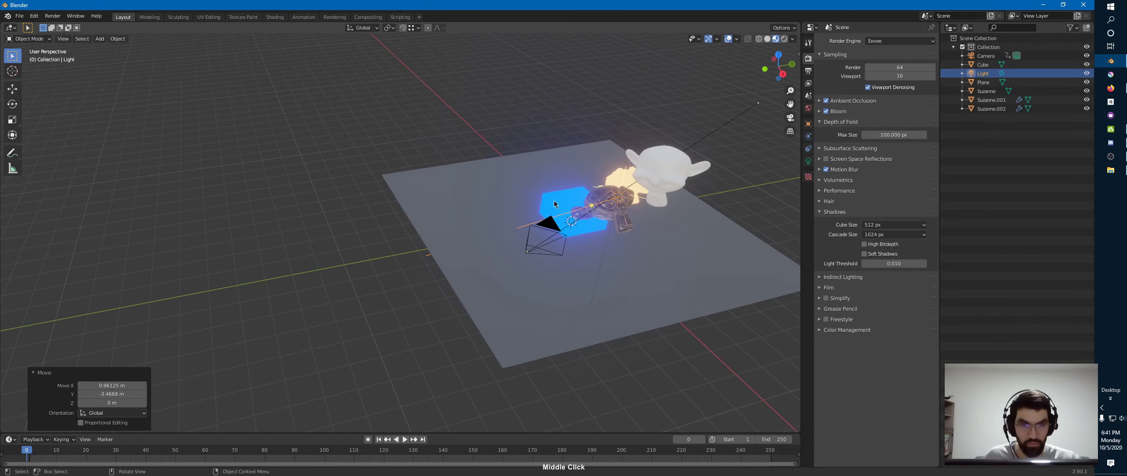
left_click(622, 219)
key("g")
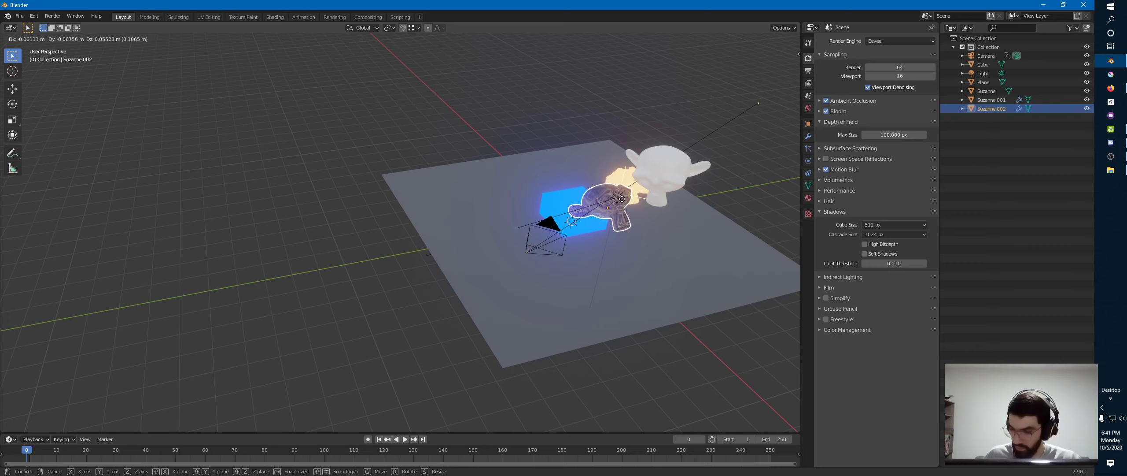
key("z")
left_click(613, 236)
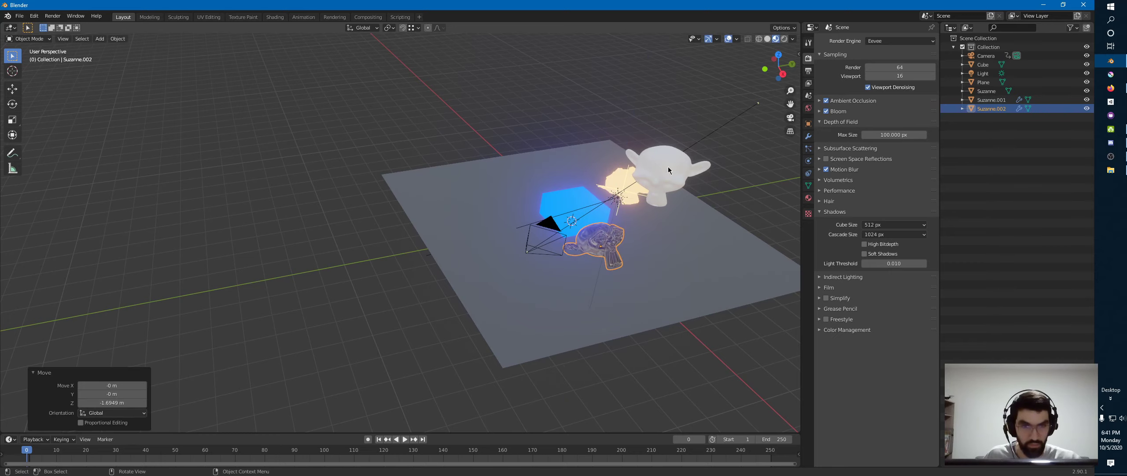
Lower the white monkey head about 3.99 m, and shift it horizontally by about -1.84 m in X and 3.16 m in Y
left_click(668, 169)
key("g")
key("z")
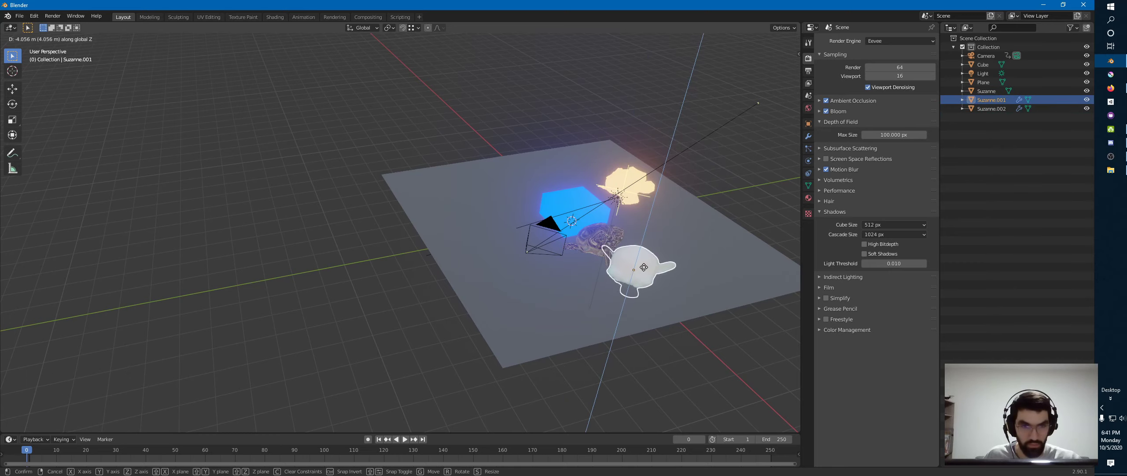
left_click(652, 249)
key("g")
key("shift+z")
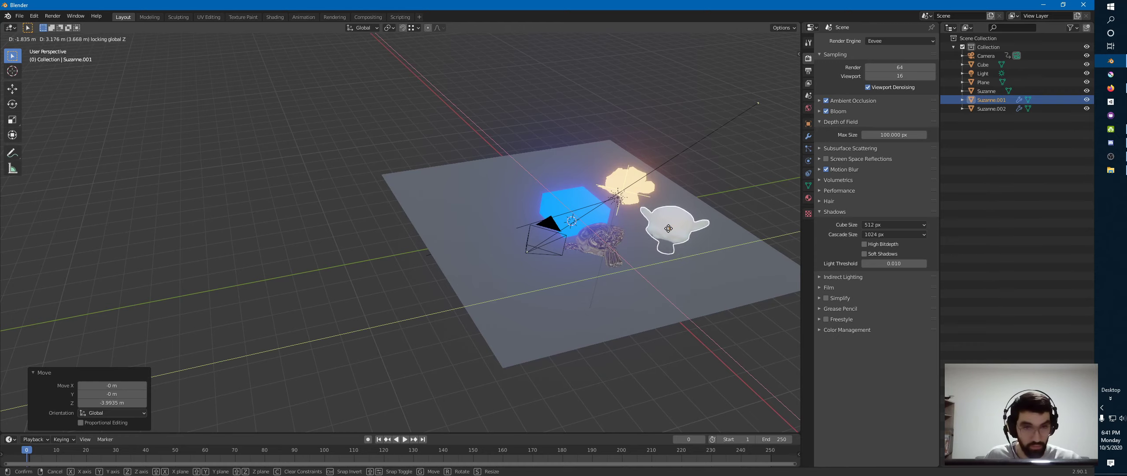
left_click(669, 225)
Move the white monkey head by about -0.13 m in X, 0.13 m in Y and 0.24 m in Z, and rotate it freely
middle_click_drag(669, 226, 516, 220)
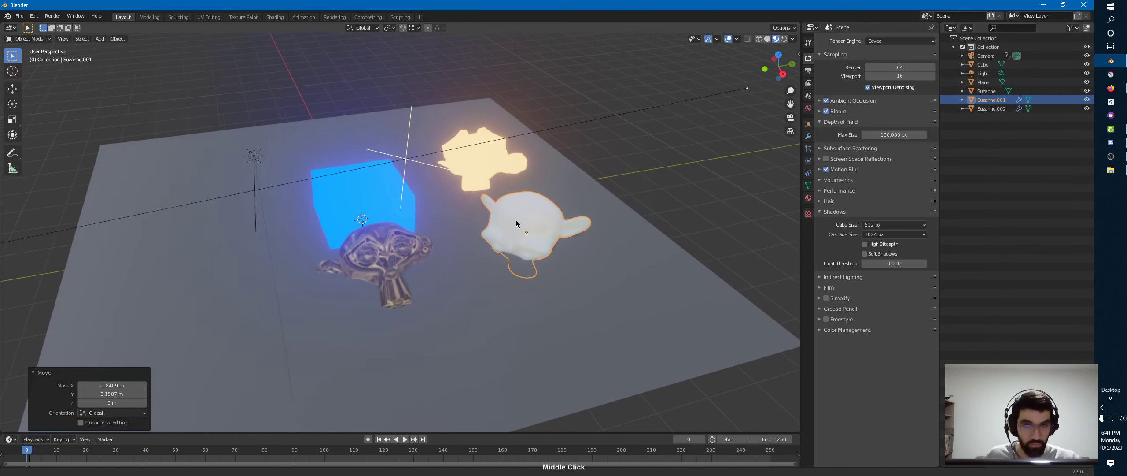
left_click(241, 151)
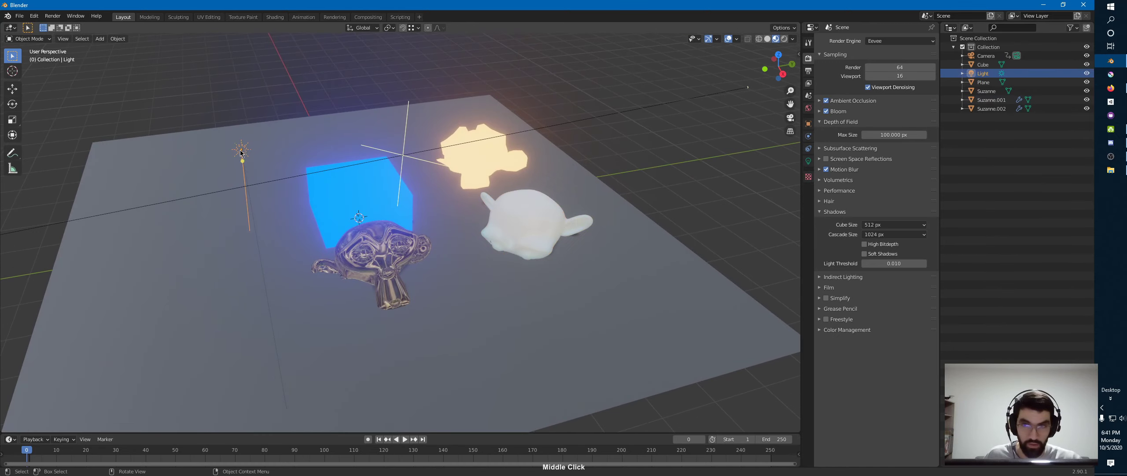
left_click(532, 217)
key("g")
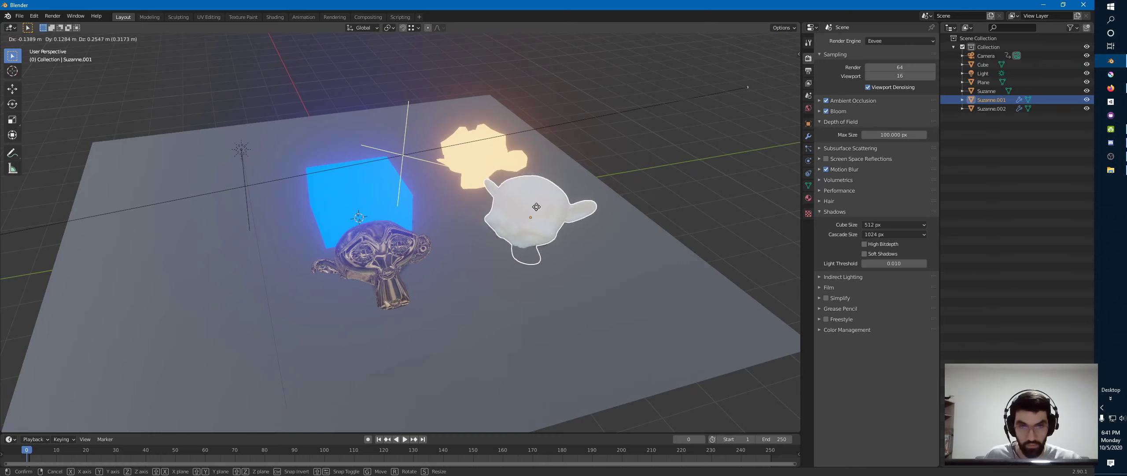
left_click(536, 207)
key("r")
key("r")
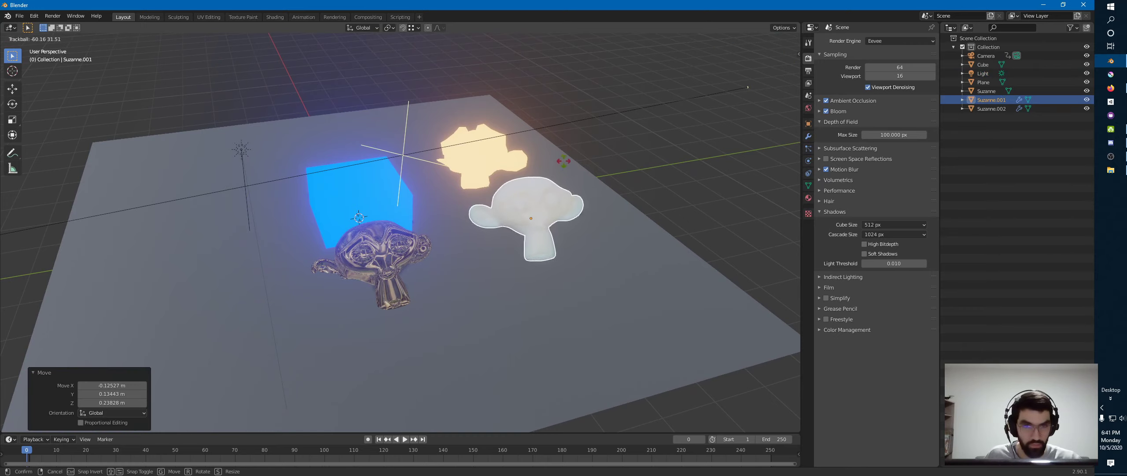
left_click(565, 162)
Select the sun light and examine the Shadow section of its light settings
middle_click_drag(601, 219, 640, 213)
left_click(578, 163)
left_click(808, 161)
left_click(821, 139)
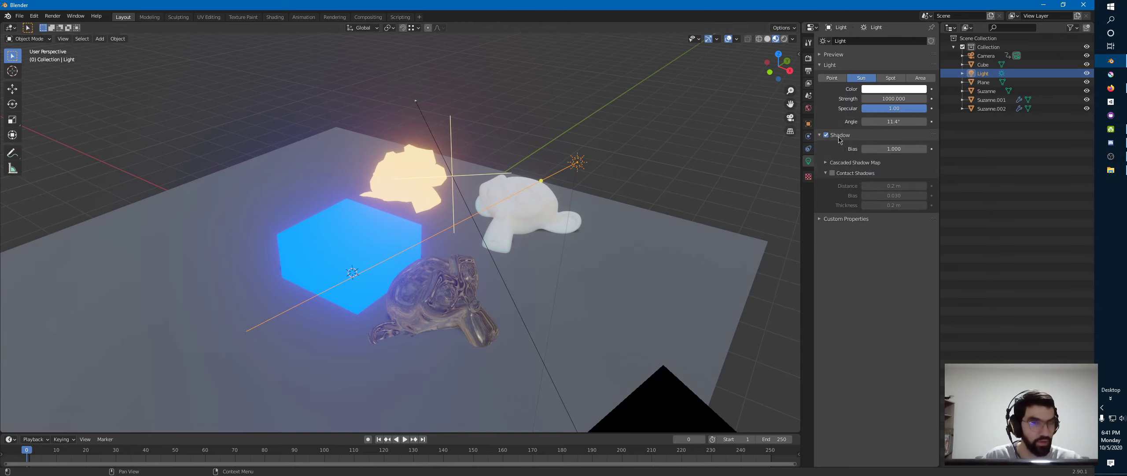
left_click(828, 139)
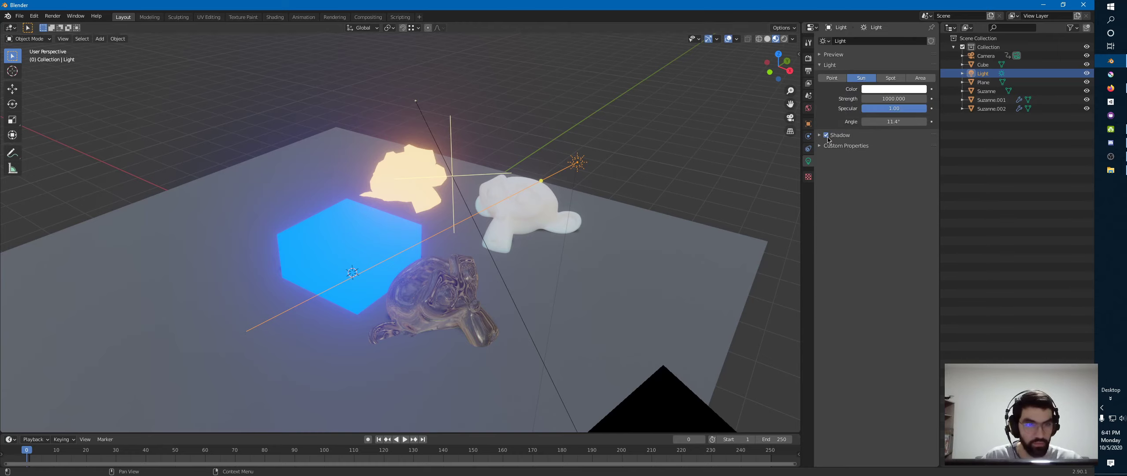
Deselect the light and turn on Scene Lights and Scene World for the viewport shading
left_click(791, 49)
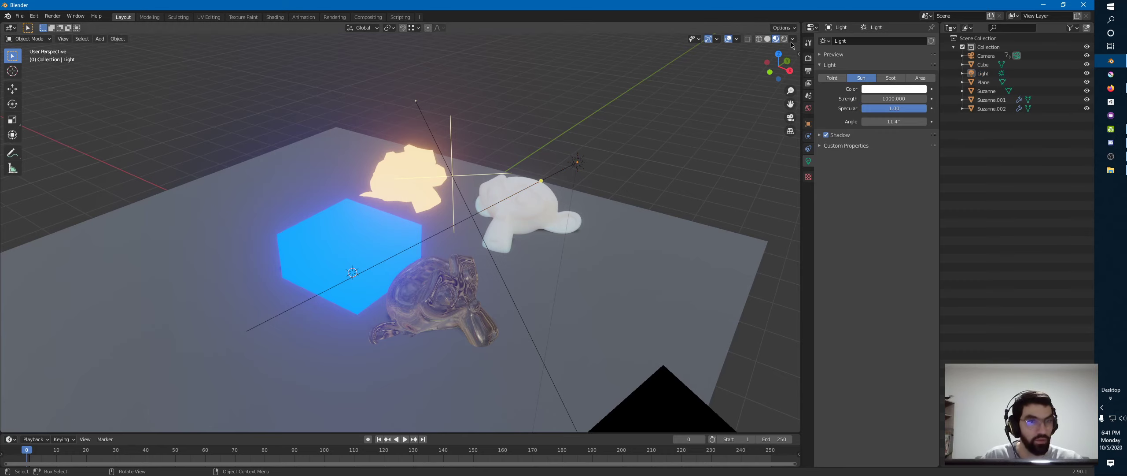
left_click(792, 39)
left_click(742, 83)
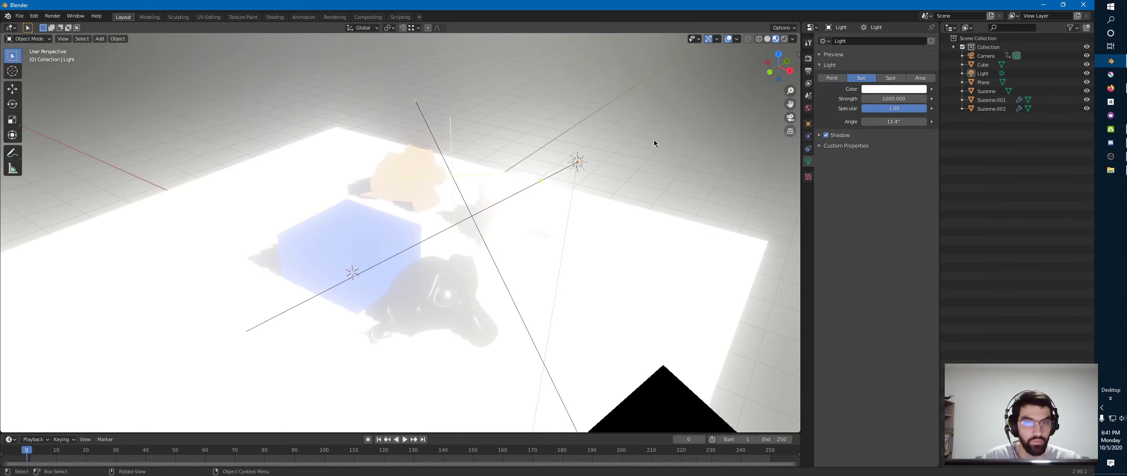
middle_click_drag(654, 139, 546, 176)
Turn off Scene World and Scene Lights in the viewport shading options
left_click(793, 39)
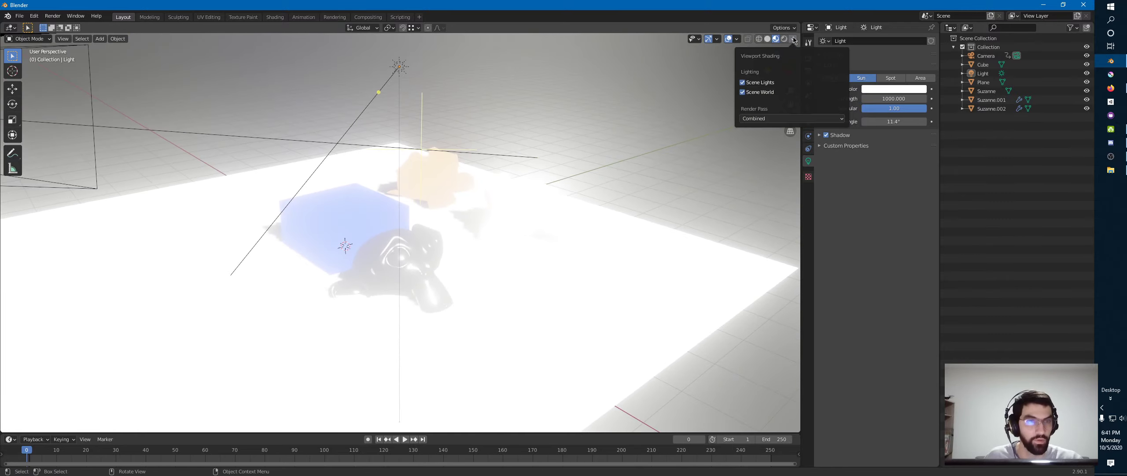
left_click(742, 91)
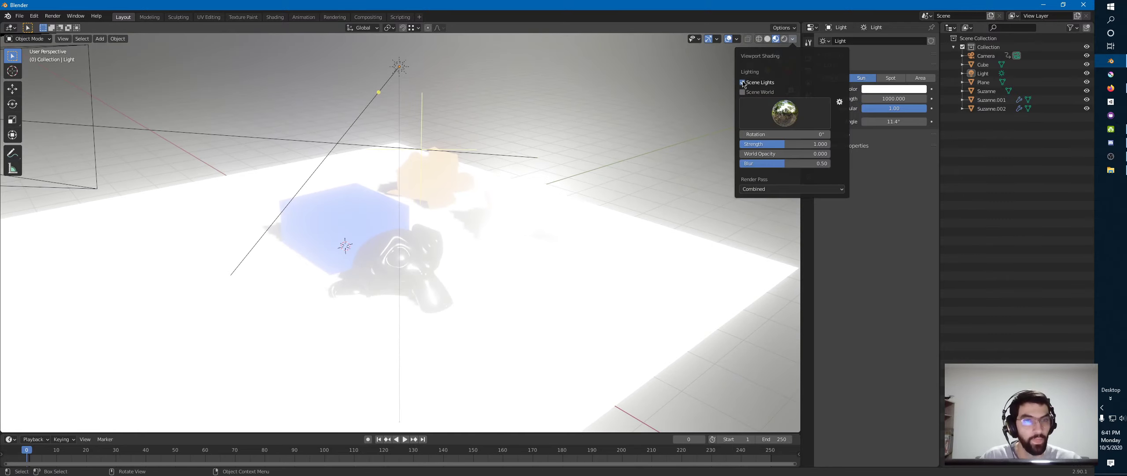
left_click(743, 83)
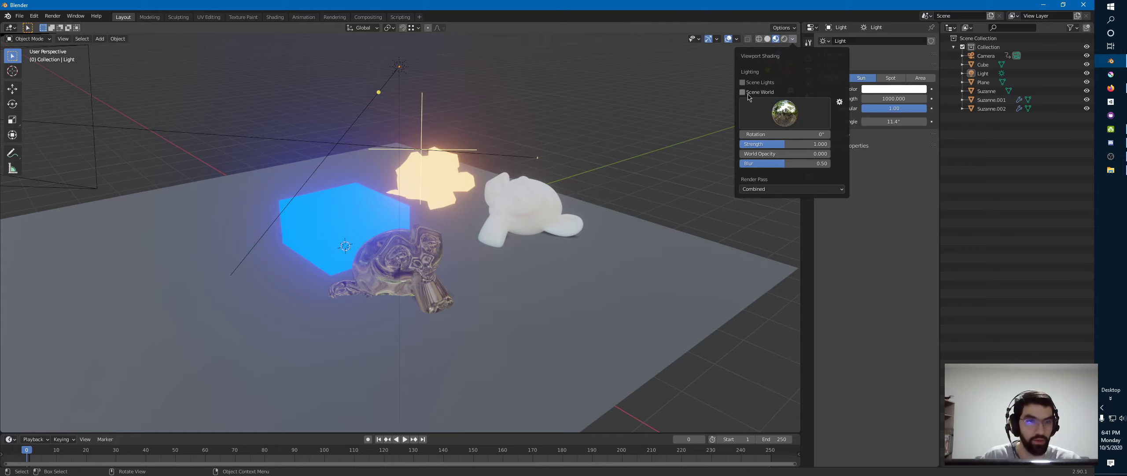
Look at the available studio HDRIs for viewport shading, and turn Scene Lights and Scene World back on
middle_click_drag(357, 139, 508, 136)
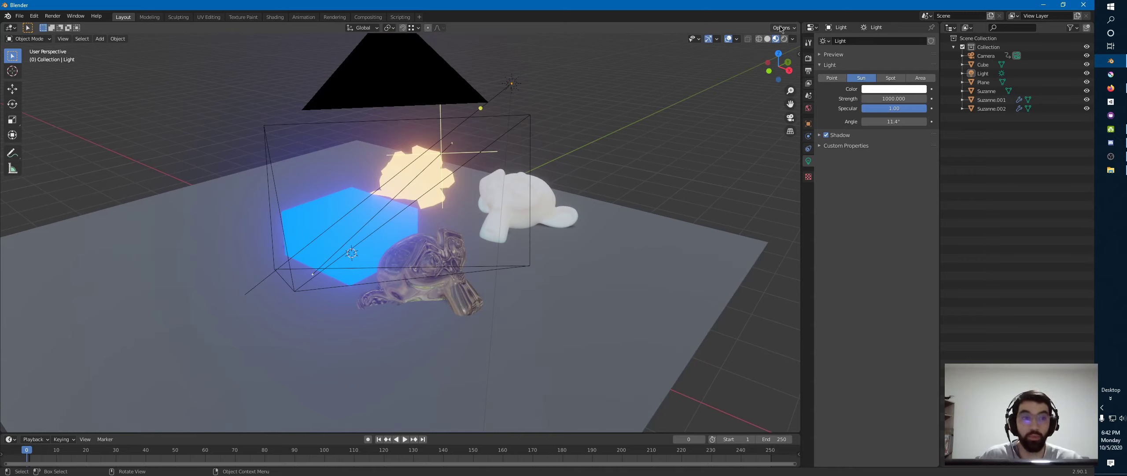
left_click(793, 38)
left_click(769, 124)
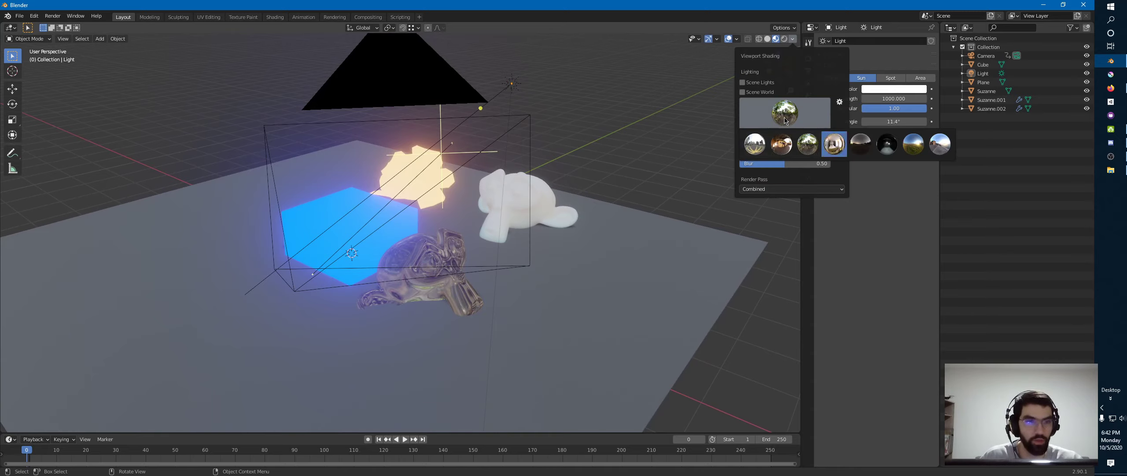
left_click(743, 82)
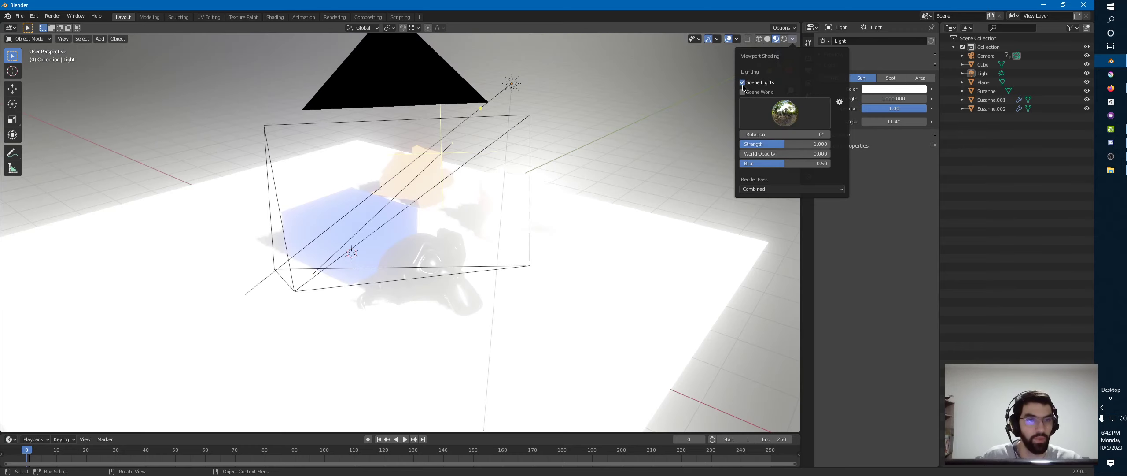
left_click(744, 91)
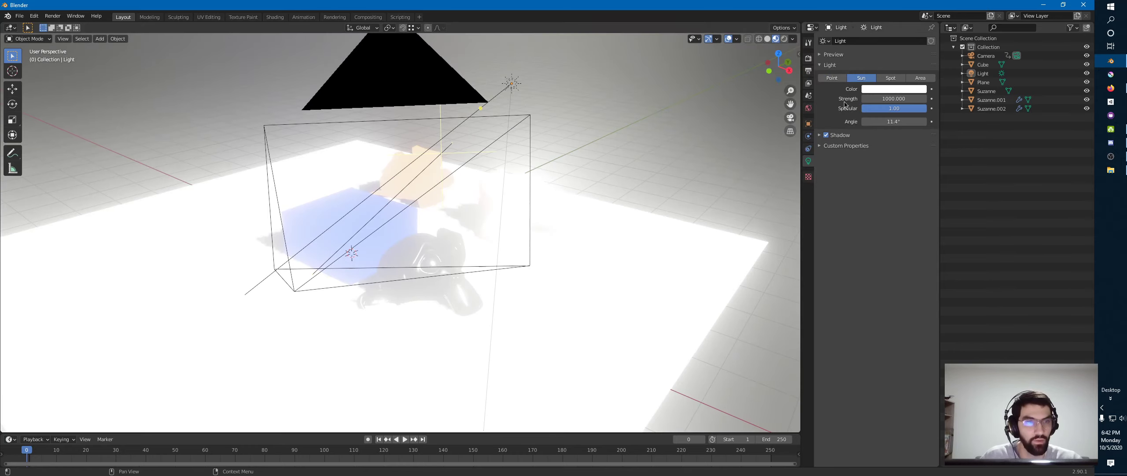
Set the world background's strength to 1.000 and its color to black
left_click(808, 108)
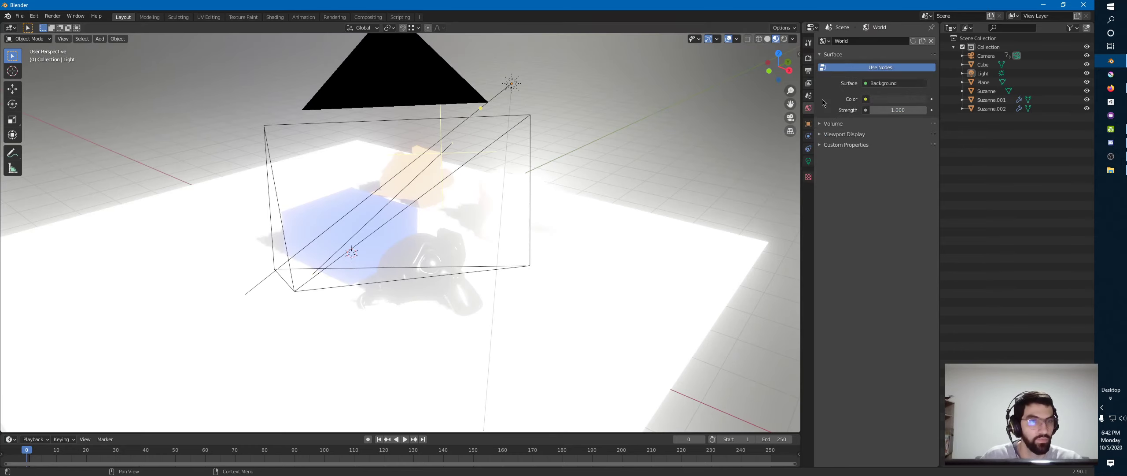
left_click_drag(898, 110, 872, 109)
left_click(895, 110)
type("1.3")
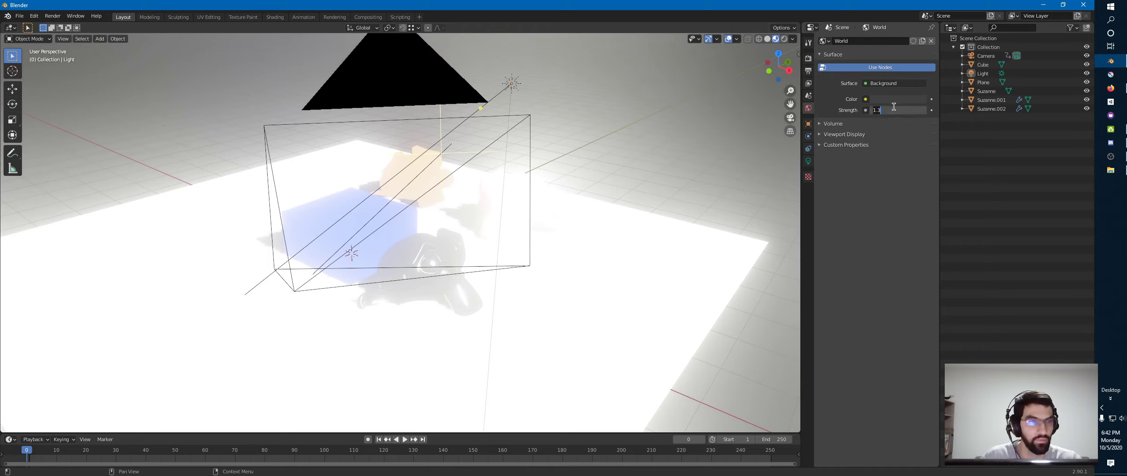
key("Return")
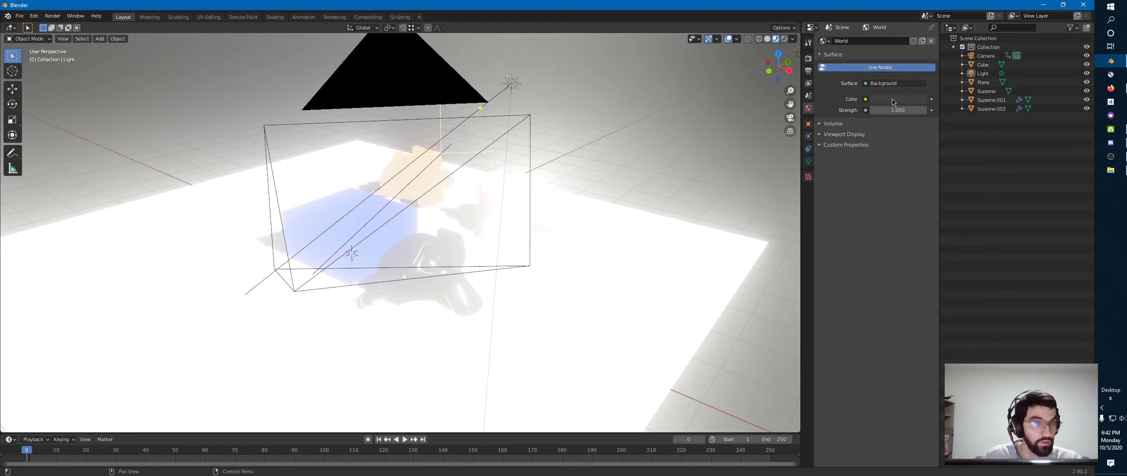
left_click(897, 99)
left_click_drag(946, 162, 947, 173)
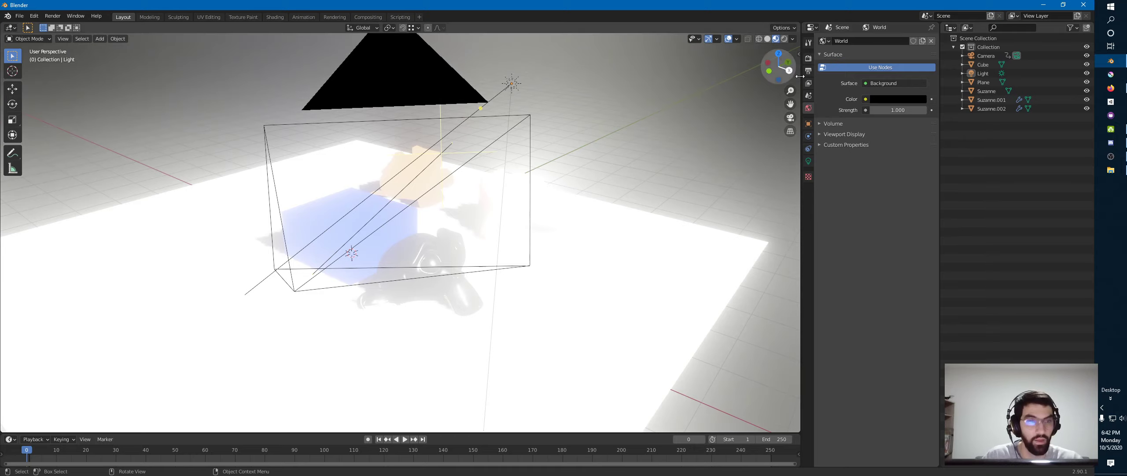
Set the sun light's strength to 100
left_click(809, 160)
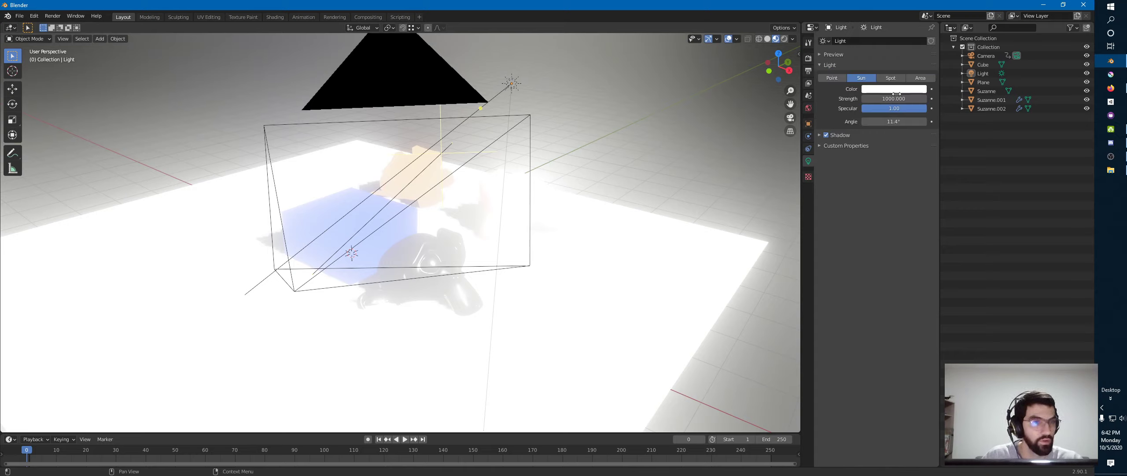
left_click(889, 99)
key("Return")
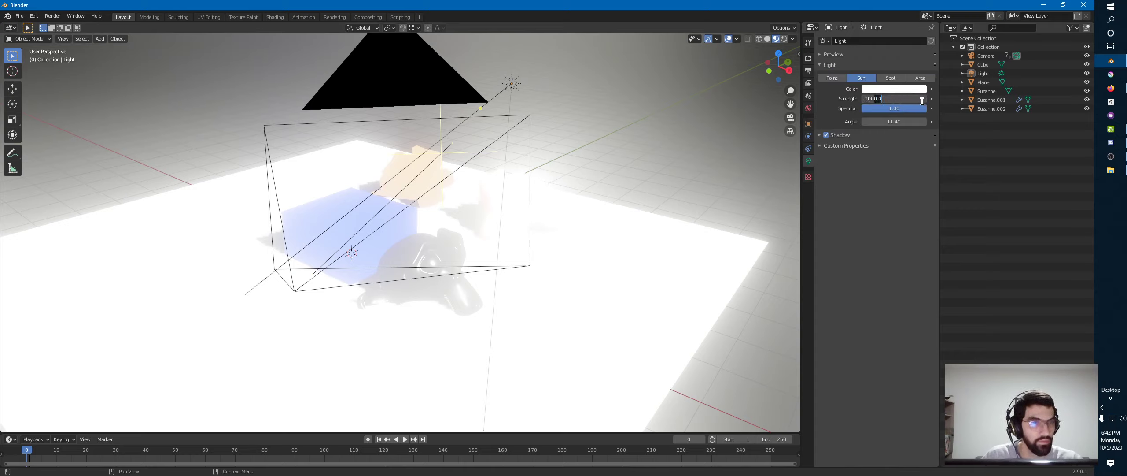
key("BackSpace")
key("BackSpace")
type("0")
key("Return")
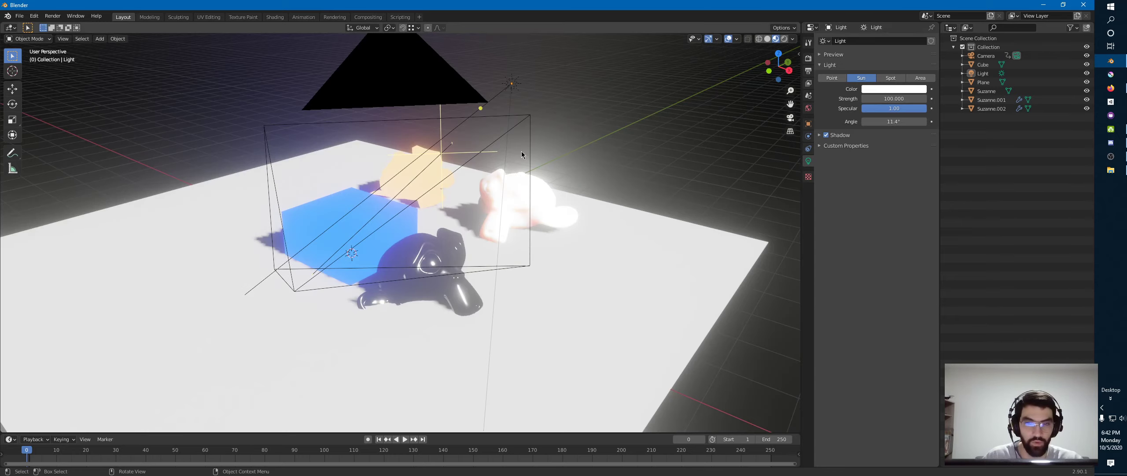
Set the sun light's strength to 50
left_click(898, 100)
left_click_drag(871, 100, 838, 104)
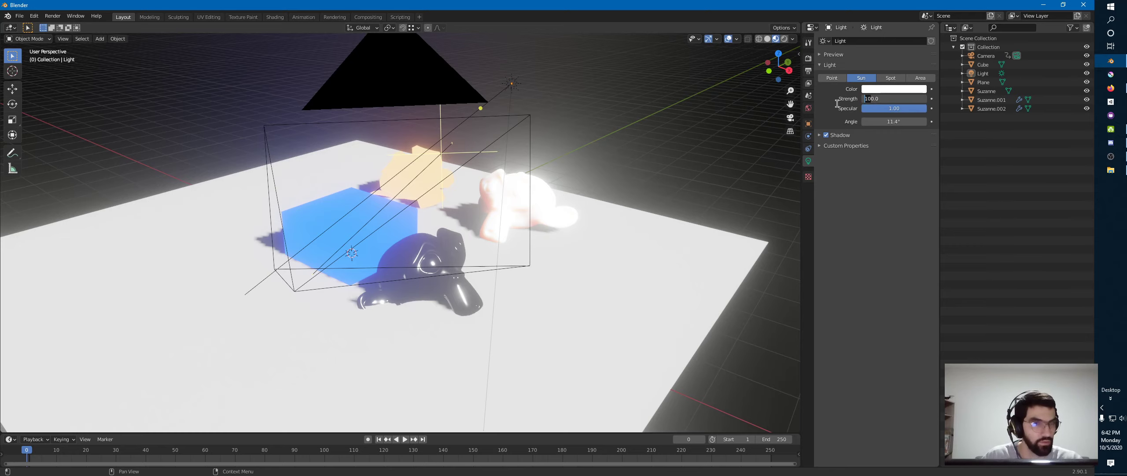
type("5")
key("Return")
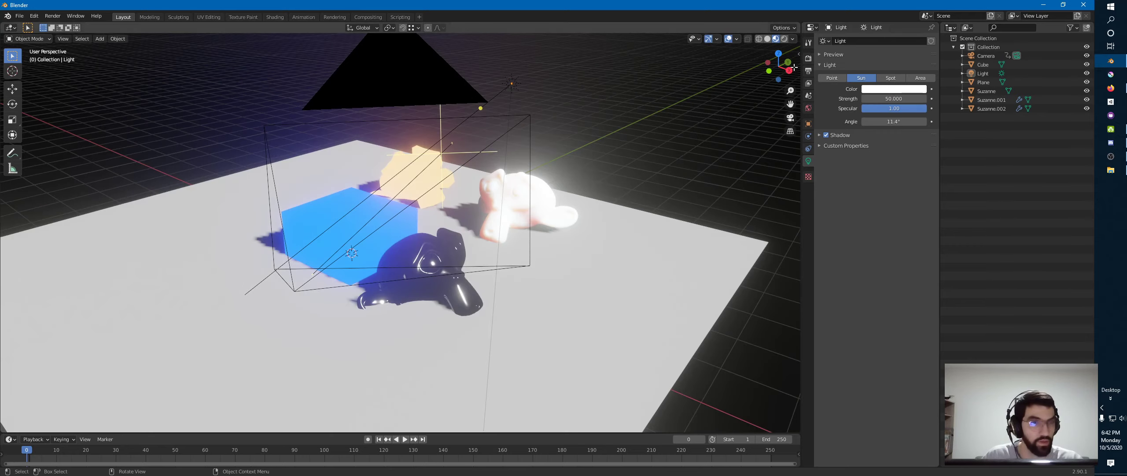
Set the Bloom threshold in the render settings to 4.5
left_click(808, 58)
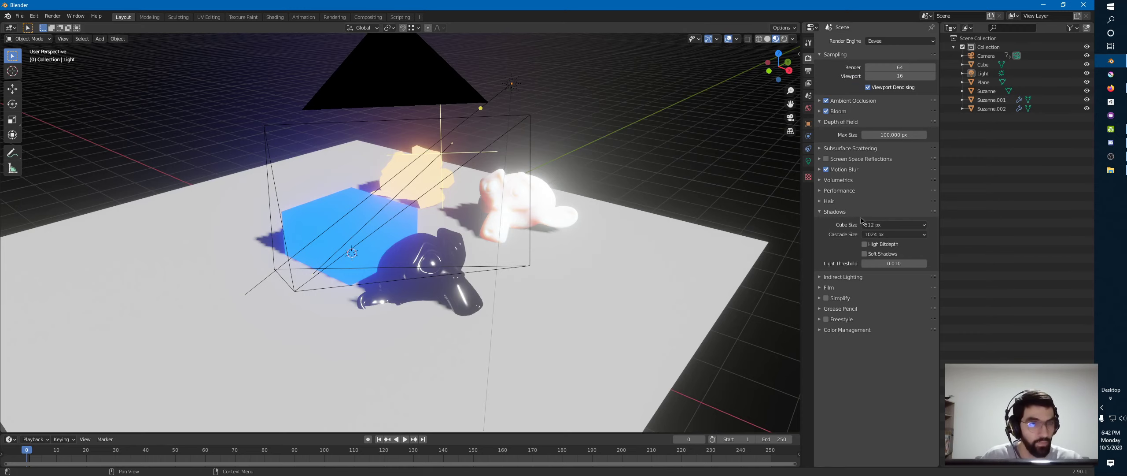
mouse_move(518, 219)
middle_mouse_down()
mouse_move(530, 211)
mouse_move(502, 213)
middle_mouse_up()
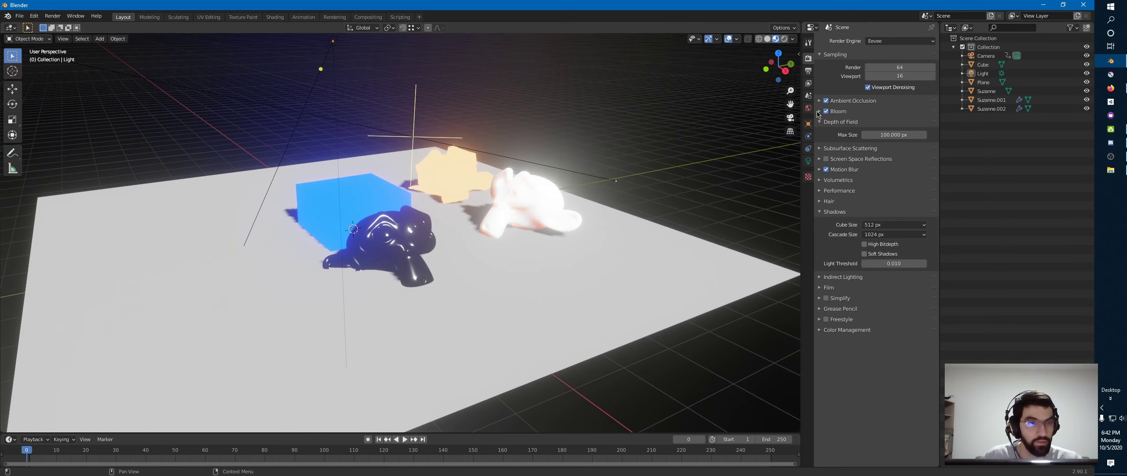
left_click(820, 111)
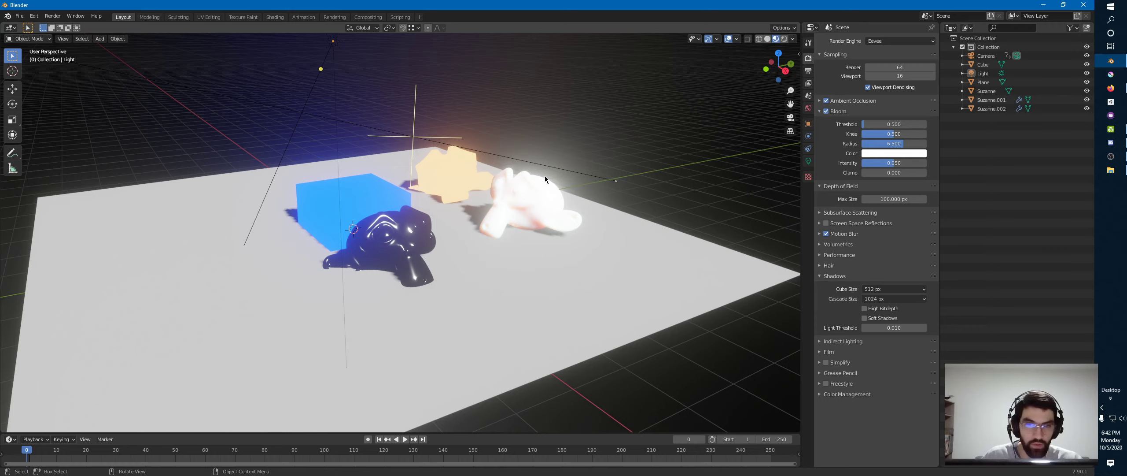
left_click_drag(872, 127, 899, 127)
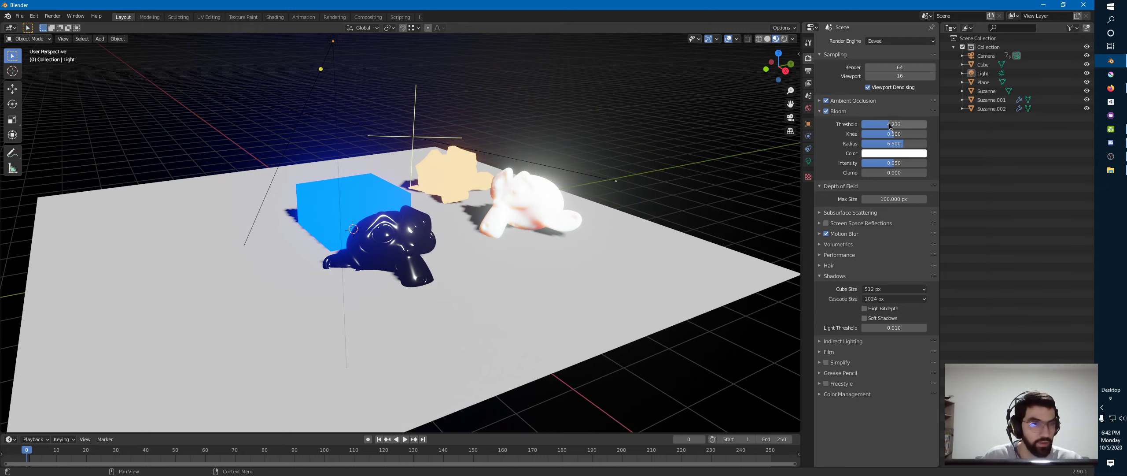
left_click(885, 128)
type("4.5")
key("Return")
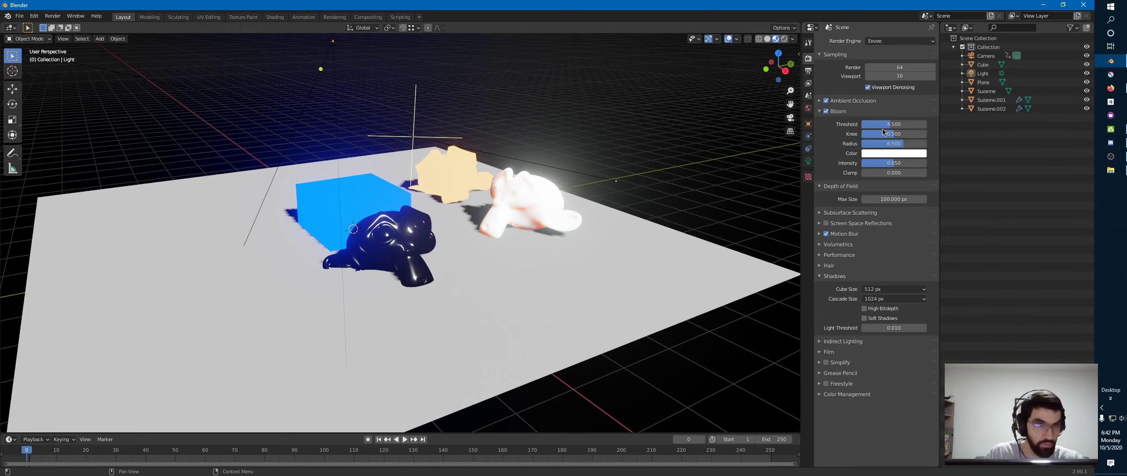
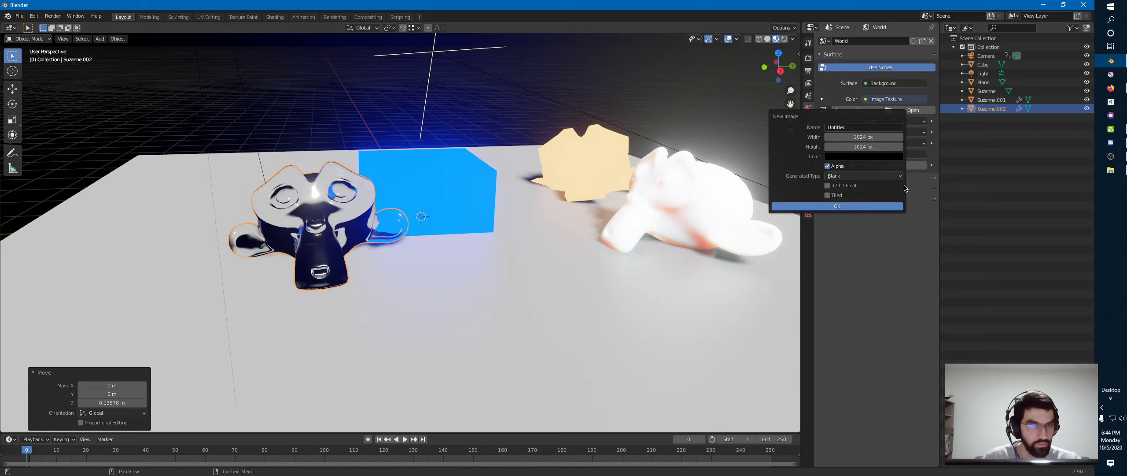
Create a new 1024 × 1024 px image of generated type UV Grid for the world's image texture
left_click(855, 176)
left_click(849, 196)
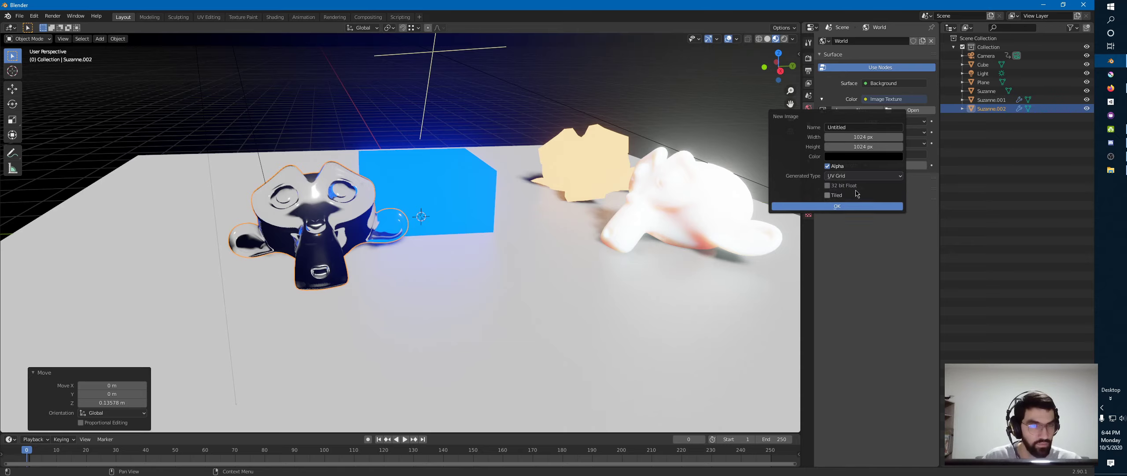
left_click(842, 206)
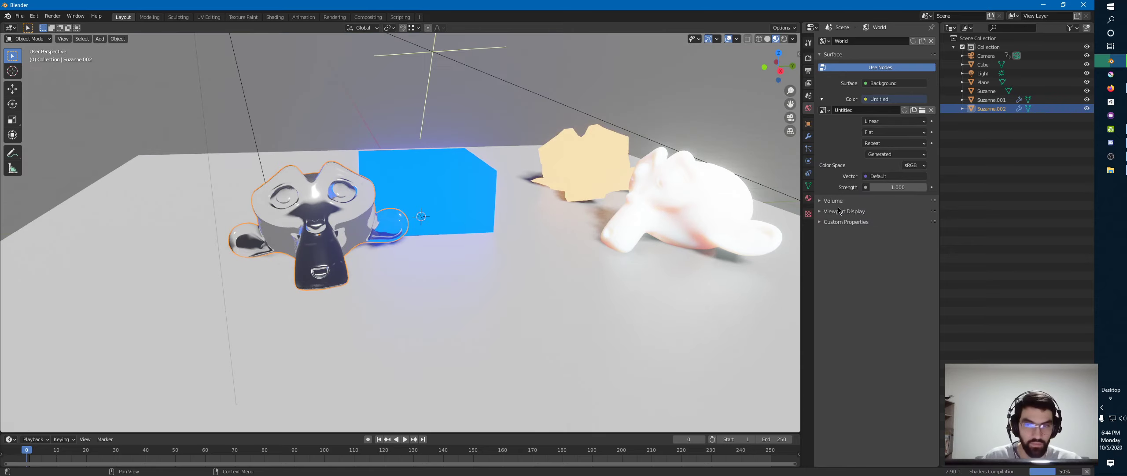
middle_click_drag(582, 199, 550, 198)
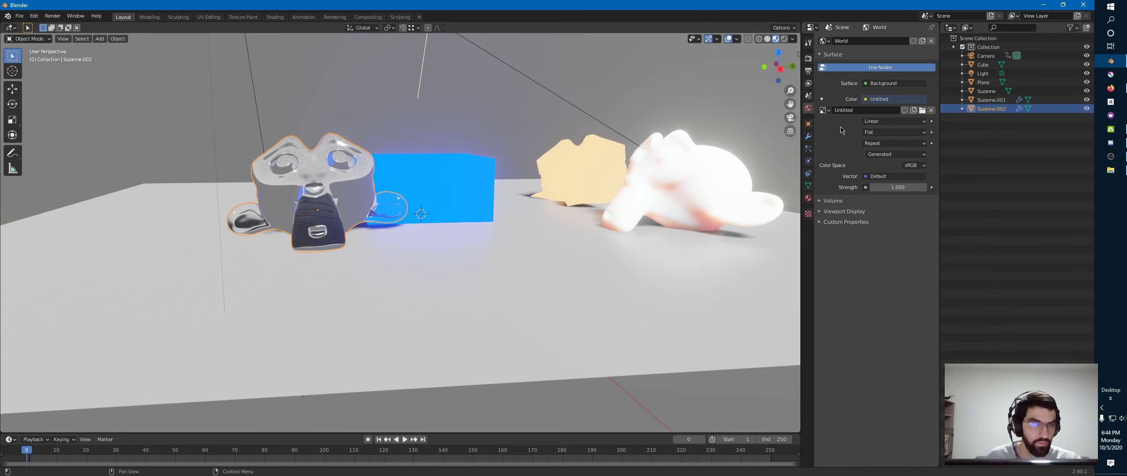
Switch the world color to an Environment Texture and create a new 1024 × 1024 px UV Grid image for it
left_click(866, 100)
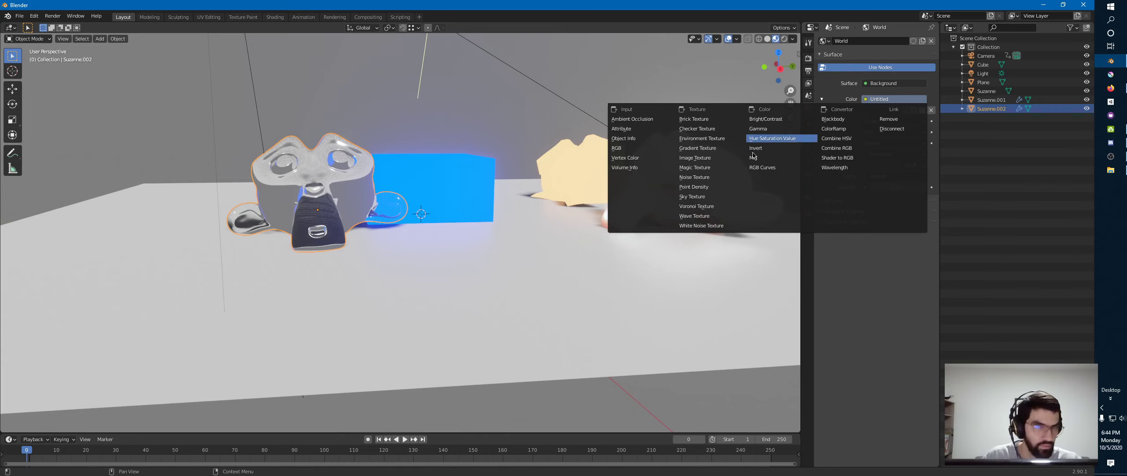
left_click(711, 140)
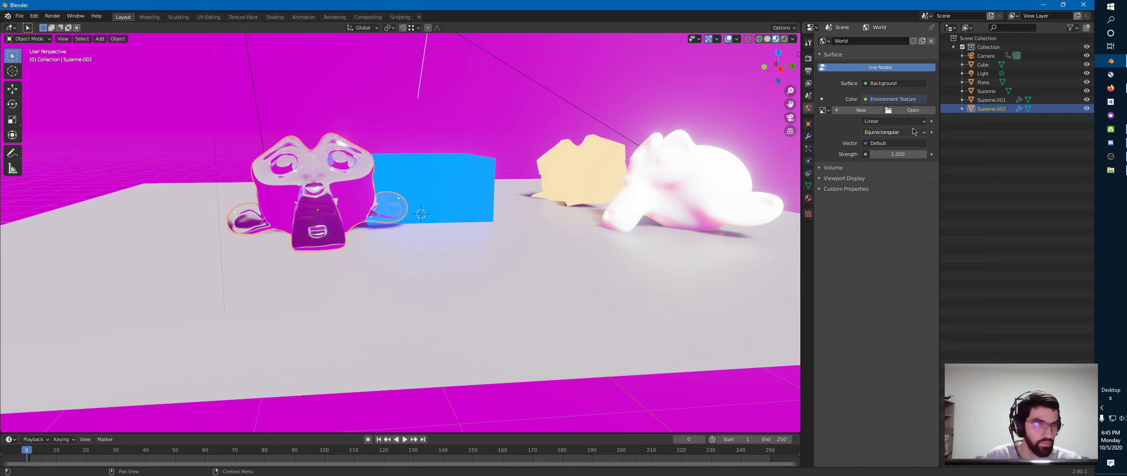
left_click(846, 110)
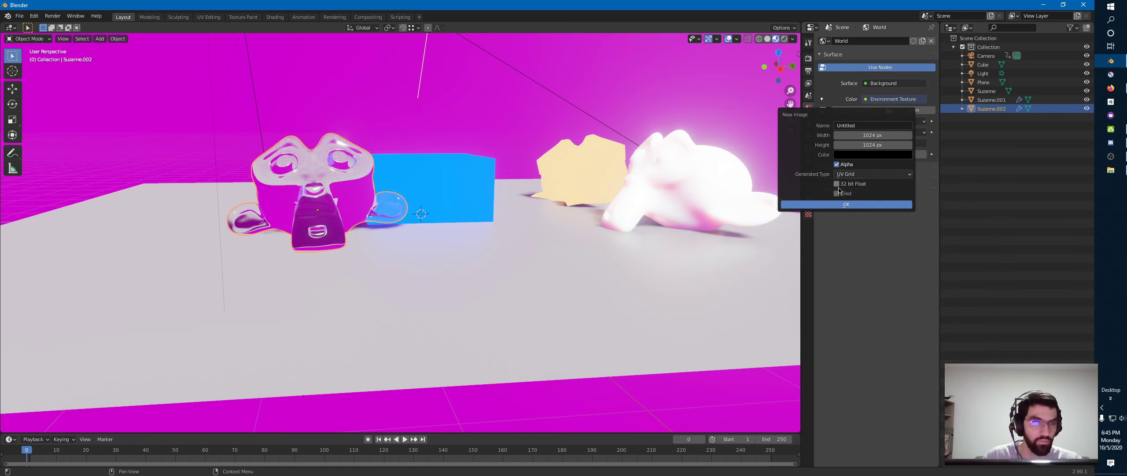
left_click(837, 205)
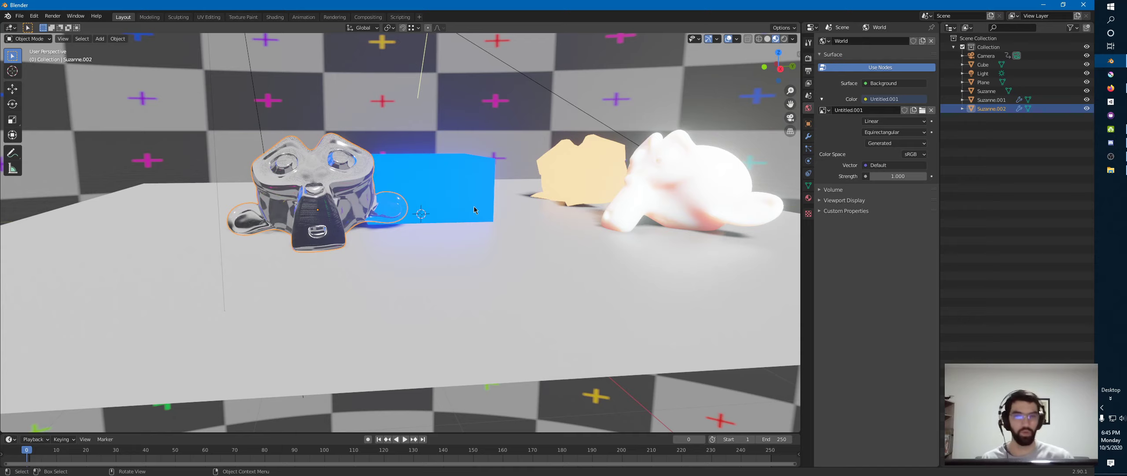
Compare the viewport lighting with Scene Lights and Scene World turned off and on, leaving both on
left_click(793, 39)
left_click(744, 92)
left_click(743, 82)
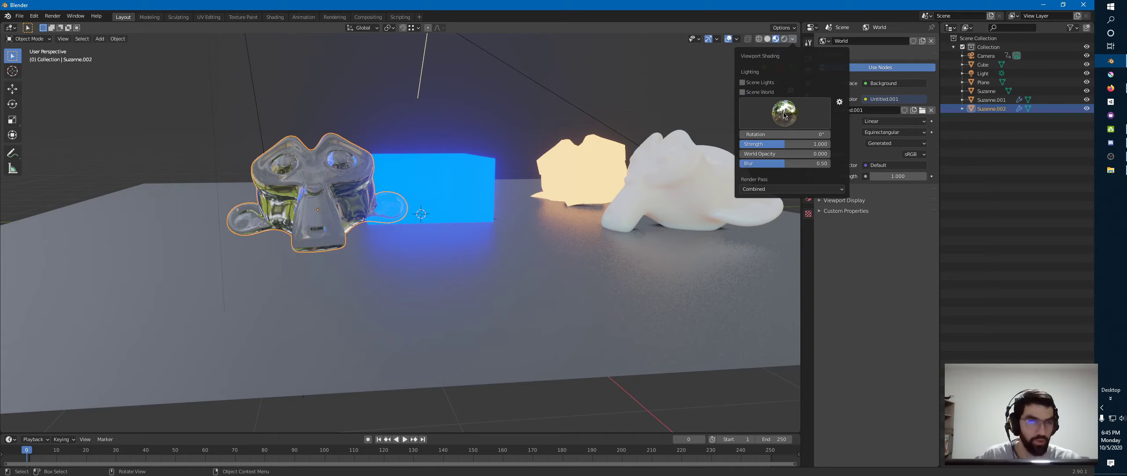
left_click(749, 82)
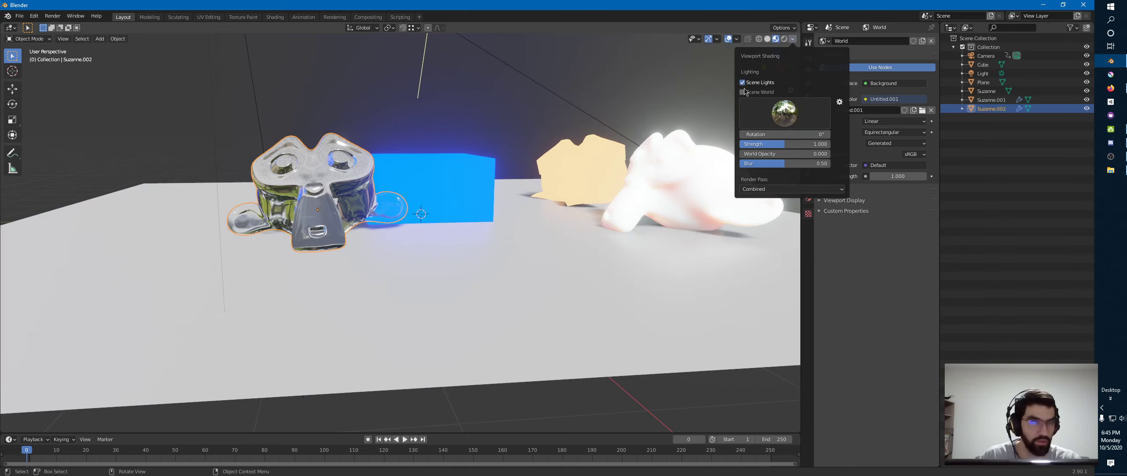
left_click(750, 92)
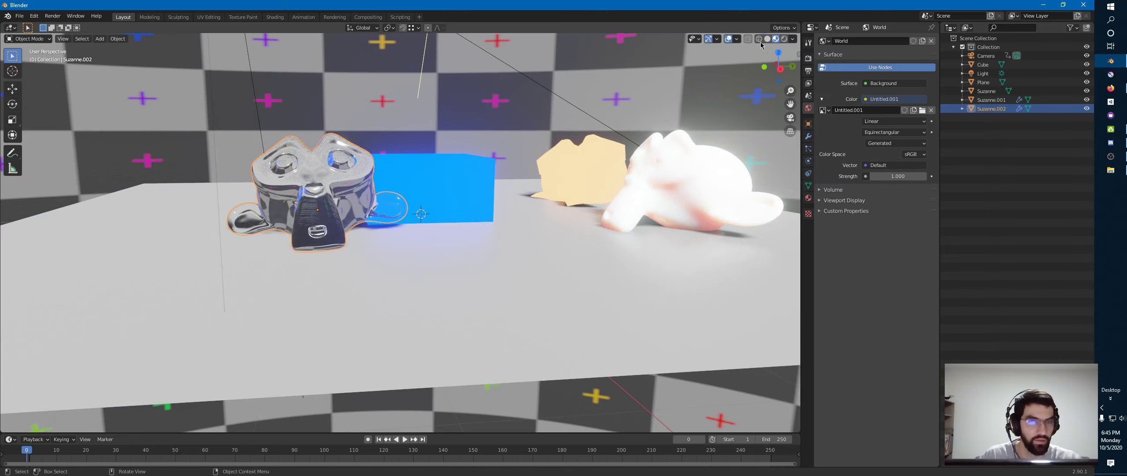
left_click(792, 39)
left_click(743, 83)
left_click(743, 92)
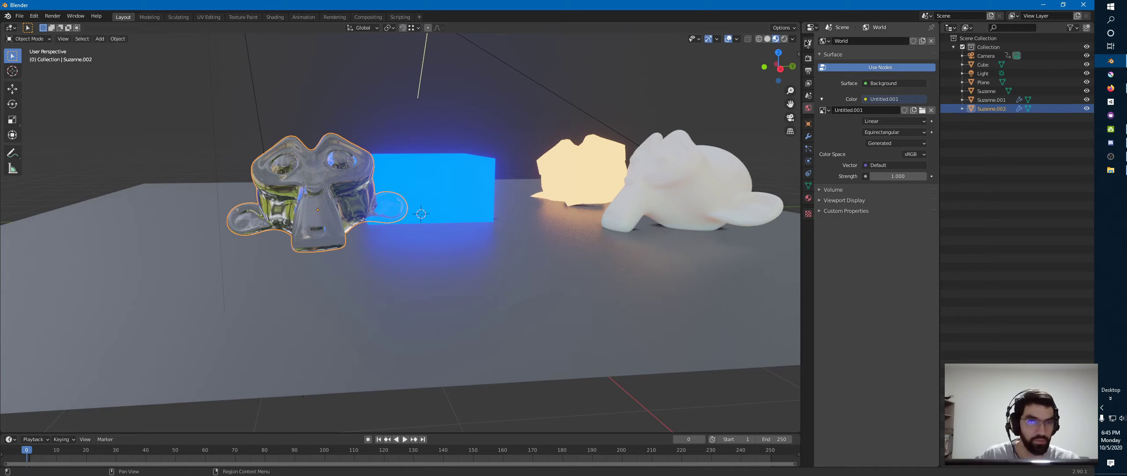
left_click(792, 39)
left_click(785, 112)
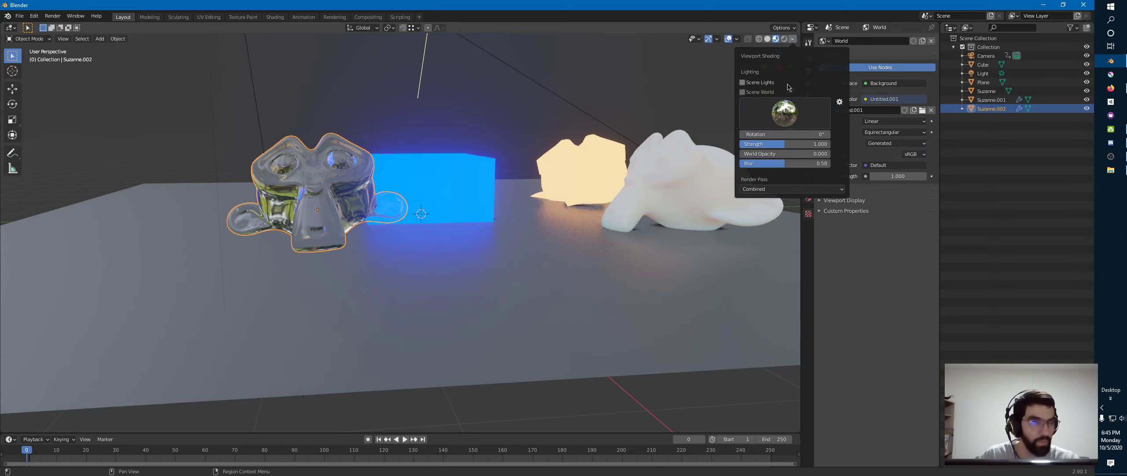
left_click(743, 82)
left_click(744, 92)
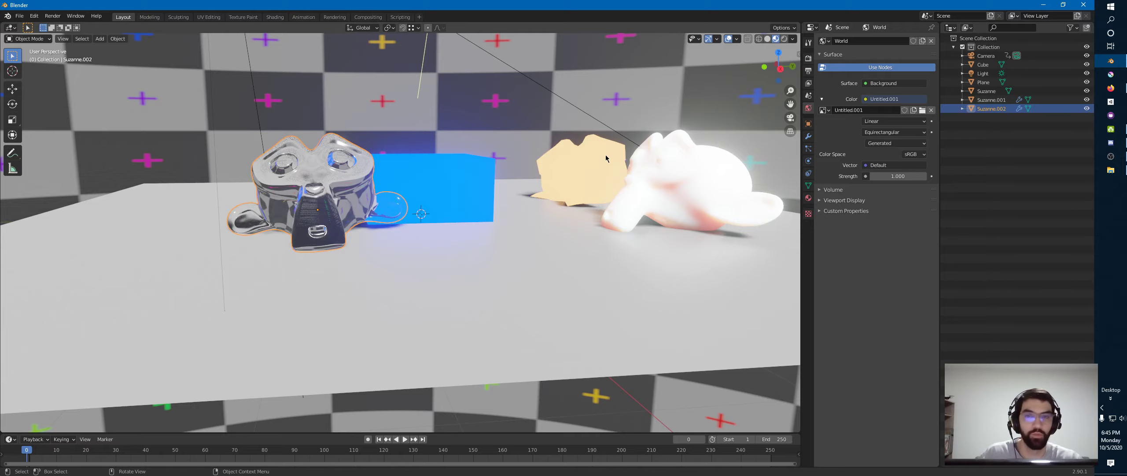
Rename the world's environment image to Checker
mouse_move(385, 134)
middle_mouse_down()
mouse_move(410, 142)
mouse_move(370, 134)
middle_mouse_up()
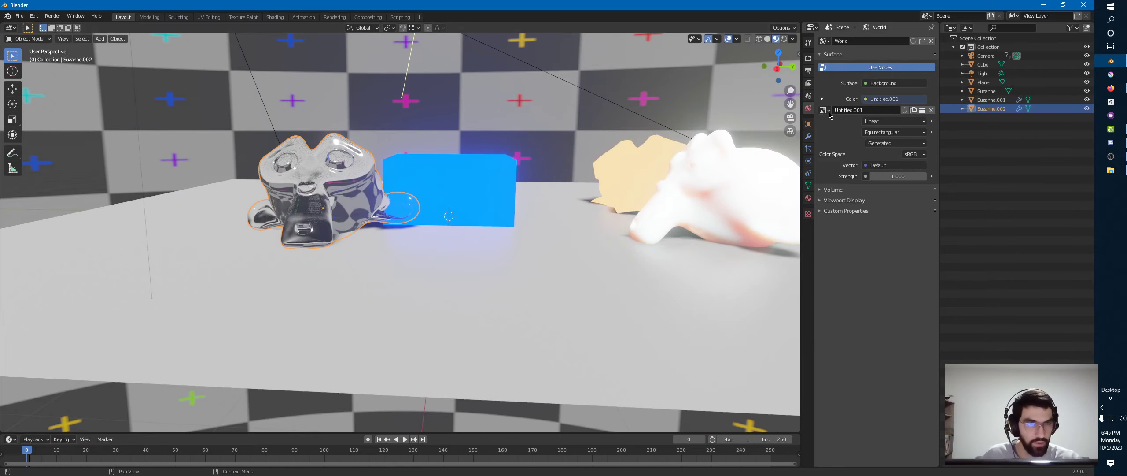
left_click(856, 111)
type("cker")
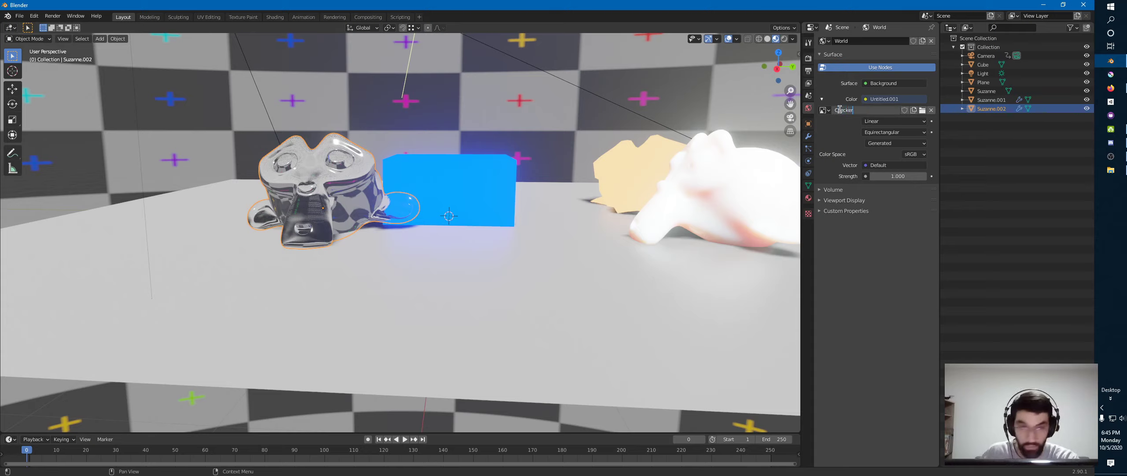
key("Return")
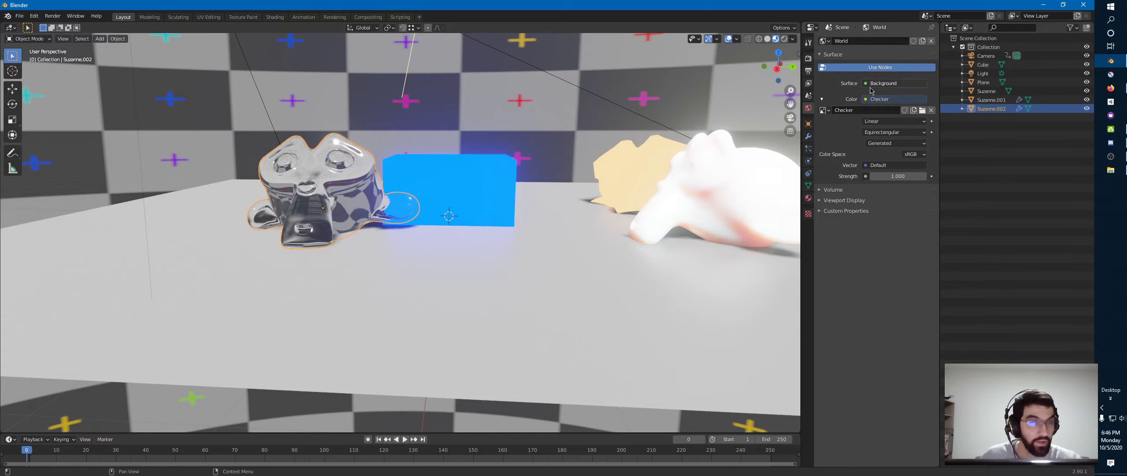
Set the roughness of the floor plane's M_Floor material to 0.1
middle_click_drag(388, 180, 505, 225)
left_click(563, 234)
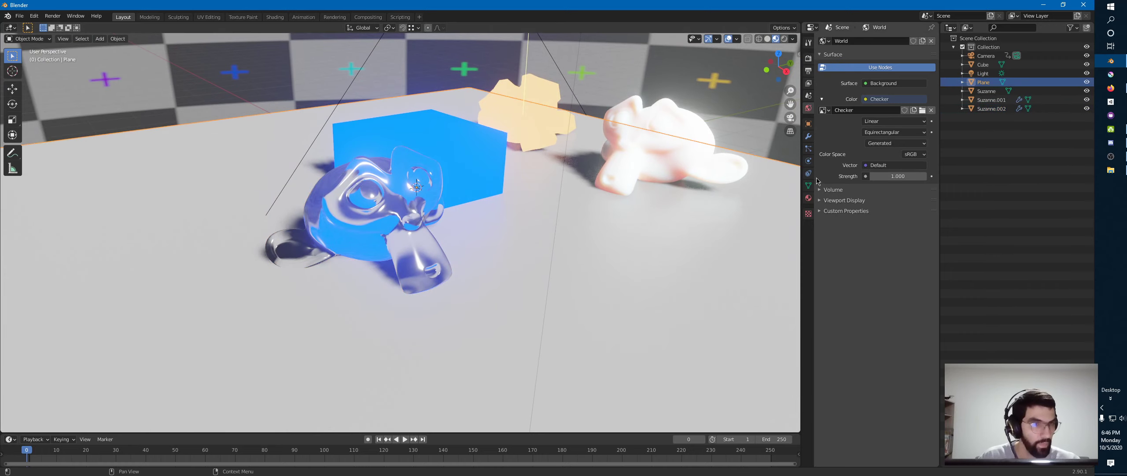
left_click(809, 198)
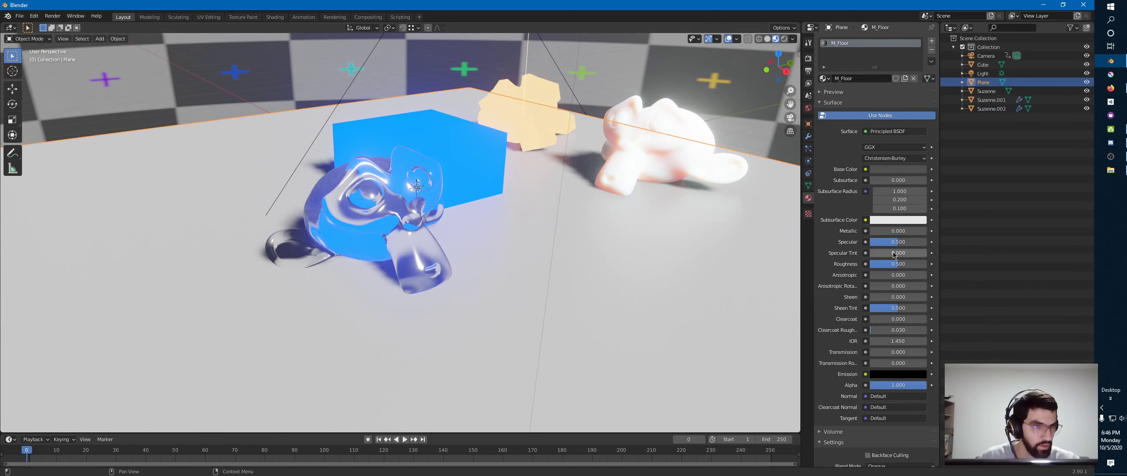
left_click_drag(896, 263, 872, 266)
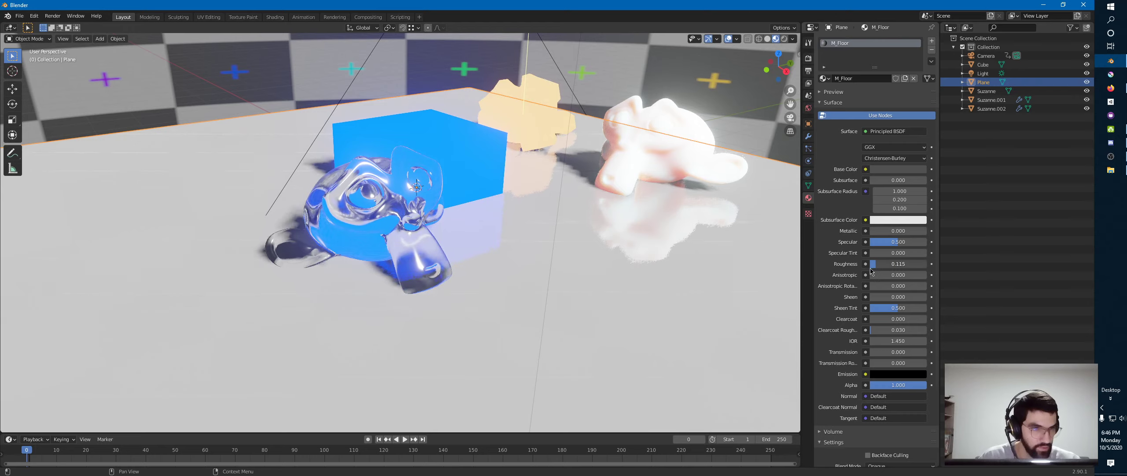
left_click(882, 266)
key("BackSpace")
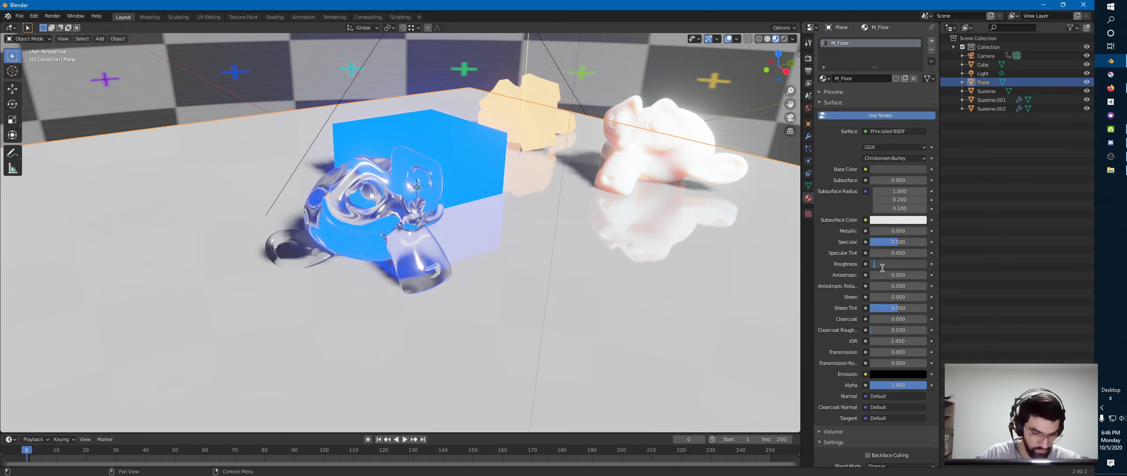
type("0.1")
key("Return")
Darken the floor material's base color to a value of about 0.093
left_click(891, 170)
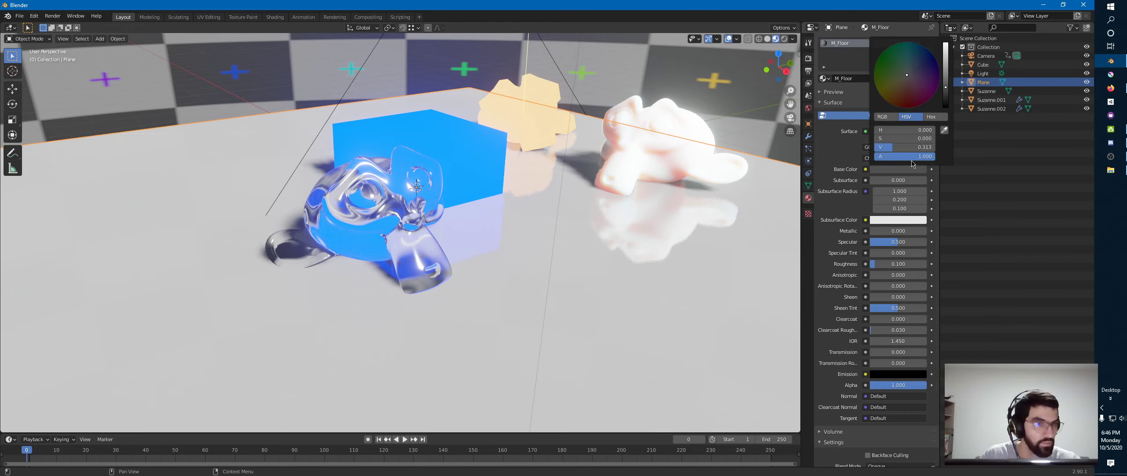
left_click_drag(946, 90, 946, 102)
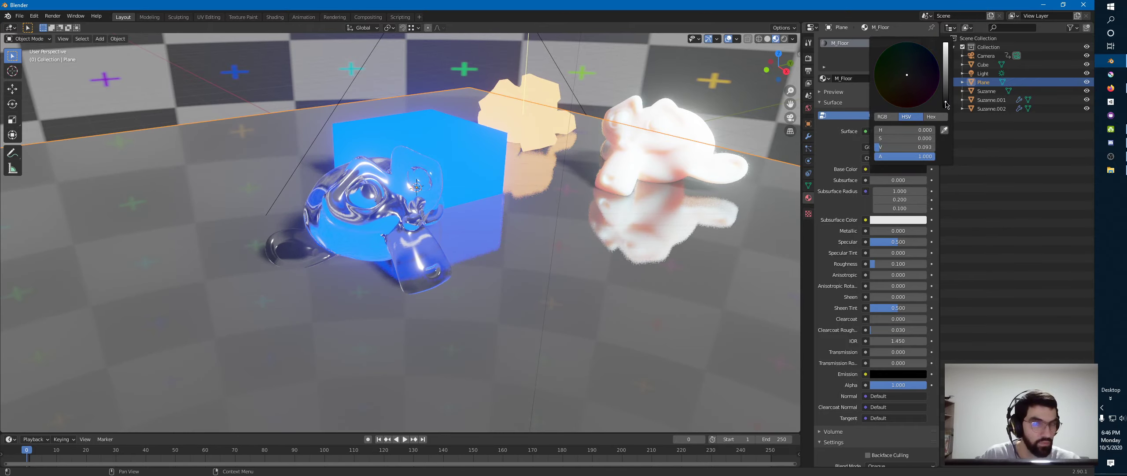
middle_click_drag(543, 166, 528, 248)
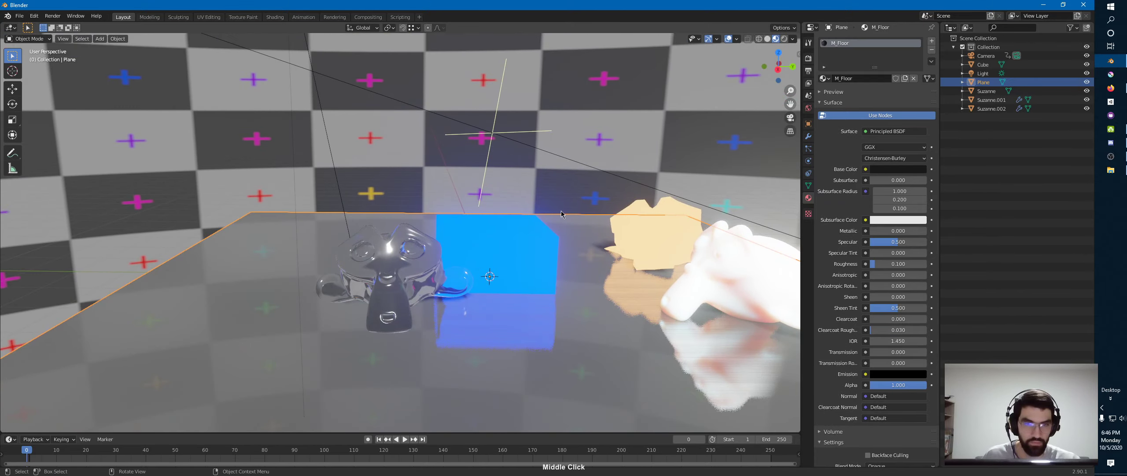
Open the Film settings in the render properties
left_click(809, 61)
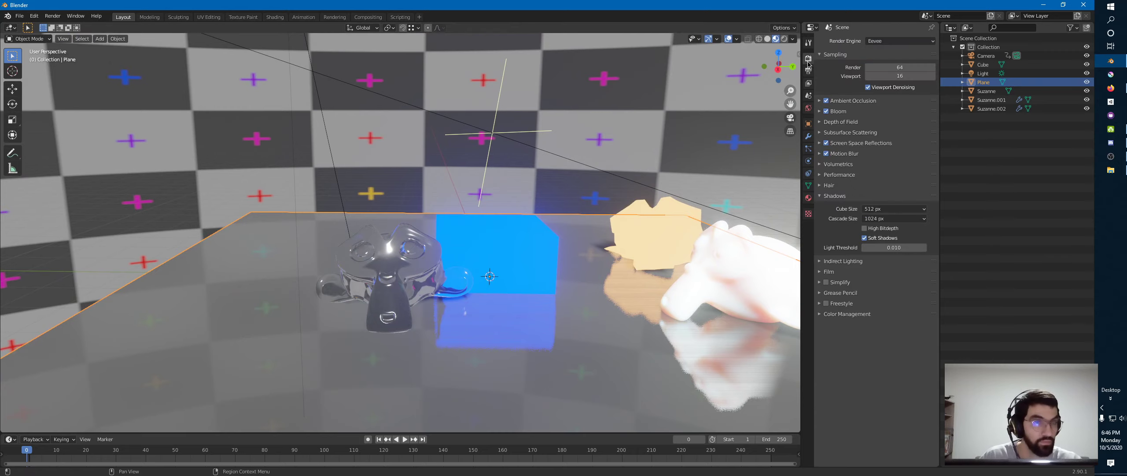
left_click(808, 72)
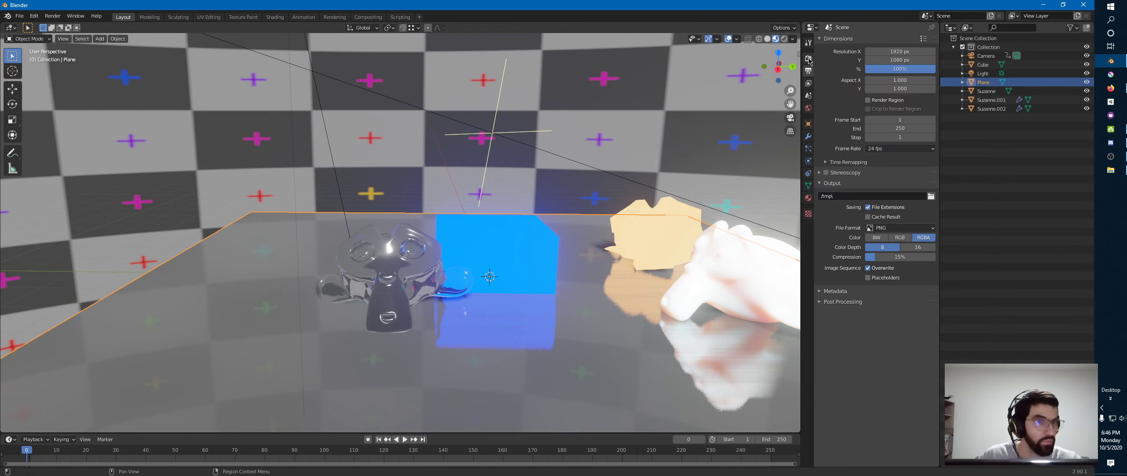
left_click(809, 58)
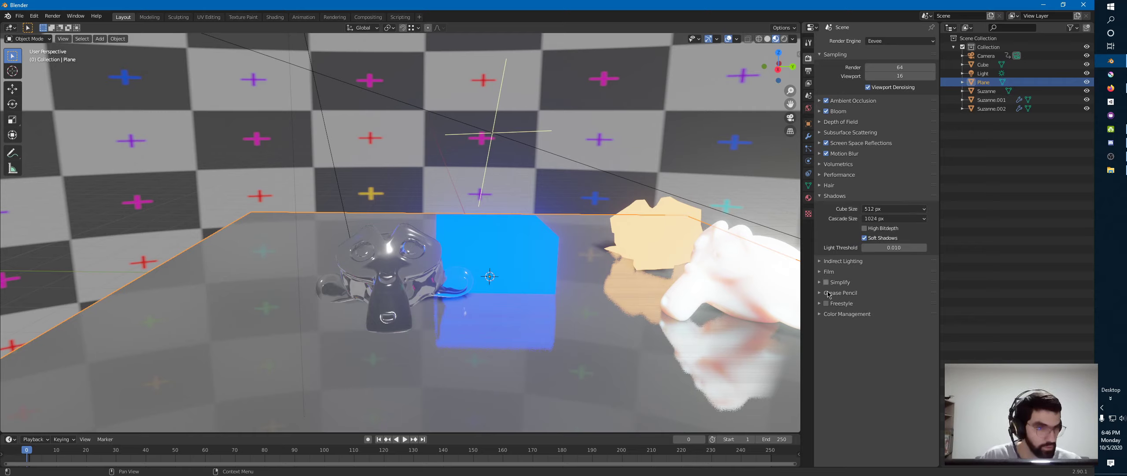
left_click(823, 272)
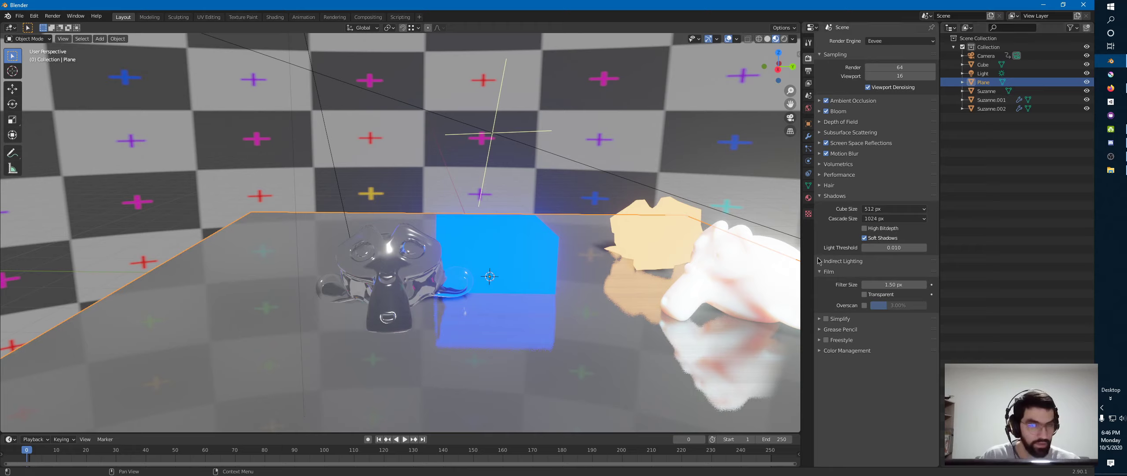
Collapse the Film and Shadows sections in the render properties
left_click(824, 272)
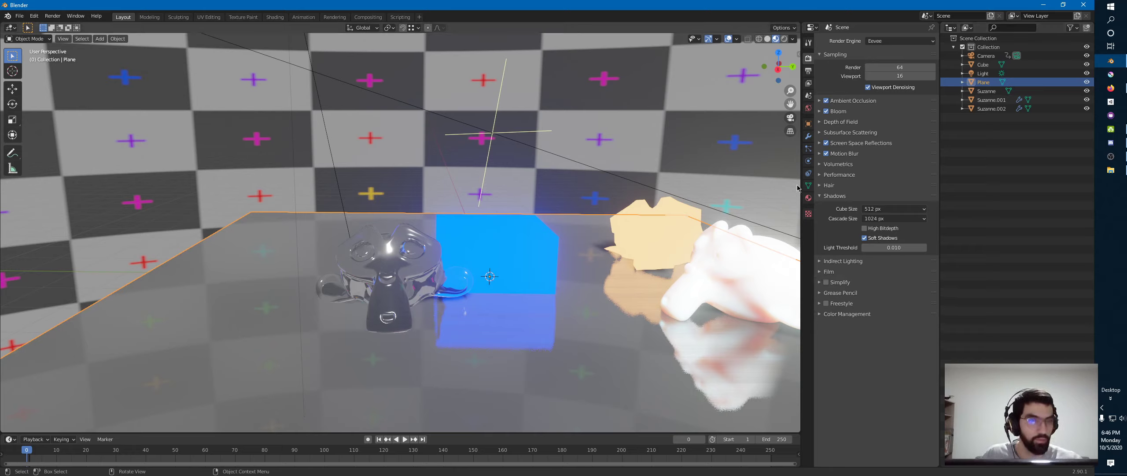
left_click(821, 195)
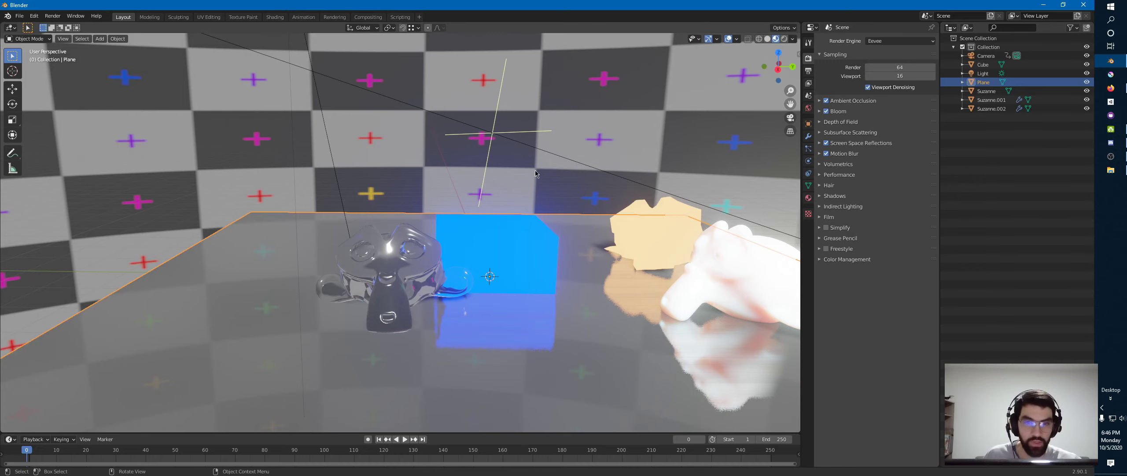
middle_click_drag(536, 173, 531, 210)
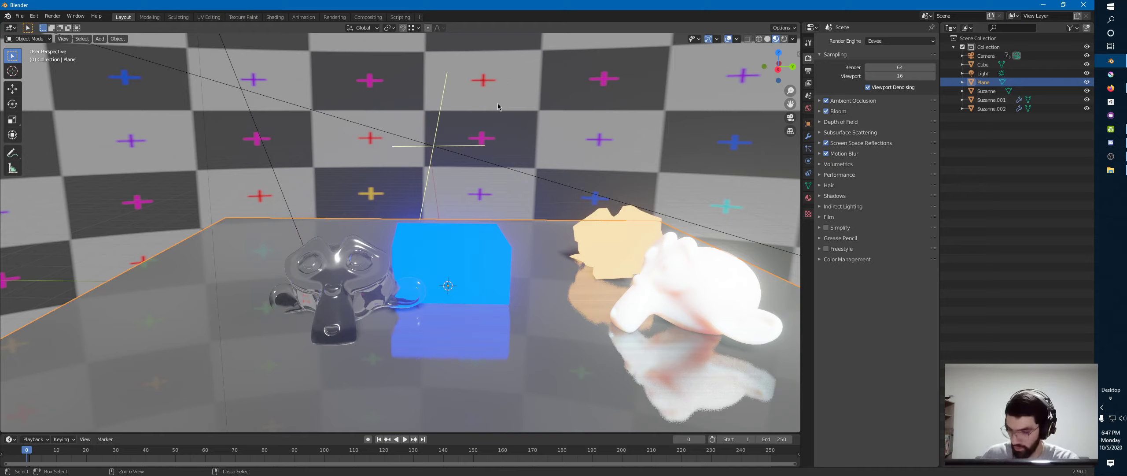
Start a new General file without saving the current scene and delete the default cube
key("ctrl+n")
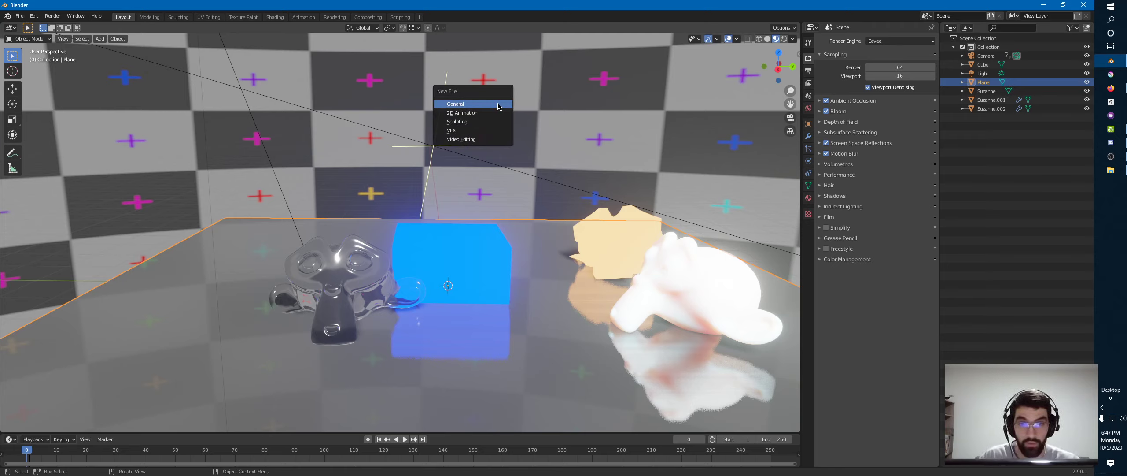
left_click(498, 105)
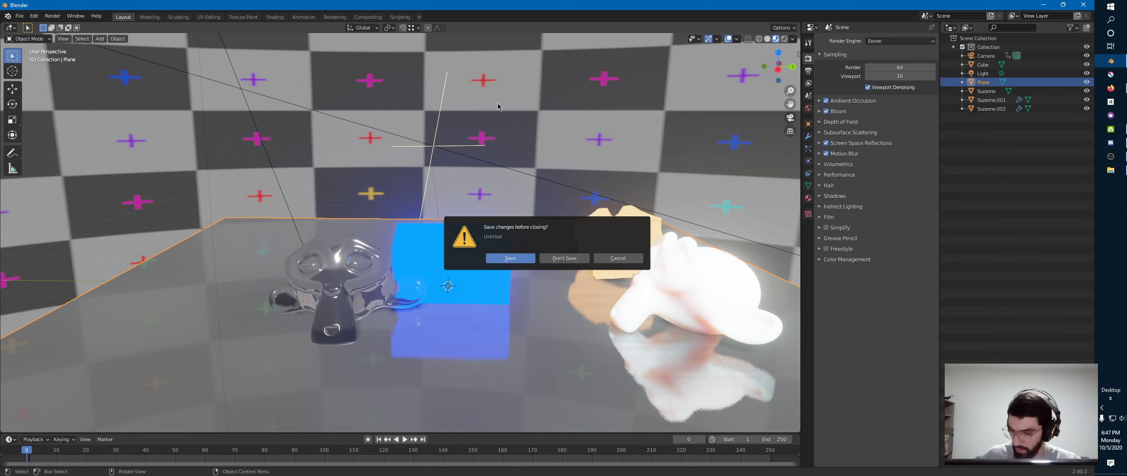
key("d")
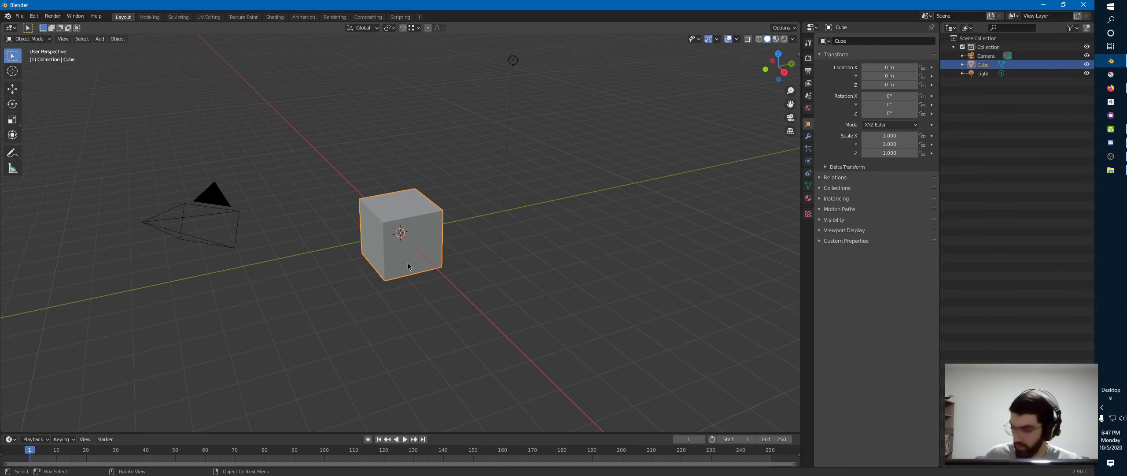
key("x")
left_click(432, 257)
Add a monkey head mesh, give it a level 2 subdivision surface and shade it smooth
key("shift+a")
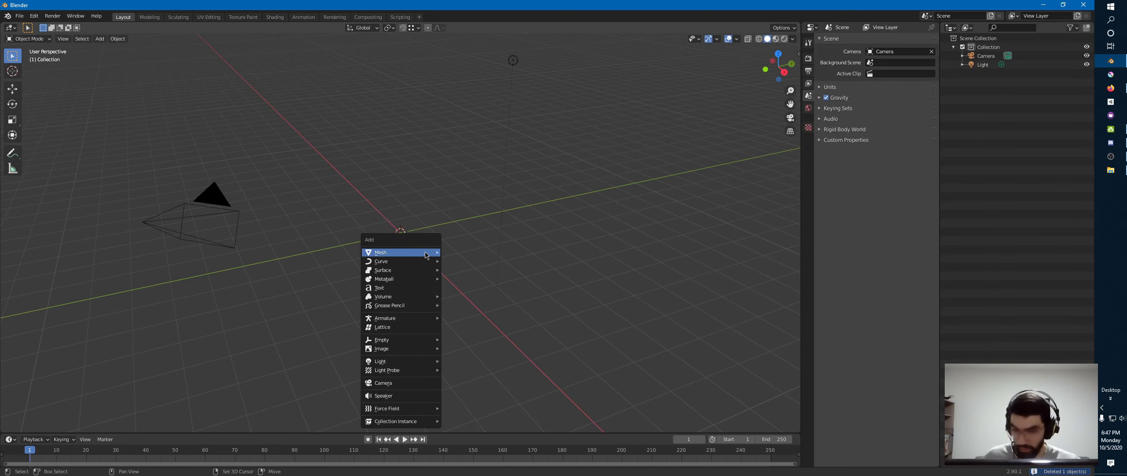
mouse_move(430, 253)
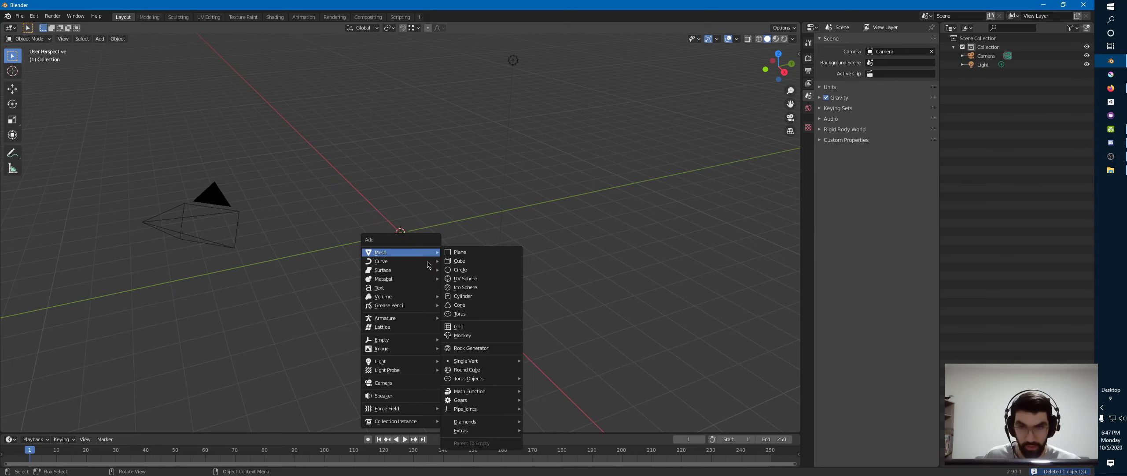
left_click(484, 337)
middle_click_drag(441, 211, 414, 222)
key("ctrl+2")
right_click(414, 222)
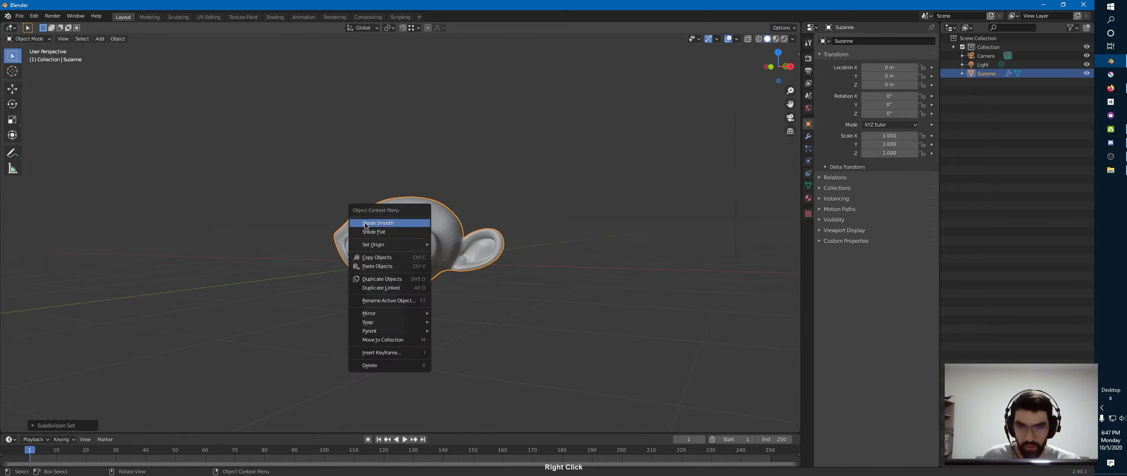
left_click(391, 226)
middle_click_drag(409, 235, 473, 186)
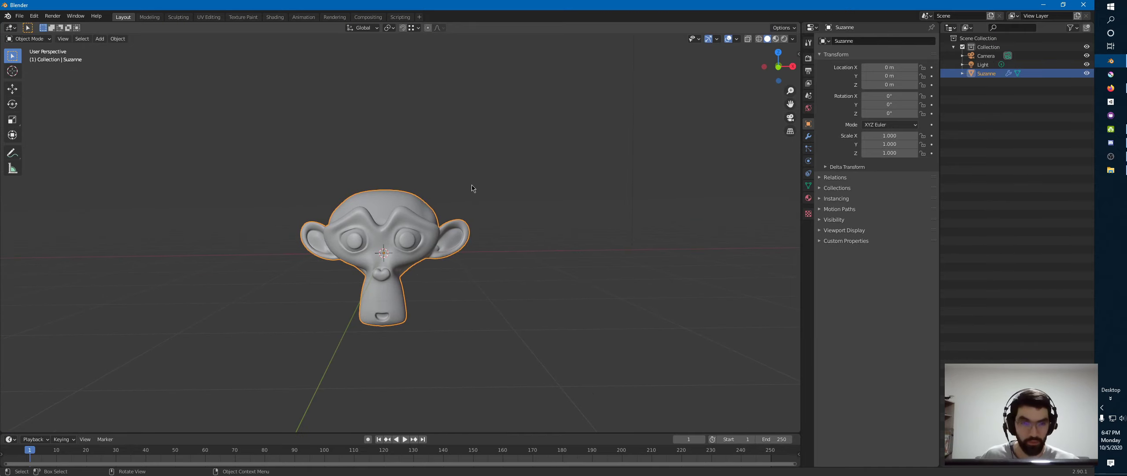
key("KP_1")
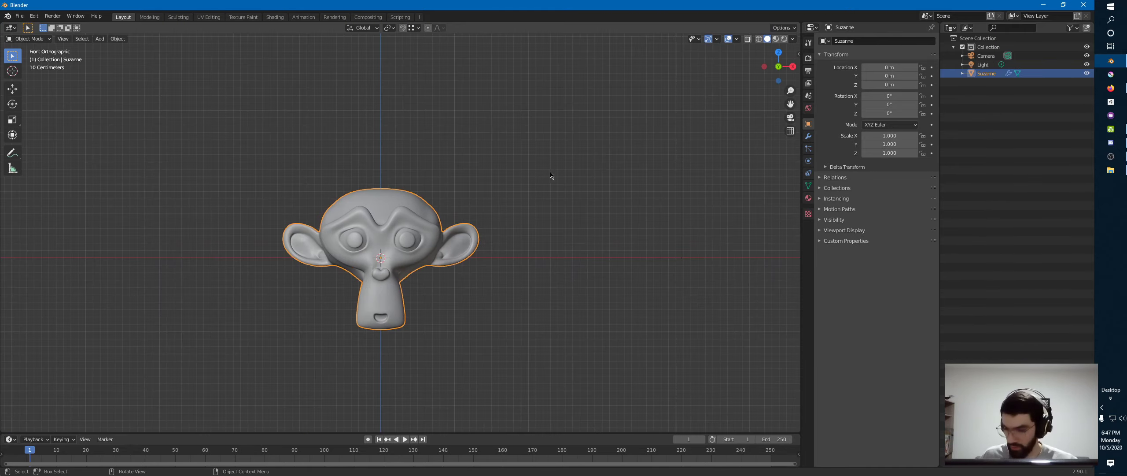
Move the camera and the light into a new collection named Stage
left_click(986, 65)
left_click(986, 55, "ctrl")
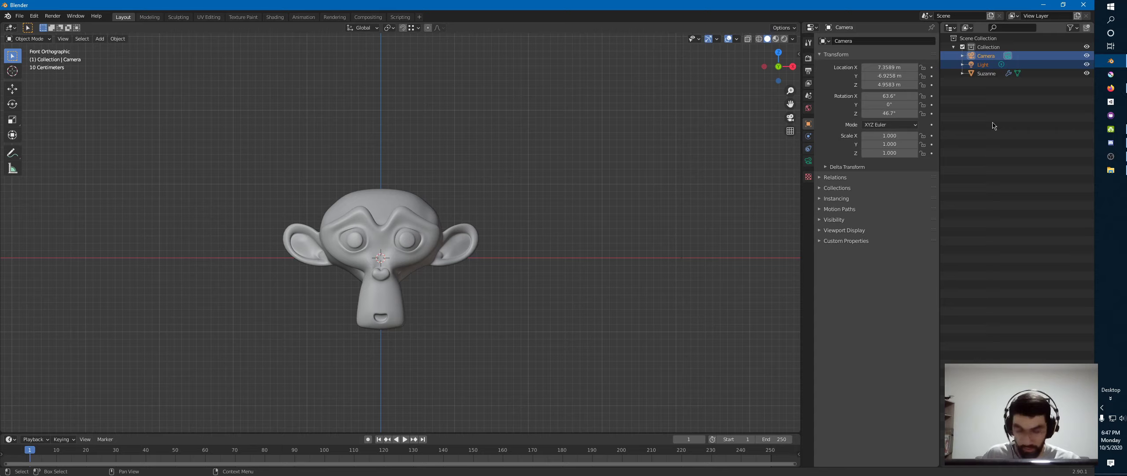
key("m")
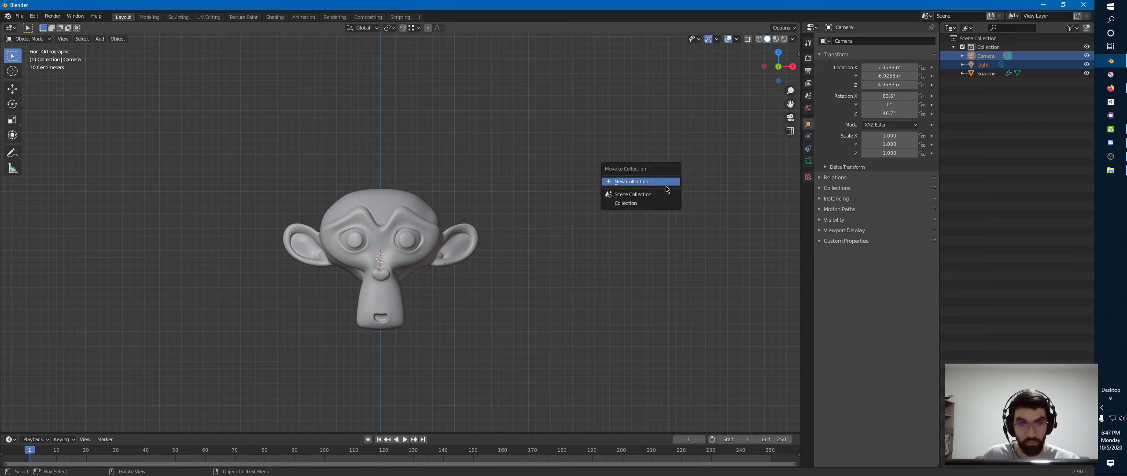
left_click(644, 182)
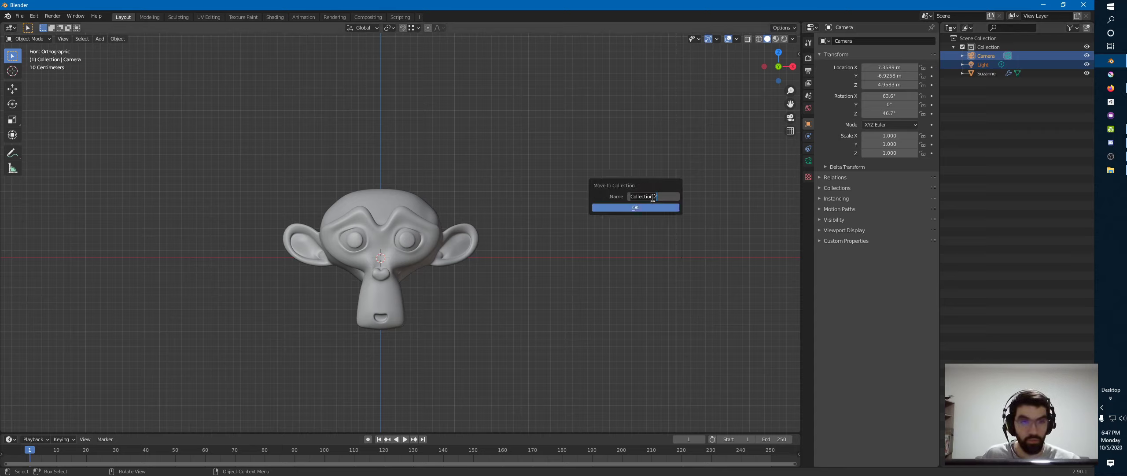
type("Stage")
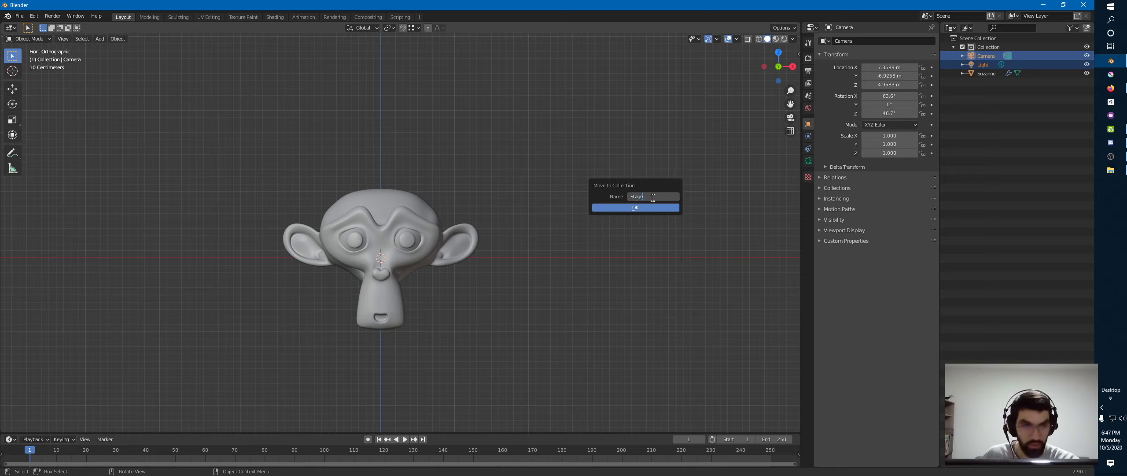
key("Return")
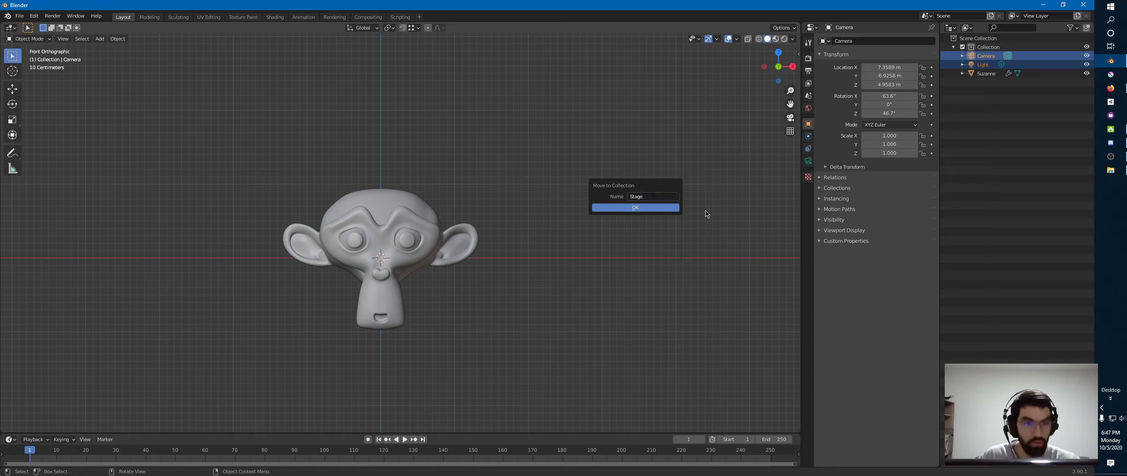
left_click(665, 208)
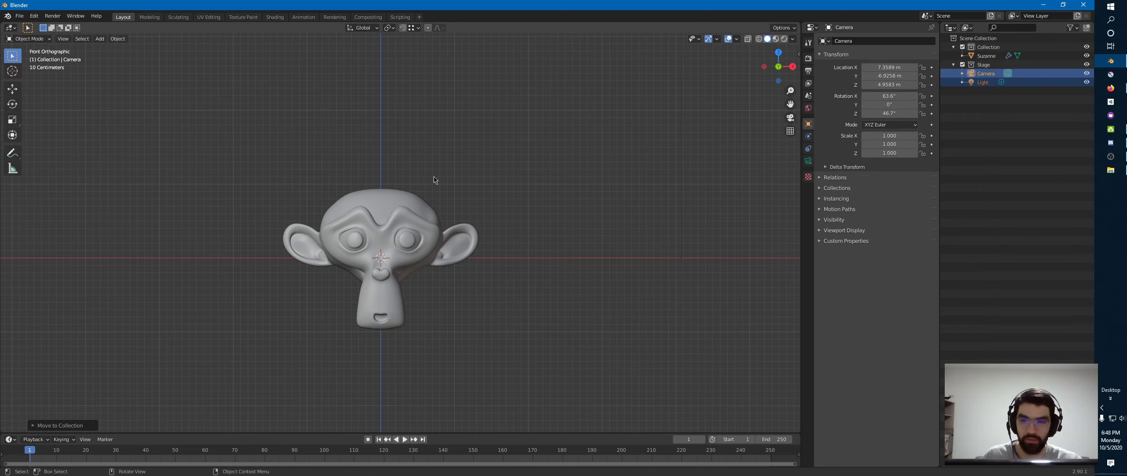
Align the active camera to a closer front view of the monkey head
left_click(993, 76)
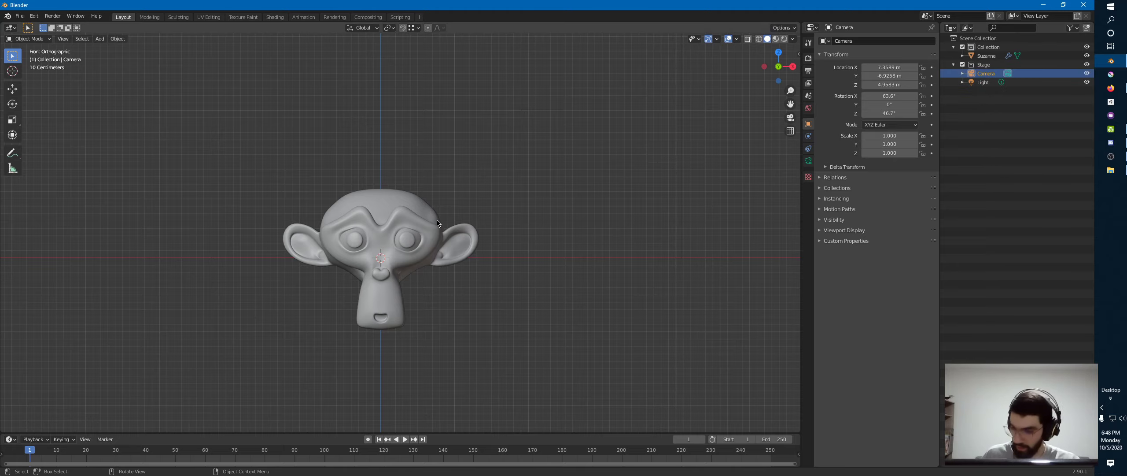
middle_click_drag(402, 236, 512, 159, "shift")
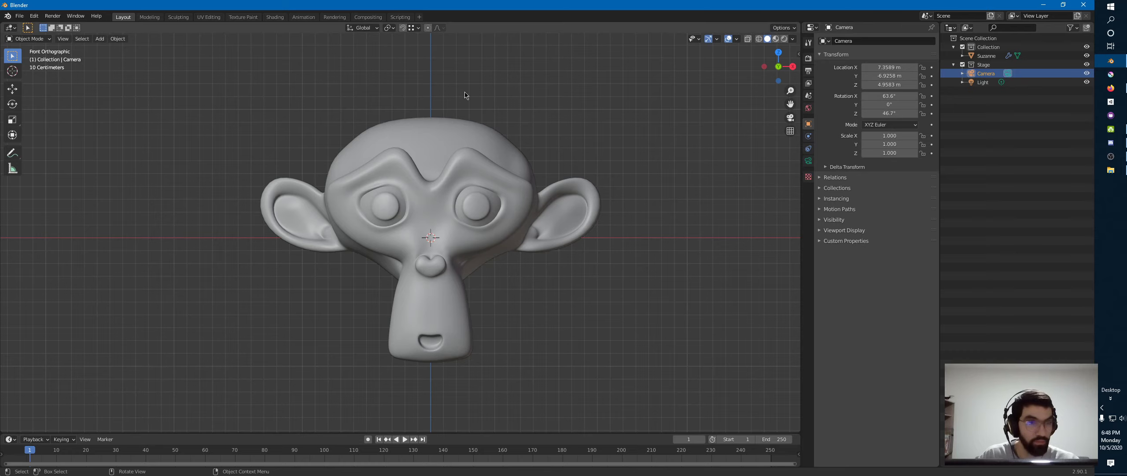
left_click(63, 38)
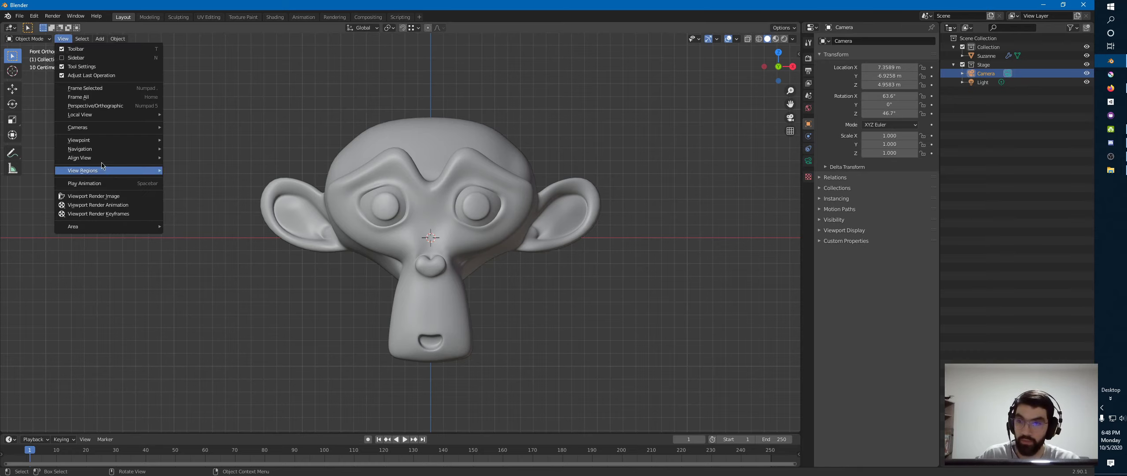
mouse_move(118, 161)
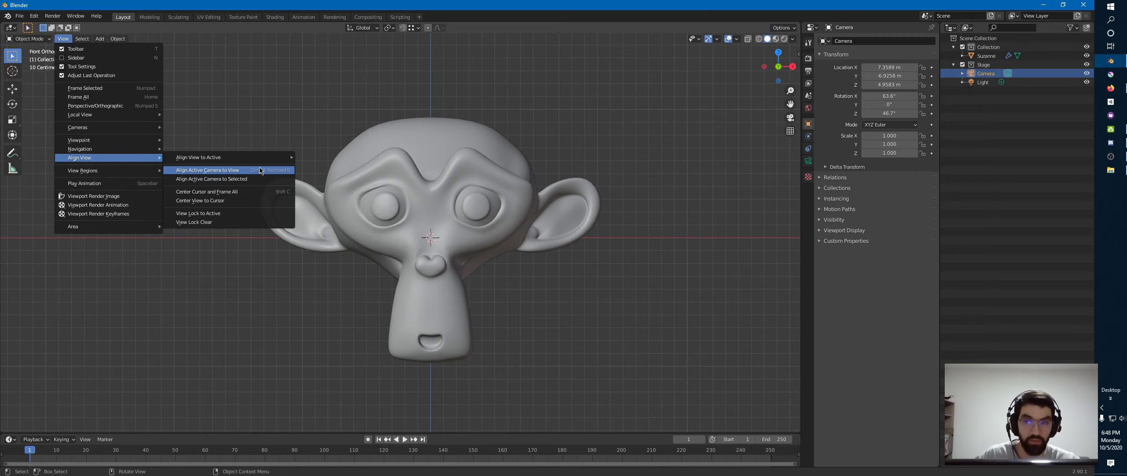
left_click(226, 173)
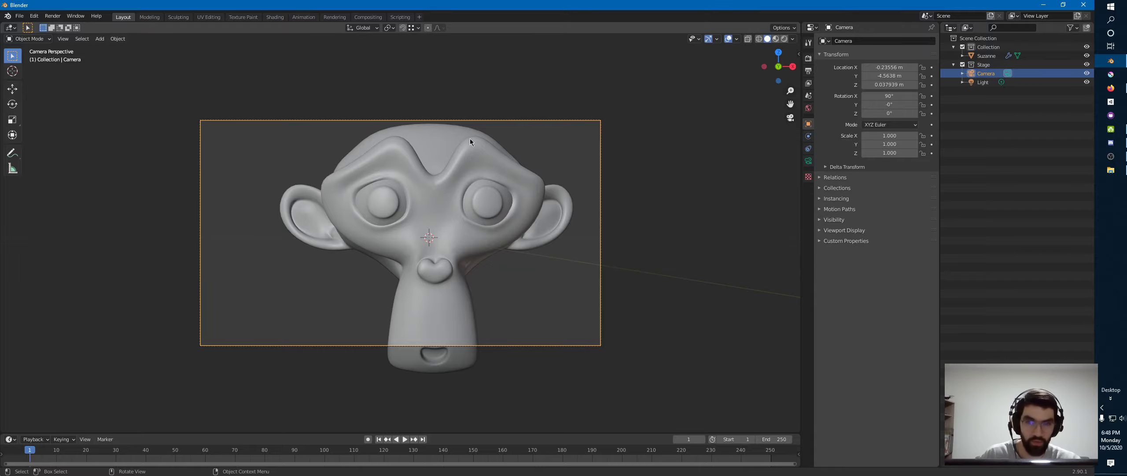
Move the camera back about 3.9 m along its local Z axis so the whole monkey head fits the frame
middle_click_drag(574, 167, 441, 226)
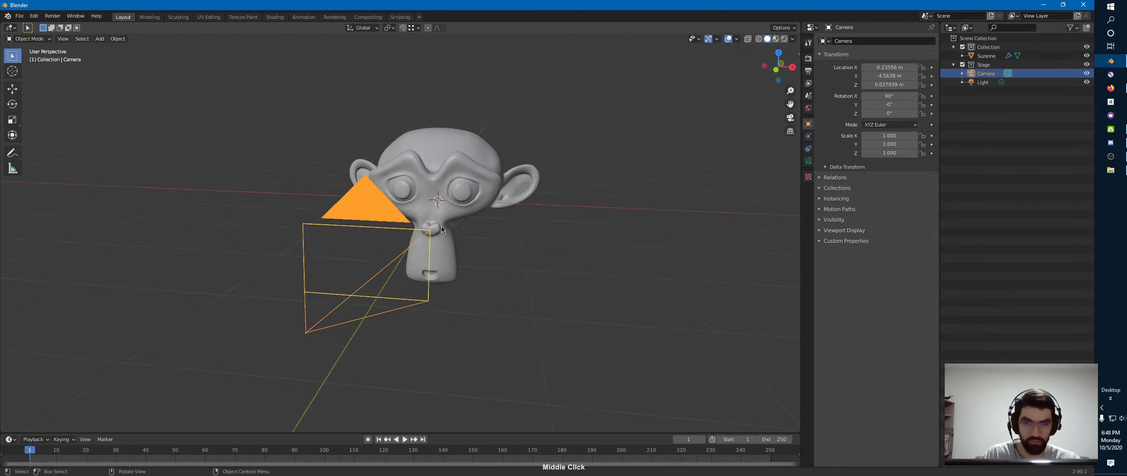
key("KP_0")
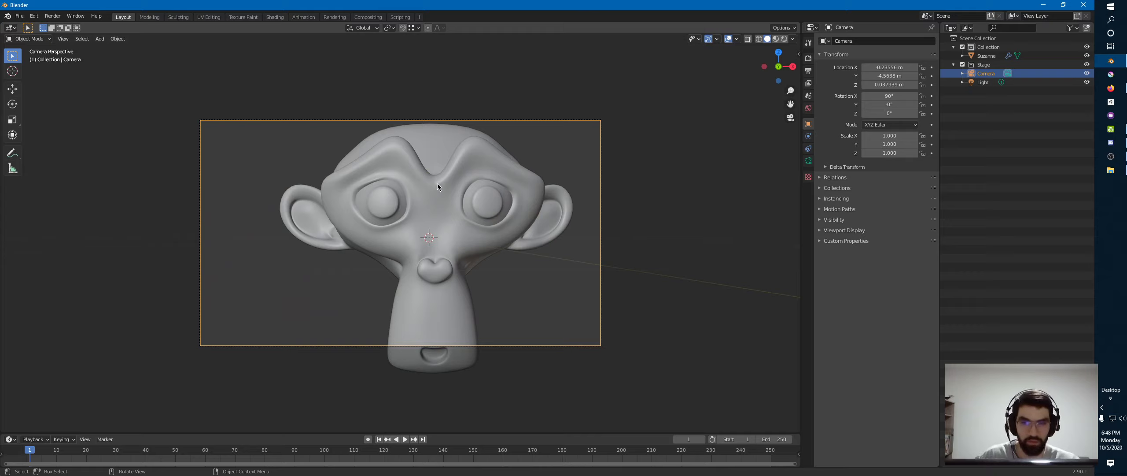
key("g")
key("z")
key("z")
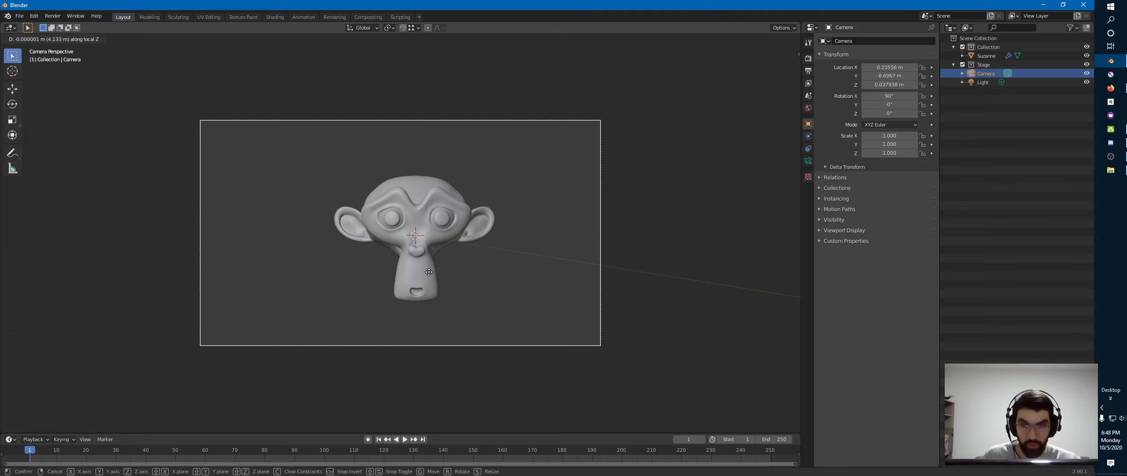
left_click(440, 234)
middle_click_drag(440, 233, 469, 192)
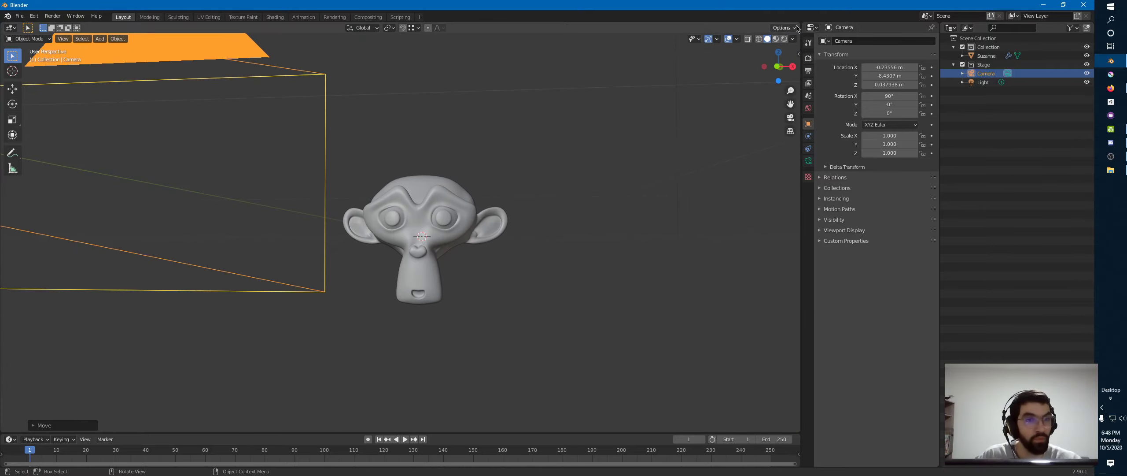
Split the 3D viewport in two, hide the toolbar in the new area and show the camera view there
left_click_drag(786, 27, 334, 159)
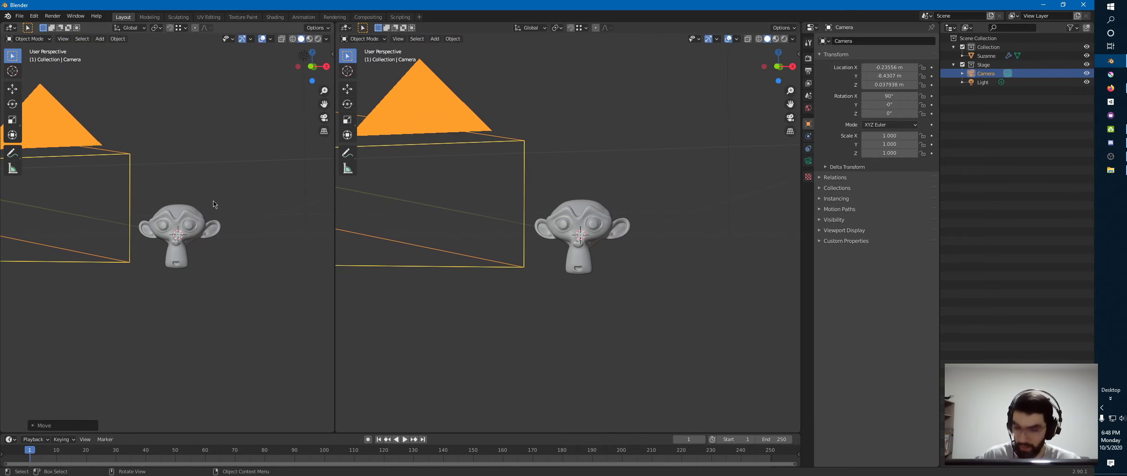
key("t")
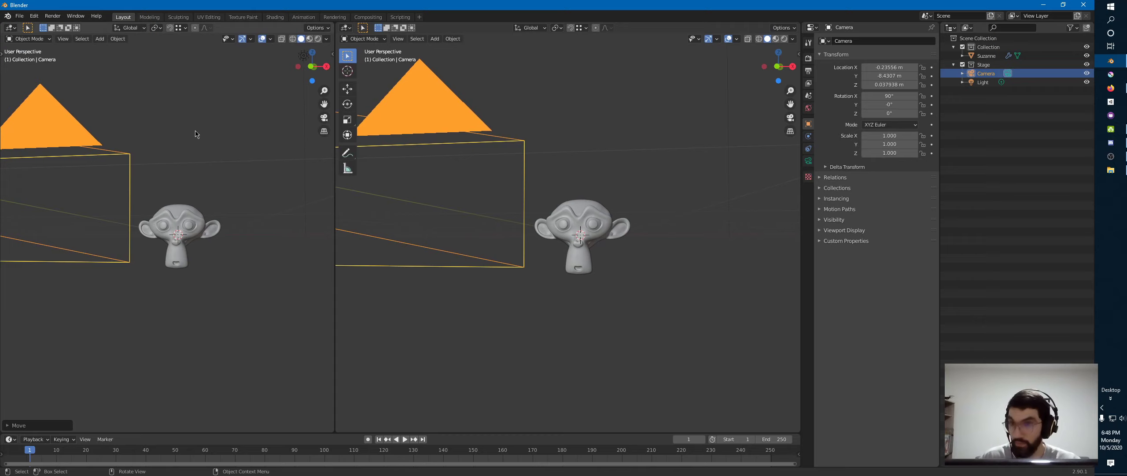
key("KP_0")
middle_click_drag(170, 229, 239, 167, "ctrl")
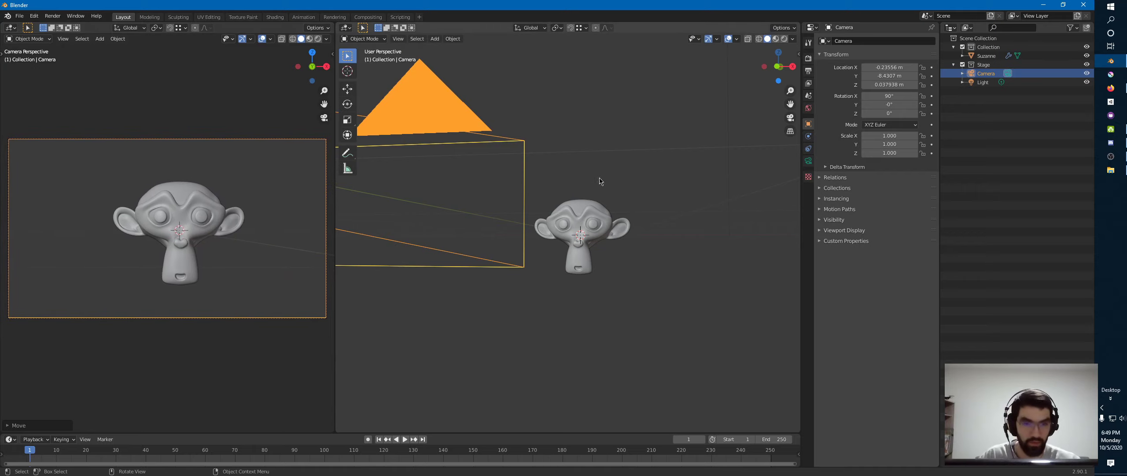
middle_click_drag(599, 180, 654, 163)
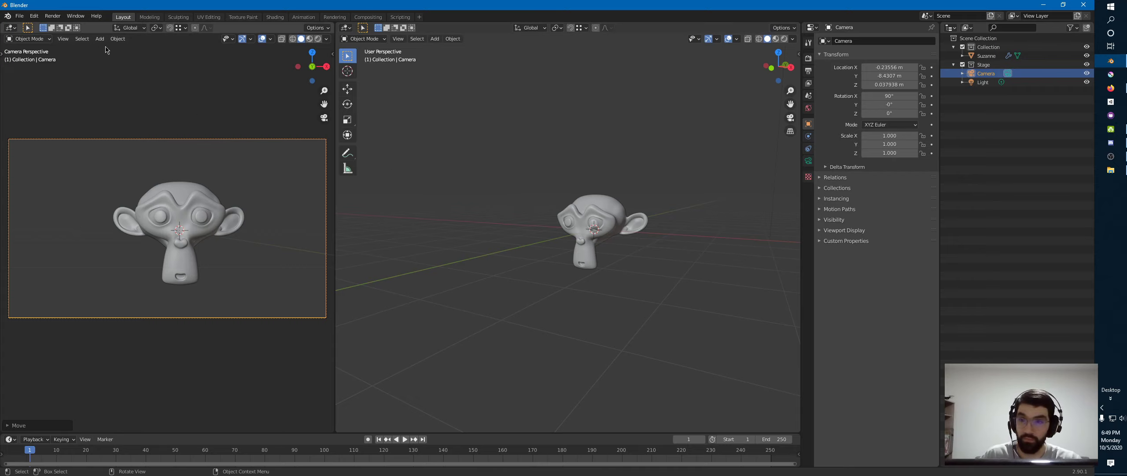
Hide the tool settings, gizmos and overlays in the camera viewport and fit the camera frame to its width
left_click(63, 39)
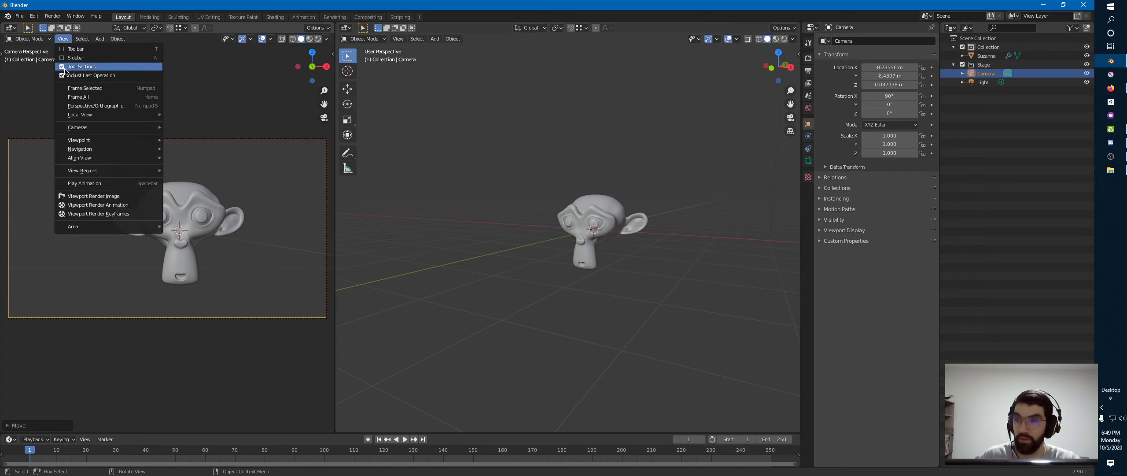
left_click(64, 72)
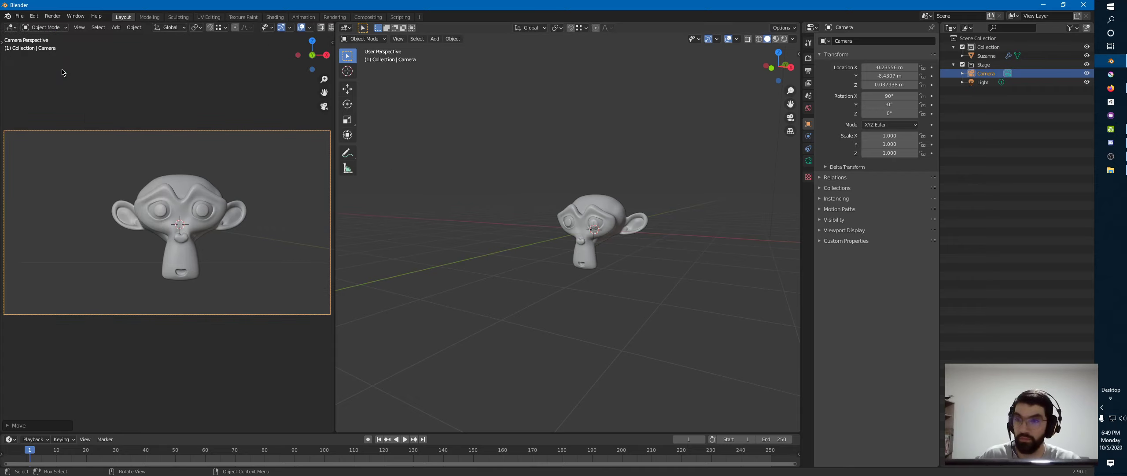
left_click(302, 28)
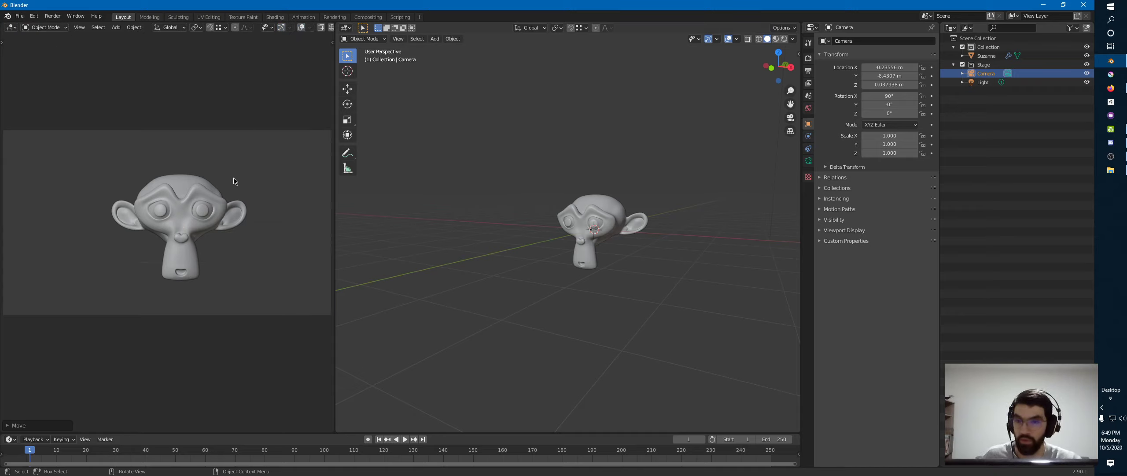
middle_click_drag(235, 177, 238, 172, "ctrl")
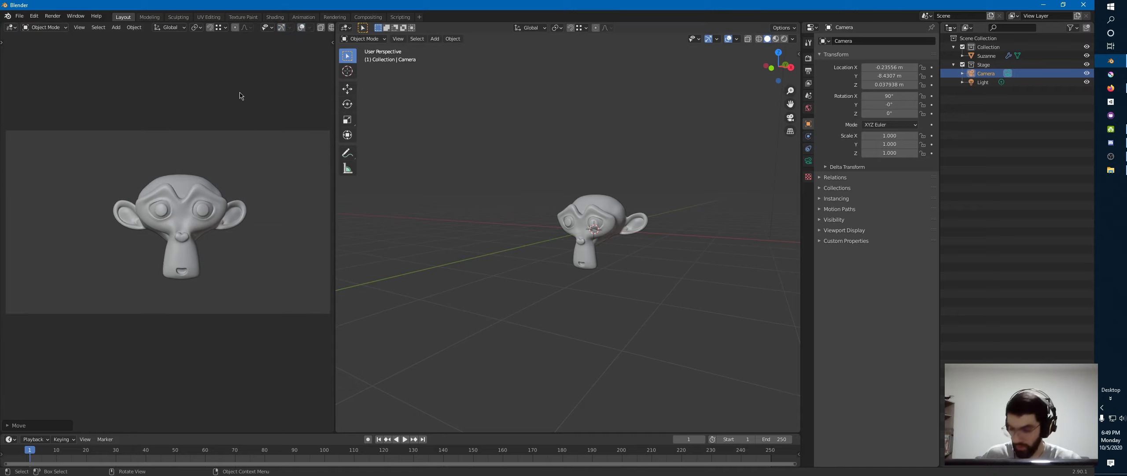
Switch the camera viewport to Material Preview shading with scene lights and scene world enabled
key("z")
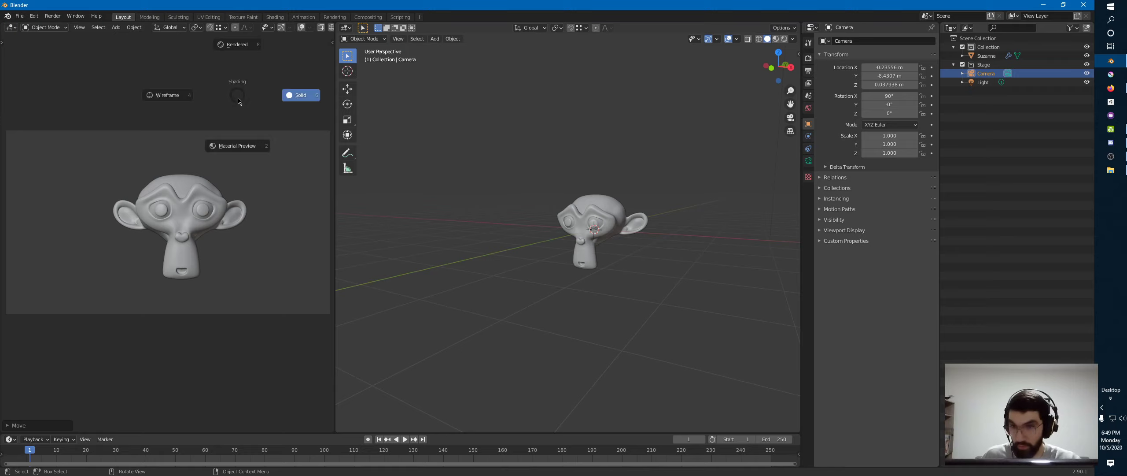
left_click(230, 148)
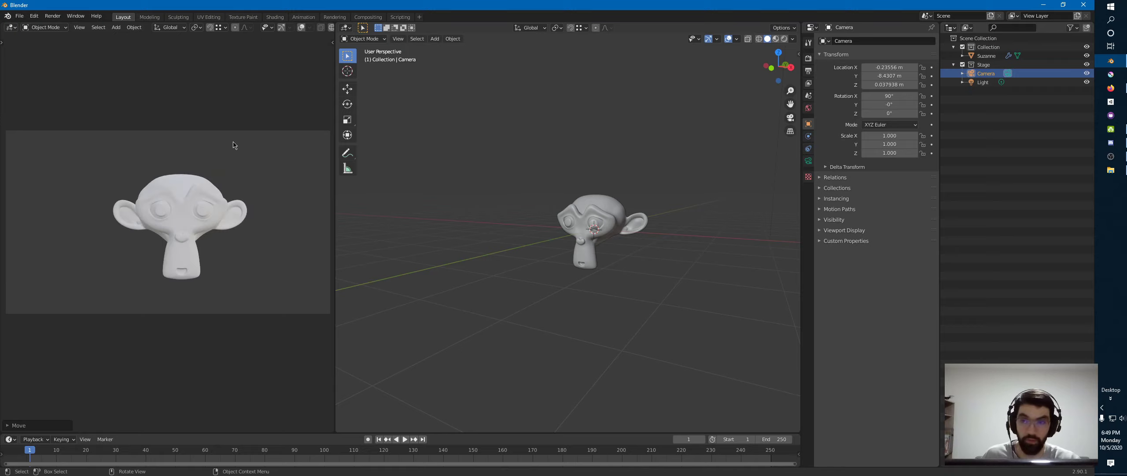
middle_click_drag(592, 225, 645, 158)
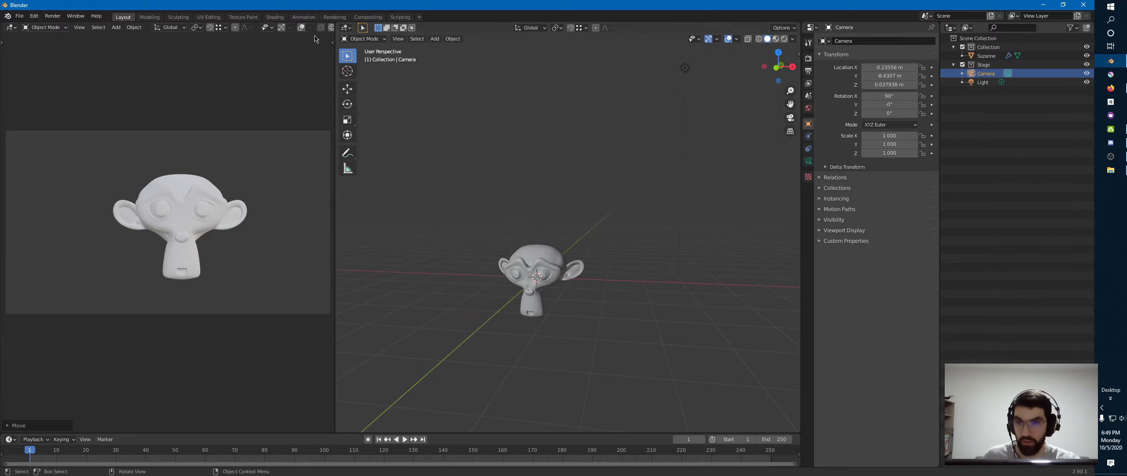
scroll(252, 30, "down", 3)
left_click(327, 28)
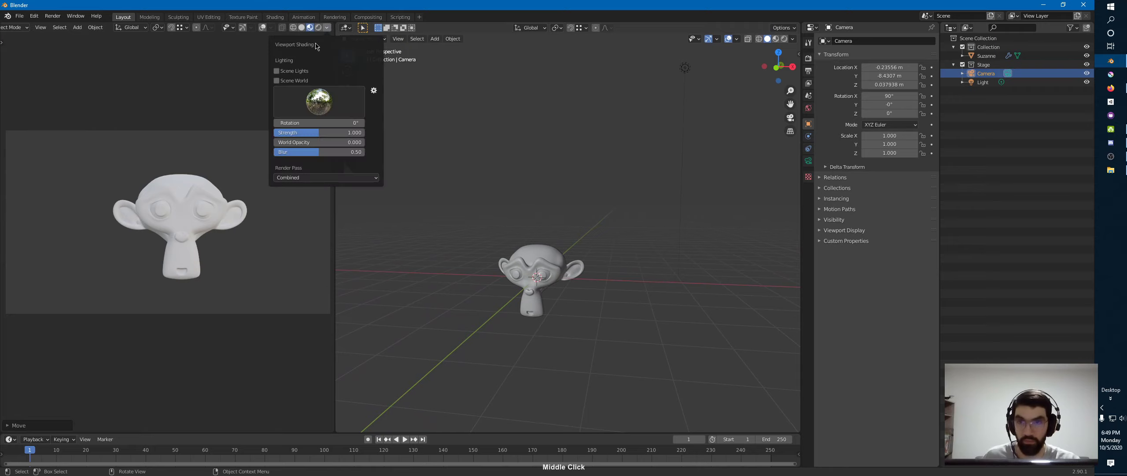
left_click(277, 81)
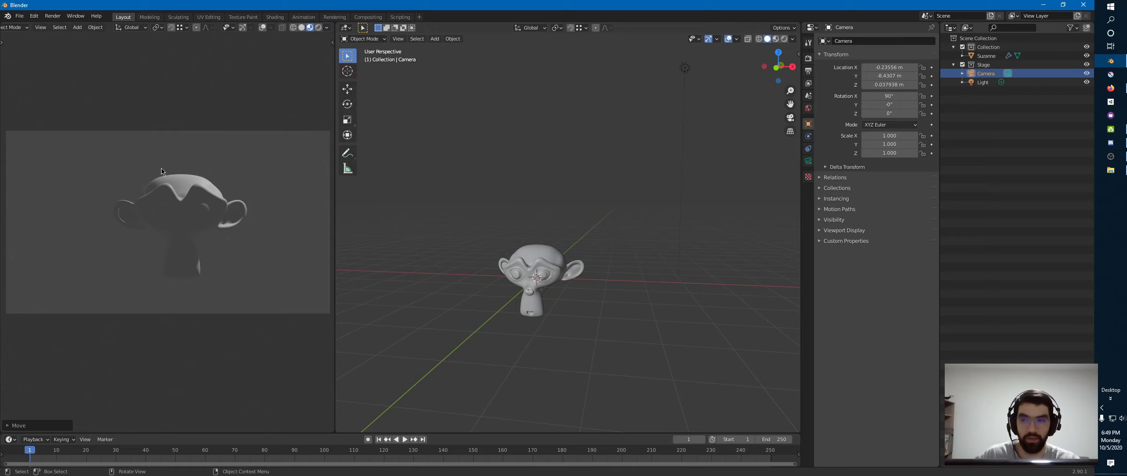
Move the light horizontally, locking global Z, until it shines on the front of the monkey head
left_click(685, 67)
middle_click_drag(685, 70, 578, 147)
key("g")
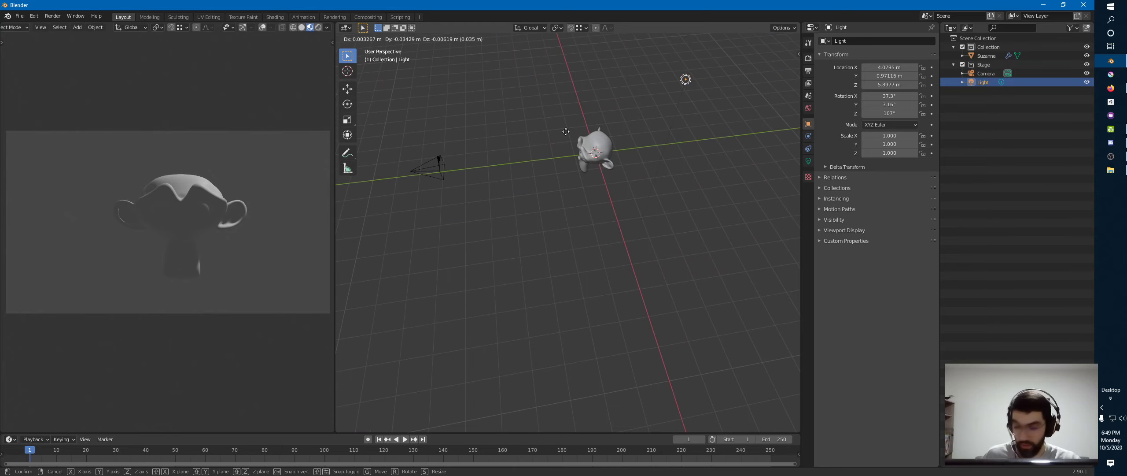
key("shift+z")
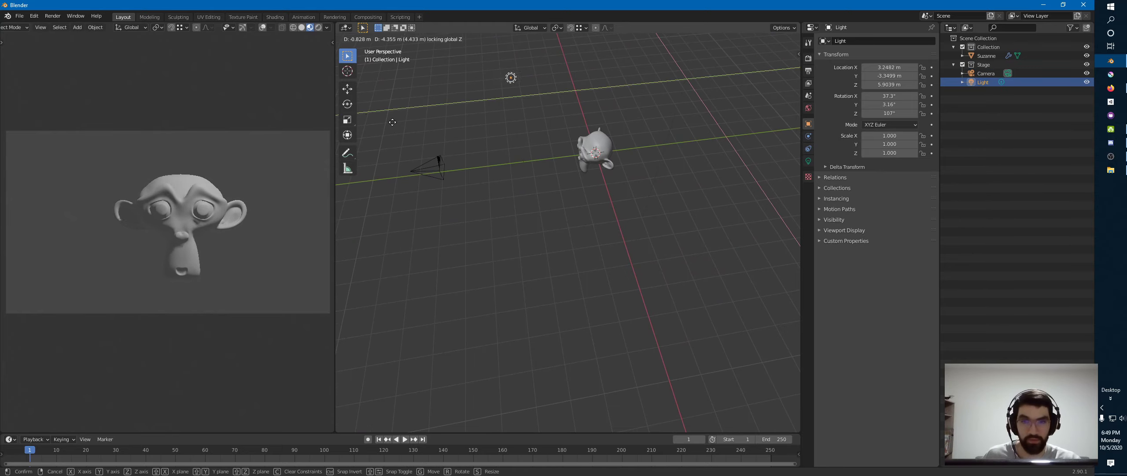
left_click(407, 116)
Set the world background color to black
left_click(809, 108)
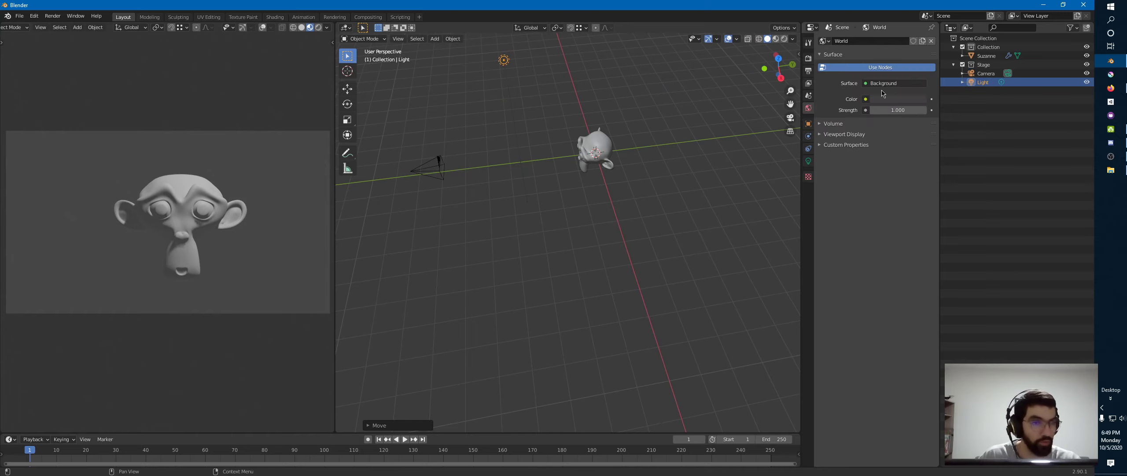
left_click(894, 100)
left_click_drag(948, 154, 946, 174)
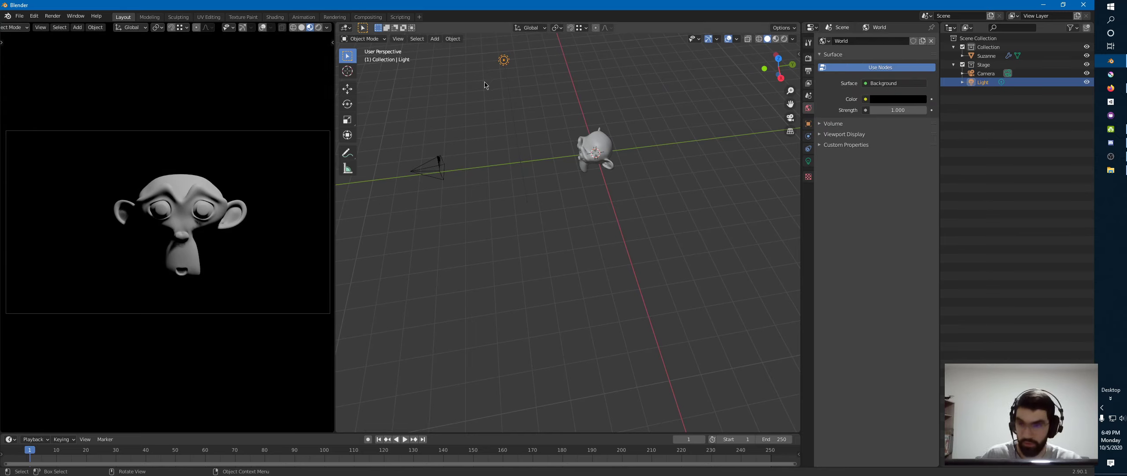
Move the light back horizontally, locking global Z, so it sits high above the monkey head
key("g")
key("shift+z")
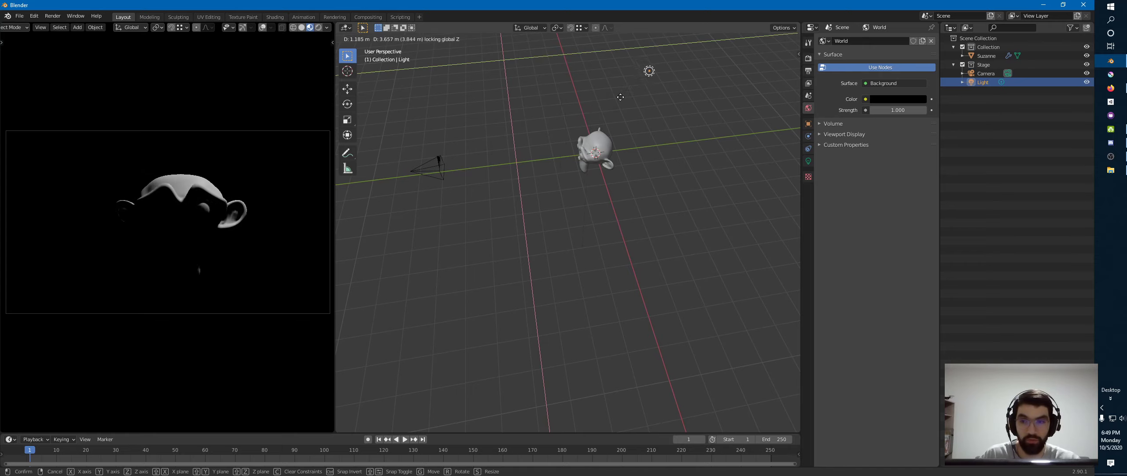
left_click(588, 43)
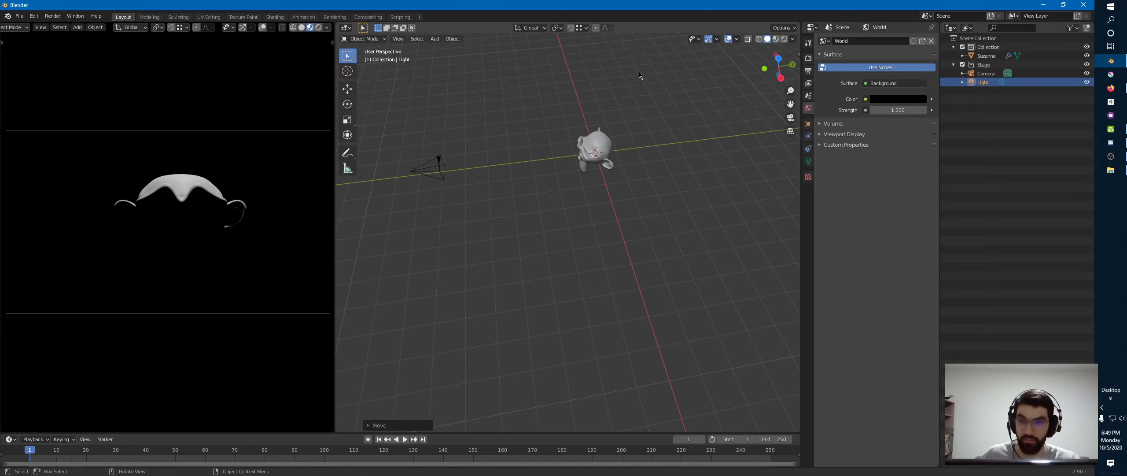
middle_click_drag(568, 158, 553, 177)
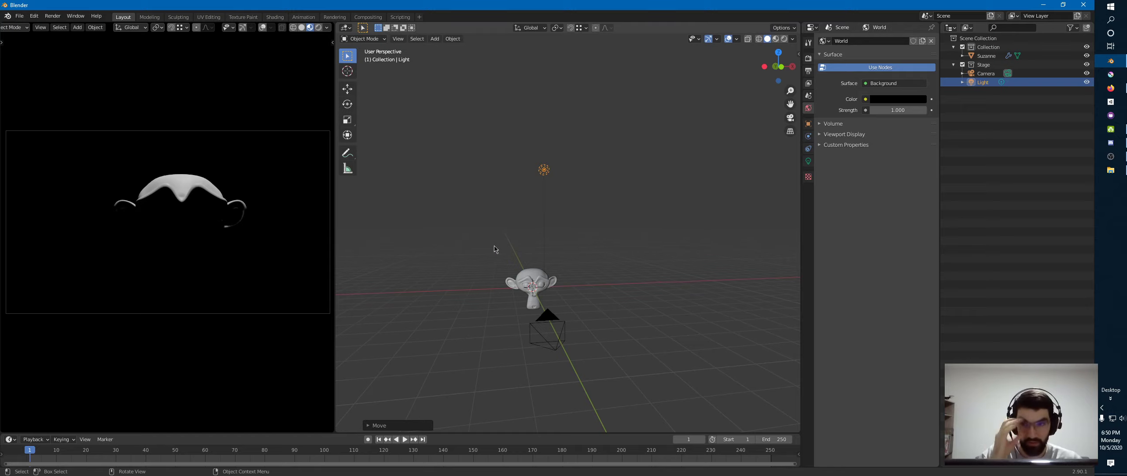
middle_click_drag(531, 259, 526, 187)
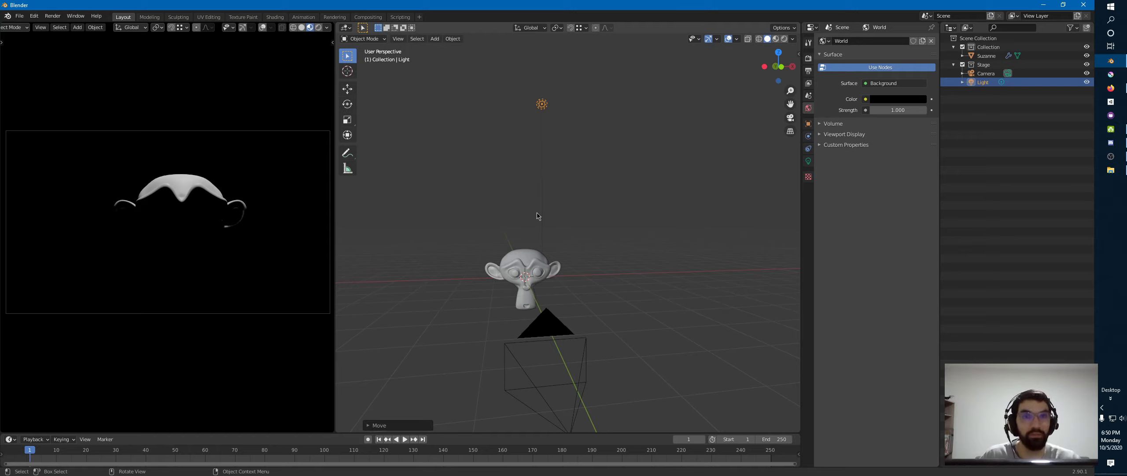
middle_click_drag(592, 194, 559, 198)
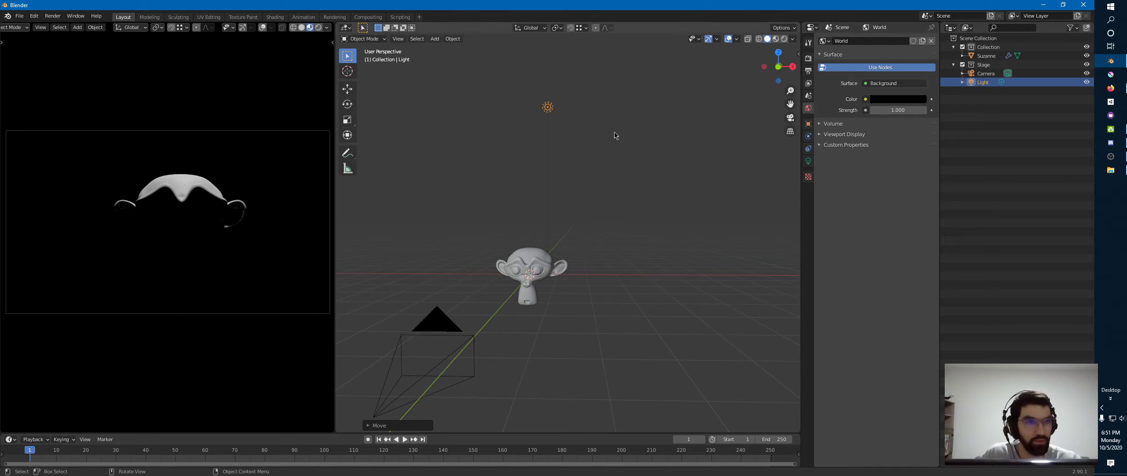
Rename the light as MainLight
left_click(550, 109)
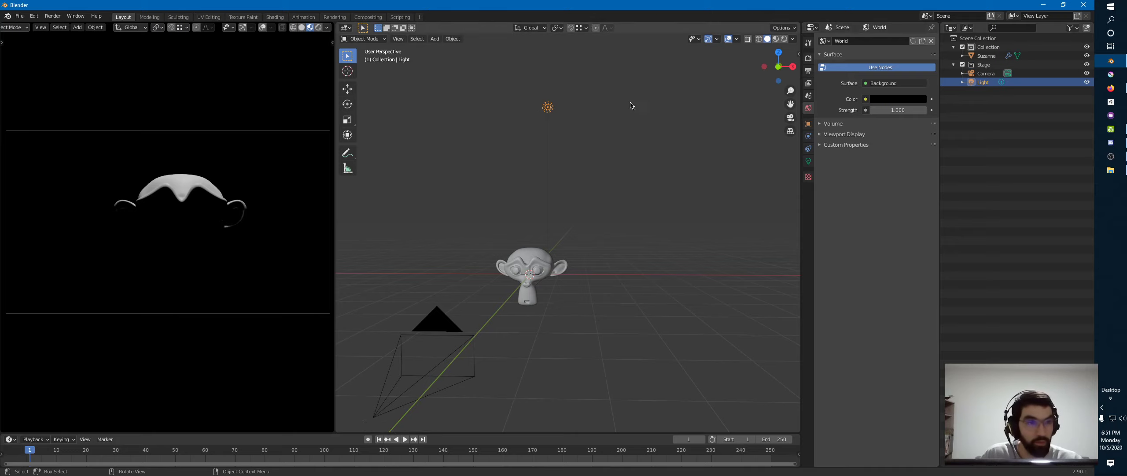
double_click(982, 83)
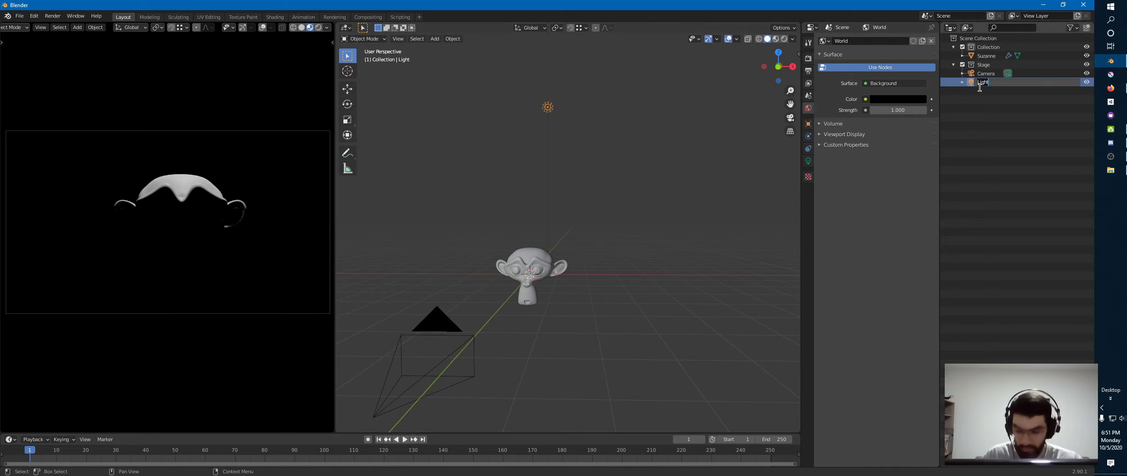
type("M")
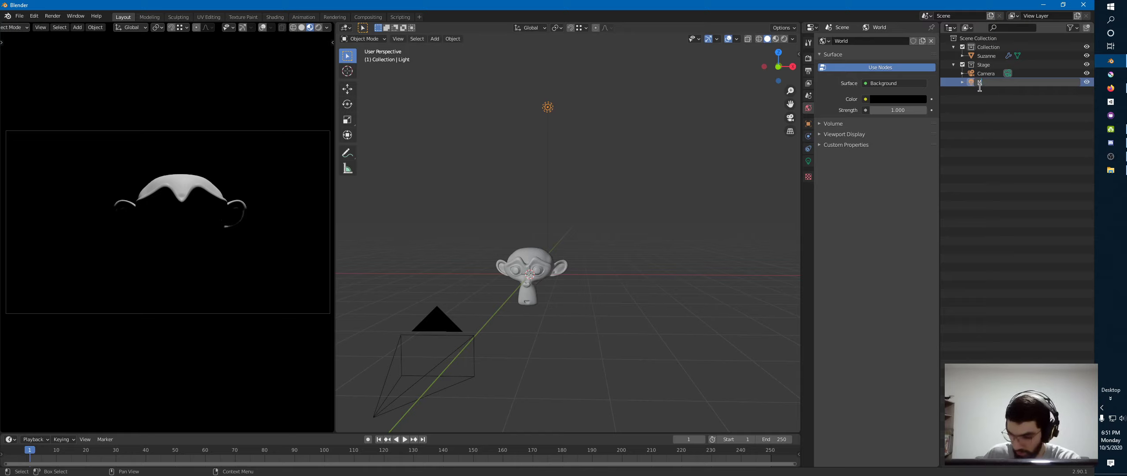
type("ainLi")
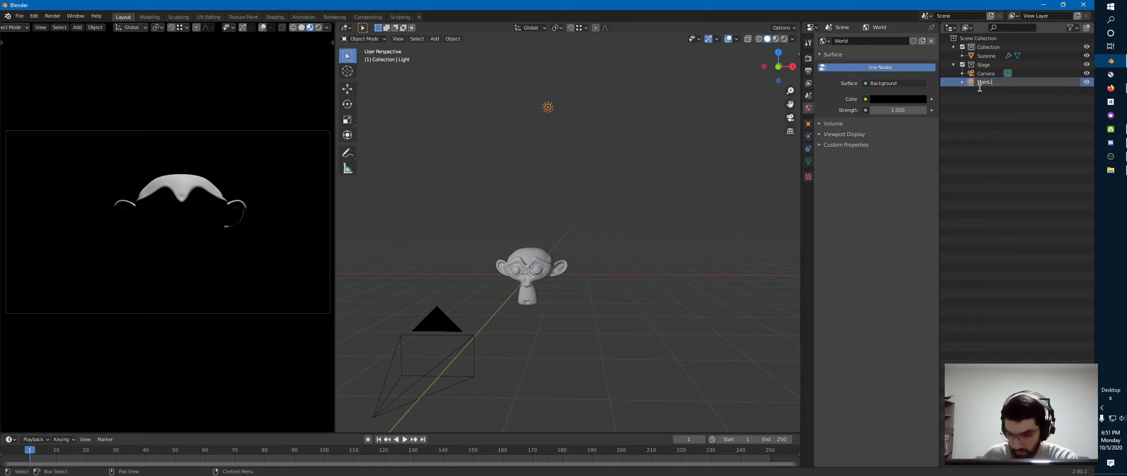
type("ght")
key("Return")
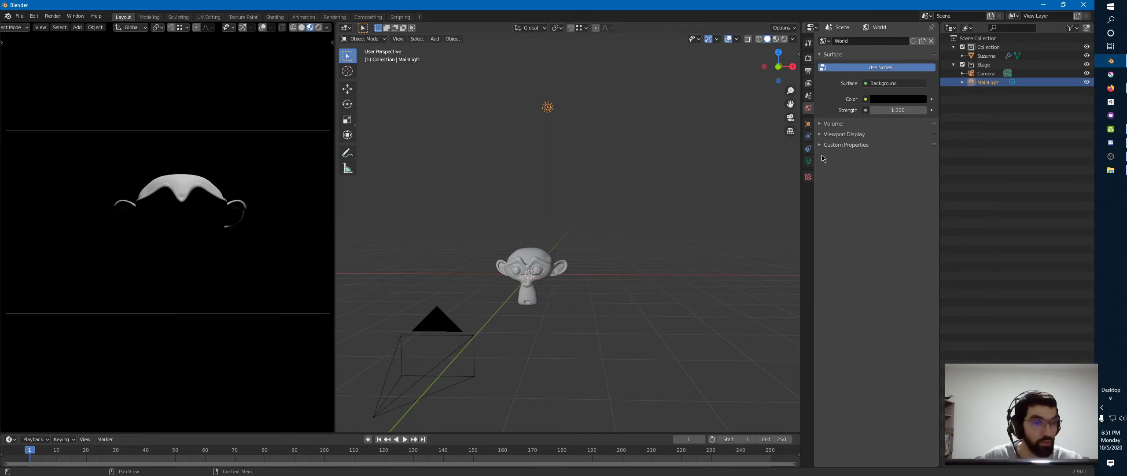
Move MainLight in the side view down to head height, between the camera and the monkey head
left_click(809, 160)
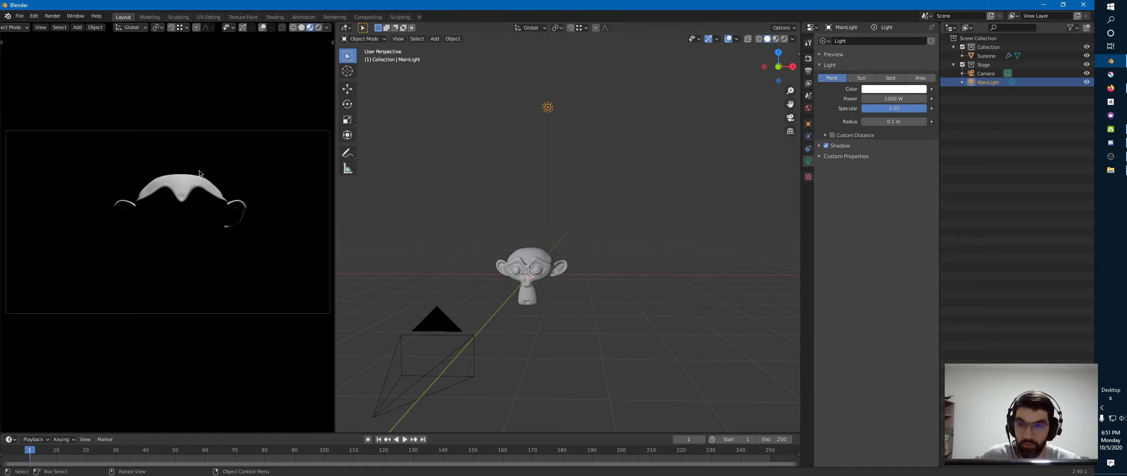
middle_click_drag(565, 142, 522, 137)
left_click_drag(615, 97, 325, 275)
middle_click_drag(409, 216, 538, 186, "shift")
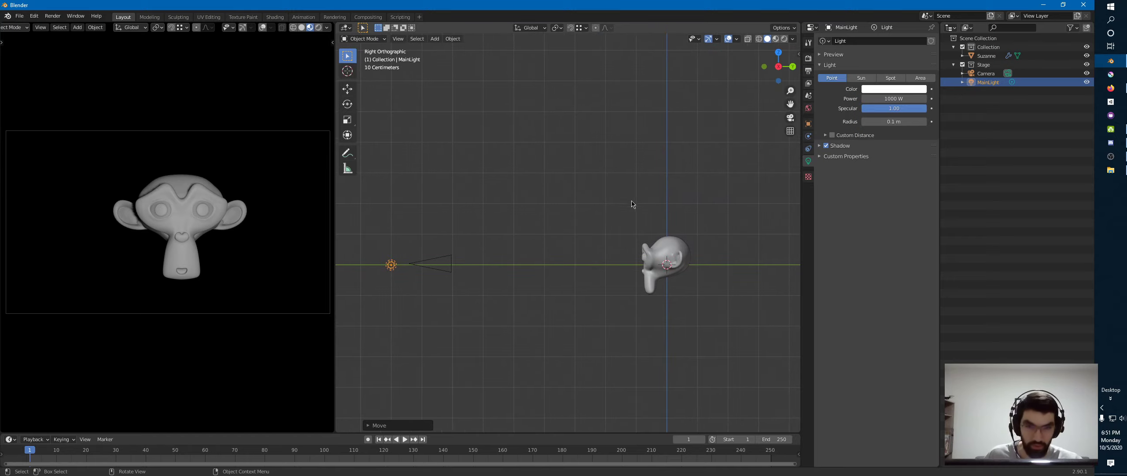
key("g")
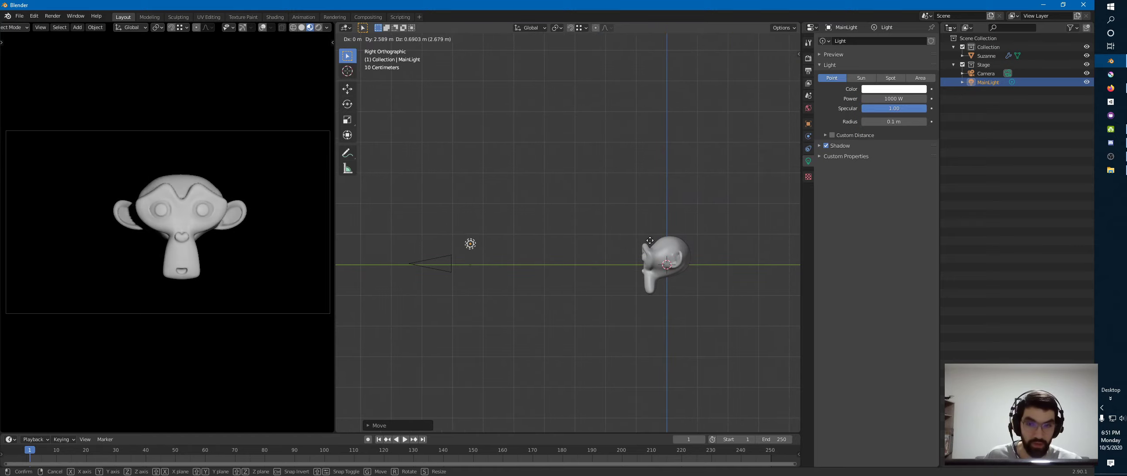
right_click(736, 257)
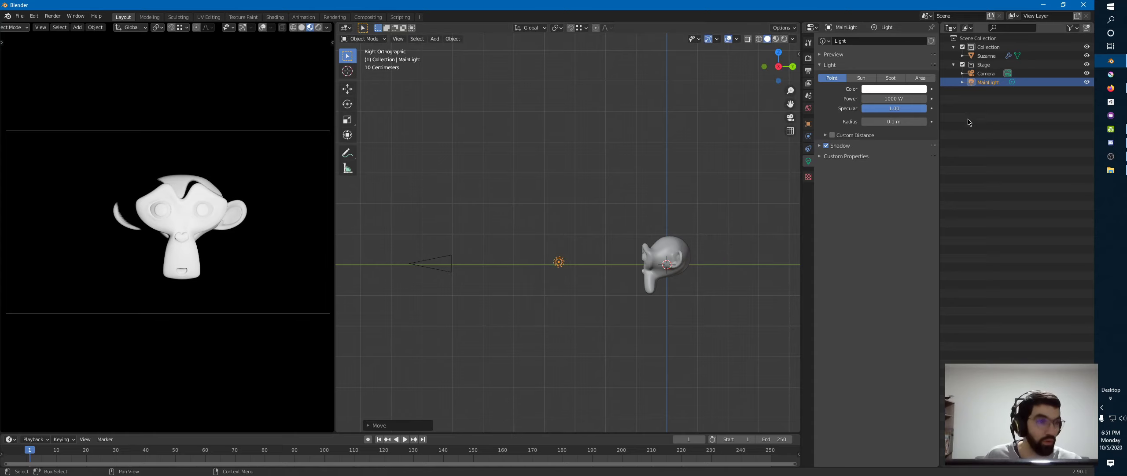
Lower MainLight's power to 100 W and fine-tune it to 70 W
left_click_drag(891, 100, 883, 100)
left_click(890, 100)
type("1")
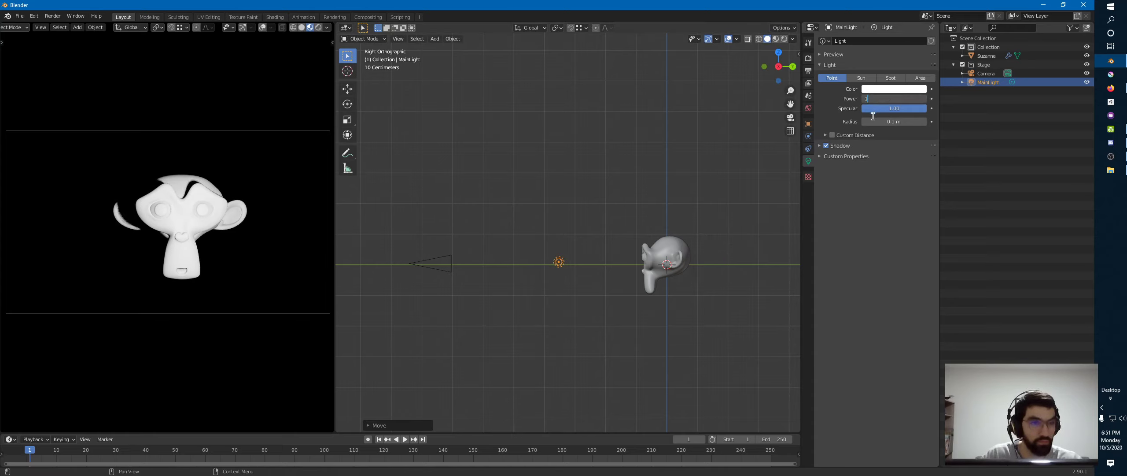
type("00")
key("Return")
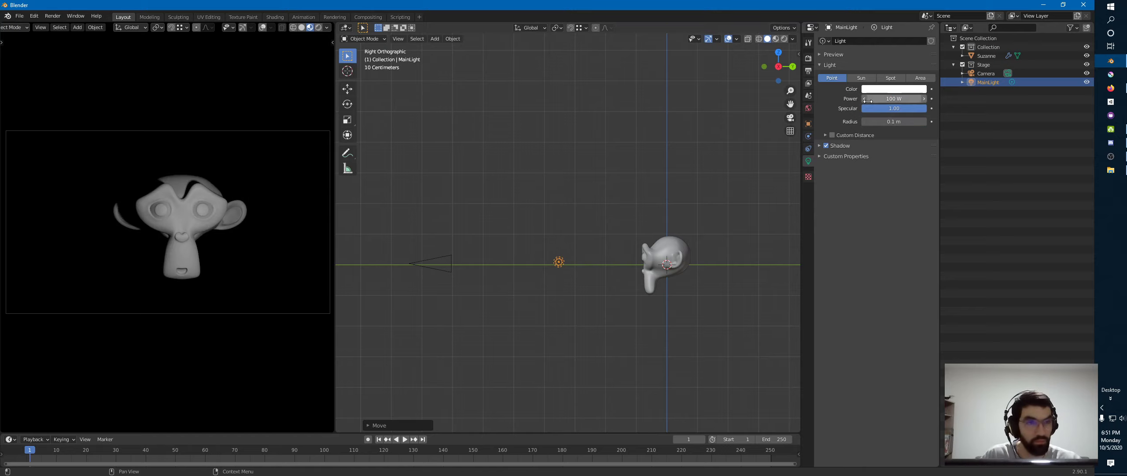
left_click_drag(868, 98, 746, 99)
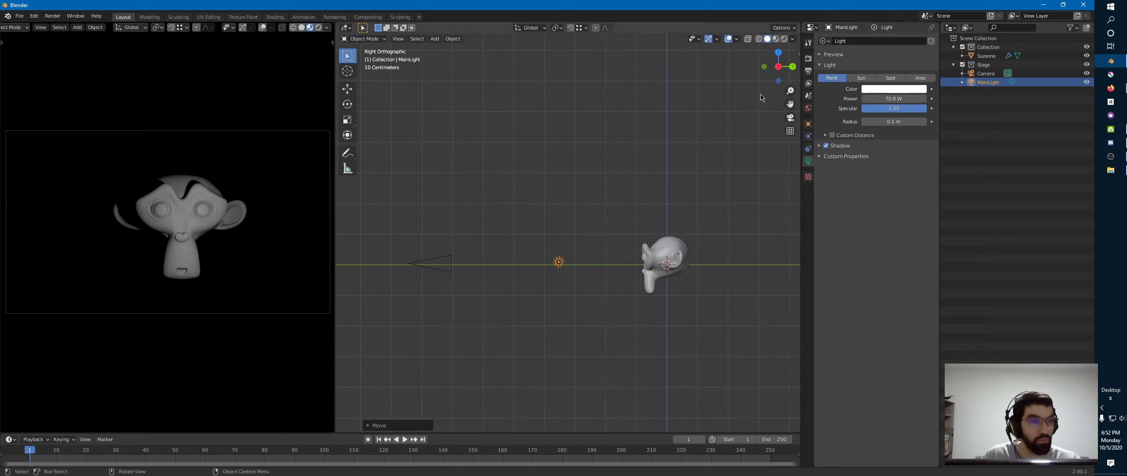
left_click(892, 101)
type("70")
key("Return")
In the front view, move MainLight about 0.63 m along negative X and 1.2 m up, centred just above the head
key("KP_1")
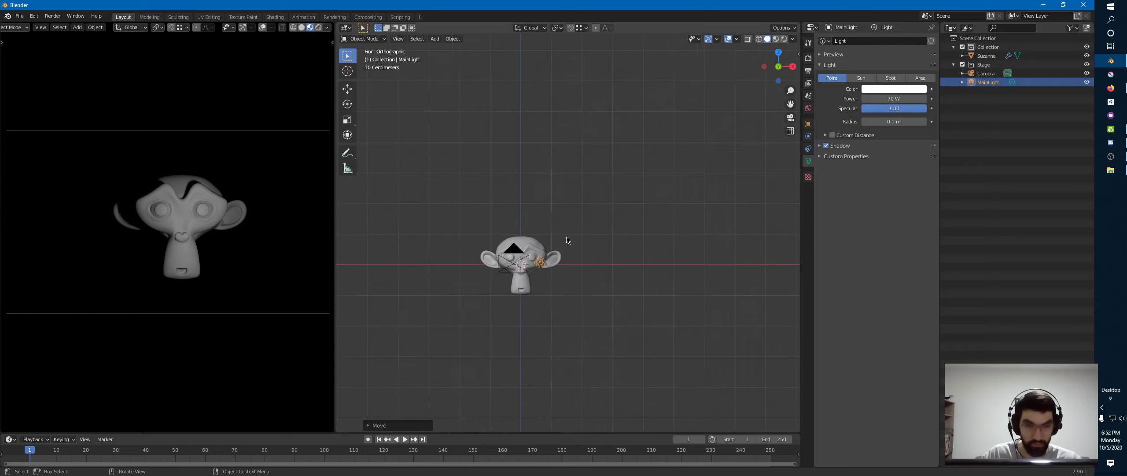
key("g")
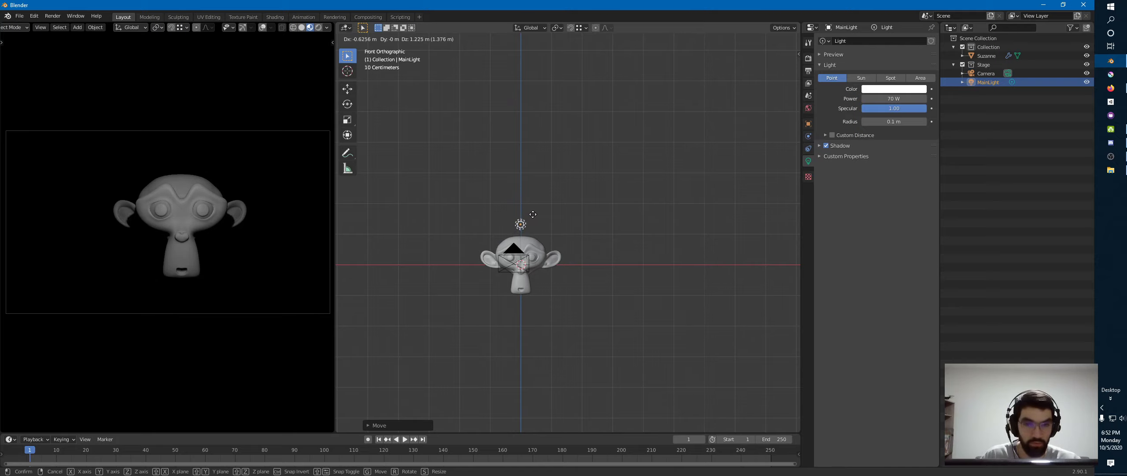
left_click(532, 214)
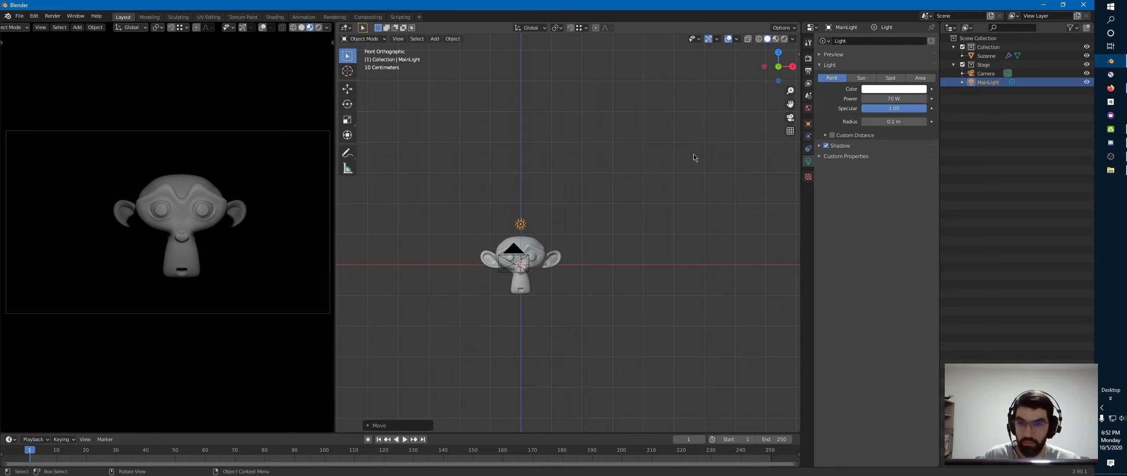
Tint MainLight's color a very pale blue
left_click(897, 91)
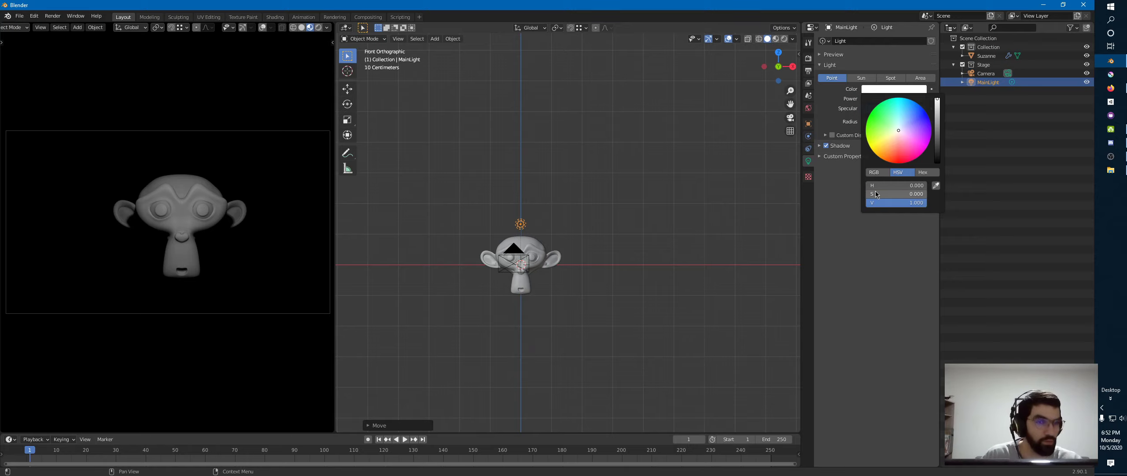
left_click_drag(875, 187, 887, 188)
left_click(899, 129)
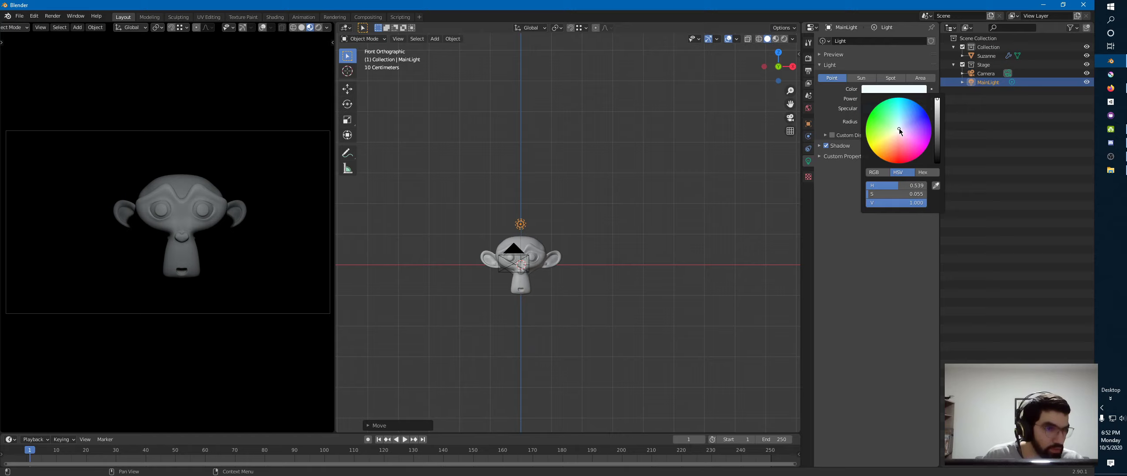
left_click_drag(899, 128, 901, 129)
left_click(896, 90)
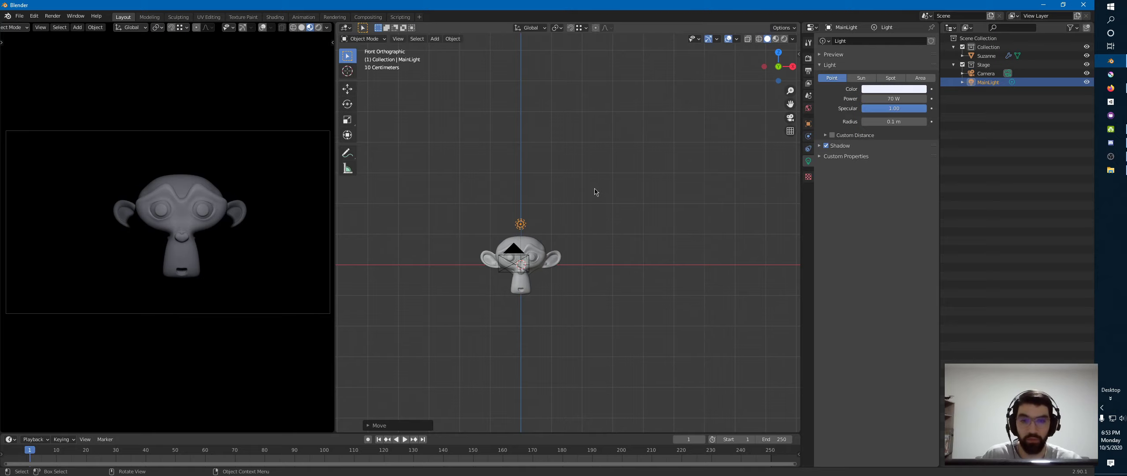
Move the camera along the global X axis to line it up with the monkey head's centre
left_click(515, 251)
key("g")
key("x")
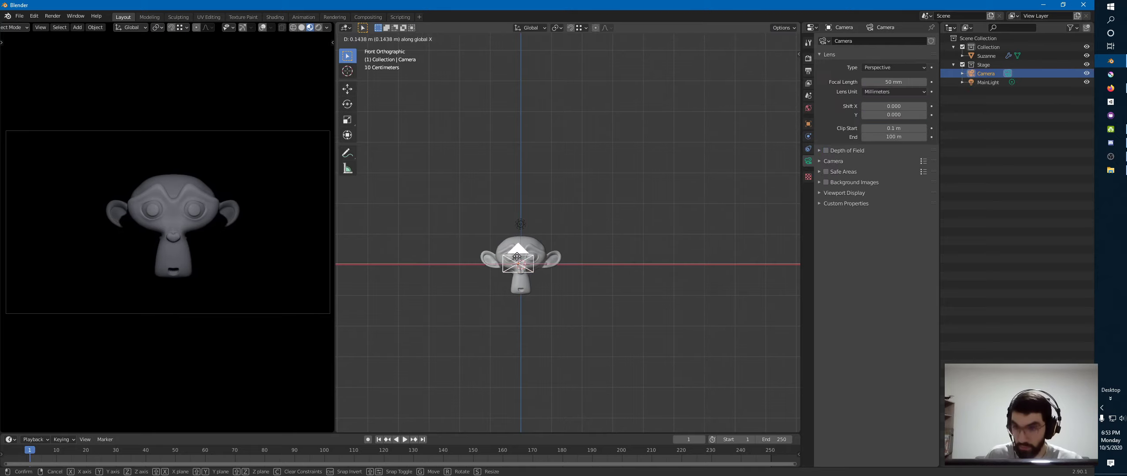
left_click(520, 255)
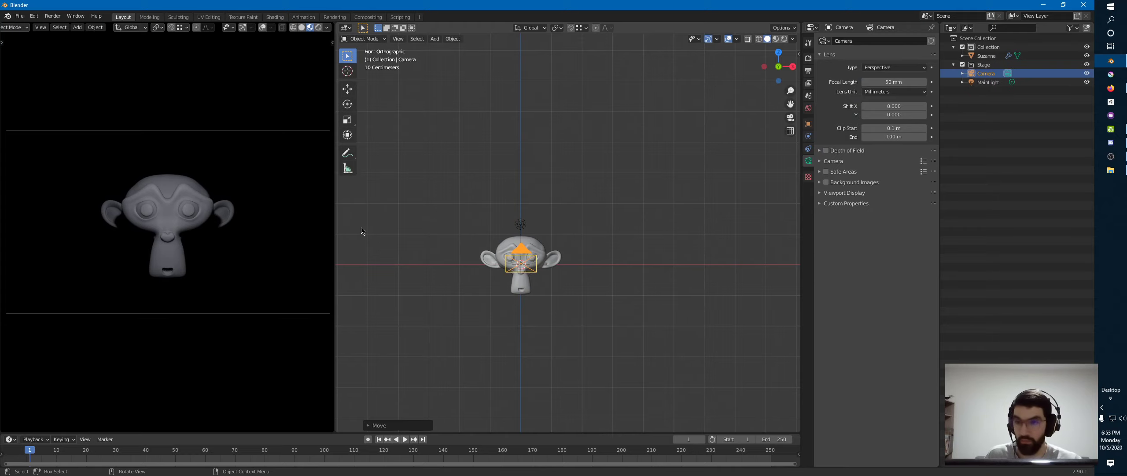
Examine MainLight's placement relative to the monkey head and camera from several angles, alongside the rendered camera preview
left_click(523, 223)
middle_click_drag(612, 172, 476, 233)
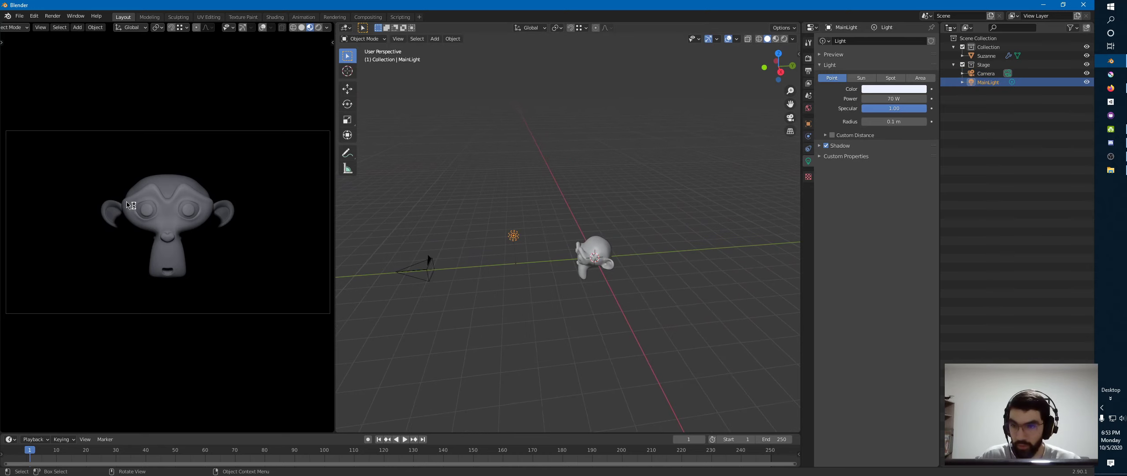
middle_click_drag(142, 229, 214, 215)
key("KP_0")
middle_click_drag(556, 233, 615, 213)
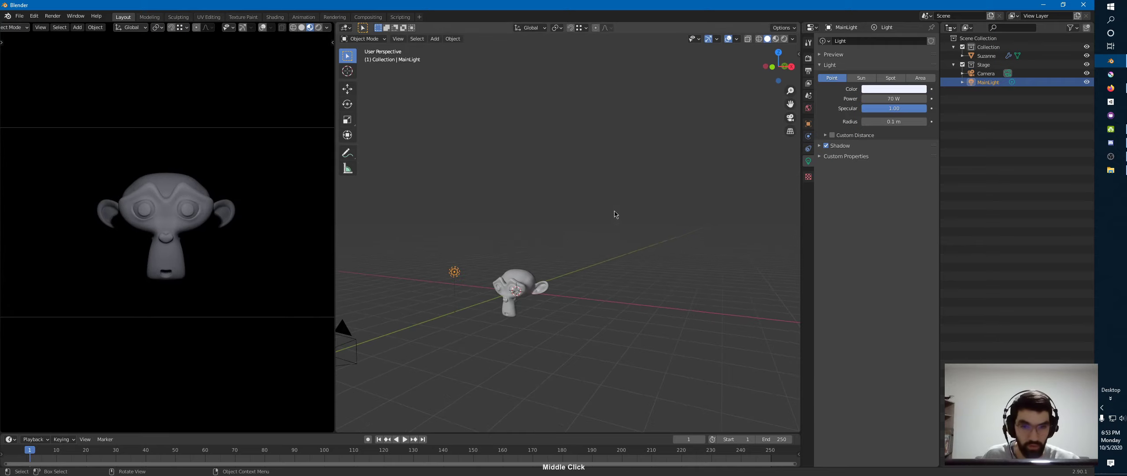
middle_click_drag(535, 276, 555, 260)
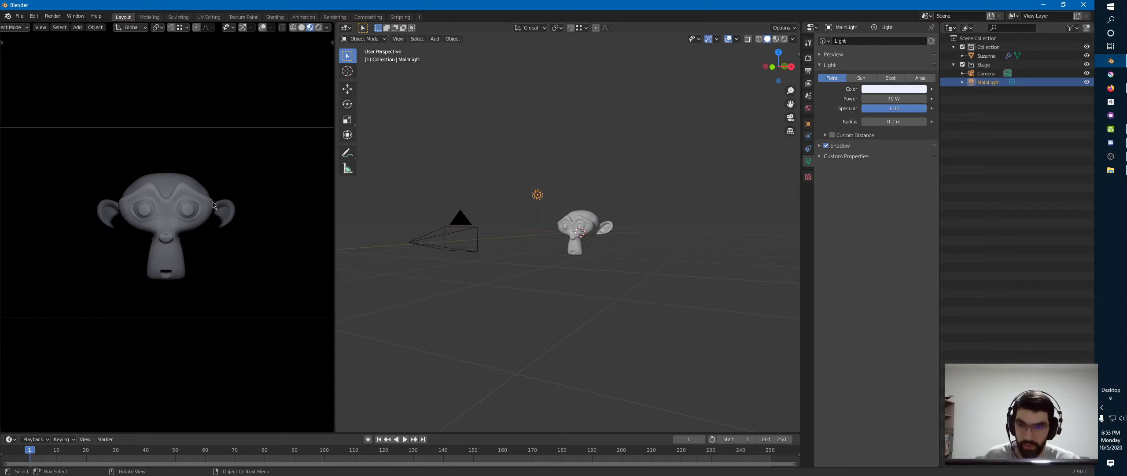
middle_click_drag(615, 234, 656, 171, "ctrl")
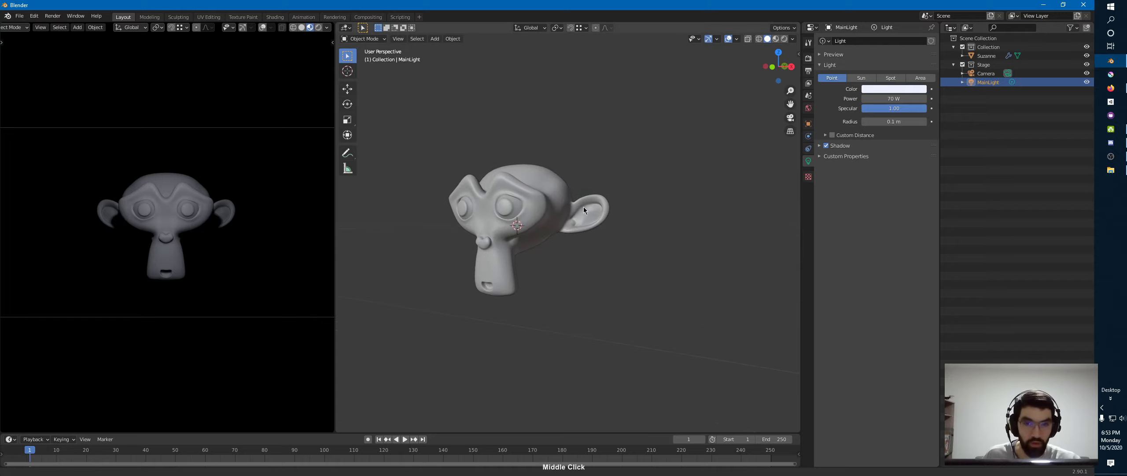
middle_click_drag(565, 167, 586, 240)
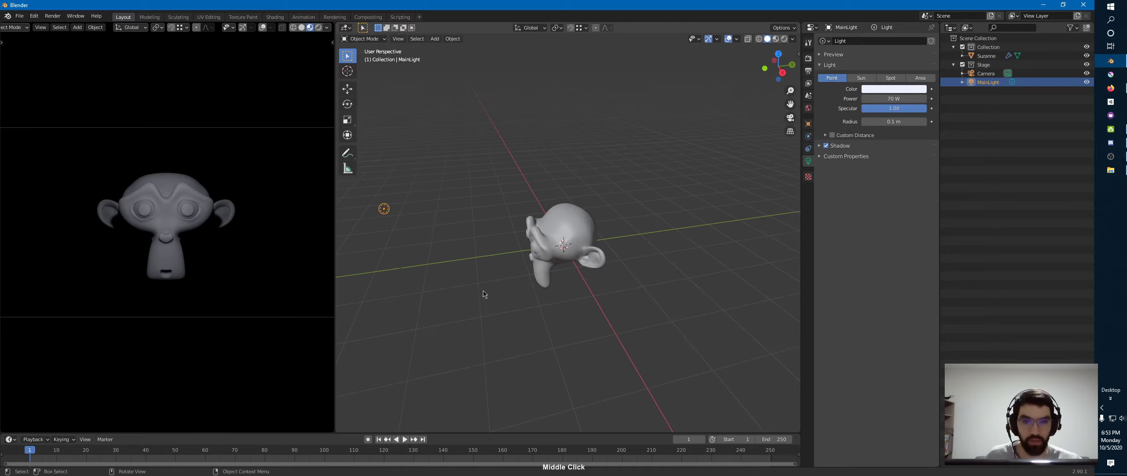
key("shift+s")
key("Escape")
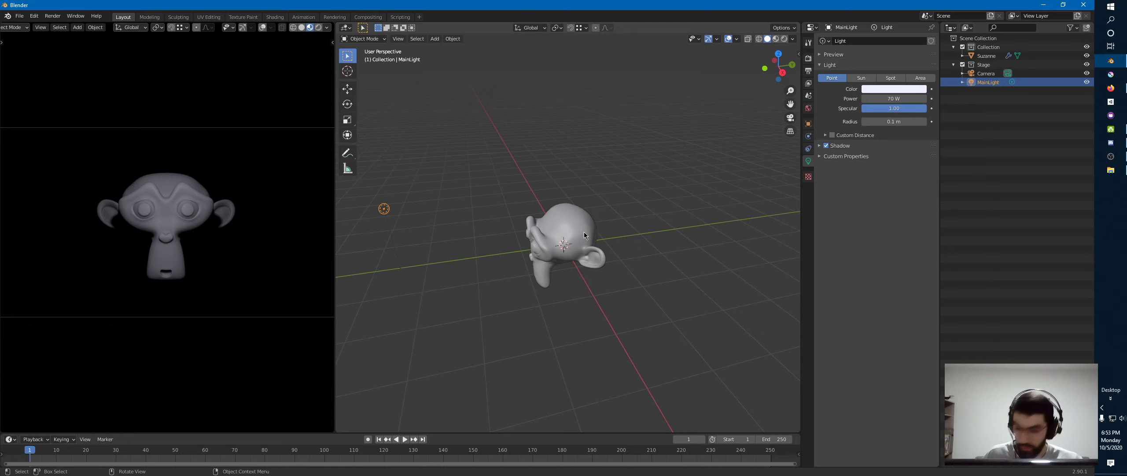
Add a point light at the 3D cursor and move it along the global Y axis to behind the monkey head
key("shift+a")
mouse_move(551, 344)
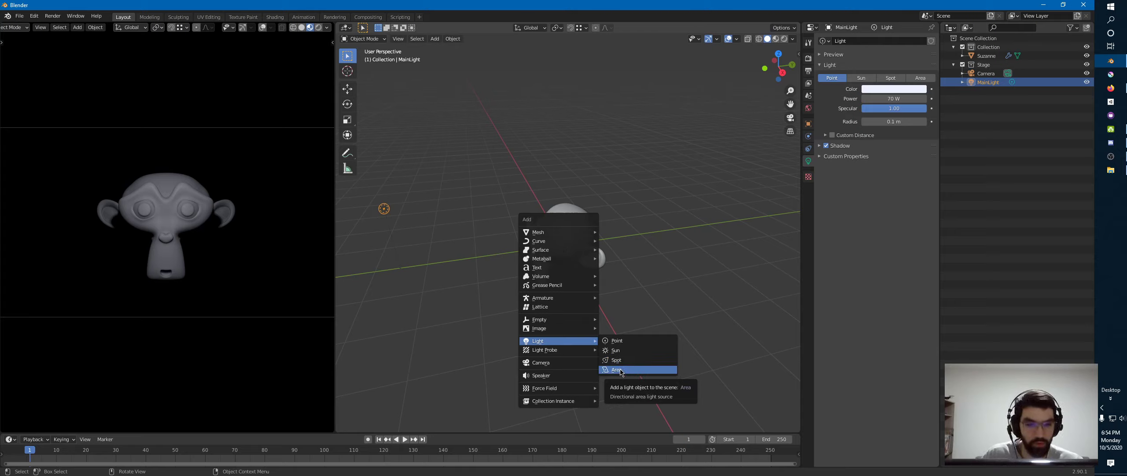
mouse_move(599, 349)
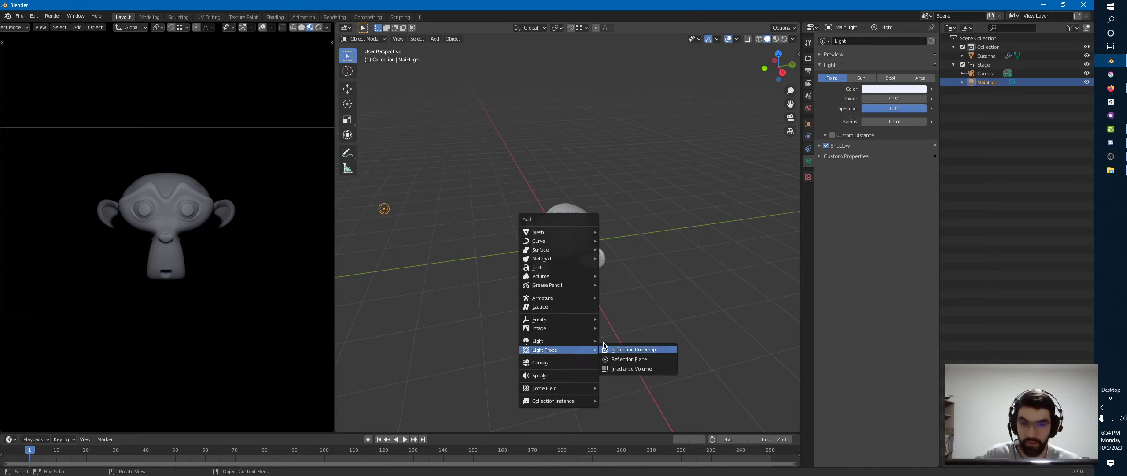
mouse_move(589, 340)
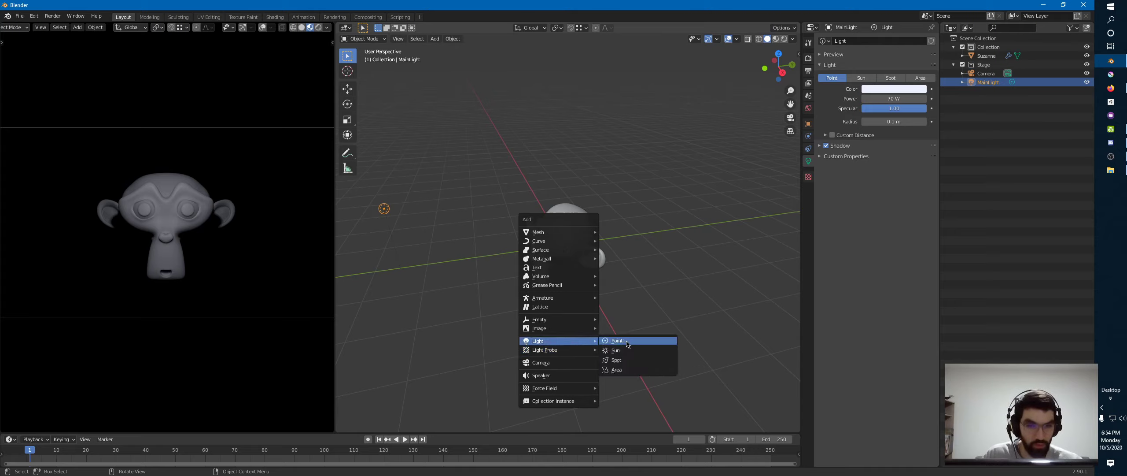
left_click(628, 343)
key("g")
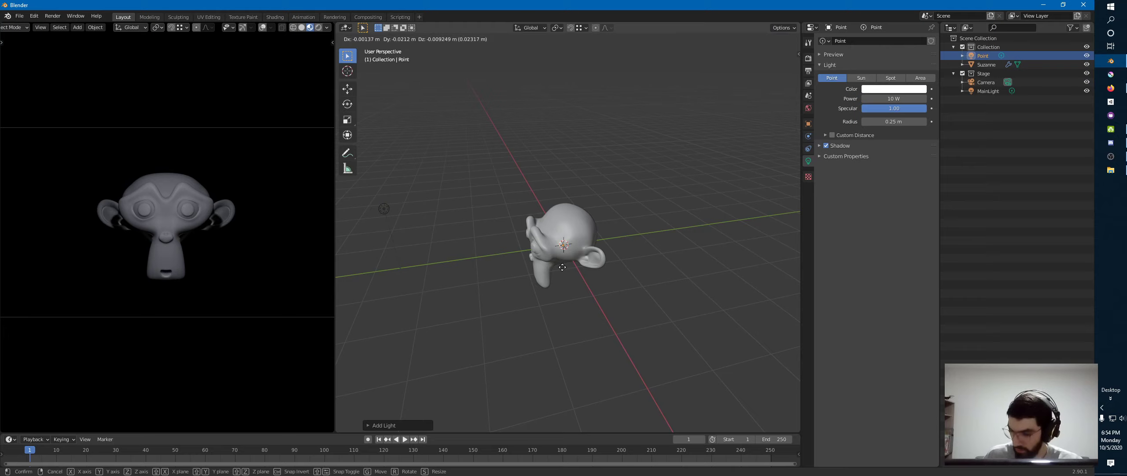
key("y")
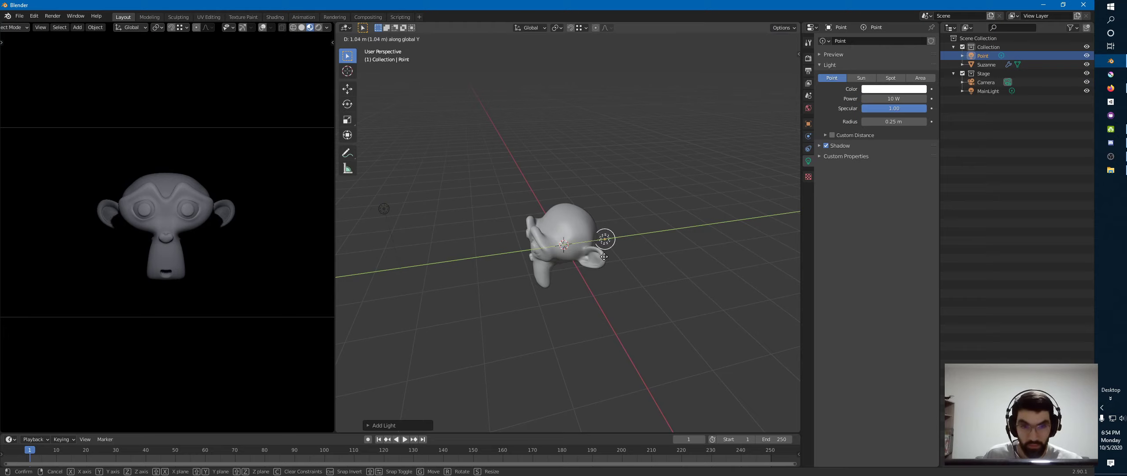
left_click(618, 250)
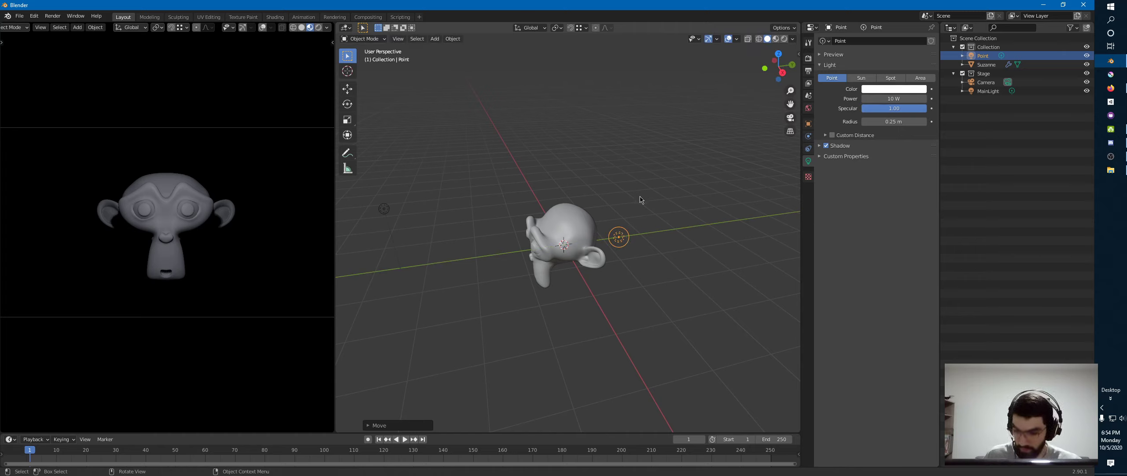
Put the new point light into the Stage collection
left_click(873, 102)
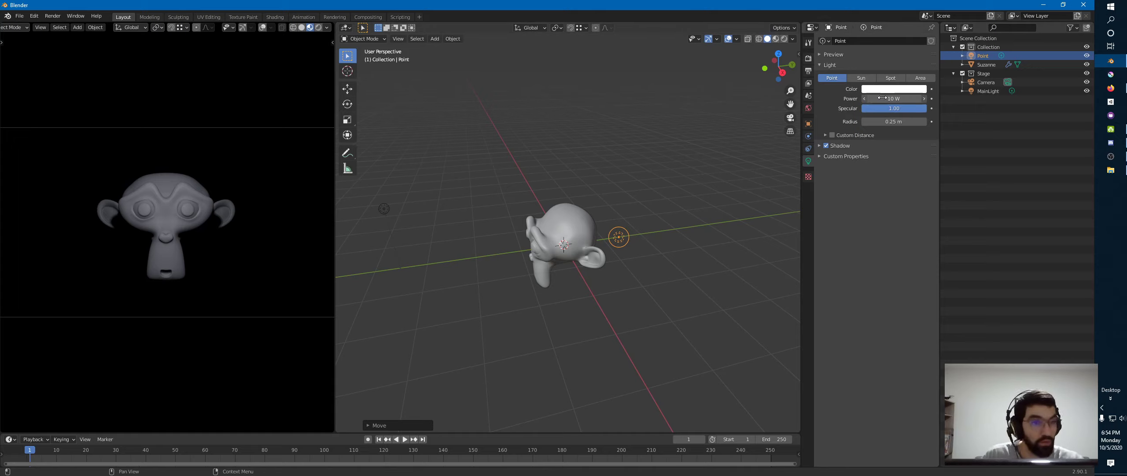
left_click(874, 184)
left_click_drag(983, 56, 991, 80)
left_click(991, 82)
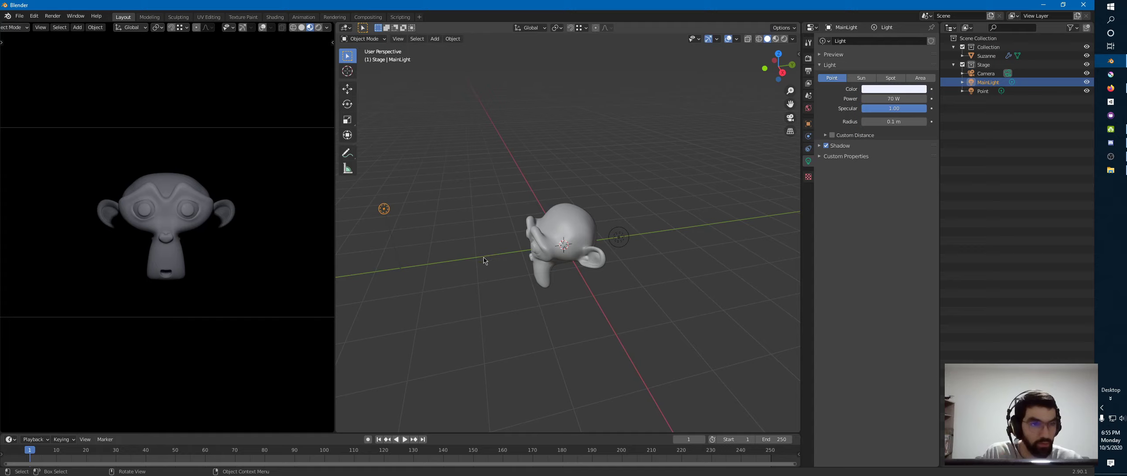
Set the new point light's power to 200 W and its radius to 2 m
left_click(617, 236)
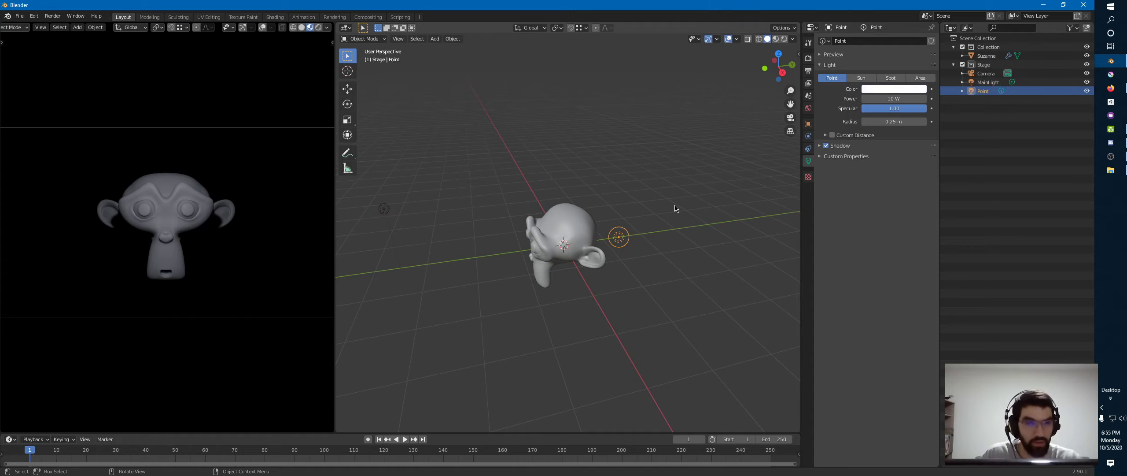
left_click(865, 99)
left_click(871, 99)
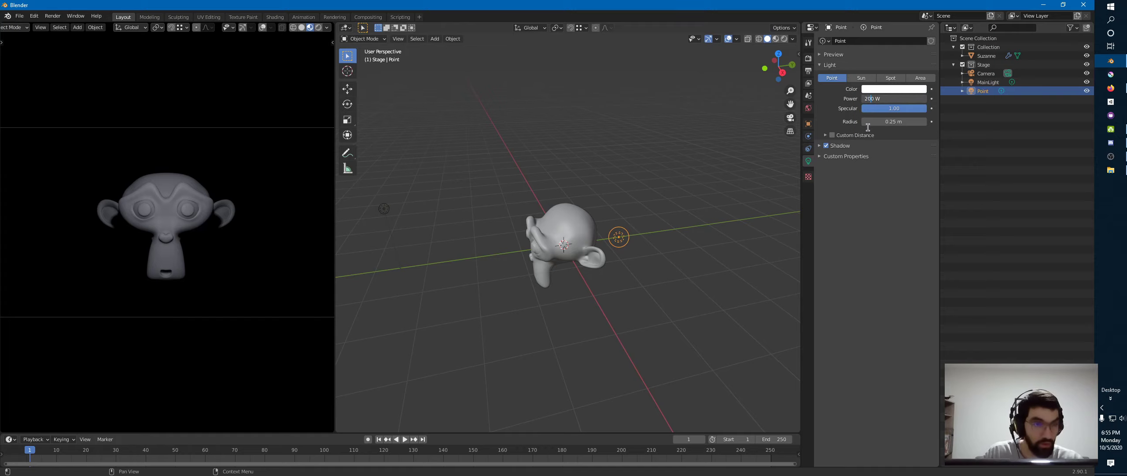
key("Return")
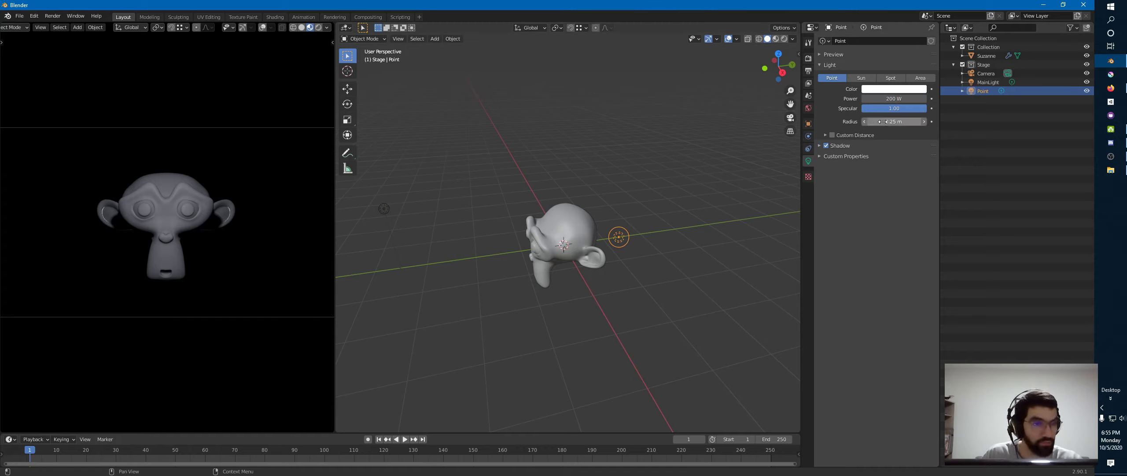
left_click_drag(883, 121, 912, 125)
left_click(883, 122)
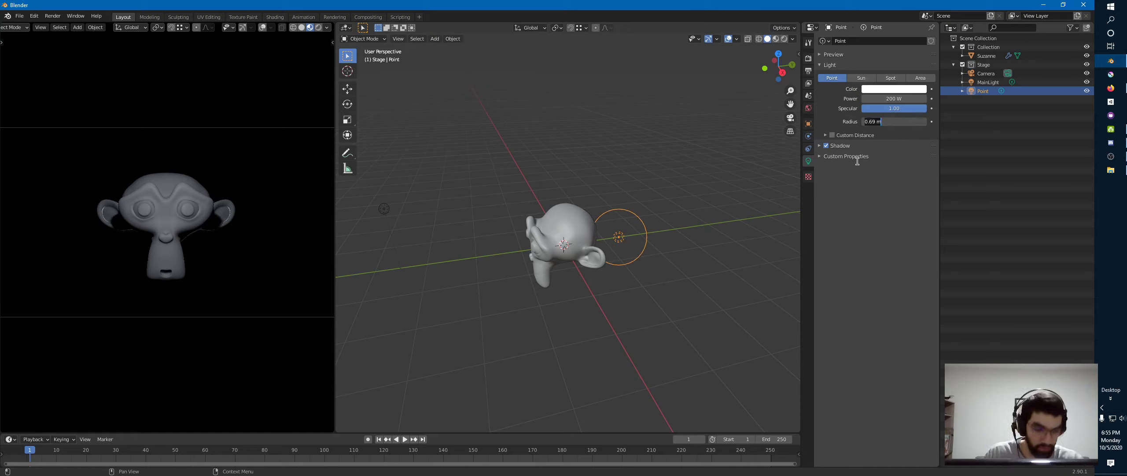
type("2")
key("Return")
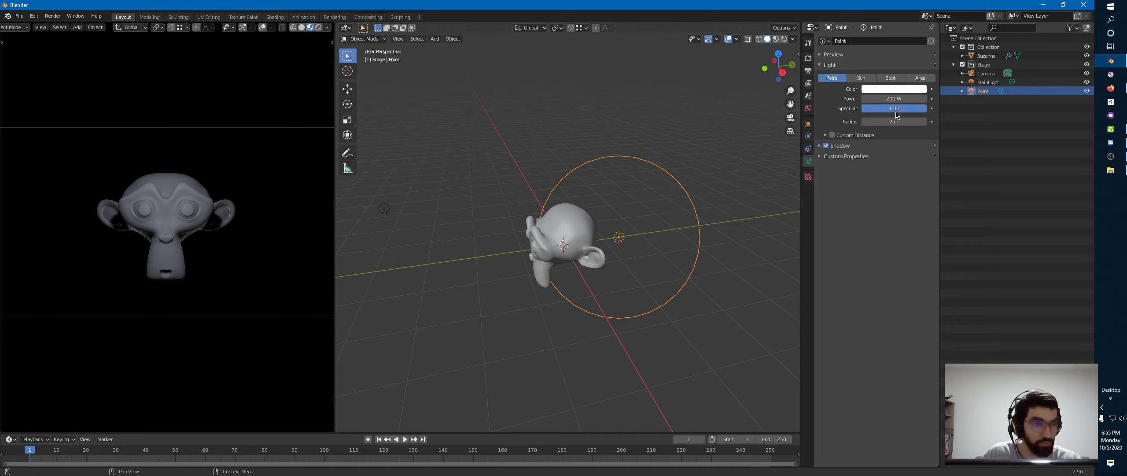
Raise the power of the point light behind the head to 500 W
left_click(875, 99)
left_click_drag(868, 98, 838, 100)
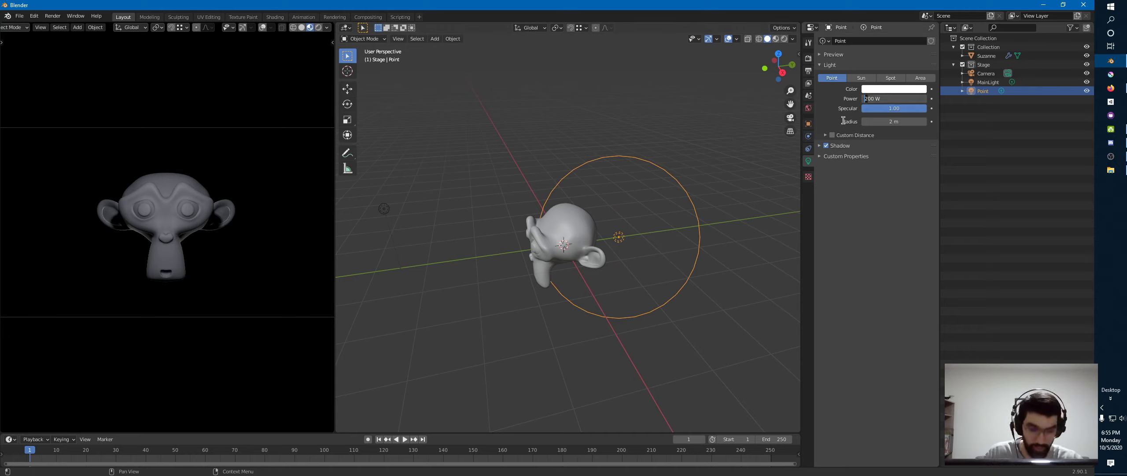
key("Return")
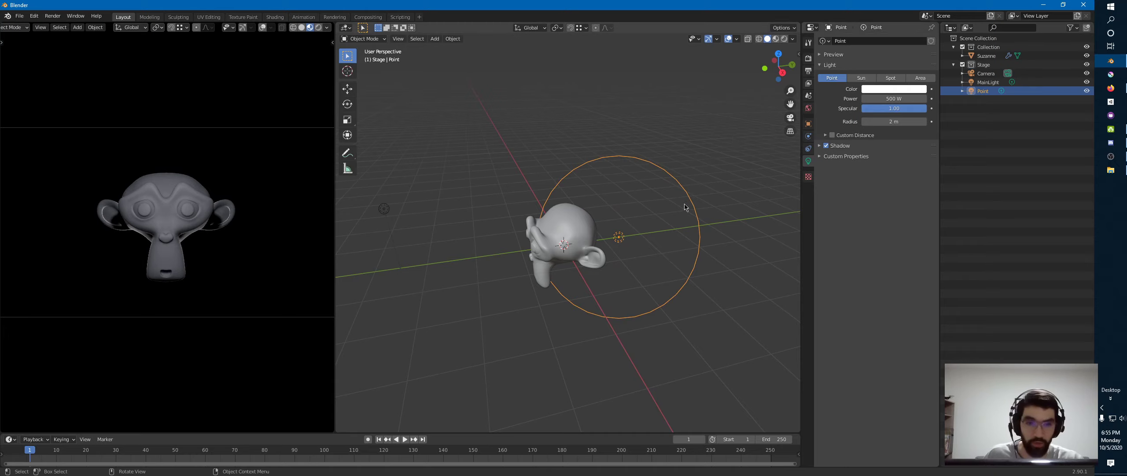
In the right side view, reposition the point light behind the head and slightly below its centre
key("KP_3")
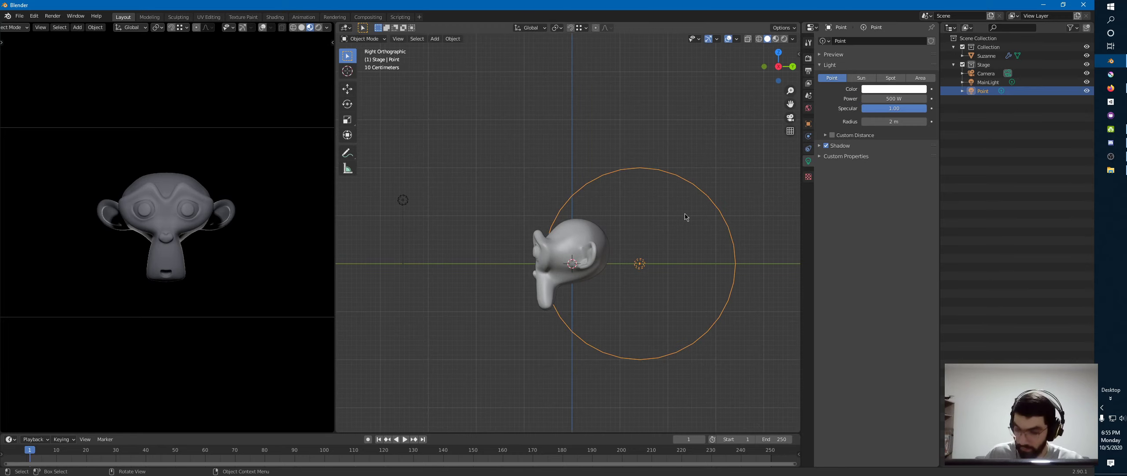
key("g")
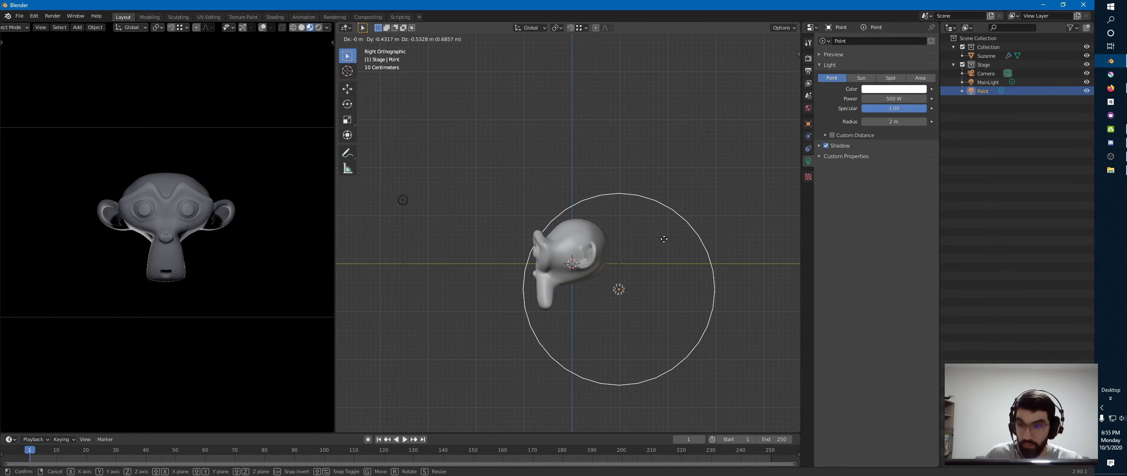
left_click(665, 234)
key("g")
left_click(700, 170)
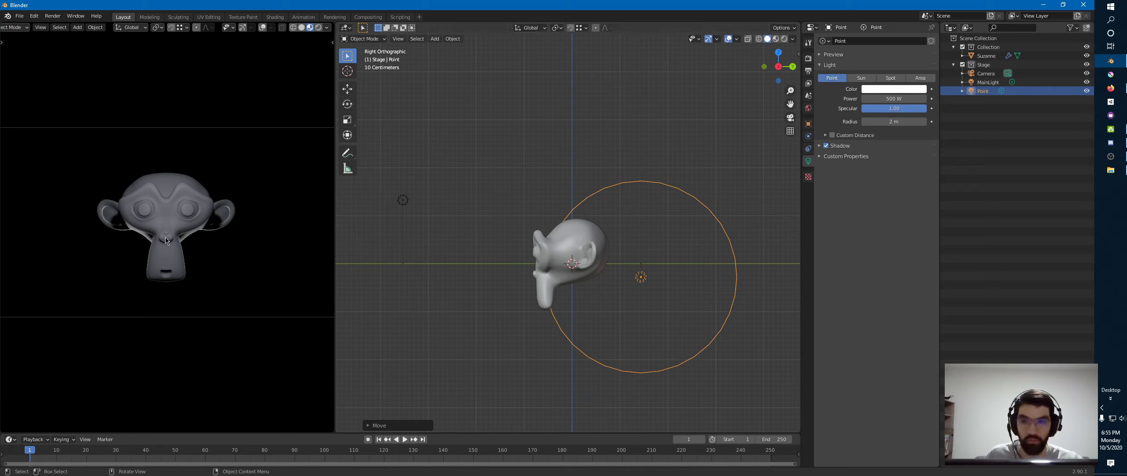
Compare the camera preview with the point light hidden and shown again to examine its effect on the head's edges
middle_click_drag(158, 178, 255, 150, "ctrl")
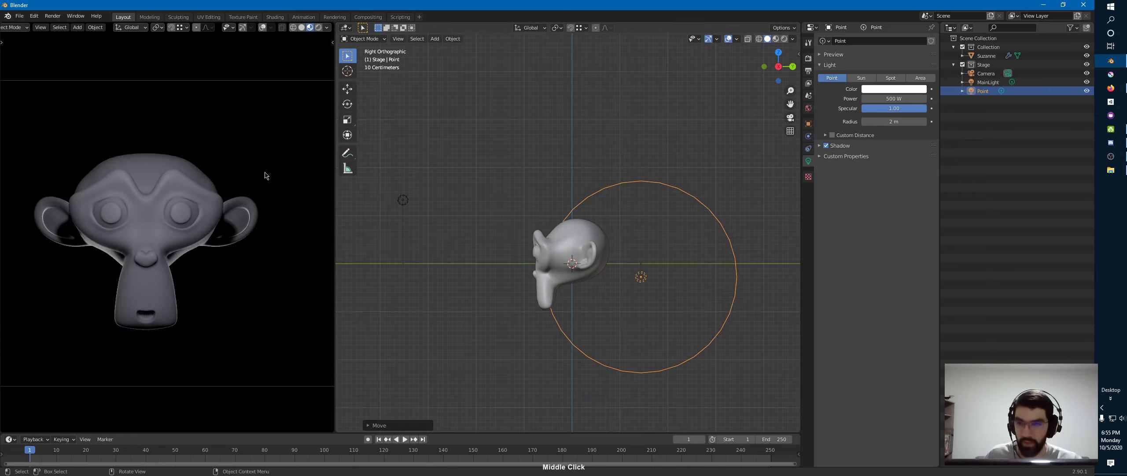
left_click(1086, 91)
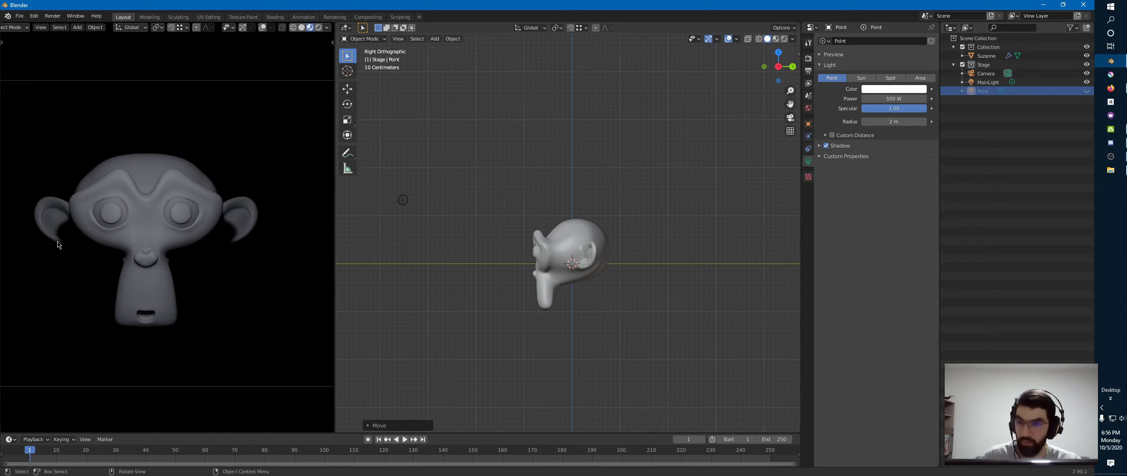
left_click(1087, 91)
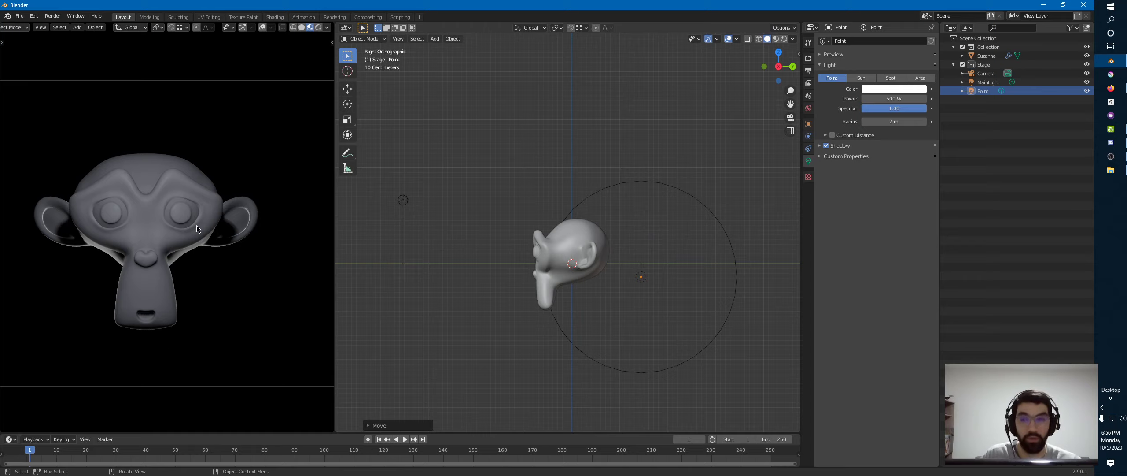
Rename the point light RimLight and tint its color orange, with hue about 0.06 and saturation about 0.69
double_click(983, 91)
type("RimLi")
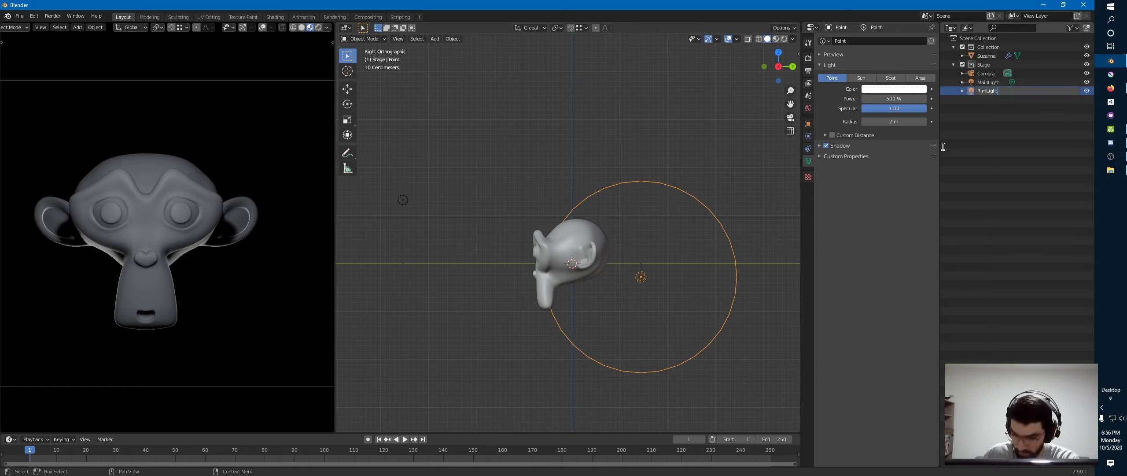
type("ght")
key("Return")
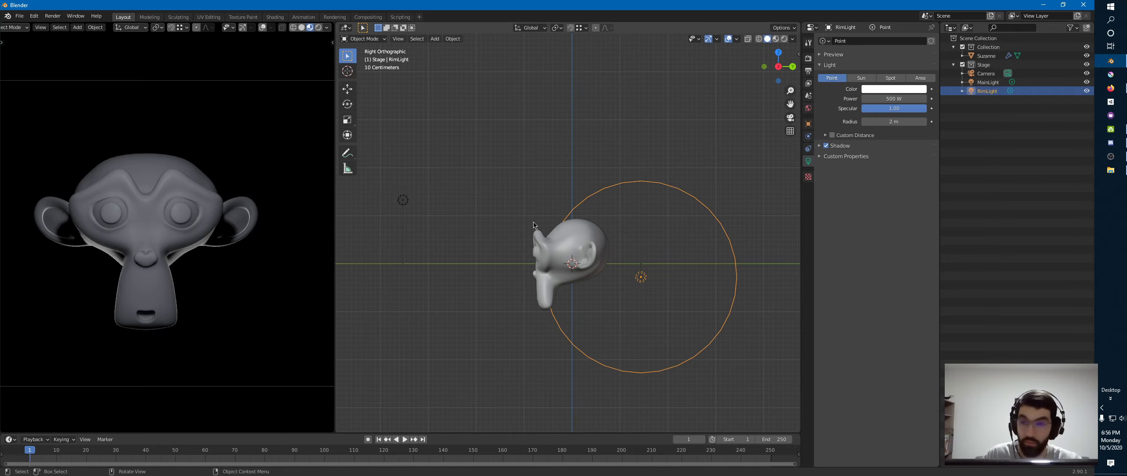
left_click(898, 89)
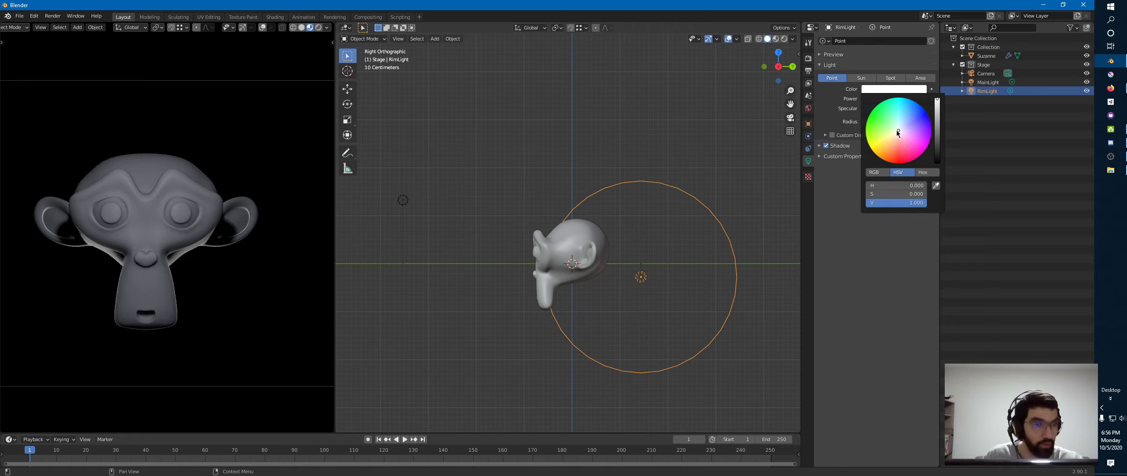
left_click_drag(897, 131, 890, 152)
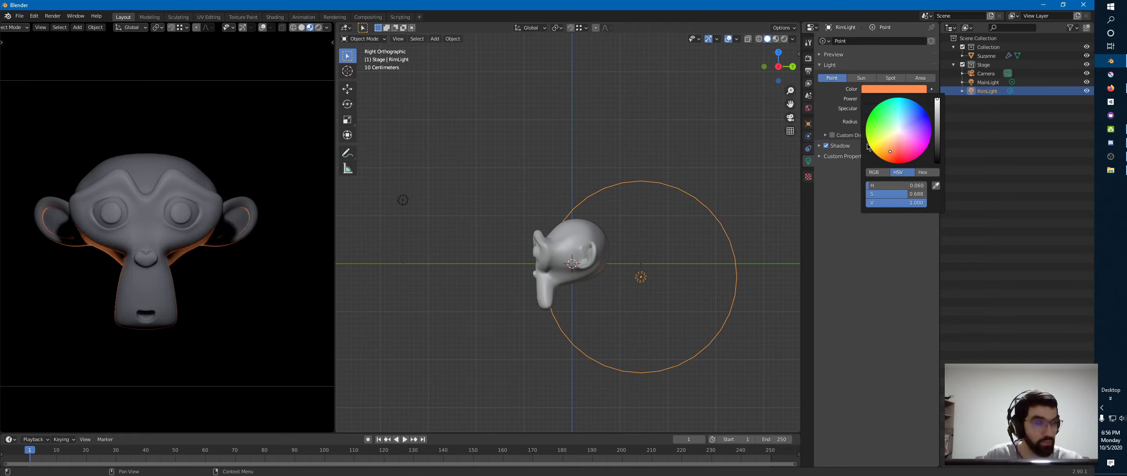
Enable Bloom in the scene's Eevee render settings
left_click(809, 58)
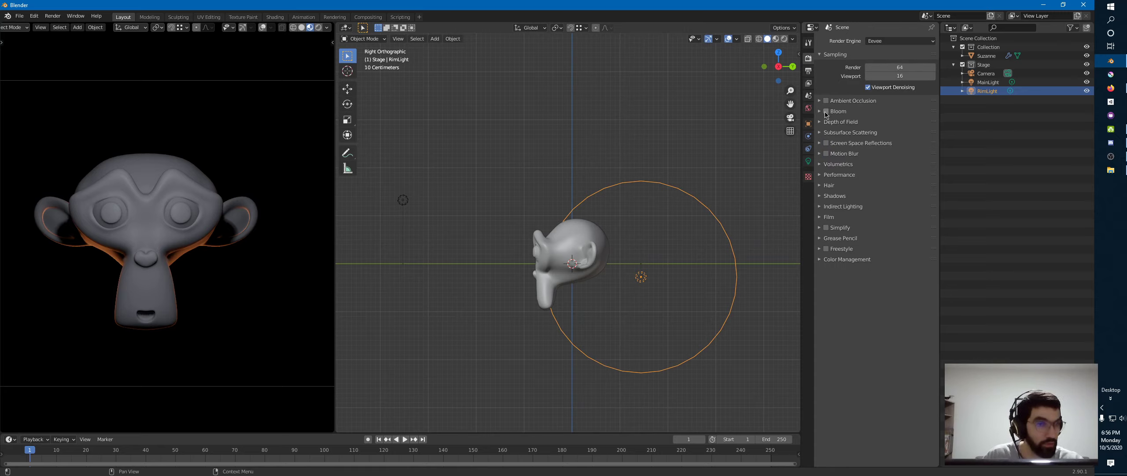
left_click(827, 112)
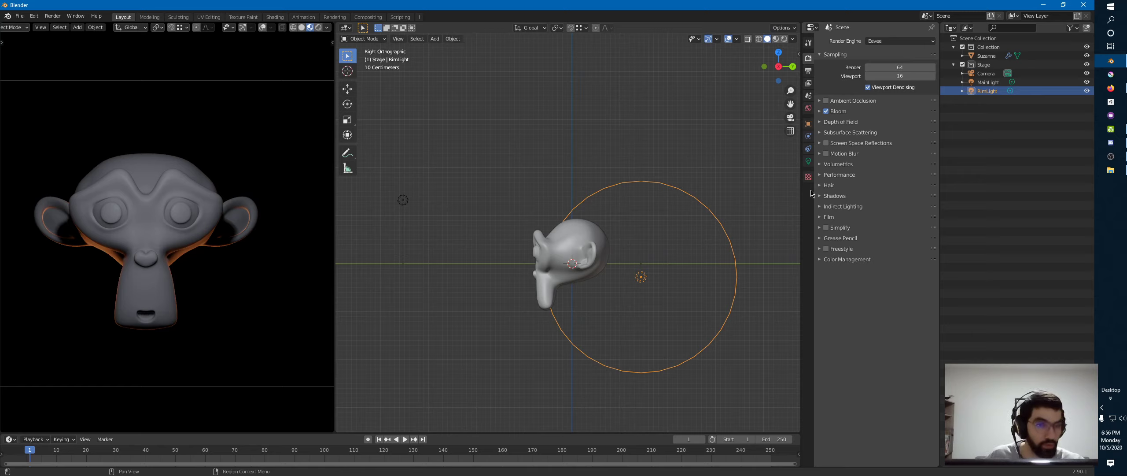
Set the RimLight's power to 800 W
left_click(808, 161)
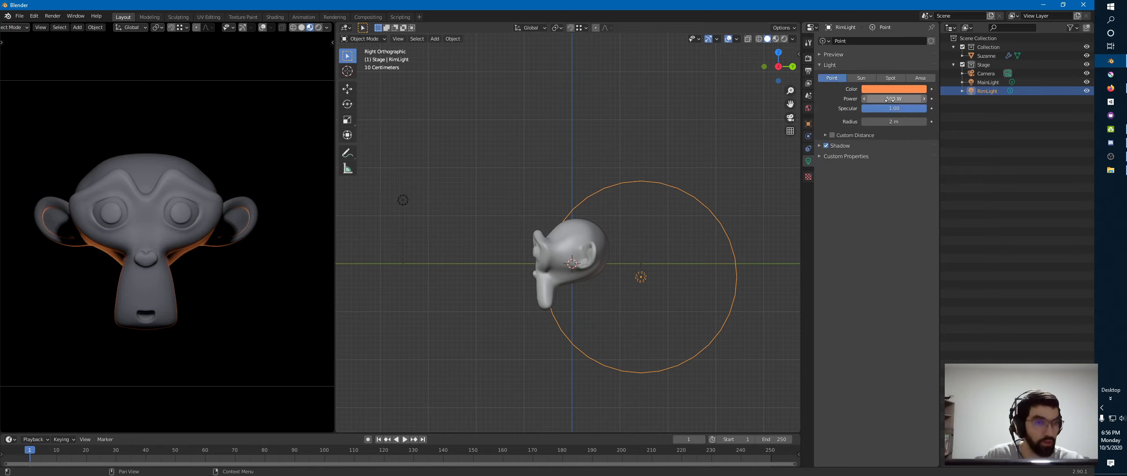
left_click(871, 98)
key("Home")
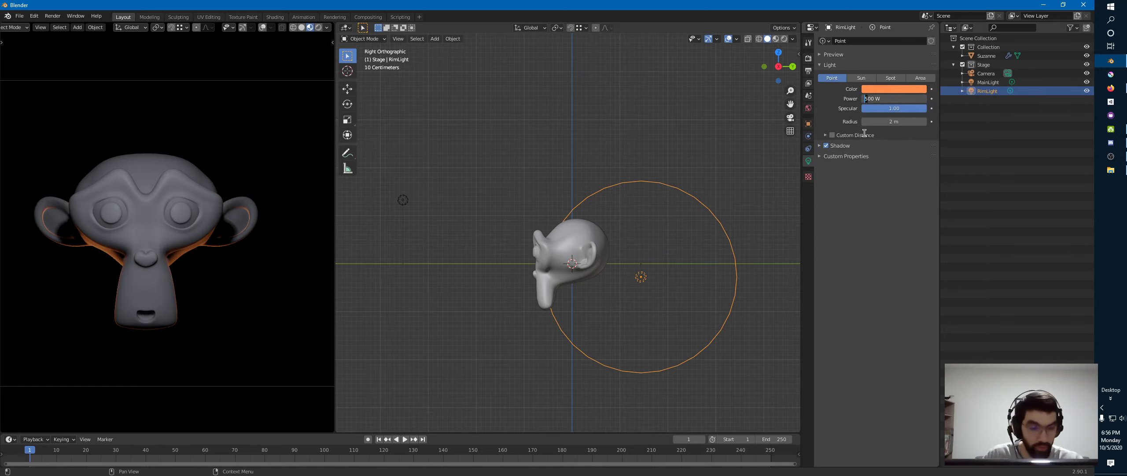
key("Delete")
type("8")
key("Return")
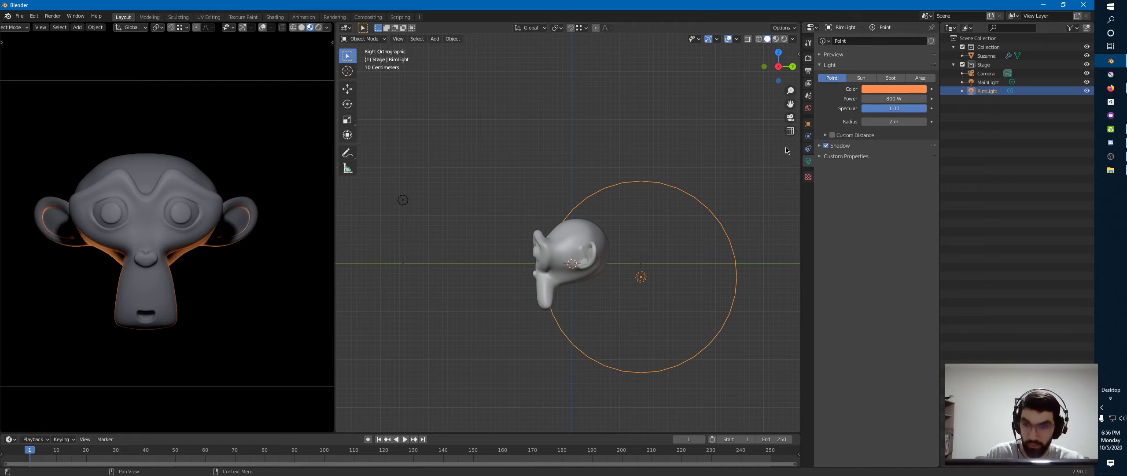
Raise the RimLight's power to 2500 W
left_click(917, 101)
left_click_drag(870, 100, 857, 101)
type("25")
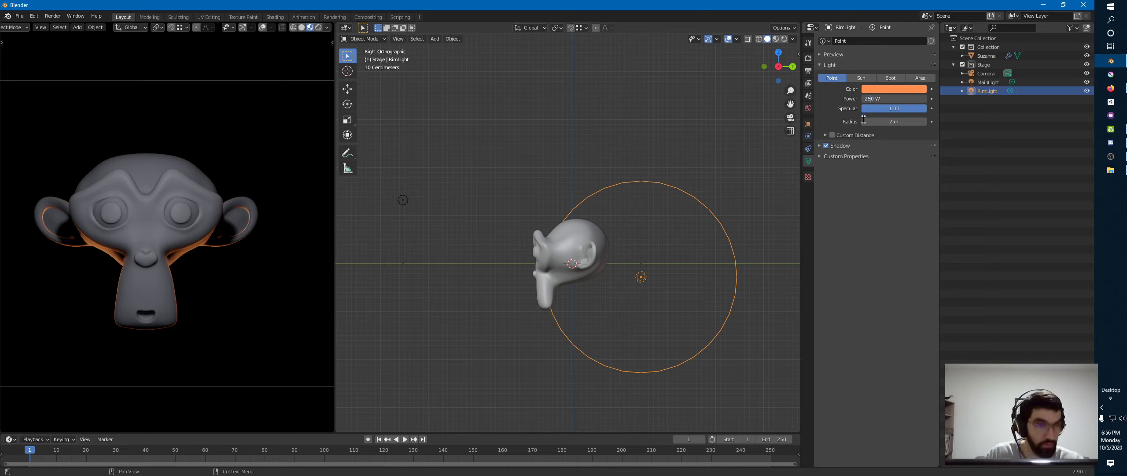
key("Return")
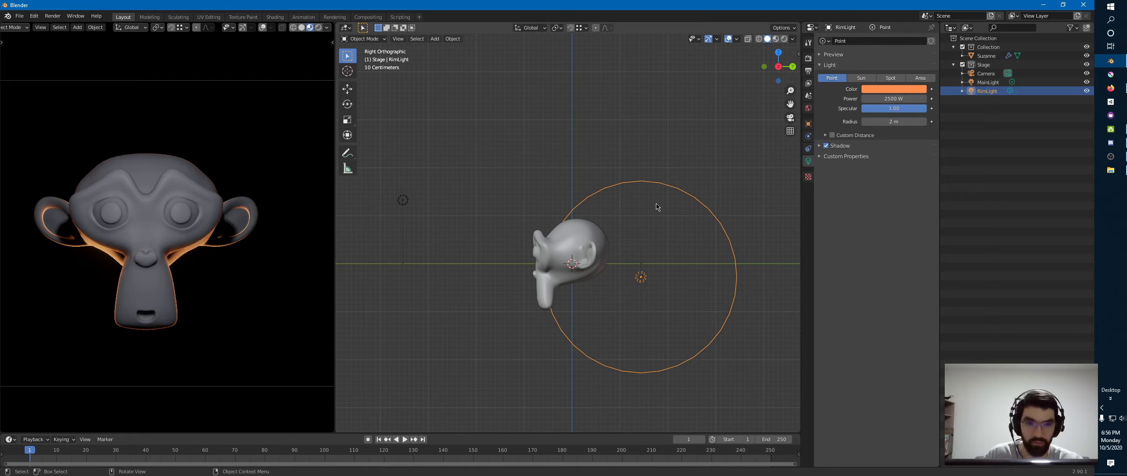
Try the RimLight at lower and higher positions around the head, and place it behind the head slightly below its centre
key("g")
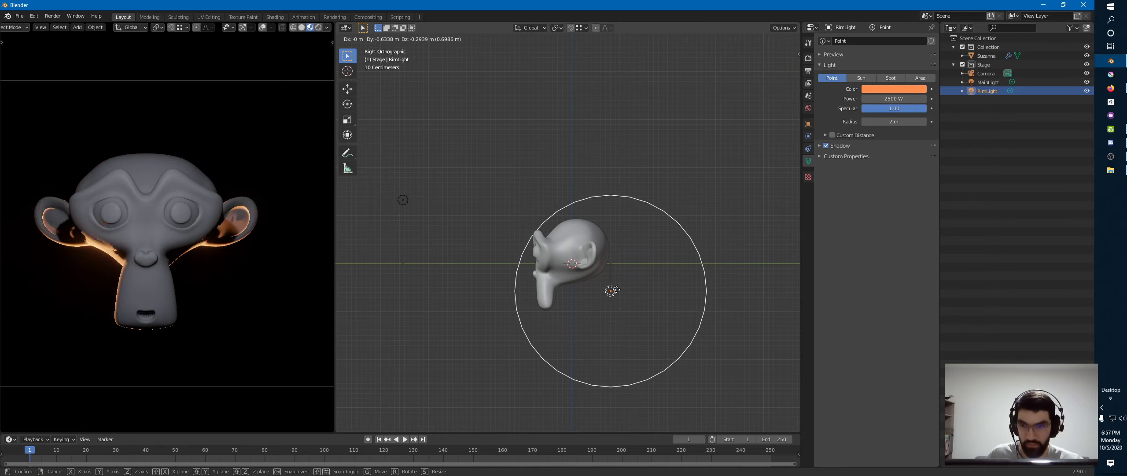
left_click(615, 290)
key("g")
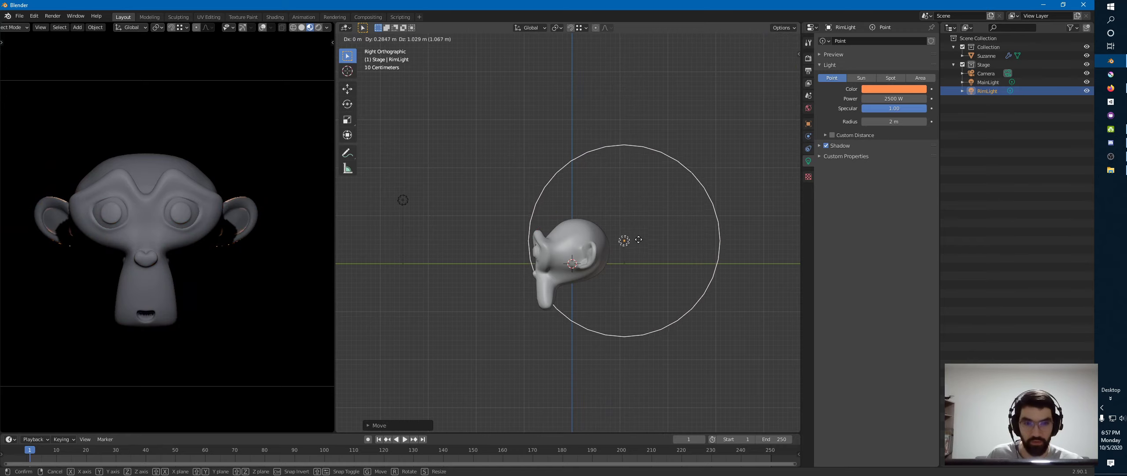
left_click(637, 214)
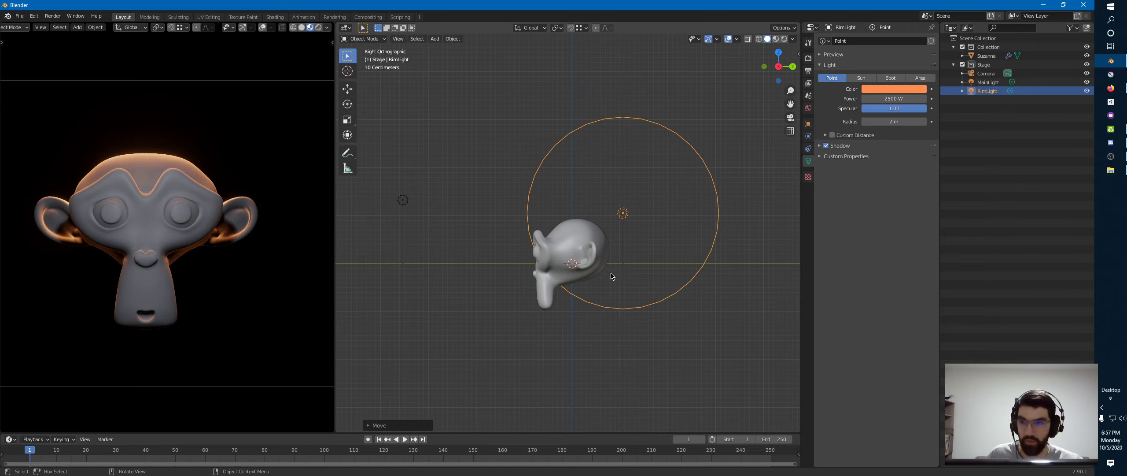
key("g")
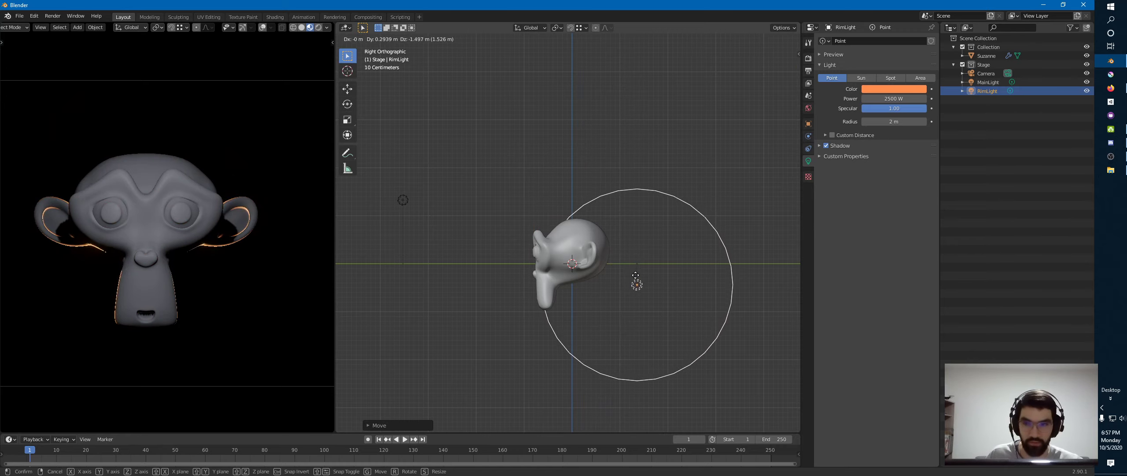
left_click(636, 276)
Reduce the RimLight's power to 250 W
left_click(875, 98)
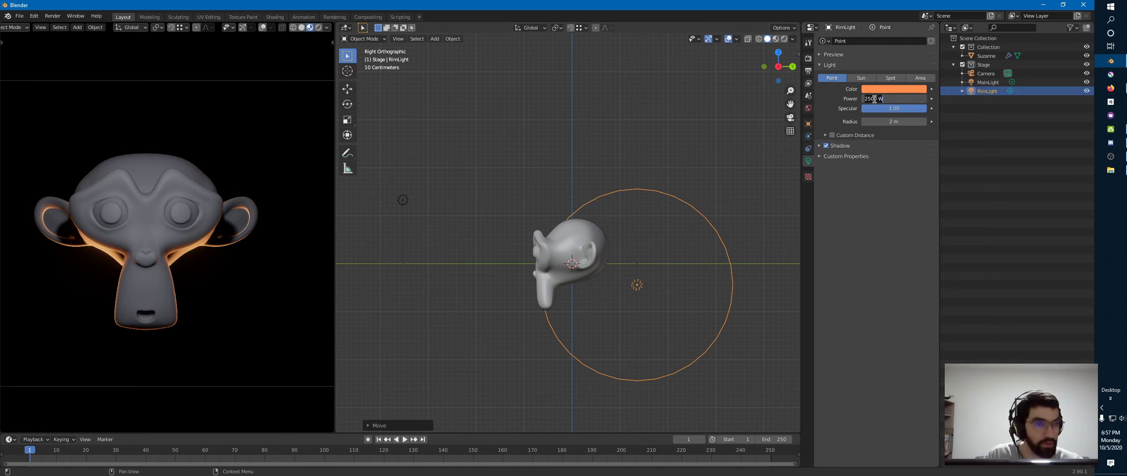
left_click(869, 99)
left_click(874, 100)
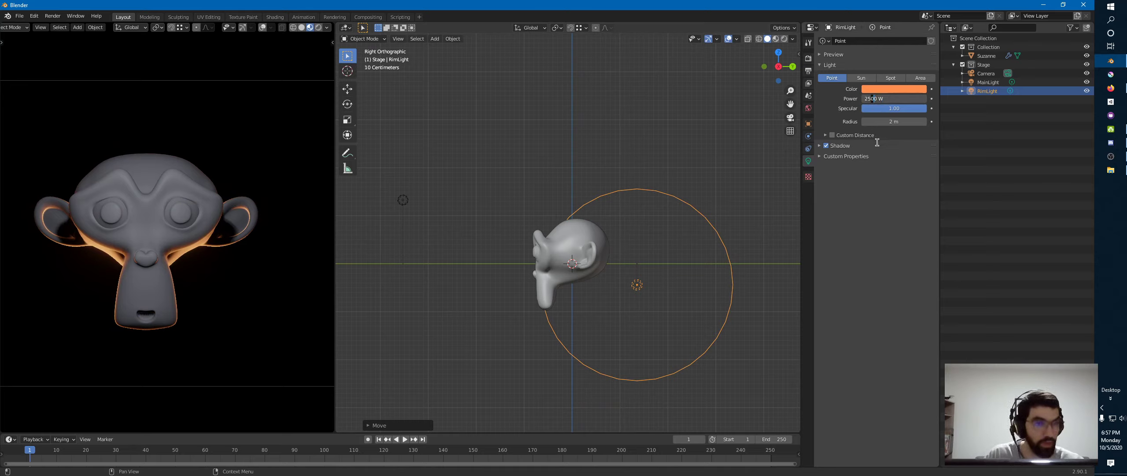
key("BackSpace")
key("Return")
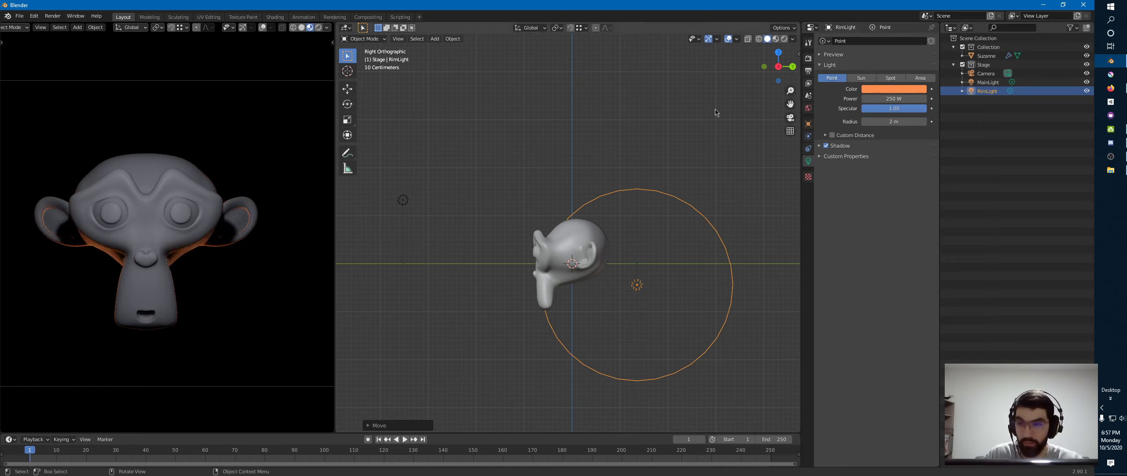
Change the RimLight's color to a very pale blue and deselect the light
left_click(890, 90)
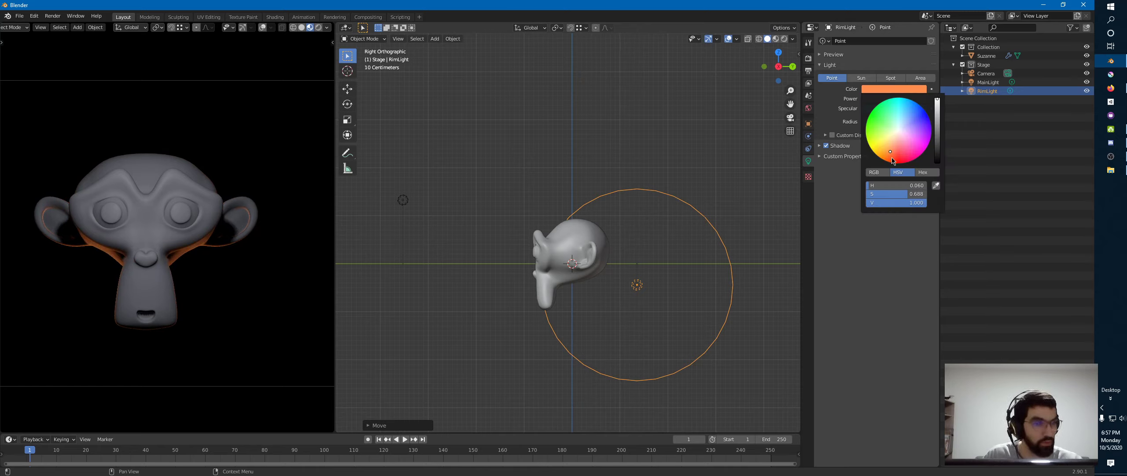
mouse_move(903, 195)
left_mouse_down()
mouse_move(882, 195)
mouse_move(913, 186)
left_mouse_up()
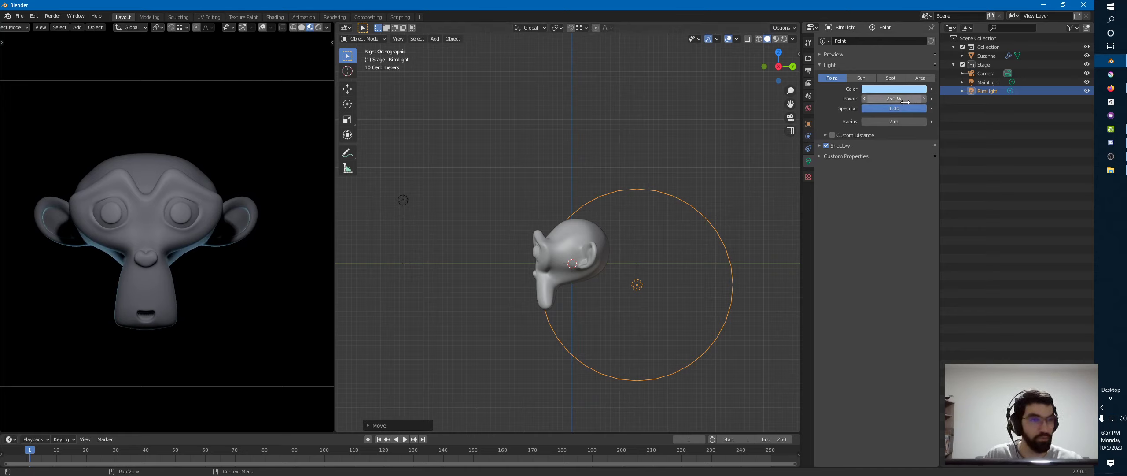
left_click(899, 90)
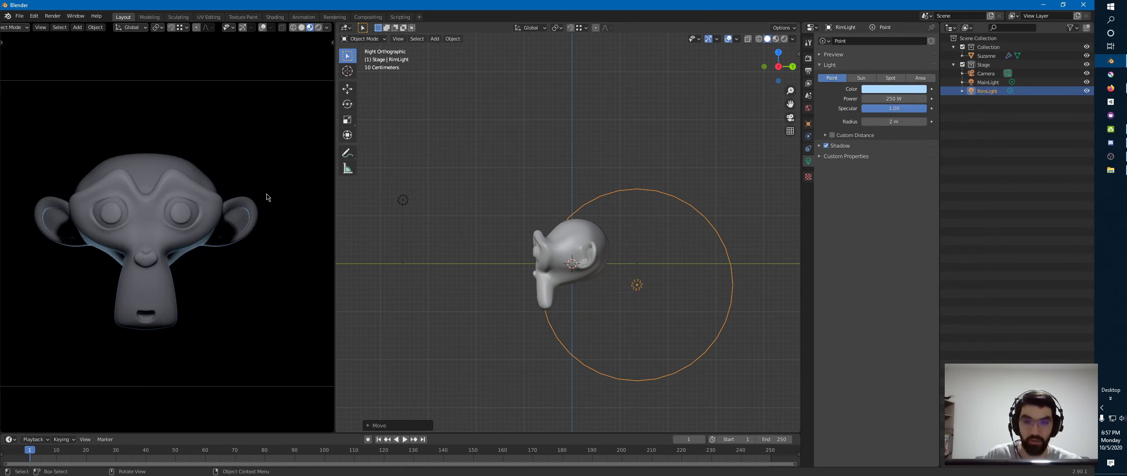
middle_click_drag(547, 173, 537, 186, "ctrl")
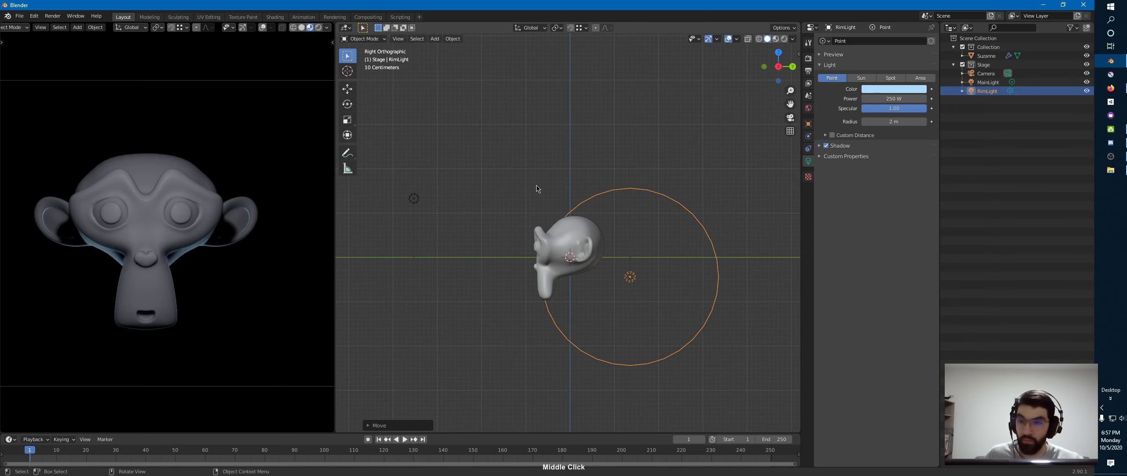
left_click(489, 206)
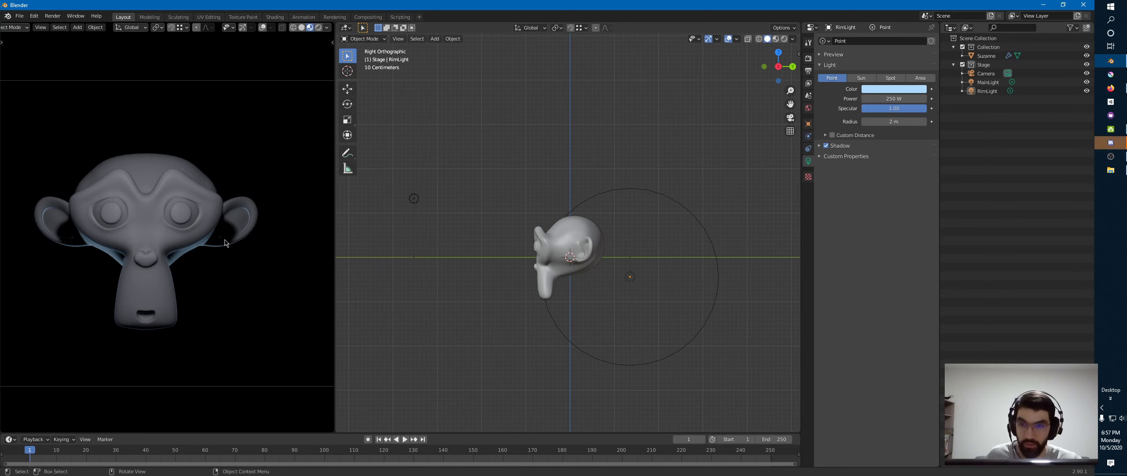
Switch to the Calificaciones workbook in Excel, enter 1 in cell AB2 of the Asistencia sheet, and return to Blender
key("alt+Tab")
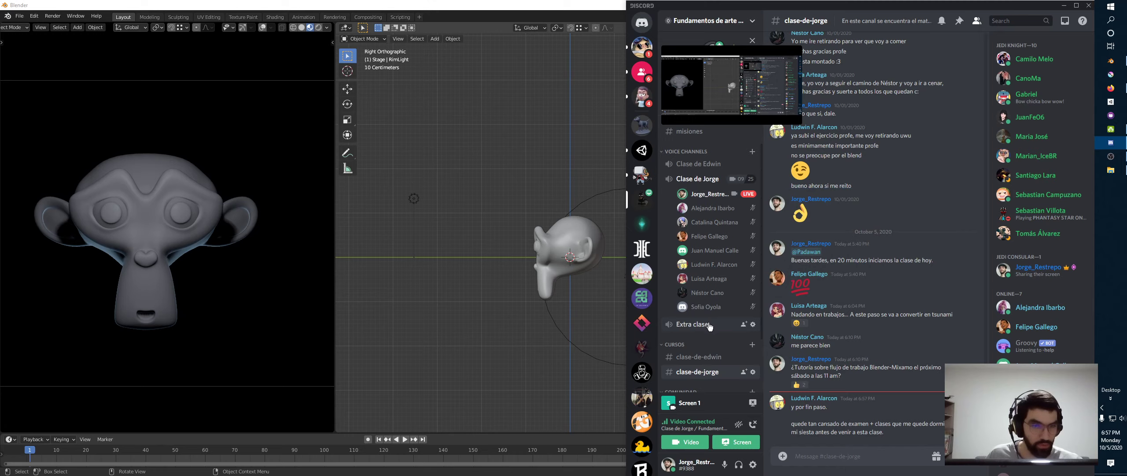
key("alt+Tab")
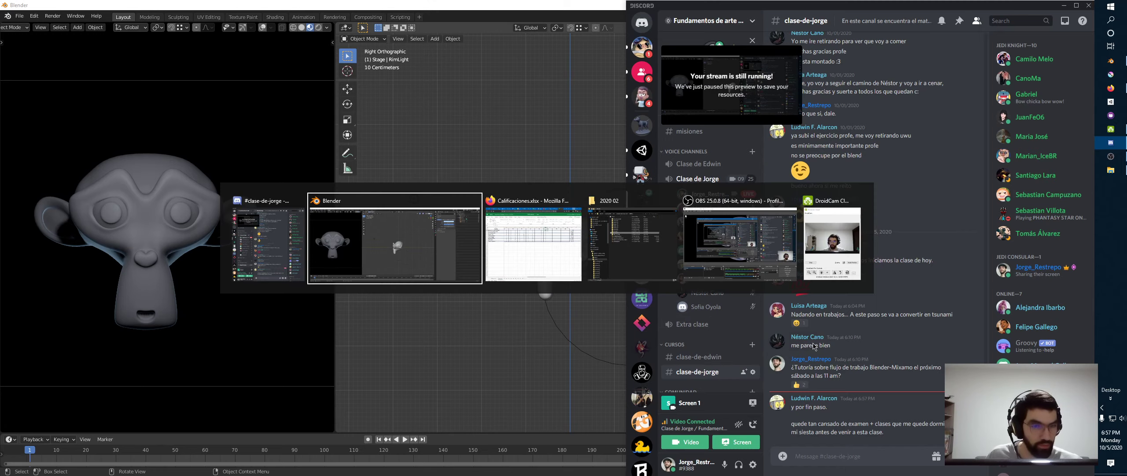
key("alt+Tab")
key("alt+Tab")
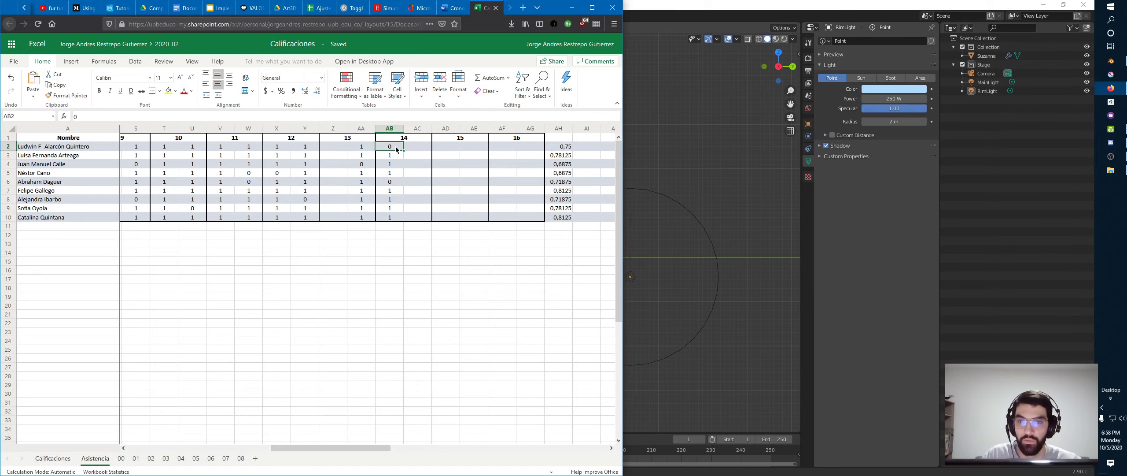
type("1")
key("Return")
left_click(639, 106)
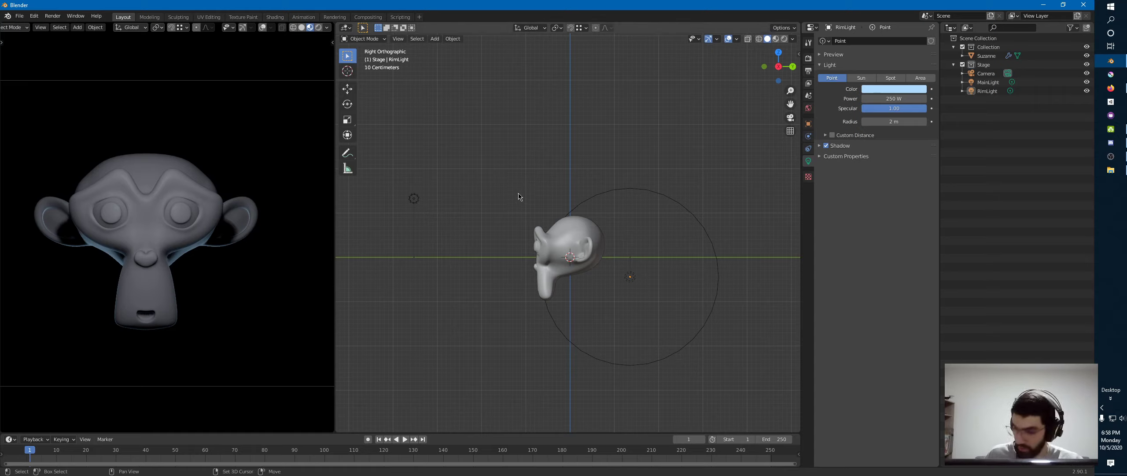
Add a new point light to the scene and rename it FillLight
key("shift+a")
mouse_move(524, 192)
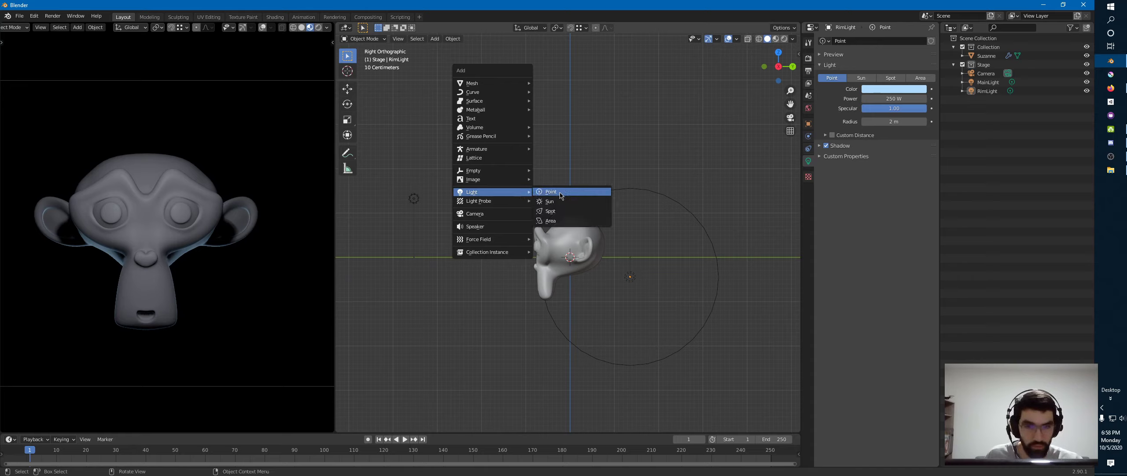
left_click(551, 192)
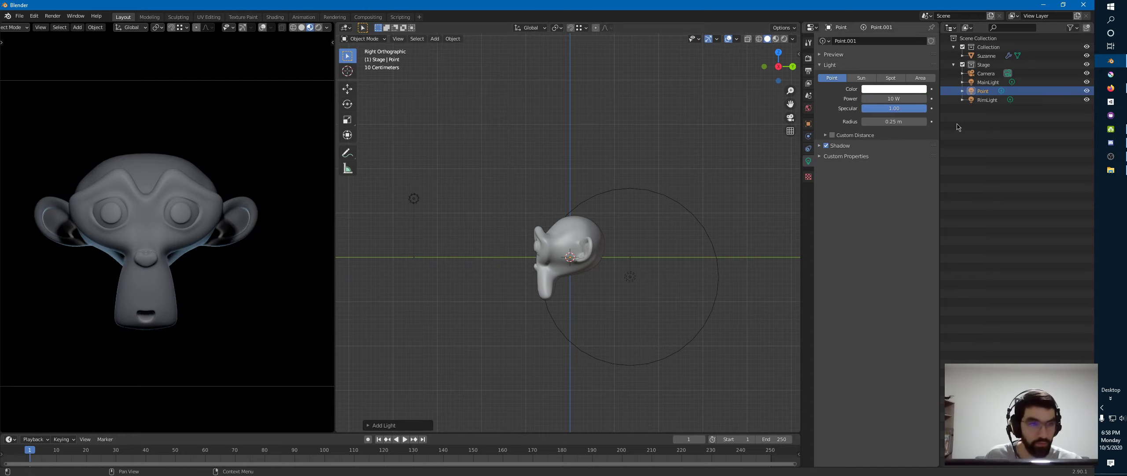
double_click(984, 91)
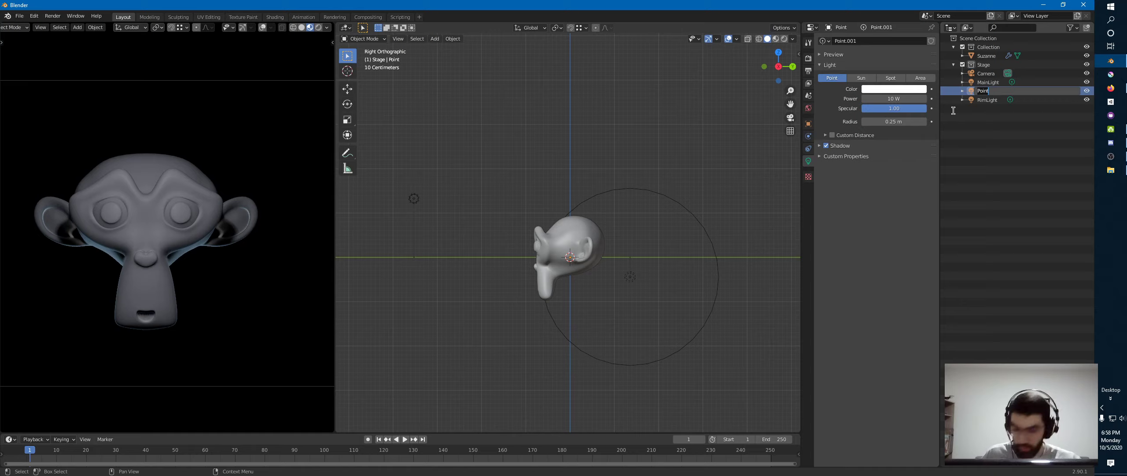
type("Fill")
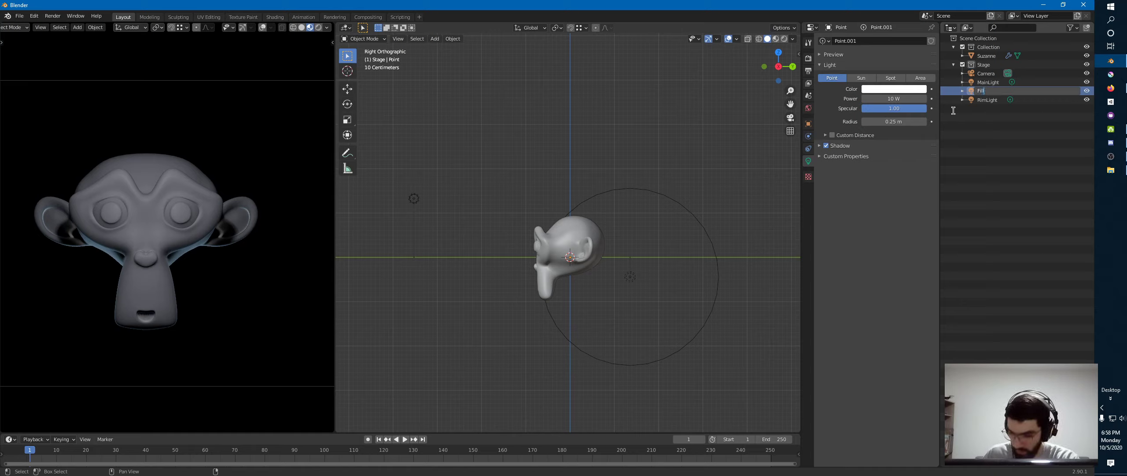
type("Light")
key("Return")
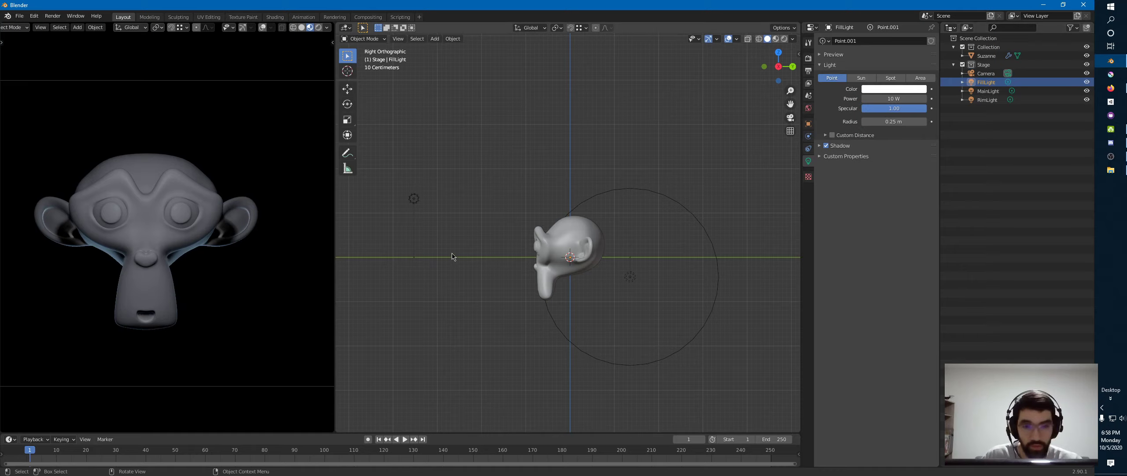
Set the FillLight's radius to 2 m
left_click(894, 122)
type("1")
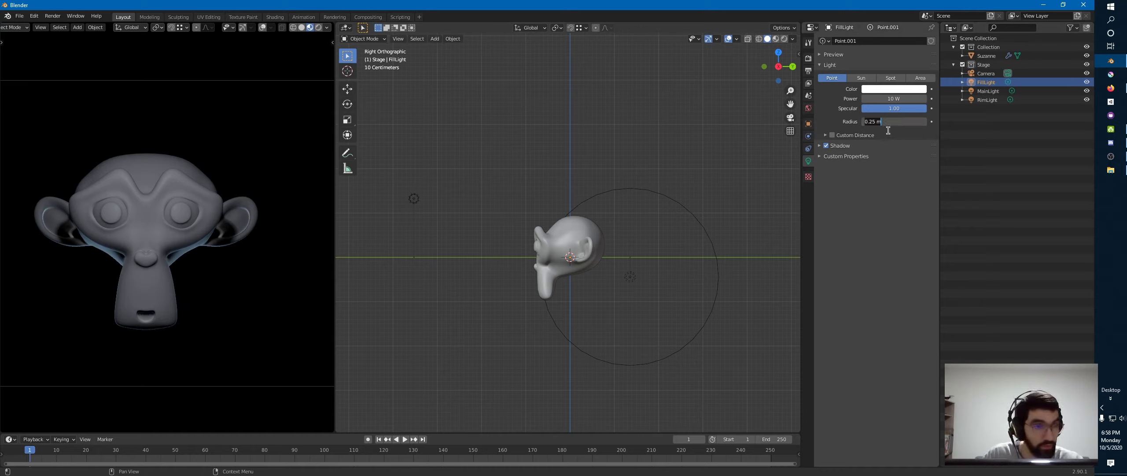
key("Return")
left_click(894, 122)
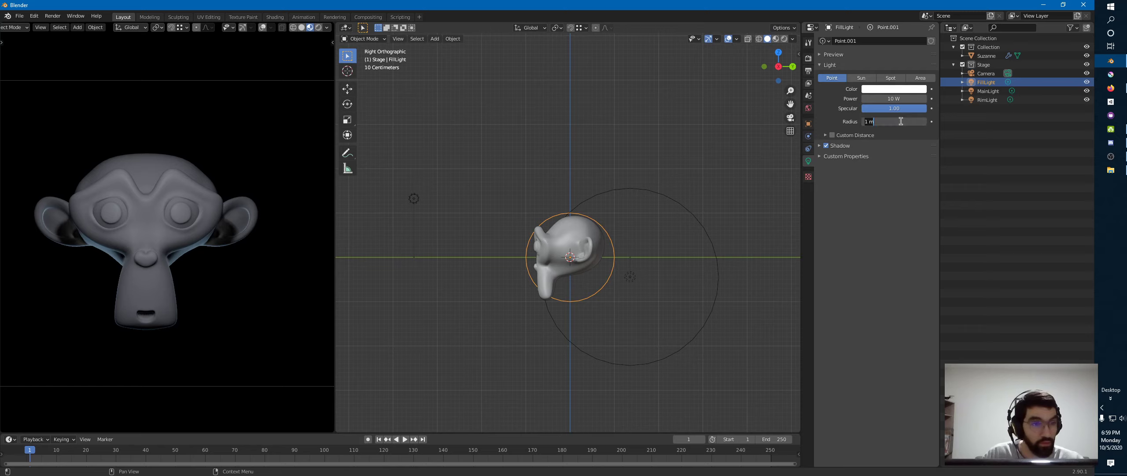
type("2")
key("Return")
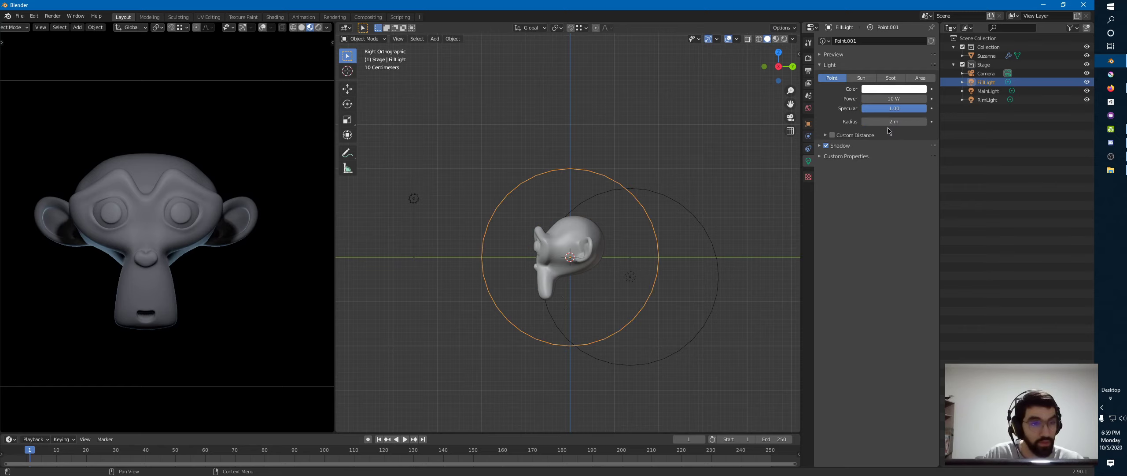
Check the MainLight's settings, reselect the FillLight and move it in front of the head, slightly below its centre
left_click(414, 198)
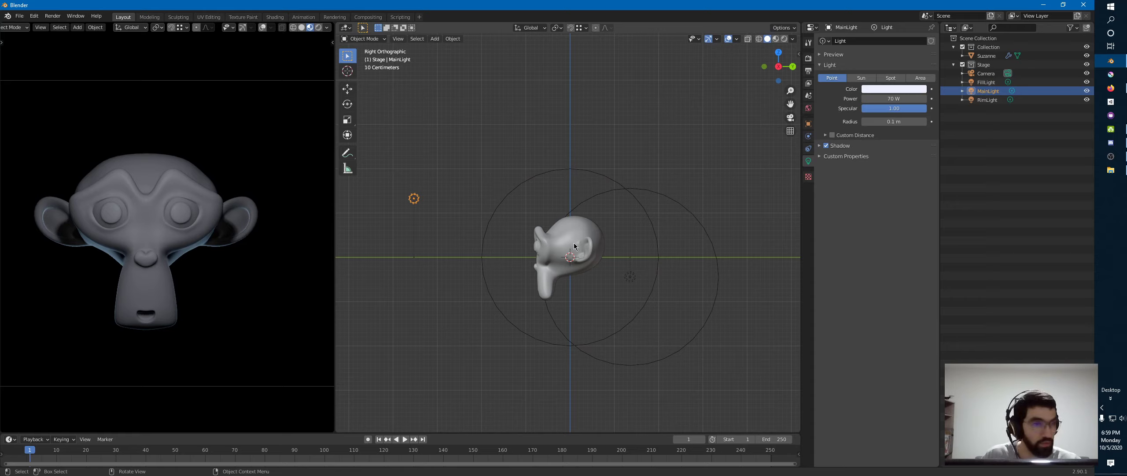
left_click(990, 84)
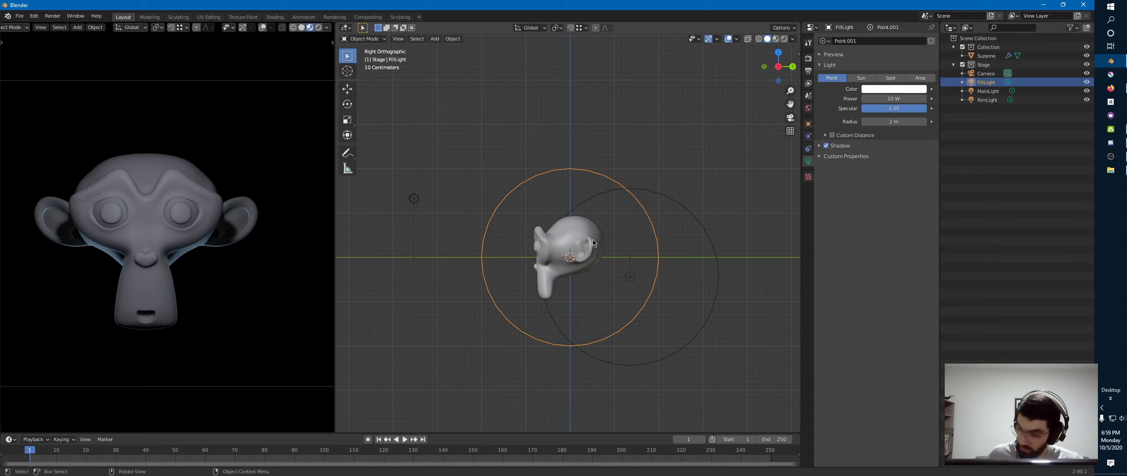
key("g")
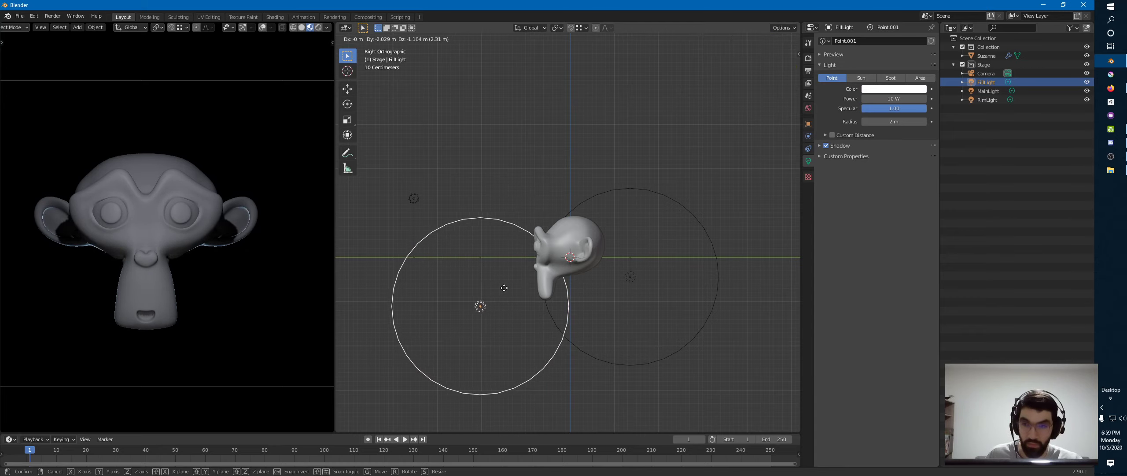
left_click(503, 290)
key("g")
left_click(491, 278)
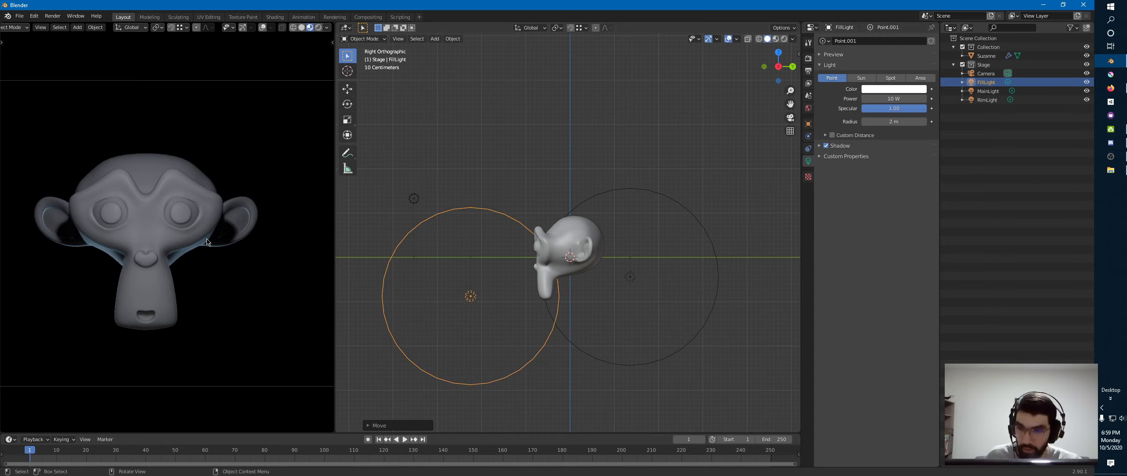
key("g")
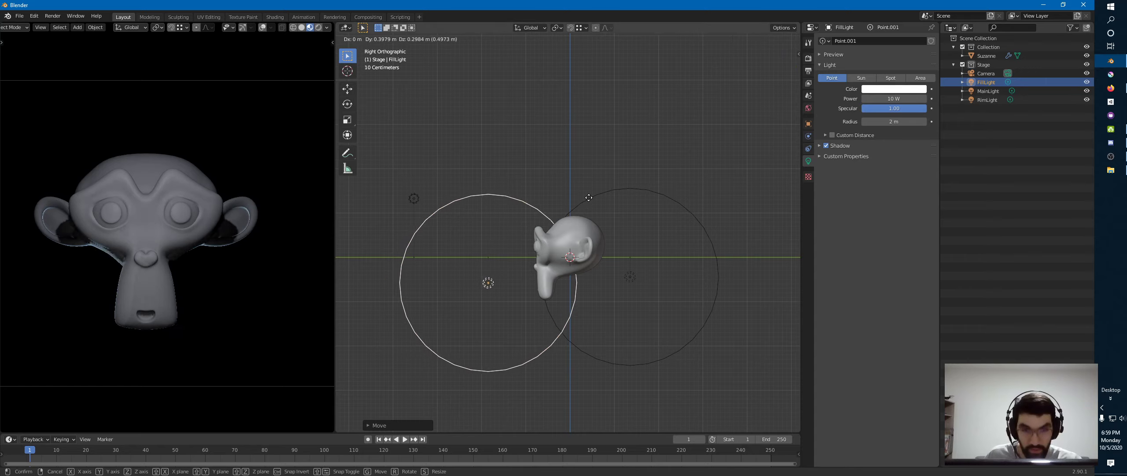
left_click(597, 195)
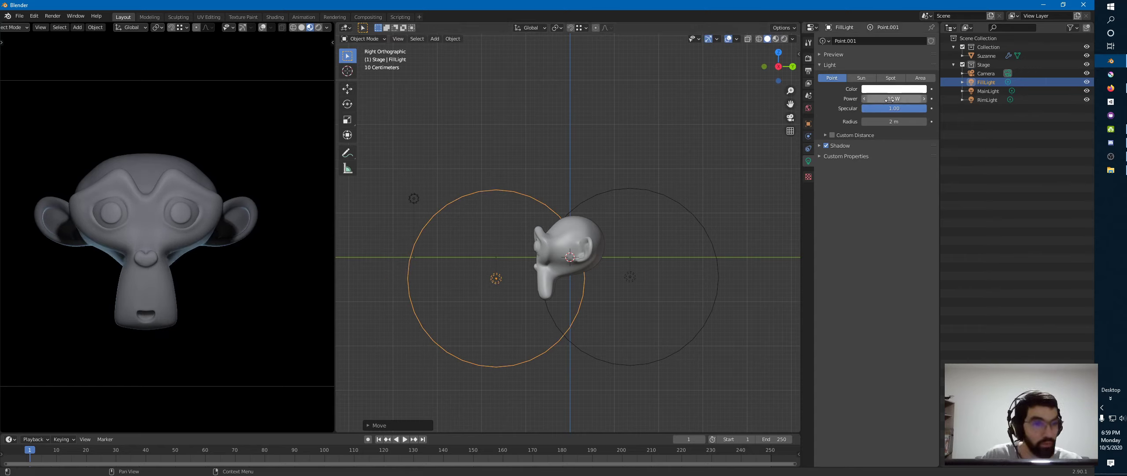
Set the FillLight's power to 15 W
left_click_drag(900, 98, 916, 99)
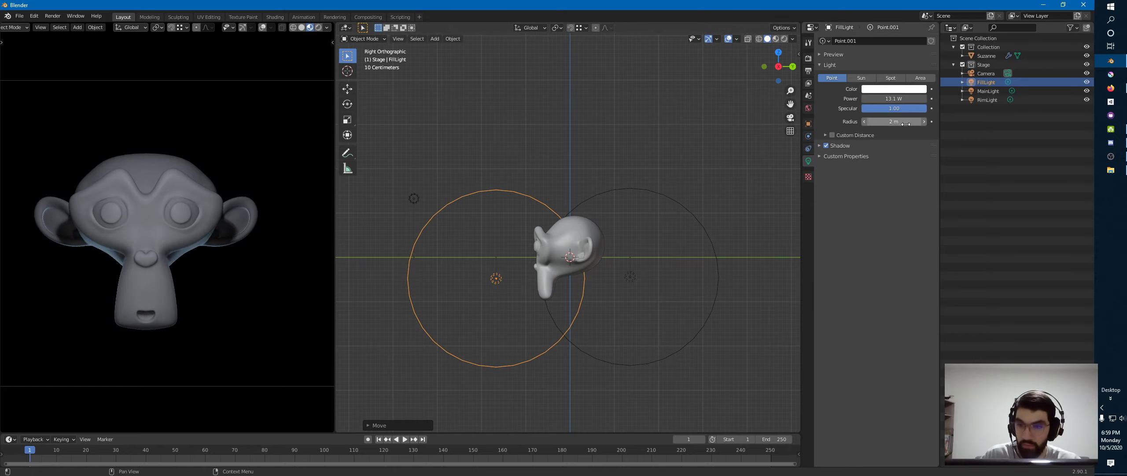
left_click(894, 98)
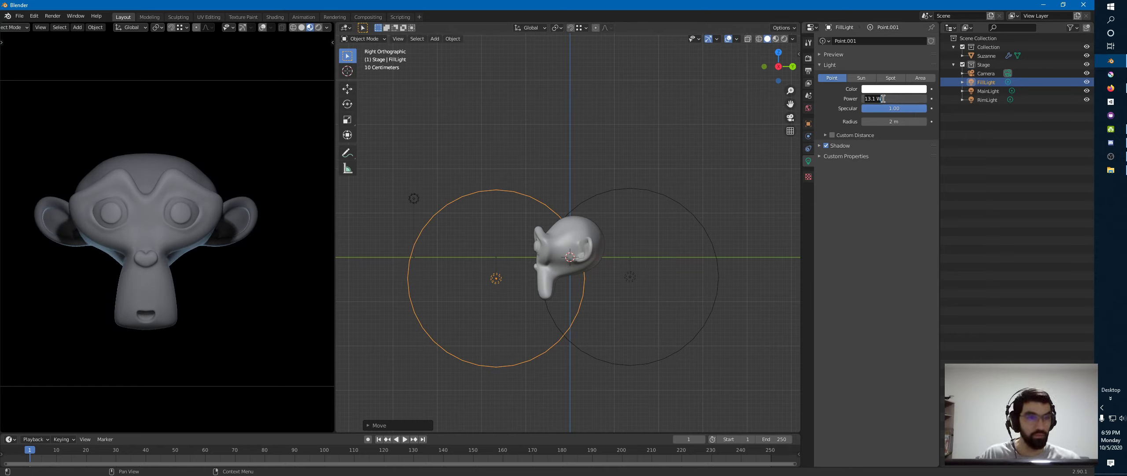
type("15")
key("Return")
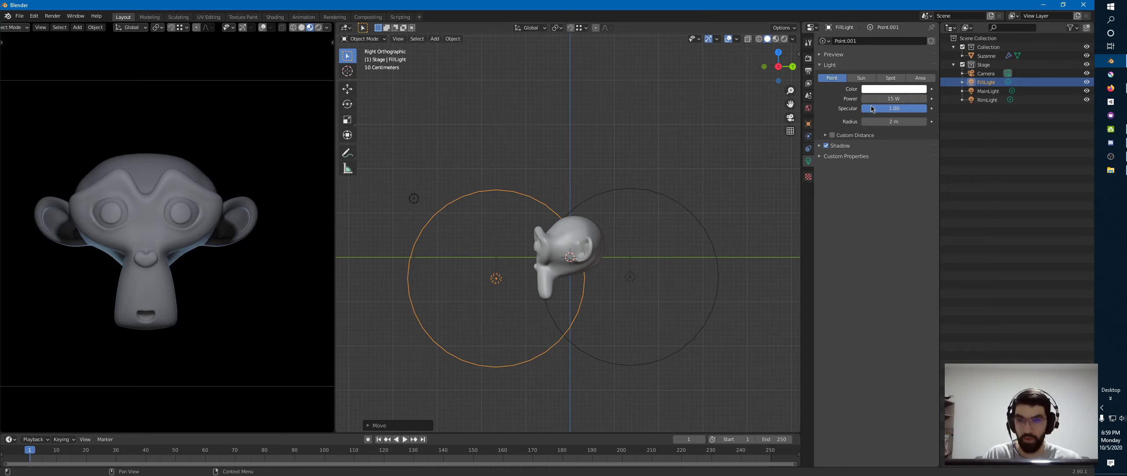
Give the FillLight a pale warm orange color with a saturation of 0.15
left_click(885, 88)
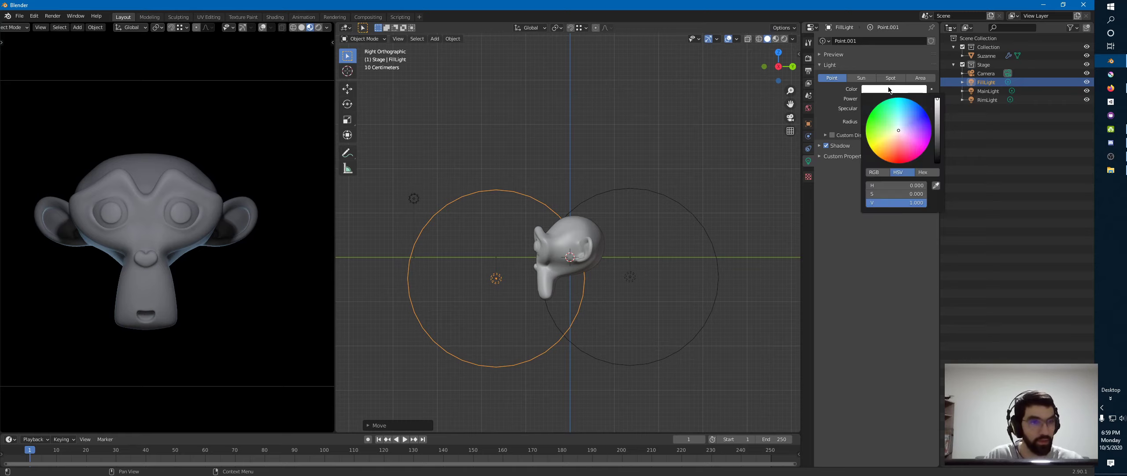
left_click(893, 140)
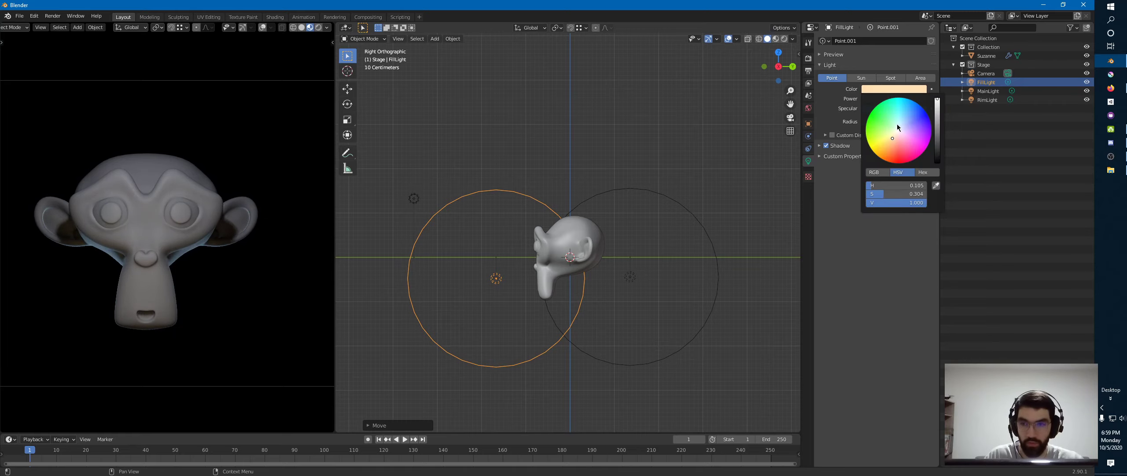
left_click(891, 89)
left_click_drag(877, 196, 866, 195)
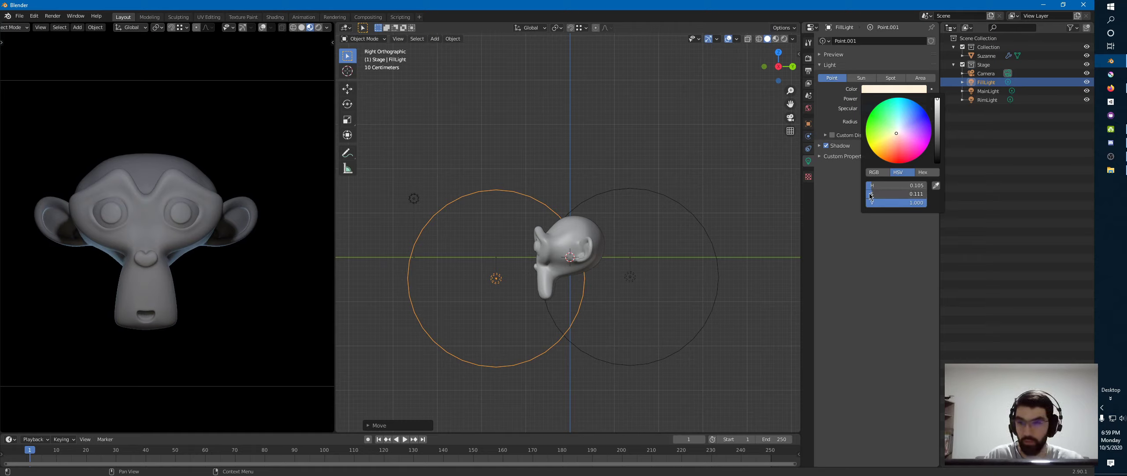
left_click(871, 195)
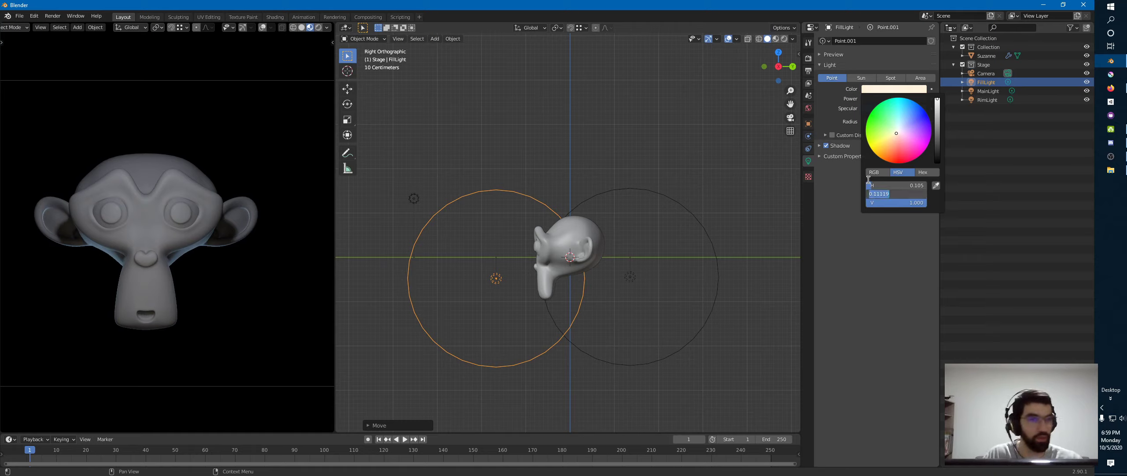
type("0.15")
key("Return")
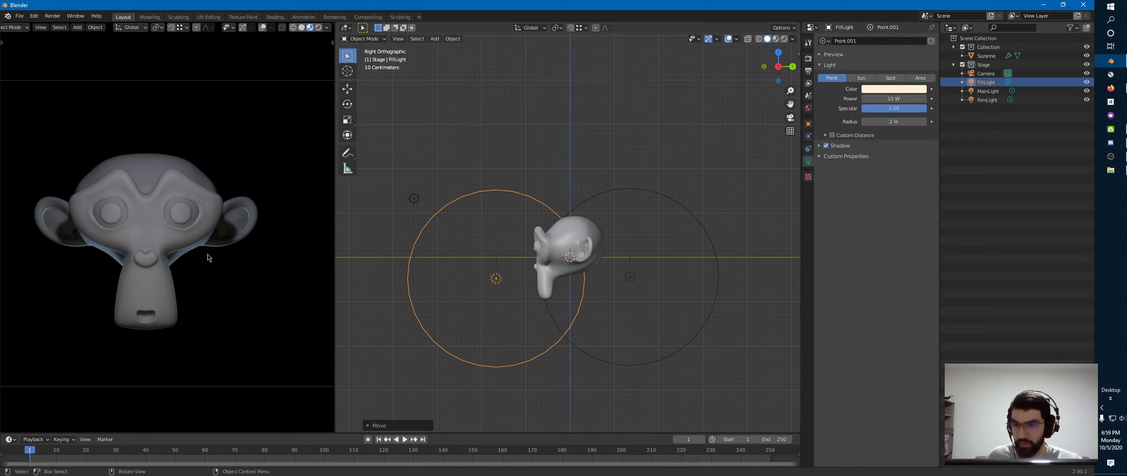
Examine the lit head in the enlarged camera preview, check the Discord class channel, and return to the full Blender layout
key("ctrl+space")
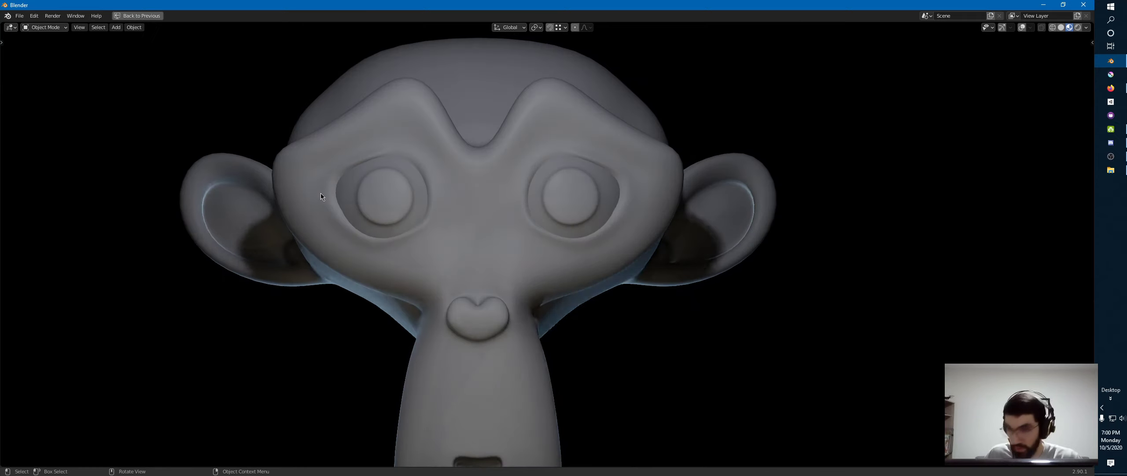
middle_click_drag(541, 199, 541, 214)
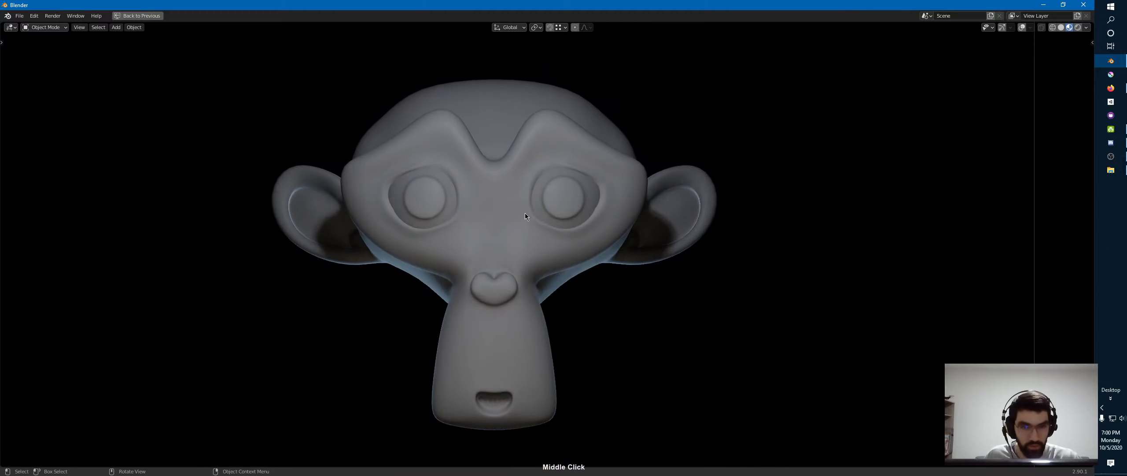
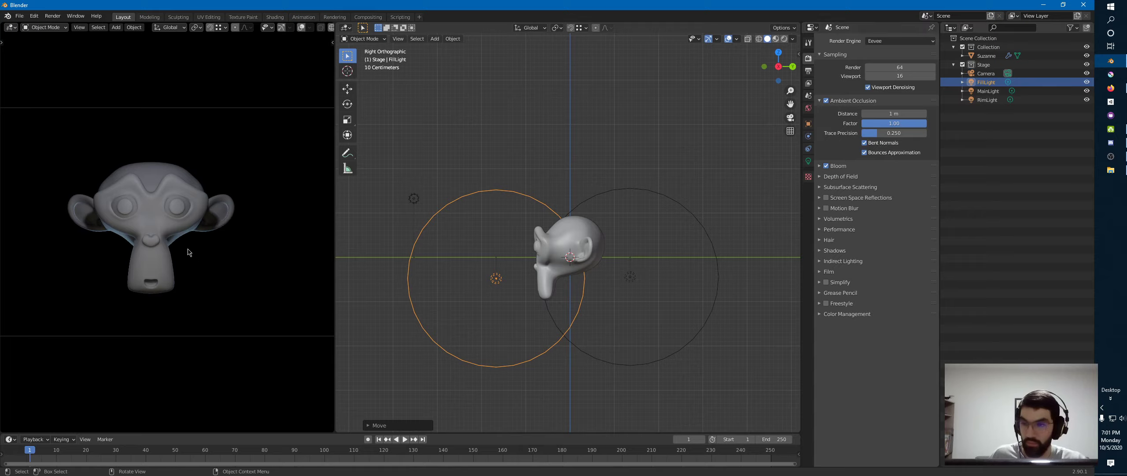
key("ctrl+space")
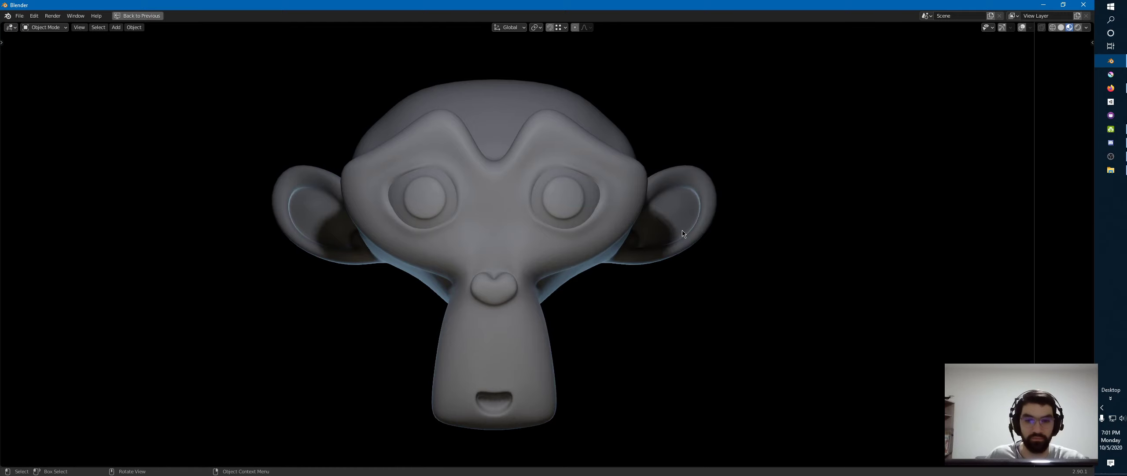
key("alt+Tab")
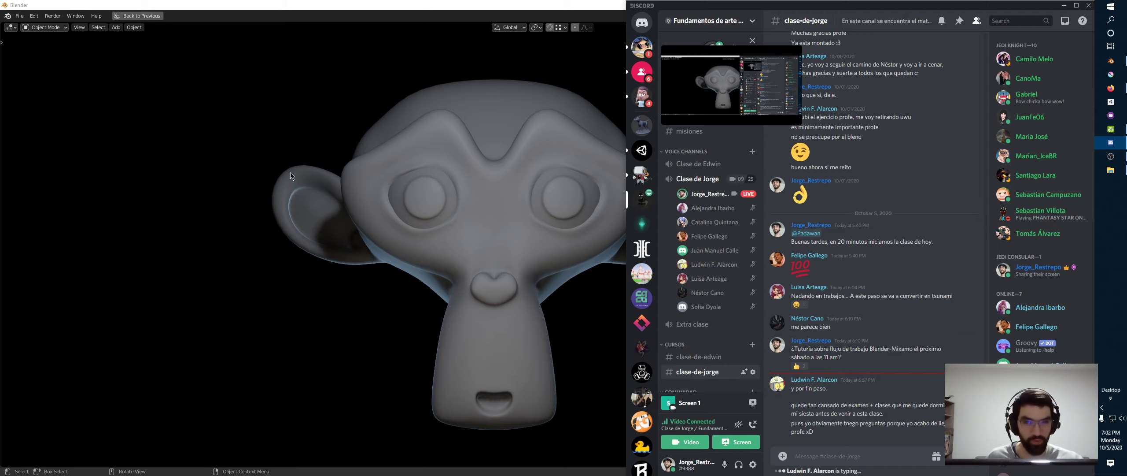
double_click(495, 10)
key("Escape")
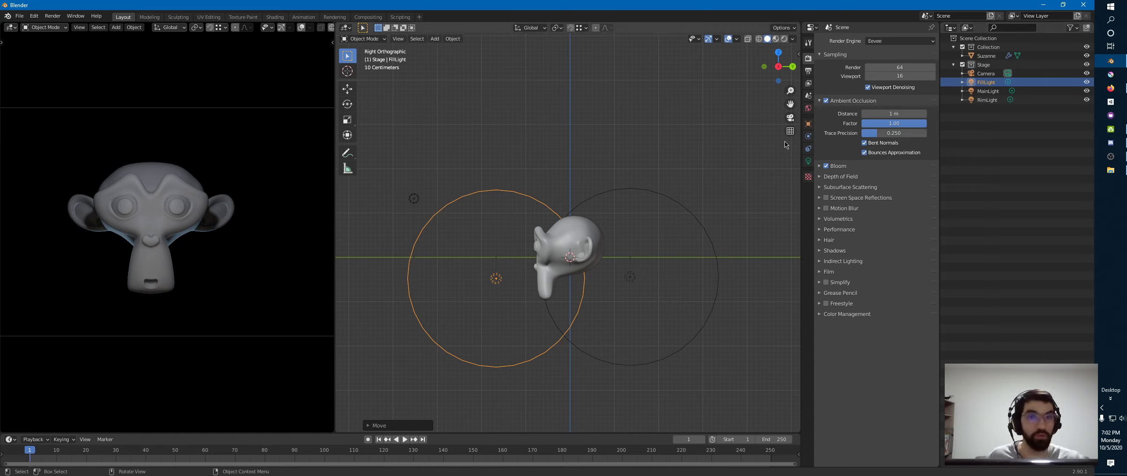
Delete the MainLight, FillLight and RimLight from the Stage collection
left_click(415, 201)
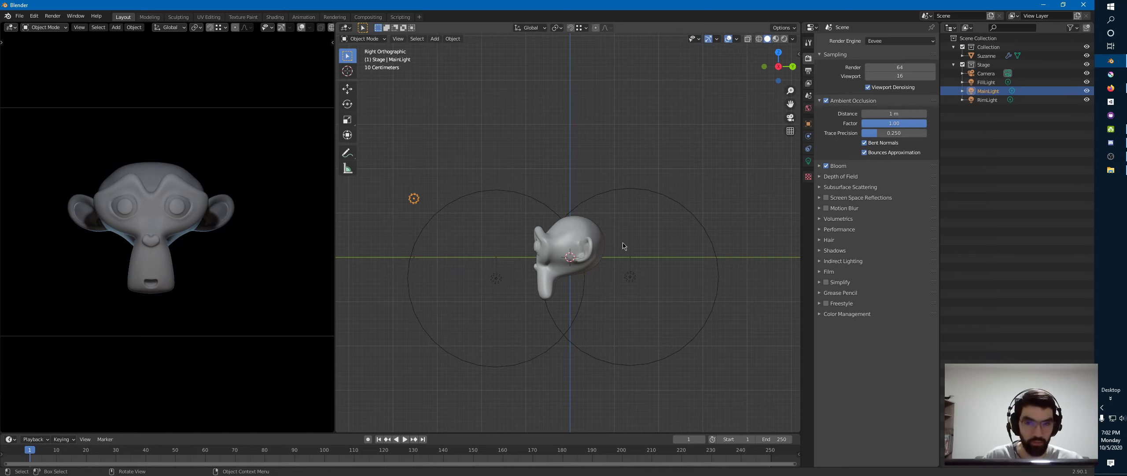
left_click(496, 278)
left_click(630, 277)
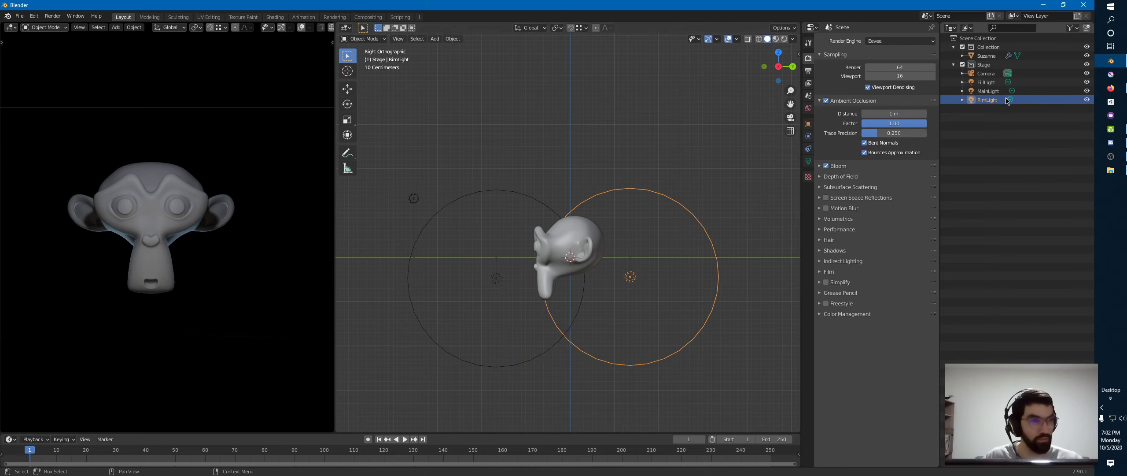
left_click(989, 90, "ctrl")
left_click(987, 83, "ctrl")
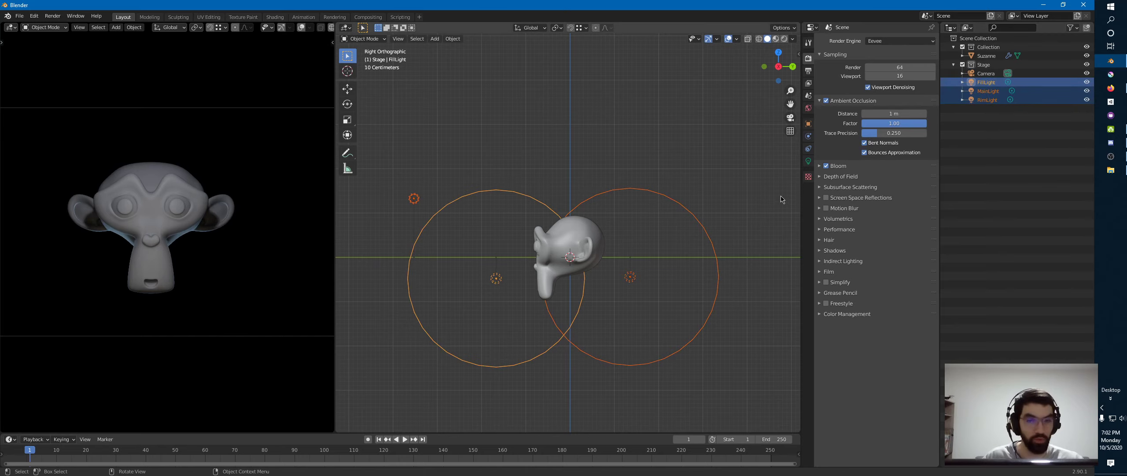
key("x")
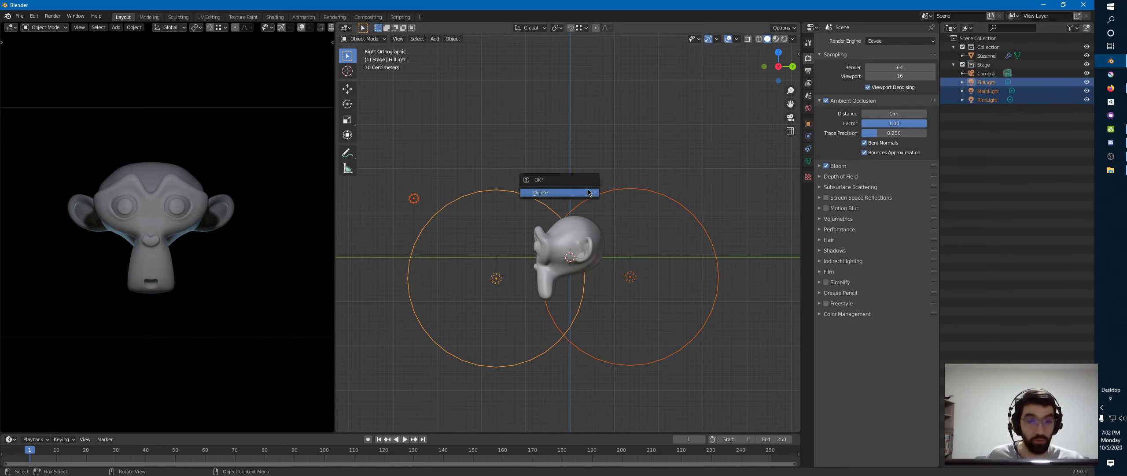
left_click(586, 193)
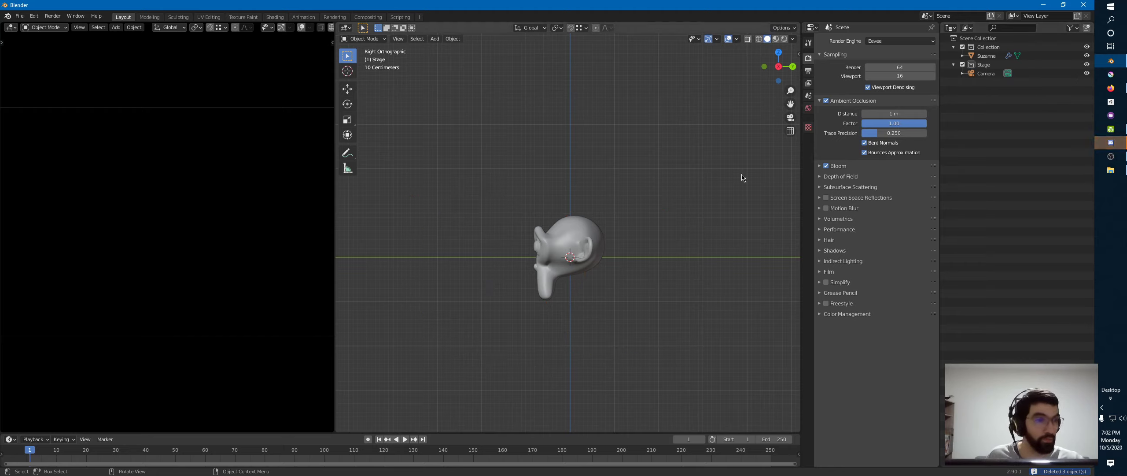
Add an area light to the Stage collection and move it up along the Z axis to sit above the head
left_click(983, 64)
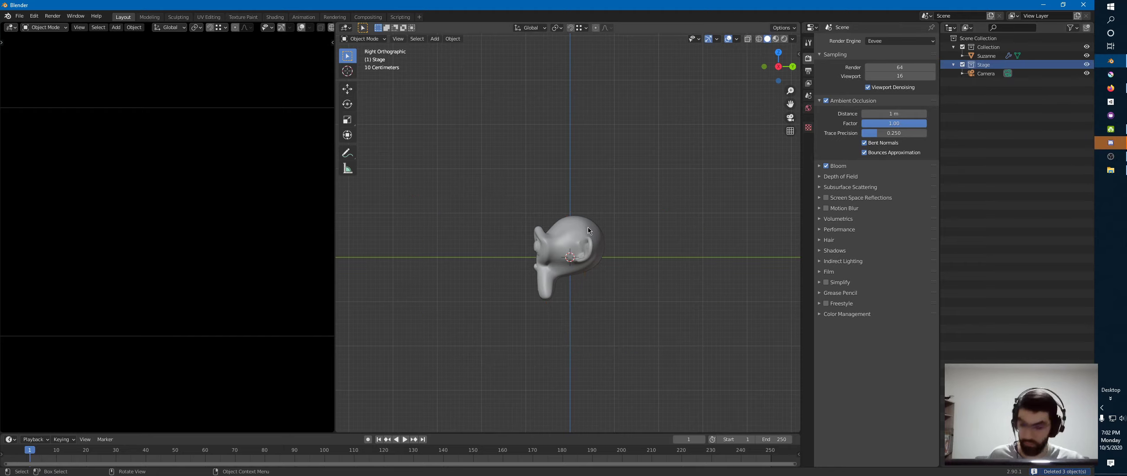
key("shift+a")
mouse_move(568, 219)
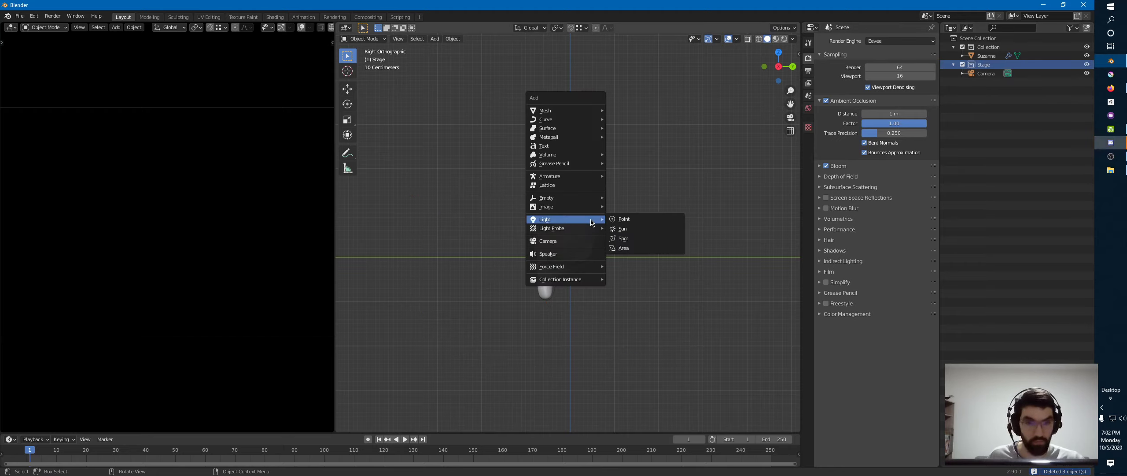
left_click(629, 249)
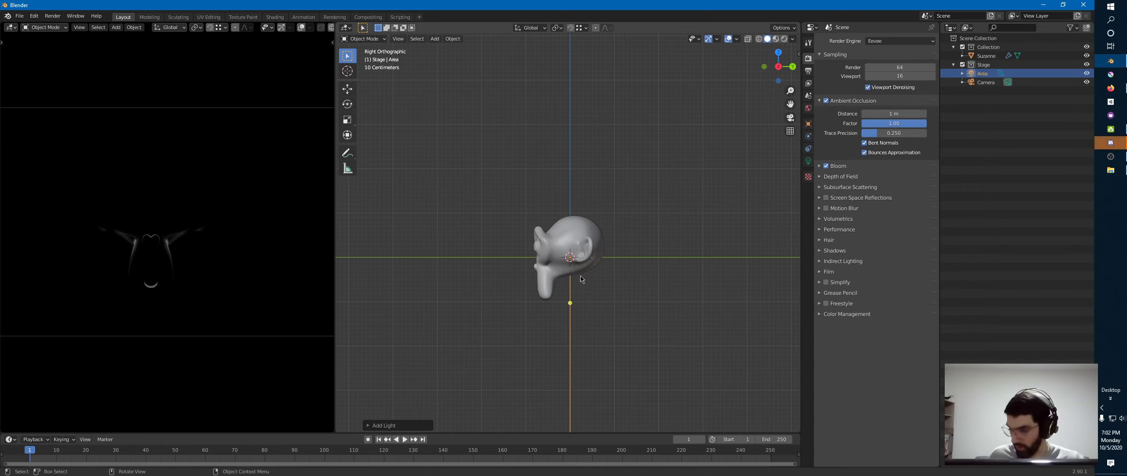
key("g")
key("z")
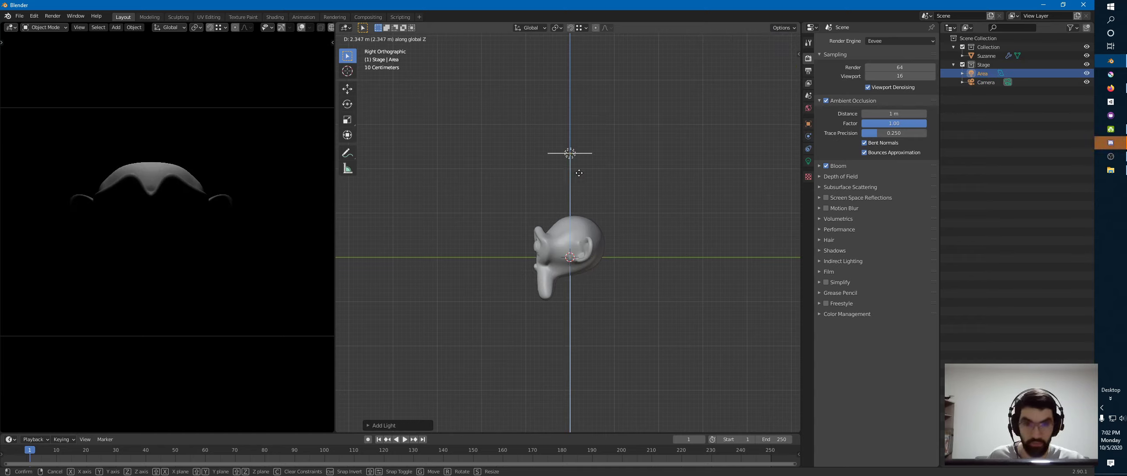
left_click(590, 194)
Check the Discord class channel, return to Blender, and try an ambient occlusion distance of 5 m before restoring it to 1 m
key("alt+Tab")
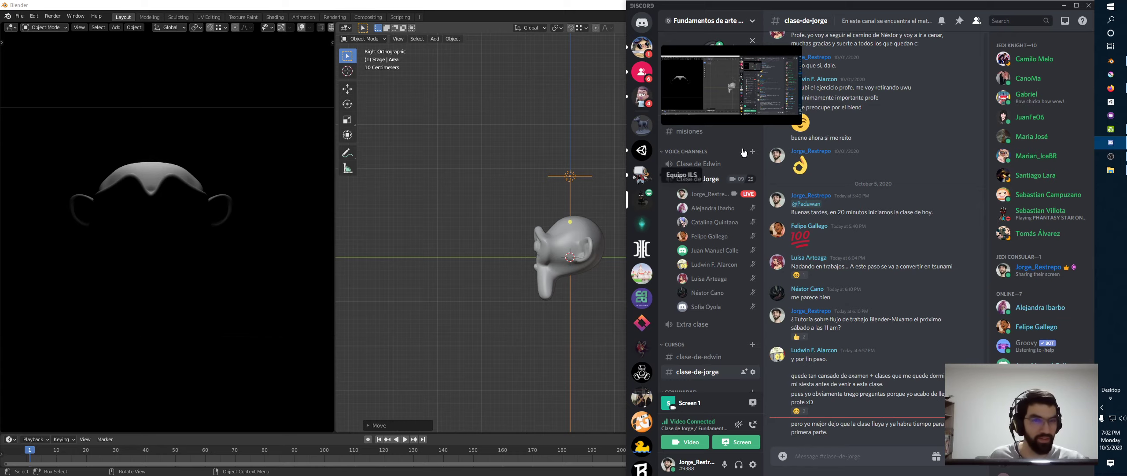
key("alt+Tab")
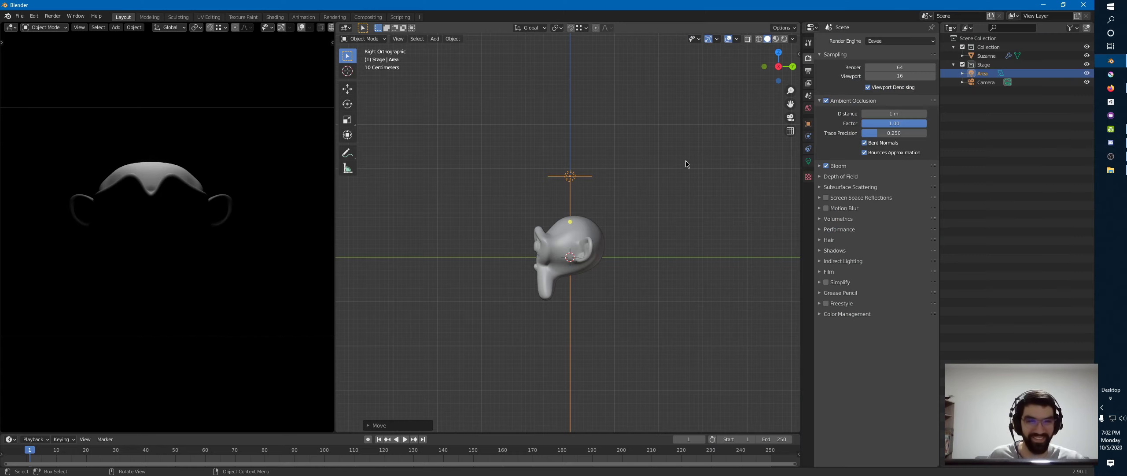
left_click(892, 114)
type("5")
key("Return")
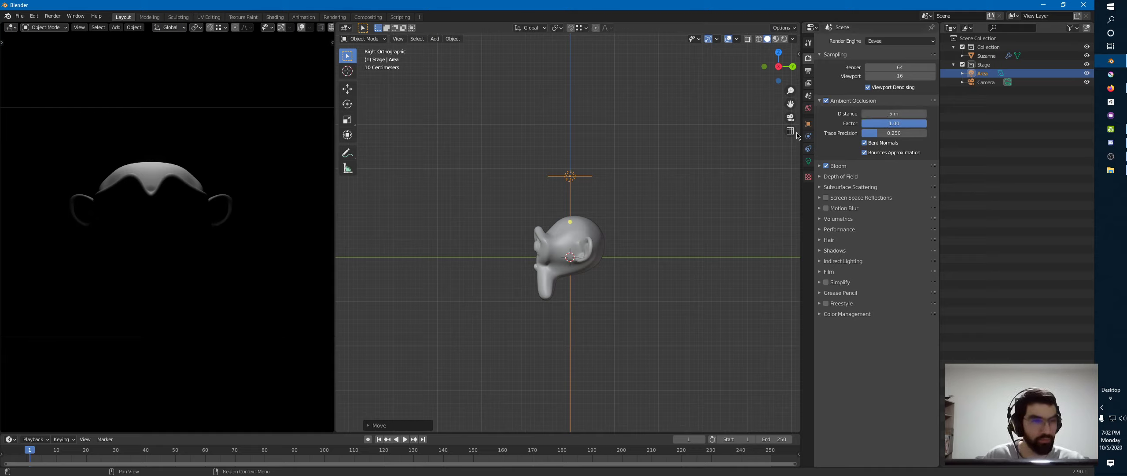
left_click(903, 115)
type("1")
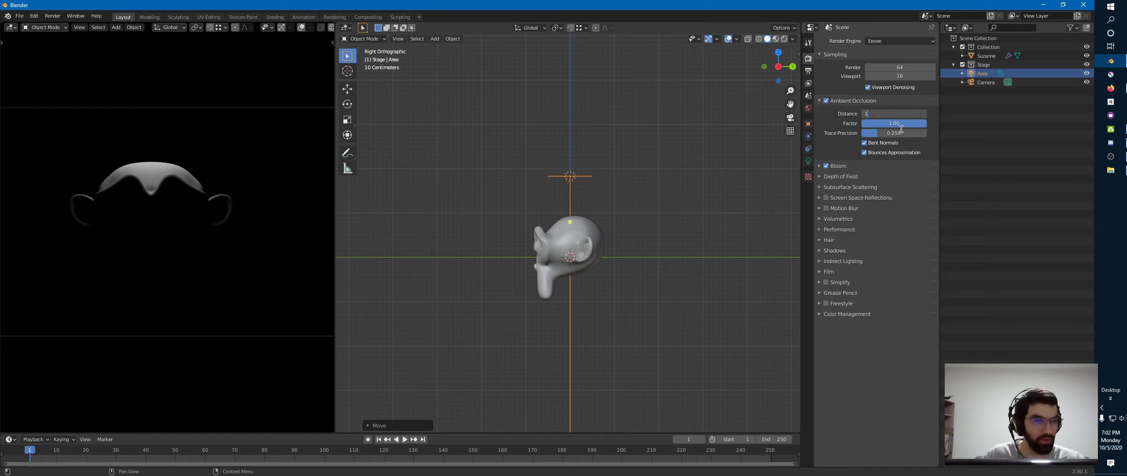
key("Return")
Try the Spot, Sun and Point types on the new light and return it to Area
left_click(809, 161)
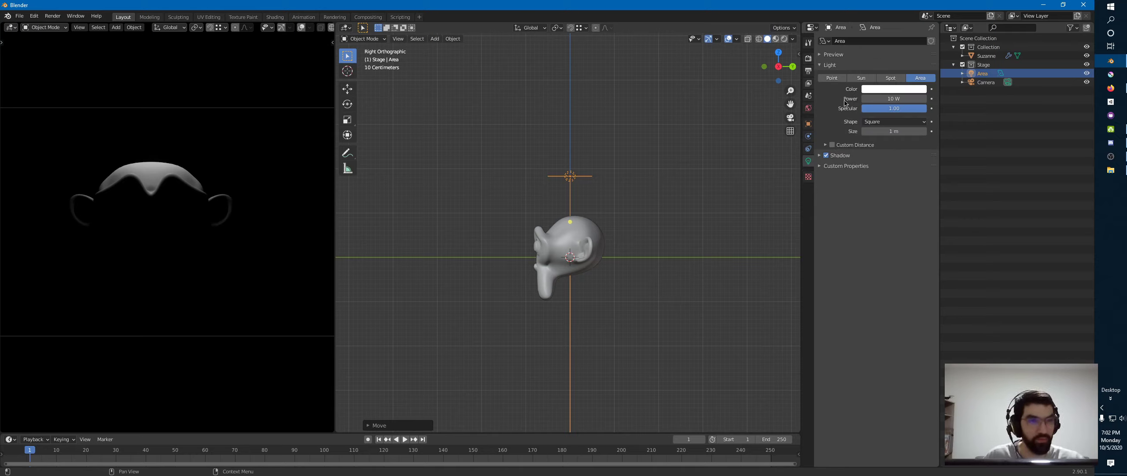
left_click(883, 80)
left_click(861, 78)
left_click(831, 78)
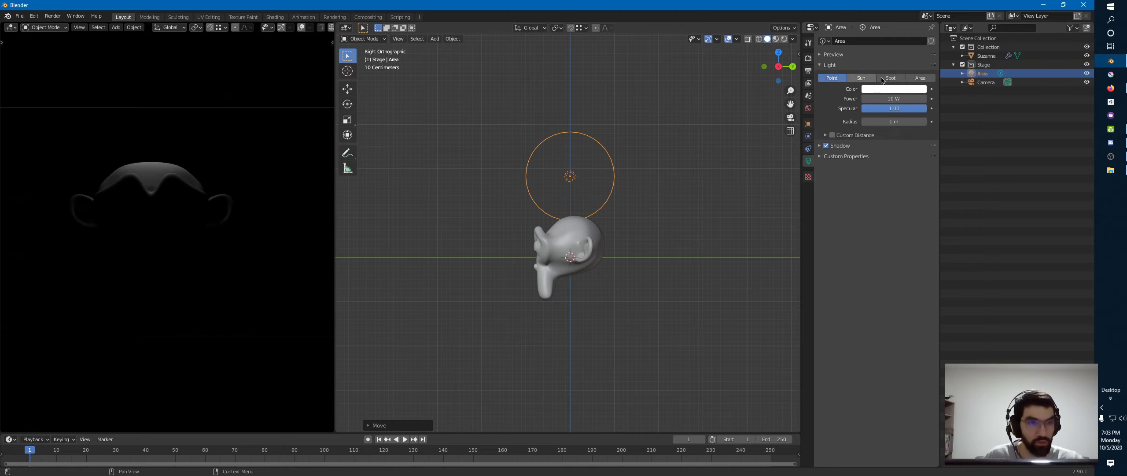
left_click(862, 78)
left_click(891, 78)
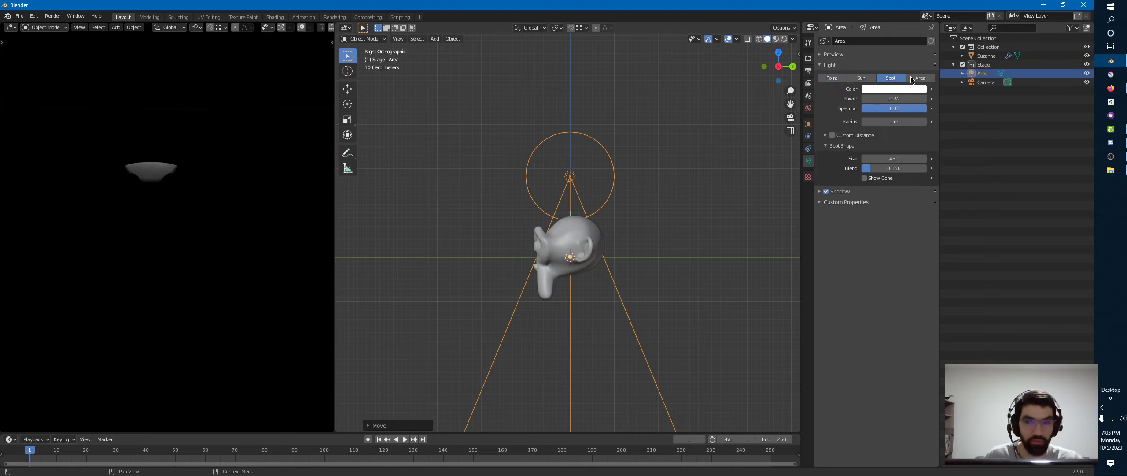
left_click(920, 78)
Give the area light a pale peach color
left_click(897, 90)
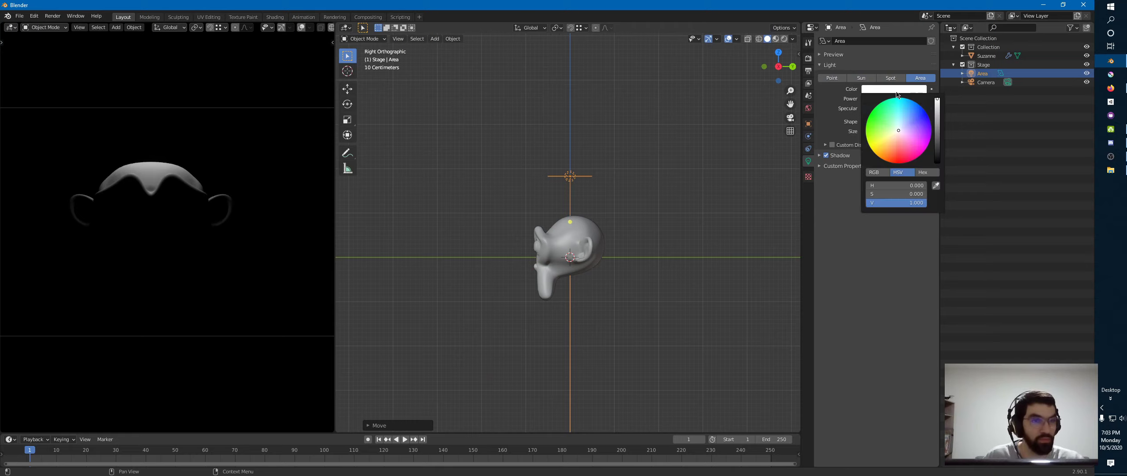
left_click(899, 129)
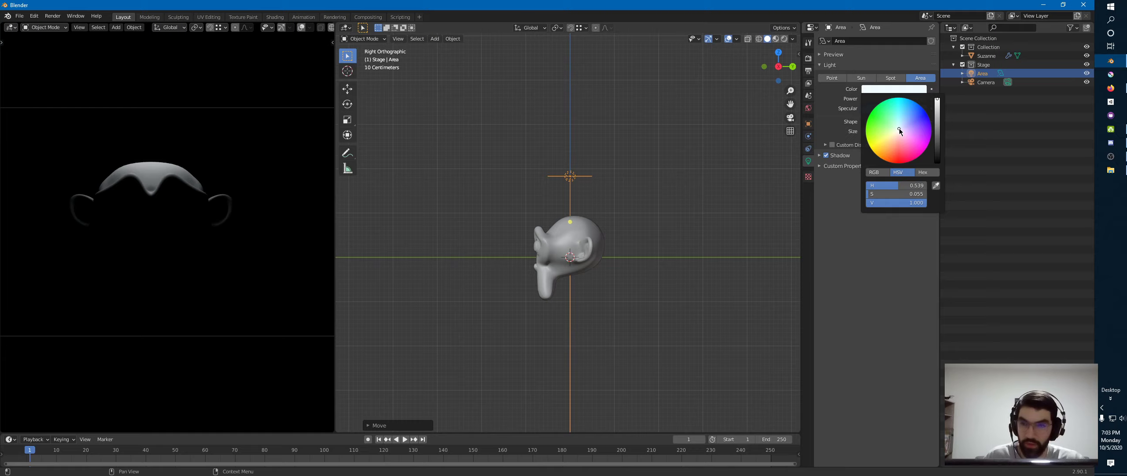
left_click(897, 136)
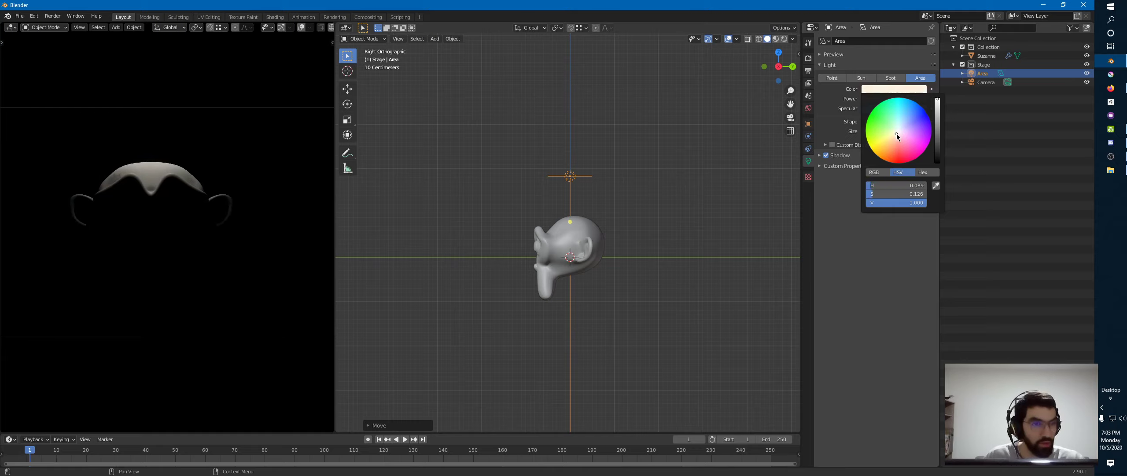
left_click(898, 137)
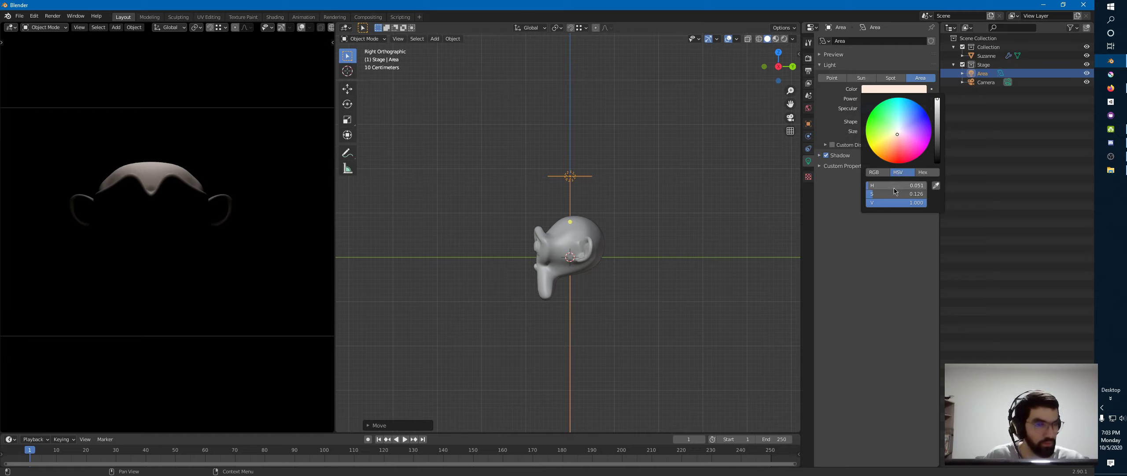
left_click_drag(894, 190, 884, 185)
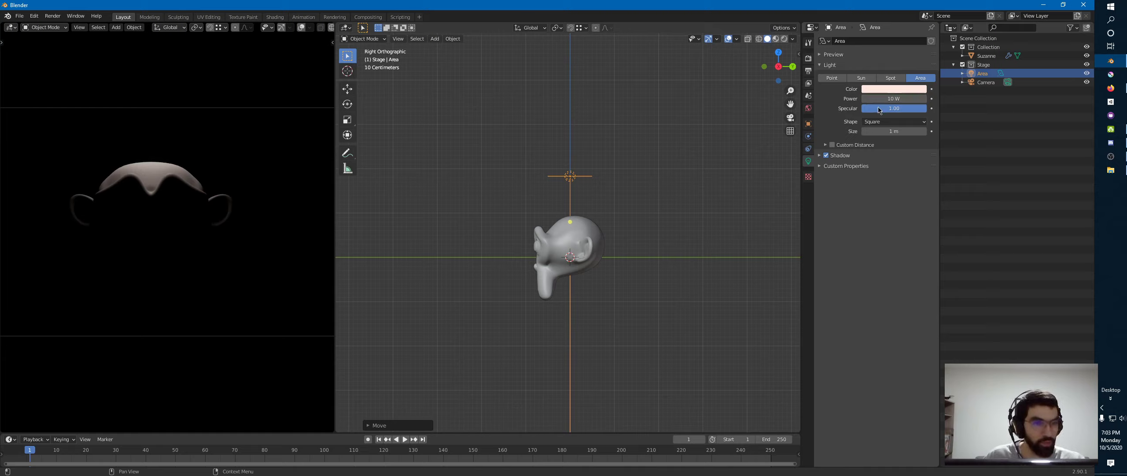
Try sizes of 5 m, 15 m and 0.1 m on the square area light
left_click(887, 131)
type("5")
key("Return")
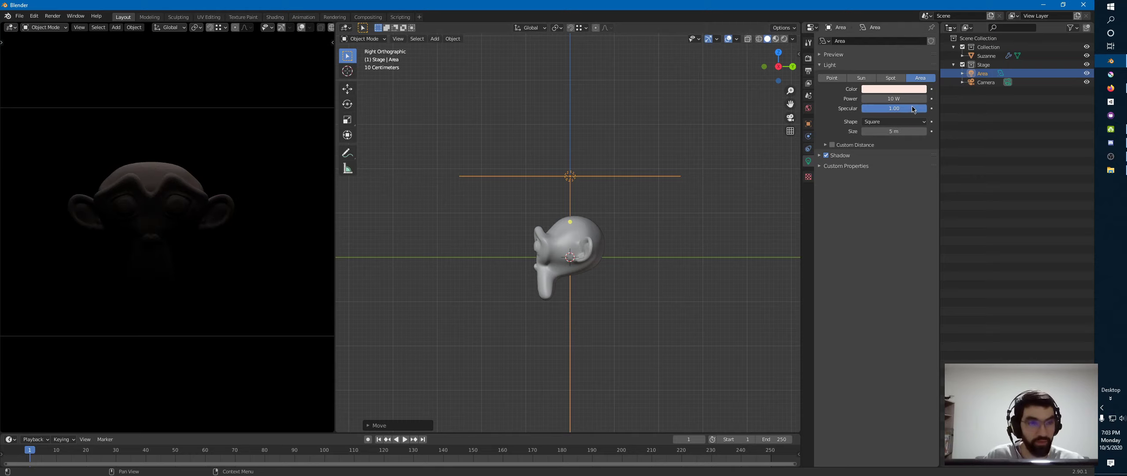
left_click(898, 132)
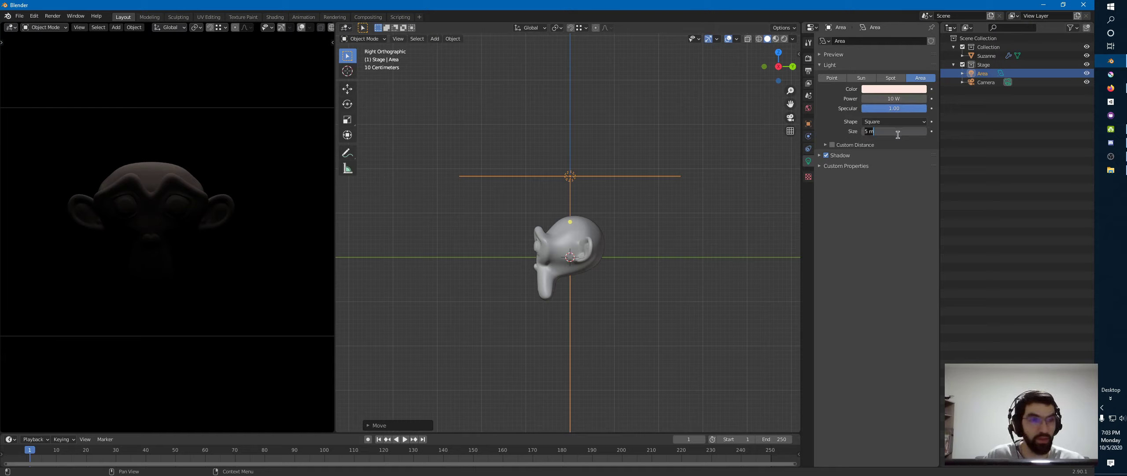
type("15")
key("Return")
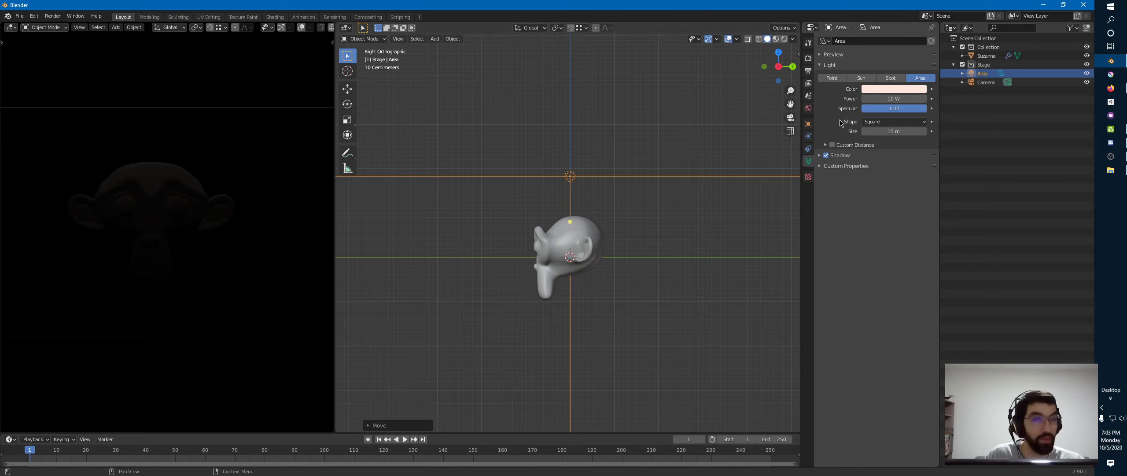
left_click(889, 132)
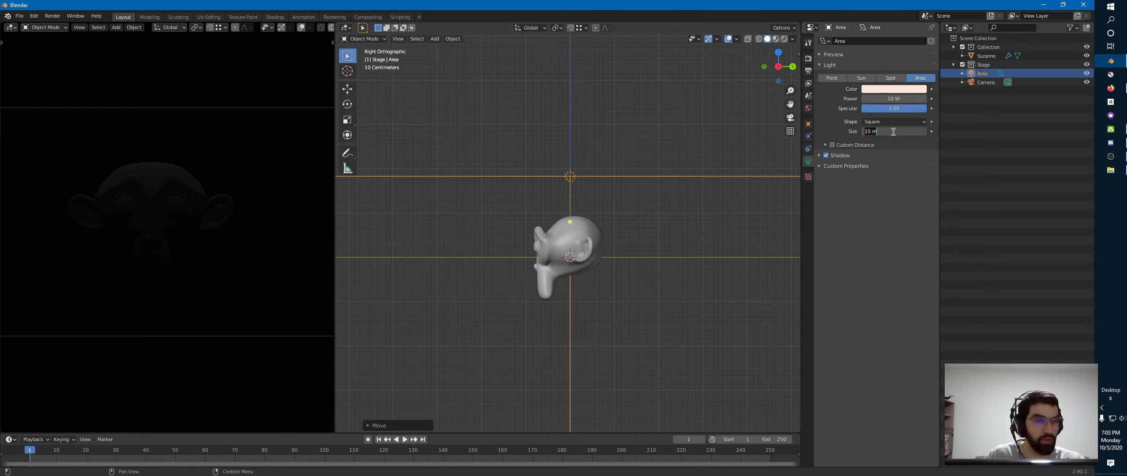
type("0.1")
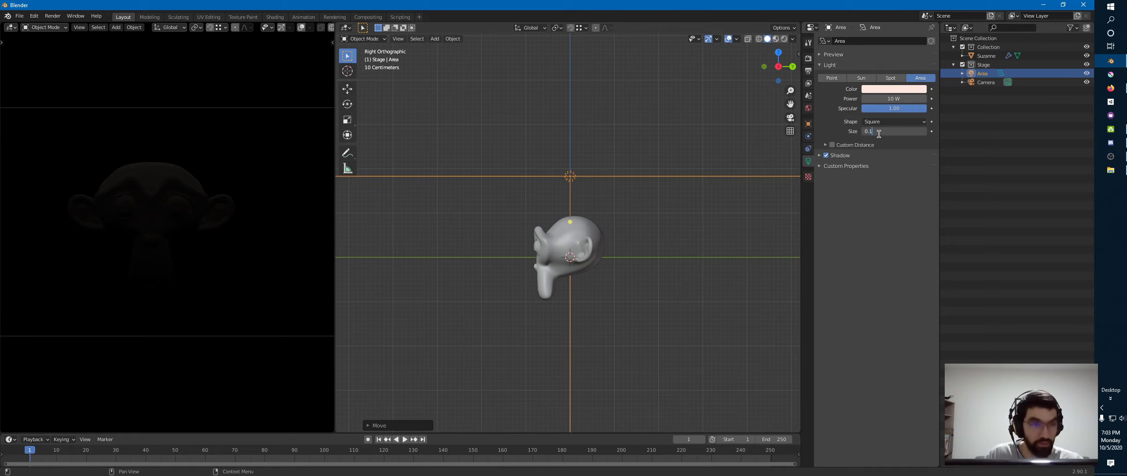
key("Return")
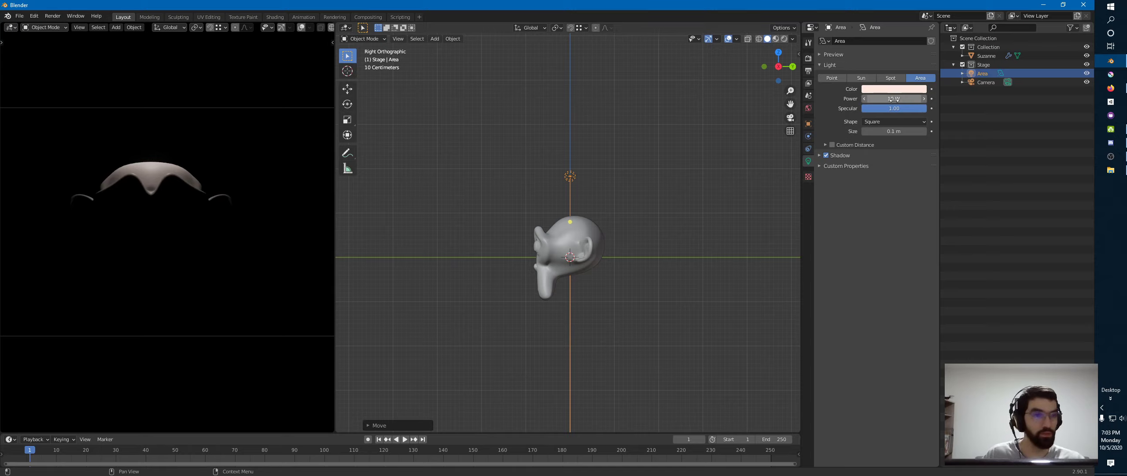
Try a size of 1 m on the area light and set it to 5 m
left_click(894, 130)
type("1")
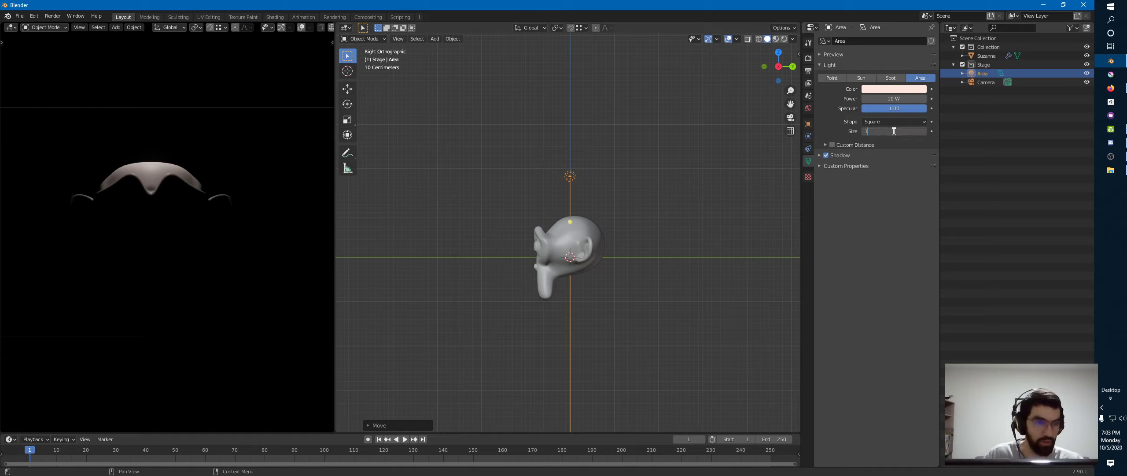
key("Return")
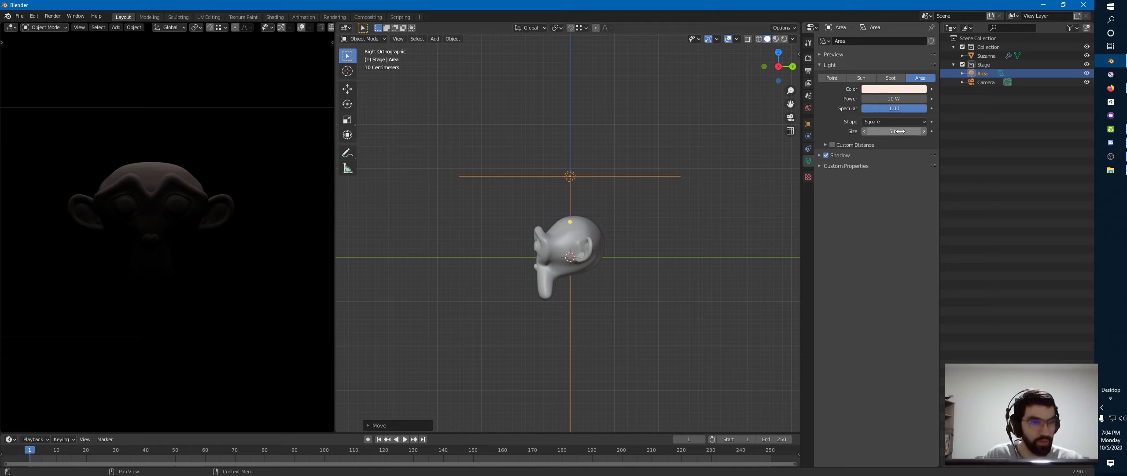
Try the Rectangle shape on the area light with a Y size of about 2.37 m
left_click(886, 123)
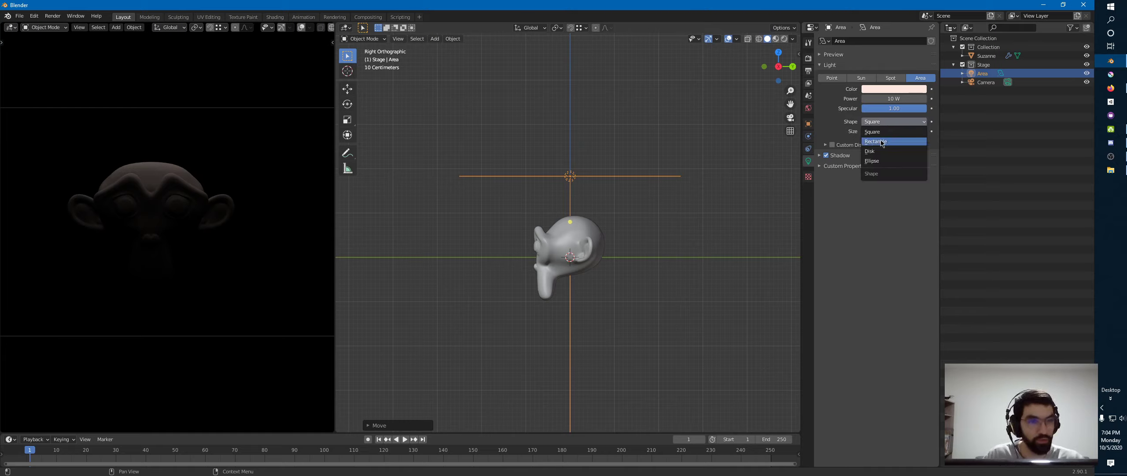
left_click(889, 141)
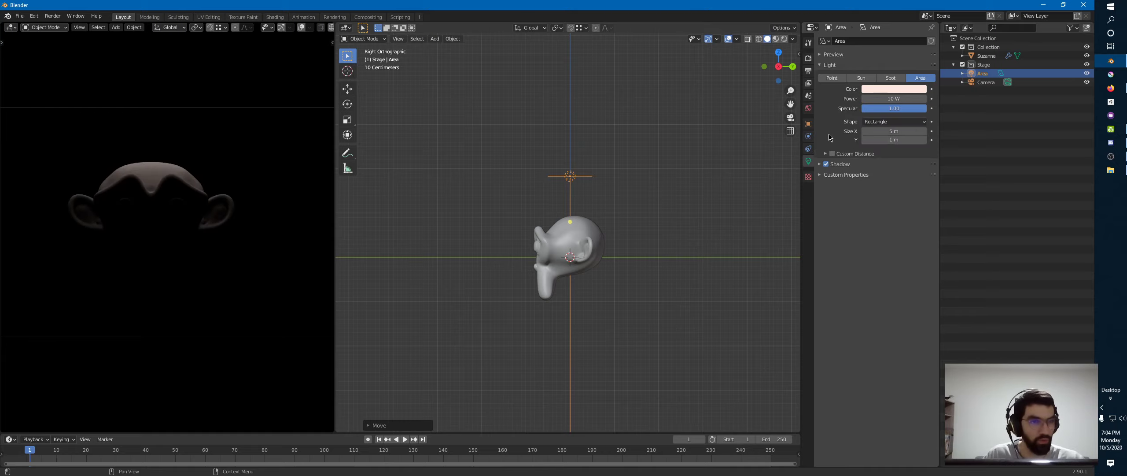
mouse_move(890, 141)
left_mouse_down()
mouse_move(911, 140)
mouse_move(891, 137)
left_mouse_up()
Try the Disk and Ellipse shapes on the area light and return it to Square
left_click(893, 122)
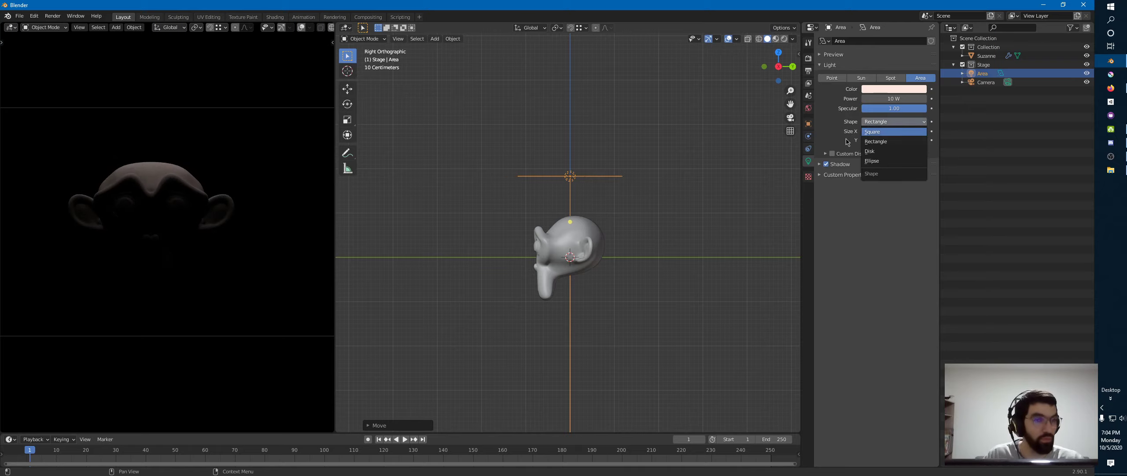
left_click(889, 152)
middle_click_drag(603, 144, 605, 213)
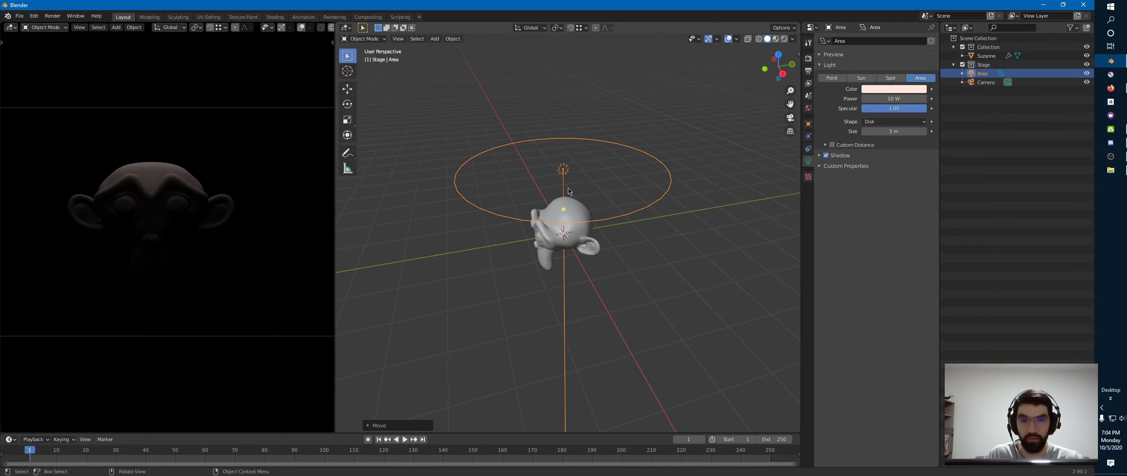
left_click(911, 126)
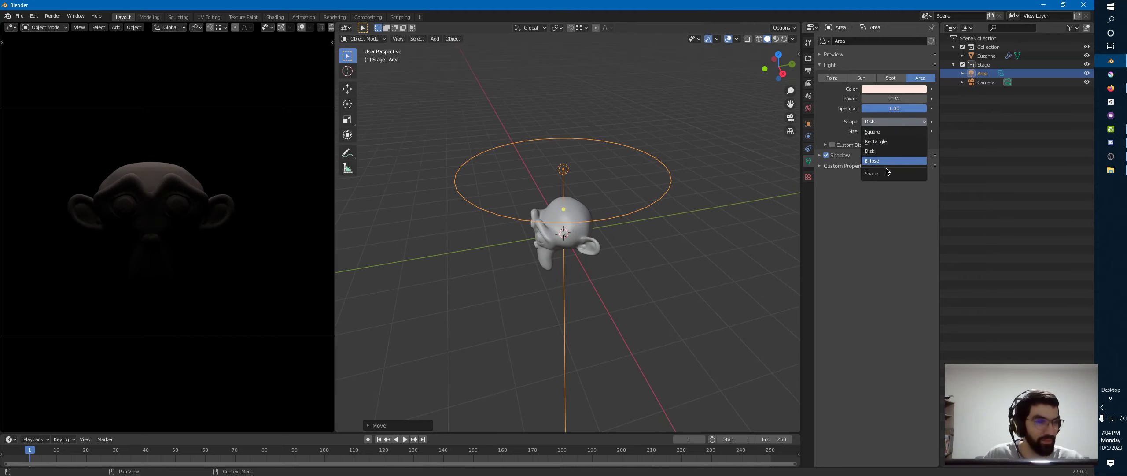
left_click(875, 161)
middle_click_drag(586, 185, 556, 171)
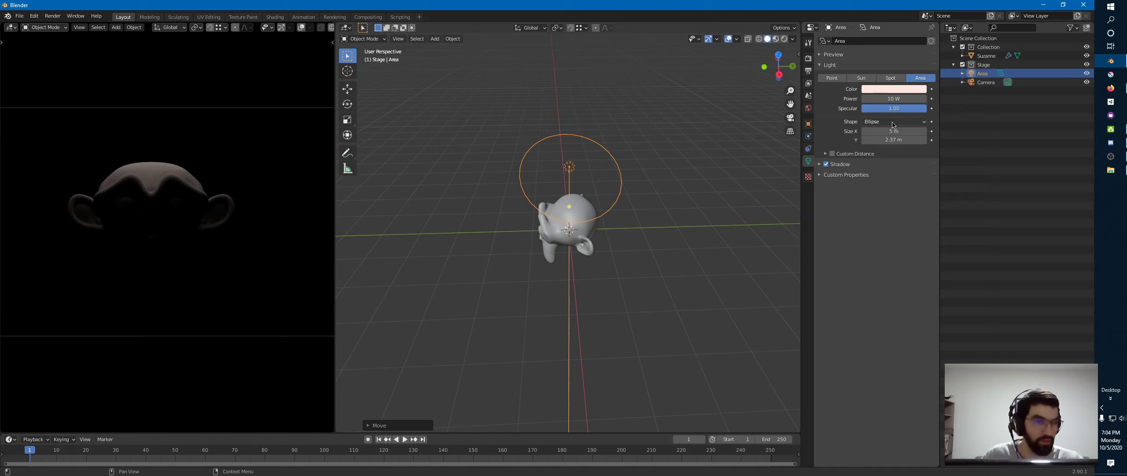
left_click(885, 123)
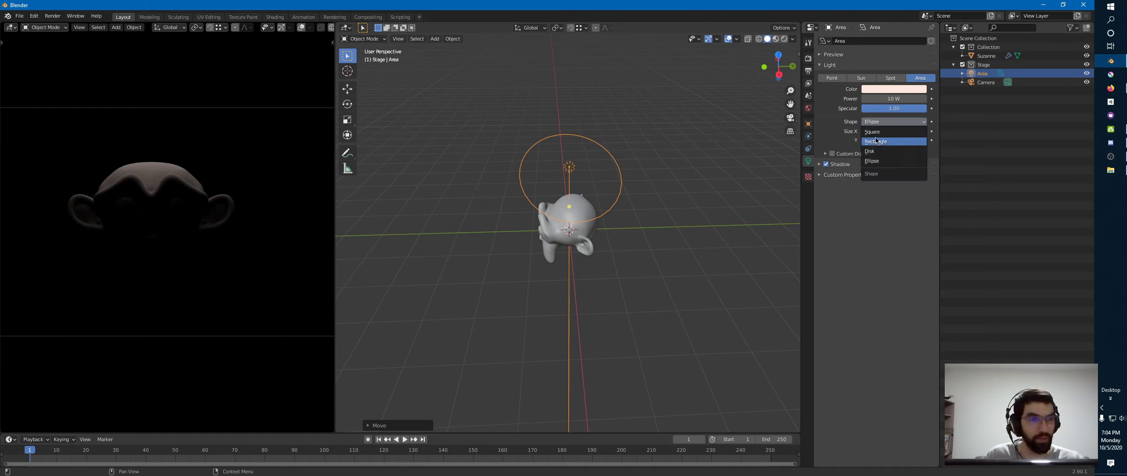
left_click(873, 132)
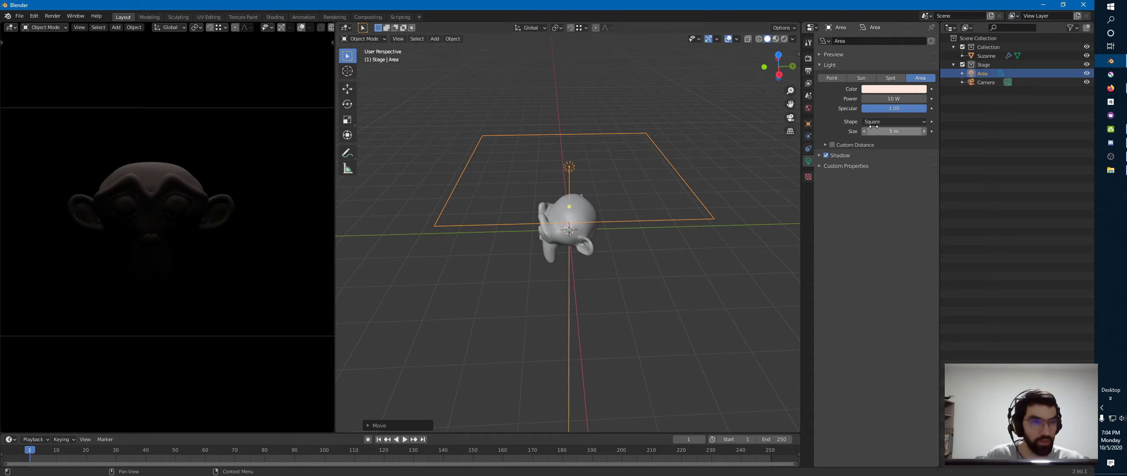
middle_click_drag(638, 184, 670, 141)
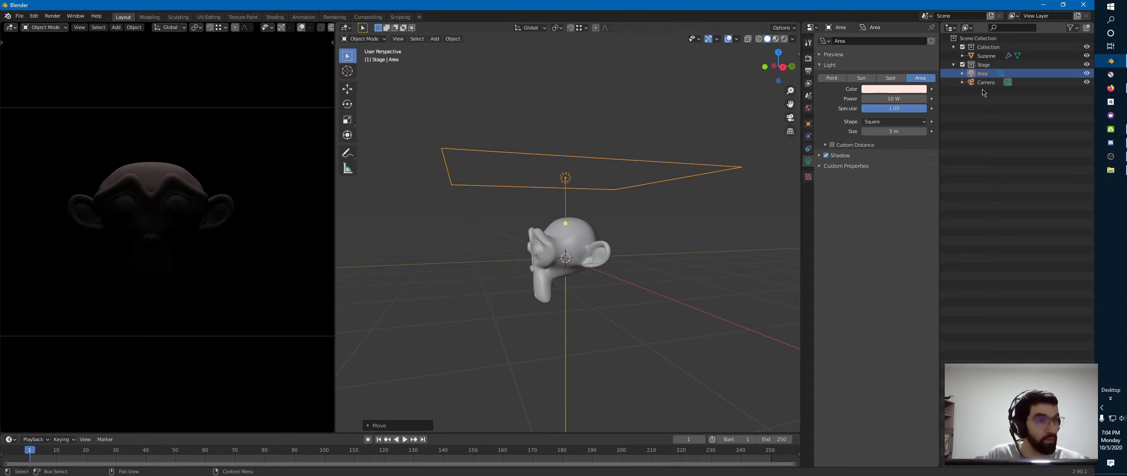
Rename the area light in the Stage collection to Main_Light
double_click(985, 74)
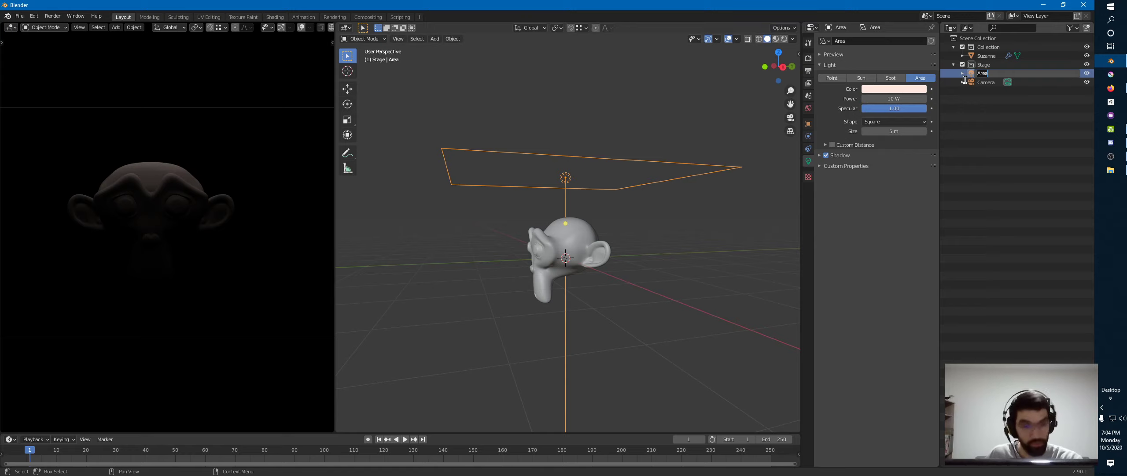
type("Main_Light")
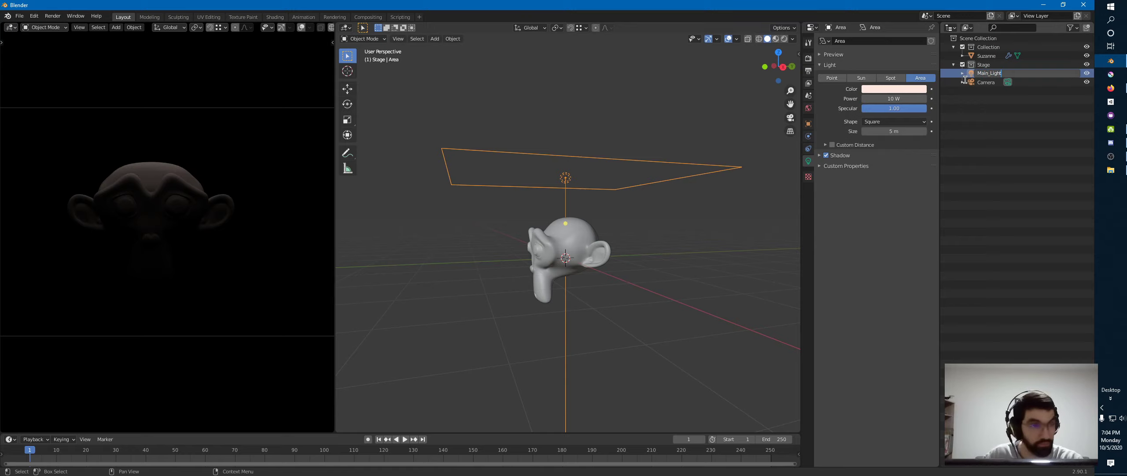
key("Return")
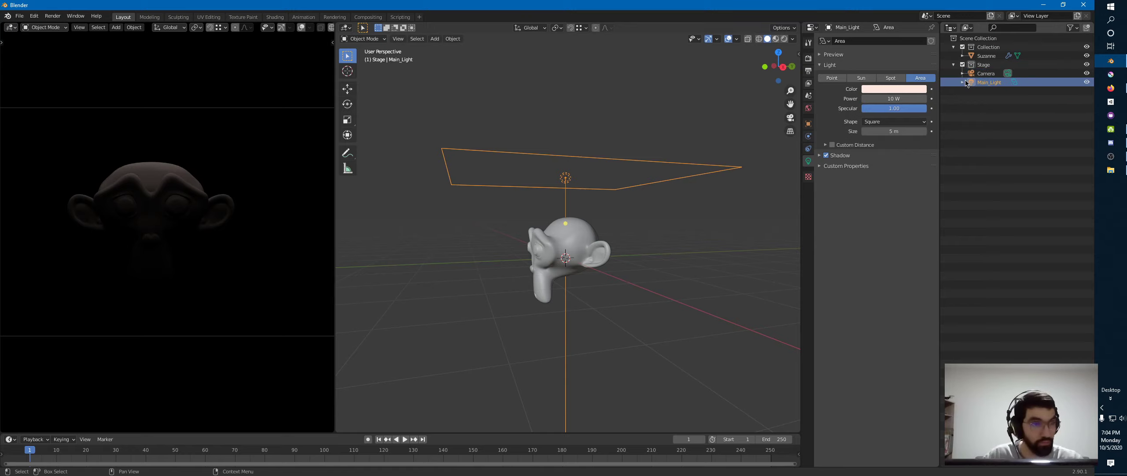
Set the power of the area light above the head to 50 W
left_click(566, 184)
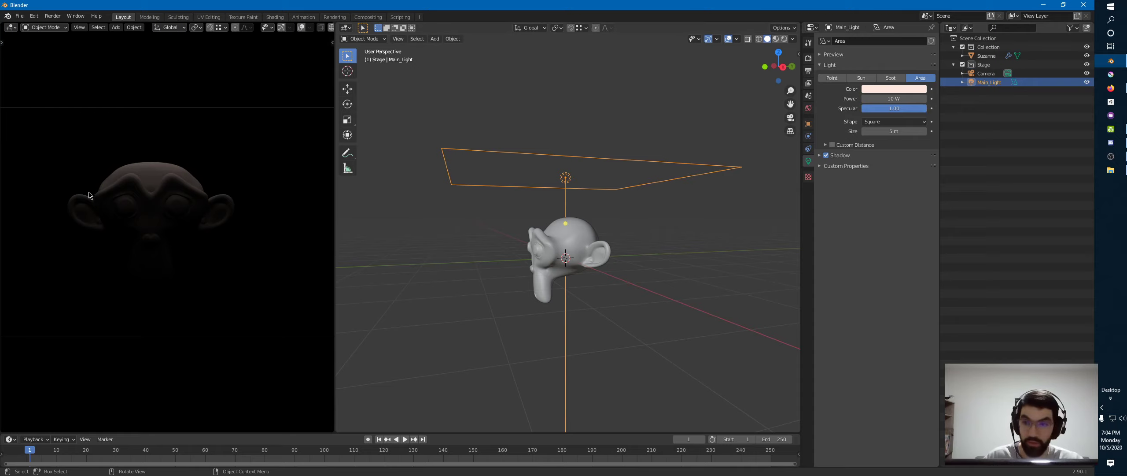
left_click(873, 100)
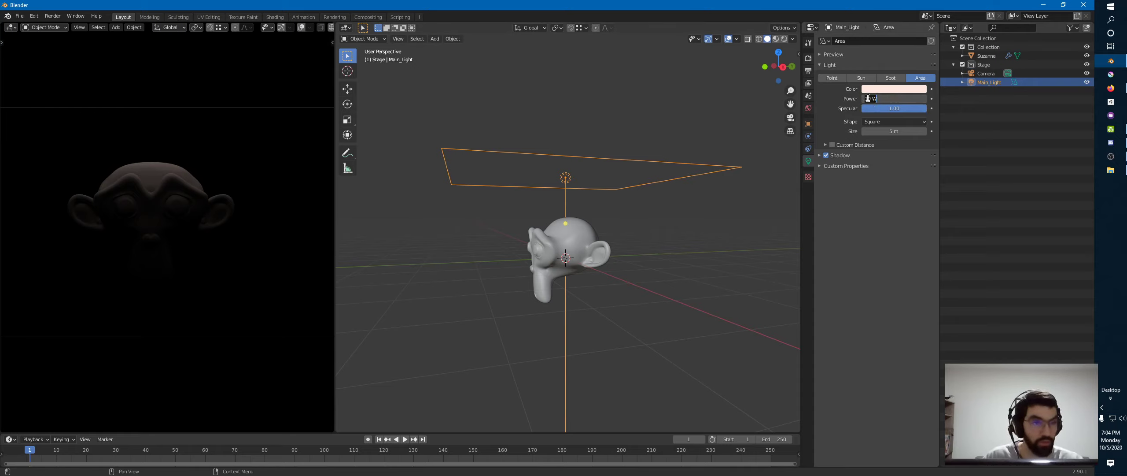
type("50")
key("Return")
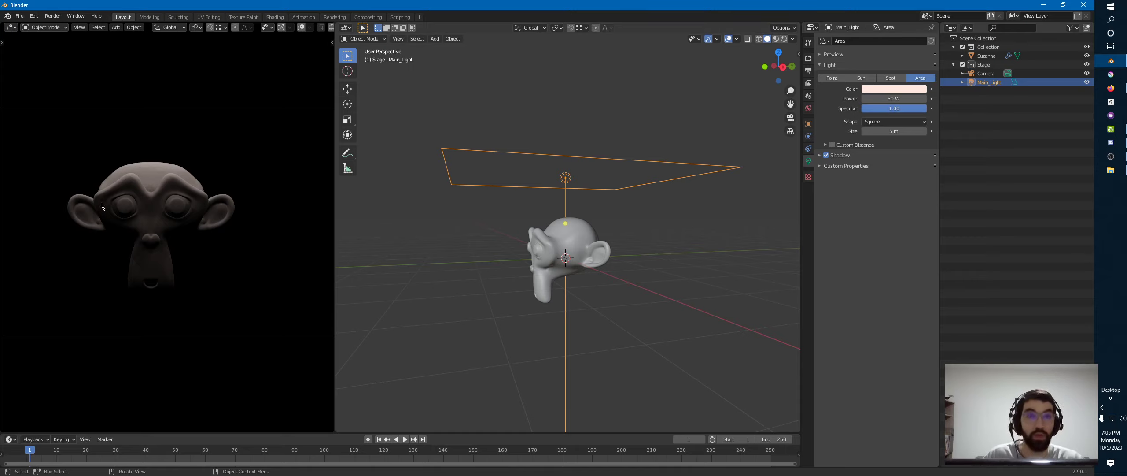
Open the main light's power value for editing
left_click(875, 98)
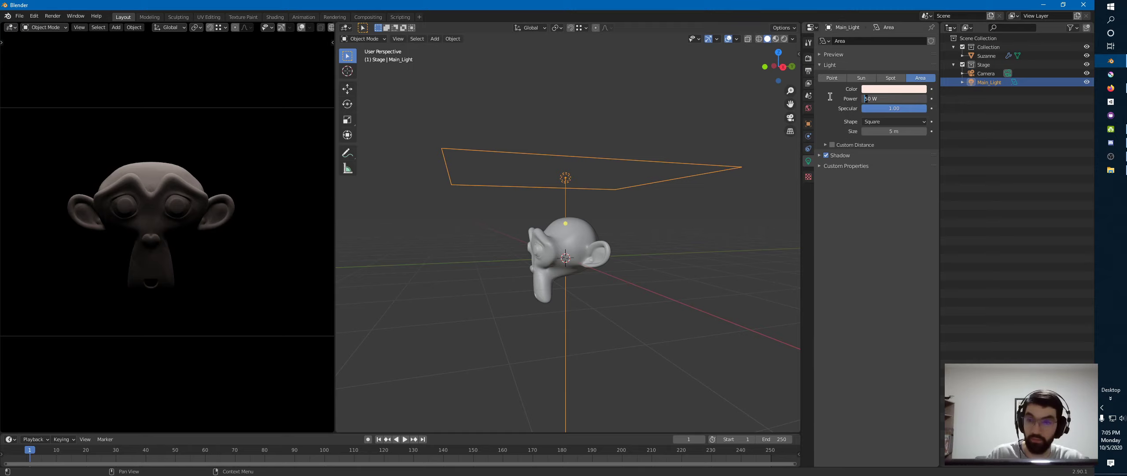
Set the main area light's power to 50 W and widen the rendered camera preview to fit the monkey head
key("Return")
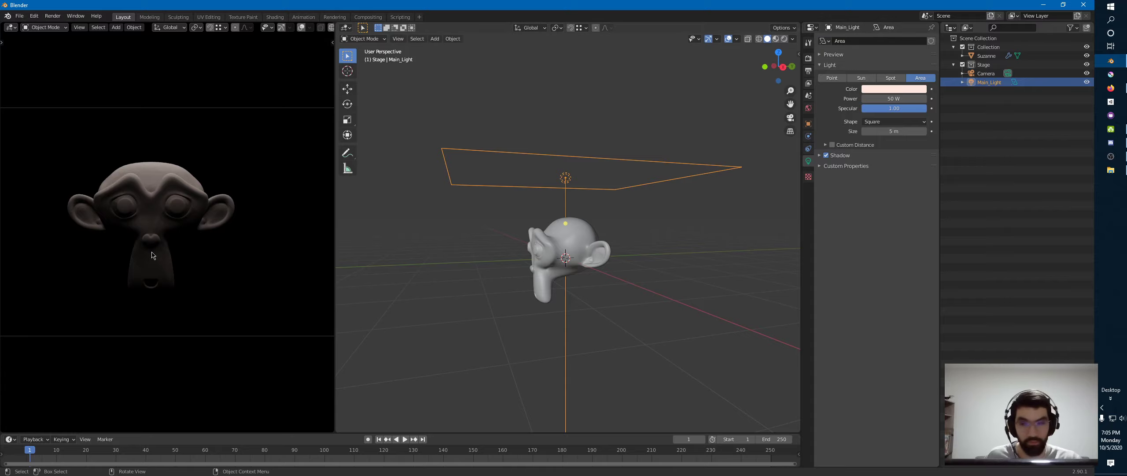
middle_click_drag(212, 219, 215, 172)
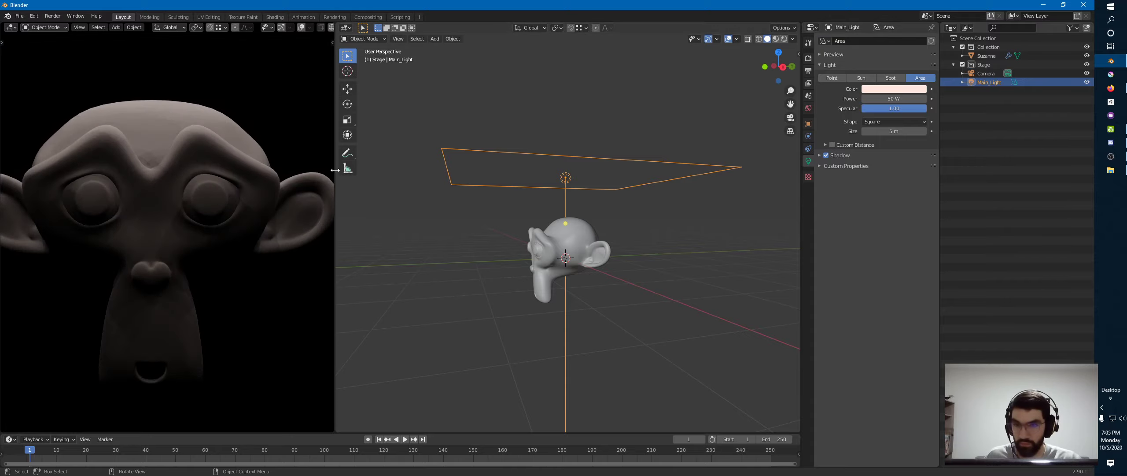
left_click_drag(335, 178, 393, 177)
middle_click_drag(300, 205, 305, 171, "ctrl")
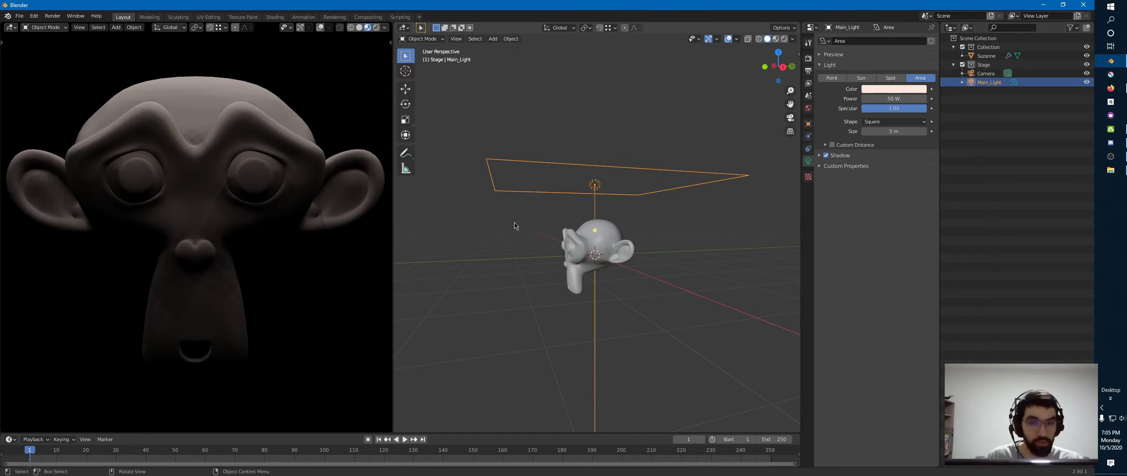
Deselect the main area light and add a spot light to the scene
left_click(622, 180)
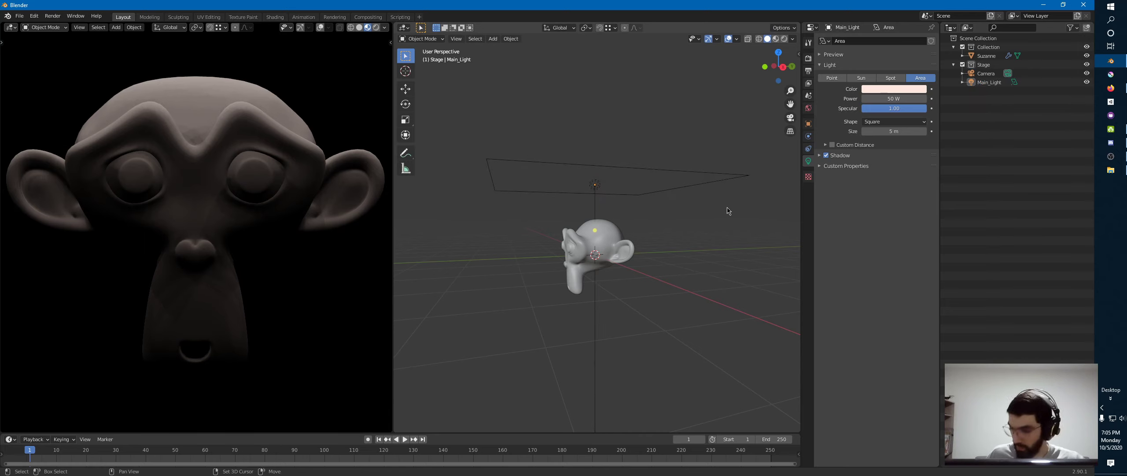
key("shift+a")
mouse_move(723, 210)
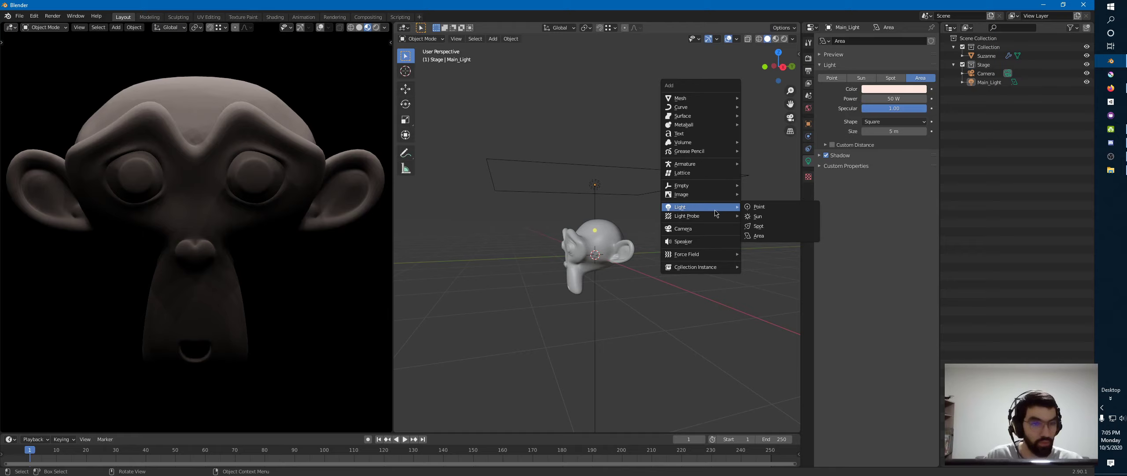
left_click(758, 226)
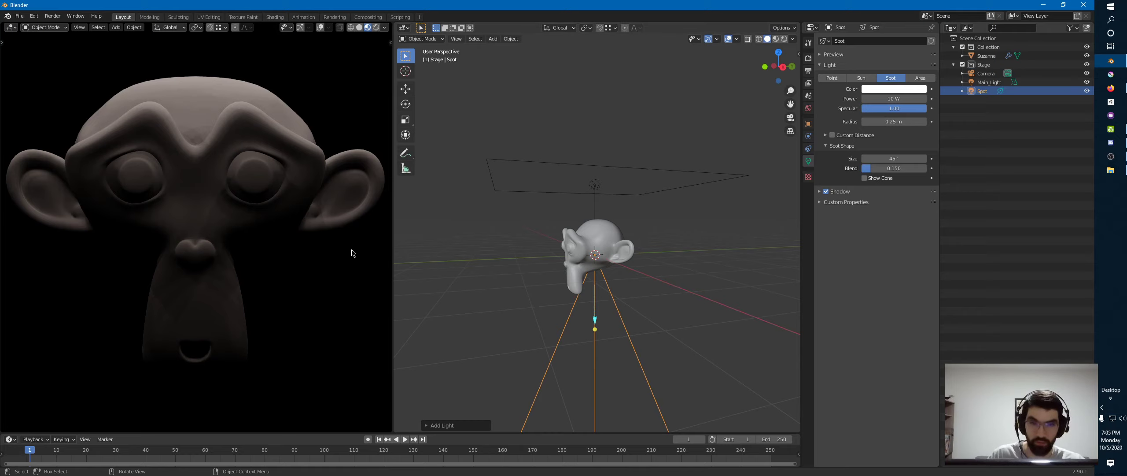
In the right side view, rotate and move the spot light behind and below the monkey head, aiming up at it
key("KP_3")
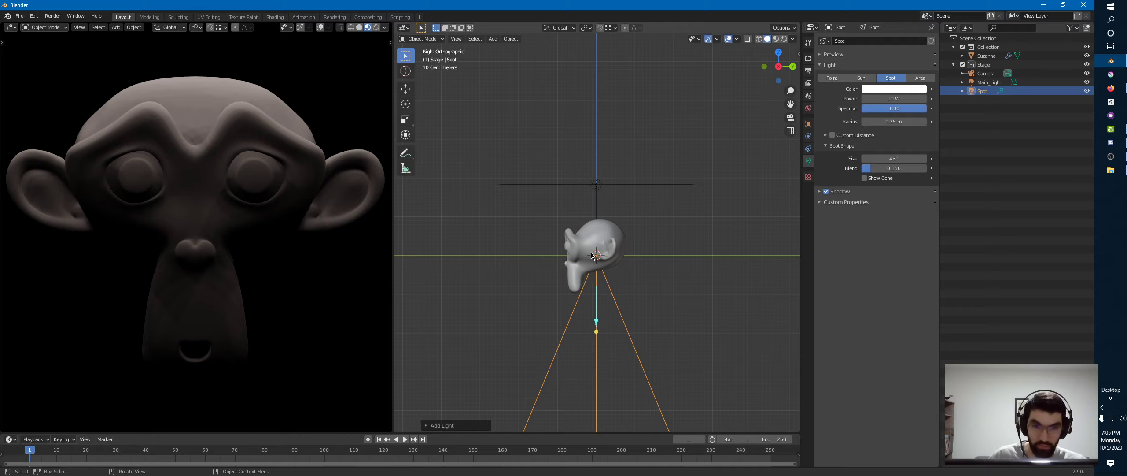
key("r")
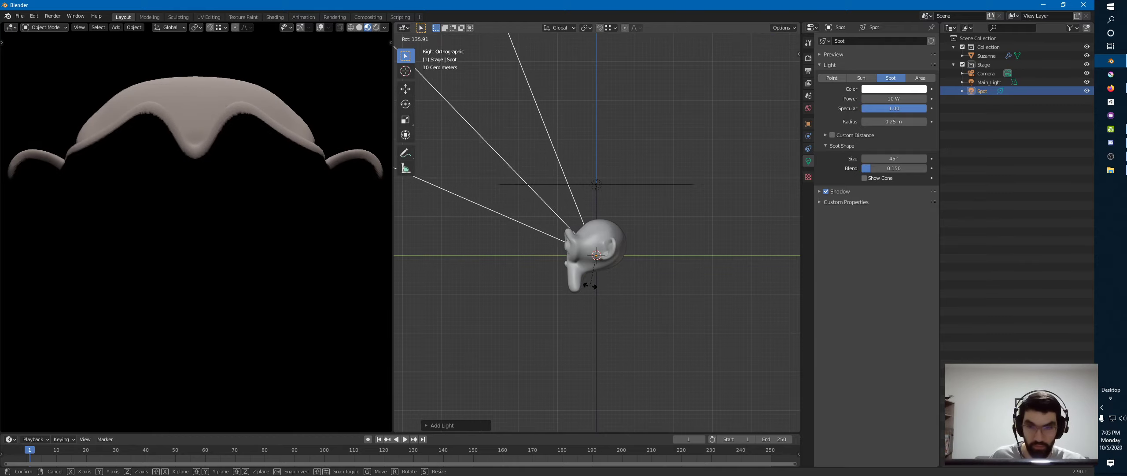
left_click(566, 253)
key("g")
left_click(723, 359)
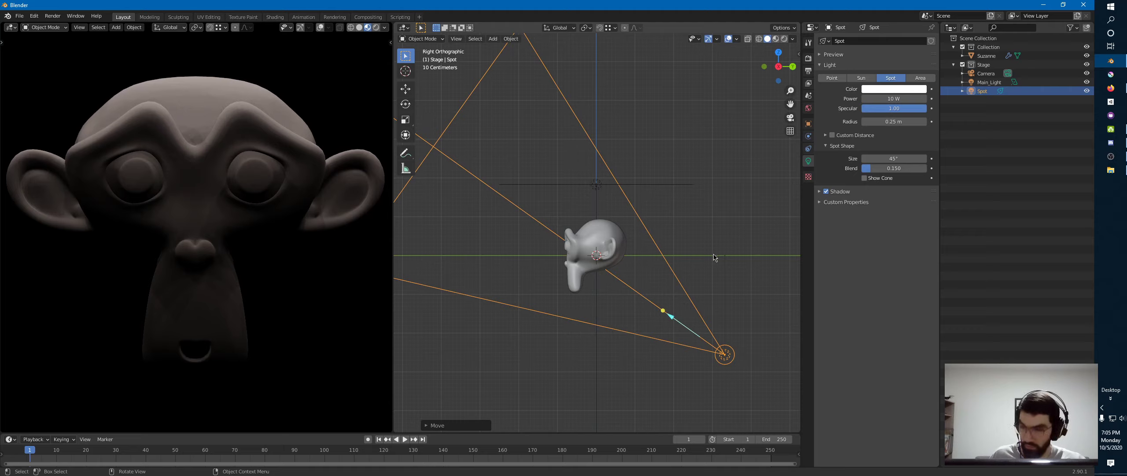
key("r")
left_click(663, 253)
key("g")
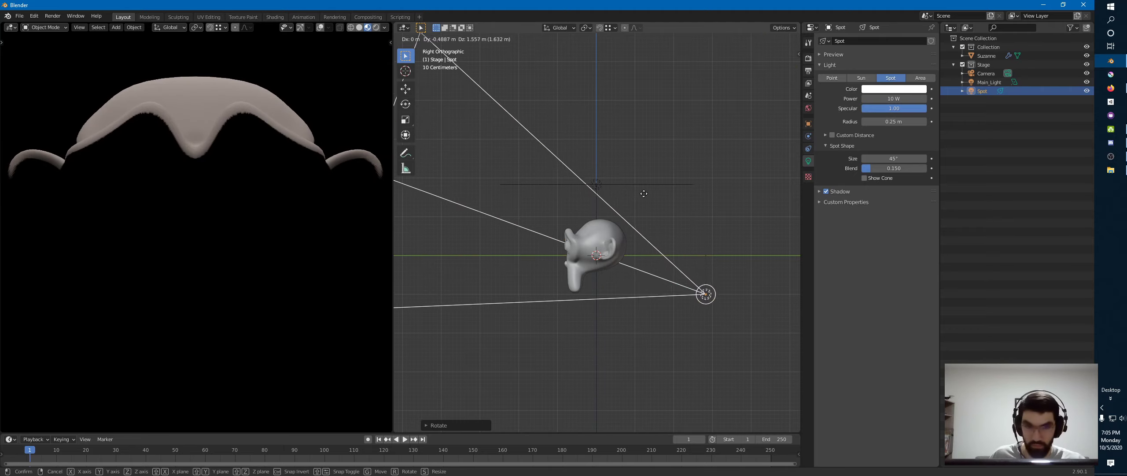
left_click(646, 202)
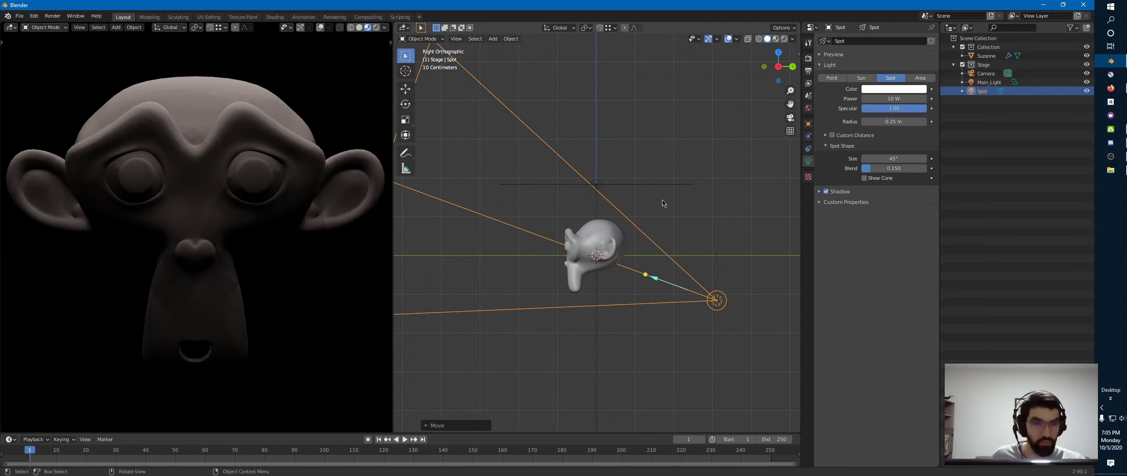
Set the spot light's color to bright green and narrow its cone size to 16.4°
left_click(889, 90)
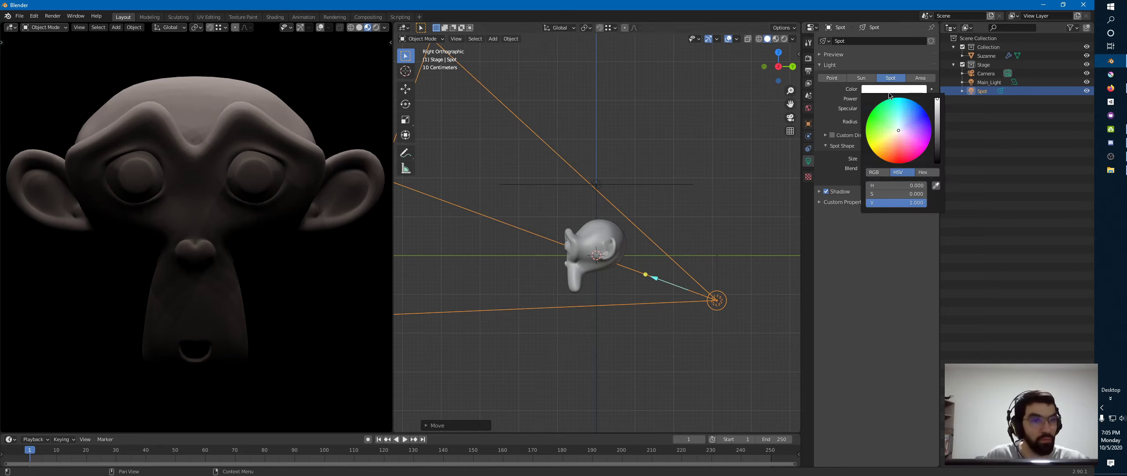
left_click_drag(898, 131, 878, 113)
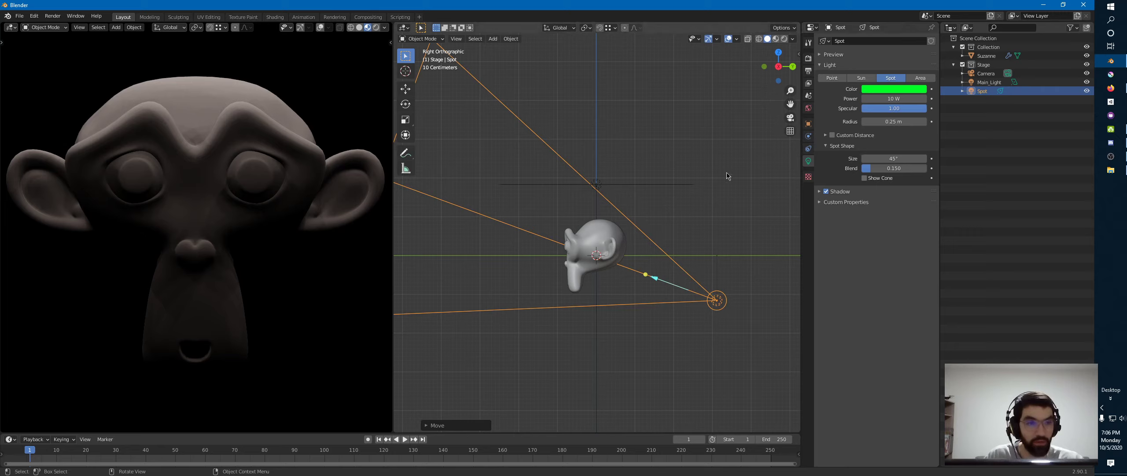
left_click_drag(877, 159, 744, 146)
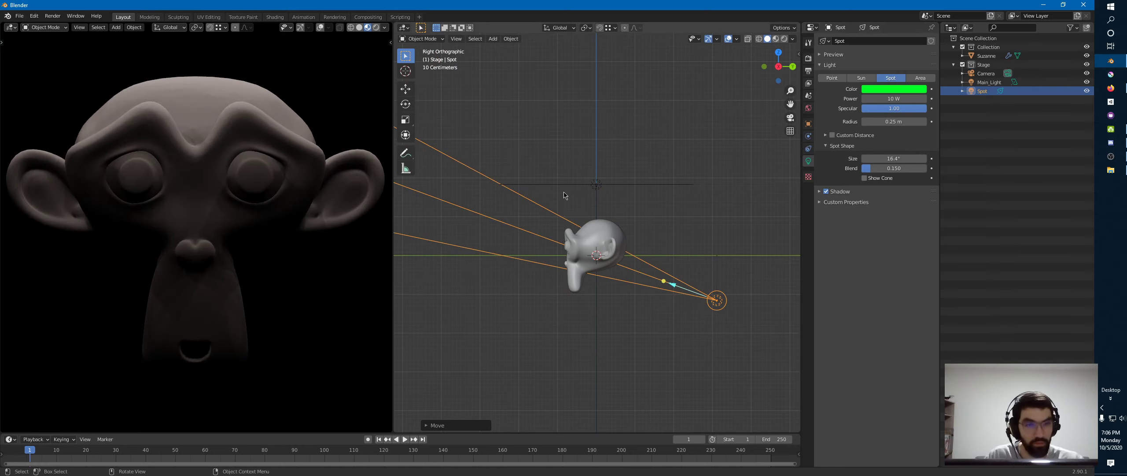
Set the spot light's power to 100 W while previewing the back of the monkey head
middle_click_drag(318, 240, 210, 246)
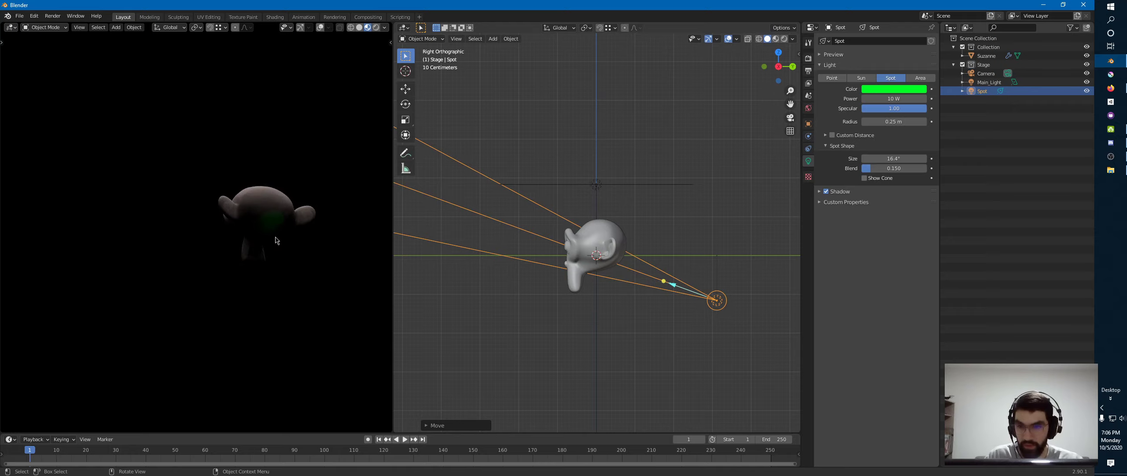
middle_click_drag(271, 227, 303, 217, "ctrl")
left_click(875, 101)
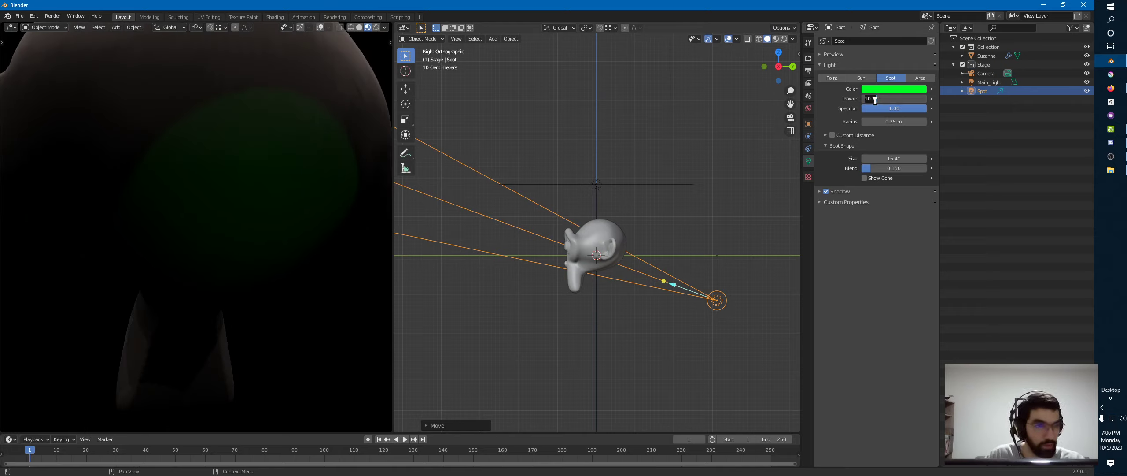
key("Return")
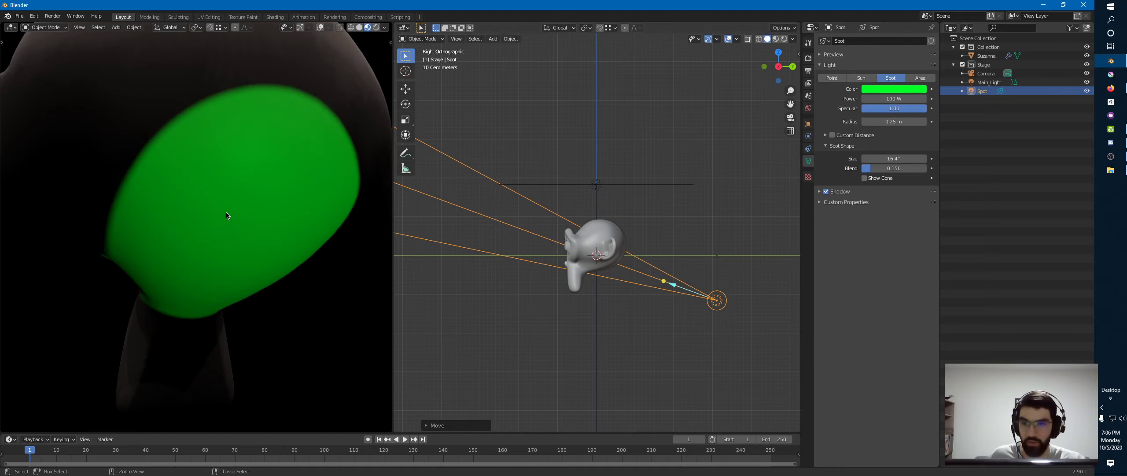
Try spot blend values of 1 and 0, settle on 0.8, and widen the cone size to 49.3°
middle_click_drag(227, 216, 244, 241, "ctrl")
left_click_drag(870, 168, 956, 168)
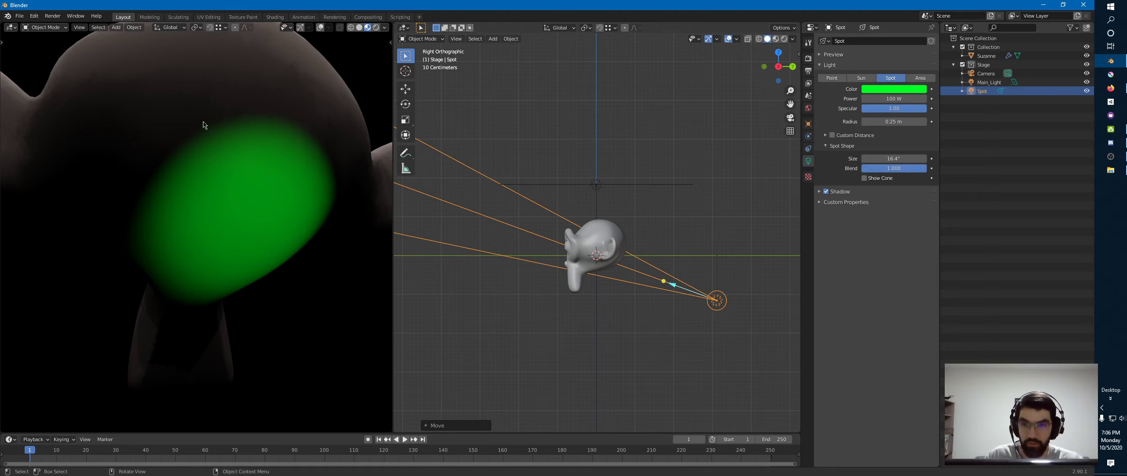
left_click_drag(918, 168, 780, 167)
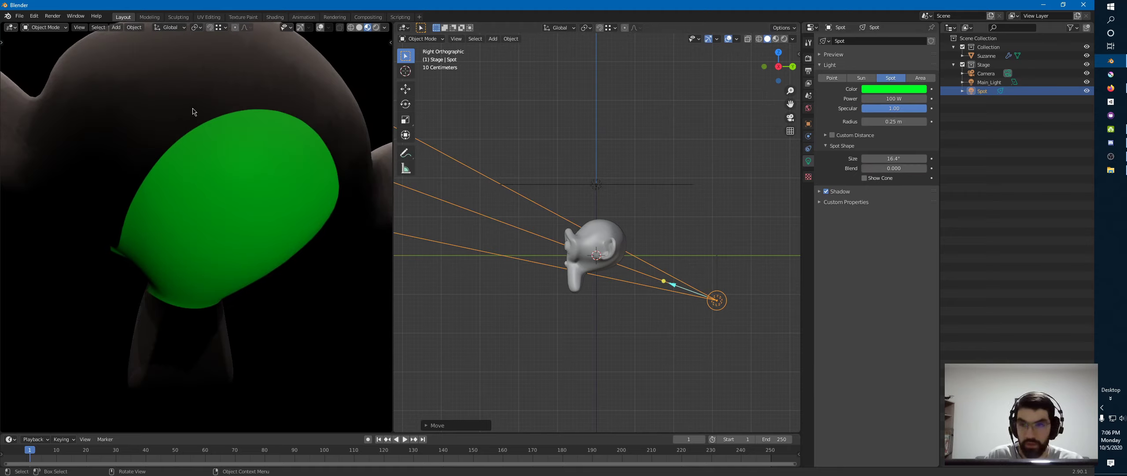
left_click_drag(882, 169, 975, 171)
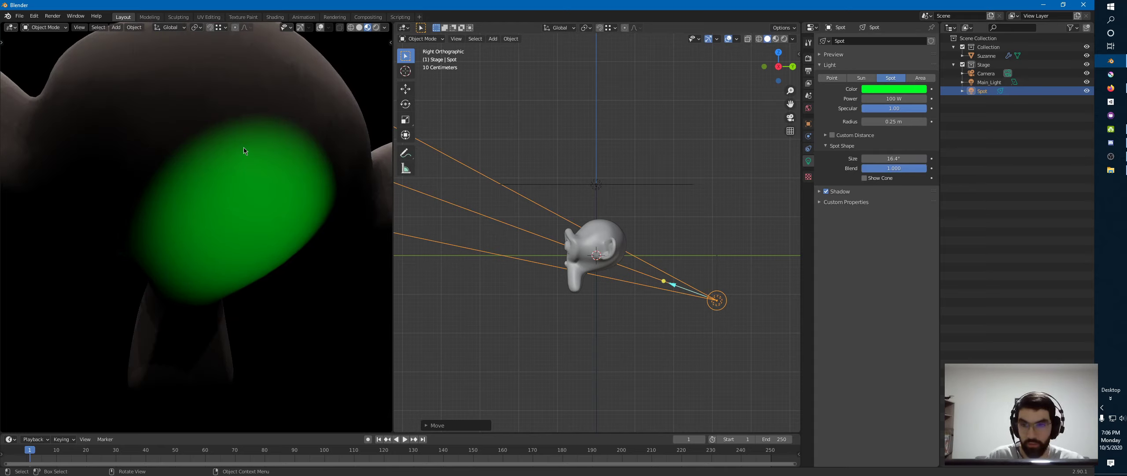
left_click_drag(916, 168, 1004, 159)
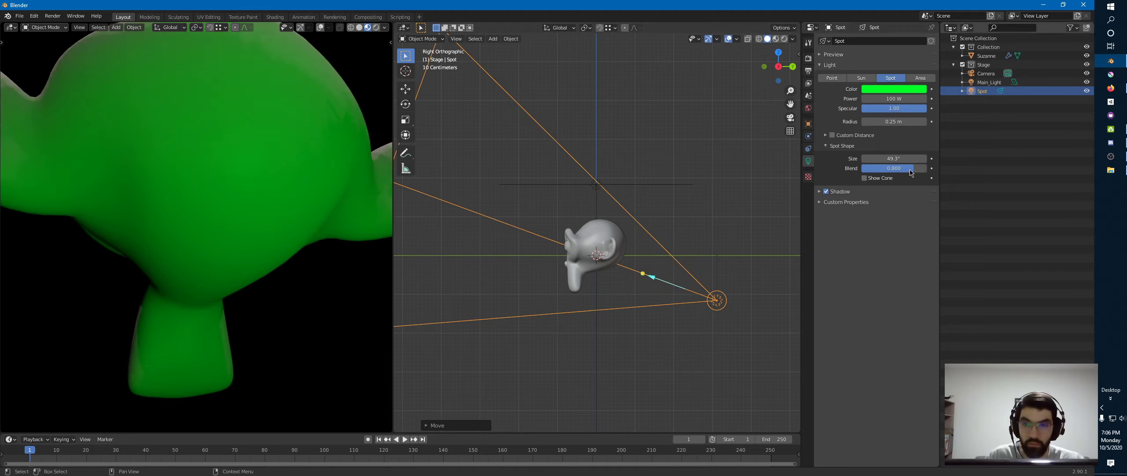
Return the preview to the camera view and set the spot light's cone size to 45°
middle_click_drag(288, 174, 278, 235)
key("KP_0")
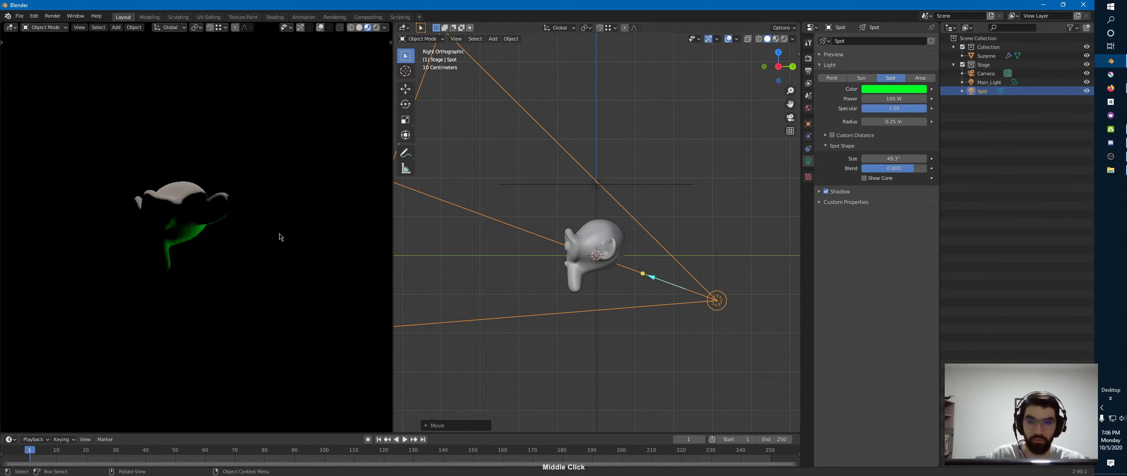
left_click(900, 159)
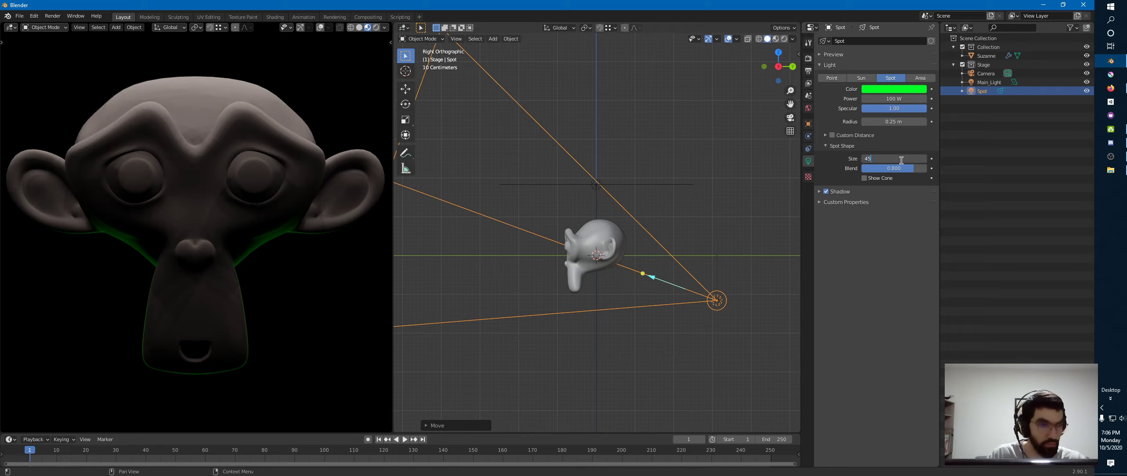
type("45")
key("Return")
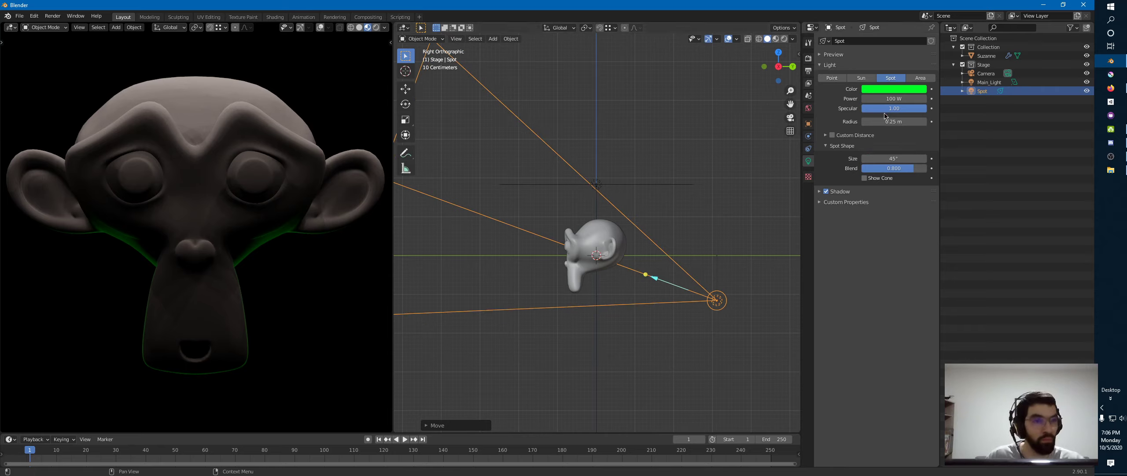
Try different radii for the spot light, then set its radius to 2 m
left_click_drag(886, 126, 929, 125)
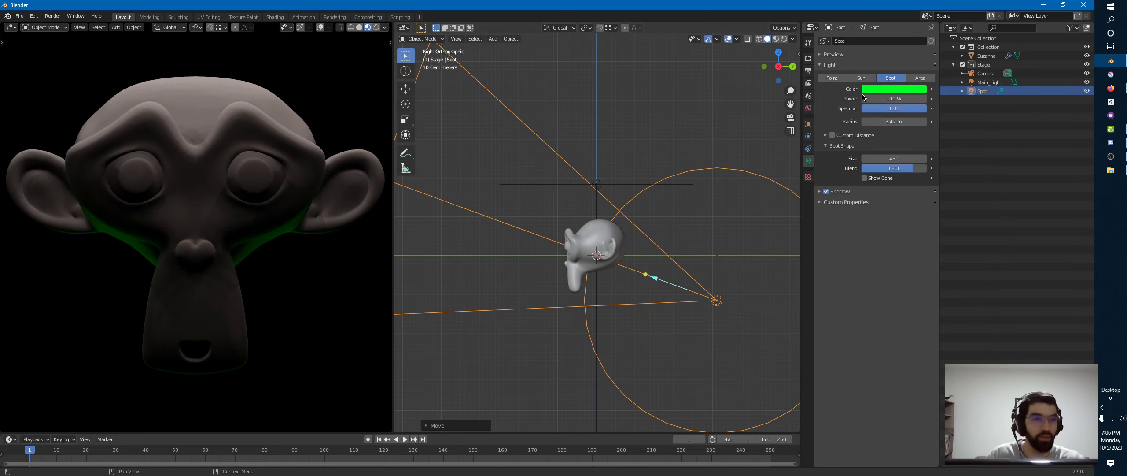
left_click_drag(894, 122, 878, 137)
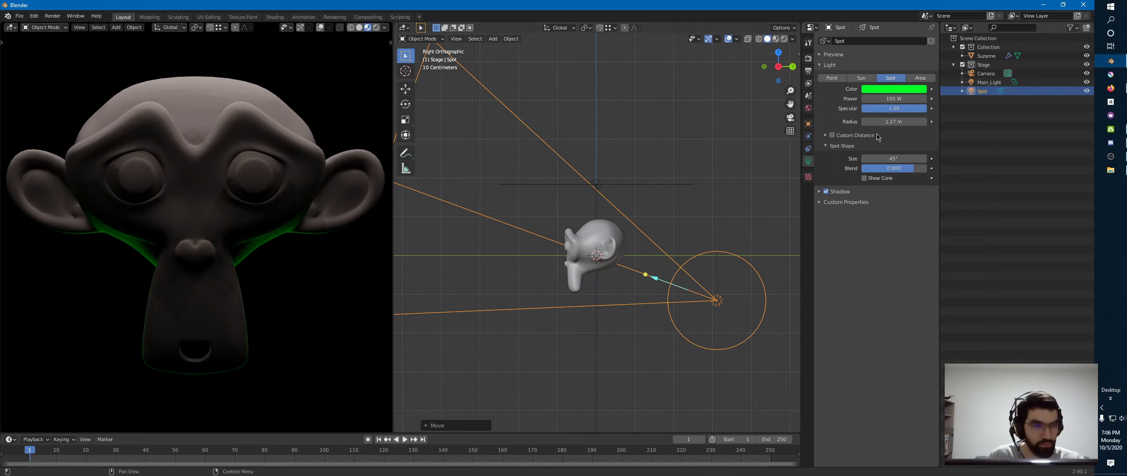
left_click(894, 122)
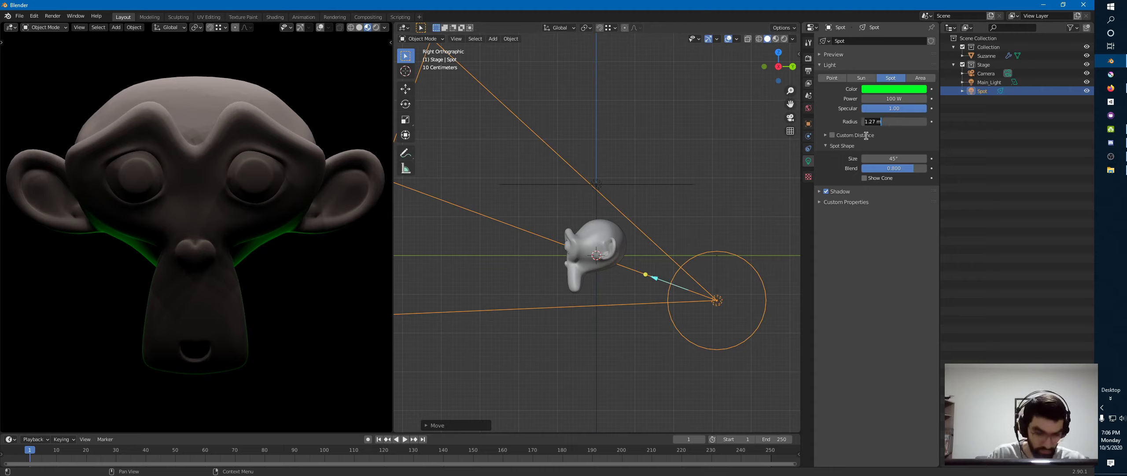
type("2")
key("Return")
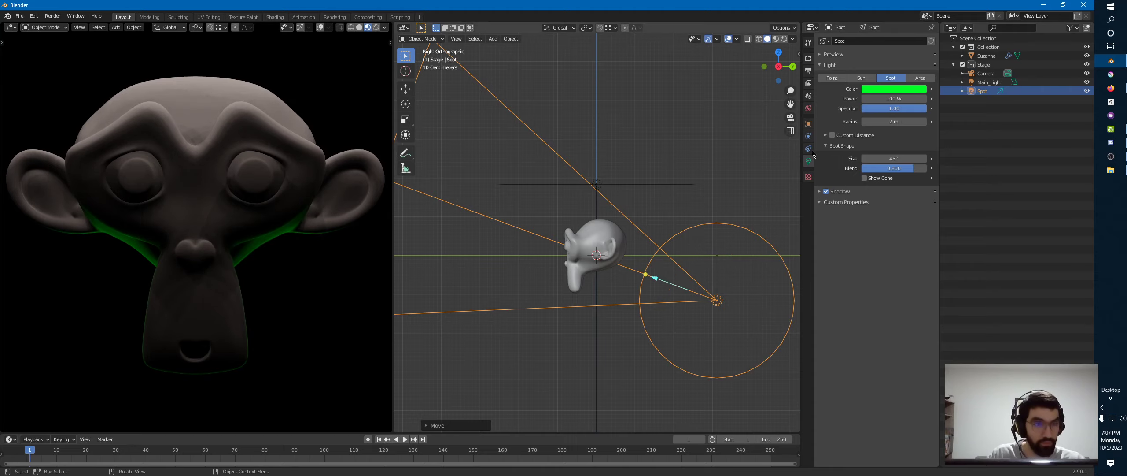
Move the spot light close behind the monkey head and set its power to 800 W
key("g")
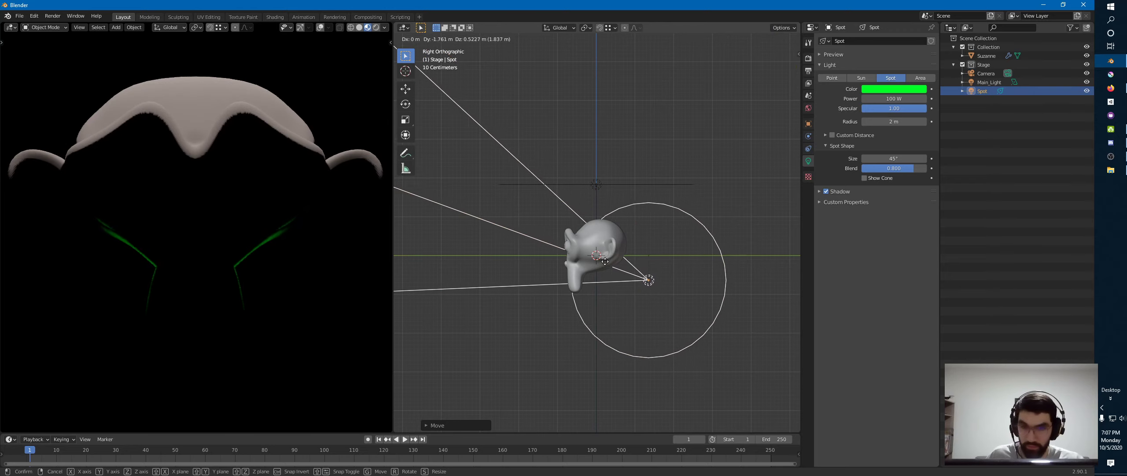
left_click(596, 269)
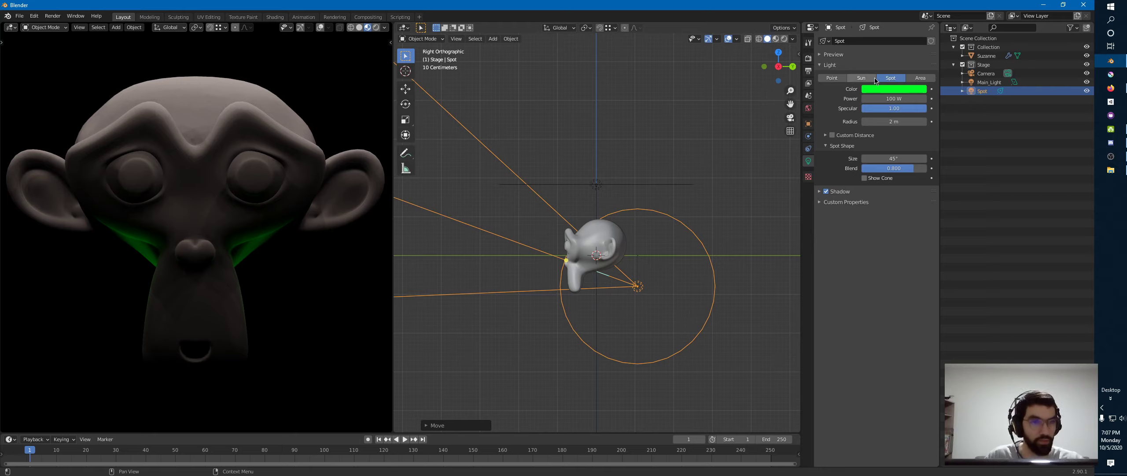
left_click(877, 99)
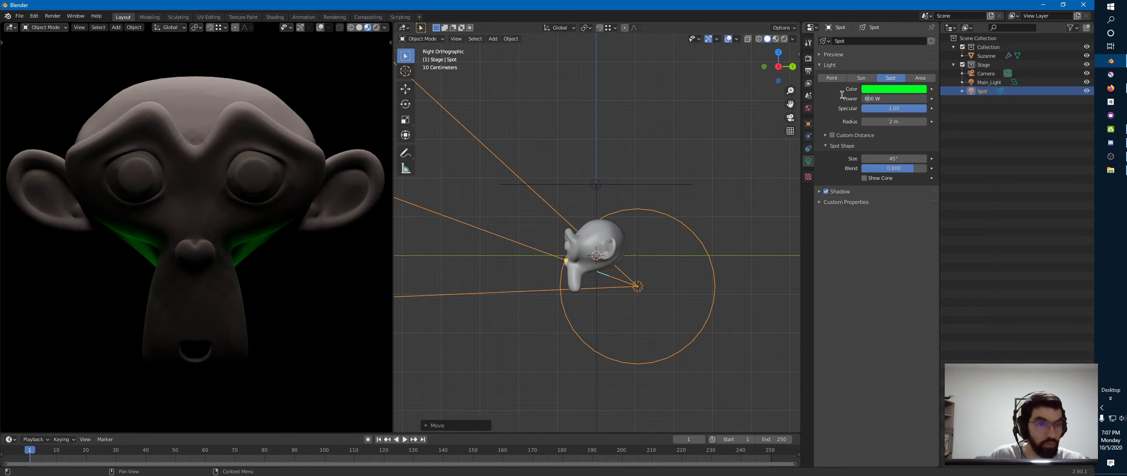
key("Return")
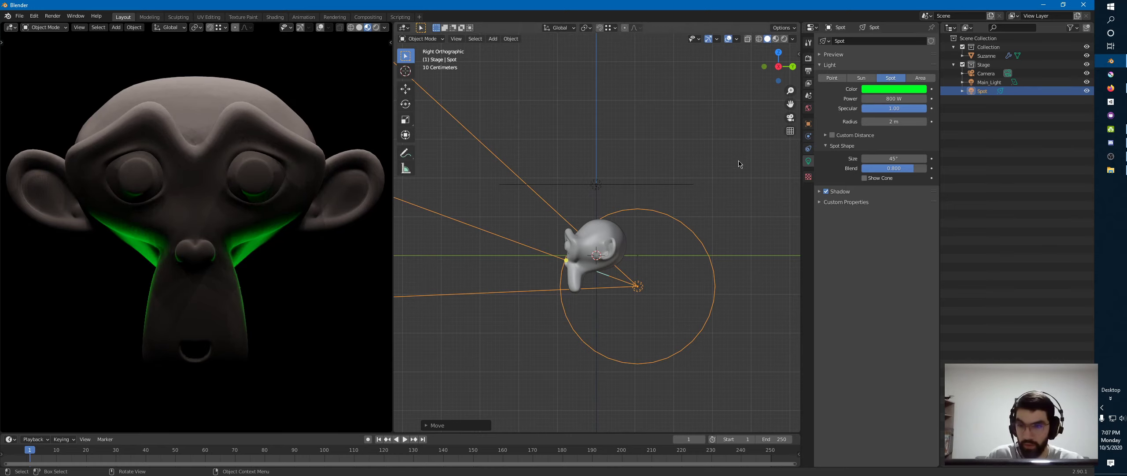
Move the spot light farther back and lower behind the monkey head to strengthen the green rim
key("g")
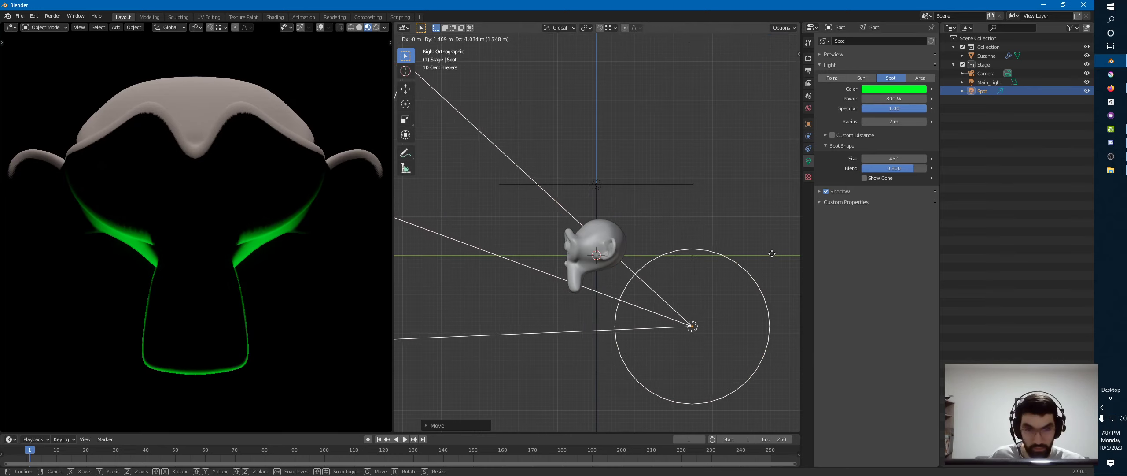
left_click(817, 274)
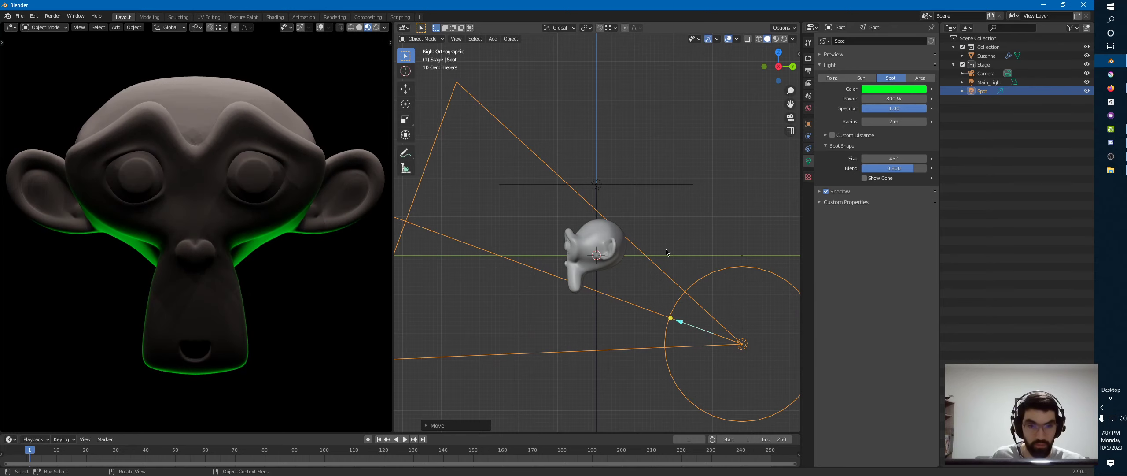
middle_click_drag(578, 286, 593, 326, "ctrl")
middle_click_drag(705, 276, 687, 301, "shift")
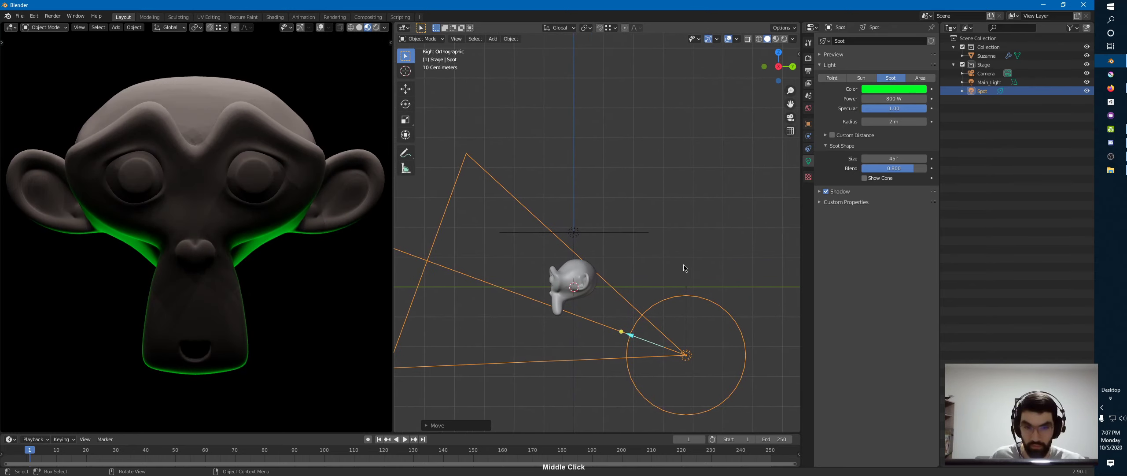
Move the spot light farther back and above the monkey head, rotating it to aim down at the head from behind
key("r")
left_click(698, 301)
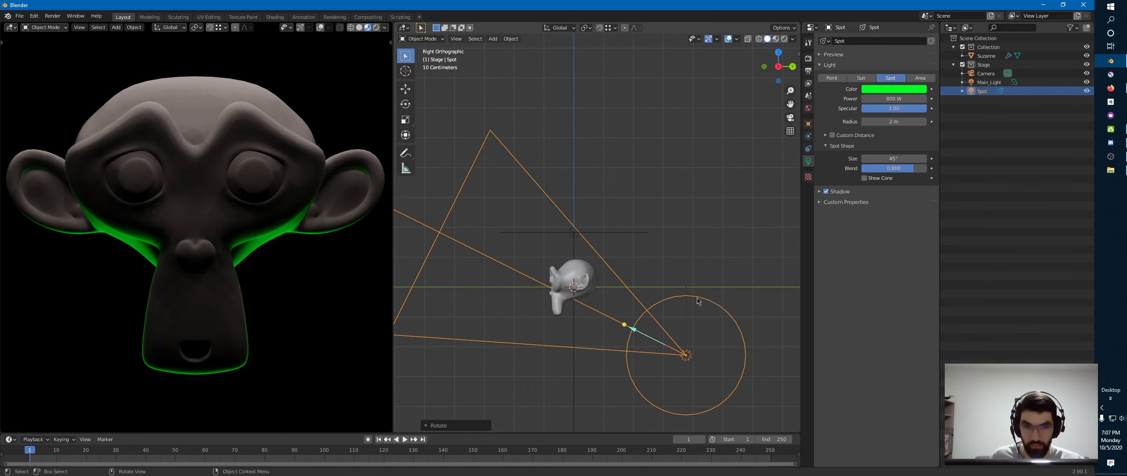
key("g")
left_click(717, 255)
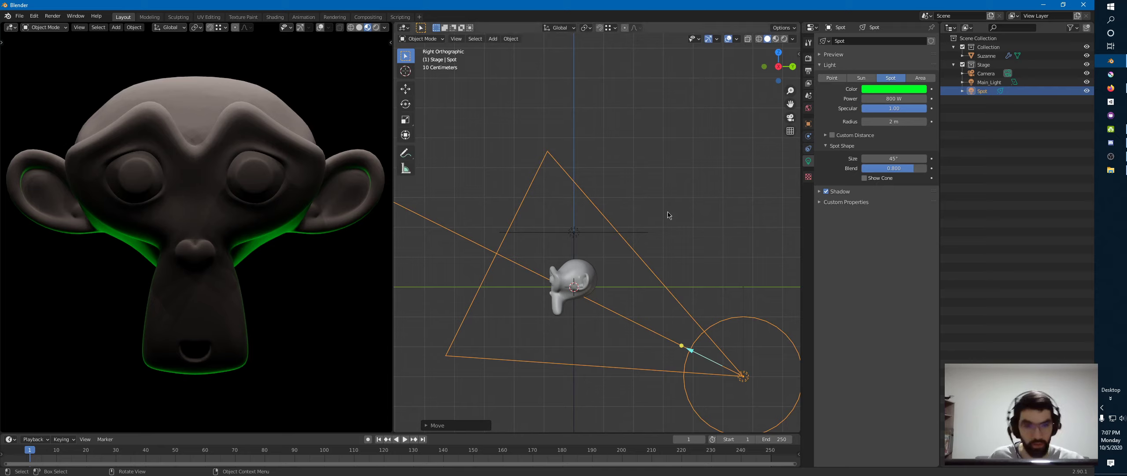
key("r")
left_click(541, 299)
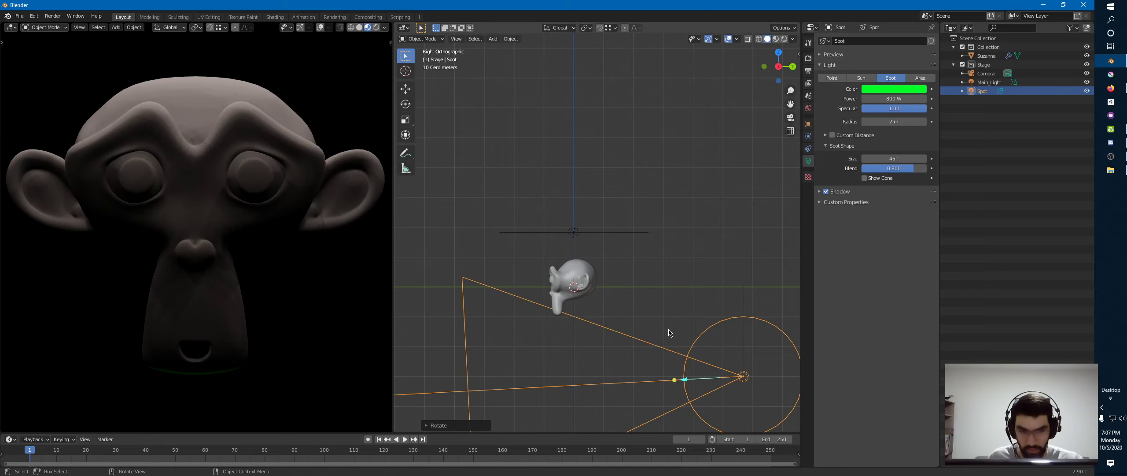
key("g")
left_click(685, 172)
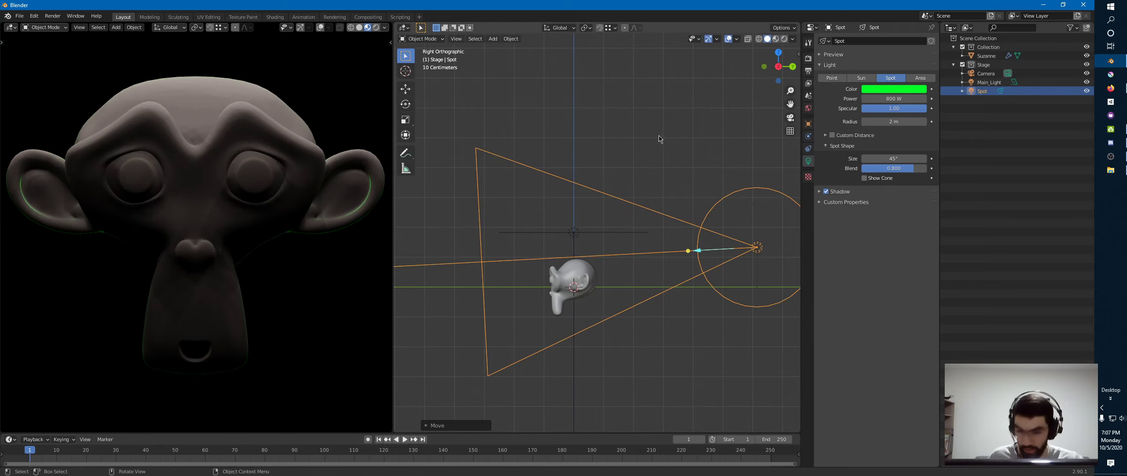
key("r")
left_click(618, 162)
Rotate the main area light to face the monkey head and move it low in front of the face
left_click(575, 230)
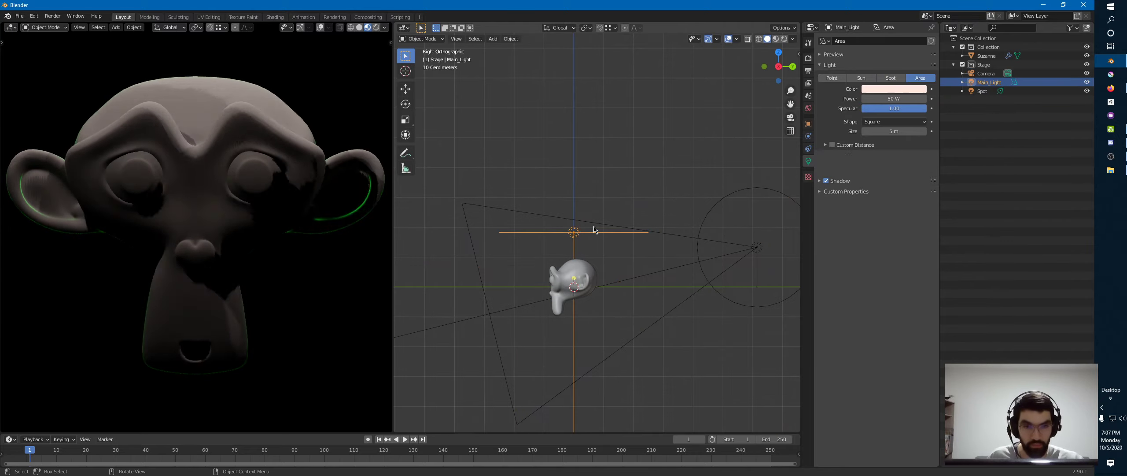
key("r")
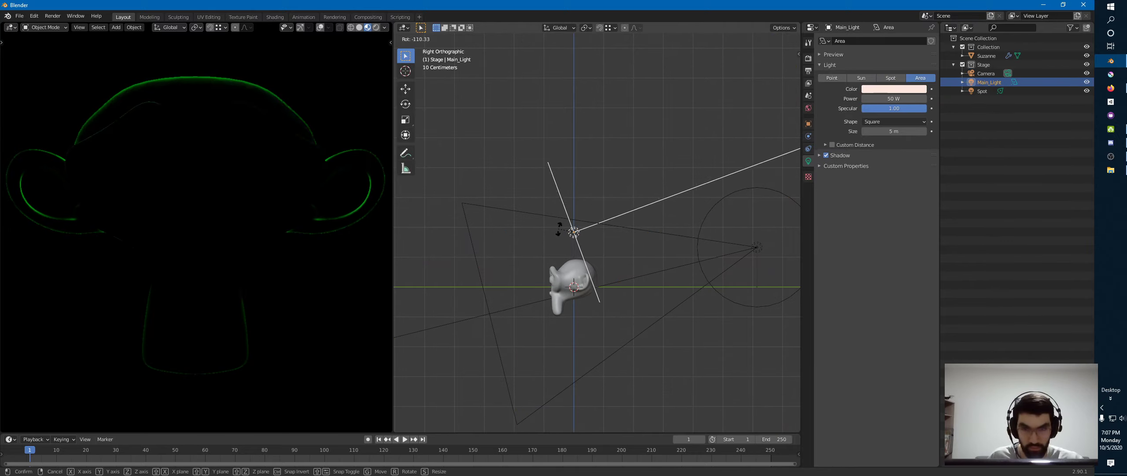
left_click(558, 228)
key("g")
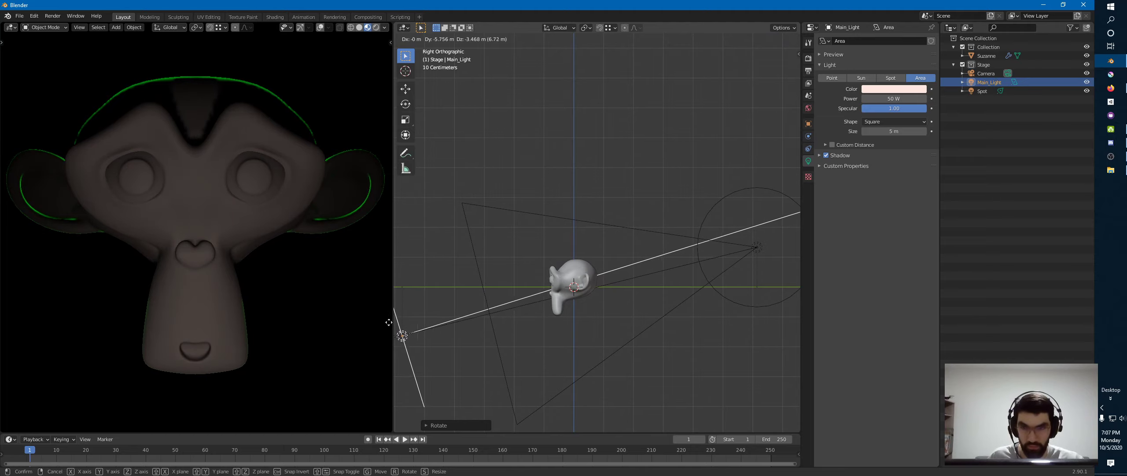
left_click(389, 322)
Fine-tune the main area light's tilt and position in the right side view so it aims up at the face
middle_click_drag(514, 198, 566, 219)
key("KP_3")
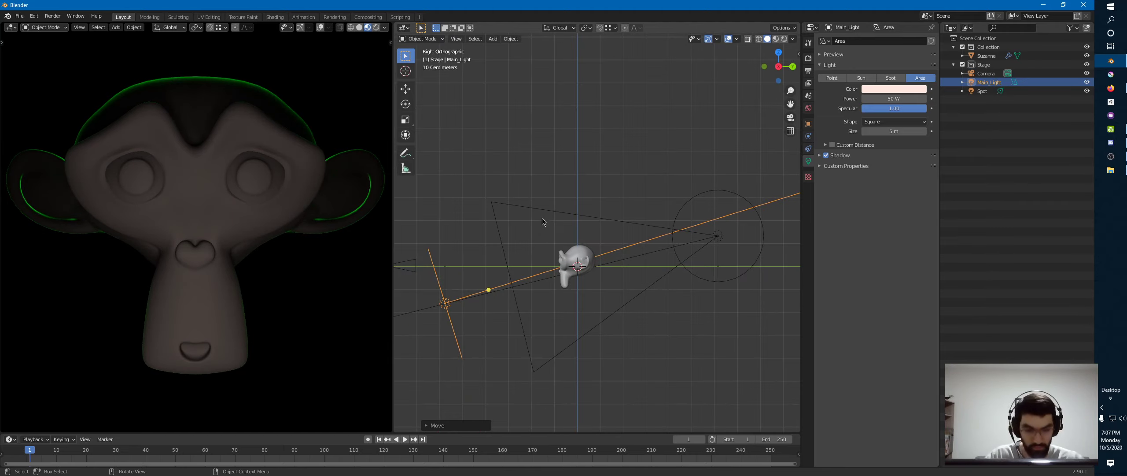
key("r")
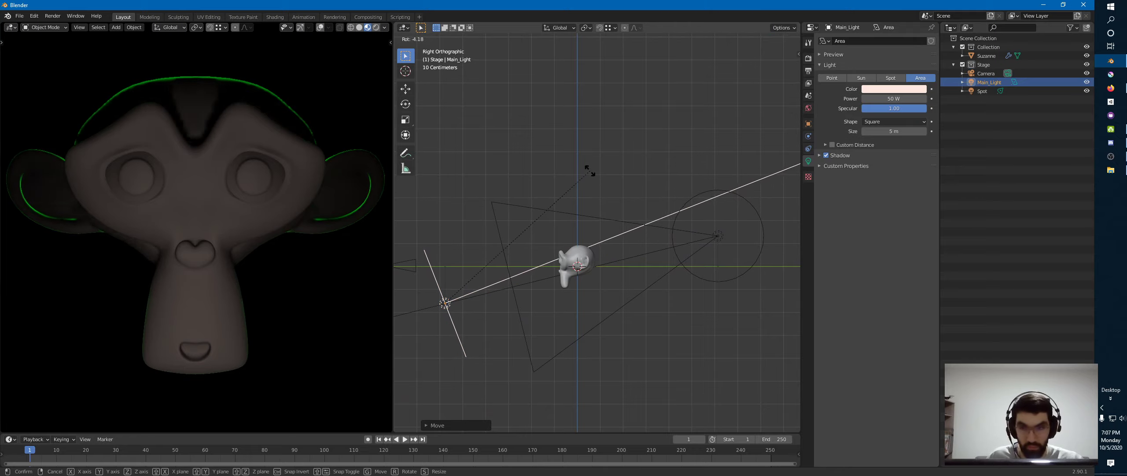
left_click(587, 176)
key("g")
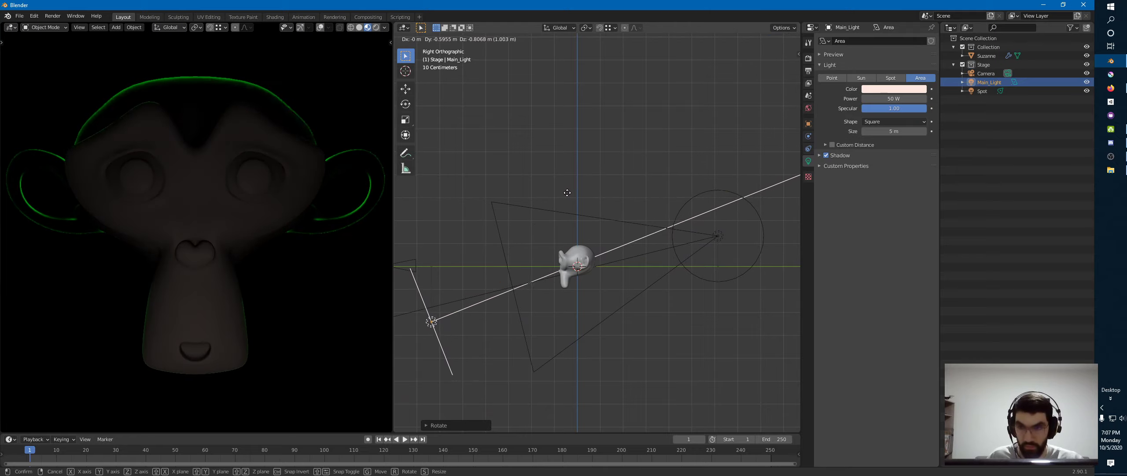
left_click(592, 179)
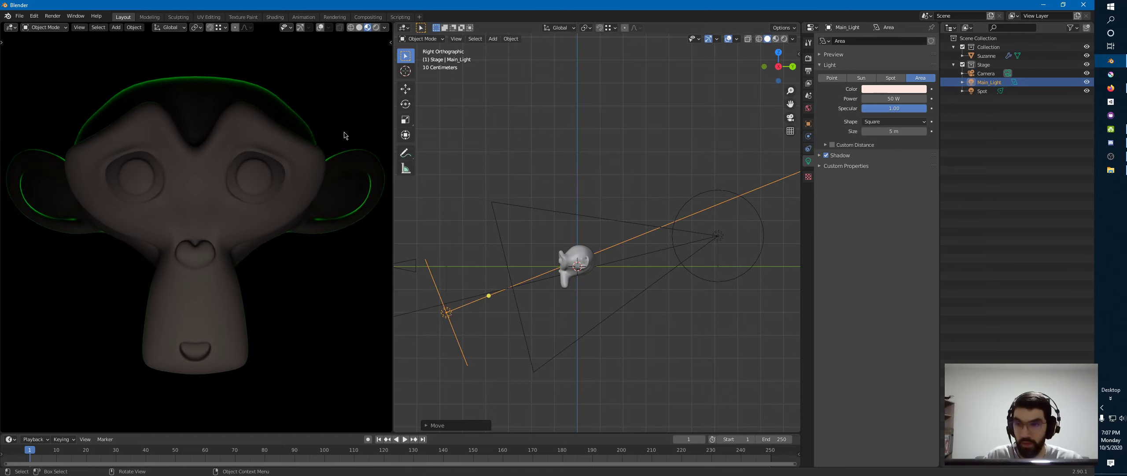
Hide the spot light to check the main light's effect alone, and show the spot light again
left_click(1075, 90)
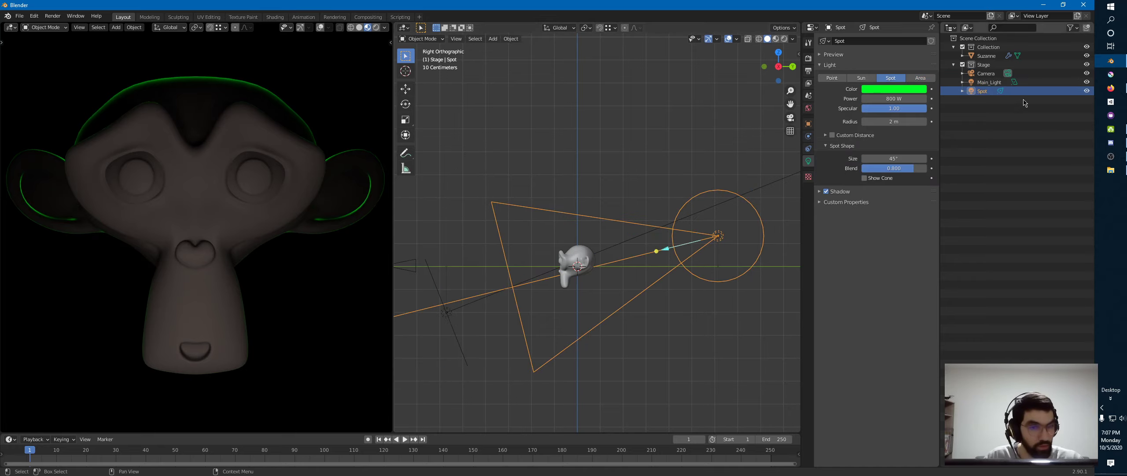
left_click(1087, 90)
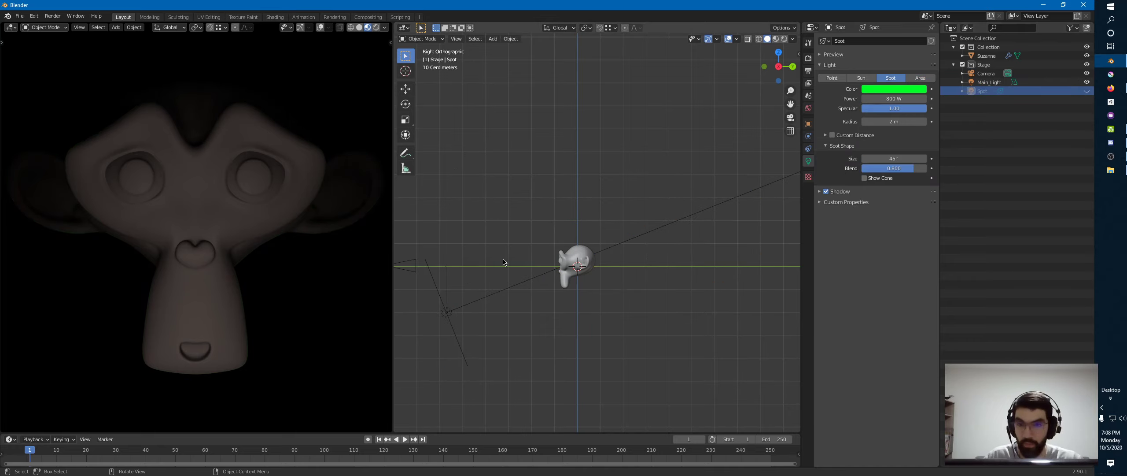
left_click(461, 311)
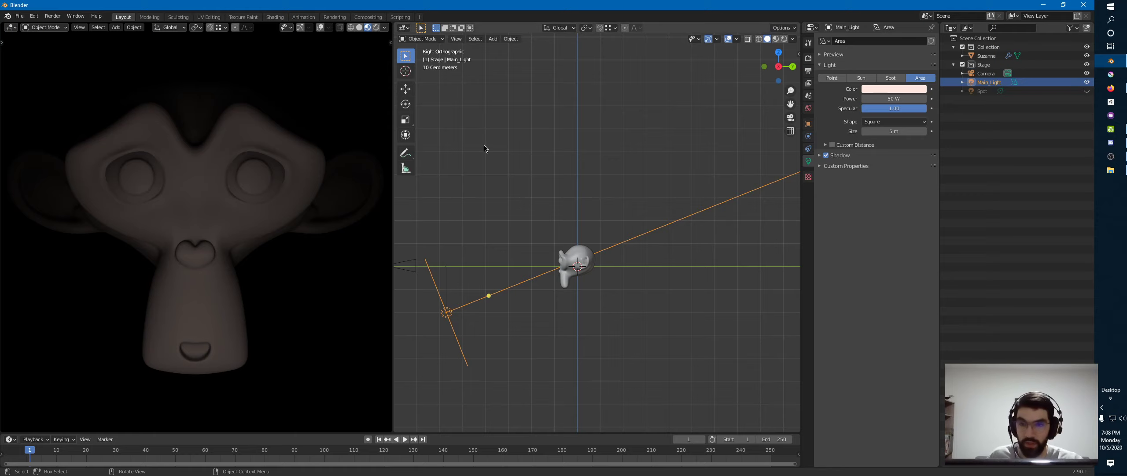
left_click(1006, 92)
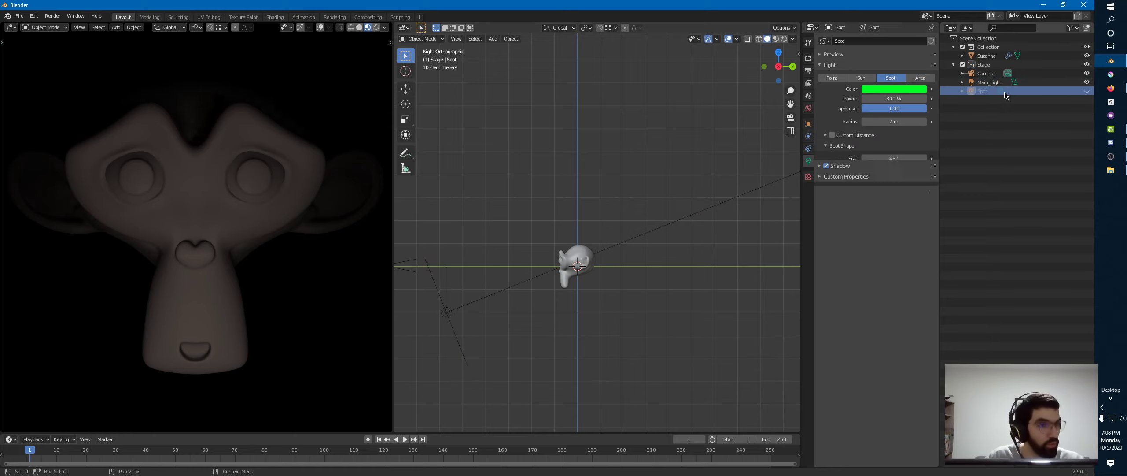
left_click(1087, 91)
Rename the spot light object as Rim_Light
double_click(986, 92)
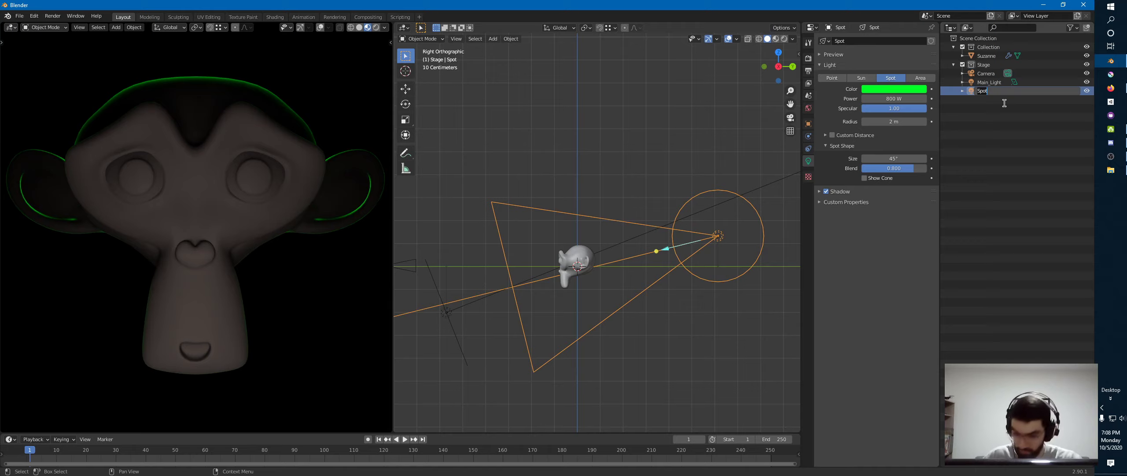
type("Rim_")
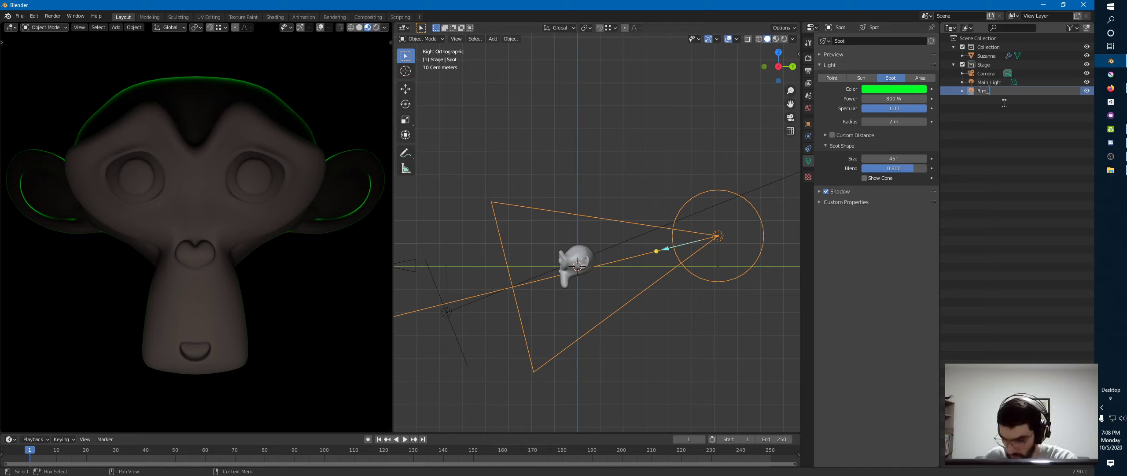
type("light")
key("Return")
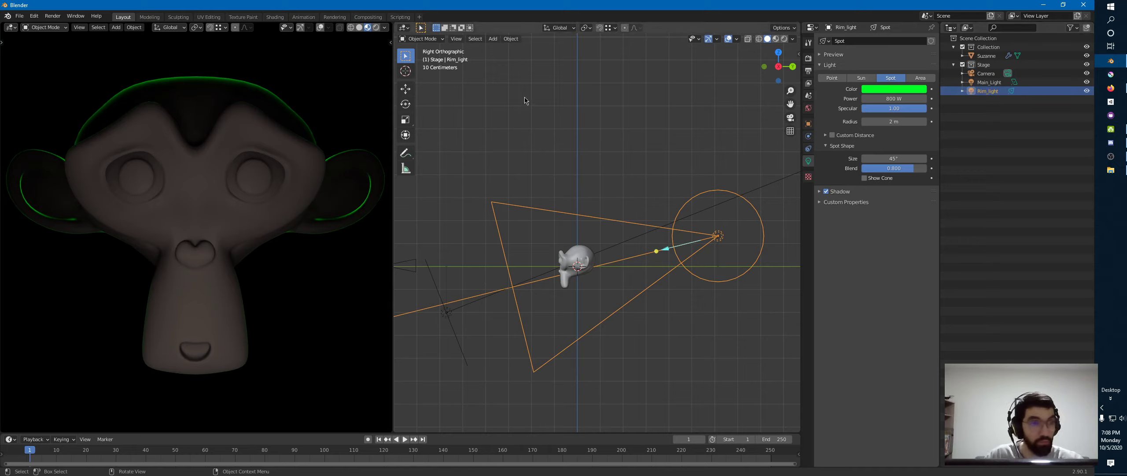
key("F2")
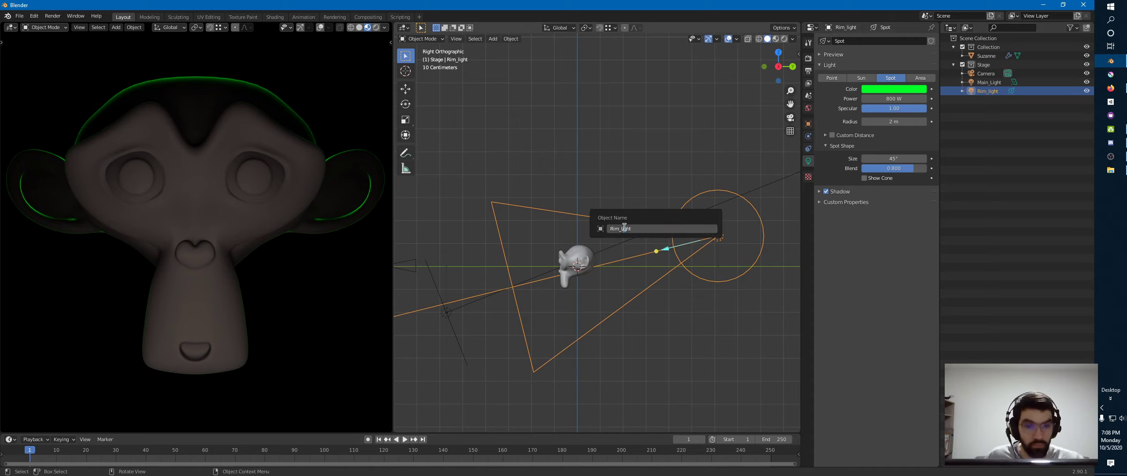
type("L")
key("Return")
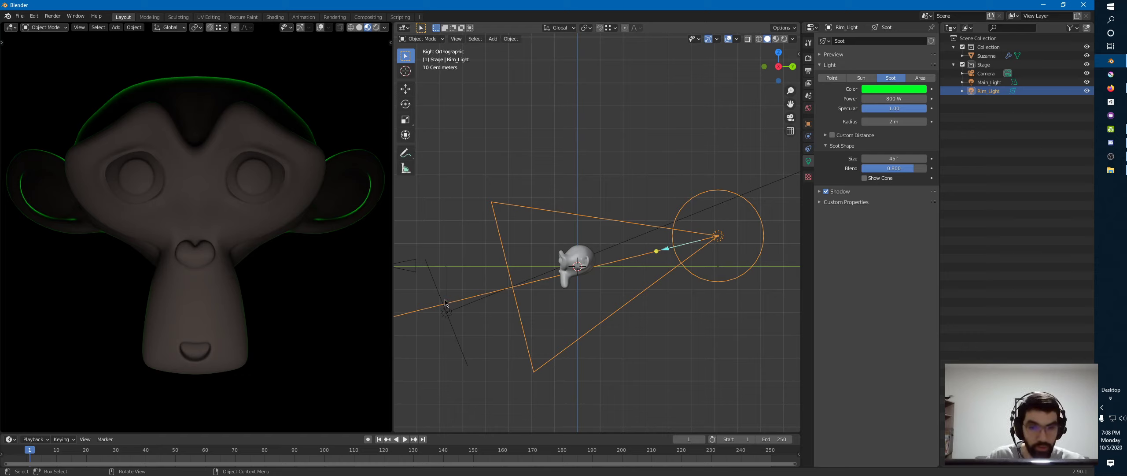
Shift the hue of the main area light's colour to a pale pink
left_click(449, 313)
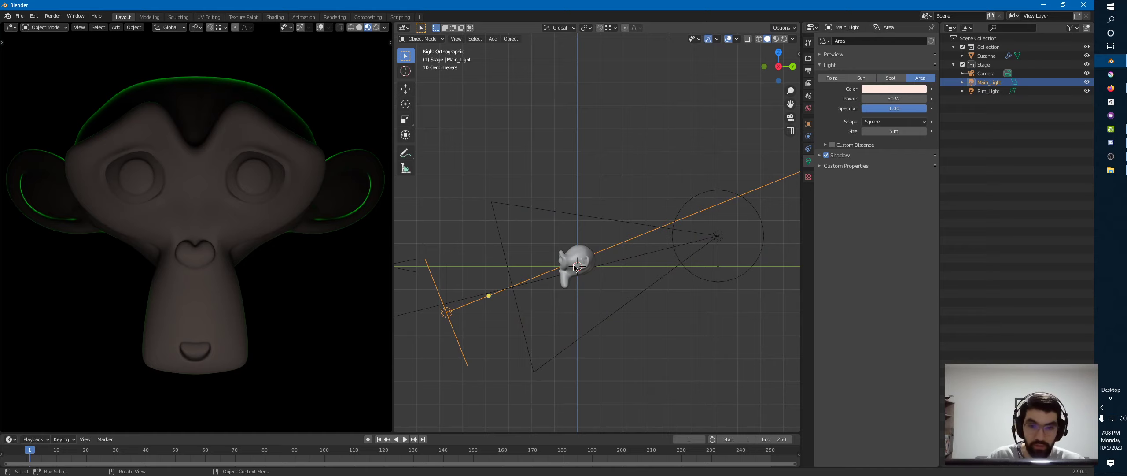
left_click(889, 90)
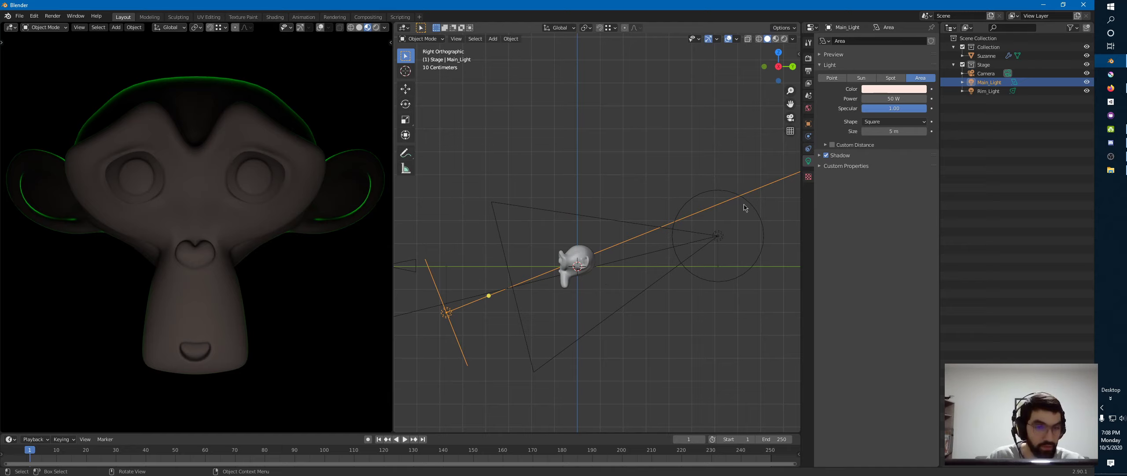
left_click(897, 90)
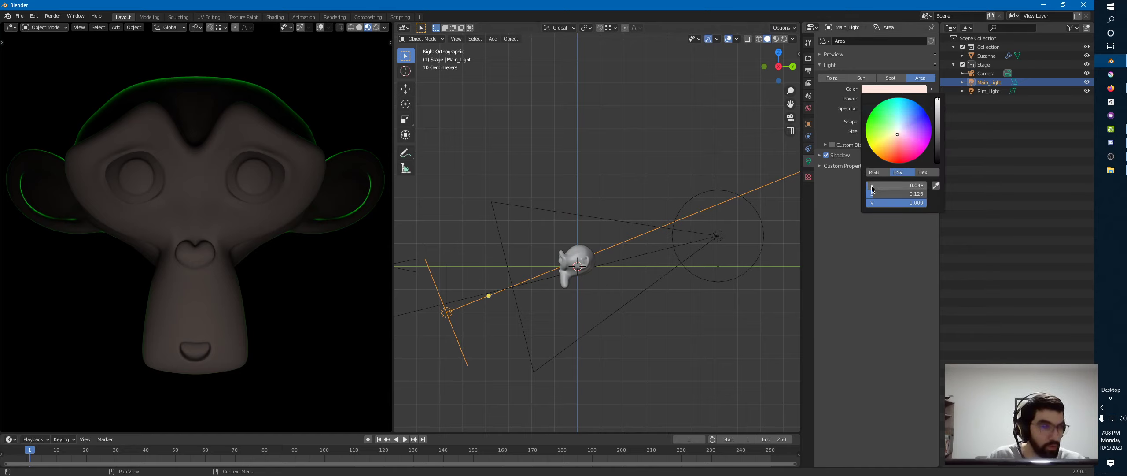
mouse_move(917, 186)
left_mouse_down()
mouse_move(863, 183)
mouse_move(927, 178)
left_mouse_up()
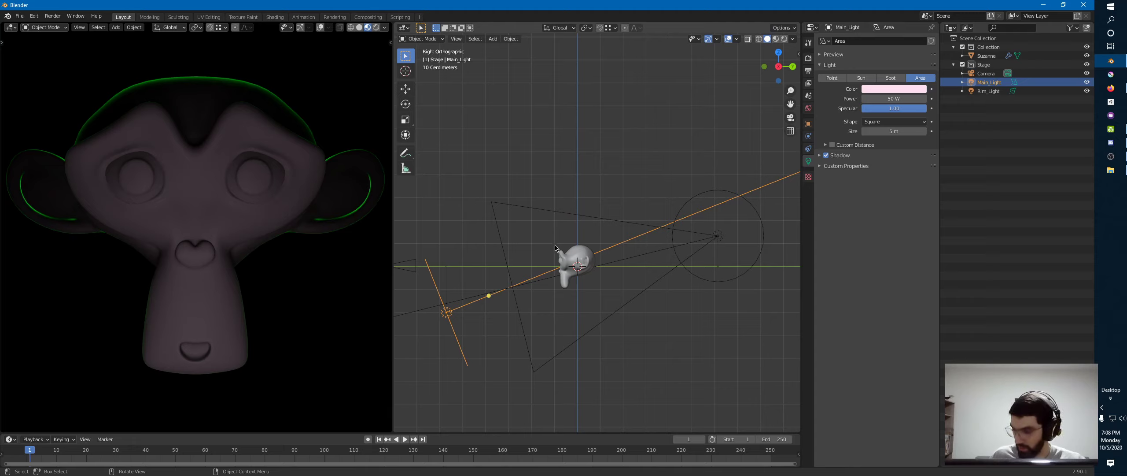
Add a sun light to the scene and place it high in front of the monkey head
key("shift+a")
mouse_move(553, 242)
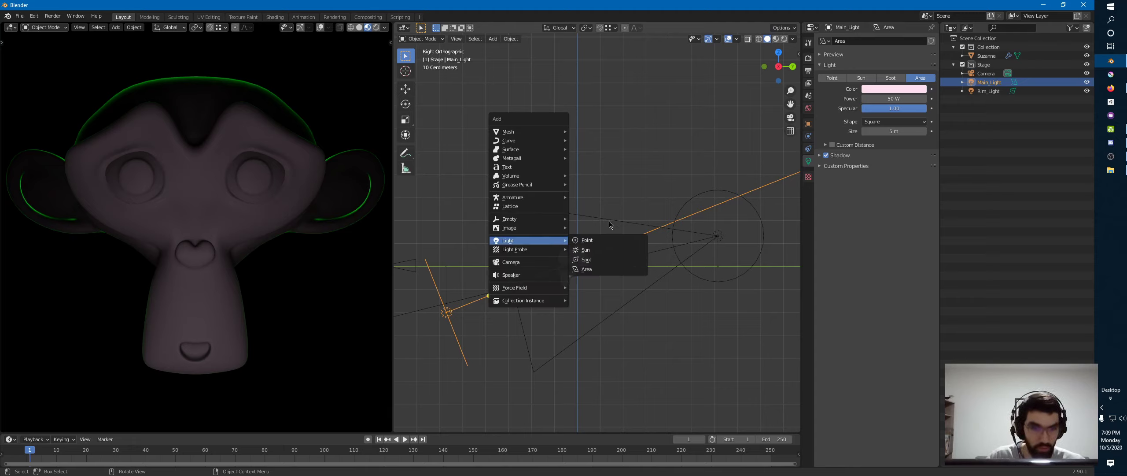
left_click(588, 250)
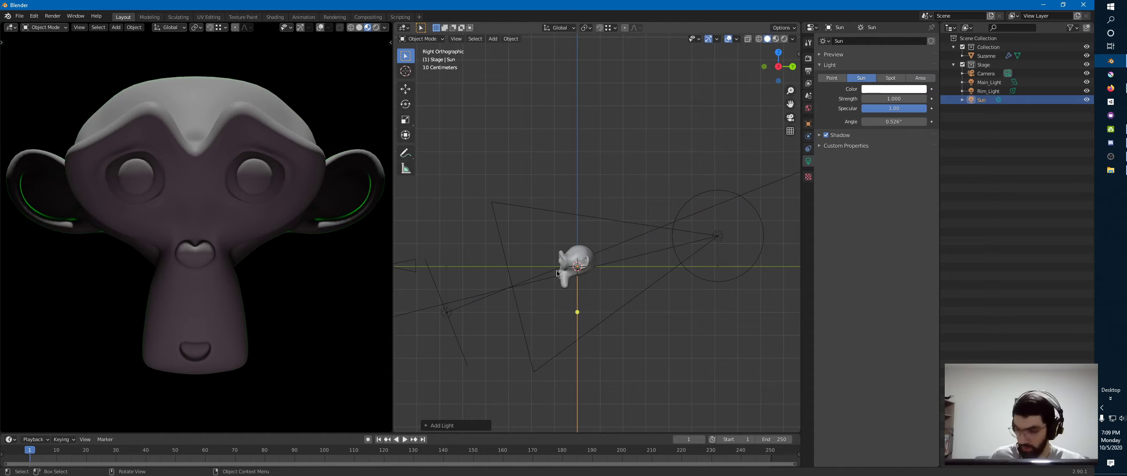
key("g")
left_click(486, 97)
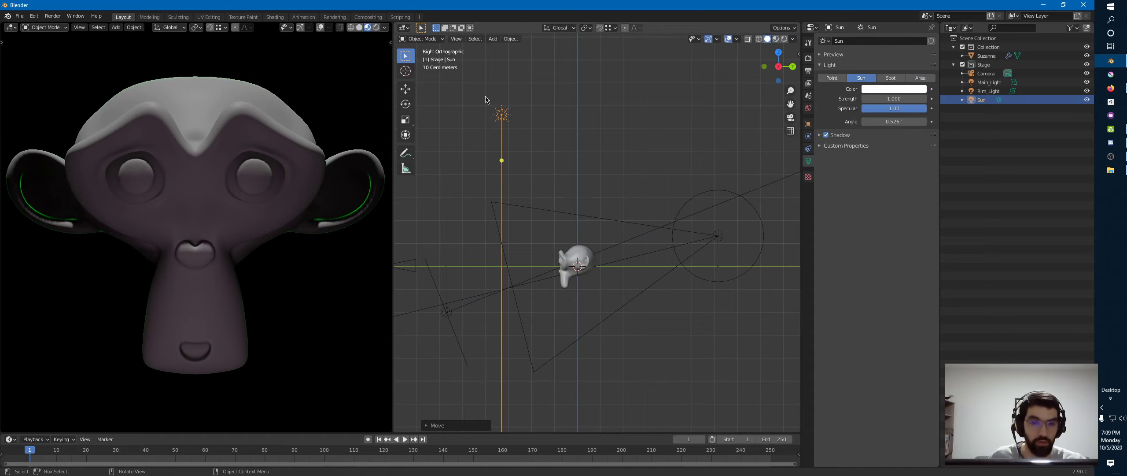
Rotate the sun light and shift it farther forward so it shines diagonally down onto the monkey's face
key("r")
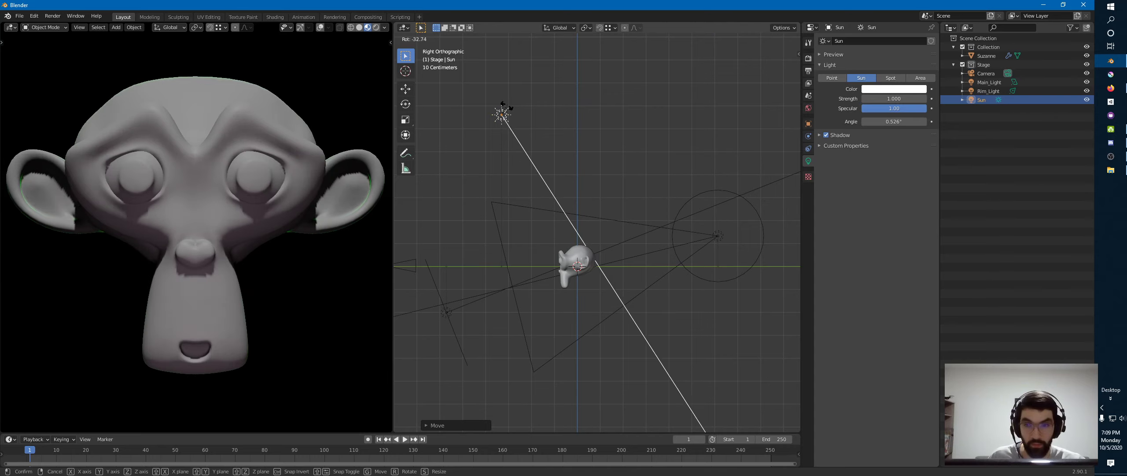
left_click(564, 120)
key("g")
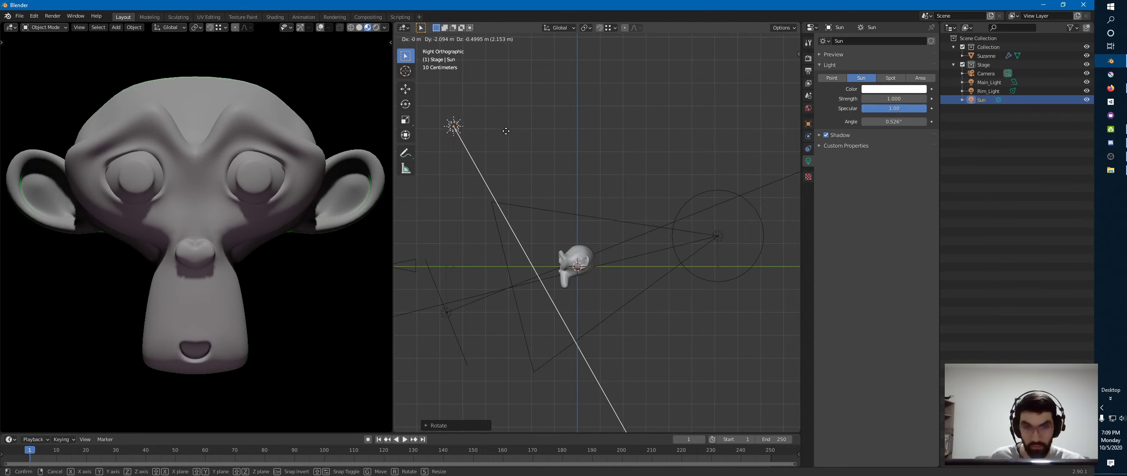
left_click(504, 131)
key("r")
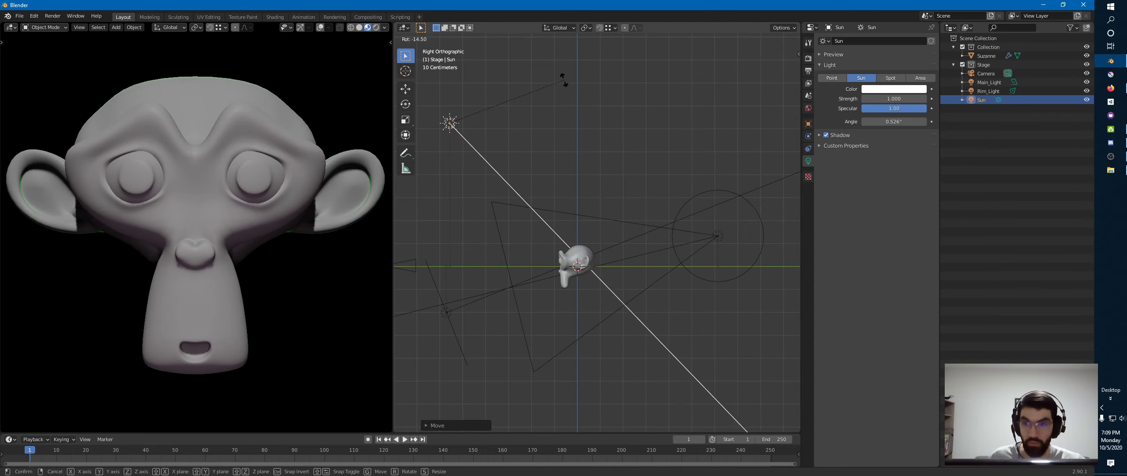
left_click(563, 82)
key("g")
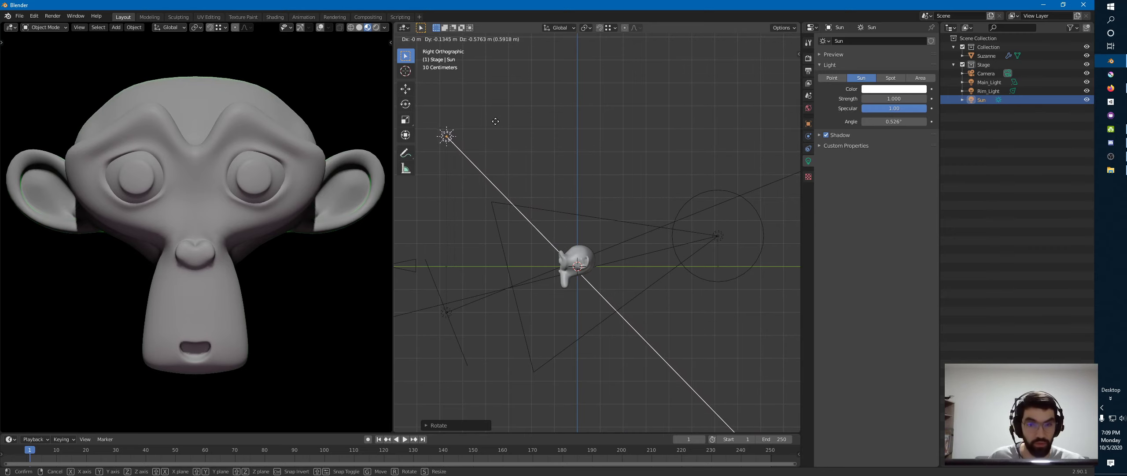
left_click(502, 123)
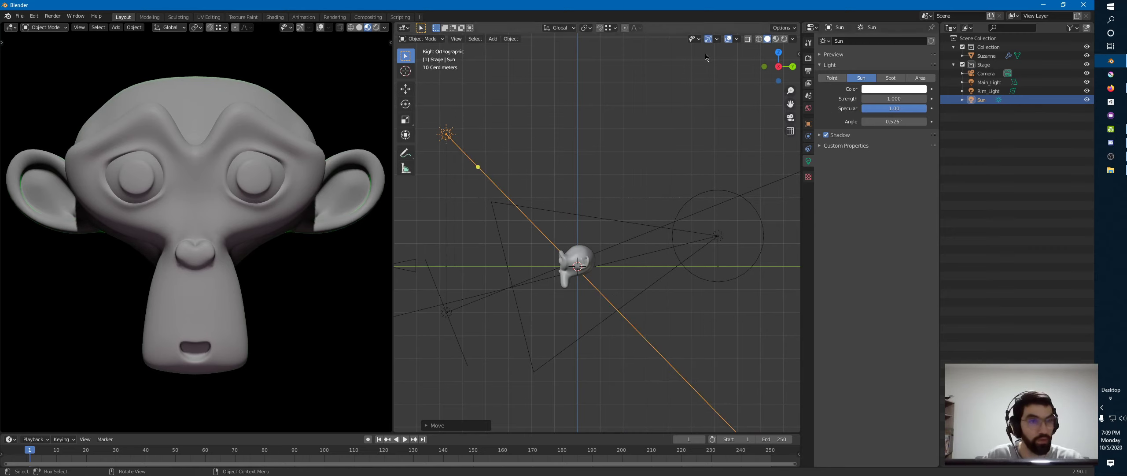
Tint the sun light pale blue with a saturation of about 0.156 and set its strength to 0.08
left_click(883, 91)
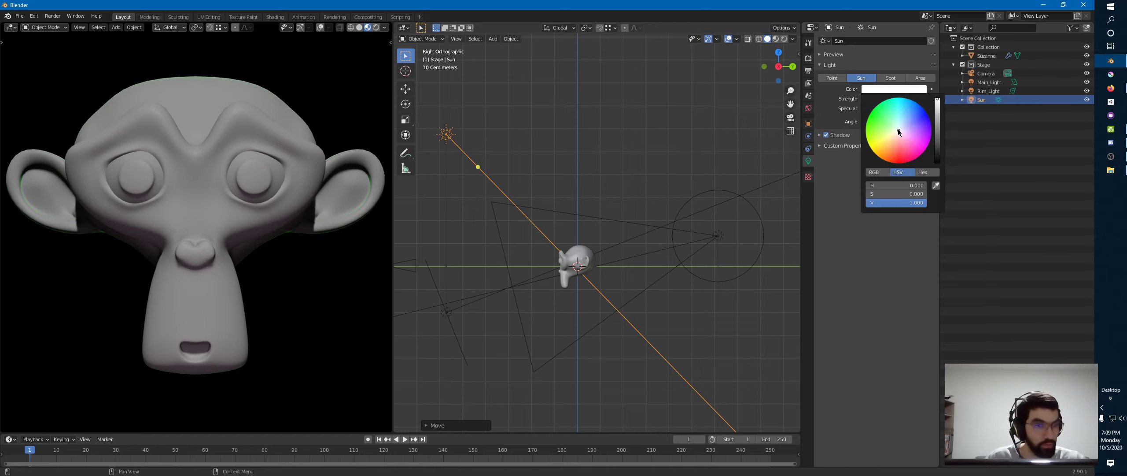
left_click_drag(898, 128, 900, 128)
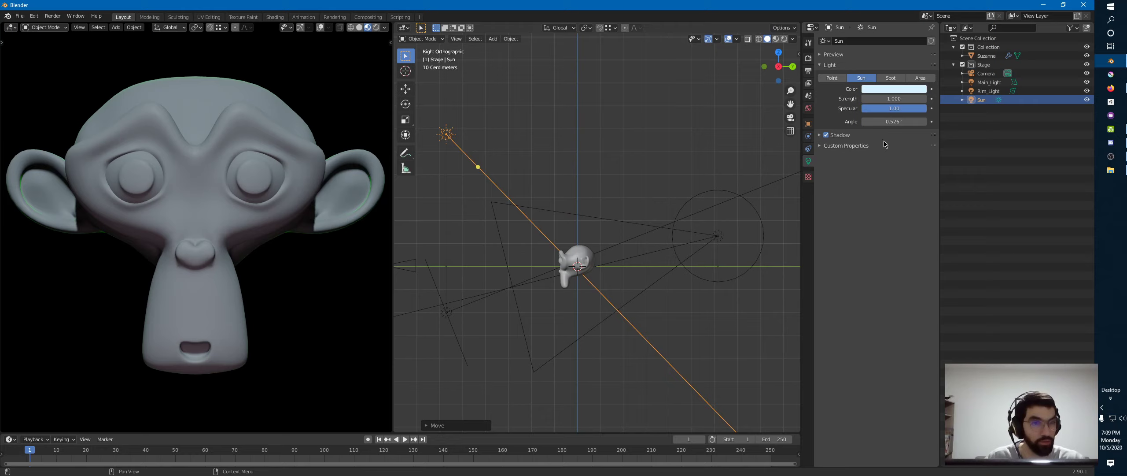
left_click_drag(906, 99, 882, 116)
left_click(894, 100)
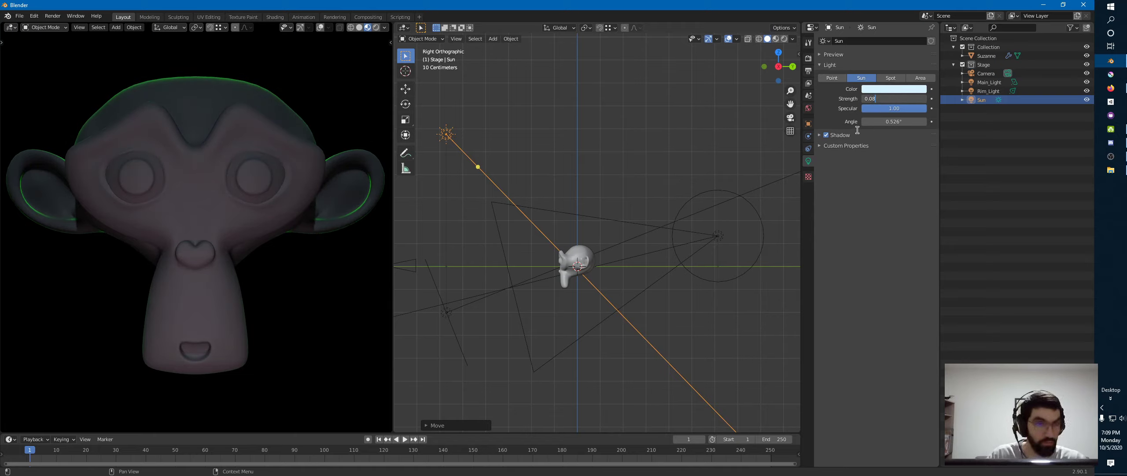
key("Return")
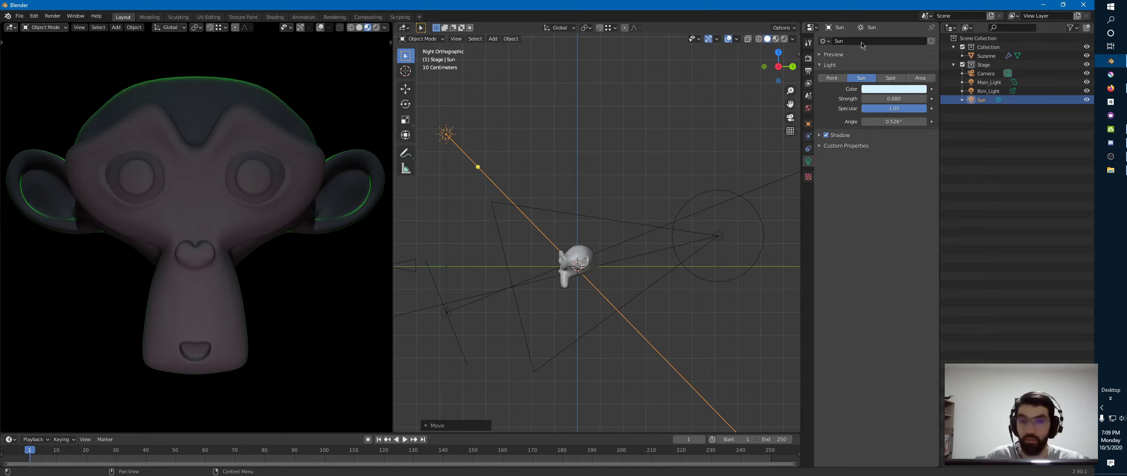
Set the hue of the sun light's colour to 1.000 for a pale pink tint
left_click(885, 91)
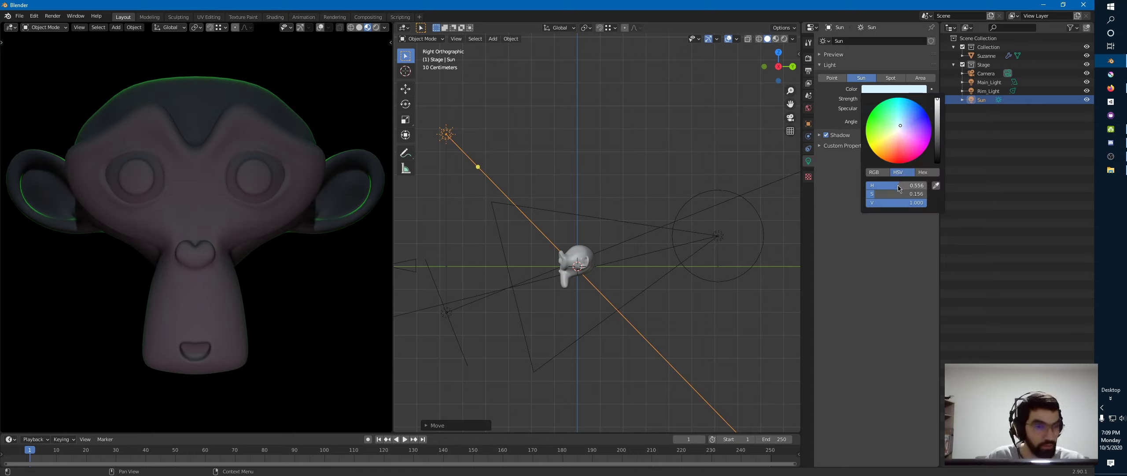
mouse_move(898, 187)
left_mouse_down()
mouse_move(842, 186)
mouse_move(935, 188)
left_mouse_up()
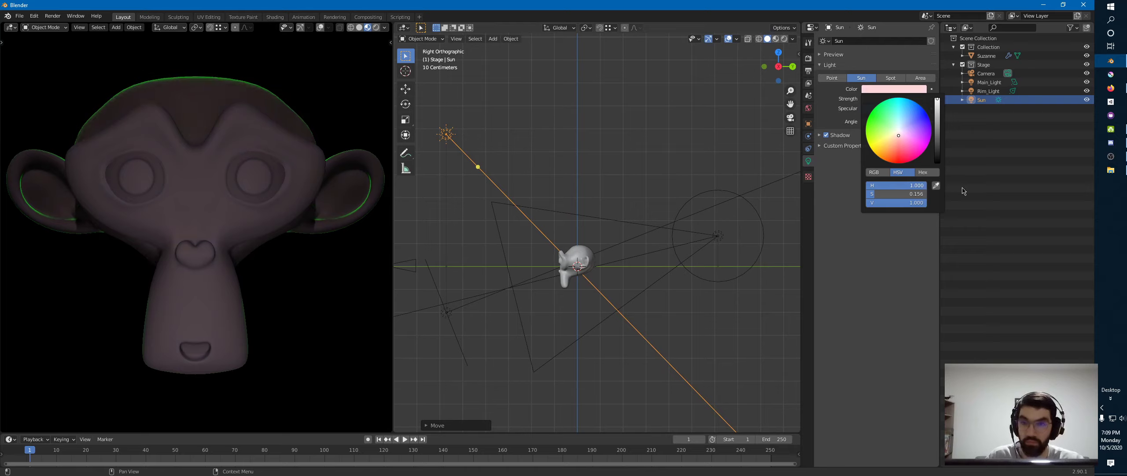
left_click_drag(947, 189, 838, 186)
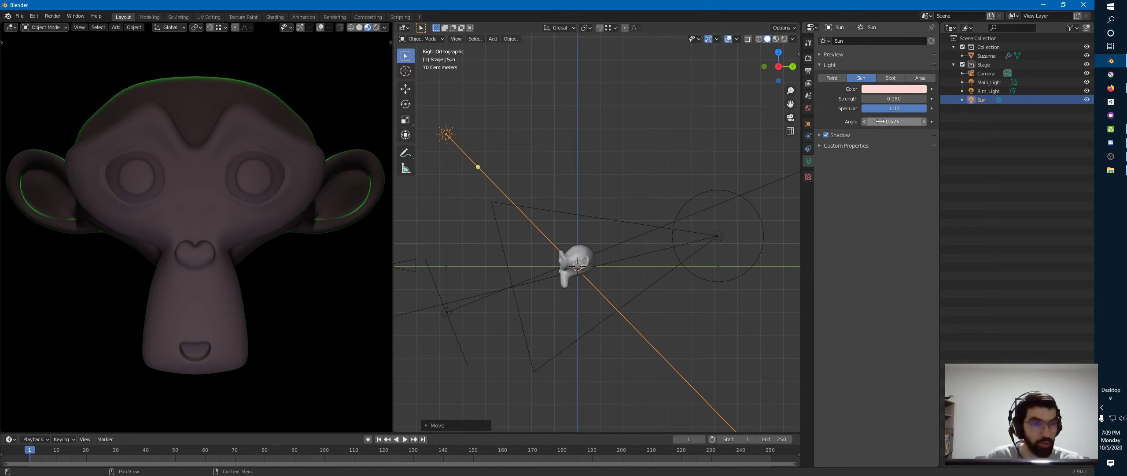
Set the sun light's angle to 25°
mouse_move(883, 122)
left_mouse_down()
mouse_move(907, 121)
mouse_move(873, 124)
left_mouse_up()
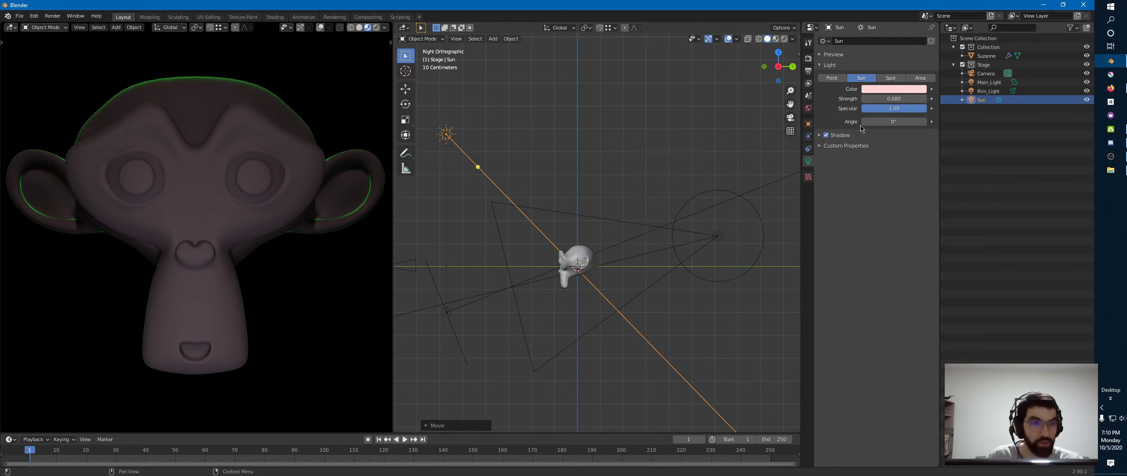
left_click_drag(896, 125, 920, 125)
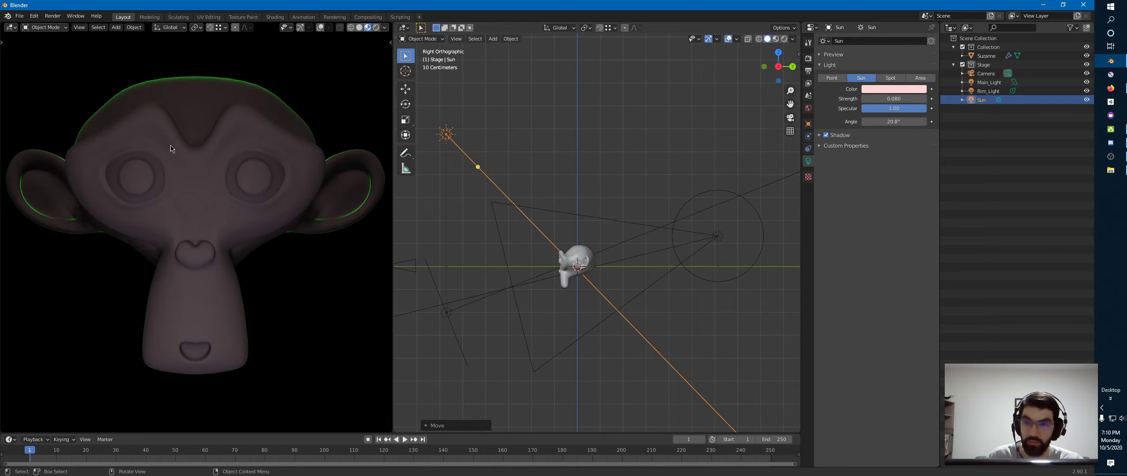
left_click(892, 122)
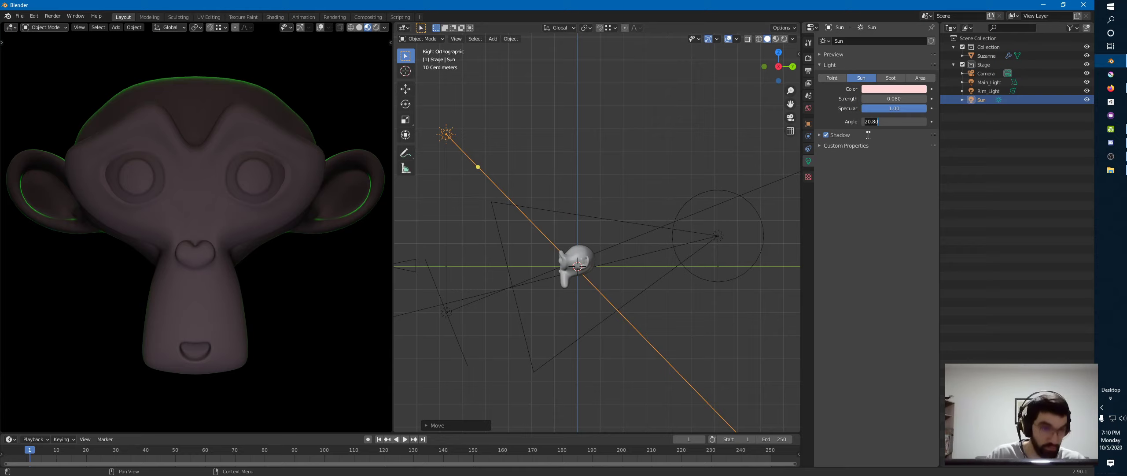
type("25")
key("Return")
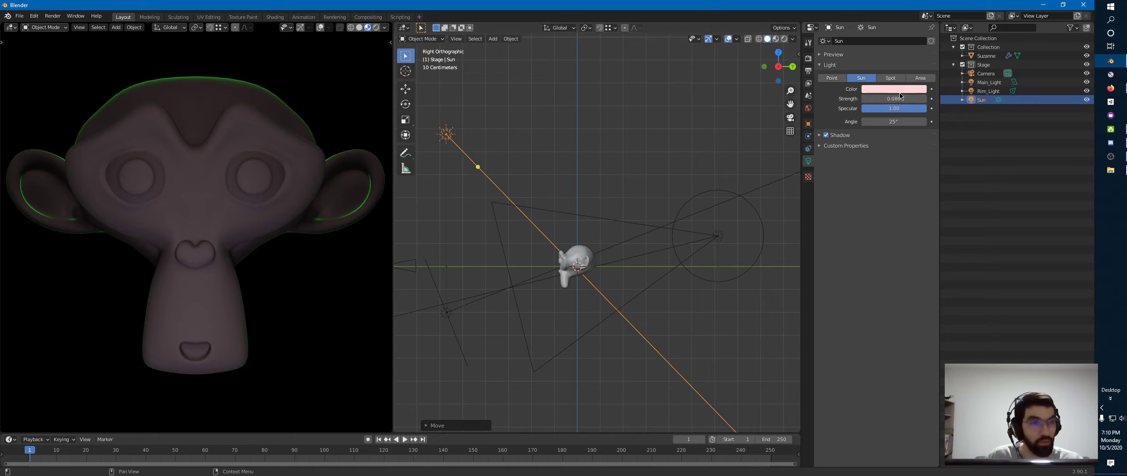
Try a sun light strength of 0.065 and reduce it to 0.05
left_click(869, 99)
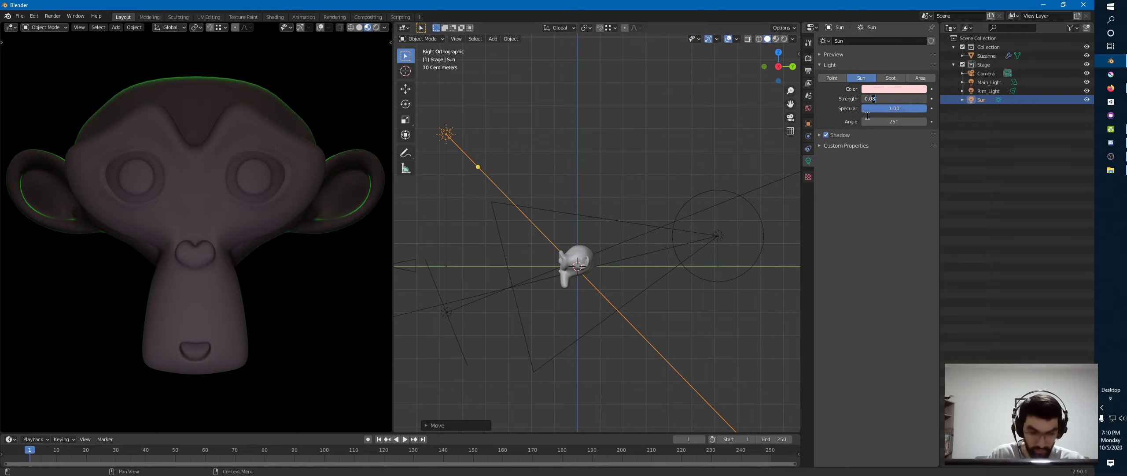
type("0.065")
key("Return")
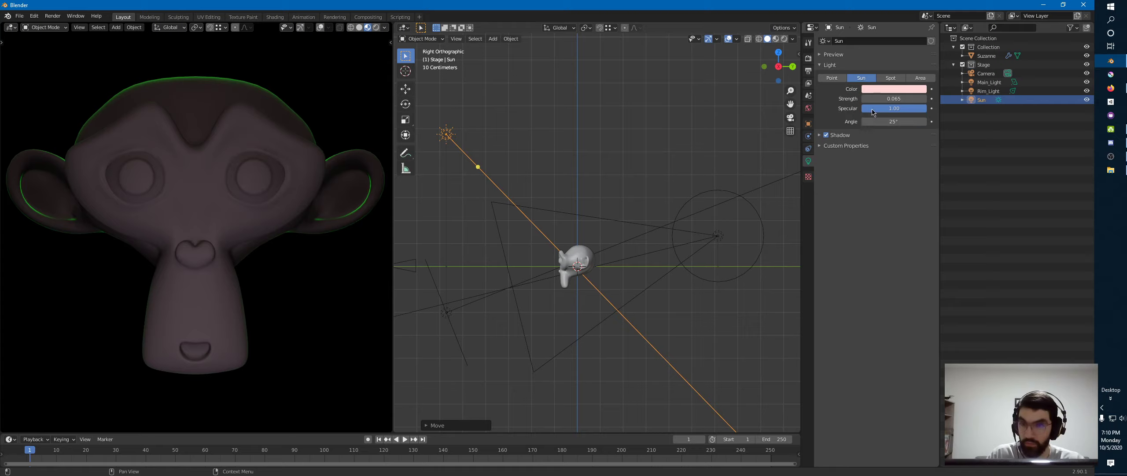
left_click(884, 99)
key("BackSpace")
key("BackSpace")
type("5")
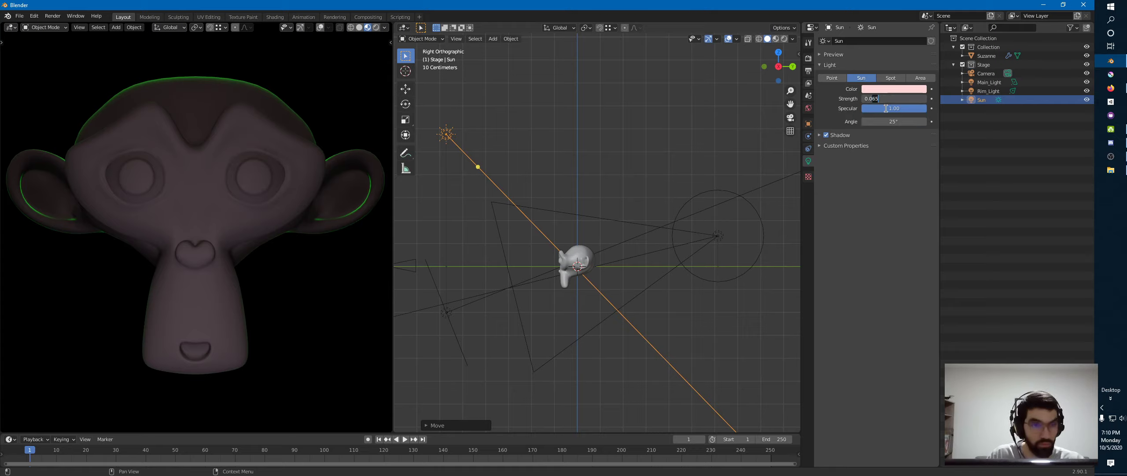
key("Return")
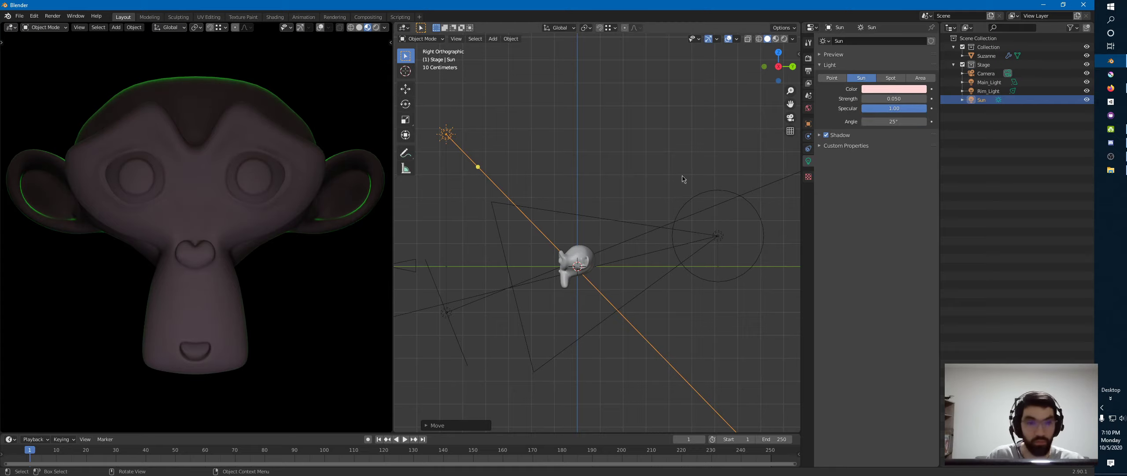
Shift the main area light's colour from pink to a very pale lilac
left_click(447, 316)
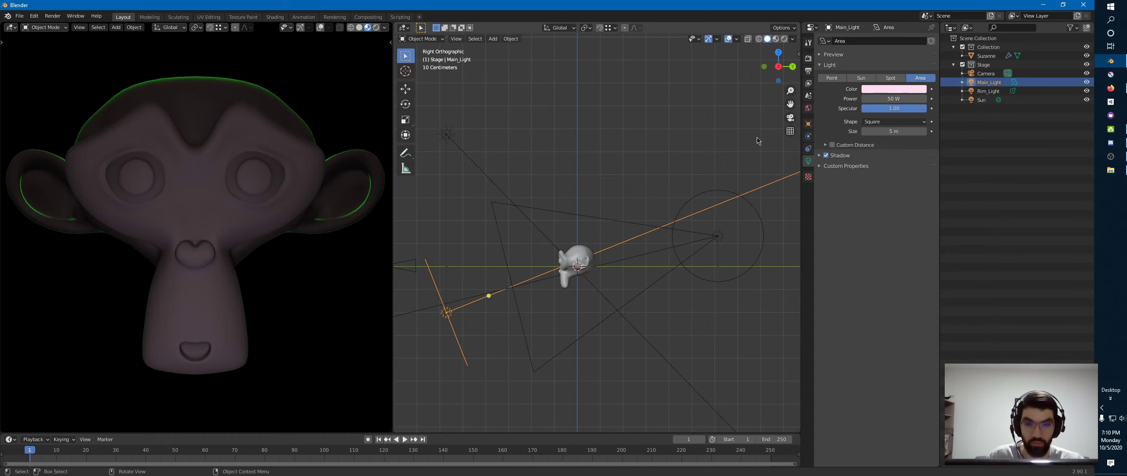
left_click(894, 88)
mouse_move(919, 186)
left_mouse_down()
mouse_move(846, 183)
mouse_move(909, 186)
mouse_move(864, 199)
left_mouse_up()
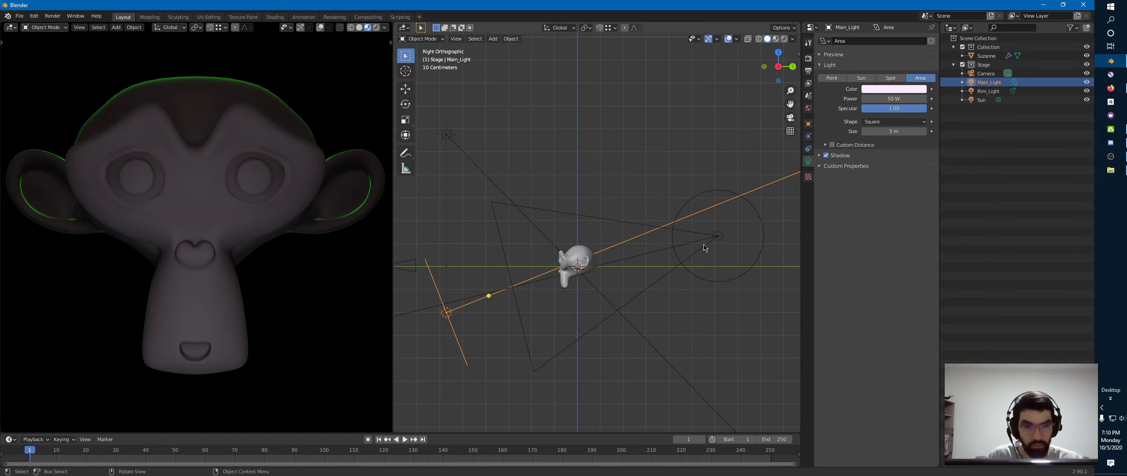
Rotate Rim_Light in the top view and move it toward positive X so it shines diagonally from behind the monkey head
left_click(716, 237)
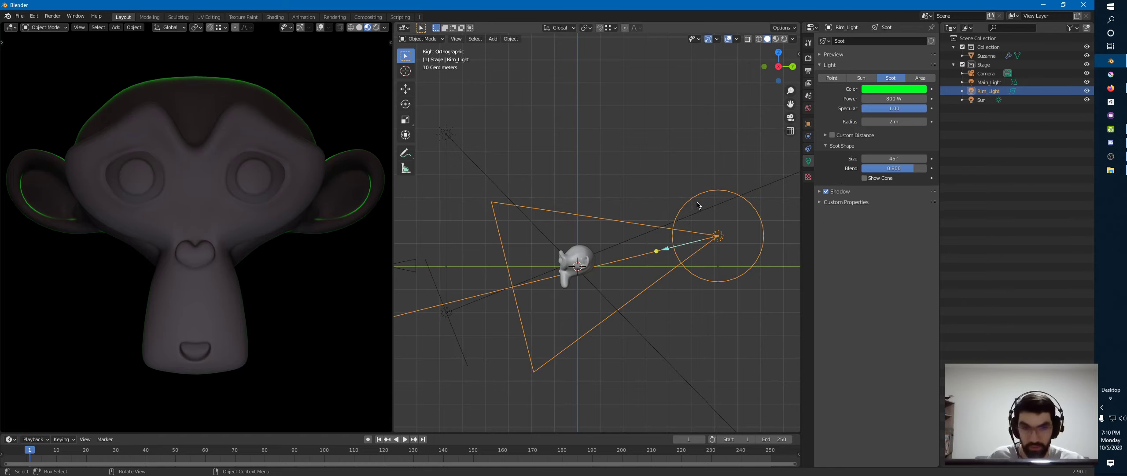
key("KP_7")
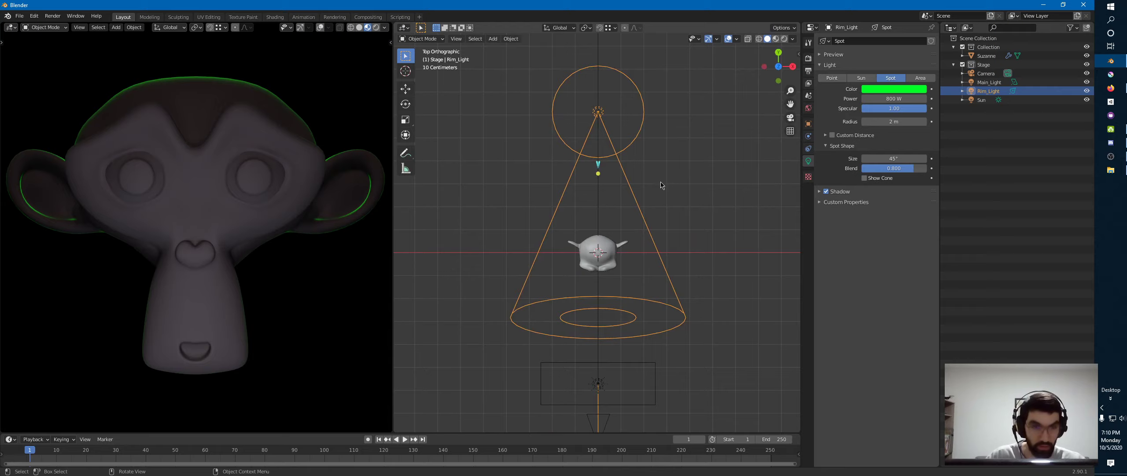
key("r")
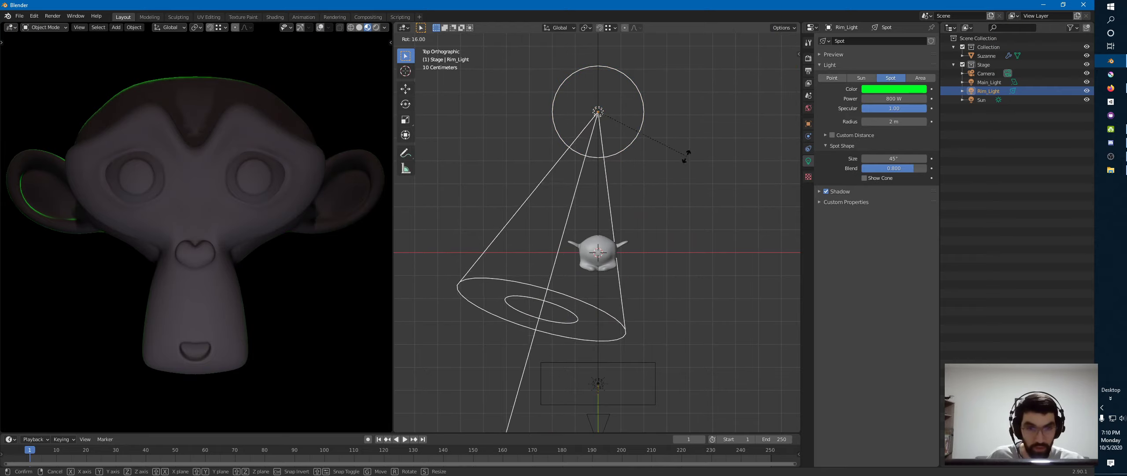
left_click(666, 181)
key("g")
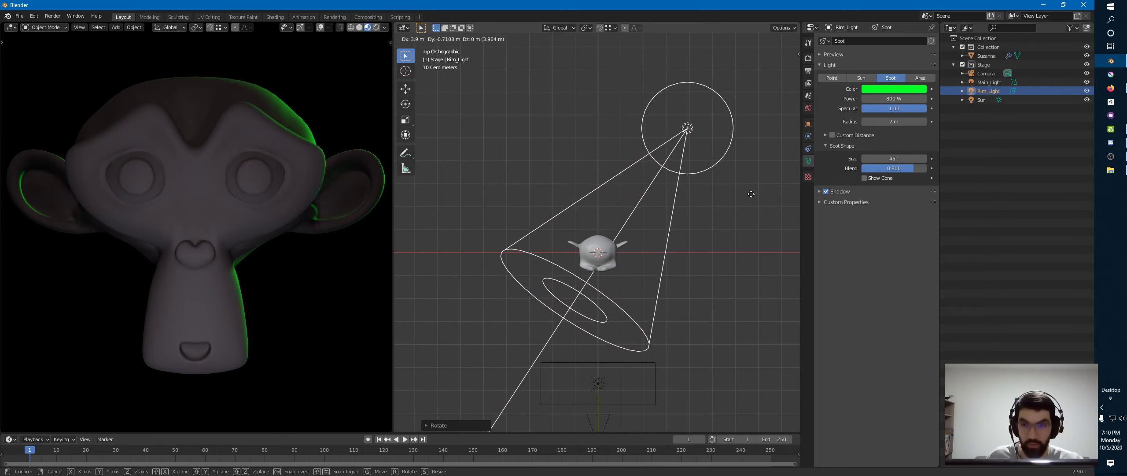
left_click(759, 175)
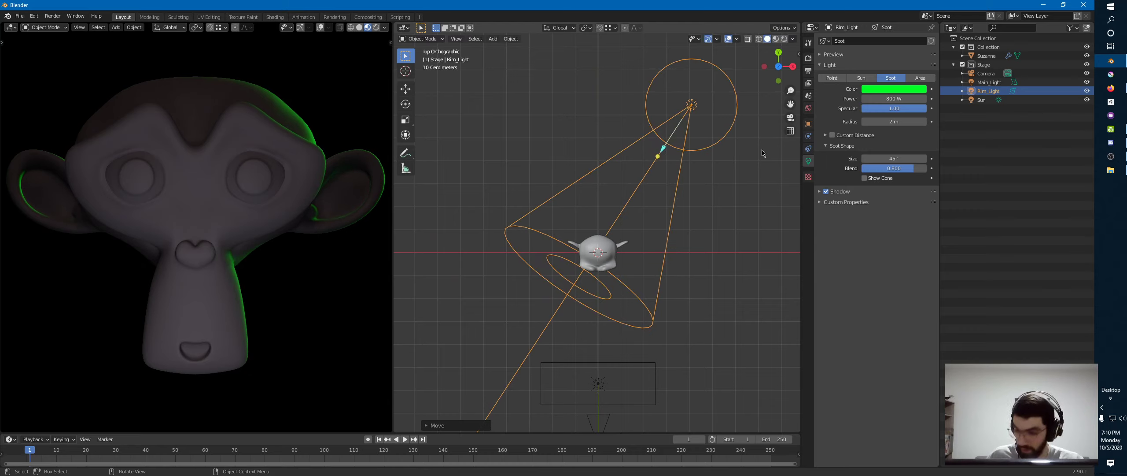
Fine-tune Rim_Light's rotation and position in the top view so its cone covers the monkey head from the positive X side
key("r")
left_click(755, 151)
key("g")
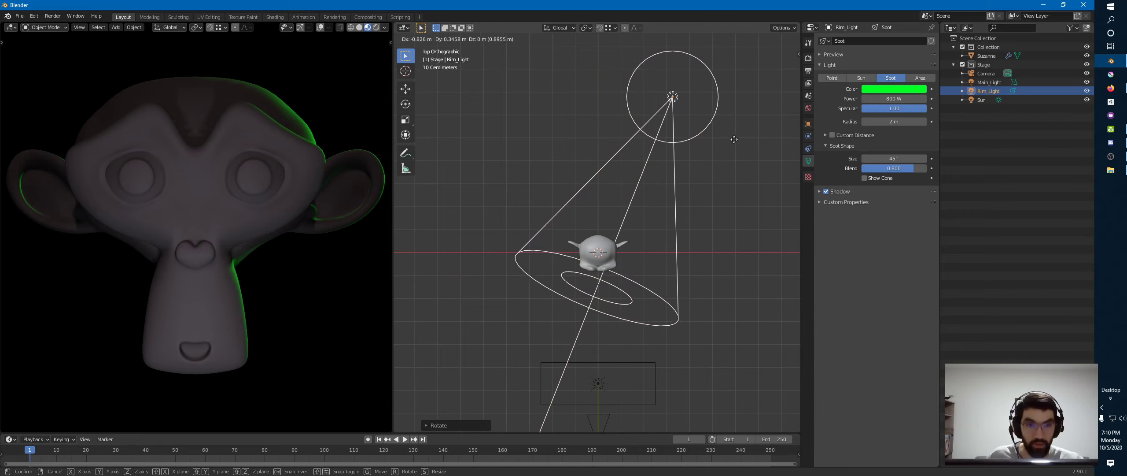
left_click(734, 139)
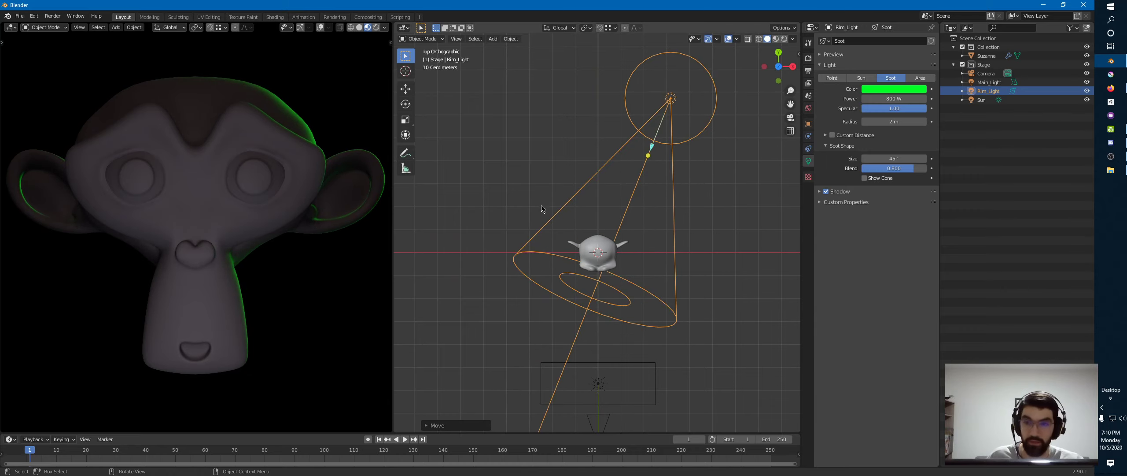
key("r")
left_click(722, 131)
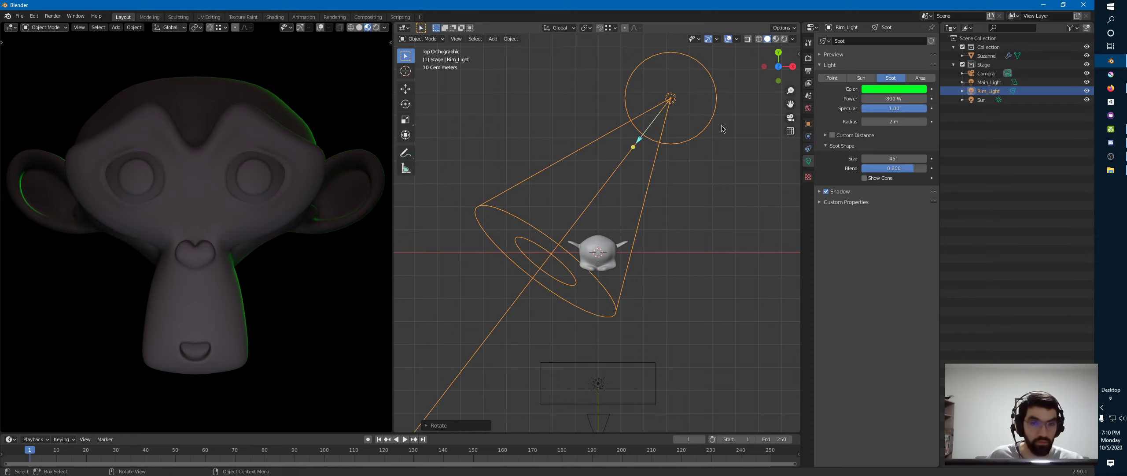
key("g")
left_click(746, 180)
Rotate Rim_Light about 14° in the front view to level its aim across the monkey head
key("KP_1")
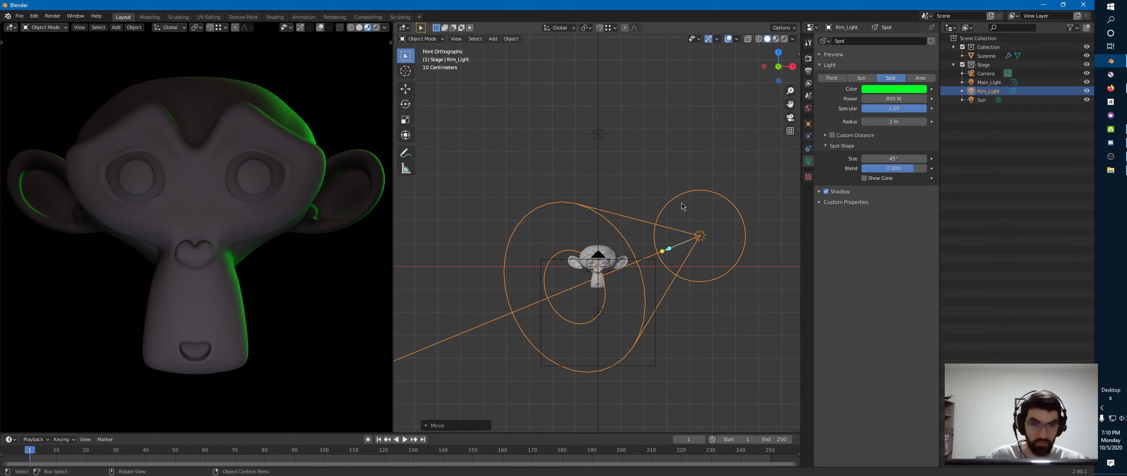
key("r")
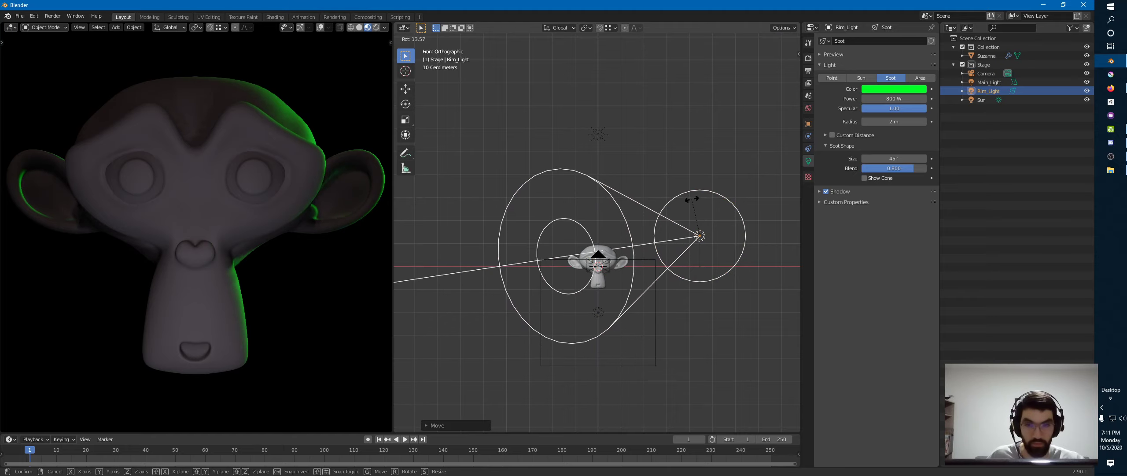
left_click(694, 202)
Rotate the sun light in the front and top views and move it about 3 m toward negative X, shining diagonally past the monkey
left_click(598, 134)
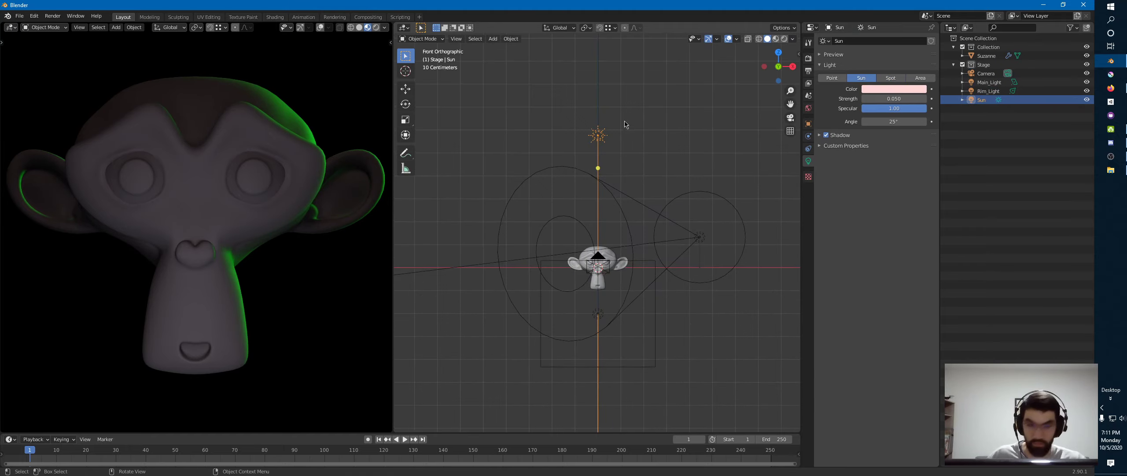
key("r")
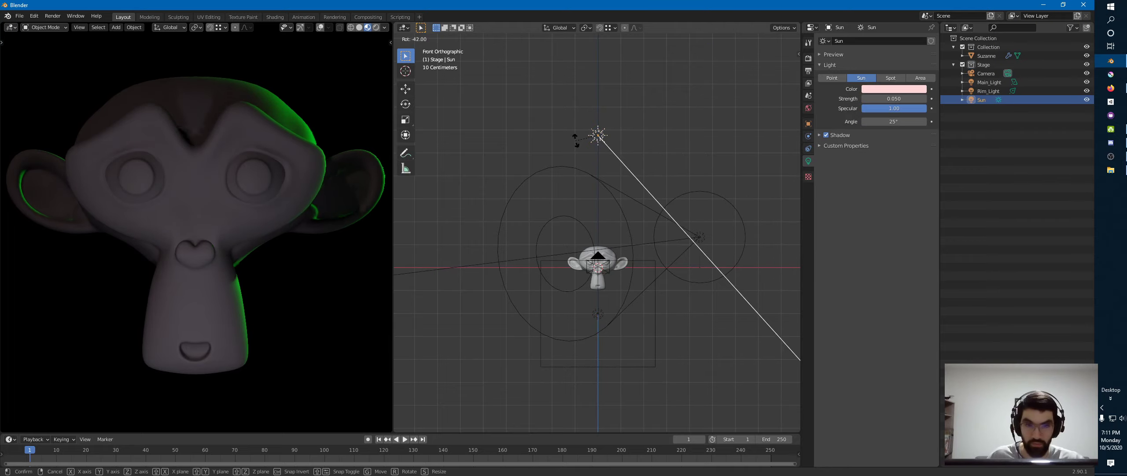
left_click(578, 144)
key("KP_7")
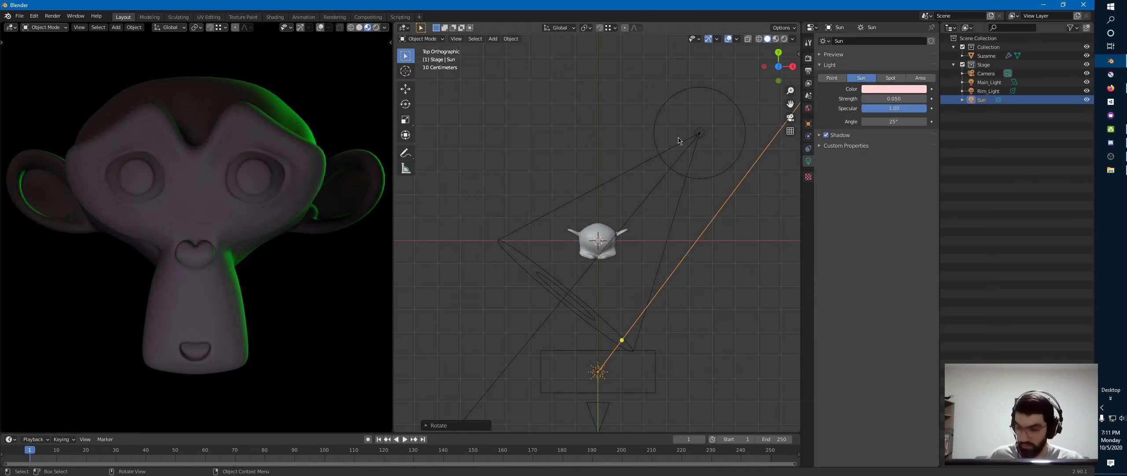
key("r")
left_click(619, 137)
key("g")
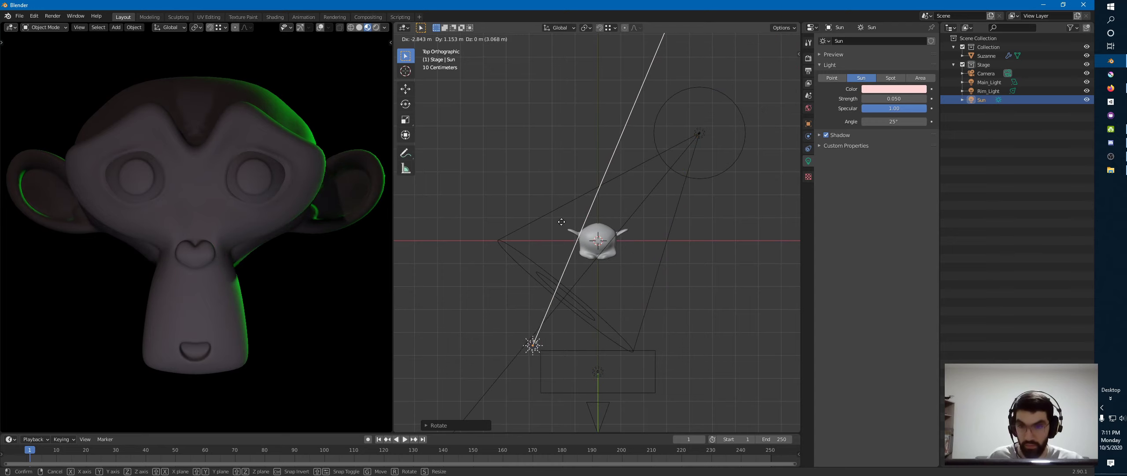
left_click(575, 239)
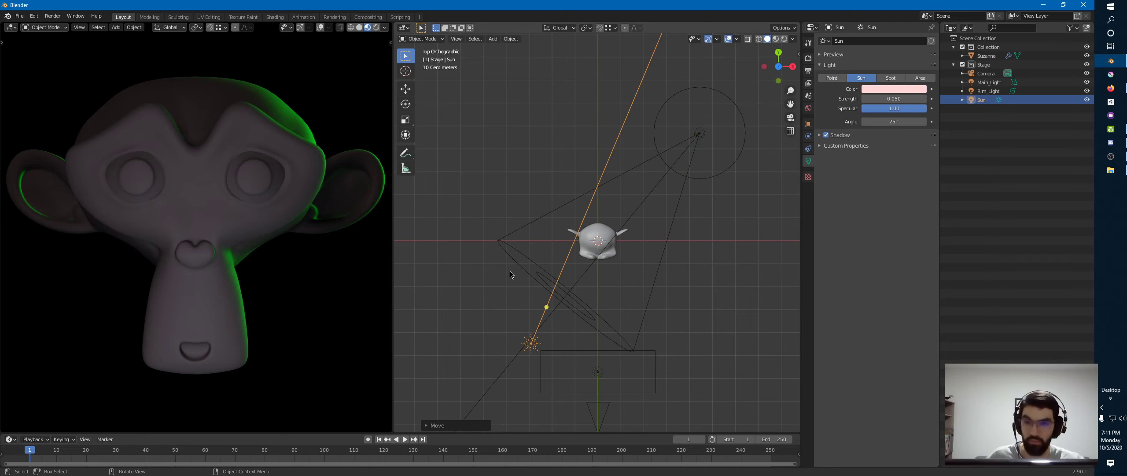
Rotate Main_Light in the top view and move it toward negative X so it shines diagonally at the monkey head
left_click(598, 360)
key("KP_1")
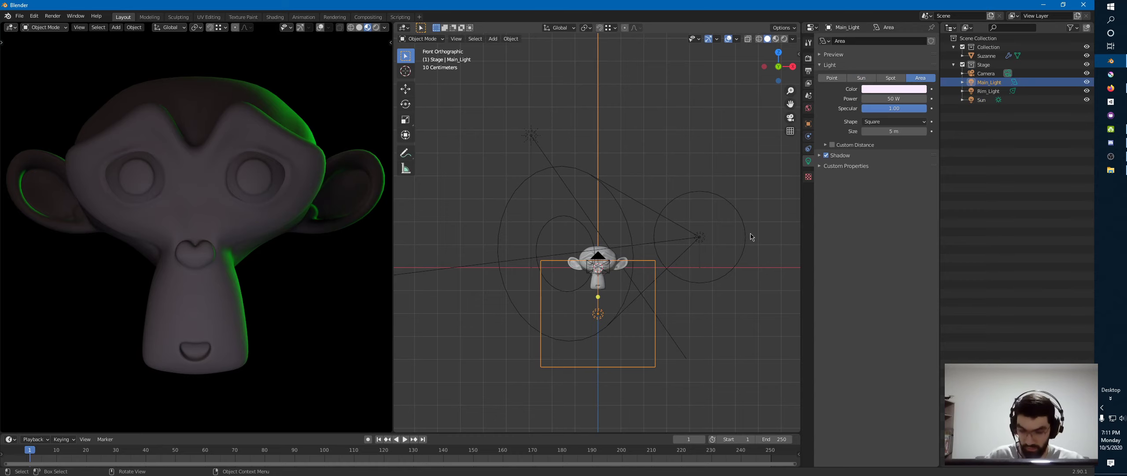
key("KP_7")
key("r")
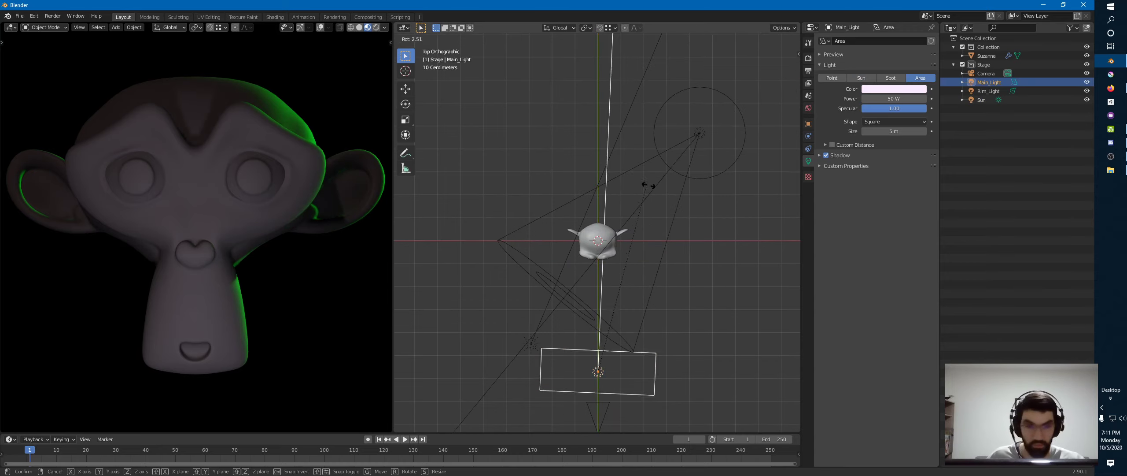
left_click(679, 268)
key("g")
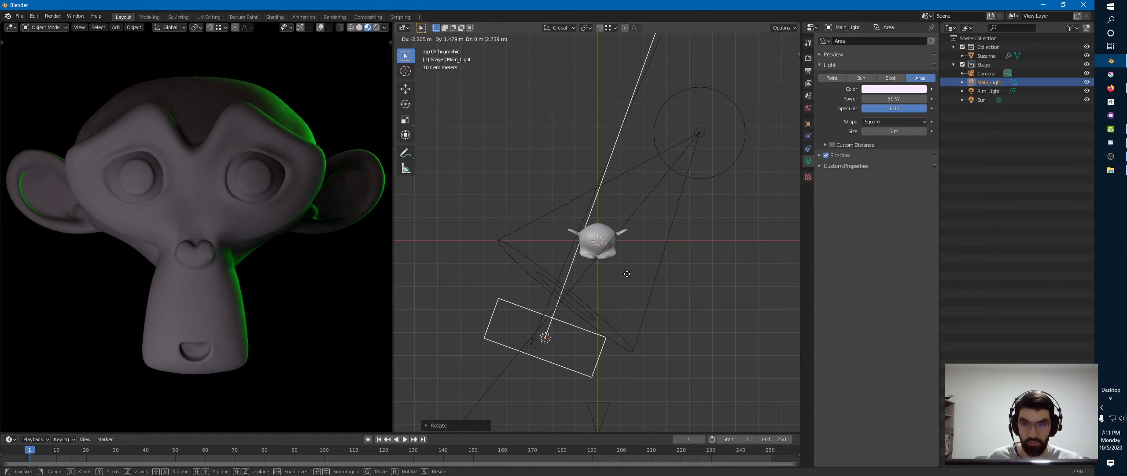
left_click(624, 286)
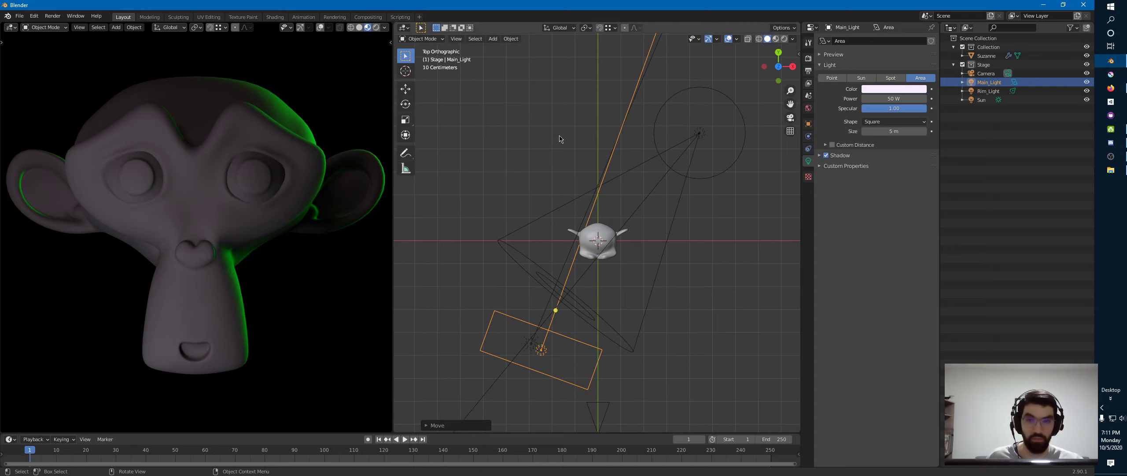
Delete the three lights Sun, Rim_Light and Main_Light, keeping the camera and the monkey
middle_click_drag(642, 254, 628, 171)
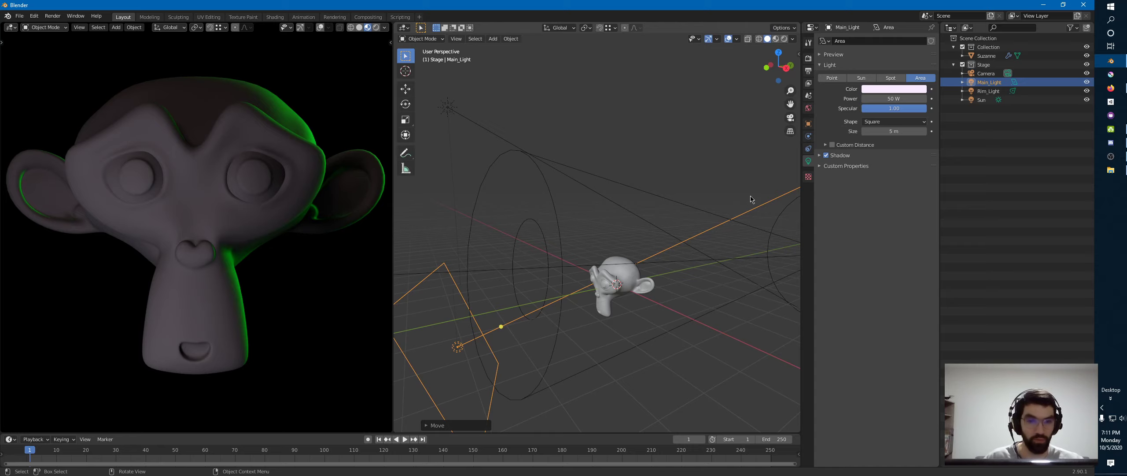
middle_click_drag(704, 181, 686, 208, "shift")
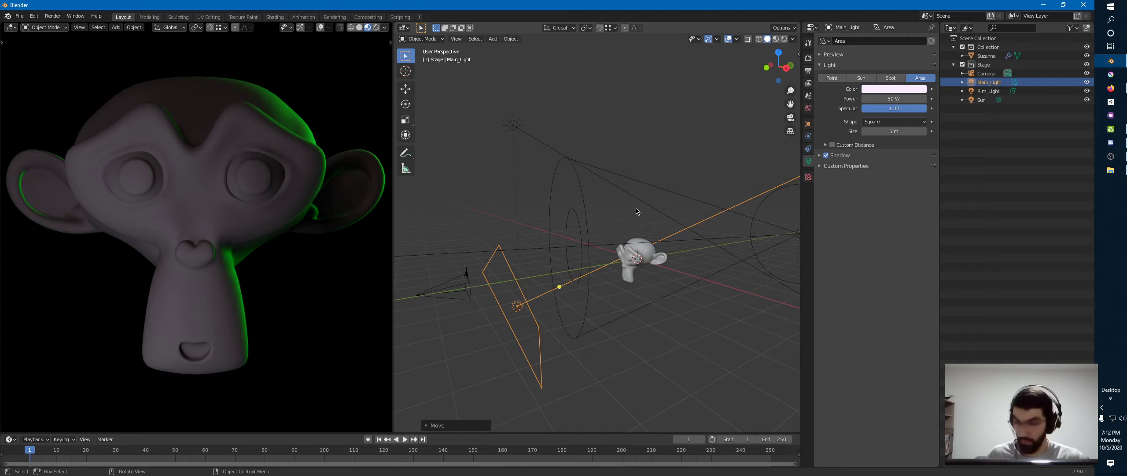
left_click(634, 247)
key("KP_3")
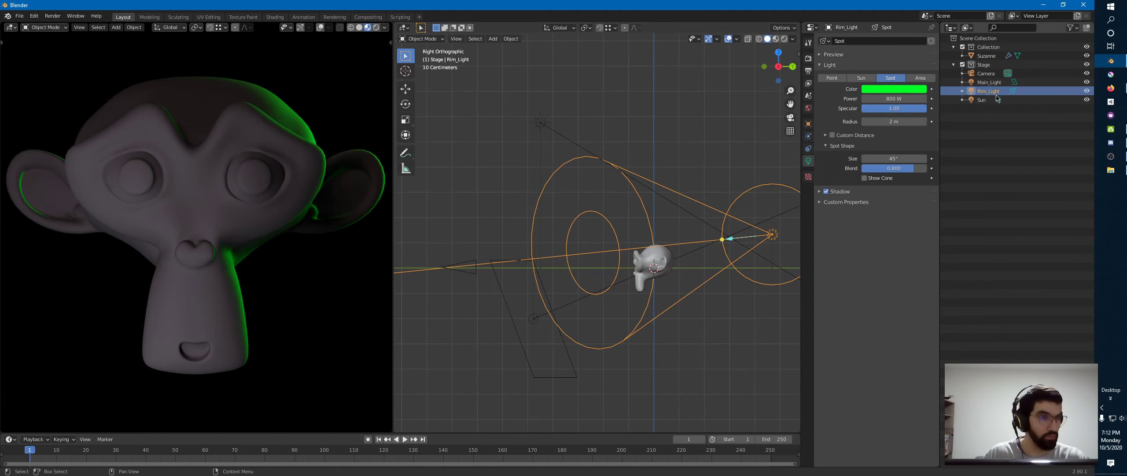
left_click(983, 101)
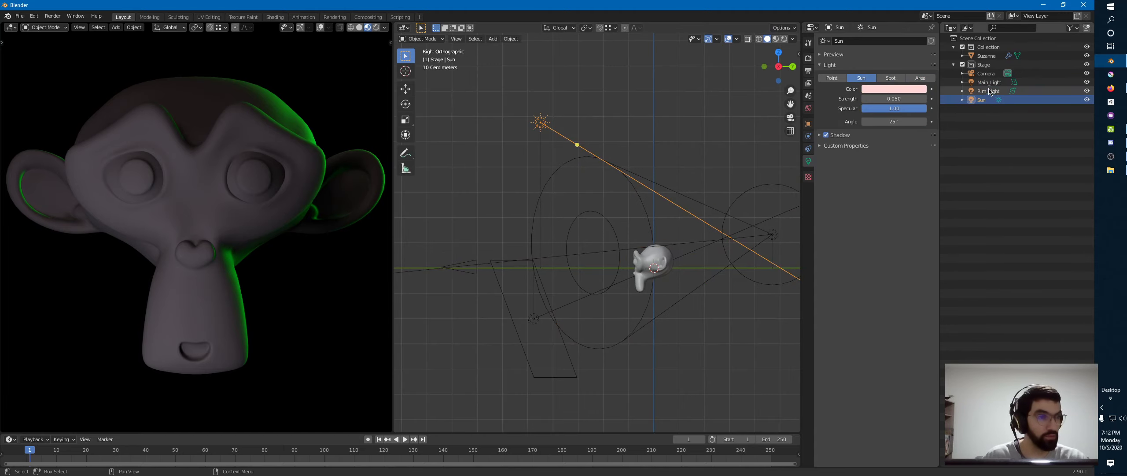
left_click(985, 92, "ctrl")
left_click(985, 83, "ctrl")
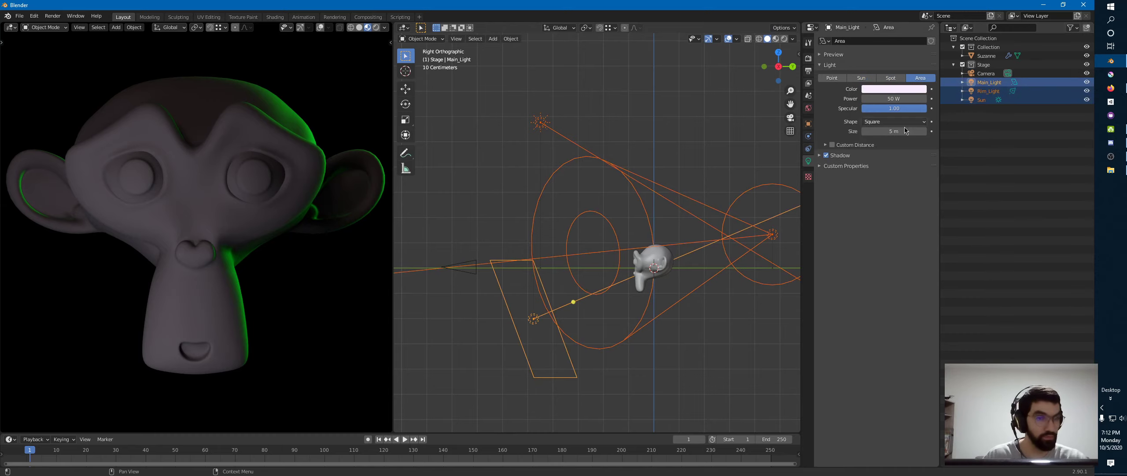
key("x")
left_click(610, 205)
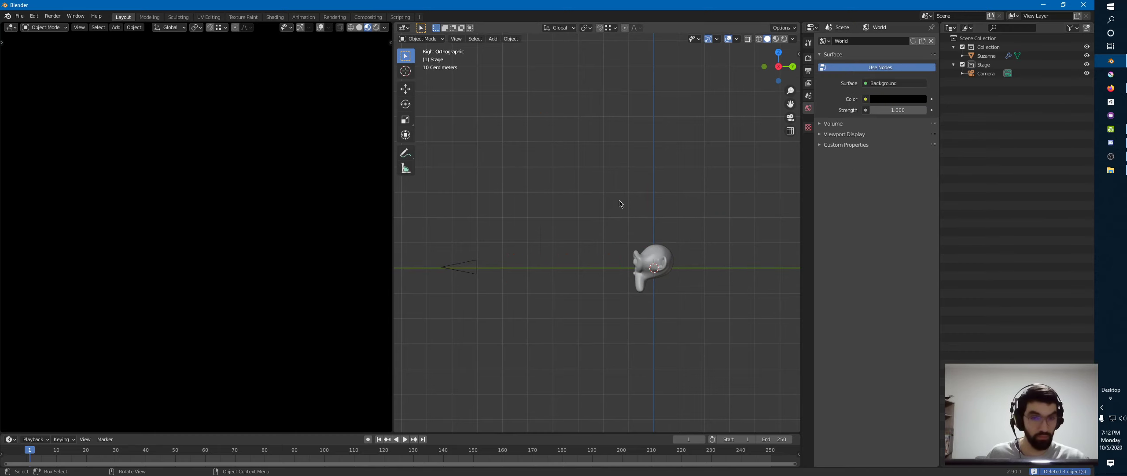
Tilt the Suzanne monkey head back about 36° in the right side view
left_click(655, 254)
scroll(656, 249, "up", 5)
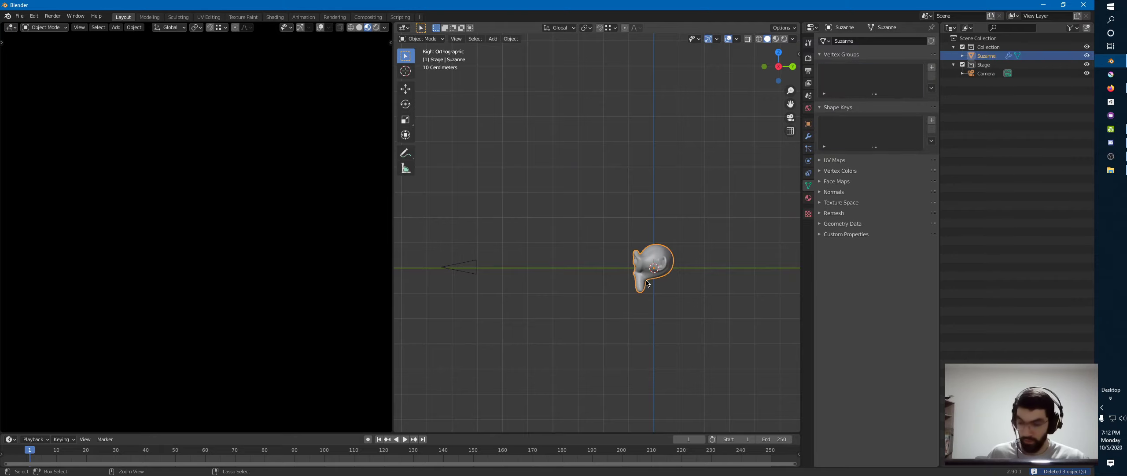
middle_click_drag(687, 198, 610, 232, "shift")
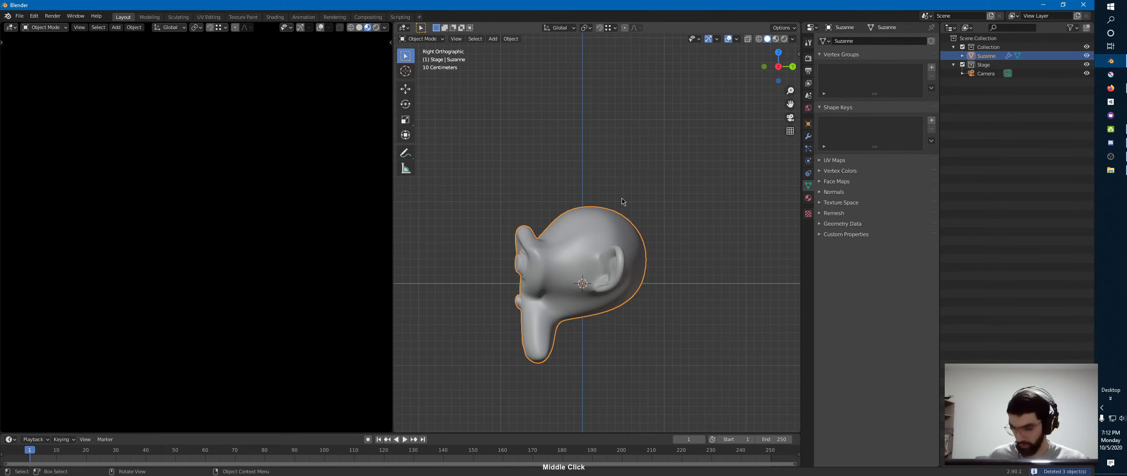
key("r")
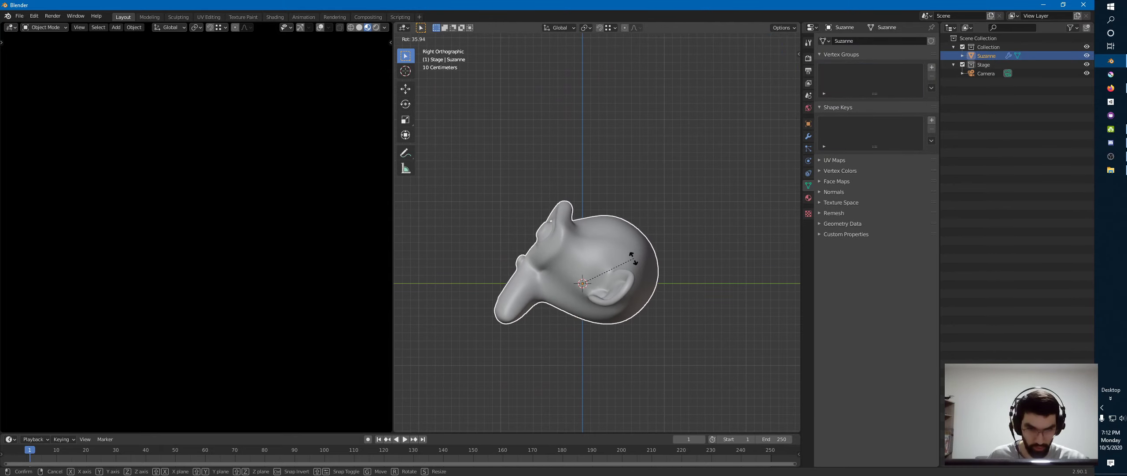
left_click(632, 254)
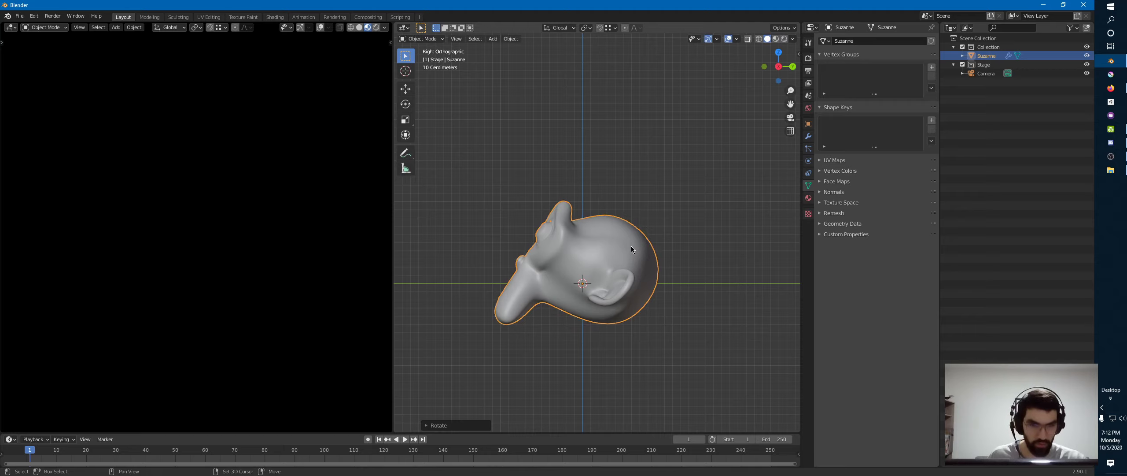
Raise the monkey head about 0.5 m along Z so it rests on the ground line
key("g")
key("z")
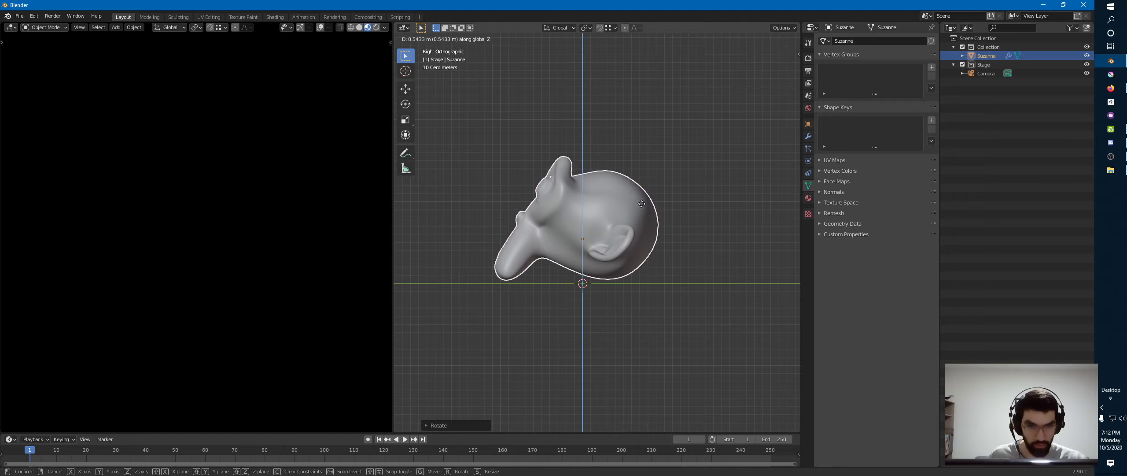
left_click(643, 208)
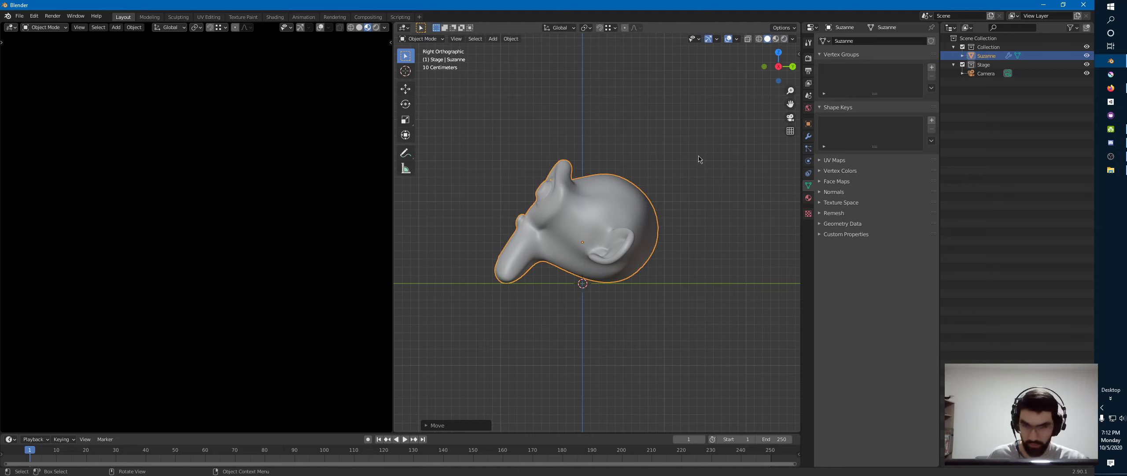
key("r")
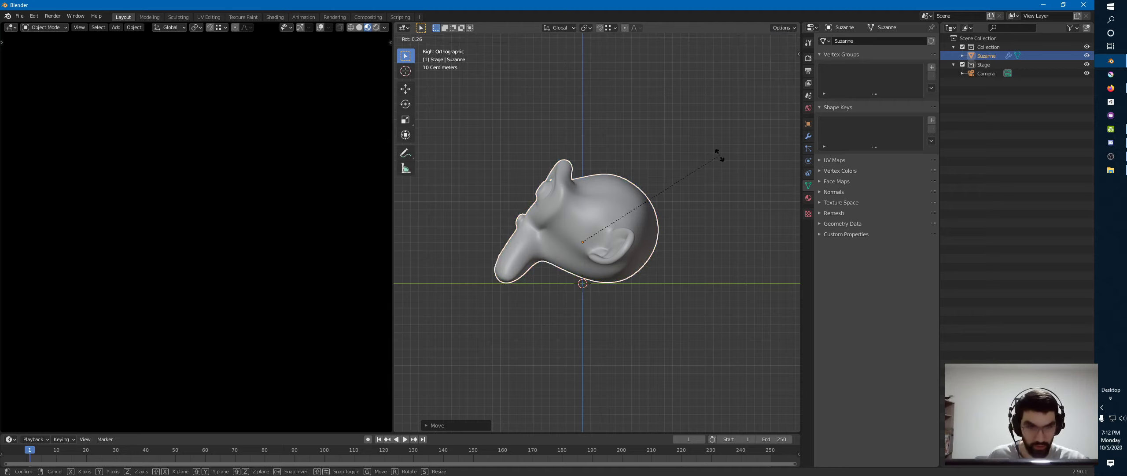
left_click(717, 157)
key("g")
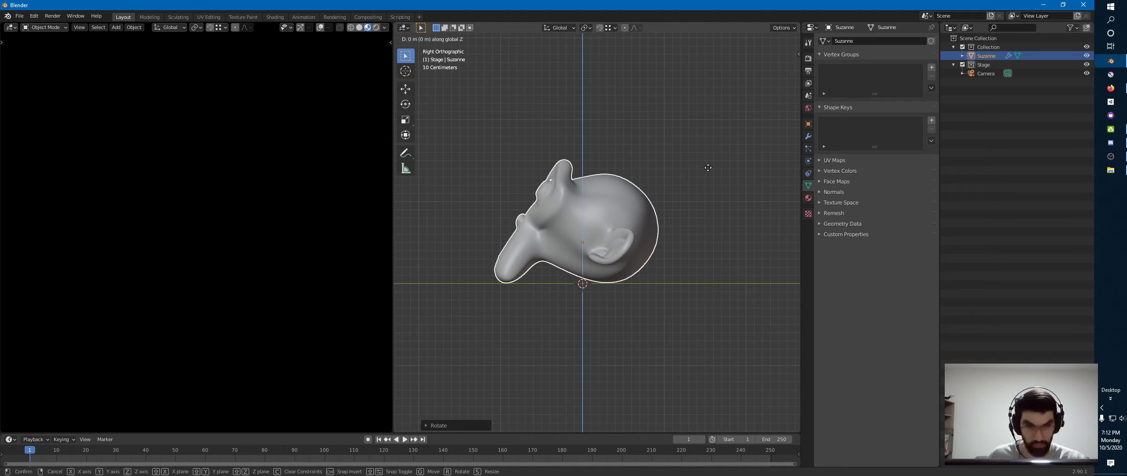
left_click(583, 288)
Add a plane mesh at the origin beneath the monkey head as a ground surface
key("shift+a")
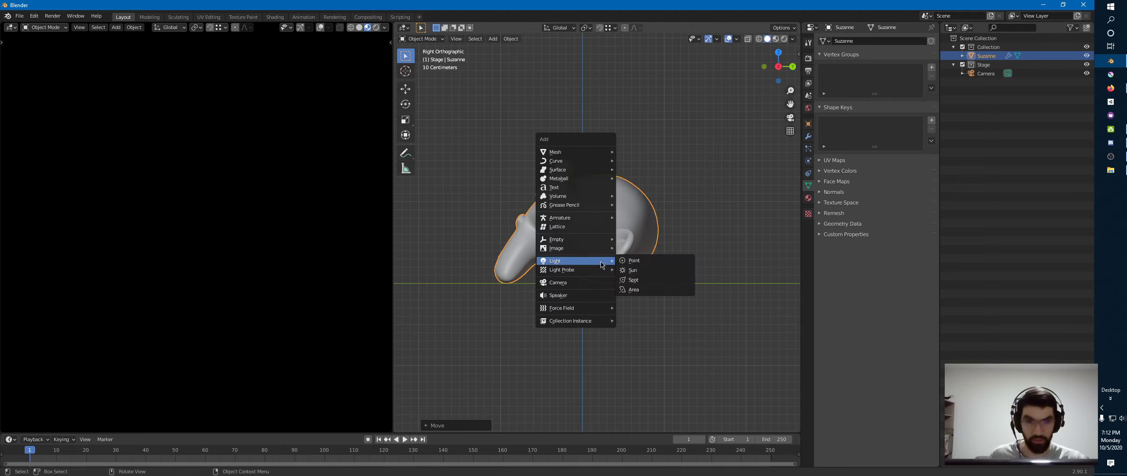
mouse_move(585, 158)
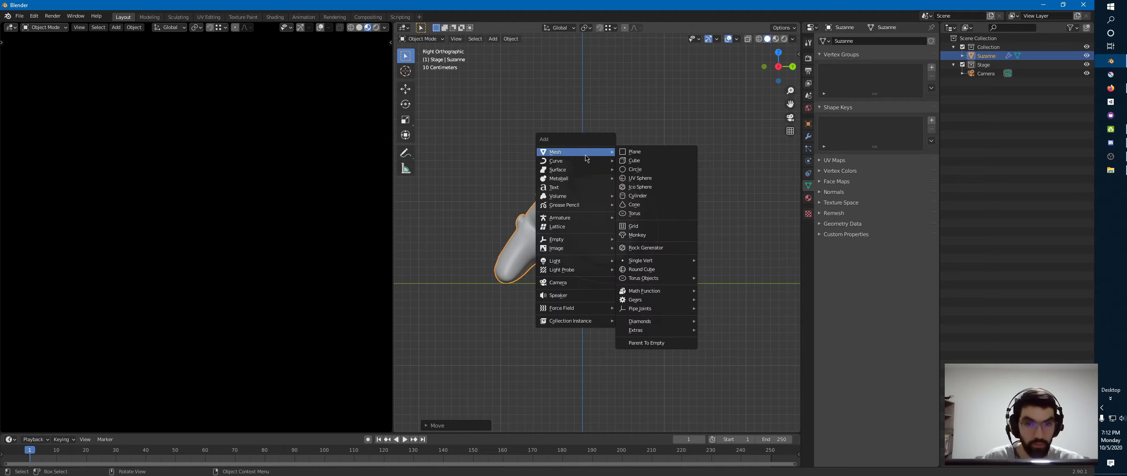
left_click(635, 152)
middle_click_drag(635, 151, 662, 215)
scroll(661, 211, "down", 4)
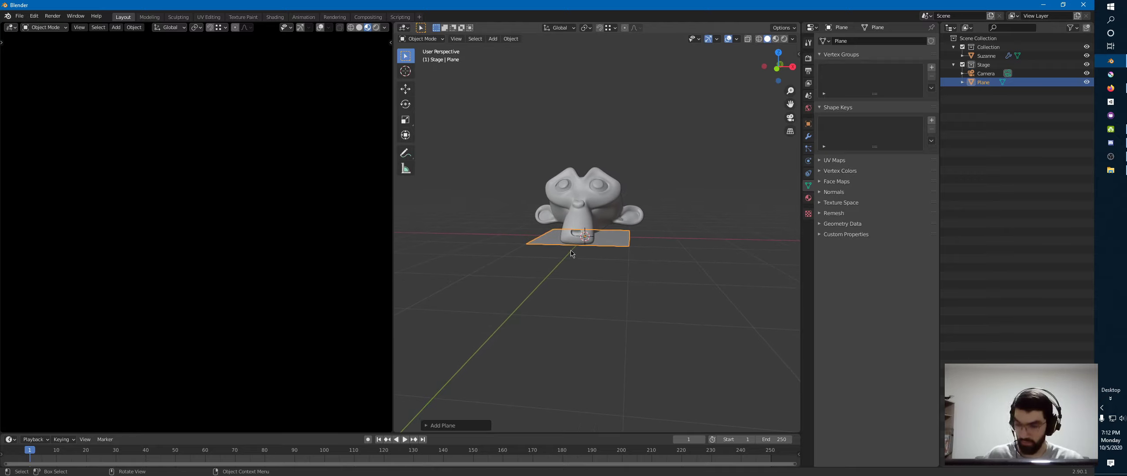
Rename the new plane as Floor
key("F2")
type("Floor")
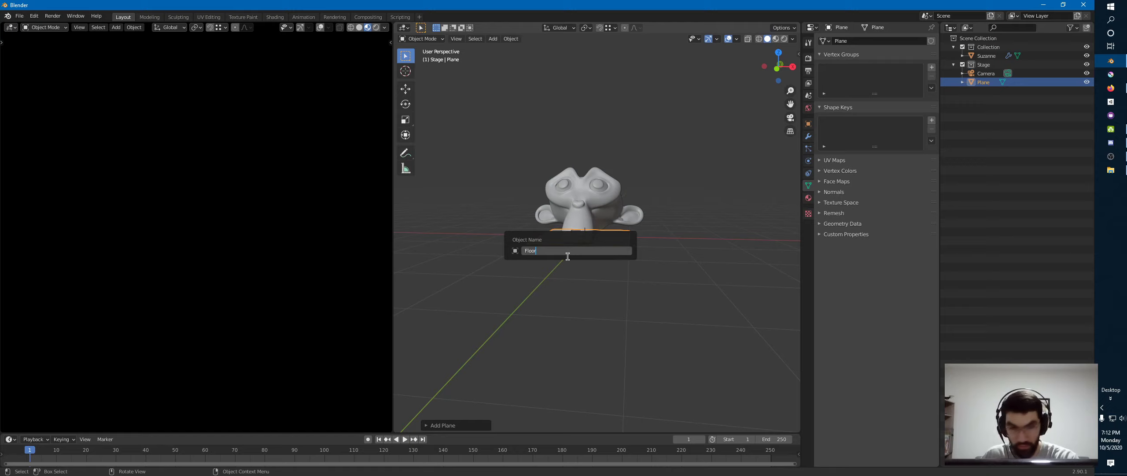
key("Return")
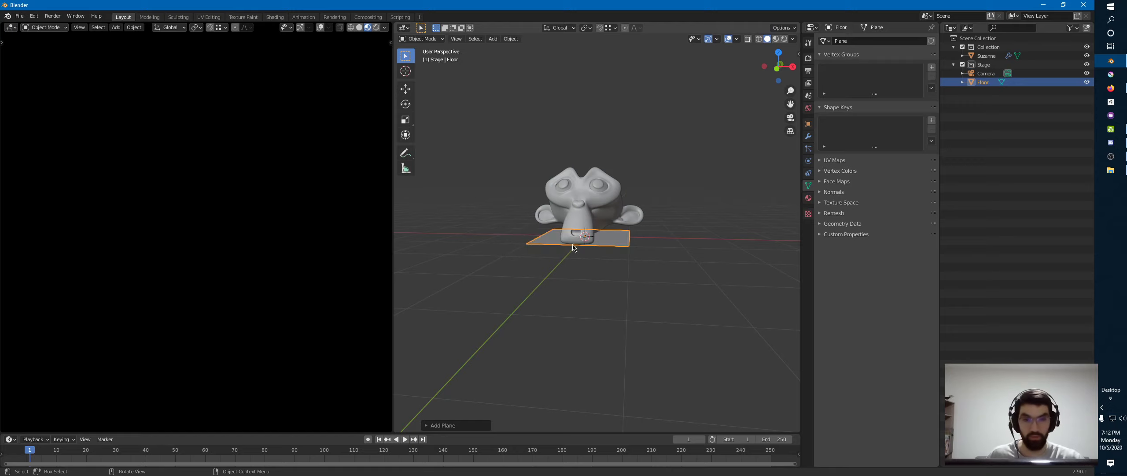
Set the new plane's size to 25 m
left_click(443, 425)
left_click(508, 348)
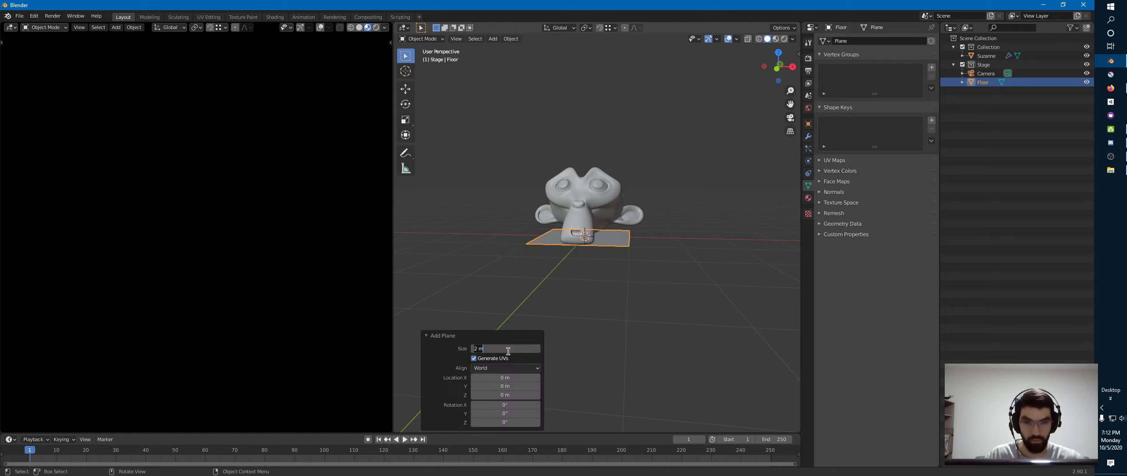
type("50")
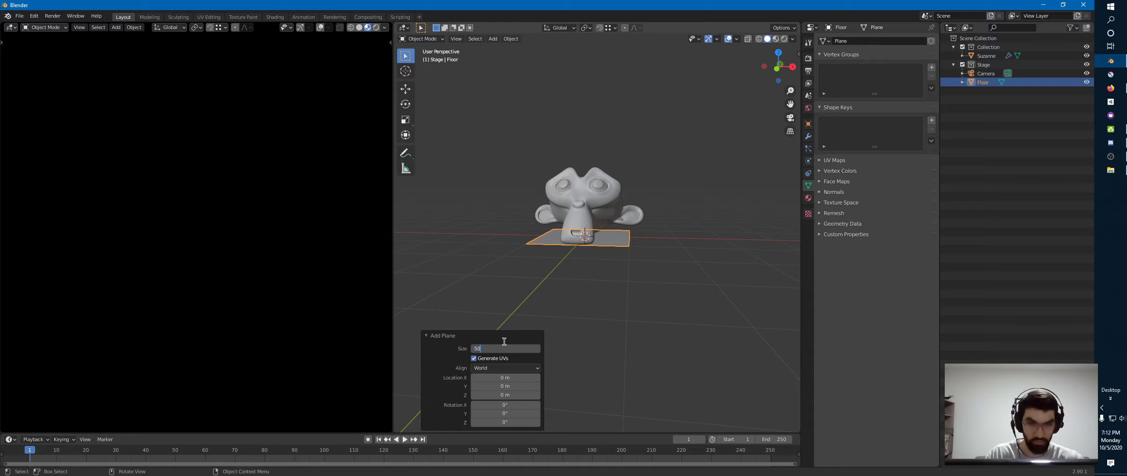
key("Return")
middle_click_drag(646, 239, 606, 263)
left_click(522, 348)
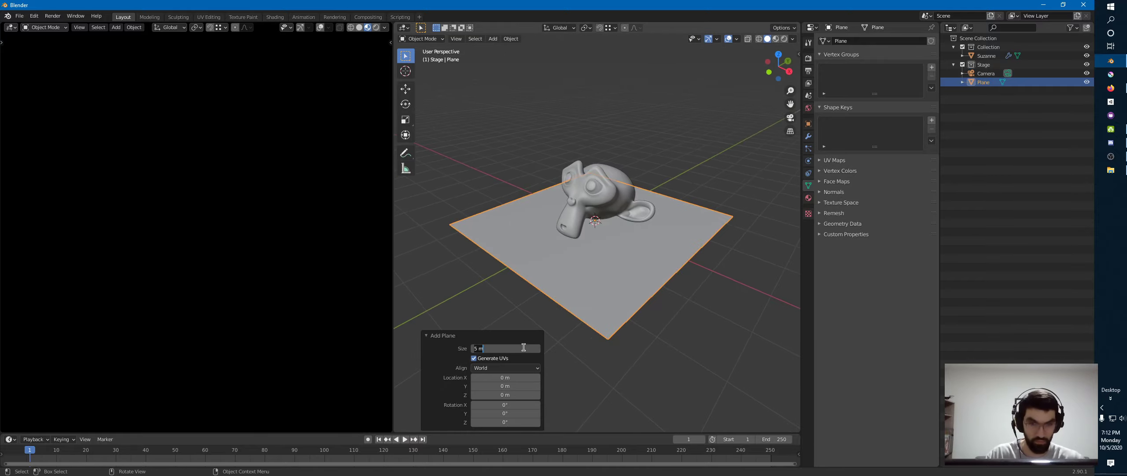
type("25")
key("Return")
Turn off Scene World in the camera viewport's shading options and deselect the plane
middle_click_drag(634, 247, 664, 246)
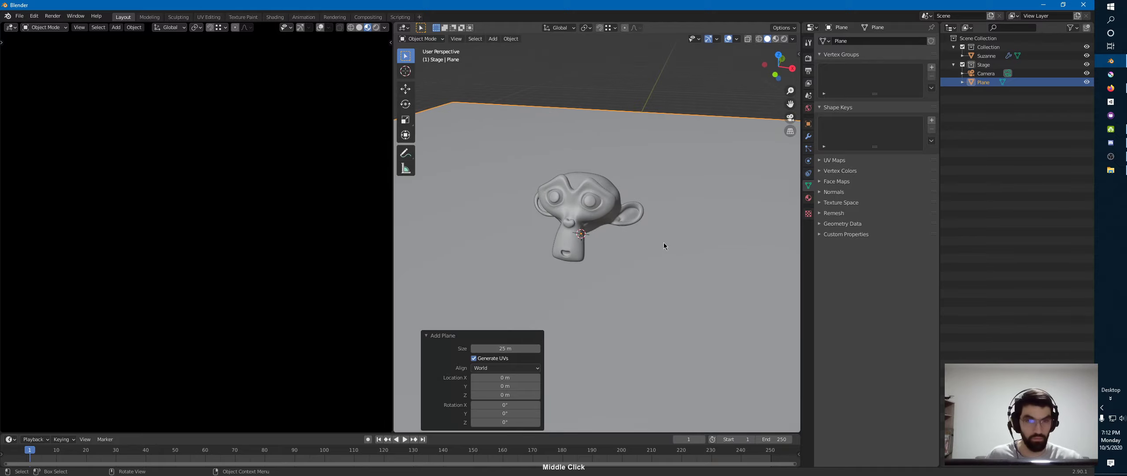
middle_click_drag(563, 266, 608, 254)
left_click(385, 27)
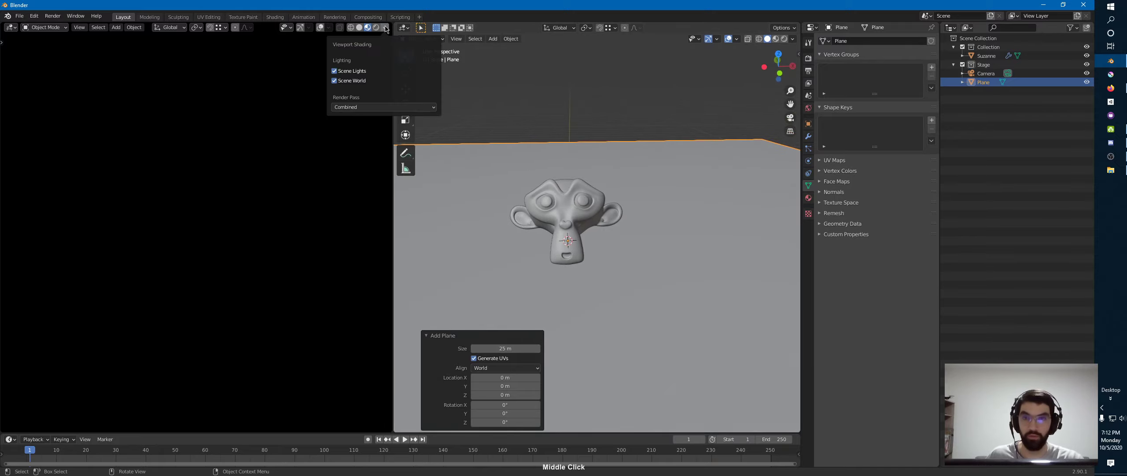
left_click(347, 80)
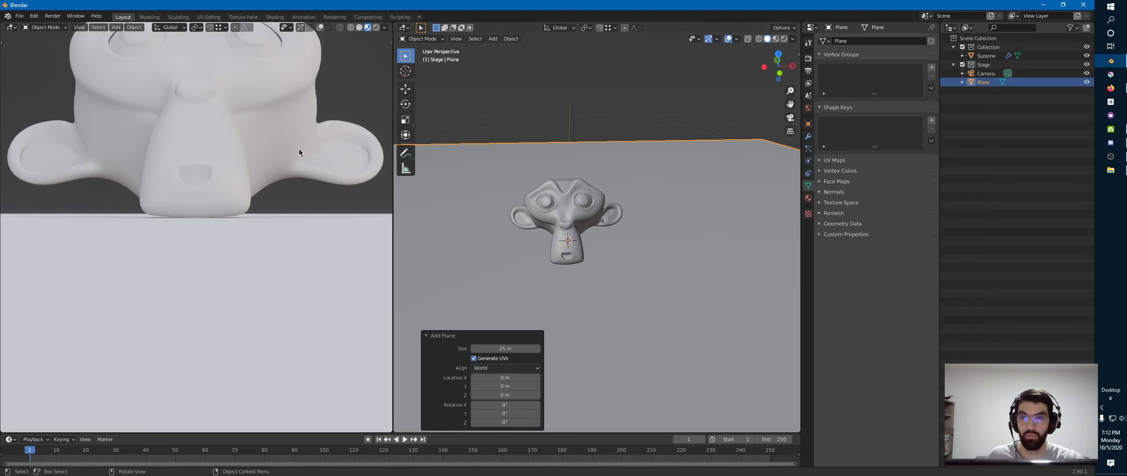
middle_click_drag(316, 131, 280, 203, "ctrl")
left_click(294, 121)
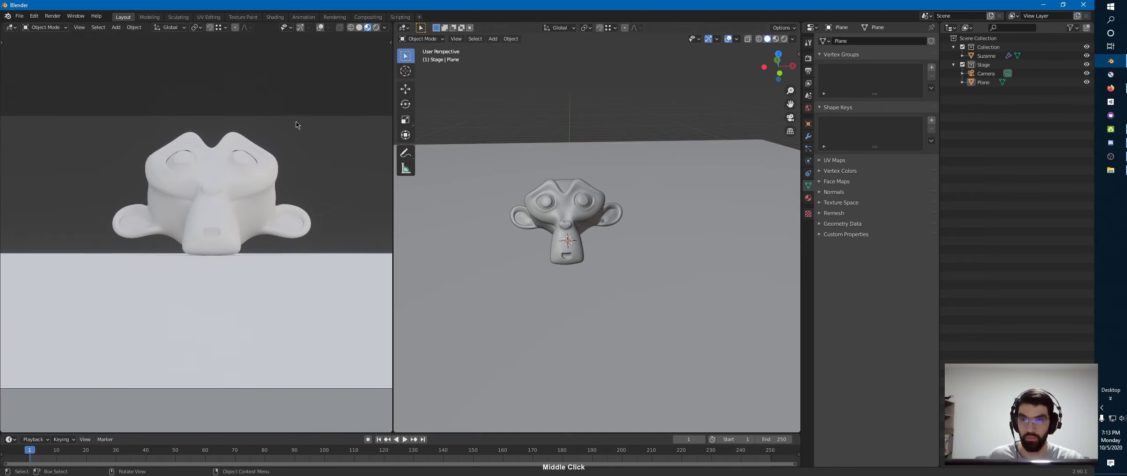
Raise the camera along Z so that it sees more of the floor around the monkey head
left_click(986, 74)
key("g")
key("z")
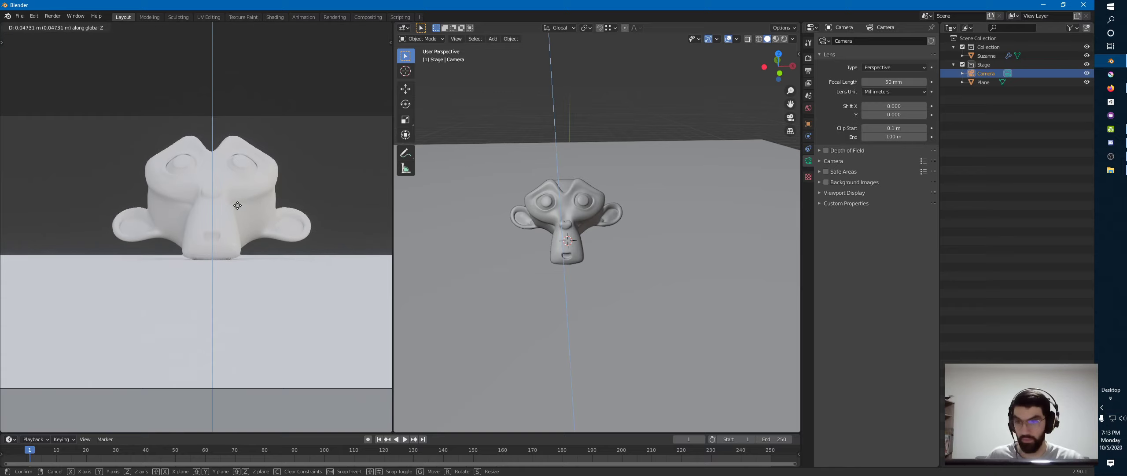
left_click(252, 90)
Tilt the camera down about 7.6° around the X axis and raise it about 0.54 m along Z
middle_click_drag(678, 120, 546, 183)
key("r")
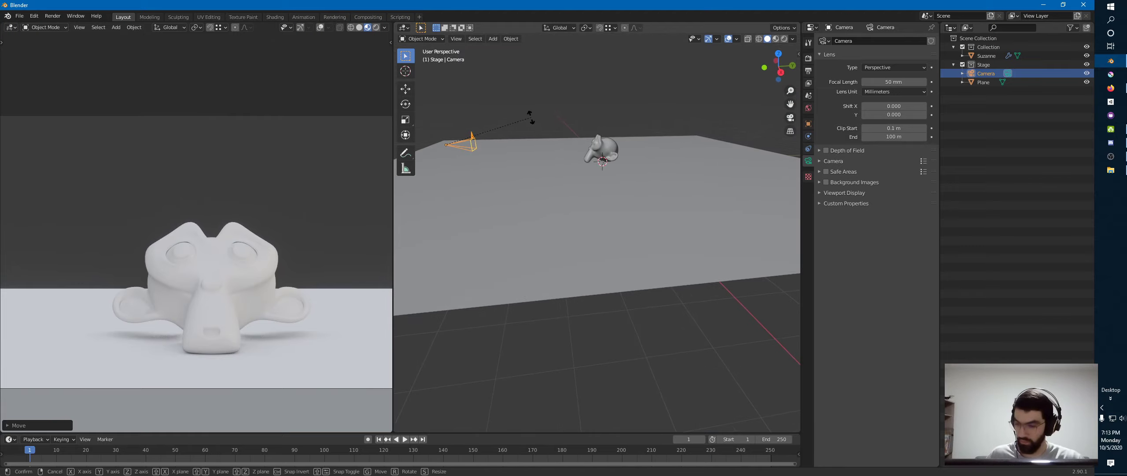
key("x")
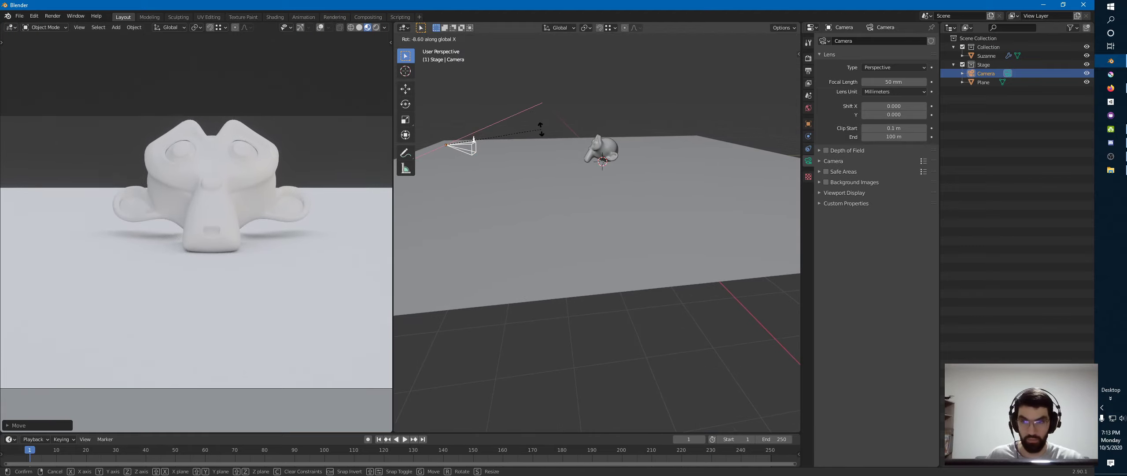
left_click(542, 130)
key("g")
key("z")
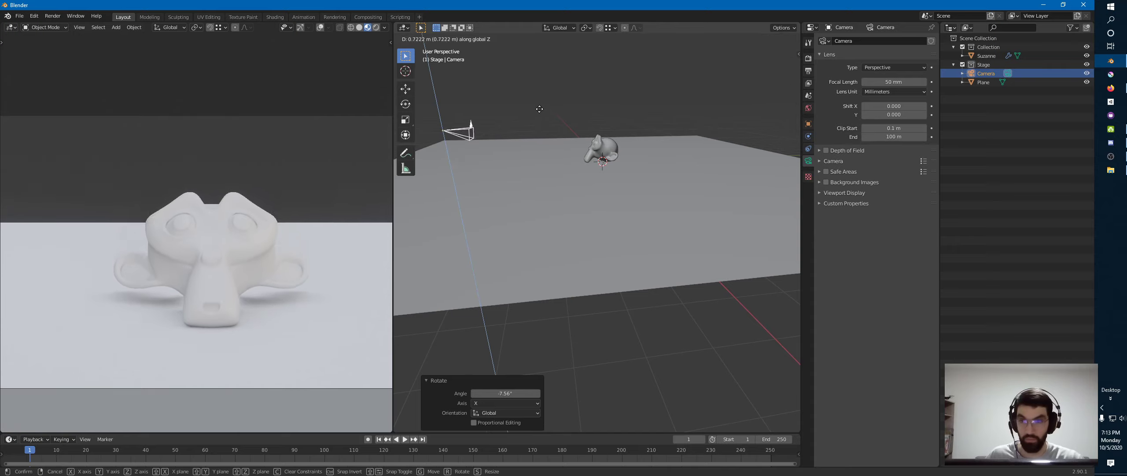
left_click(543, 116)
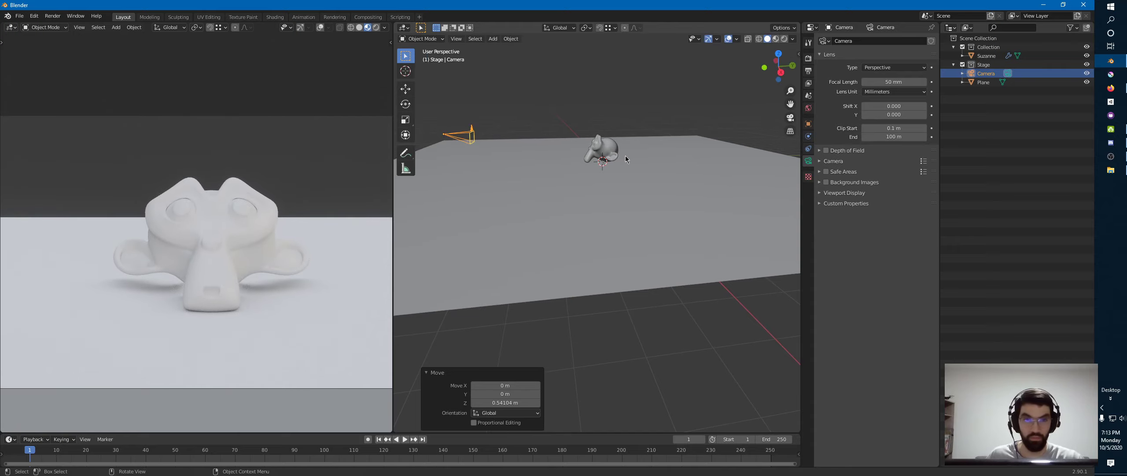
Select the large plane under the monkey head and rename it Floor
middle_click_drag(620, 175, 636, 116, "ctrl")
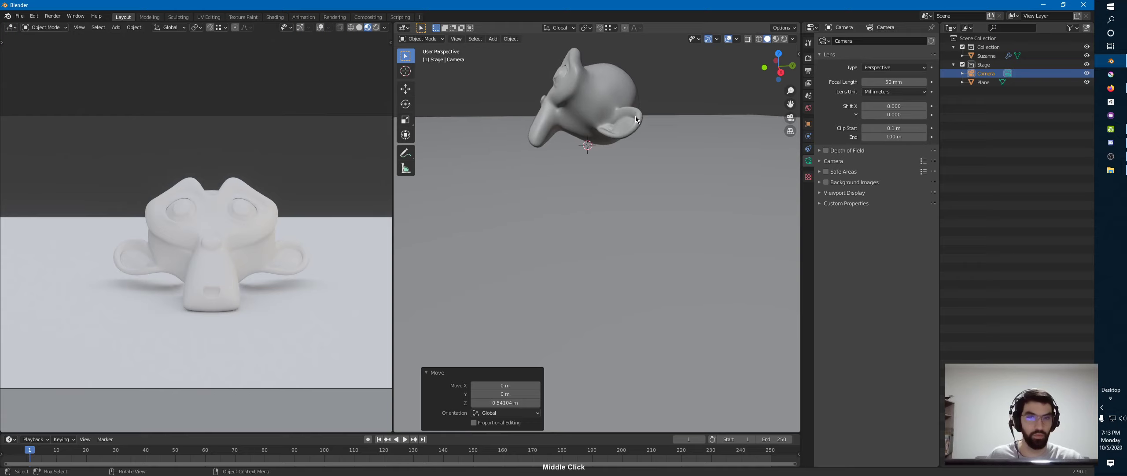
middle_click_drag(613, 200, 613, 270, "shift")
left_click(591, 214)
scroll(581, 207, "down", 3)
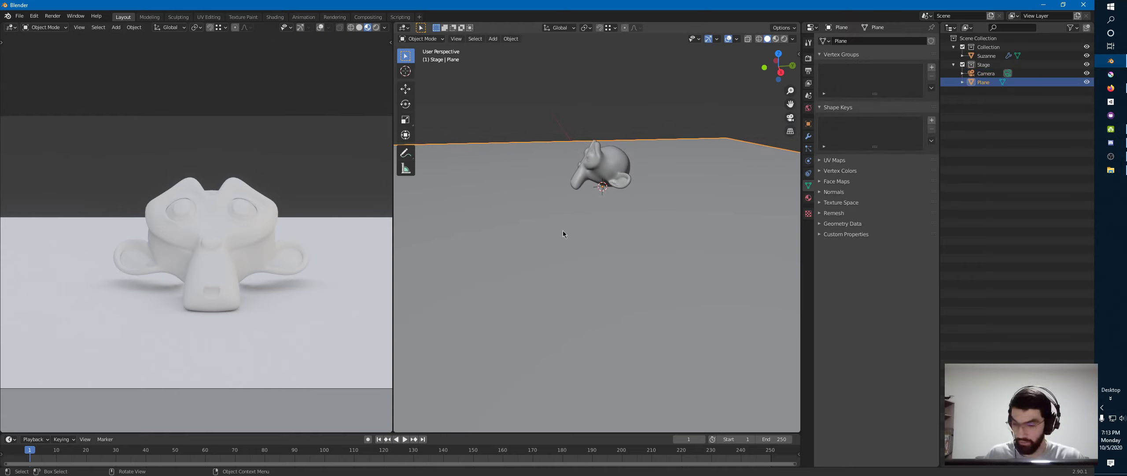
key("F2")
type("F")
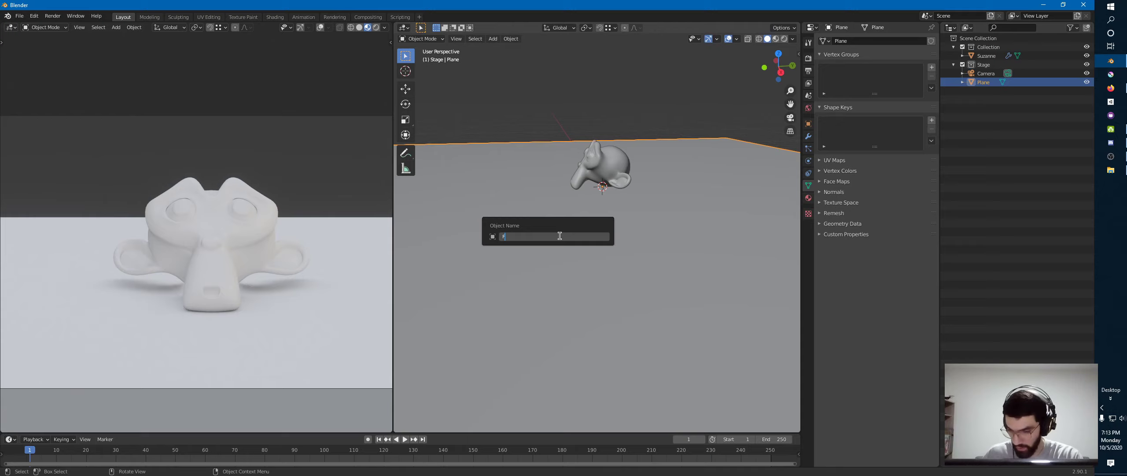
type("loor")
key("Return")
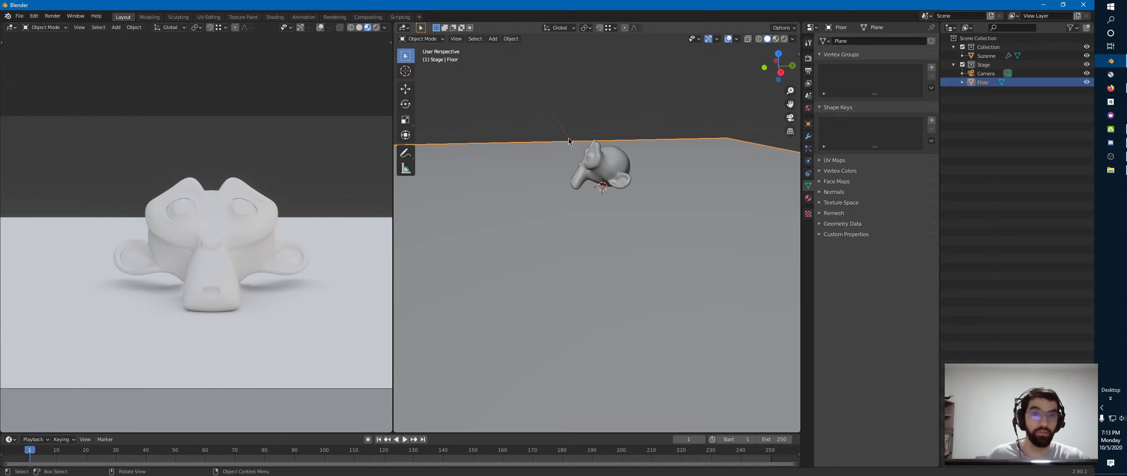
Assign the existing Material to the monkey head and rename that material M_Suzane
left_click(603, 169)
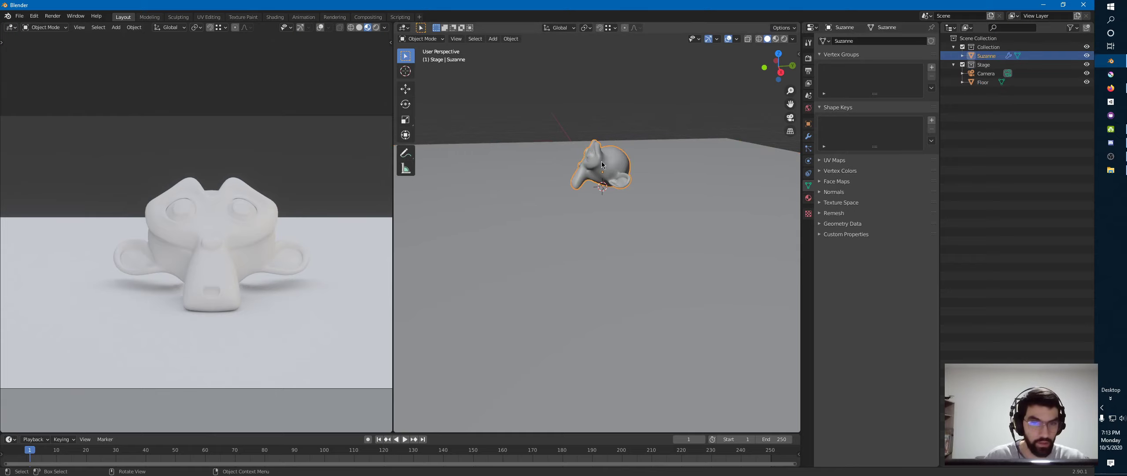
left_click(808, 198)
left_click(824, 78)
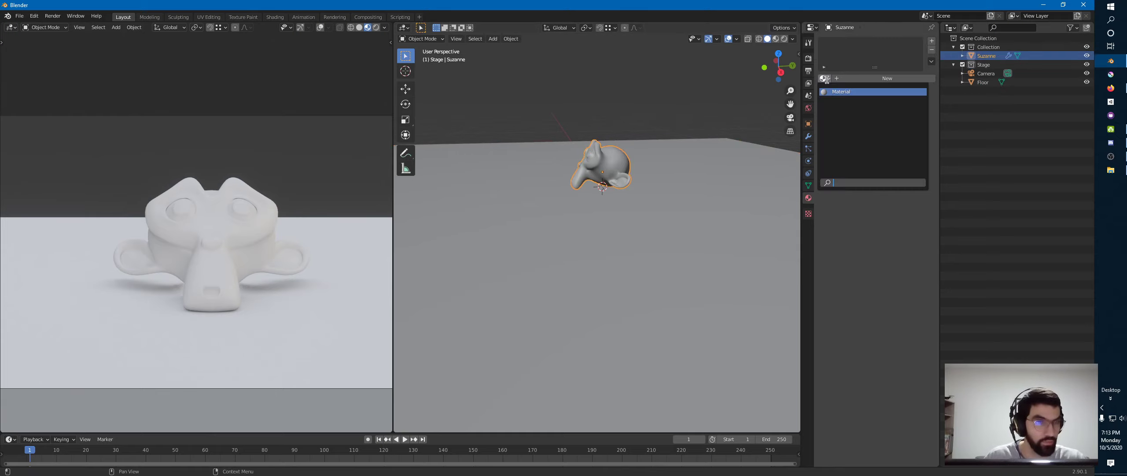
left_click(835, 92)
left_click(843, 79)
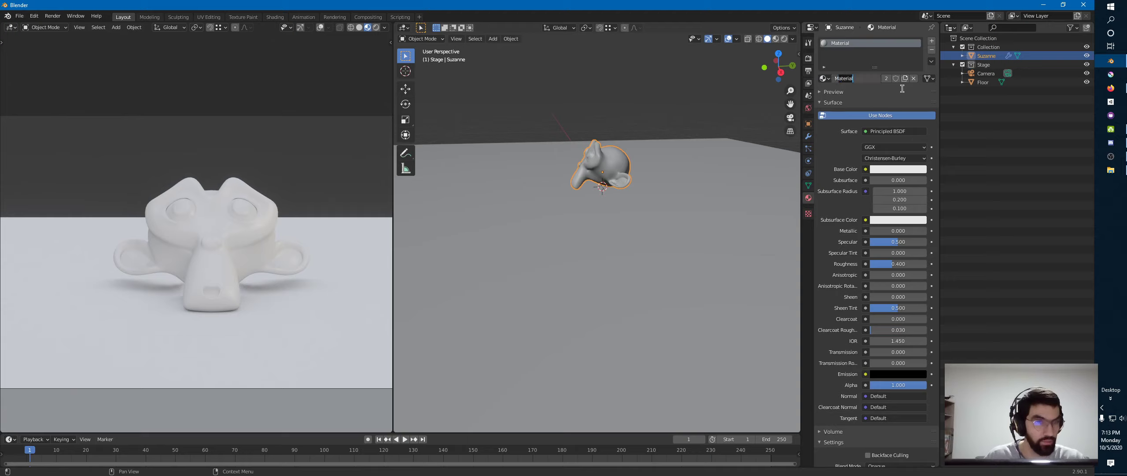
type("M")
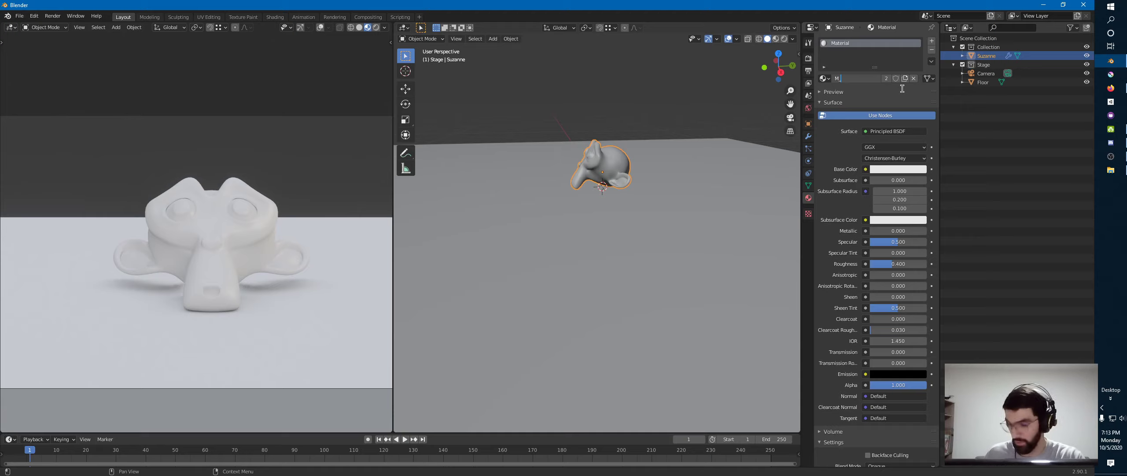
type("_Suzane")
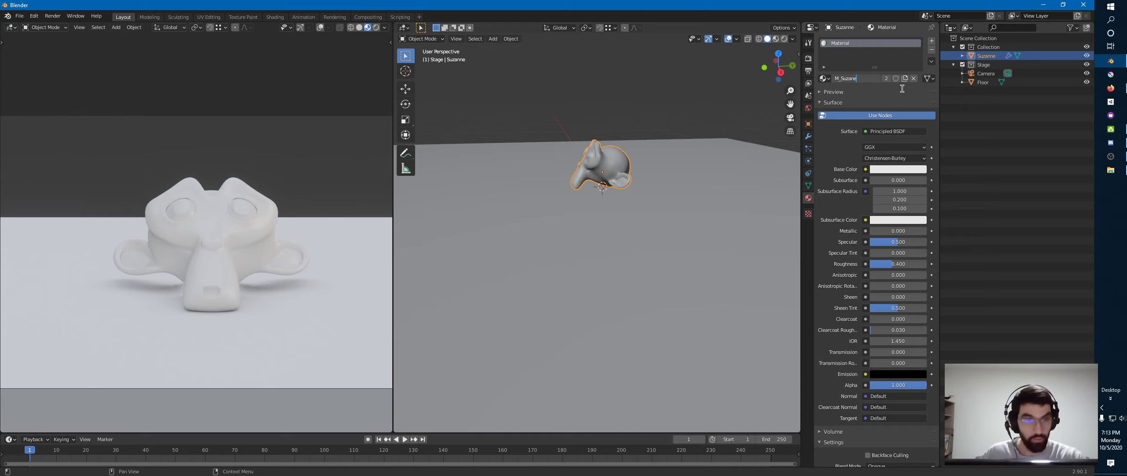
key("Return")
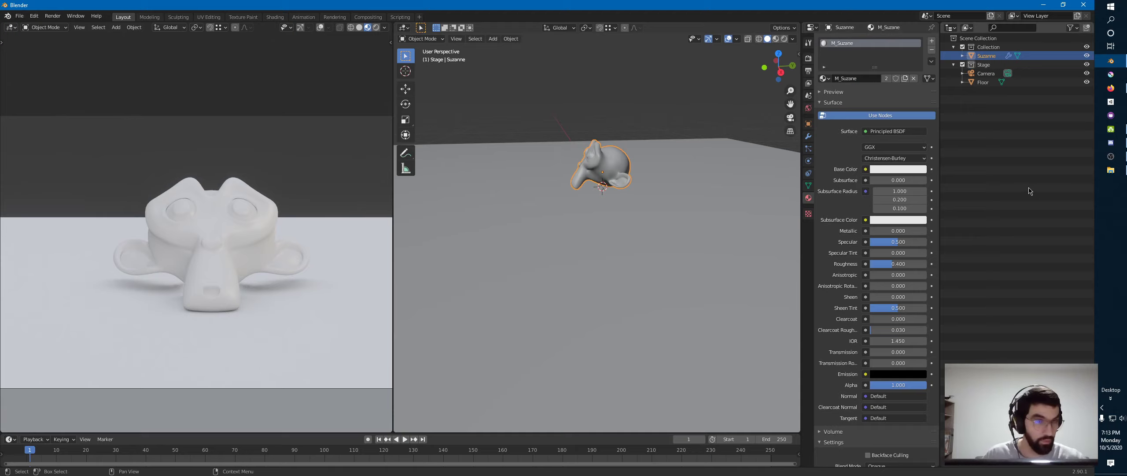
Change the M_Suzane base color to a medium, slightly darkened blue
left_click(891, 170)
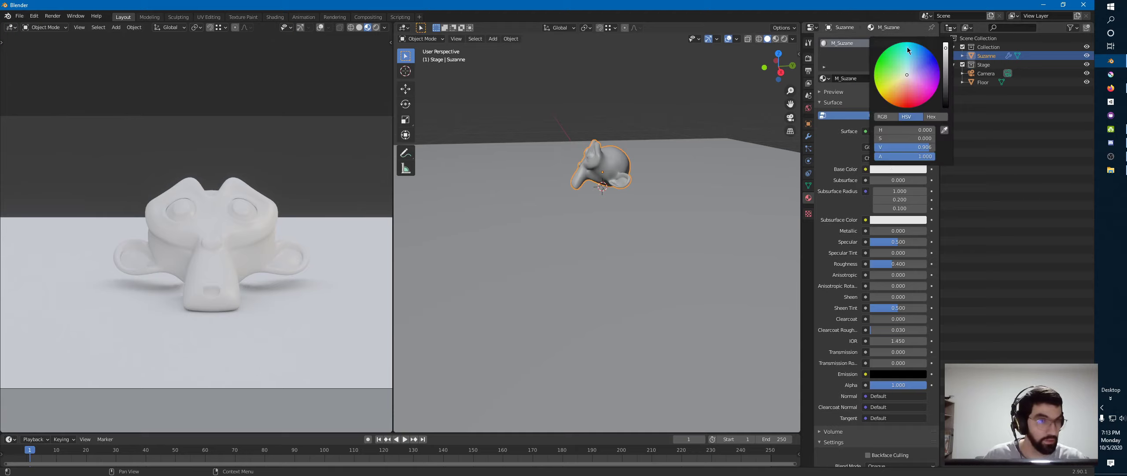
left_click(915, 66)
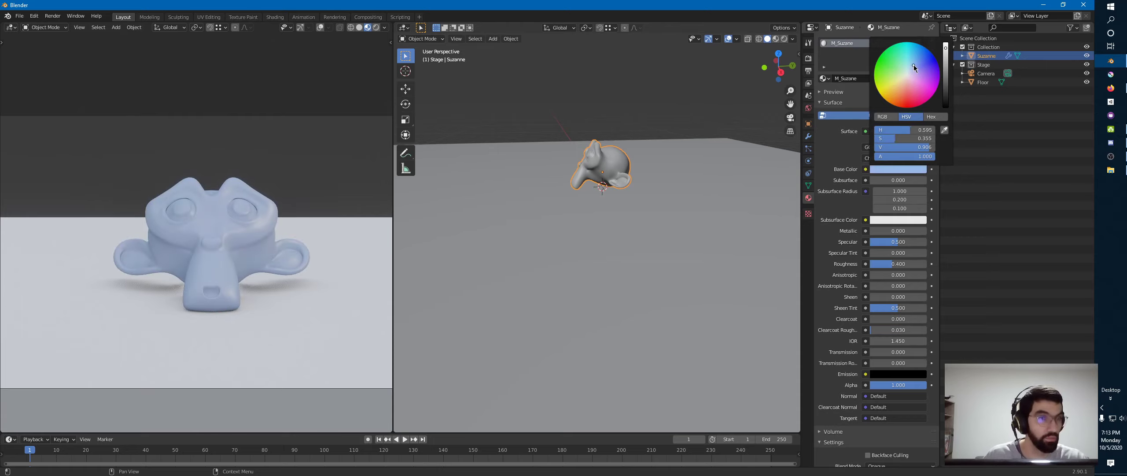
left_click(921, 59)
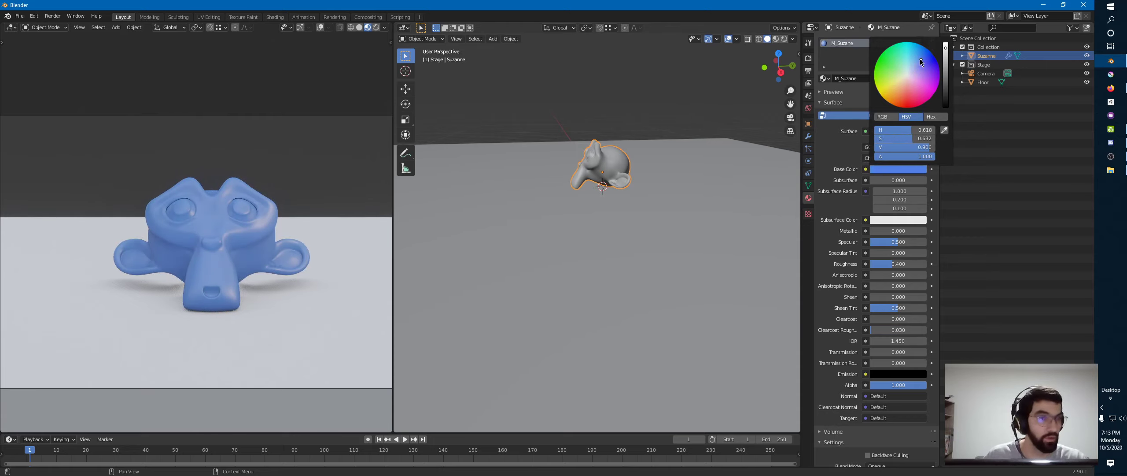
left_click(918, 56)
left_click_drag(946, 50, 947, 63)
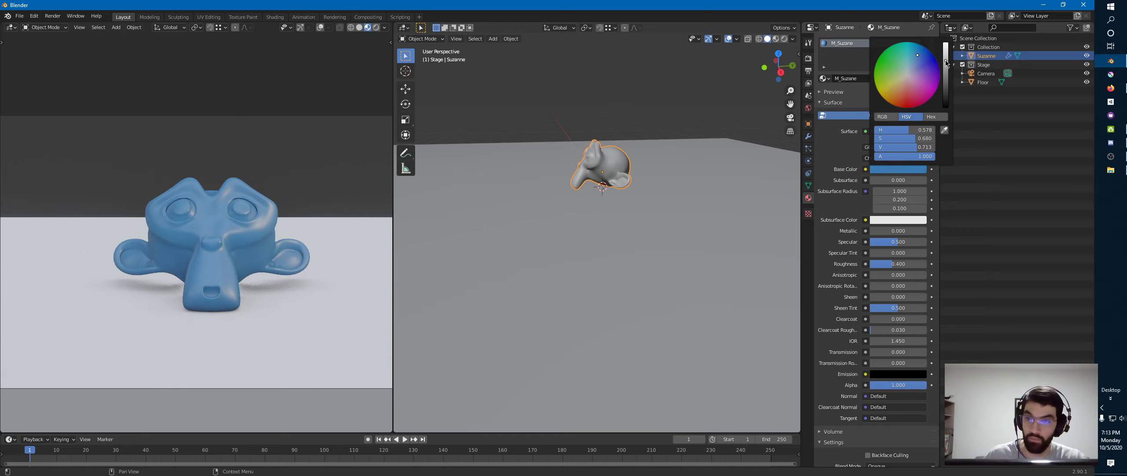
left_click(914, 60)
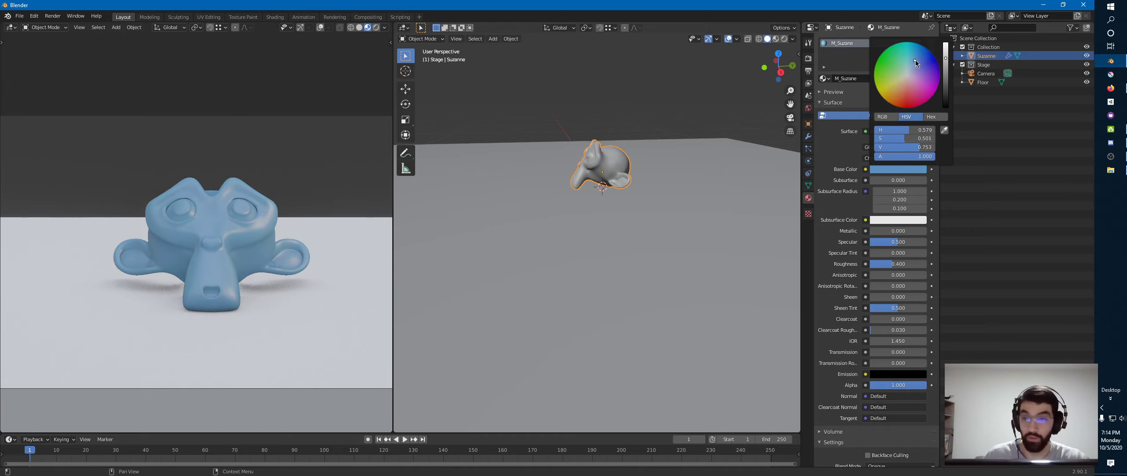
left_click(917, 60)
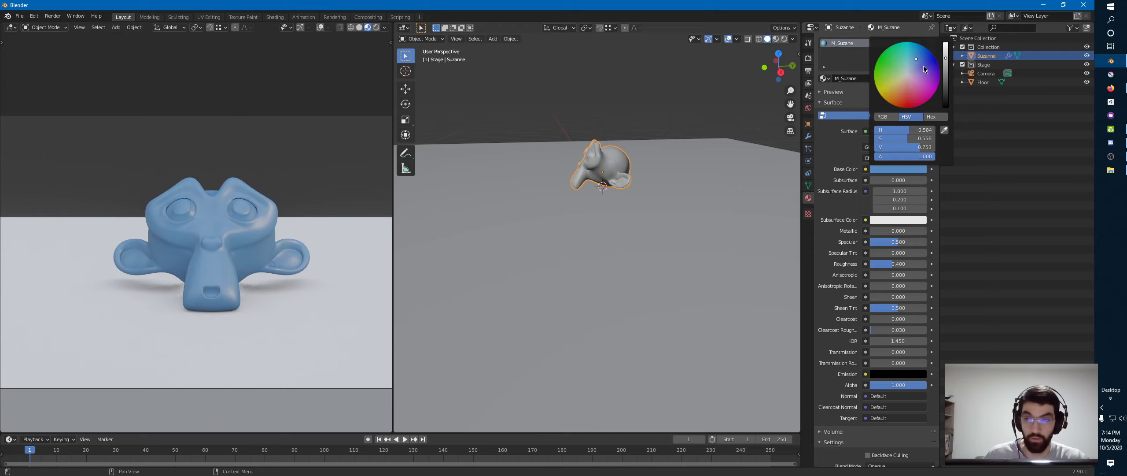
left_click(947, 65)
left_click(946, 65)
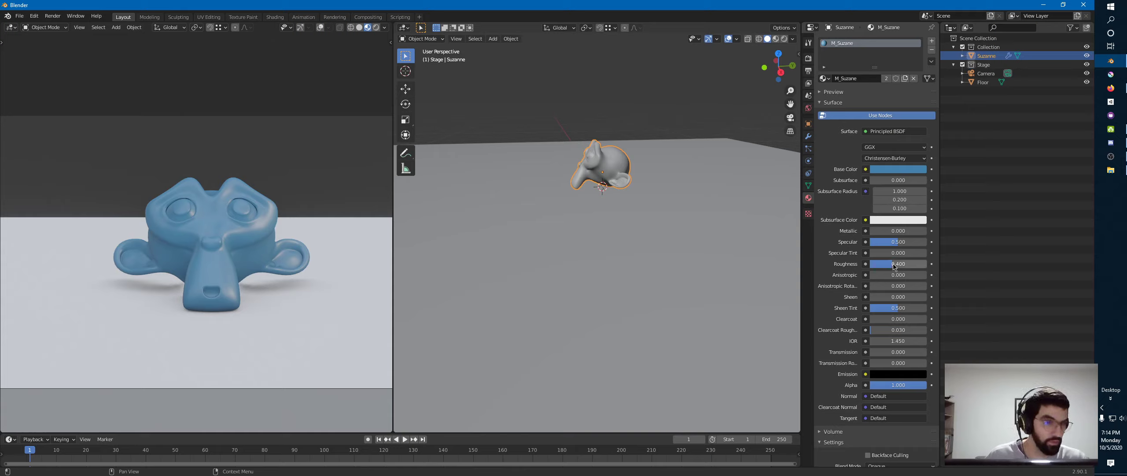
Set the M_Suzane material's roughness to 0.6
mouse_move(895, 266)
left_mouse_down()
mouse_move(921, 264)
mouse_move(901, 272)
left_mouse_up()
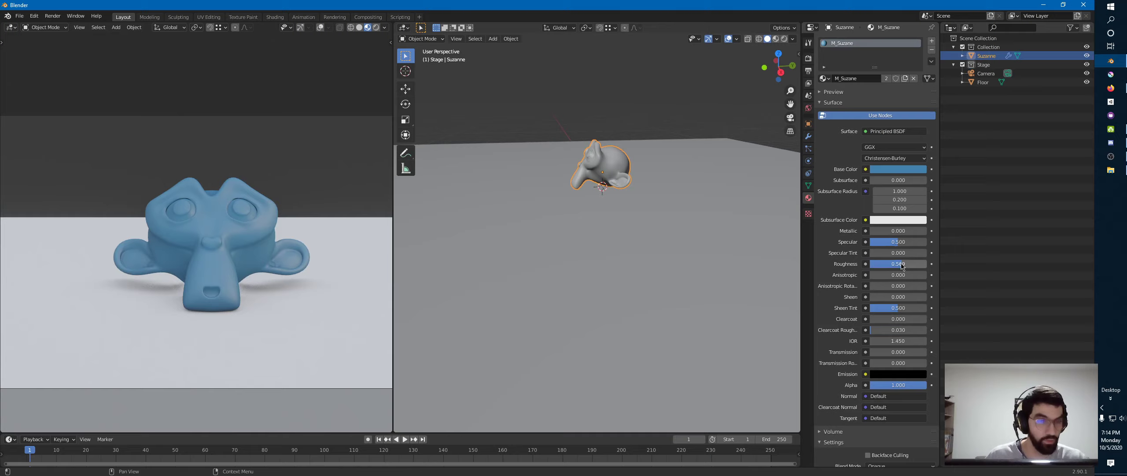
left_click(902, 267)
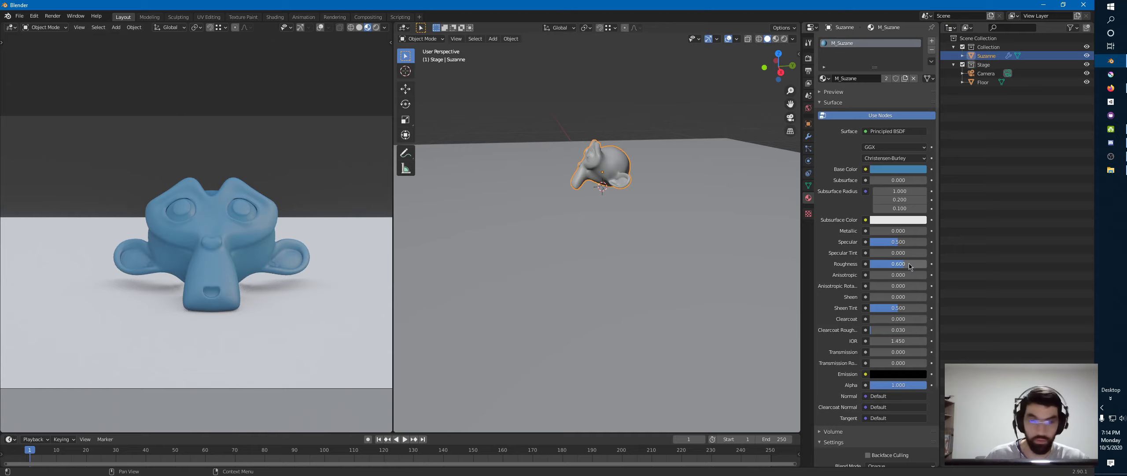
type("0.6")
key("Return")
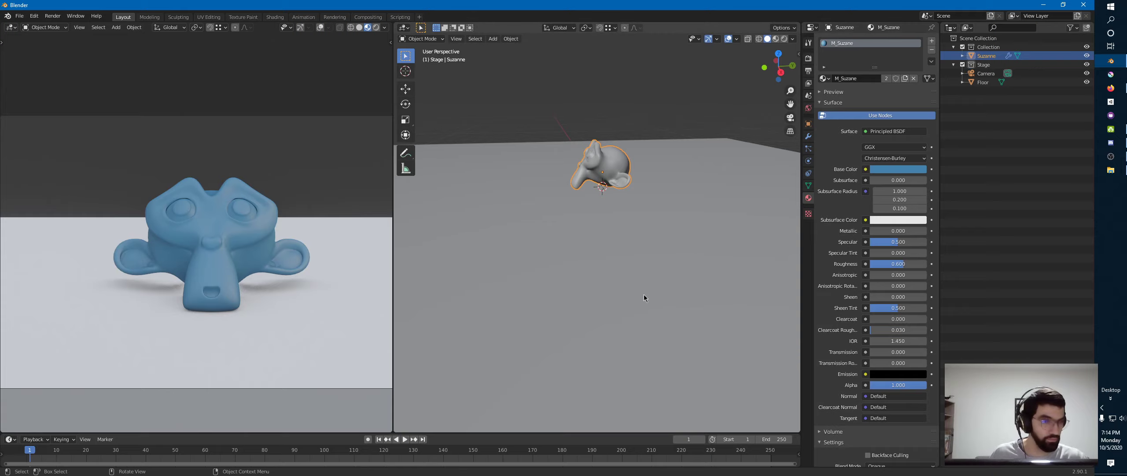
Select the floor plane and rename its material M_Floor
left_click(521, 241)
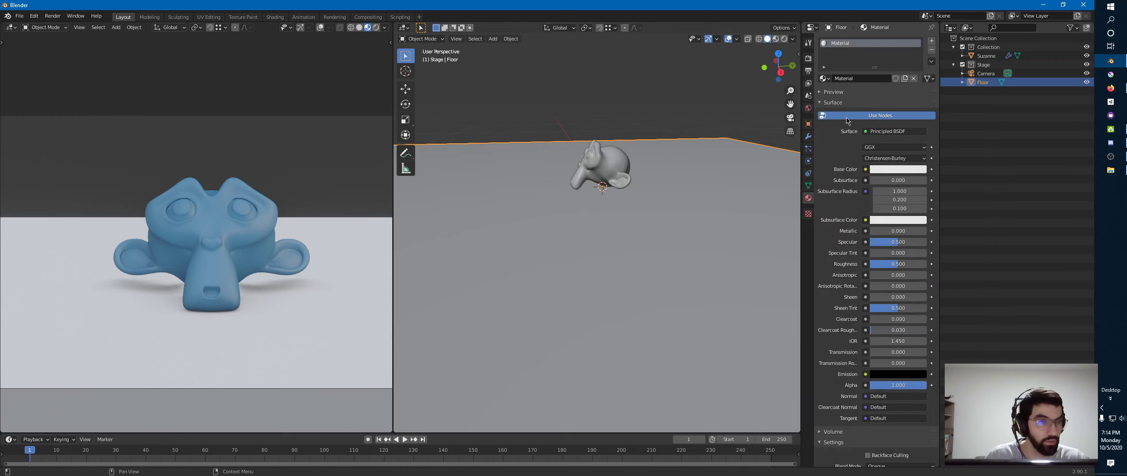
double_click(844, 79)
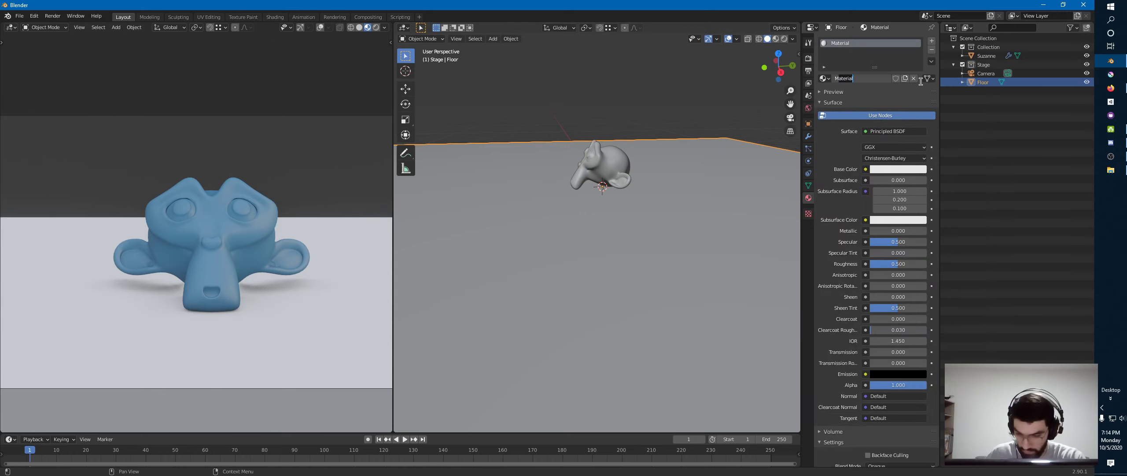
type("M_Floor")
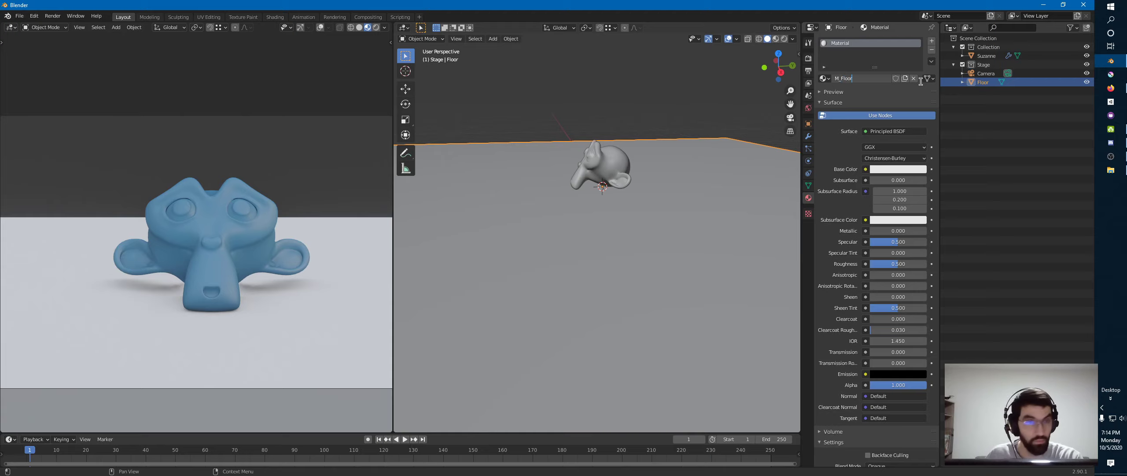
key("Return")
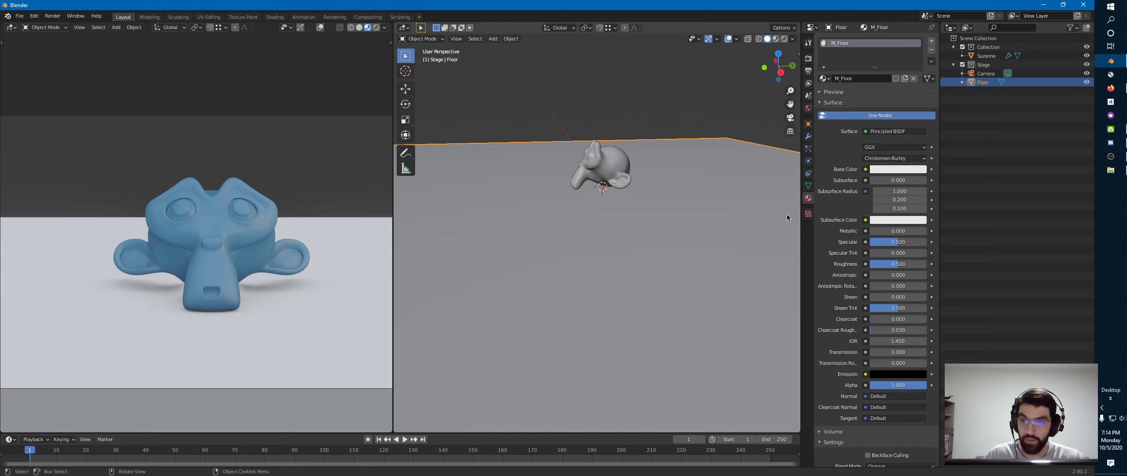
Change the M_Floor base color to a near-black gray, trying an HSV value of 0.15
left_click(913, 169)
left_click(946, 103)
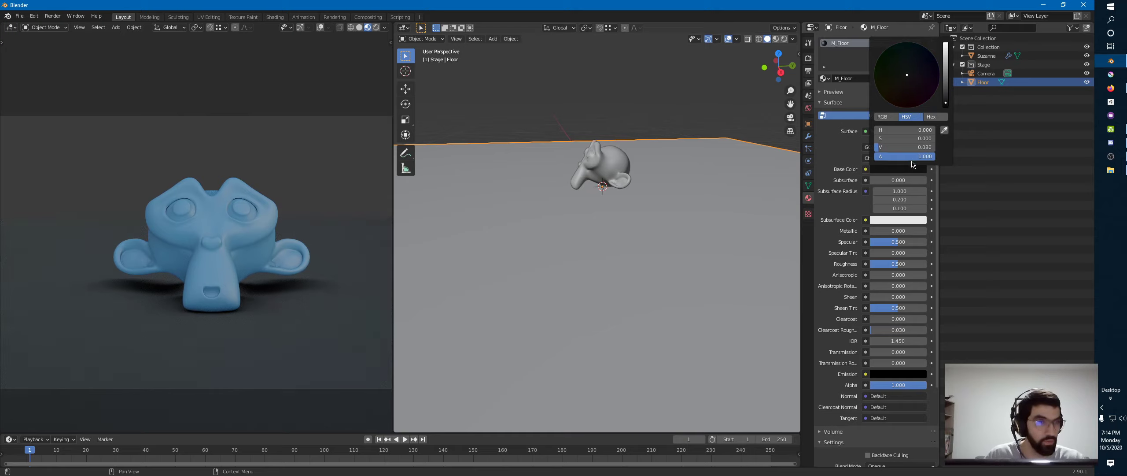
left_click(946, 101)
left_click(926, 148)
type("0.15")
key("Return")
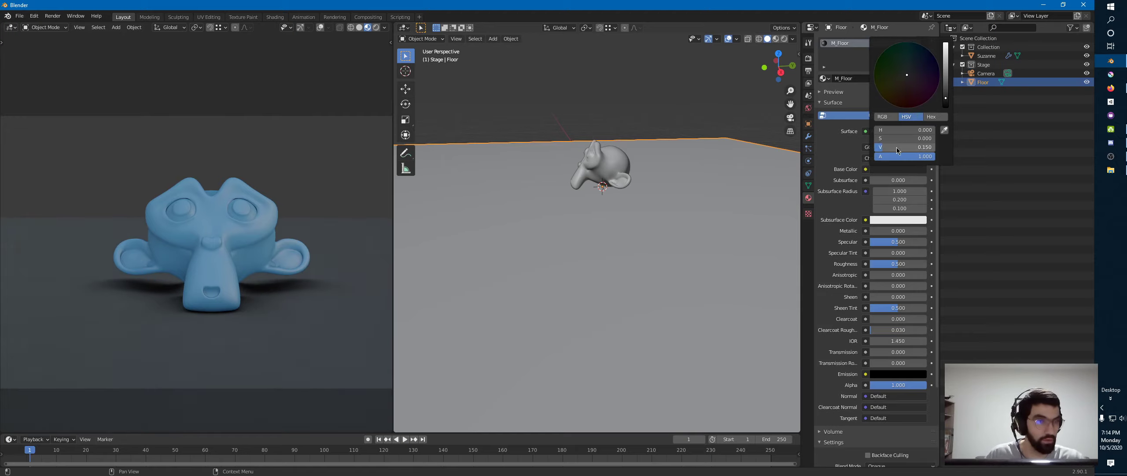
key("BackSpace")
key("Return")
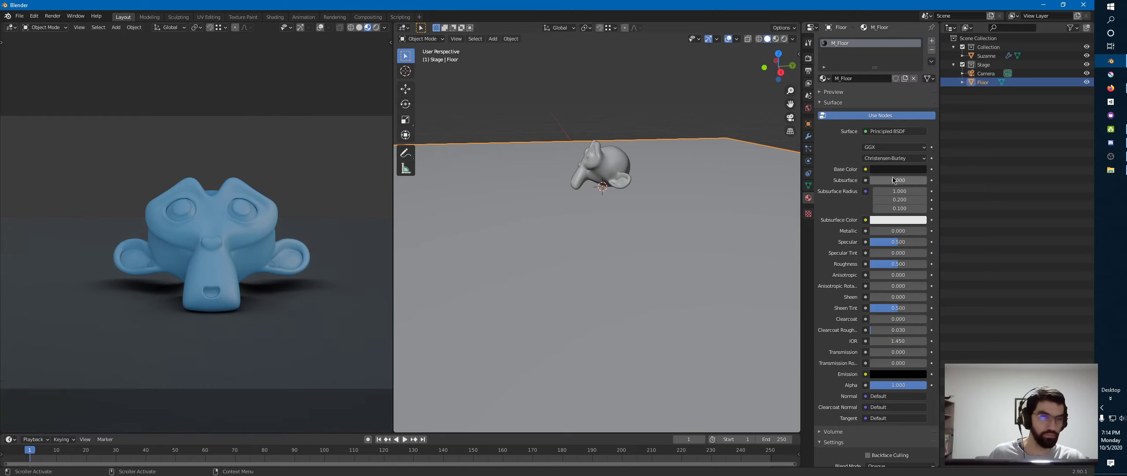
Make the floor glossier by setting the M_Floor material's roughness to 0.25
left_click_drag(899, 266, 879, 266)
left_click(882, 267)
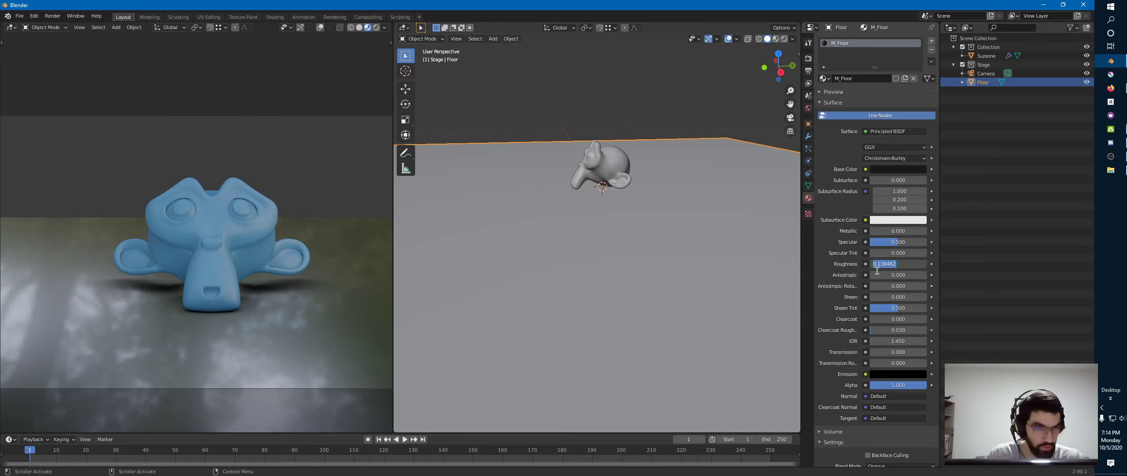
type("0.25")
key("Return")
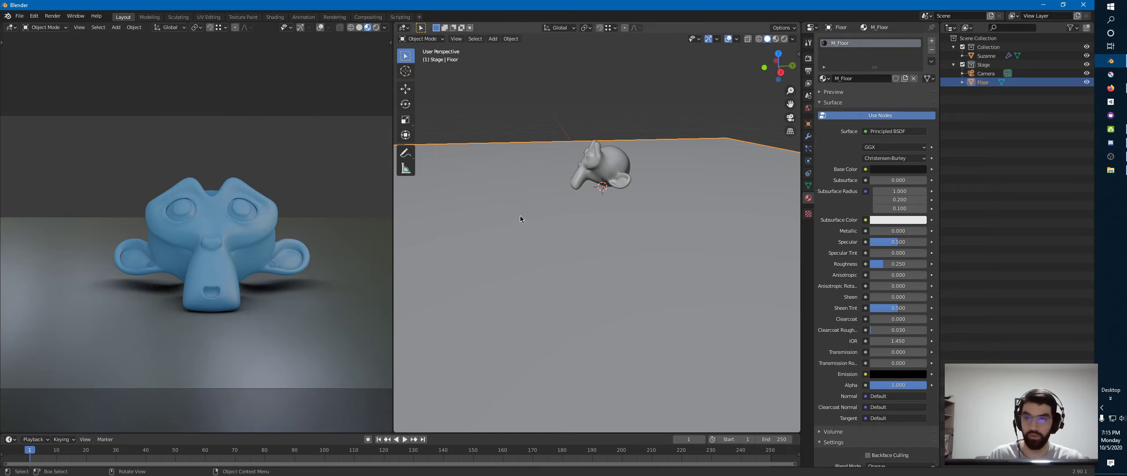
Enable Scene Lights in the camera viewport's material preview, leaving Scene World off
middle_click_drag(296, 207, 260, 238, "ctrl")
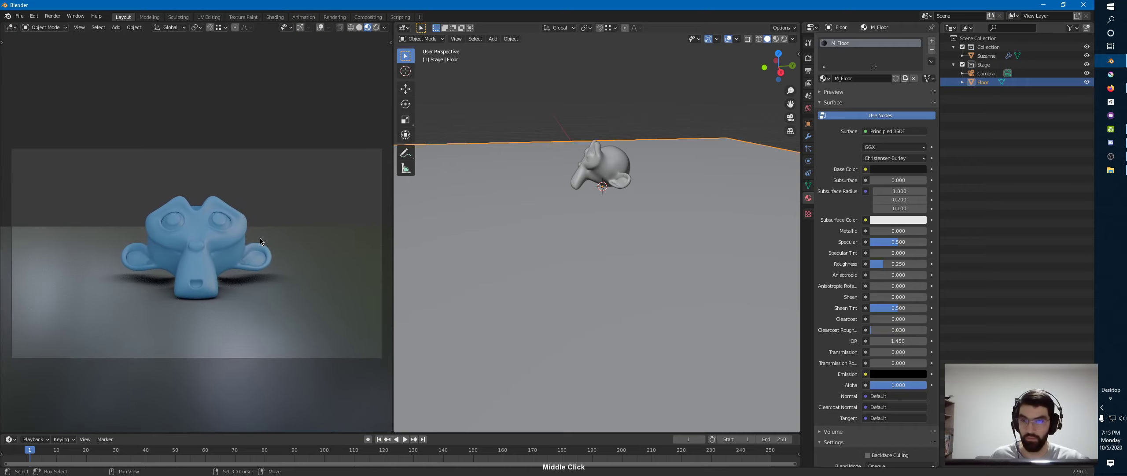
middle_click_drag(640, 180, 608, 176)
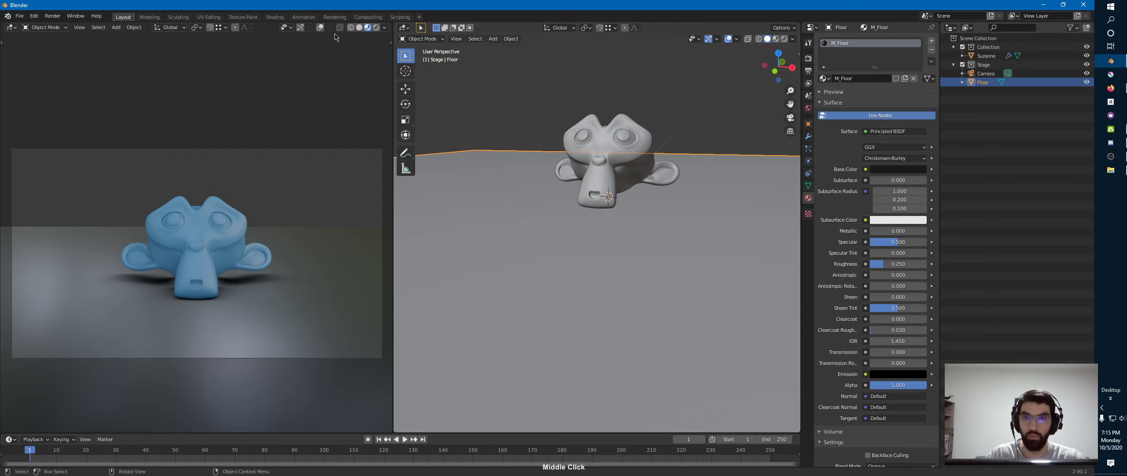
left_click(385, 28)
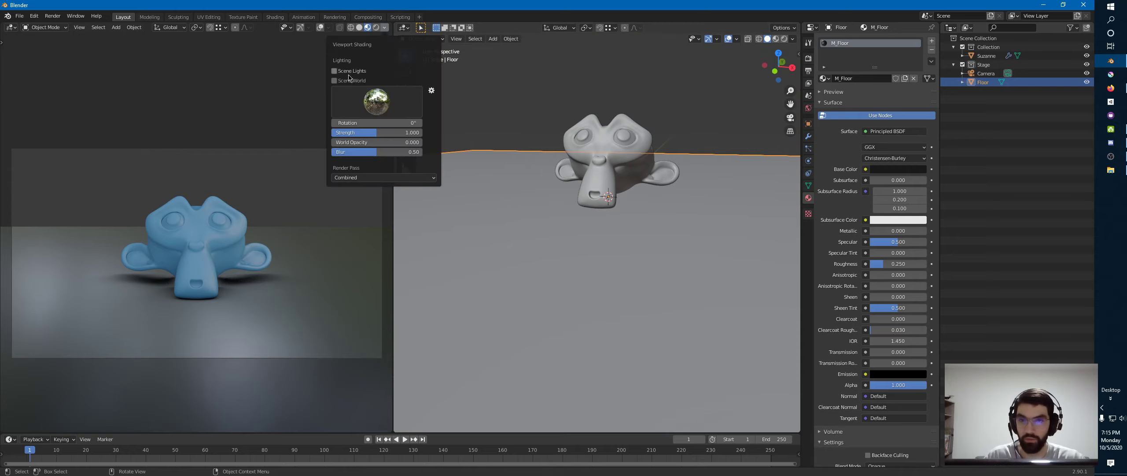
left_click(337, 81)
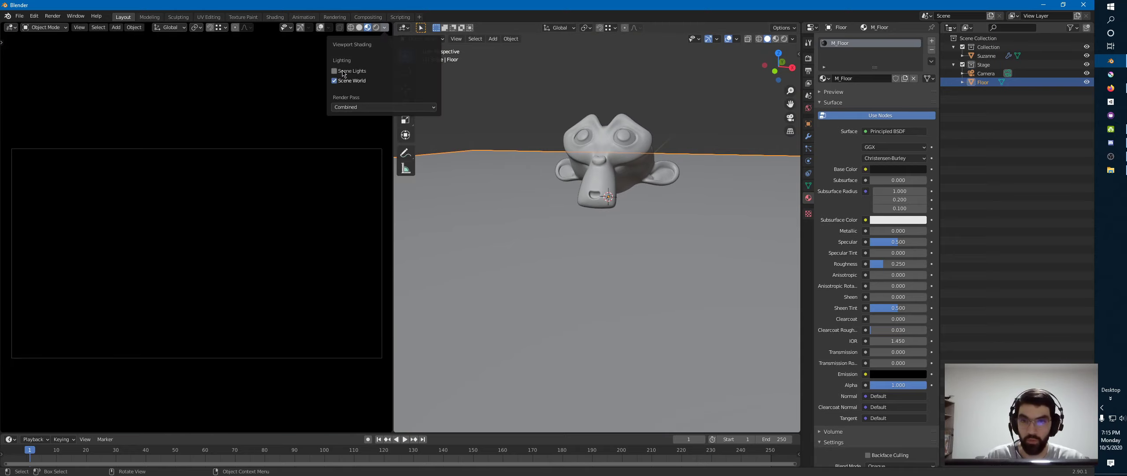
left_click(336, 81)
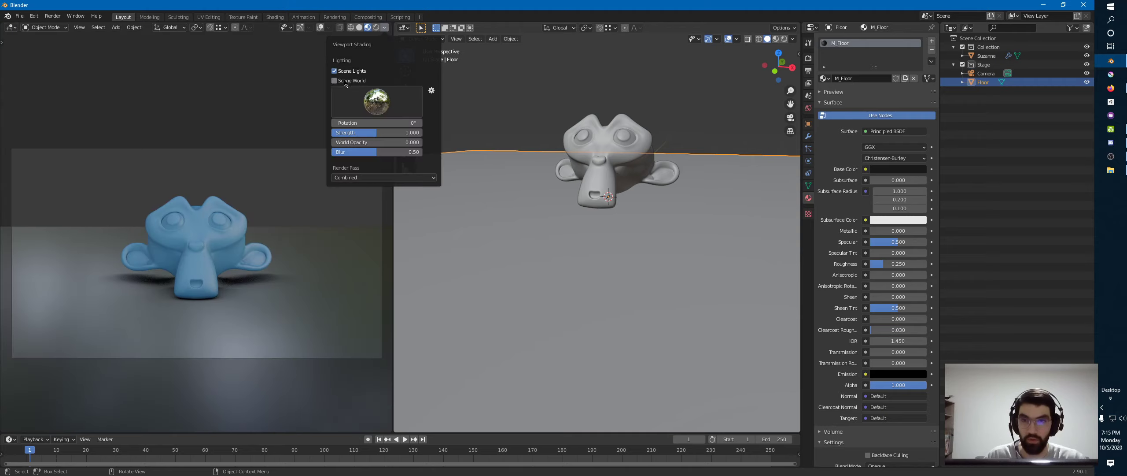
Switch the material preview's environment lighting to the dark studio HDRI
left_click(377, 102)
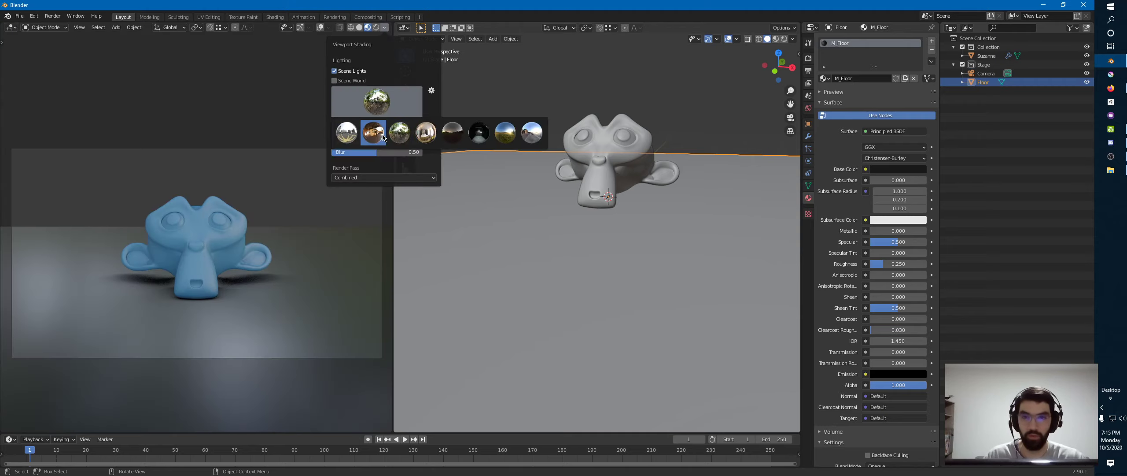
left_click(477, 133)
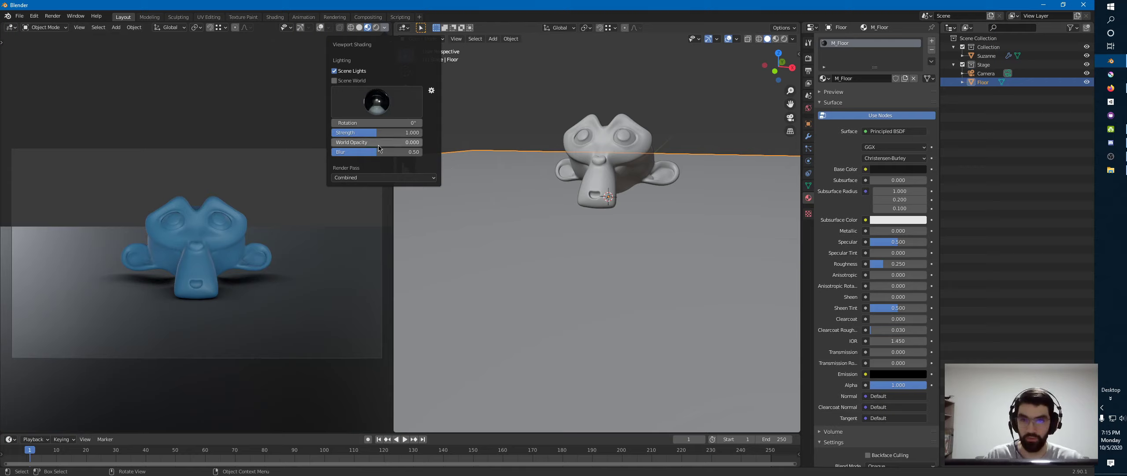
left_click(376, 102)
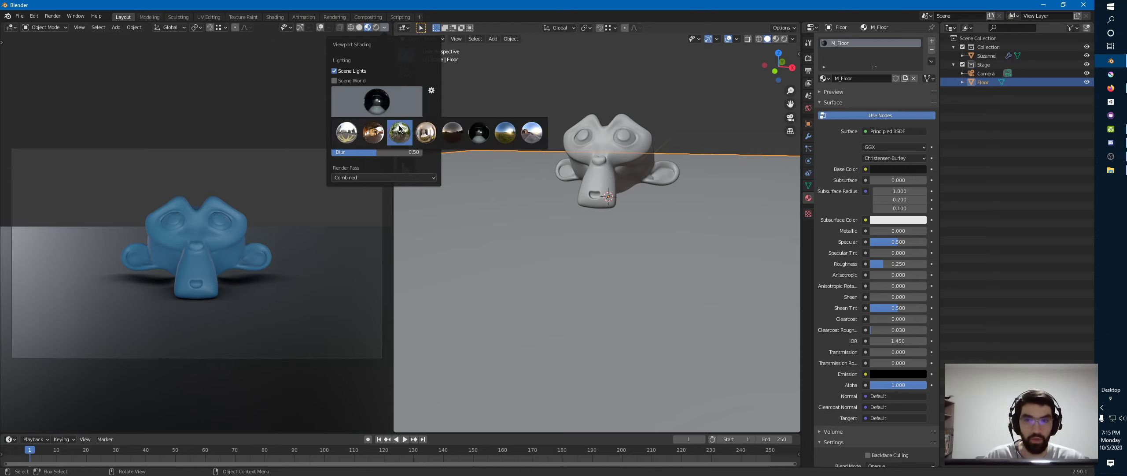
left_click(360, 114)
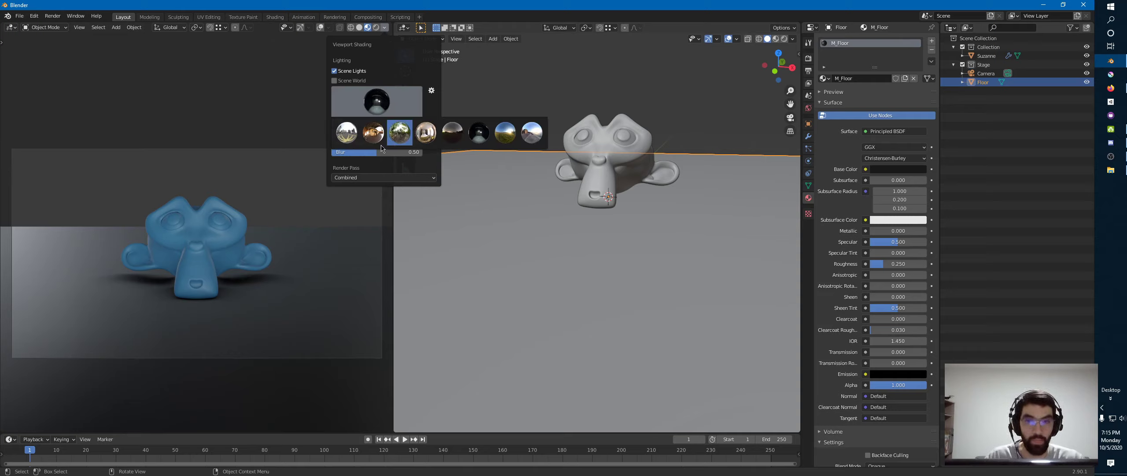
left_click(382, 105)
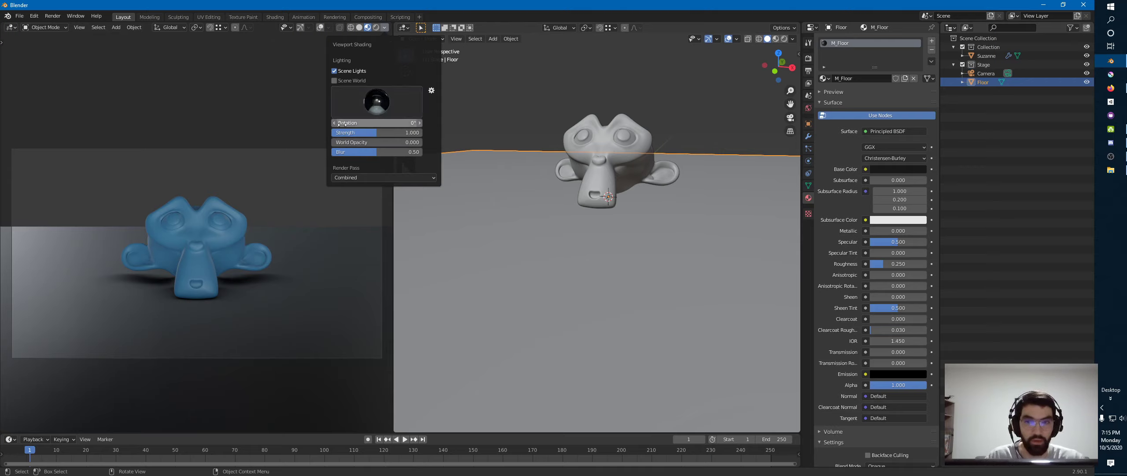
Rotate the studio HDRI to try different light directions, finishing at a small negative angle
mouse_move(343, 123)
left_mouse_down()
mouse_move(549, 126)
mouse_move(467, 126)
mouse_move(498, 126)
left_mouse_up()
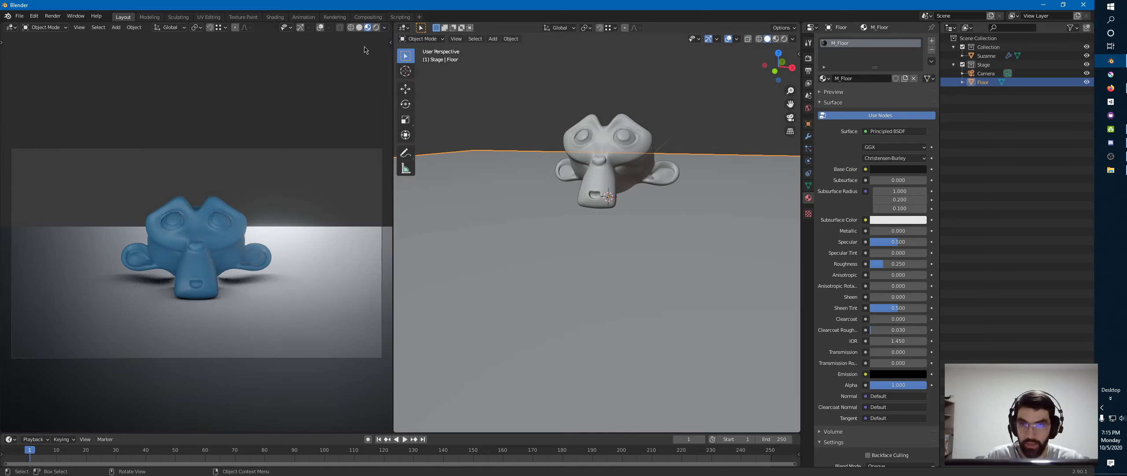
left_click(386, 28)
mouse_move(360, 123)
left_mouse_down()
mouse_move(374, 124)
mouse_move(62, 170)
mouse_move(281, 151)
mouse_move(138, 156)
mouse_move(170, 149)
left_mouse_up()
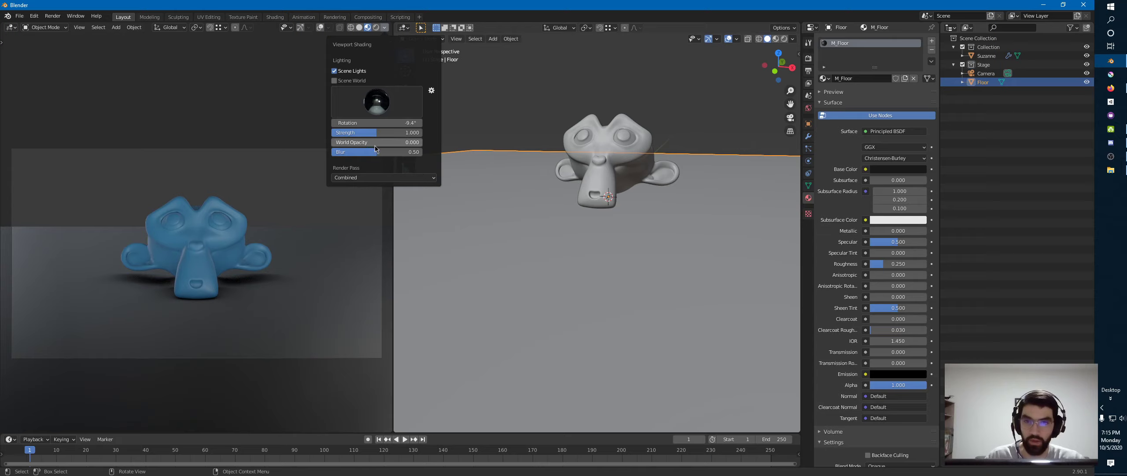
Try an HDRI strength of 5 and set the strength back to 1
mouse_move(374, 135)
left_mouse_down()
mouse_move(359, 135)
mouse_move(454, 140)
mouse_move(400, 135)
mouse_move(412, 131)
left_mouse_up()
left_click(412, 131)
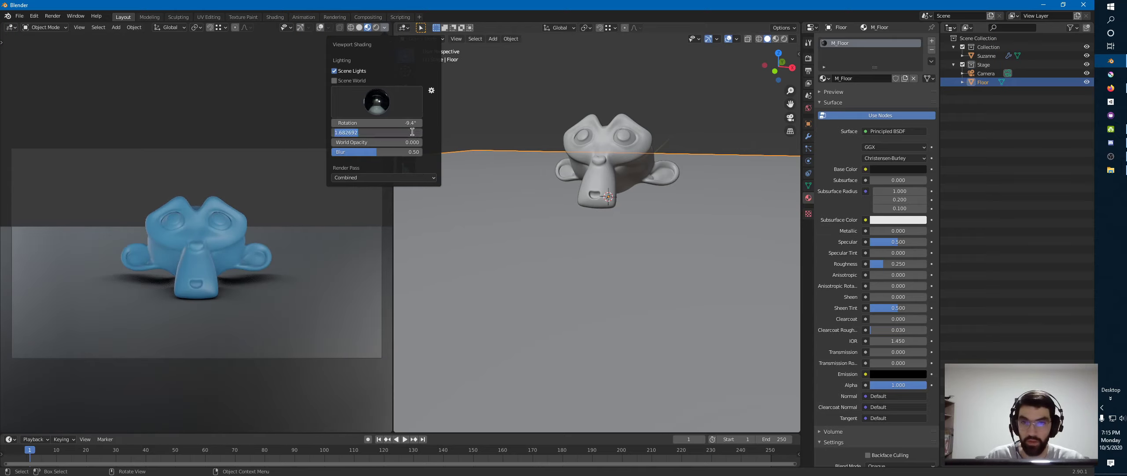
type("5")
key("Return")
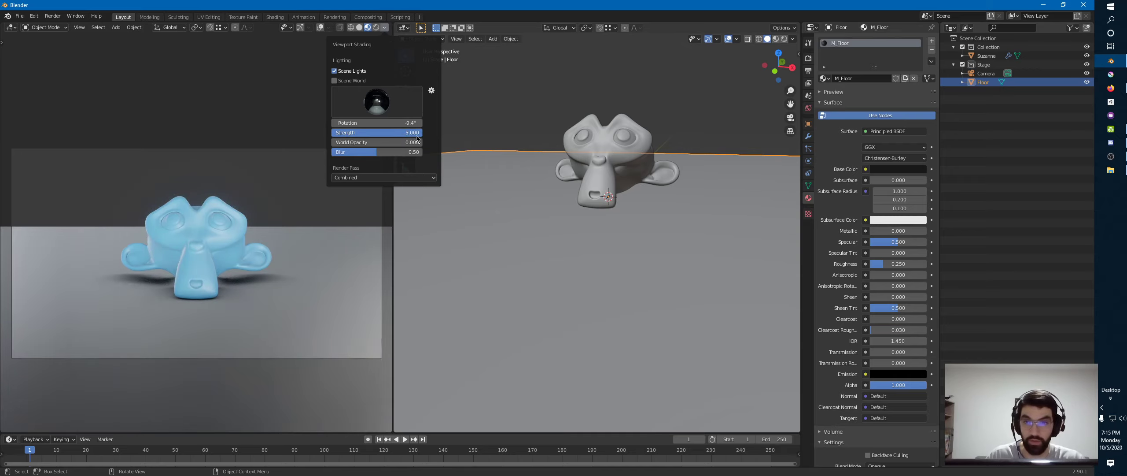
left_click(412, 134)
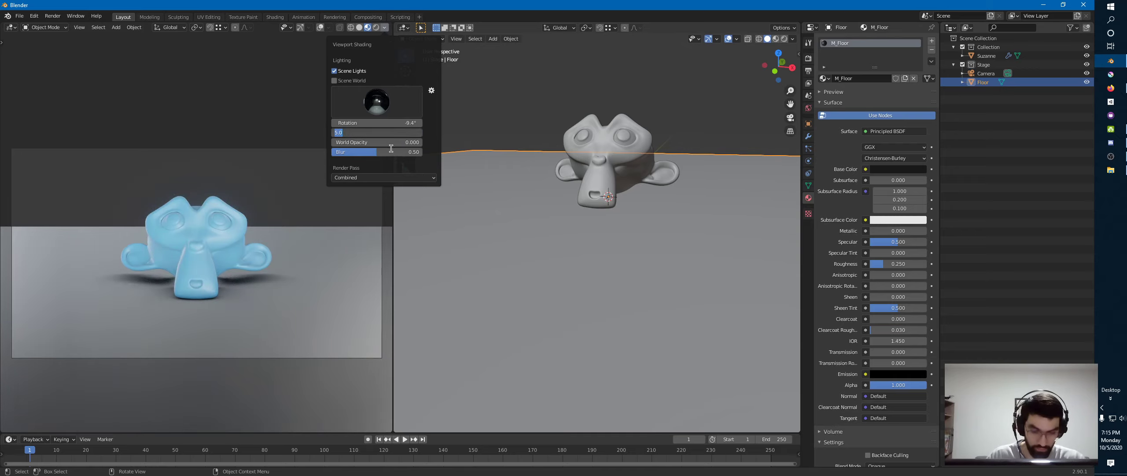
key("Return")
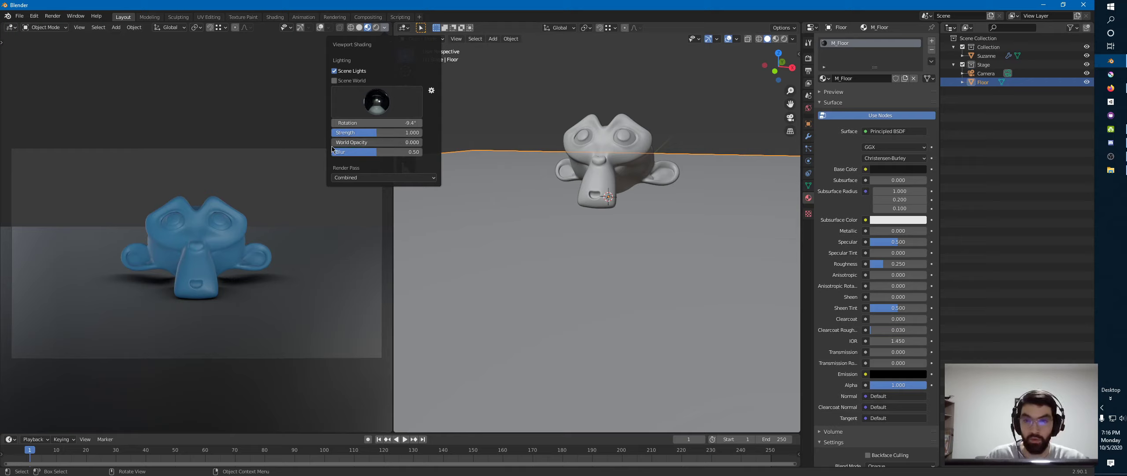
Try showing the HDRI as background with World Opacity 1 and set the opacity back to 0
left_click_drag(338, 142, 424, 142)
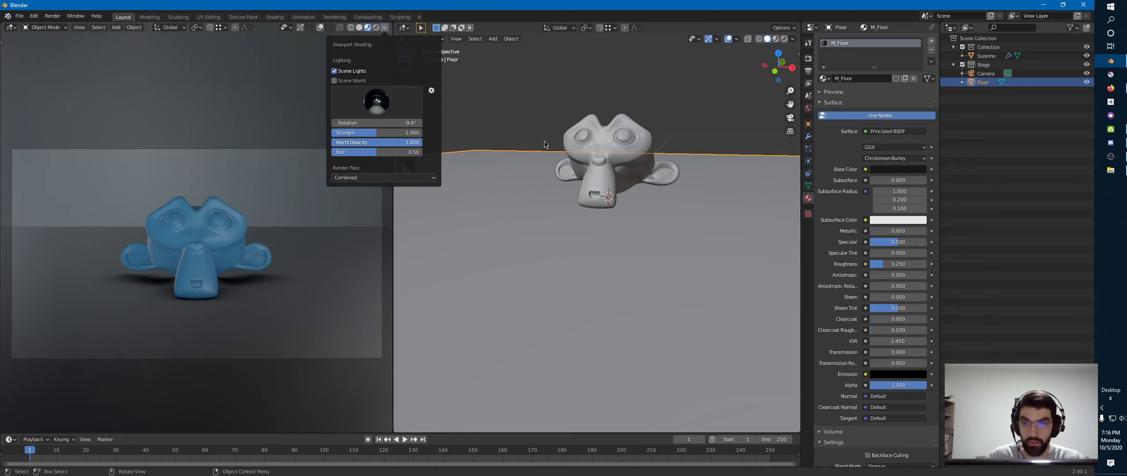
middle_click(351, 182)
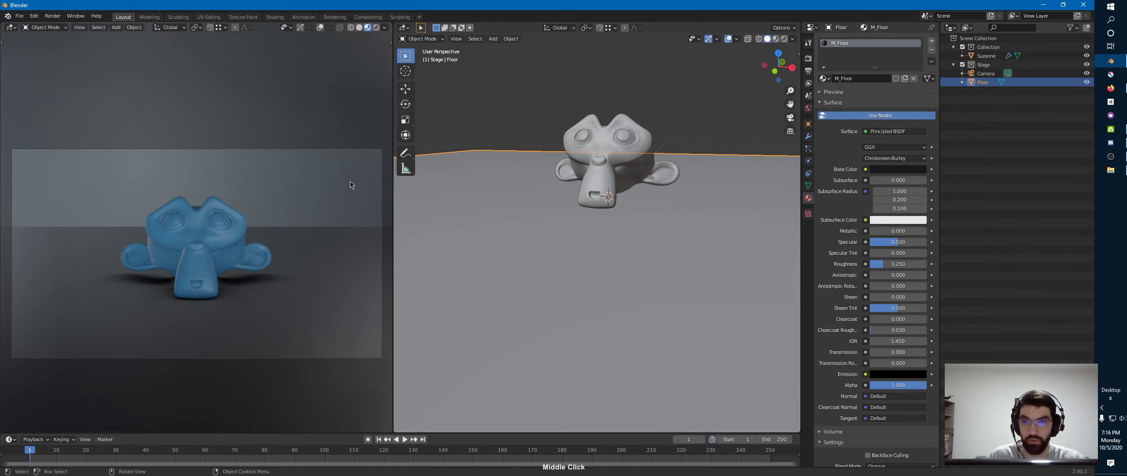
mouse_move(293, 212)
middle_mouse_down()
mouse_move(377, 239)
mouse_move(295, 242)
mouse_move(255, 188)
mouse_move(226, 244)
mouse_move(303, 211)
mouse_move(415, 209)
mouse_move(418, 233)
mouse_move(252, 216)
mouse_move(384, 72)
middle_mouse_up()
key("KP_0")
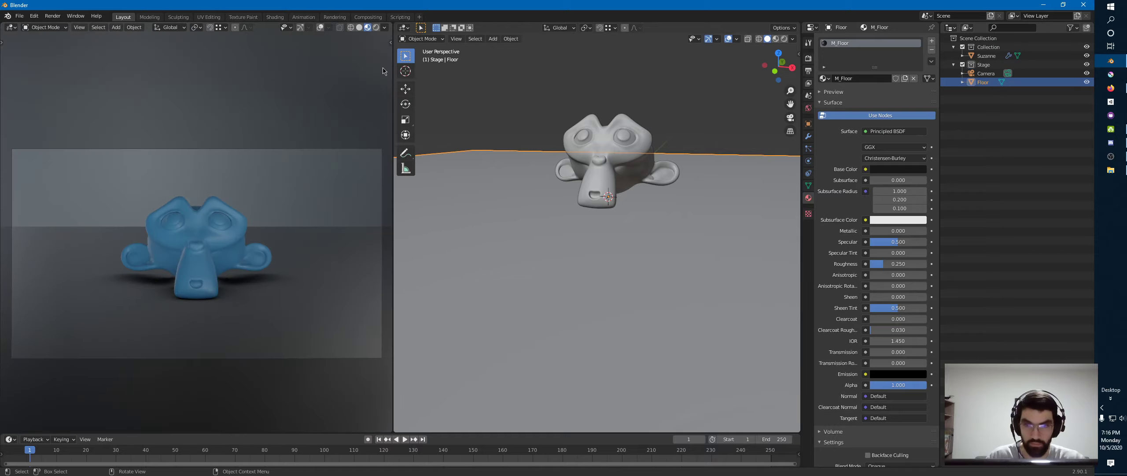
left_click(385, 28)
left_click_drag(418, 142, 303, 152)
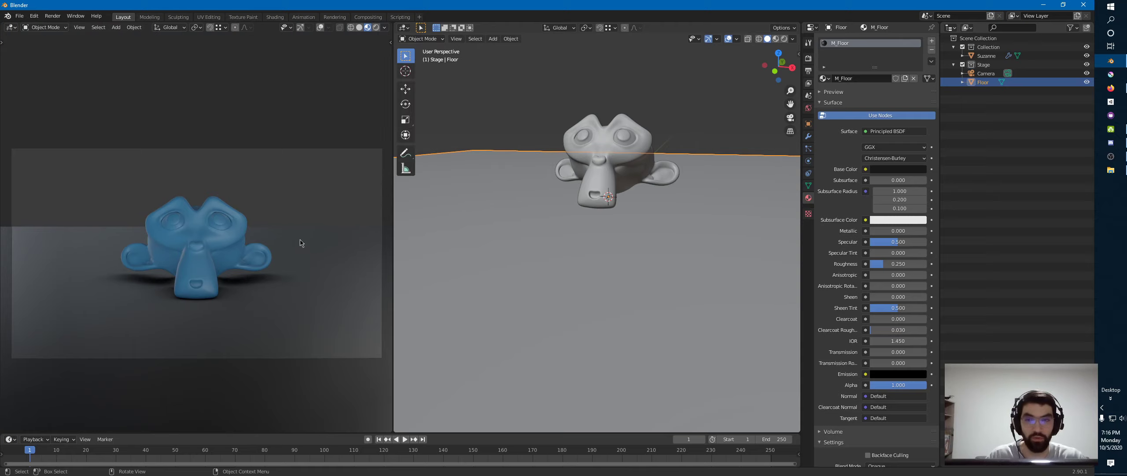
Compare HDRI background blur of 0 and 0.5 at World Opacity 1, and hide the background again with opacity 0
left_click(385, 28)
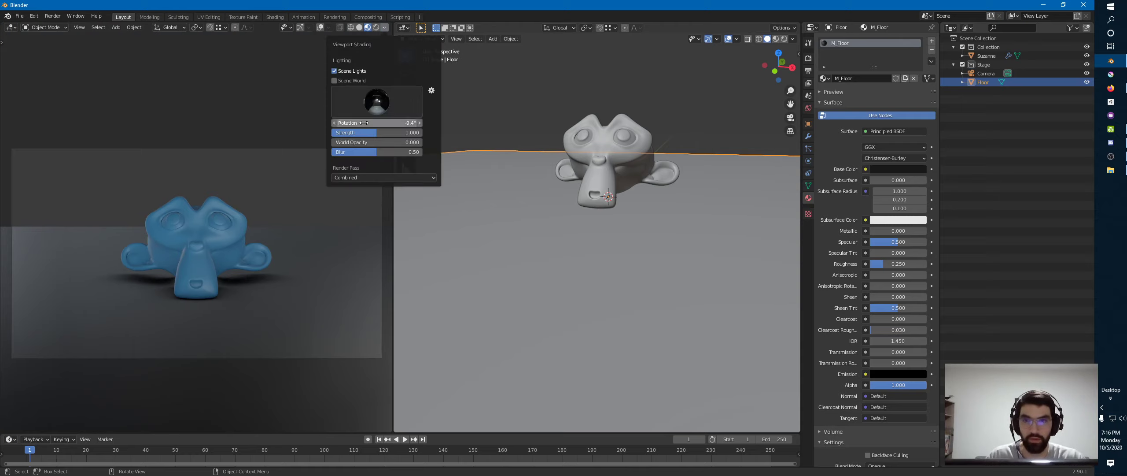
left_click_drag(375, 142, 591, 147)
mouse_move(397, 153)
left_mouse_down()
mouse_move(469, 154)
mouse_move(315, 161)
mouse_move(379, 161)
left_mouse_up()
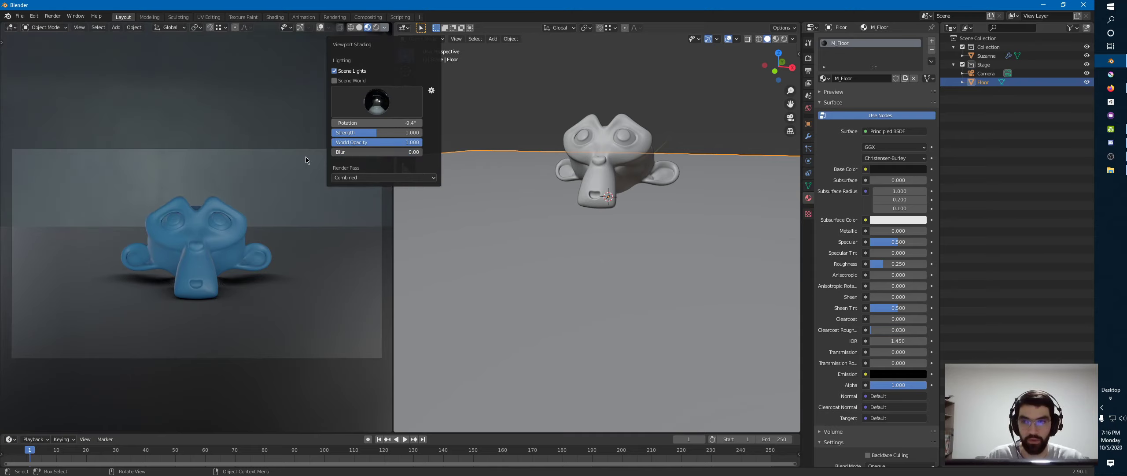
left_click(400, 153)
type("0")
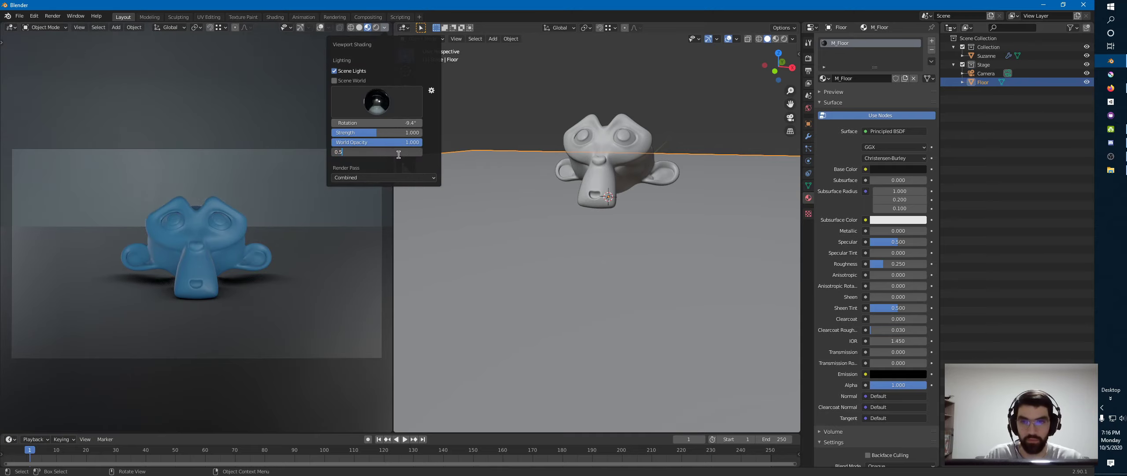
type(".5")
key("Return")
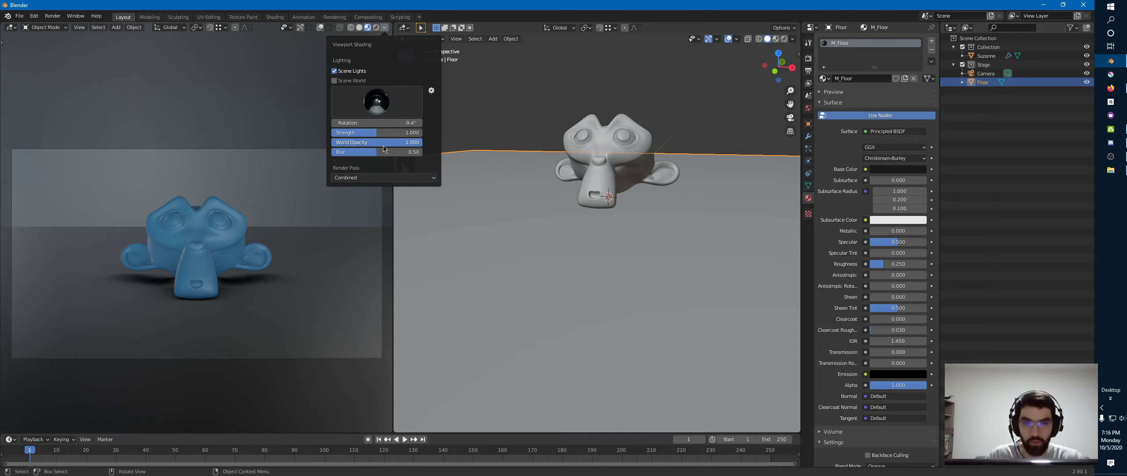
left_click_drag(409, 140, 293, 140)
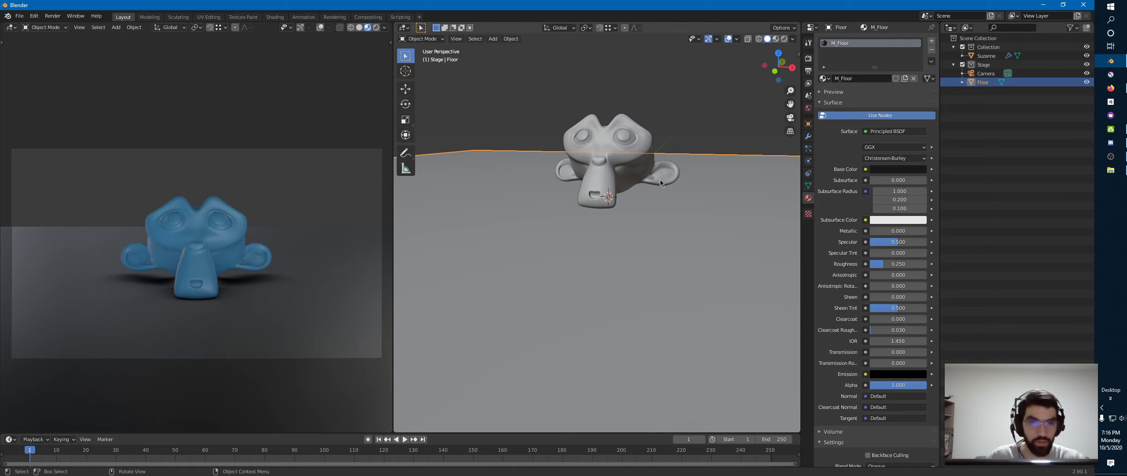
Extrude the floor plane's edge behind the monkey head 25 m straight up along Z to form a back wall
middle_click_drag(660, 179, 581, 216)
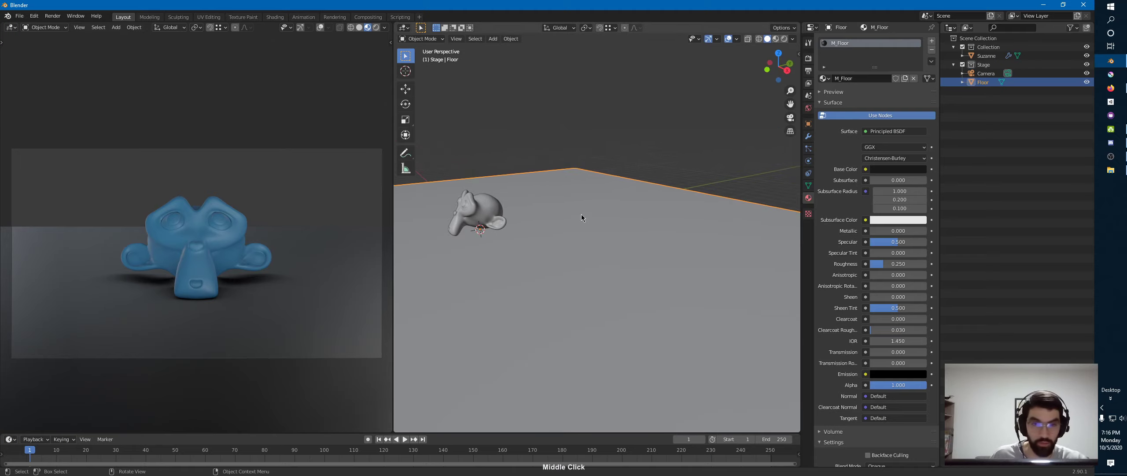
key("Tab")
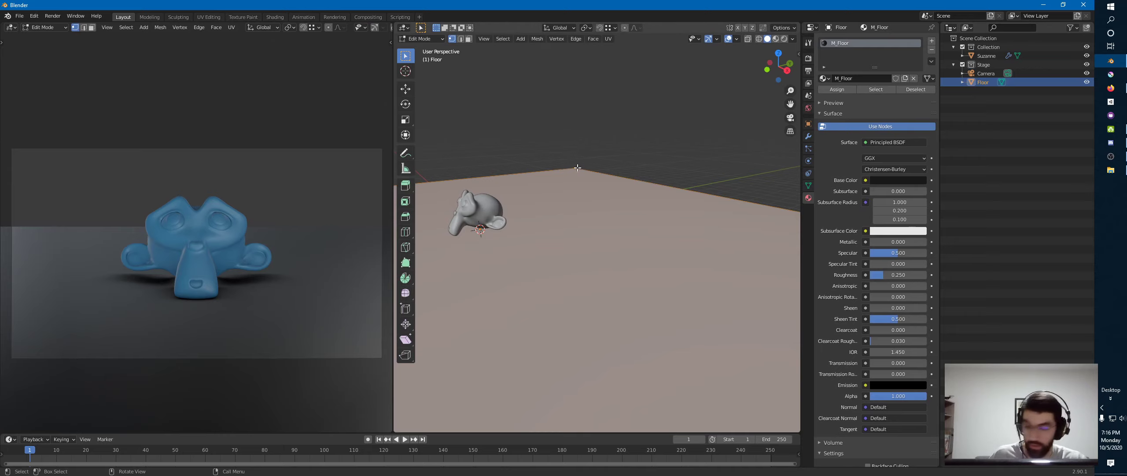
key("2")
left_click(640, 177)
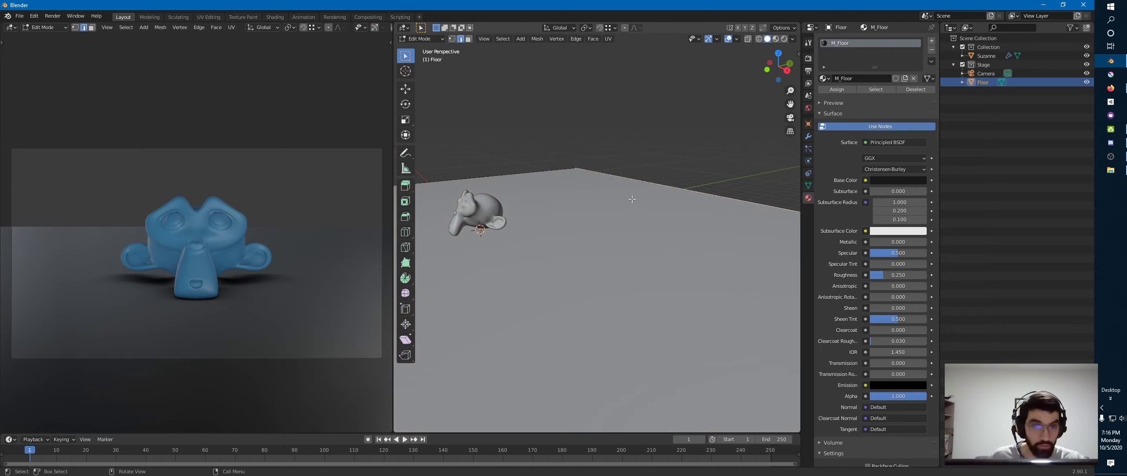
middle_click_drag(632, 199, 568, 256)
middle_click_drag(521, 219, 611, 205)
key("e")
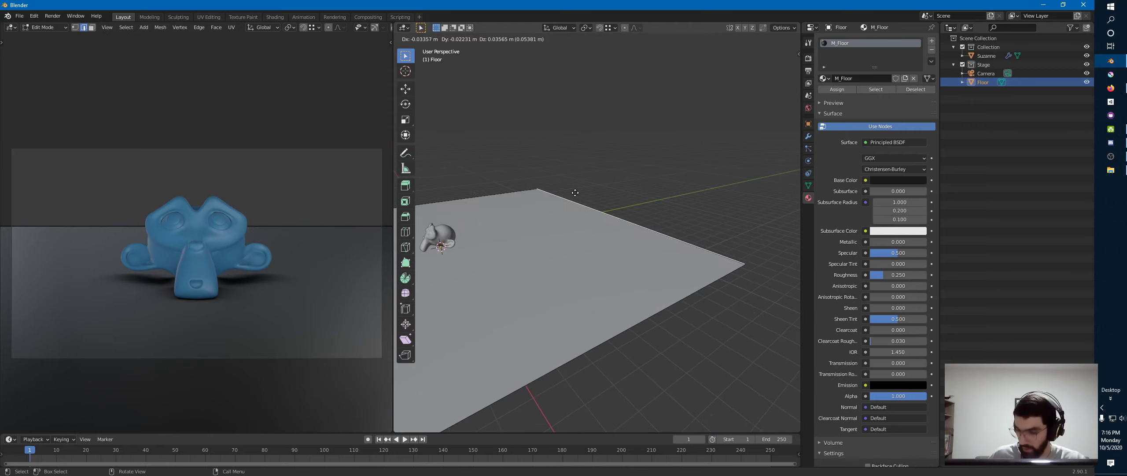
key("z")
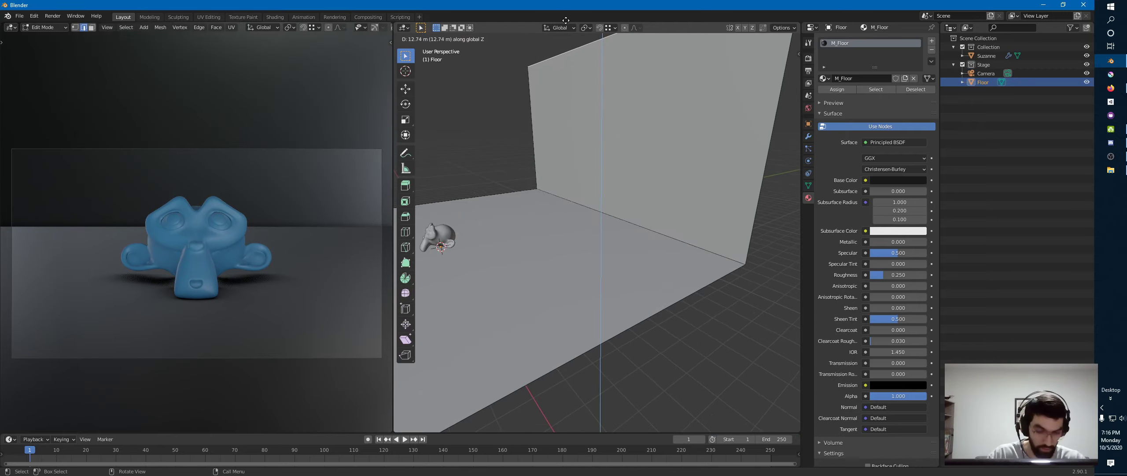
type("25")
key("Return")
Bevel the corner edge between the floor and the back wall with a width of about 7.4 m
middle_click_drag(650, 165, 652, 220)
scroll(606, 143, "down", 3)
middle_click_drag(652, 220, 649, 276)
left_click(636, 263)
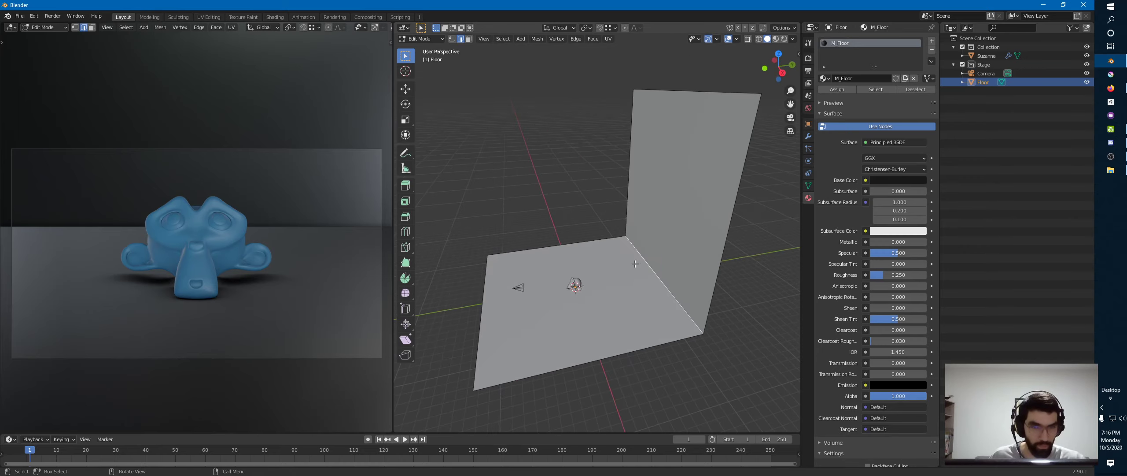
scroll(661, 289, "up", 3)
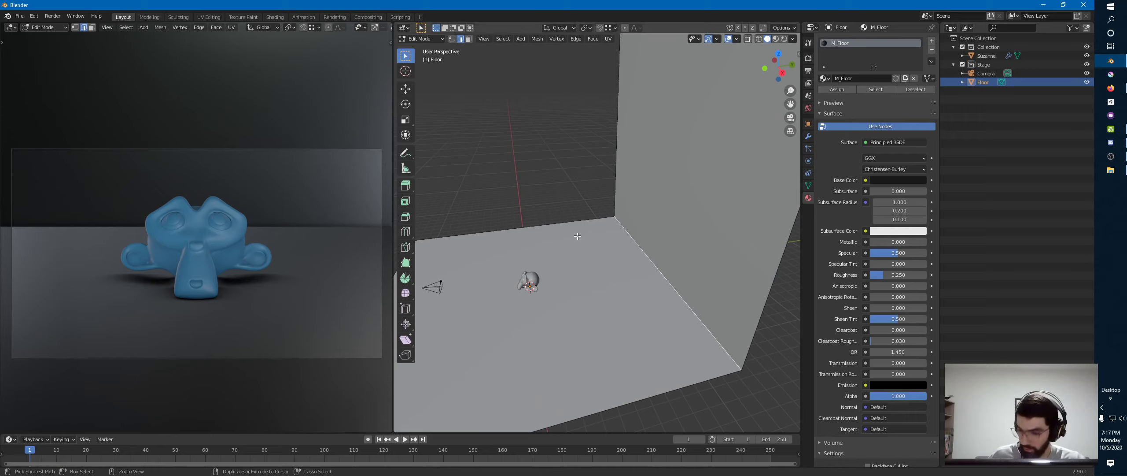
key("ctrl+b")
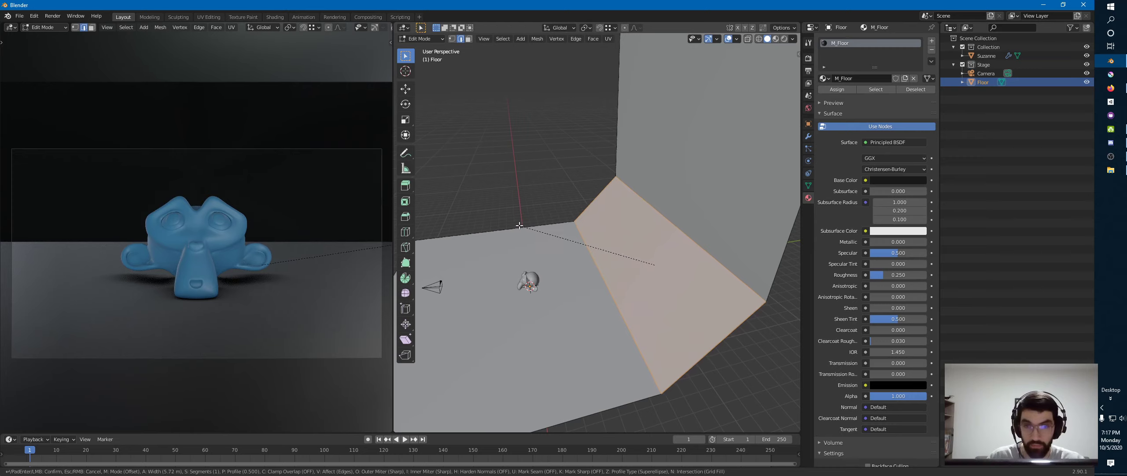
left_click(508, 221)
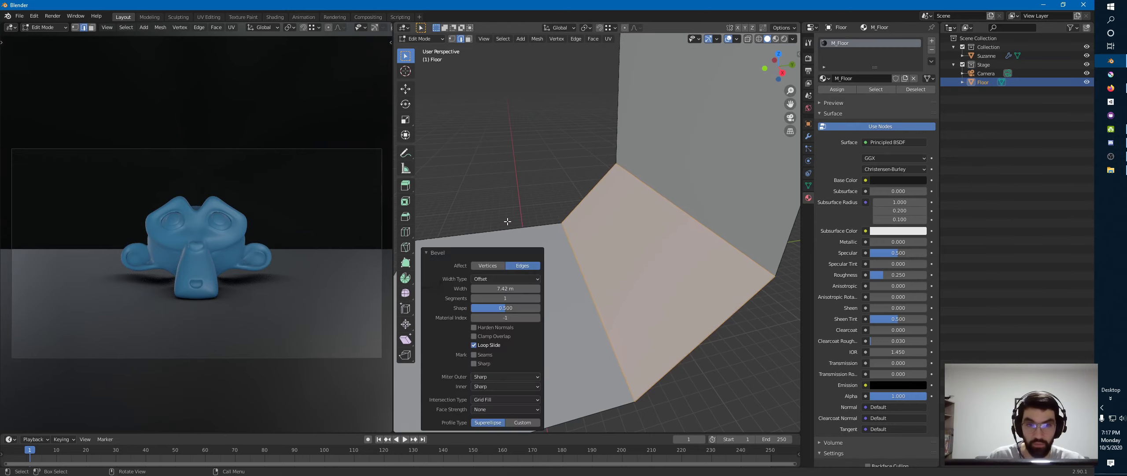
Increase the corner bevel to 7 segments to curve the transition from floor to wall
left_click(537, 299)
left_click(538, 299)
left_click(537, 299)
left_click(537, 299)
left_click(537, 299)
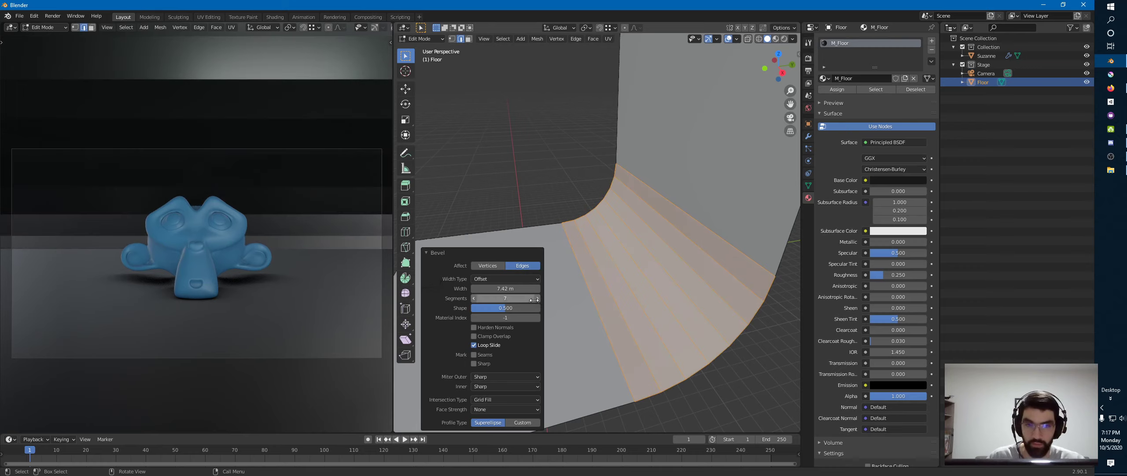
Raise the corner bevel between the floor and back wall to 10 segments
left_click(538, 299)
left_click(538, 299)
left_click(538, 299)
left_click(537, 299)
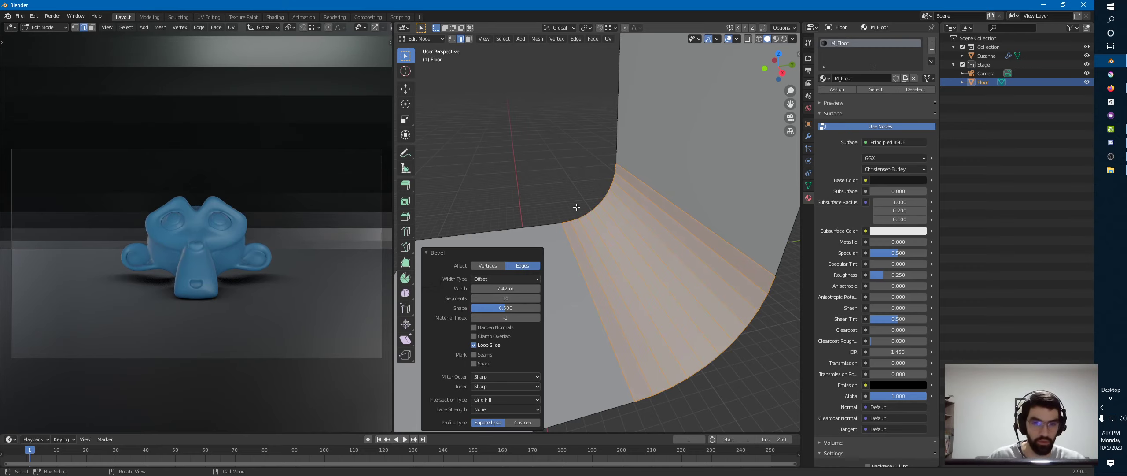
Return the floor to Object Mode and apply Shade Smooth to the whole backdrop
key("ctrl+Tab")
left_click(495, 215)
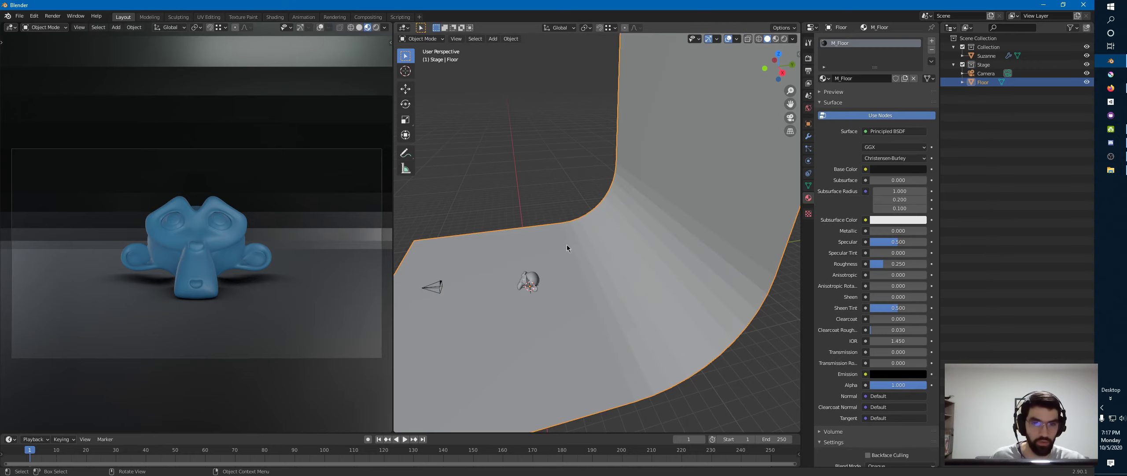
right_click(567, 245)
left_click(554, 246)
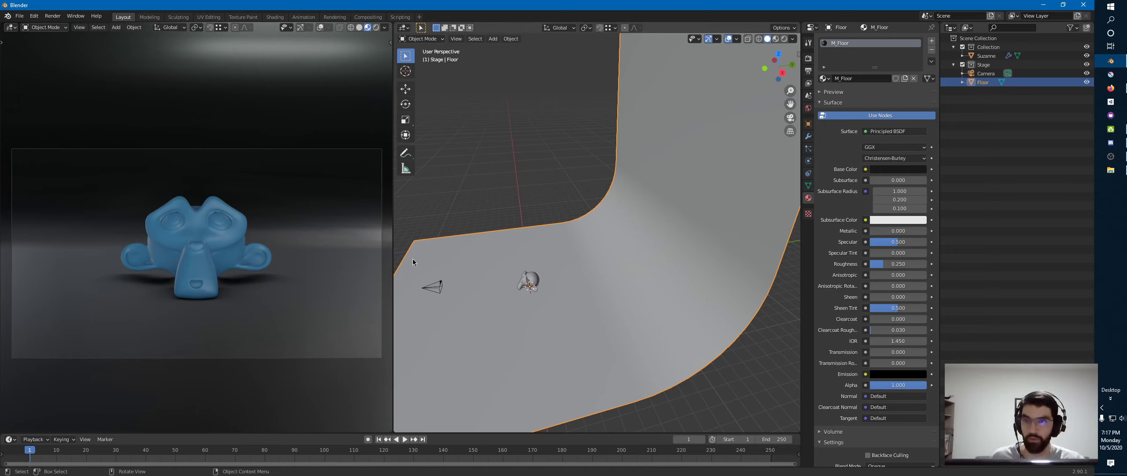
Try Subdivision Surface levels 1 and 2 on the floor backdrop, and remove the modifier
key("ctrl+1")
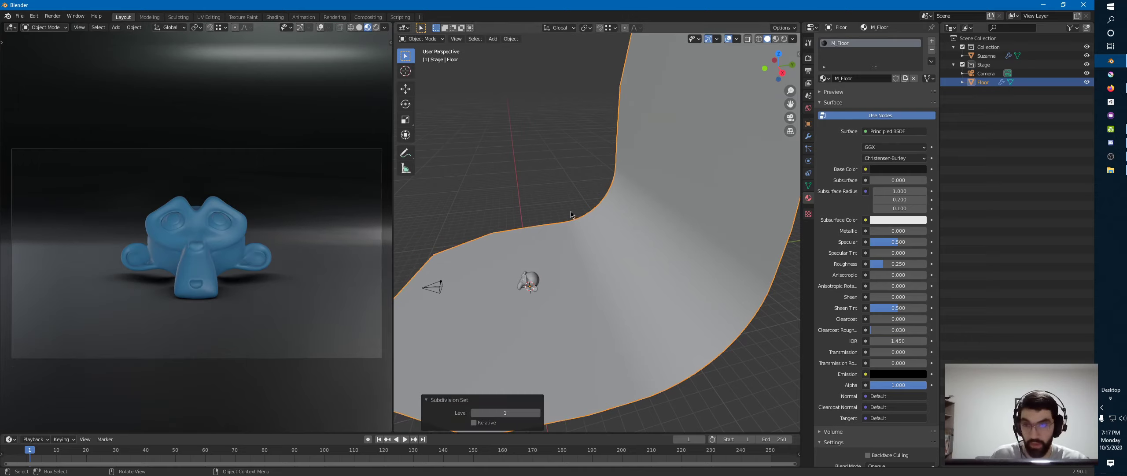
key("ctrl+2")
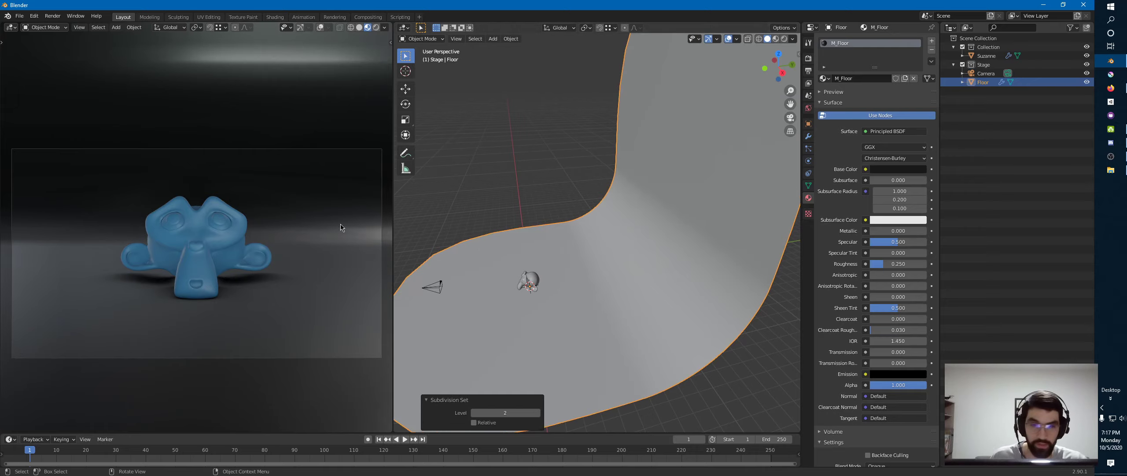
left_click(809, 137)
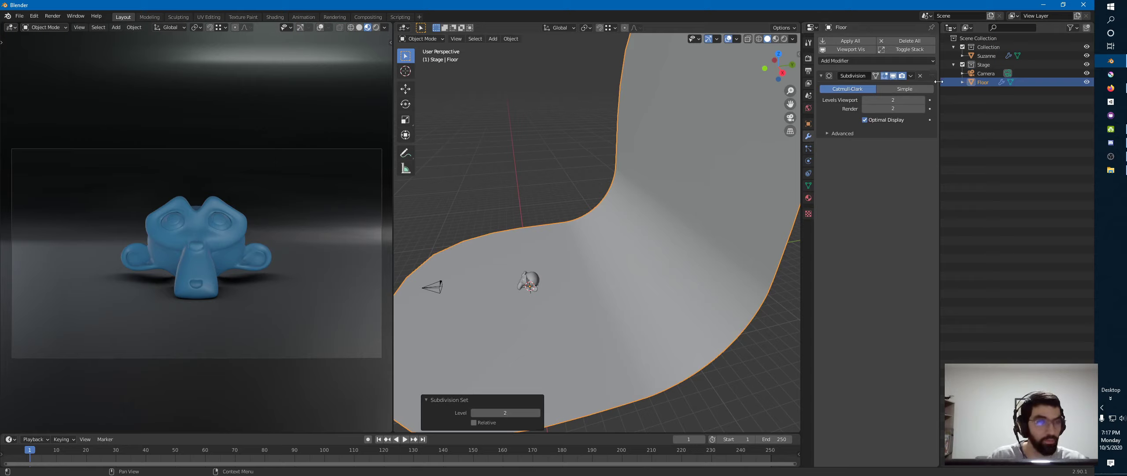
left_click(924, 77)
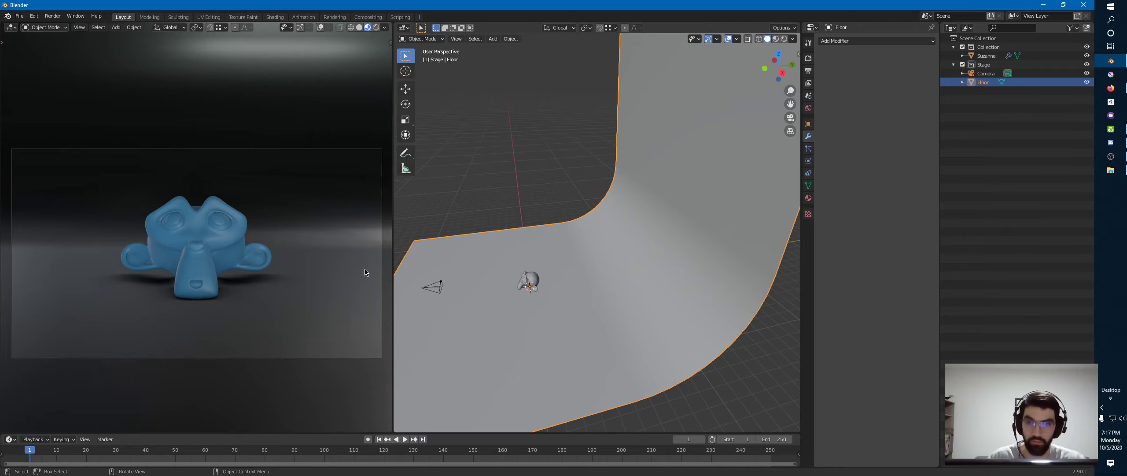
Try a roughness of about 0.865 on the M_Floor material
middle_click_drag(557, 284, 588, 273)
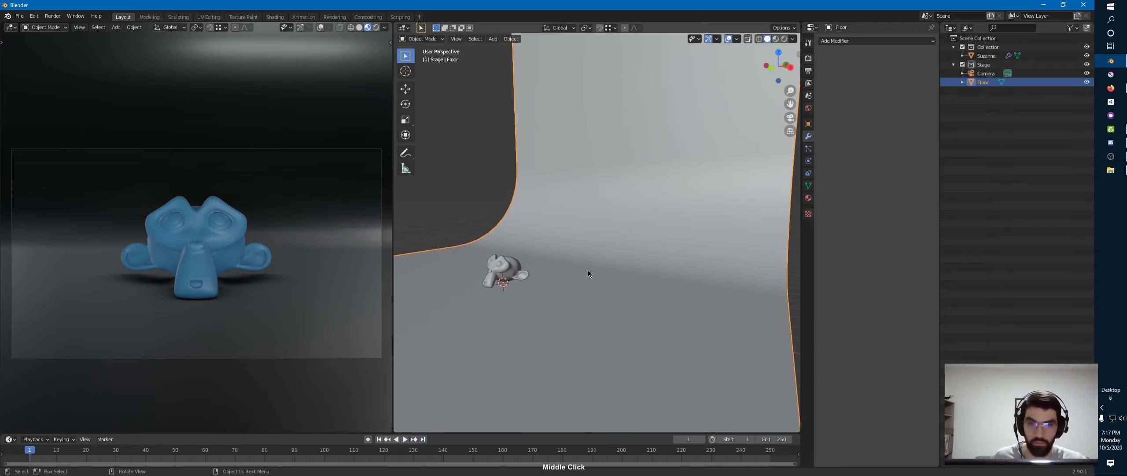
left_click(808, 198)
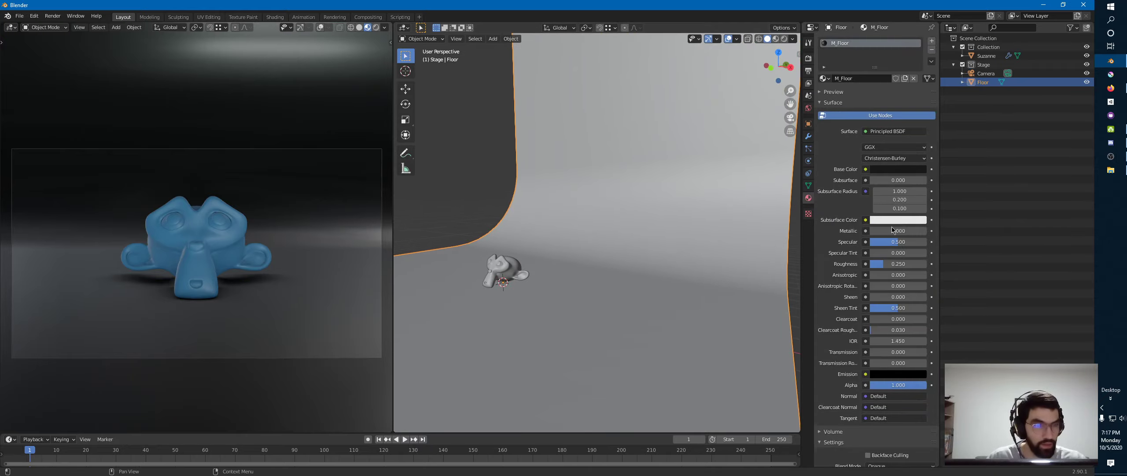
left_click_drag(889, 264, 919, 265)
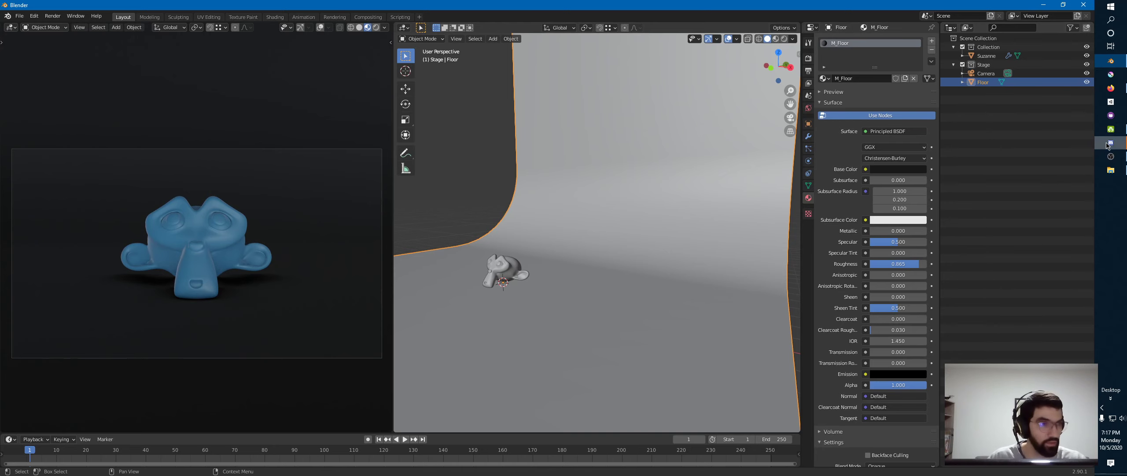
Switch to Discord, view the newest project images in the sala-de-exposición channel, and return to Blender
left_click(1108, 146)
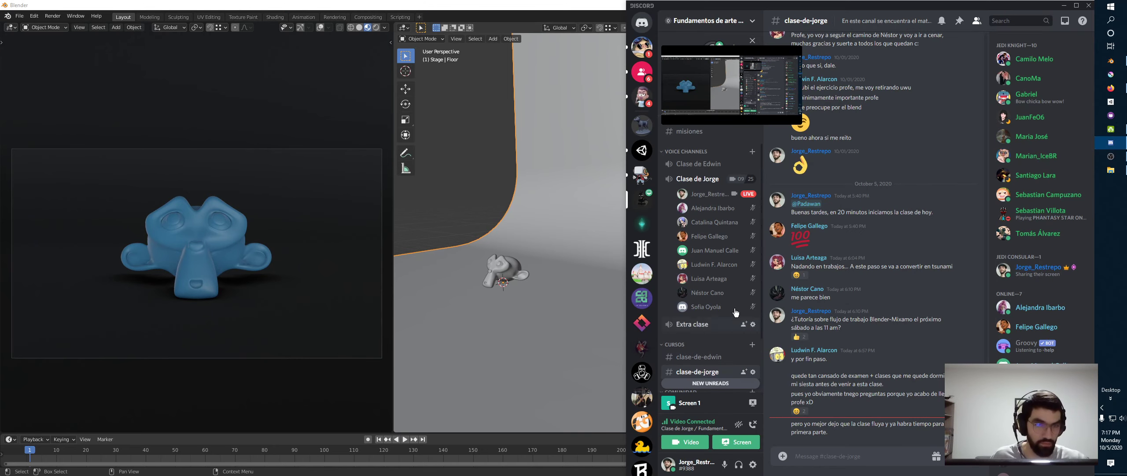
scroll(722, 366, "down", 3)
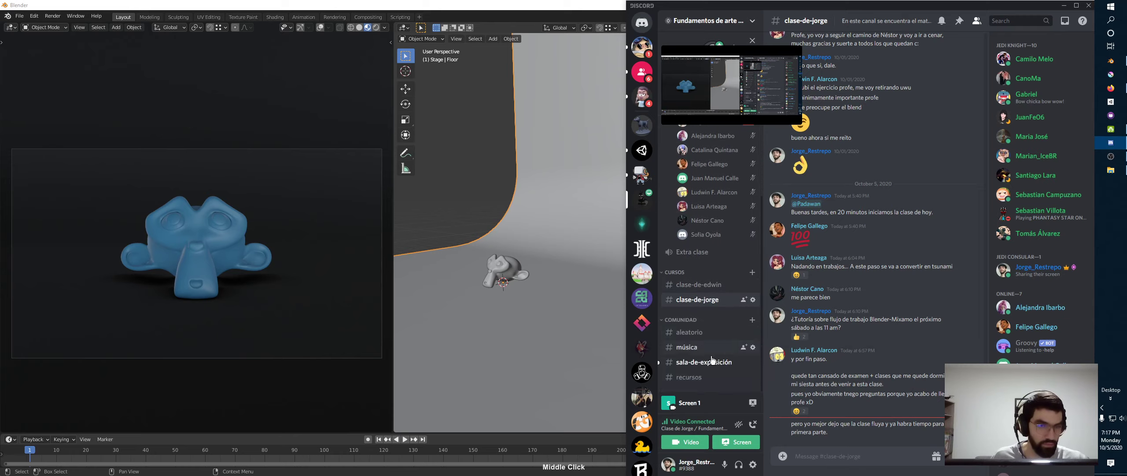
left_click(715, 365)
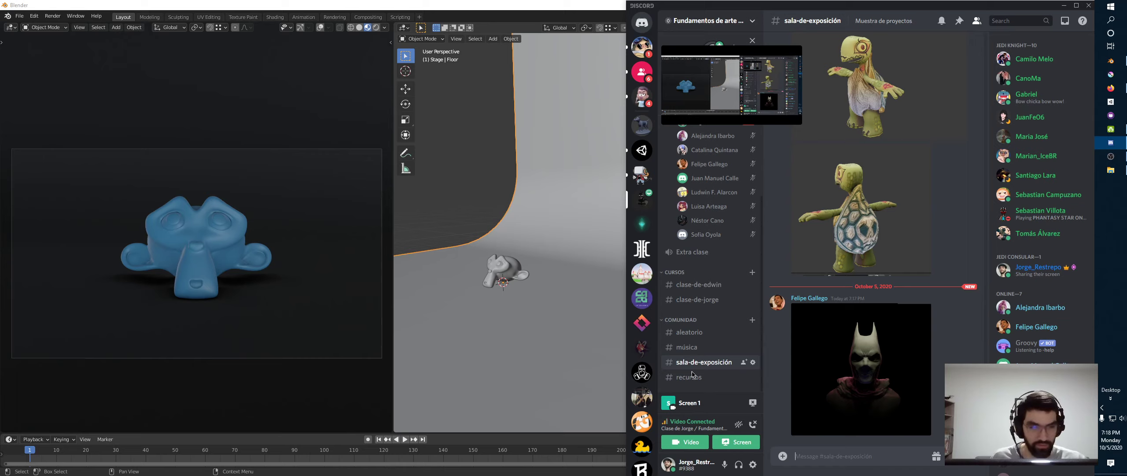
middle_click(711, 262)
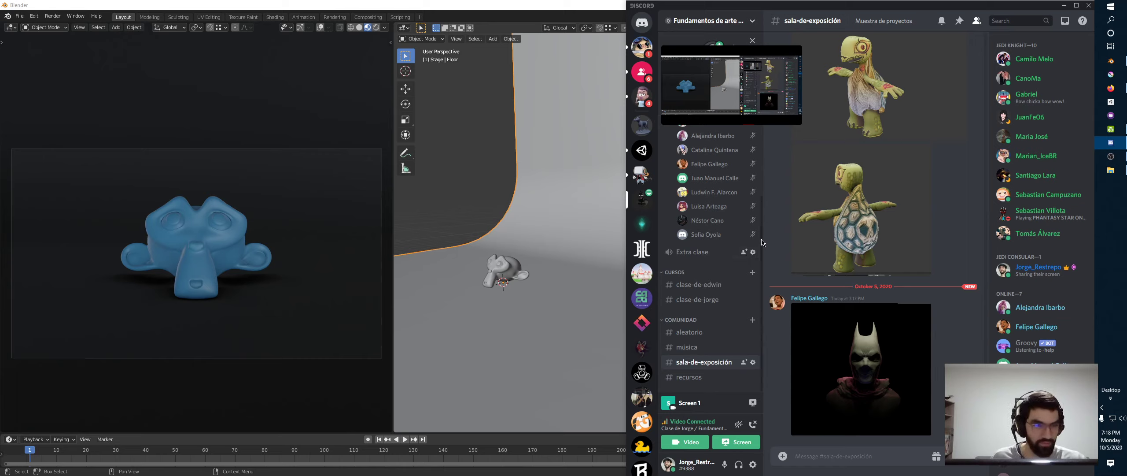
scroll(714, 211, "up", 2)
left_click(589, 238)
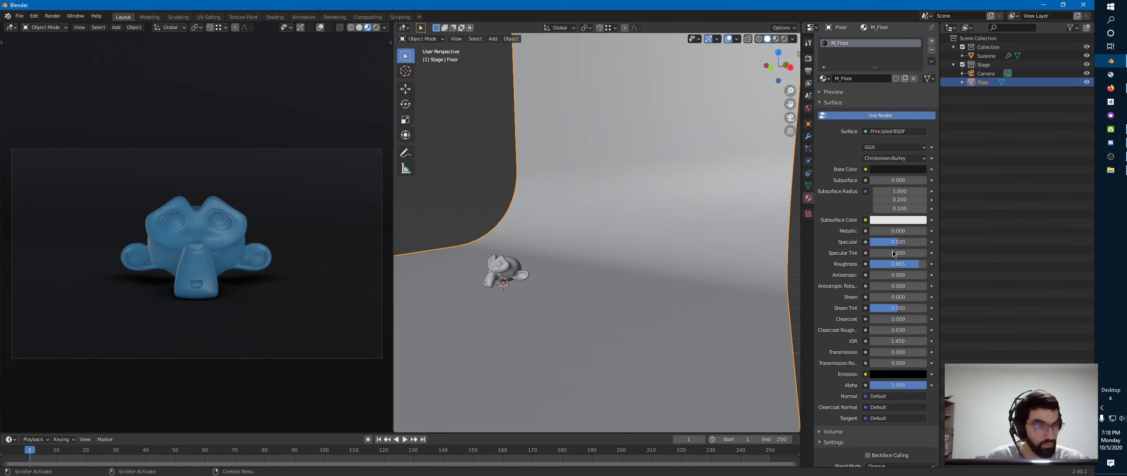
Set the roughness of the M_Floor material to 0.25
left_click_drag(912, 267, 901, 267)
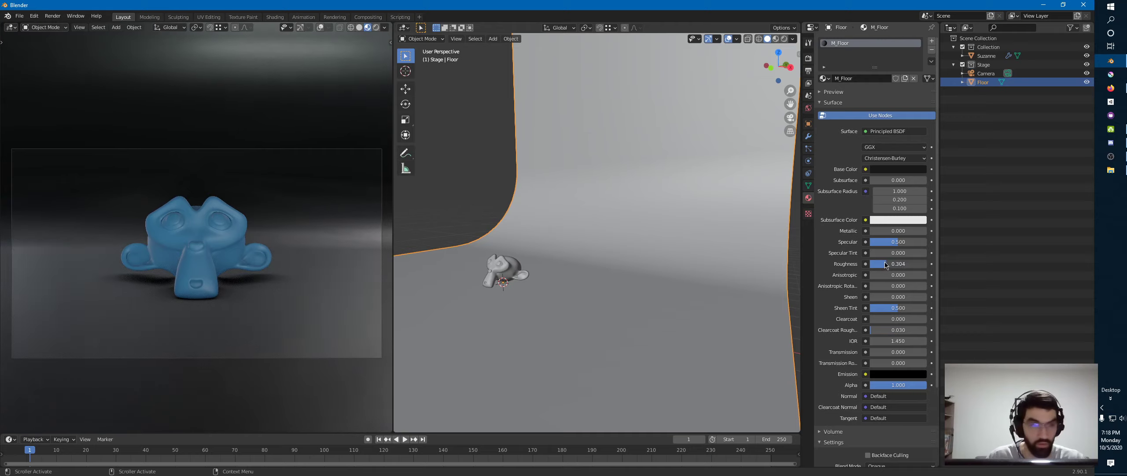
left_click(901, 267)
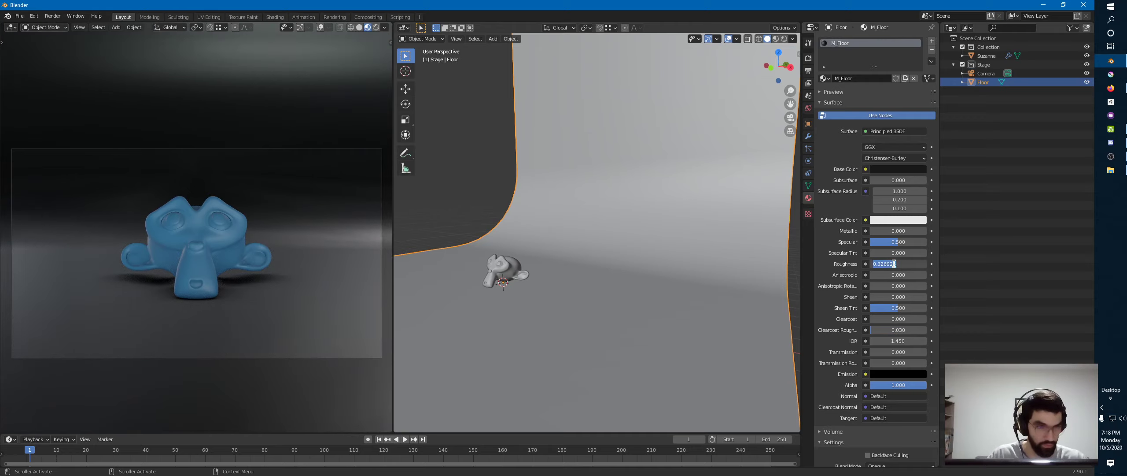
type("0.25")
key("Return")
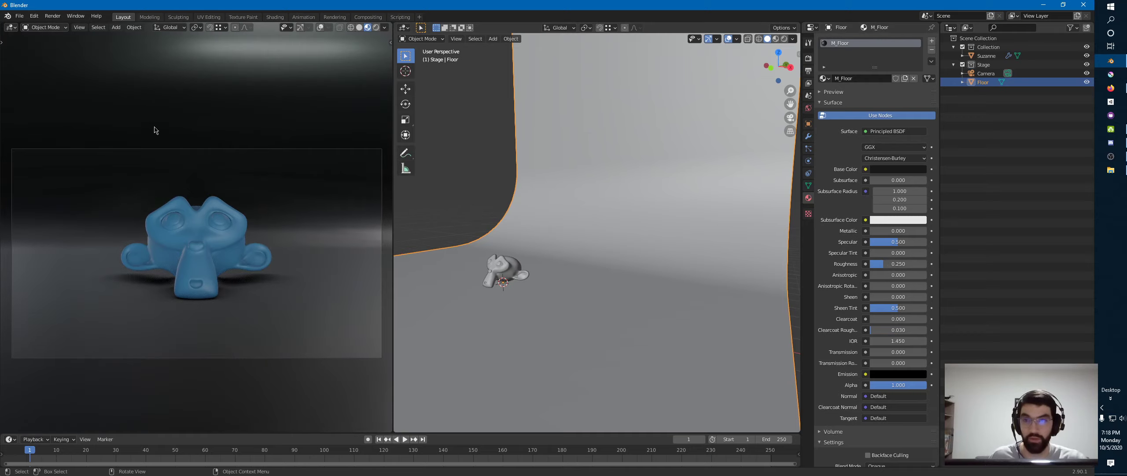
Rotate the HDRI lighting of the camera viewport's shading to brighten the floor around the monkey head
middle_click_drag(262, 191, 289, 155, "shift")
scroll(319, 135, "up", 1)
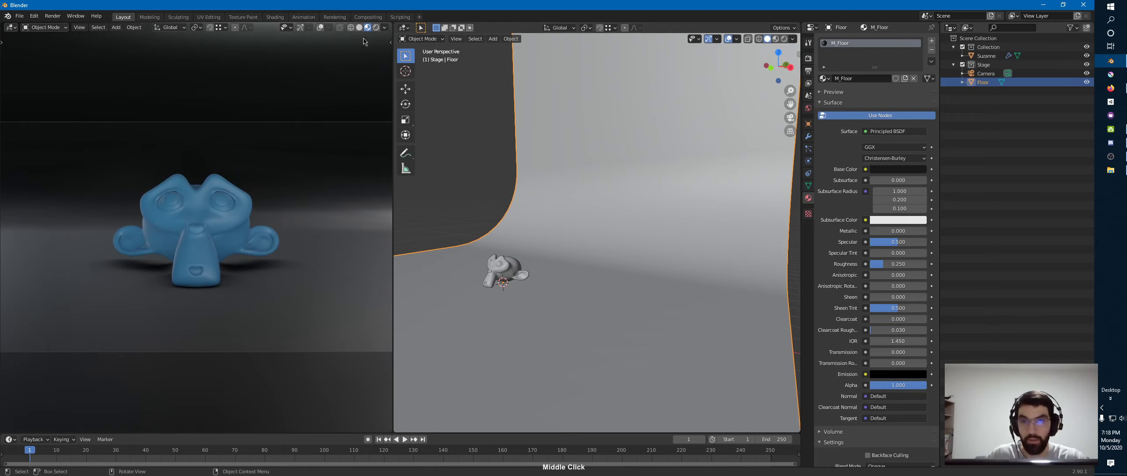
left_click(385, 27)
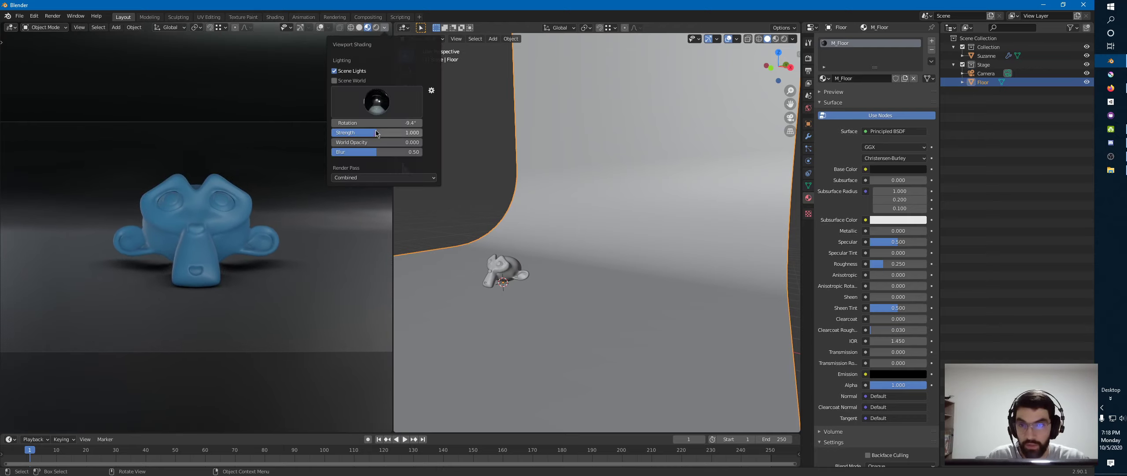
left_click_drag(378, 122, 398, 122)
middle_click_drag(257, 166, 233, 207, "ctrl")
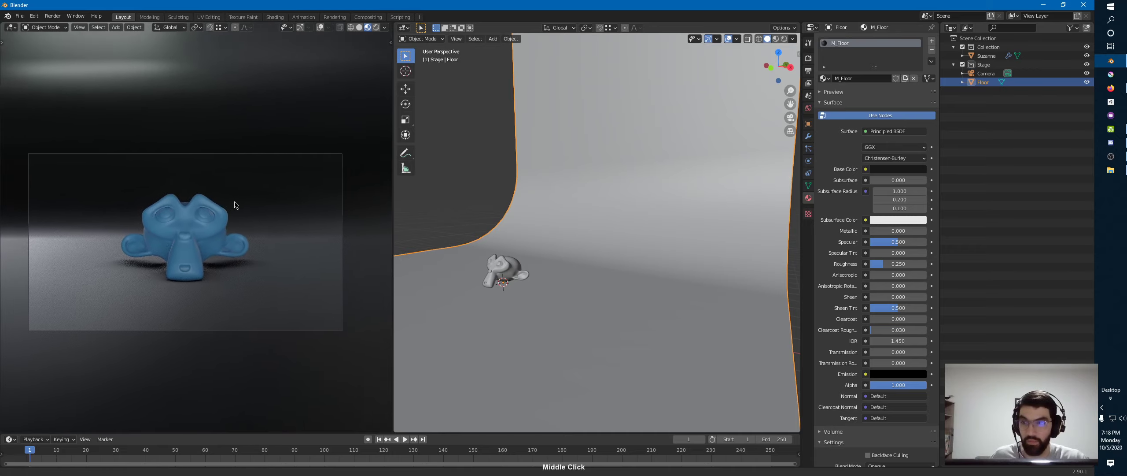
left_click(385, 27)
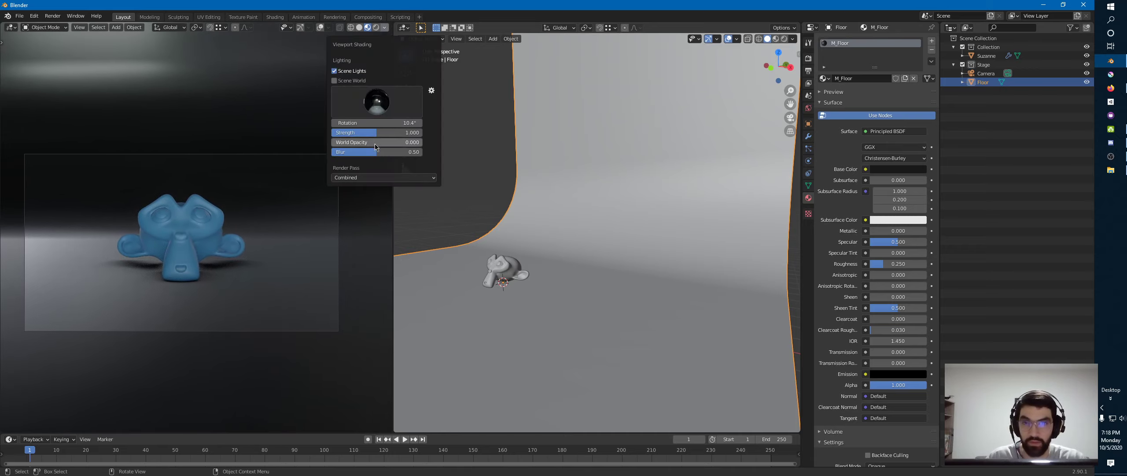
mouse_move(349, 122)
left_mouse_down()
mouse_move(464, 118)
mouse_move(454, 117)
left_mouse_up()
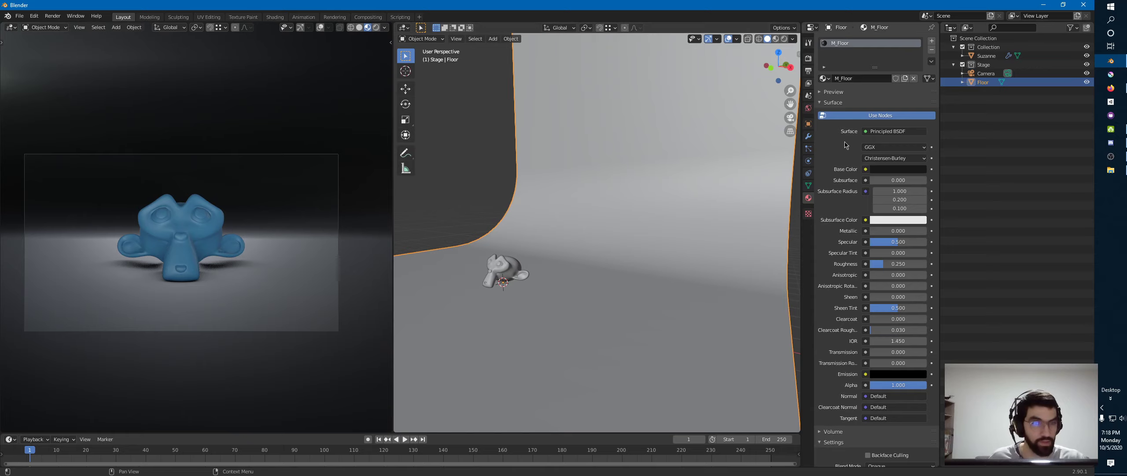
Enable Screen Space Reflections in the Eevee render settings and select the monkey head
left_click(809, 58)
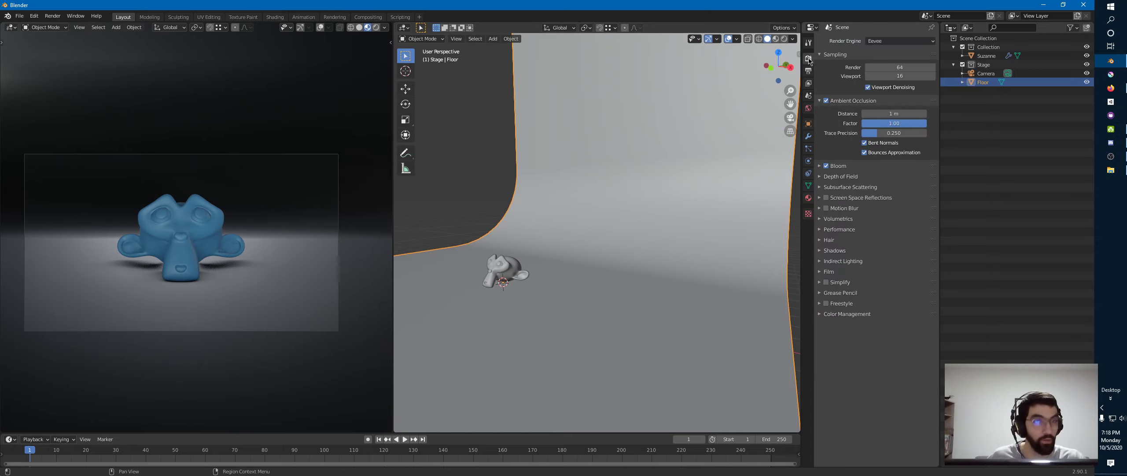
left_click(826, 198)
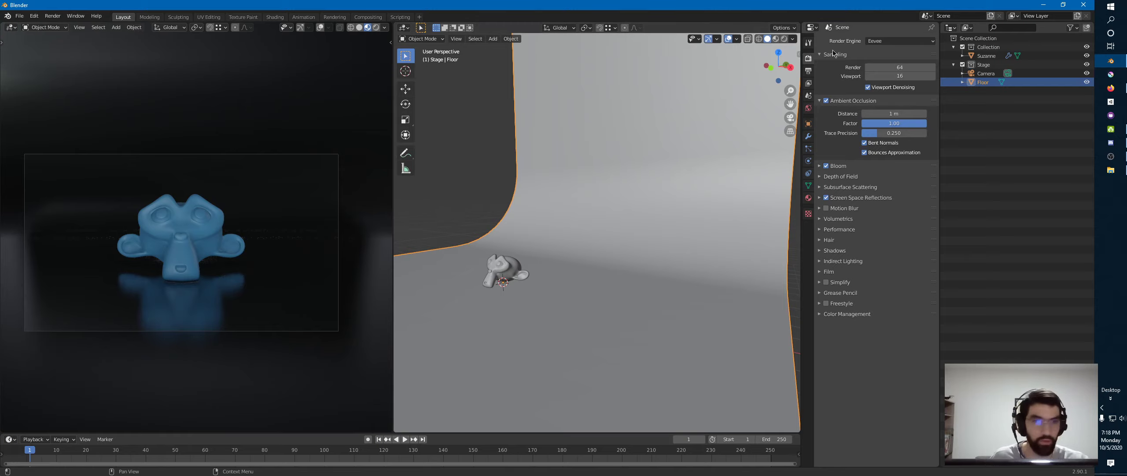
middle_click_drag(211, 239, 213, 208, "ctrl")
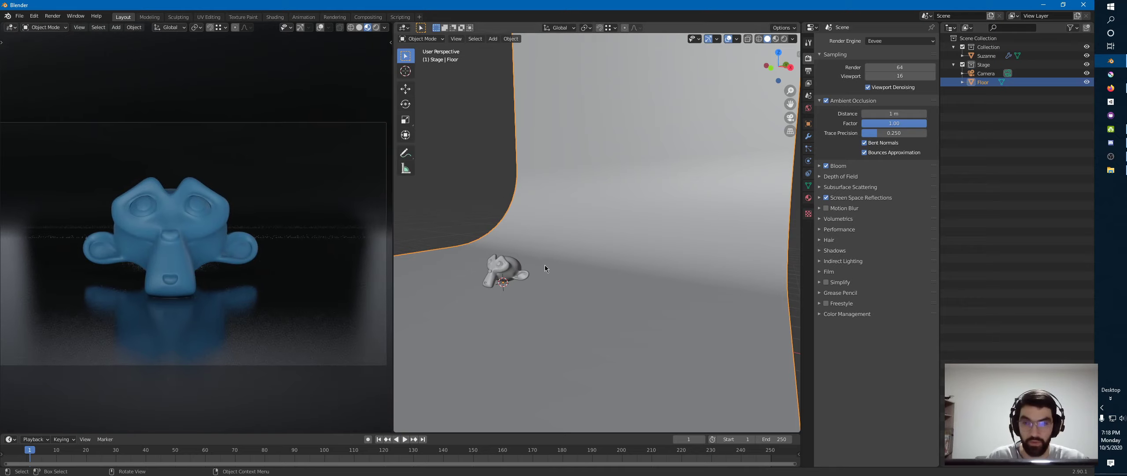
left_click(509, 275)
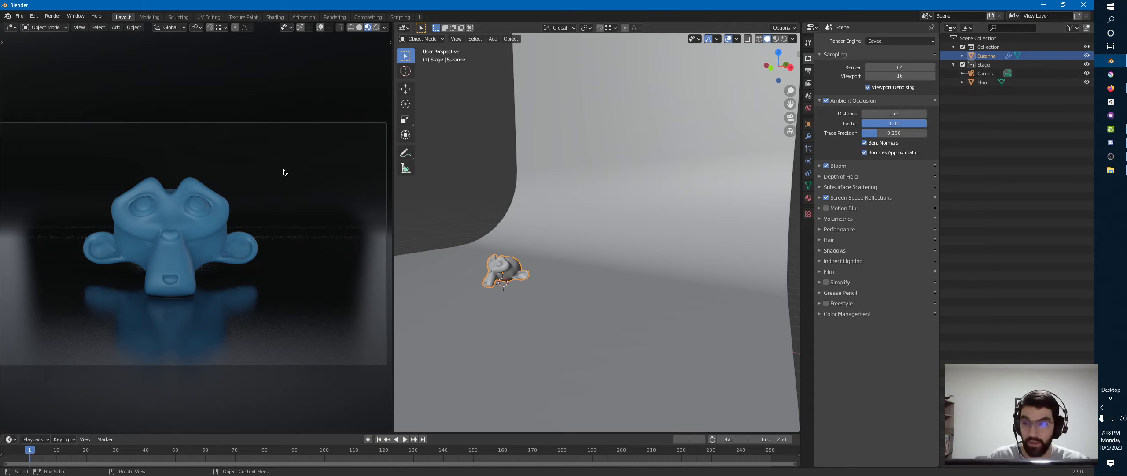
left_click(385, 28)
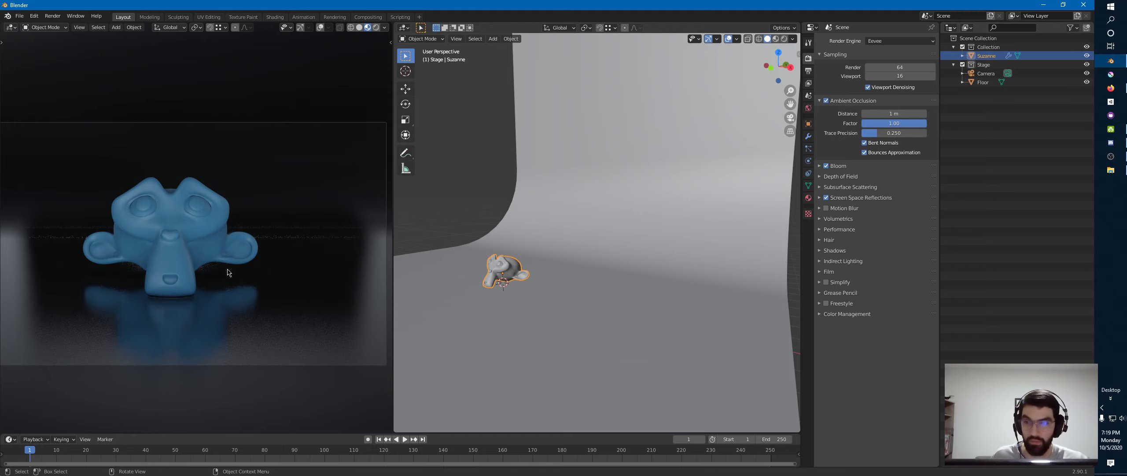
Add an area light at the world origin and raise it along Z to just above the monkey head
key("shift+a")
mouse_move(505, 271)
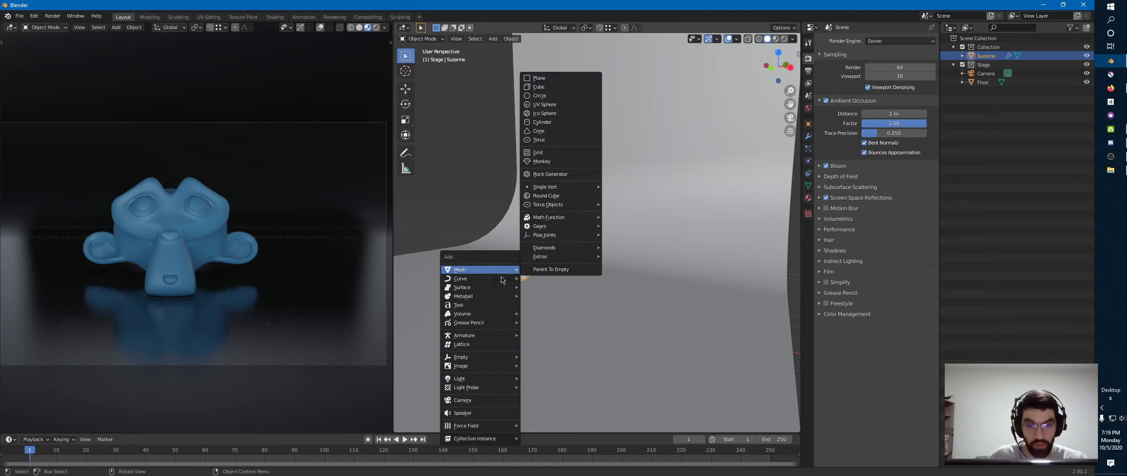
mouse_move(493, 382)
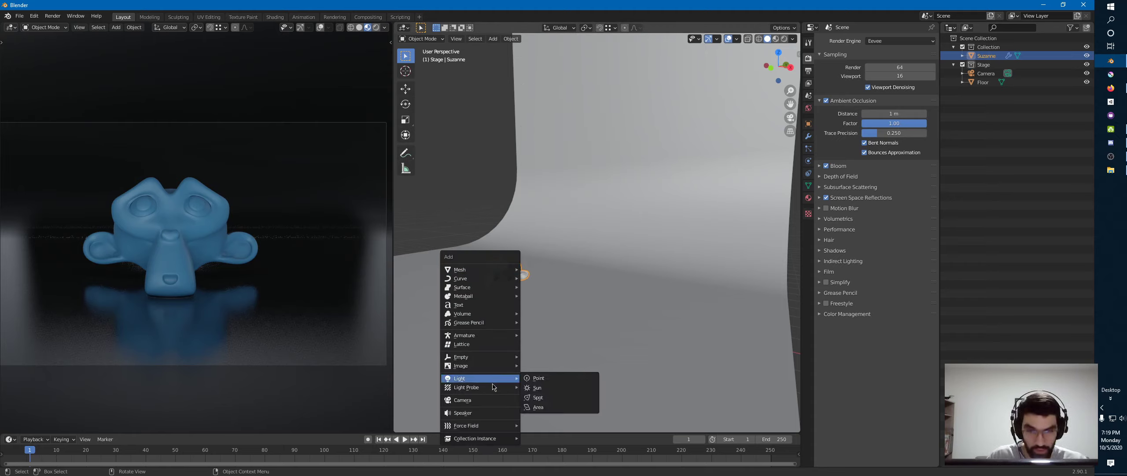
left_click(551, 409)
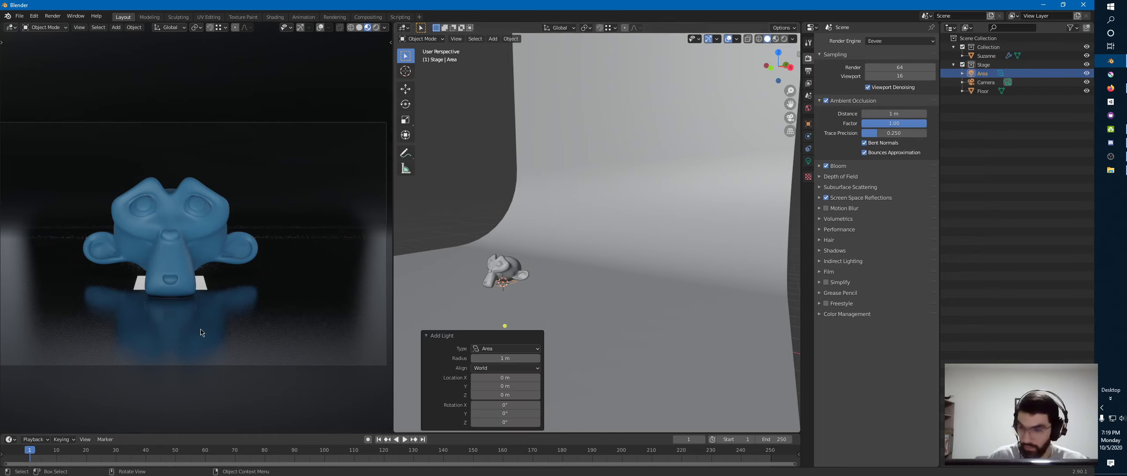
key("g")
key("z")
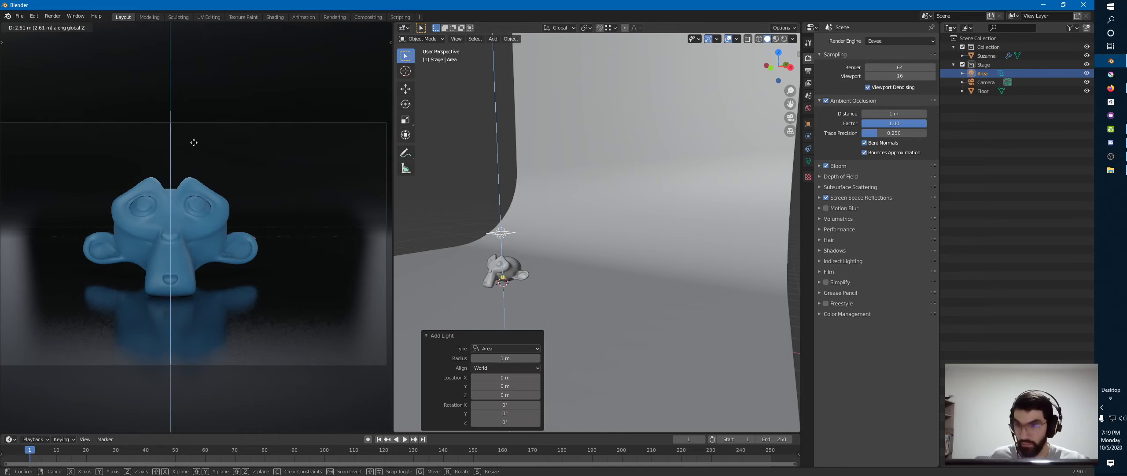
left_click(213, 181)
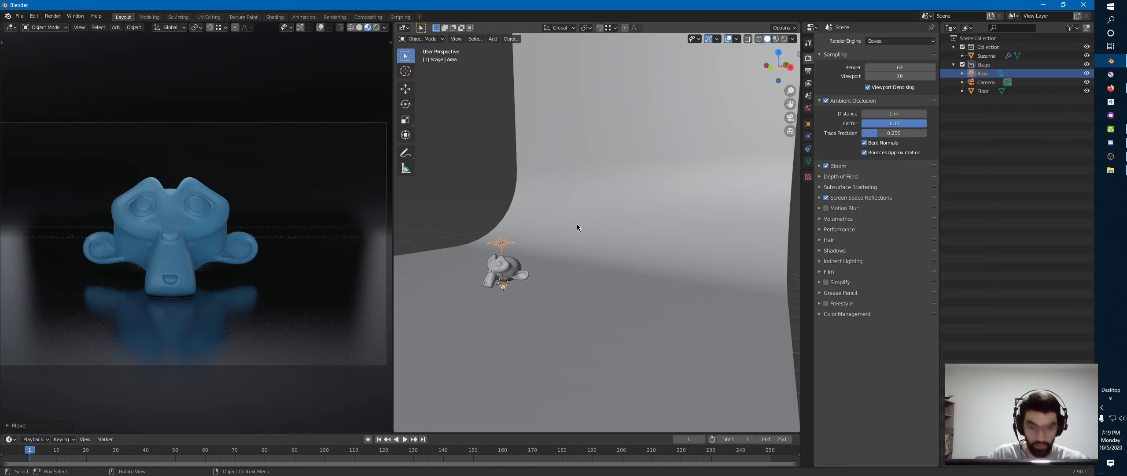
Rotate the area light about 81.2° in the right orthographic view, aiming it toward the camera side
key("KP_3")
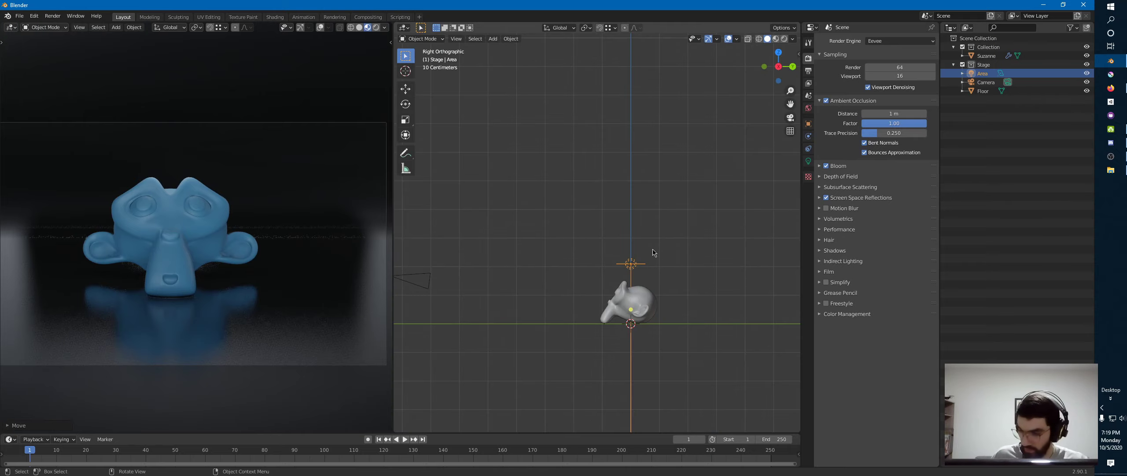
key("r")
left_click(661, 304)
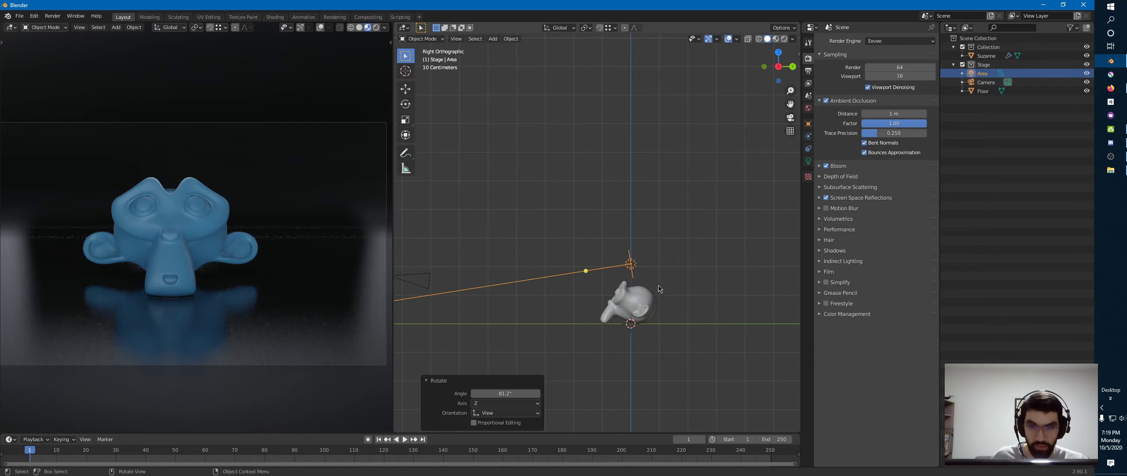
Move the area light behind the monkey head, about 1.46 m along Y and 0.66 m down
key("r")
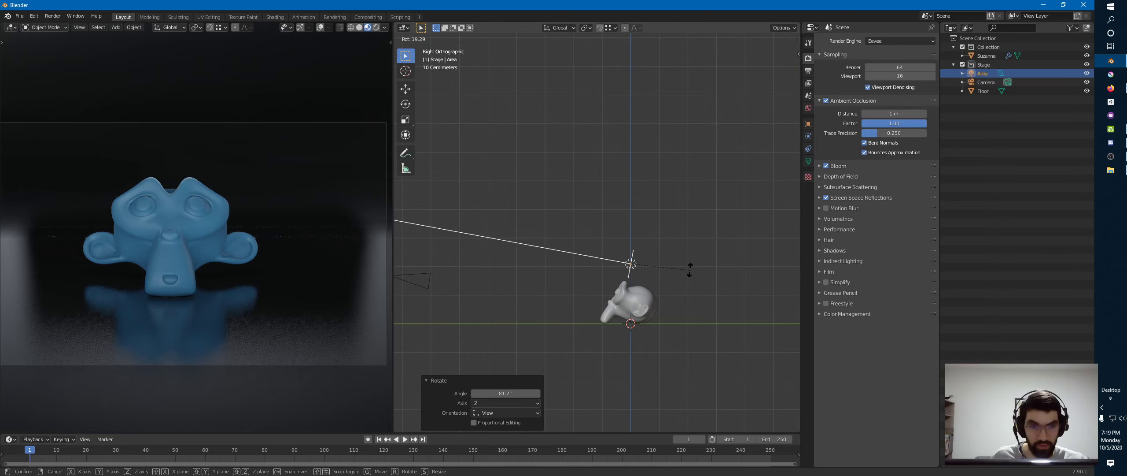
right_click(690, 252)
key("g")
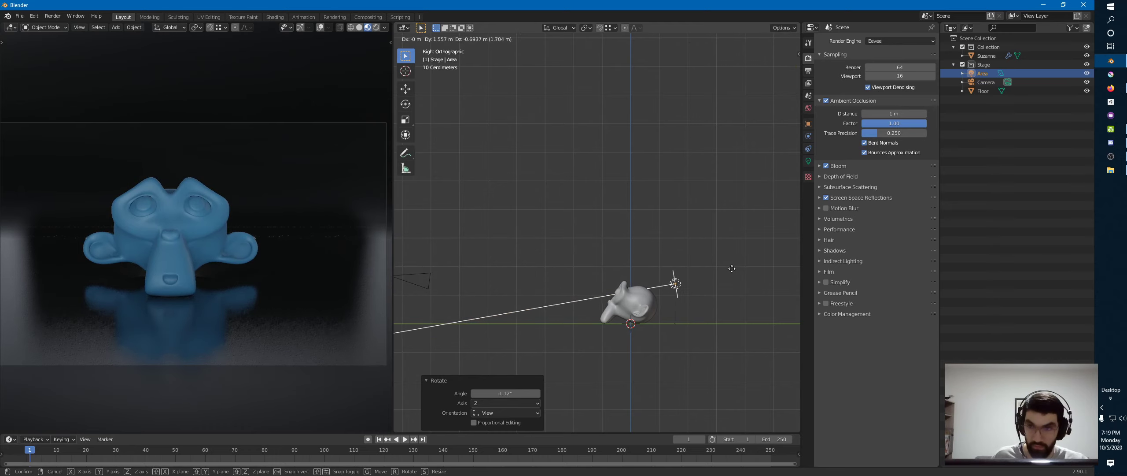
left_click(735, 272)
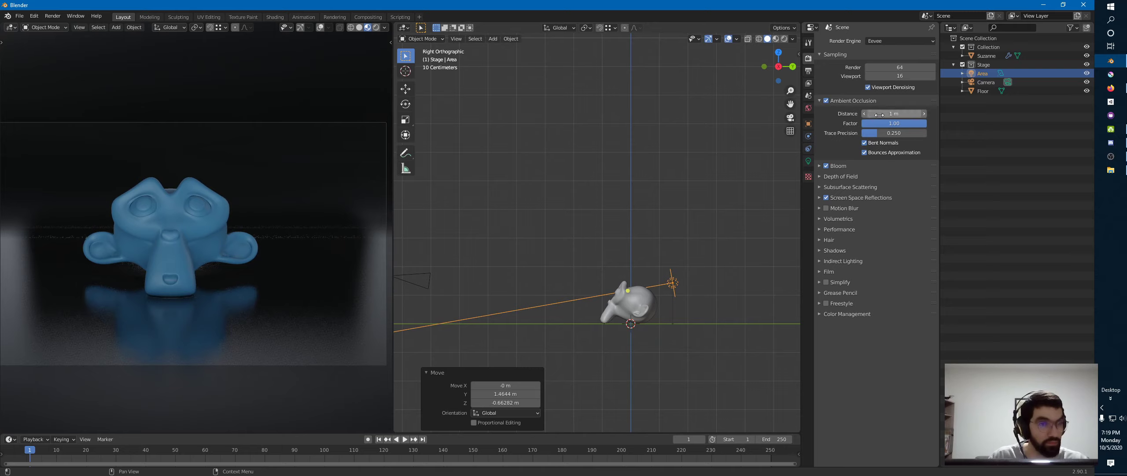
Try sizes of 5 m and 4 m for the area light, settle on 2 m, and set its power to 50 W
left_click(809, 161)
double_click(888, 131)
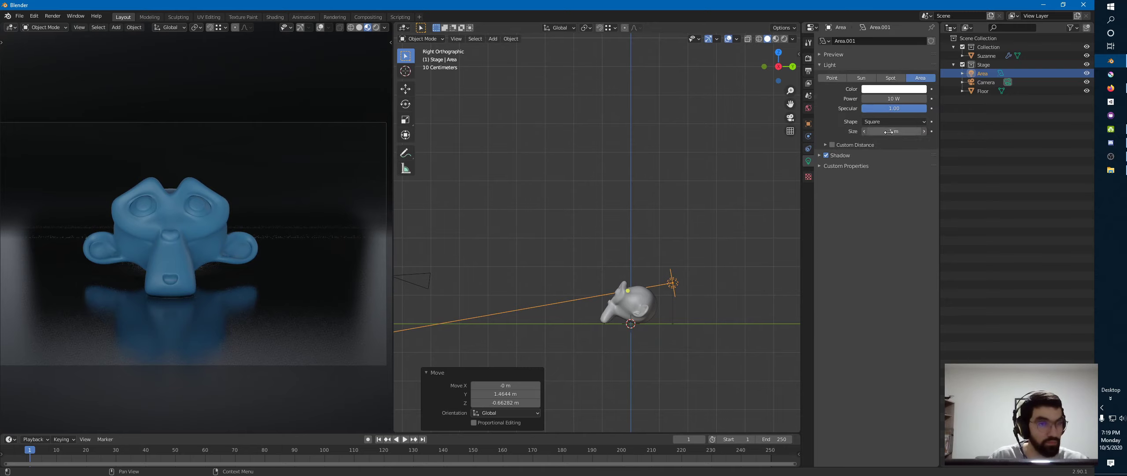
type("5")
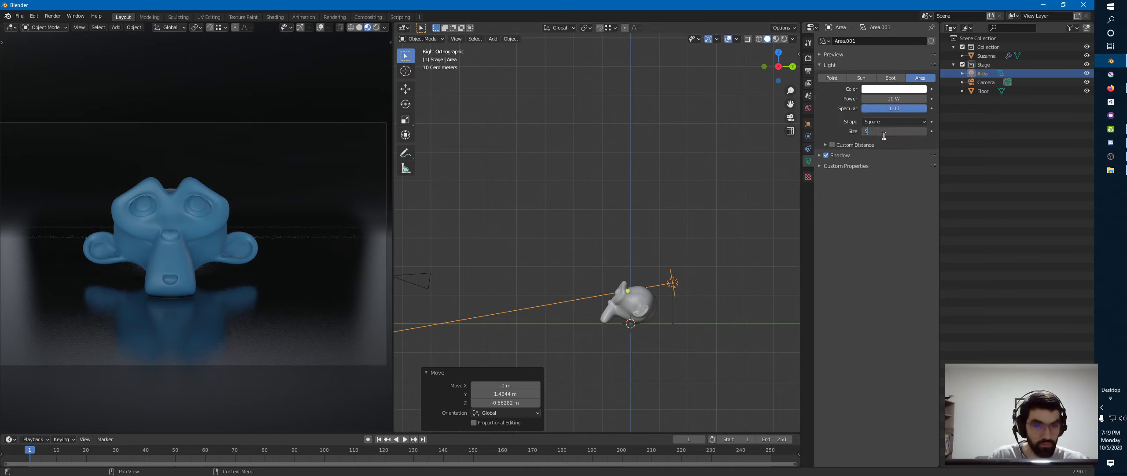
key("Return")
left_click(886, 132)
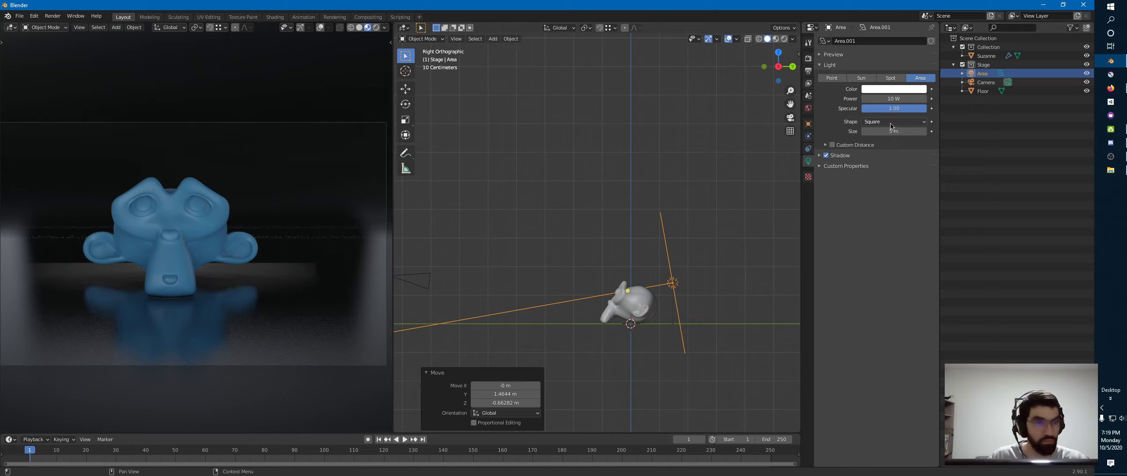
type("4")
key("Return")
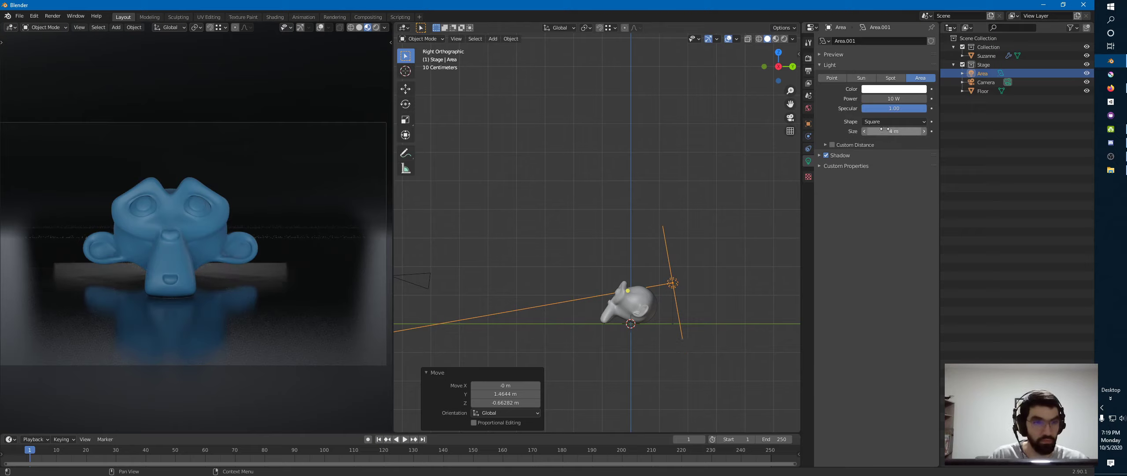
left_click(880, 133)
type("2")
key("Return")
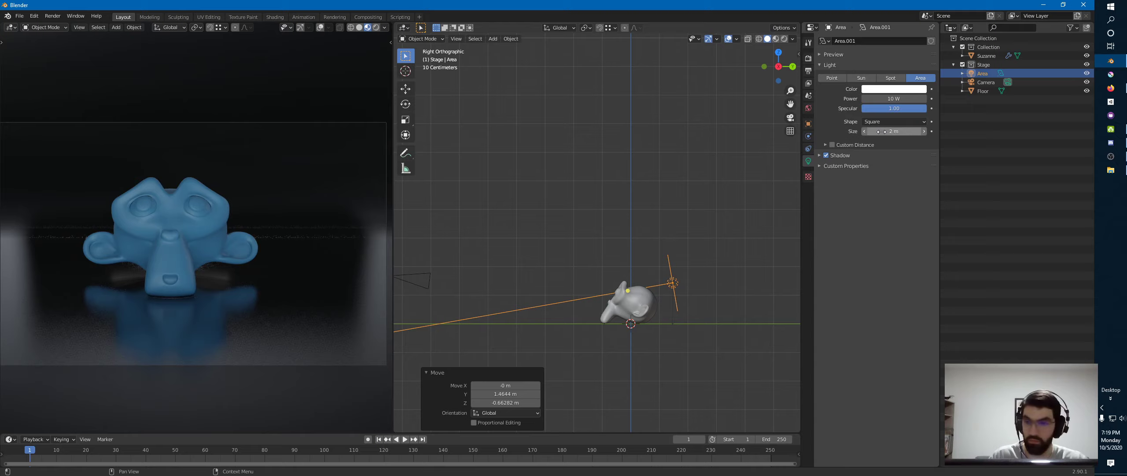
left_click(866, 100)
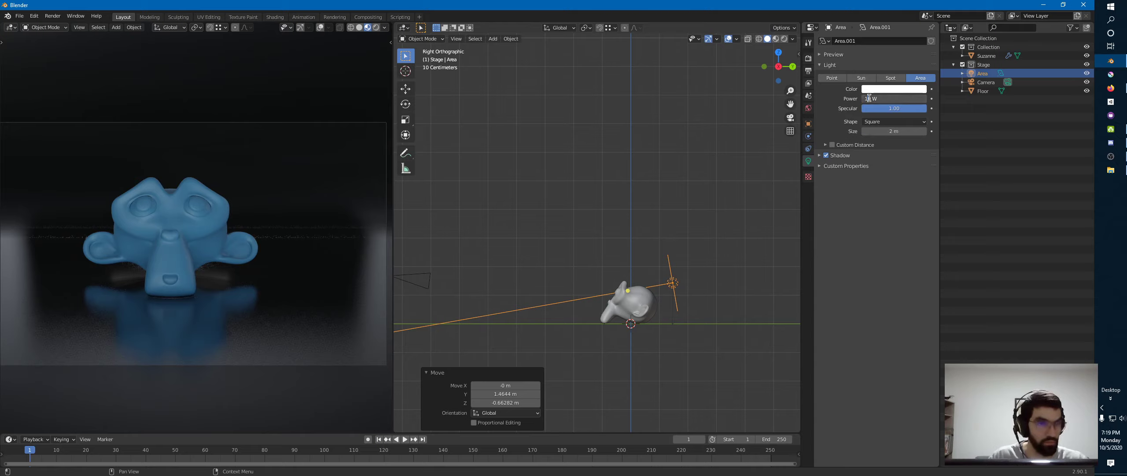
key("Return")
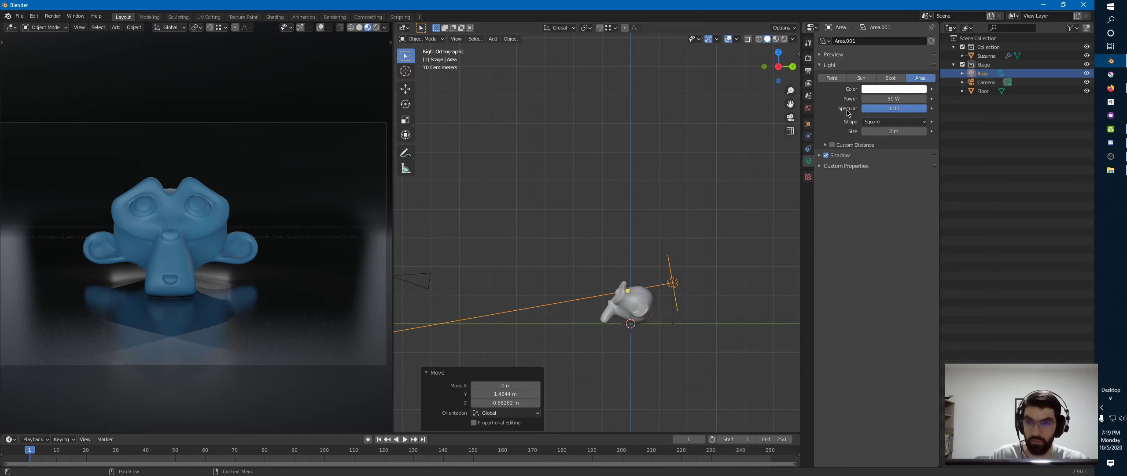
Rotate the area light about 8.2° to nearly level and lower it about 0.2 m behind the monkey head
key("r")
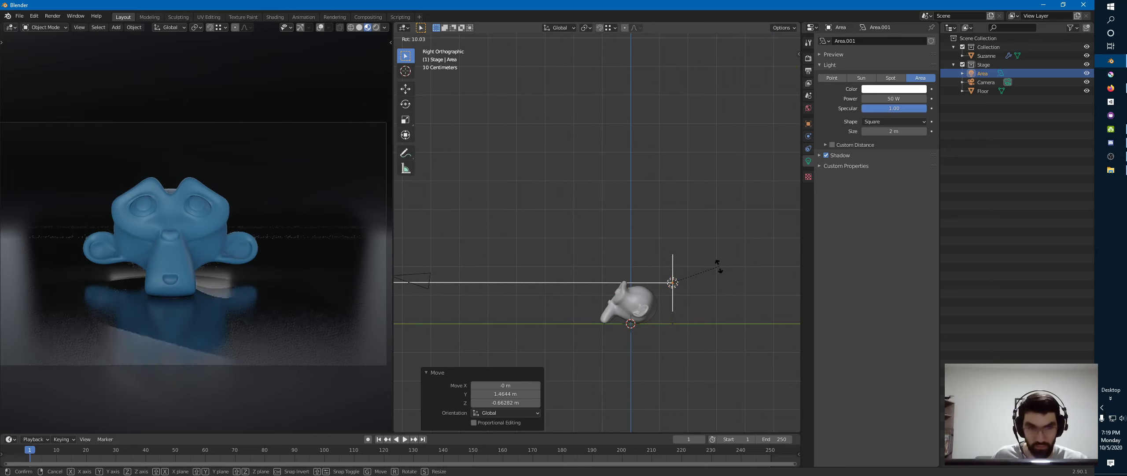
left_click(706, 231)
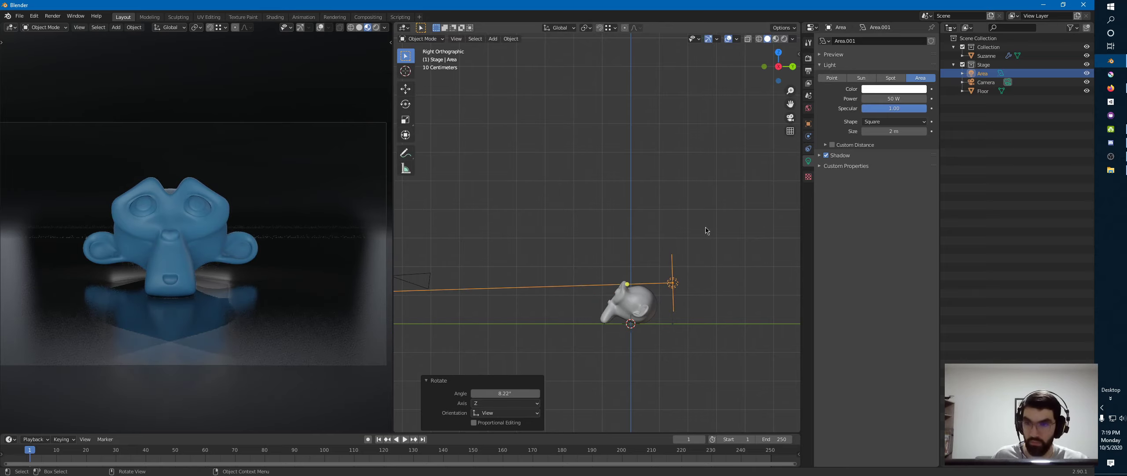
key("g")
left_click(670, 264)
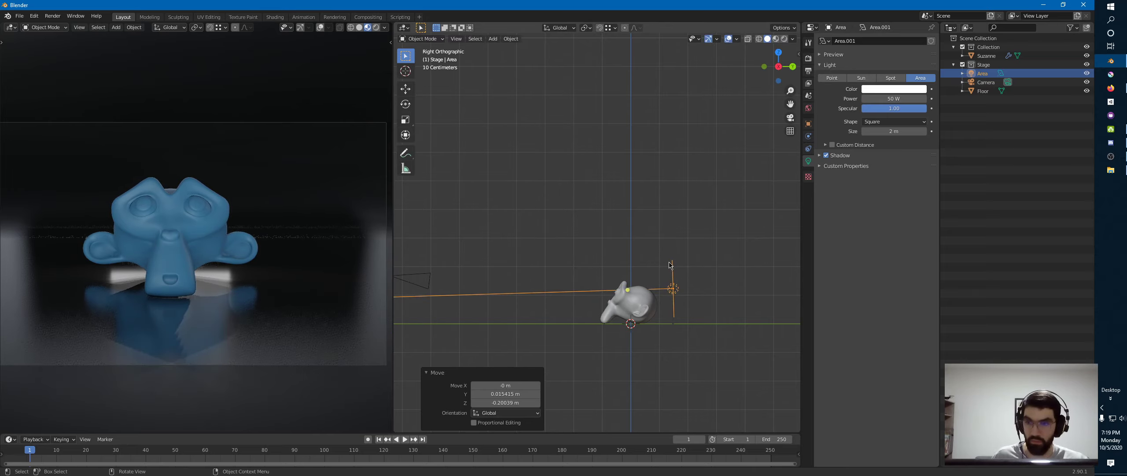
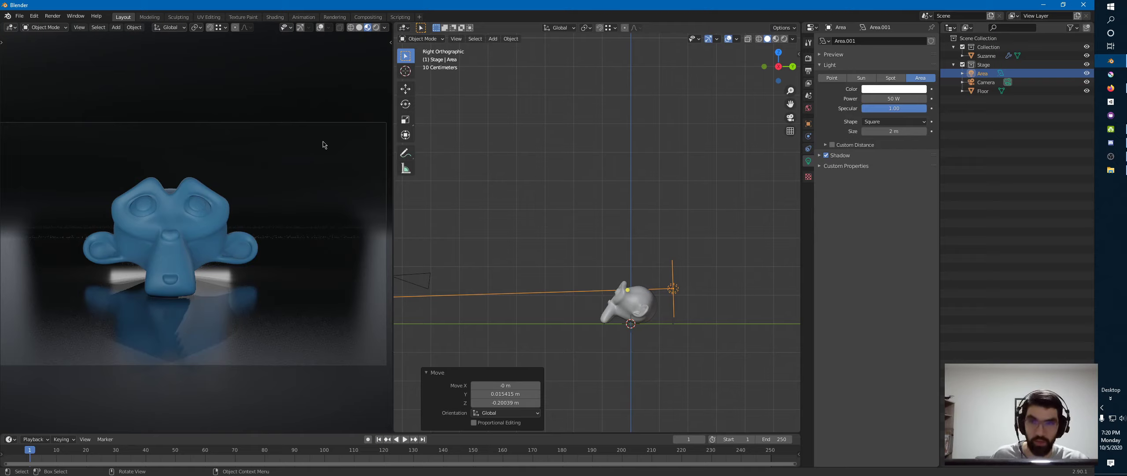
left_click(384, 27)
left_click(382, 104)
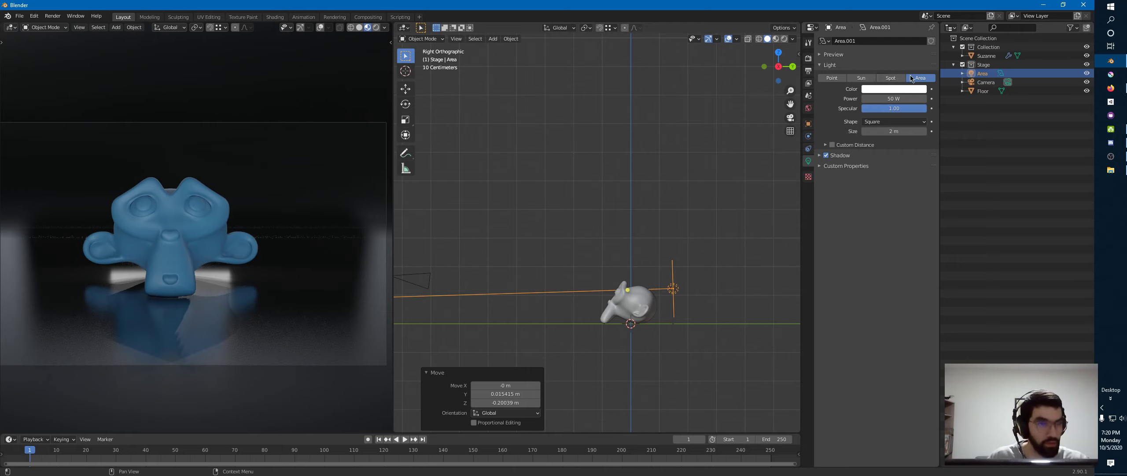
Give the area light a pale warm tint with low saturation and a slightly orange hue
left_click(898, 90)
left_click(900, 128)
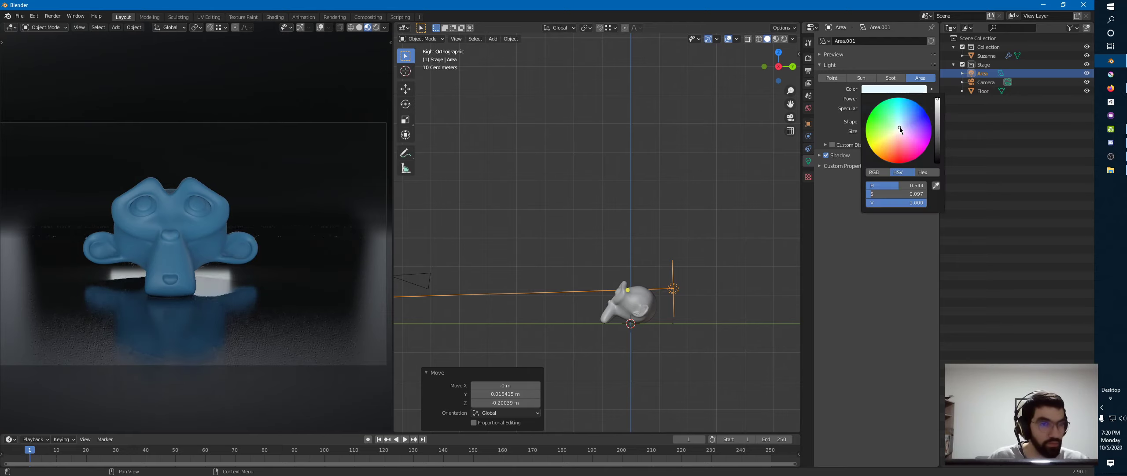
left_click_drag(900, 127, 893, 135)
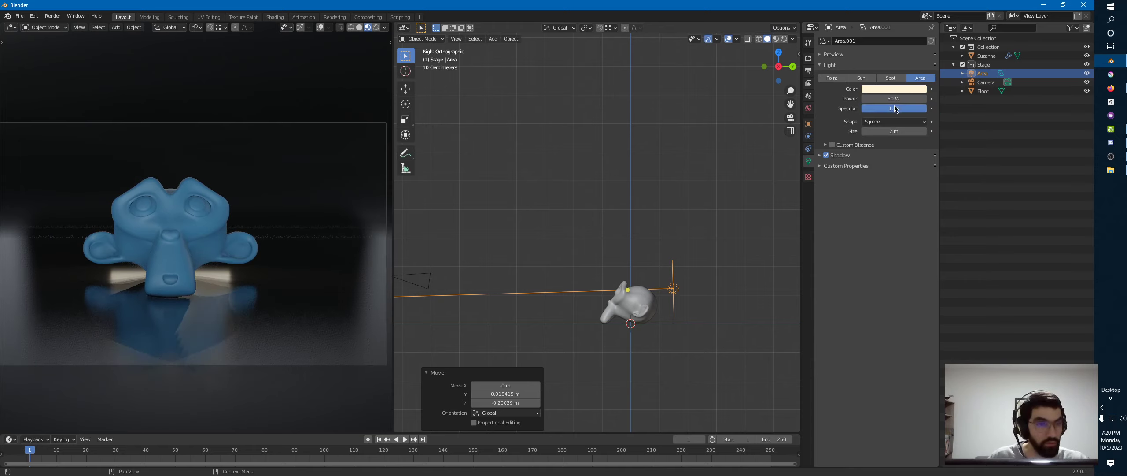
left_click(894, 89)
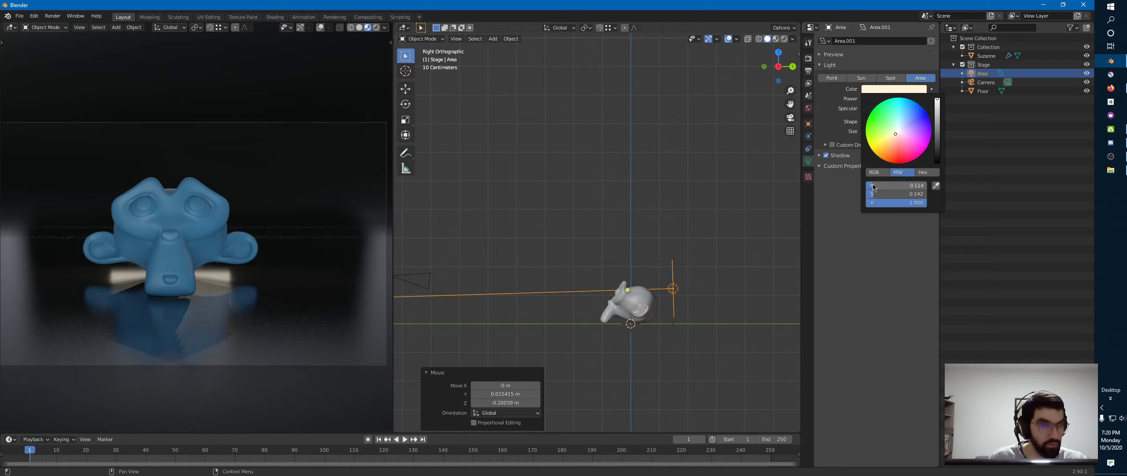
left_click_drag(873, 185, 865, 195)
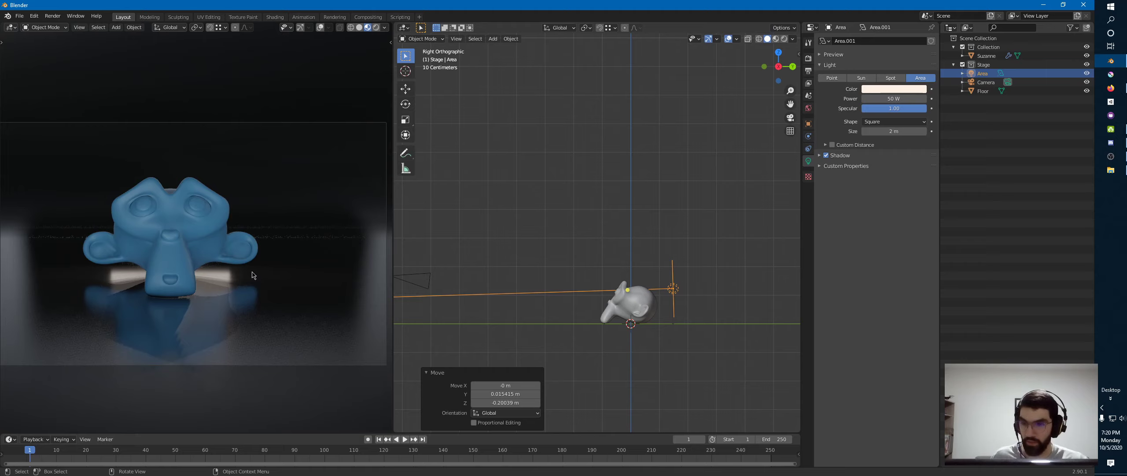
Tilt the monkey head about 11.7° sideways in the front view, using the 3D cursor as pivot point
left_click(629, 303)
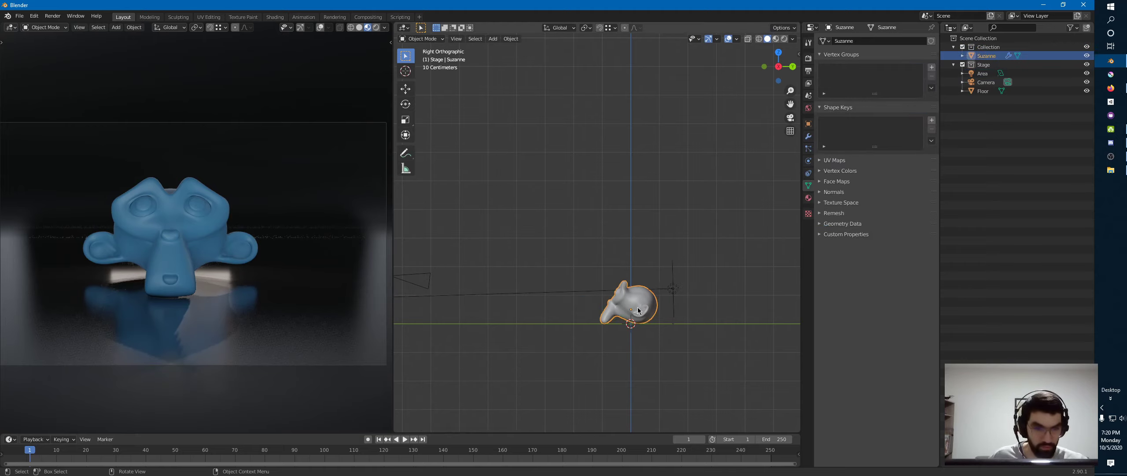
key("KP_1")
middle_click_drag(492, 284, 649, 252, "shift")
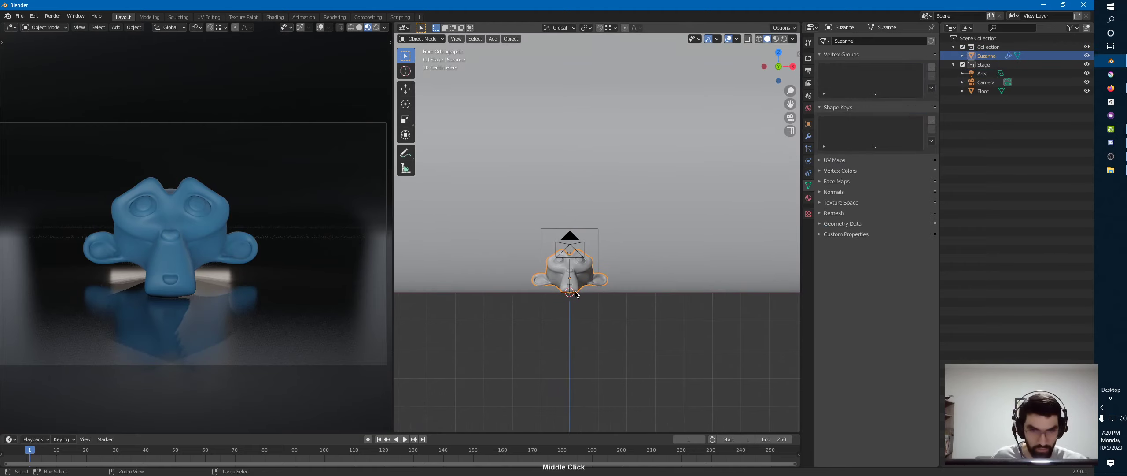
middle_click_drag(566, 297, 629, 190, "ctrl")
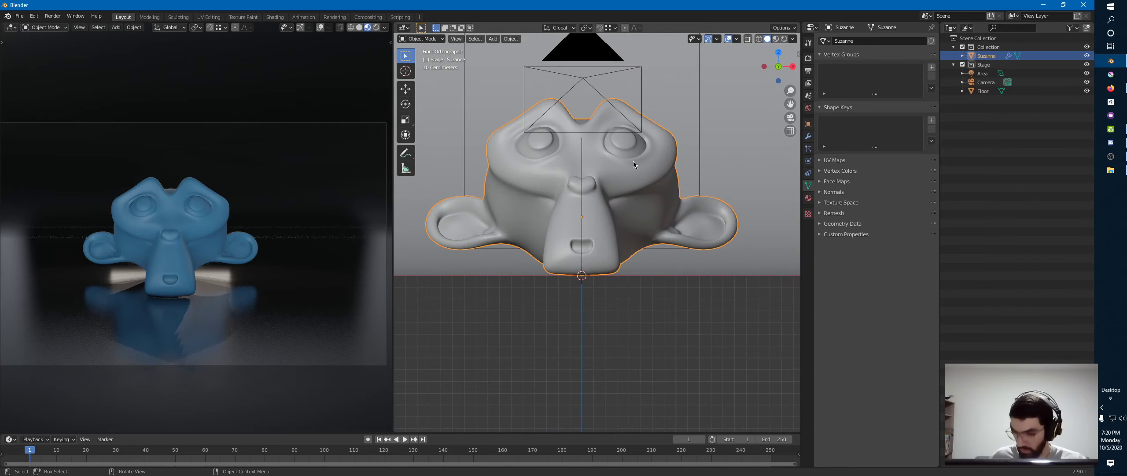
key("period")
left_click(693, 158)
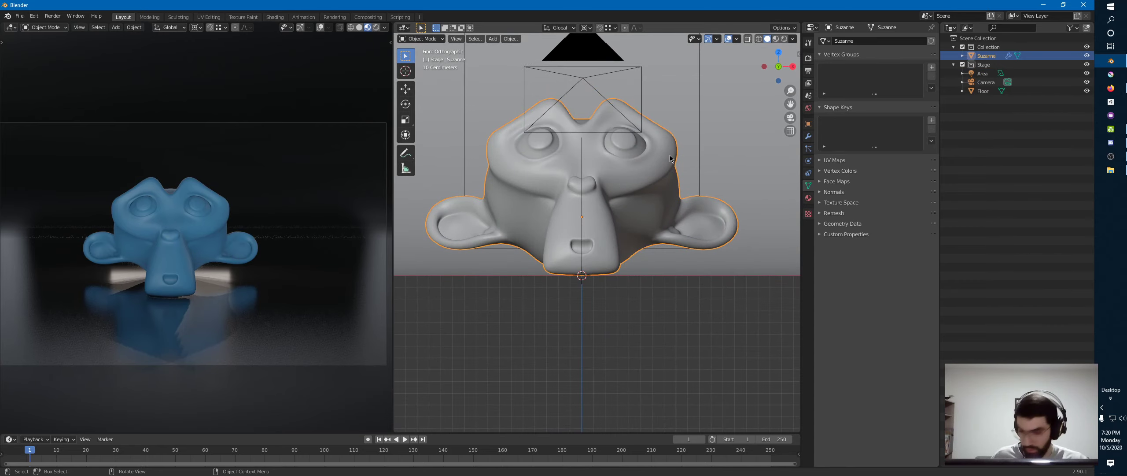
key("r")
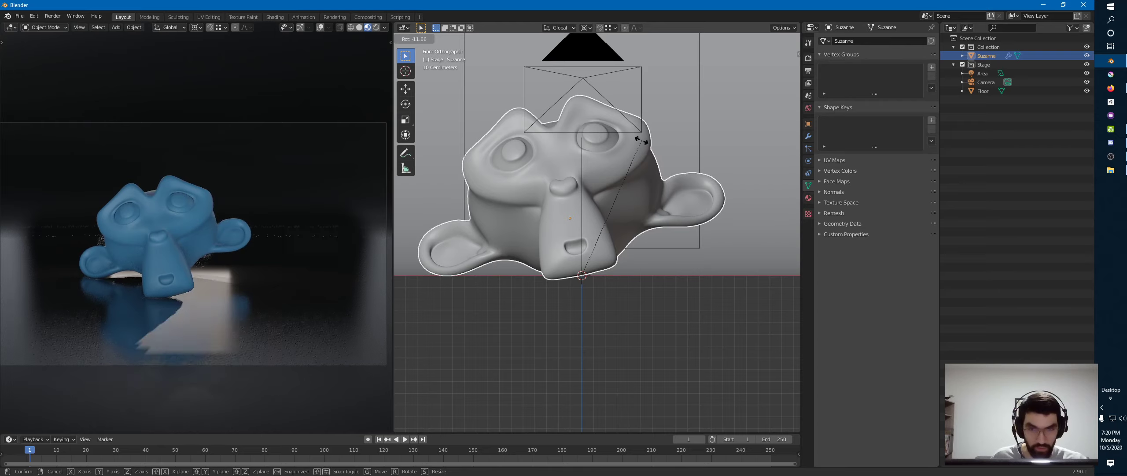
left_click(642, 143)
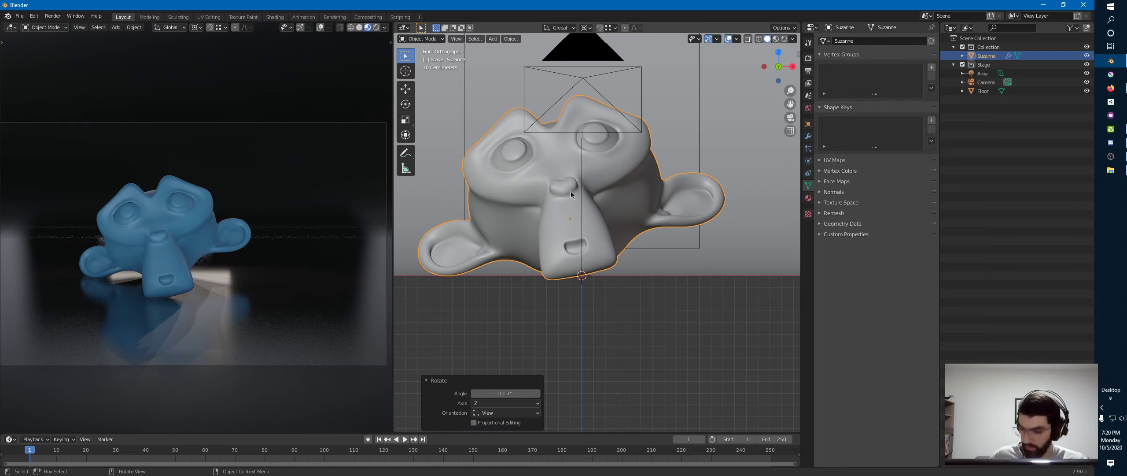
Rotate the monkey head about 39.1° around the global Z axis
key("r")
key("z")
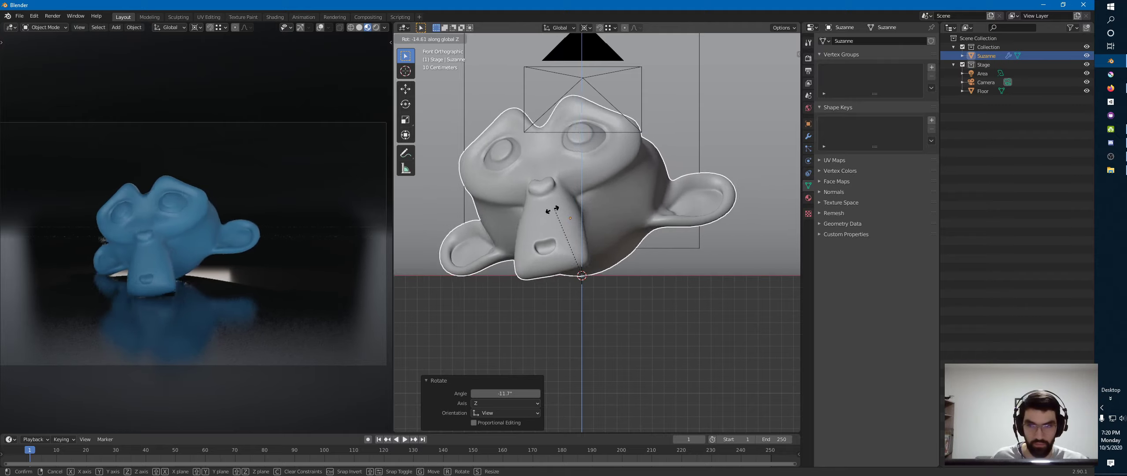
left_click(658, 154)
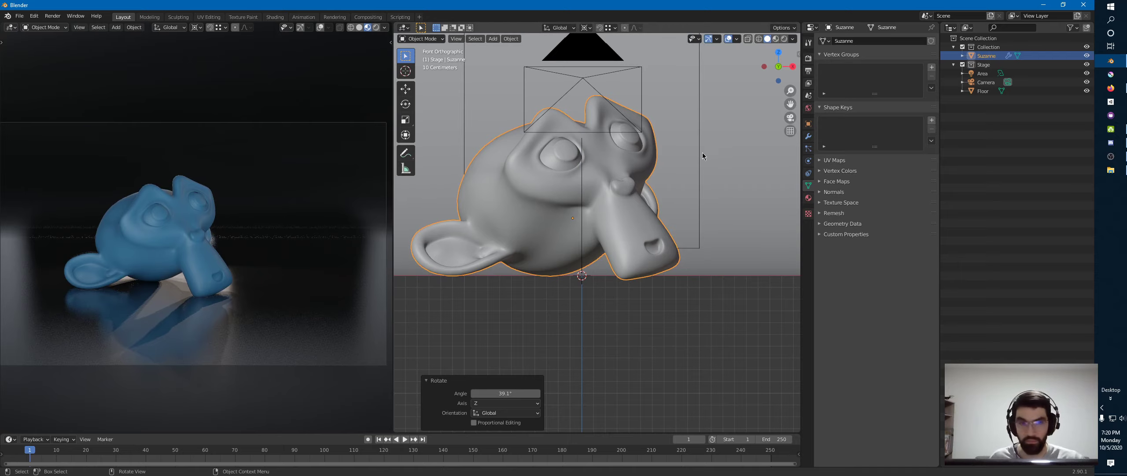
Select the area light behind the monkey head and reduce its size to about 1.51 m
middle_click_drag(703, 154, 662, 166)
key("KP_Decimal")
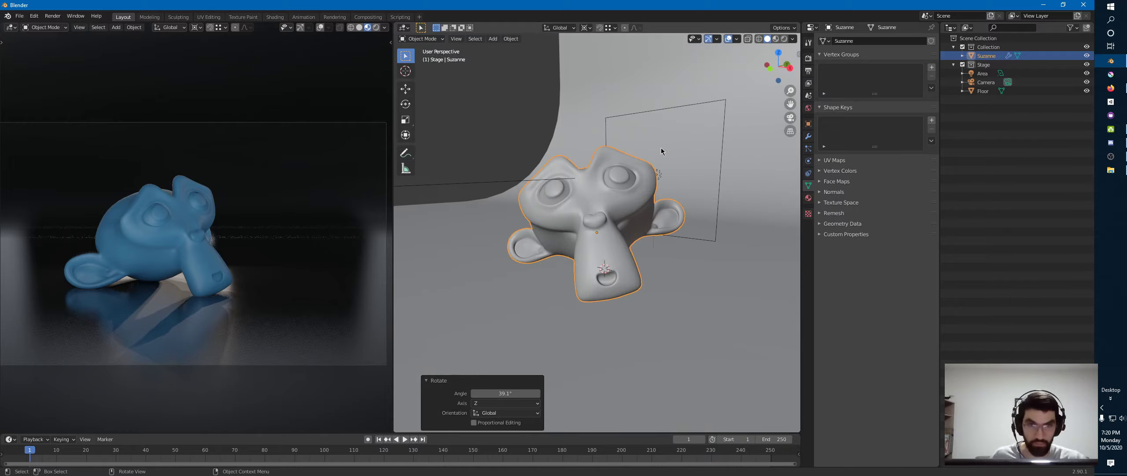
scroll(662, 152, "down", 6)
middle_click_drag(629, 191, 562, 199)
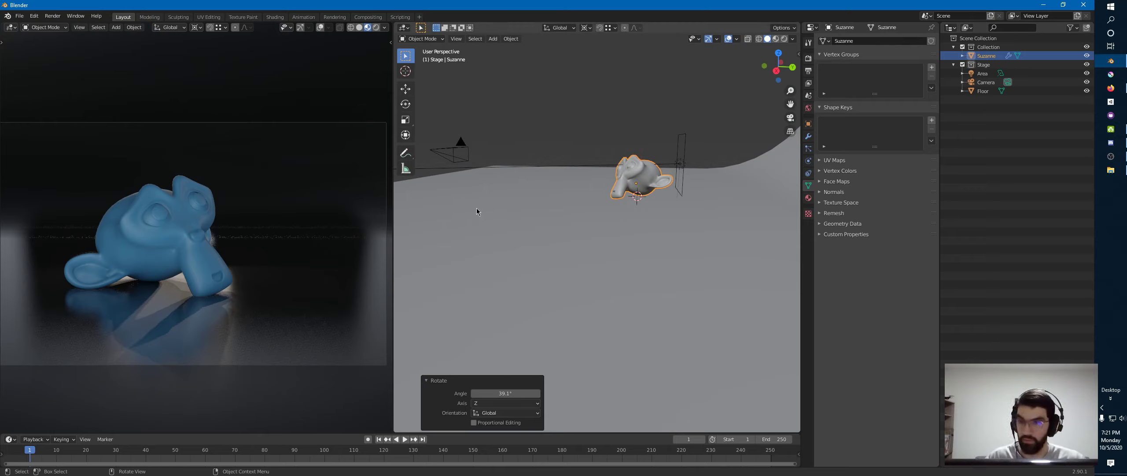
left_click(683, 150)
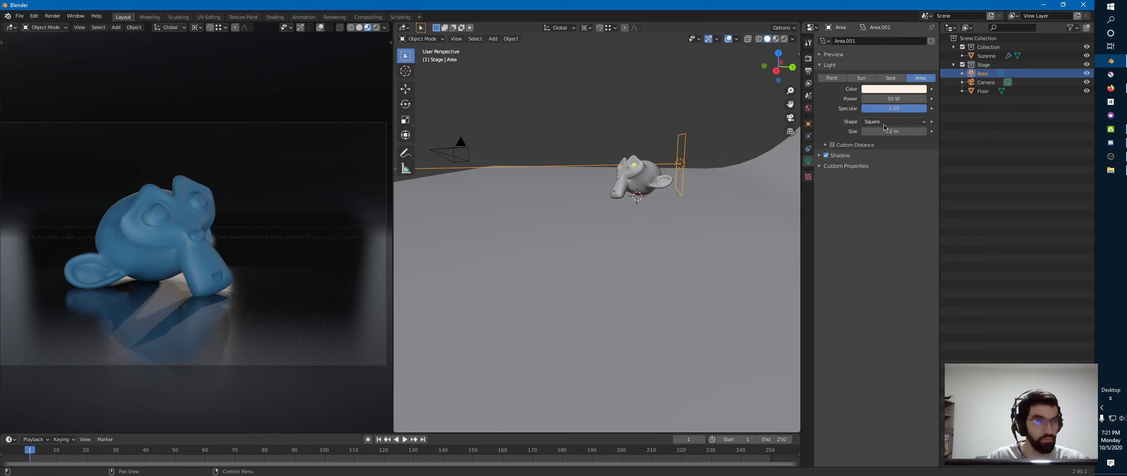
left_click_drag(873, 131, 859, 132)
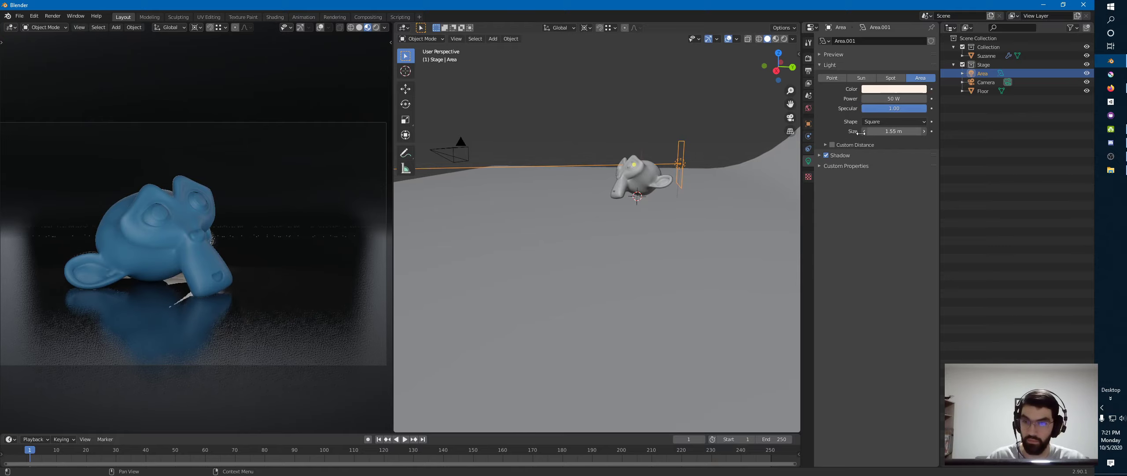
Rotate the area light about 17.4° around the 3D cursor in the right view, aiming it upward, and switch the pivot point away from the cursor
key("KP_3")
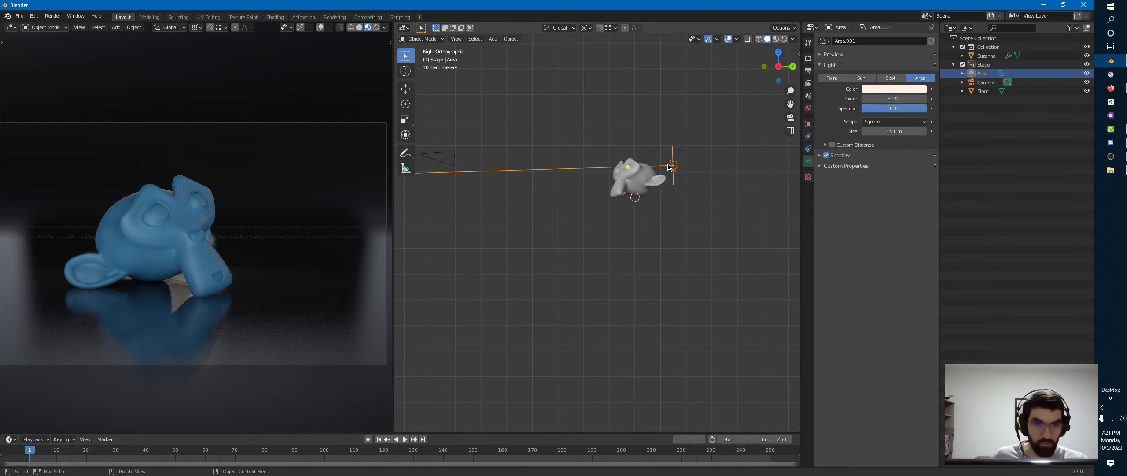
key("r")
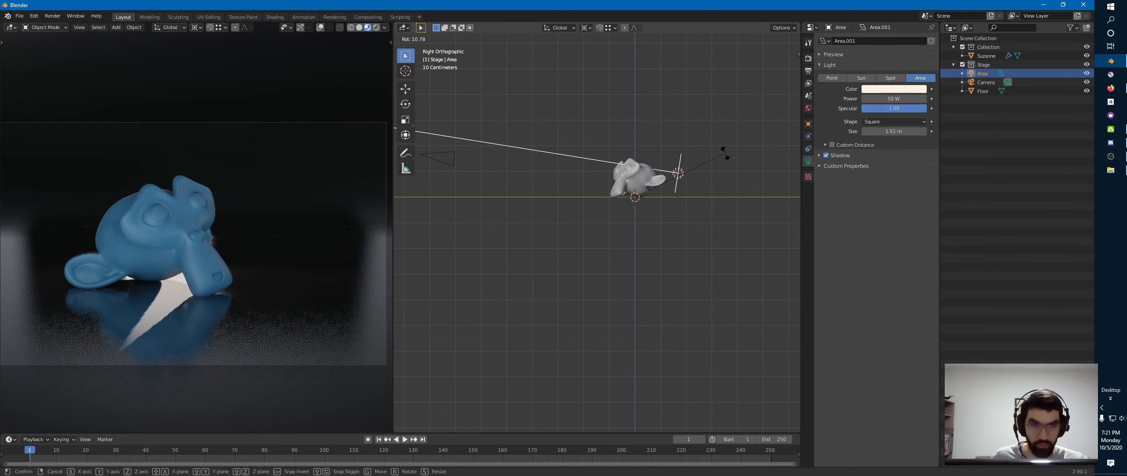
left_click(738, 165)
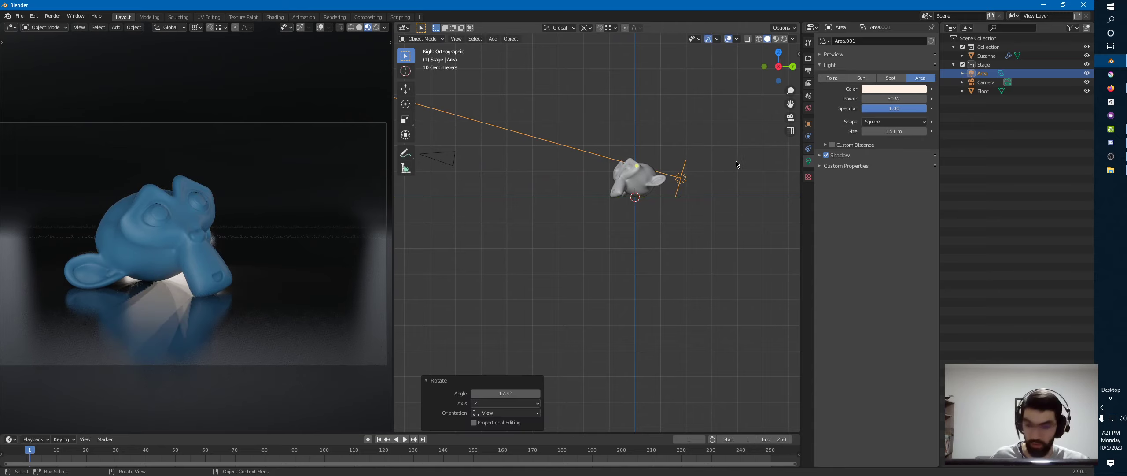
key("period")
left_click(726, 101)
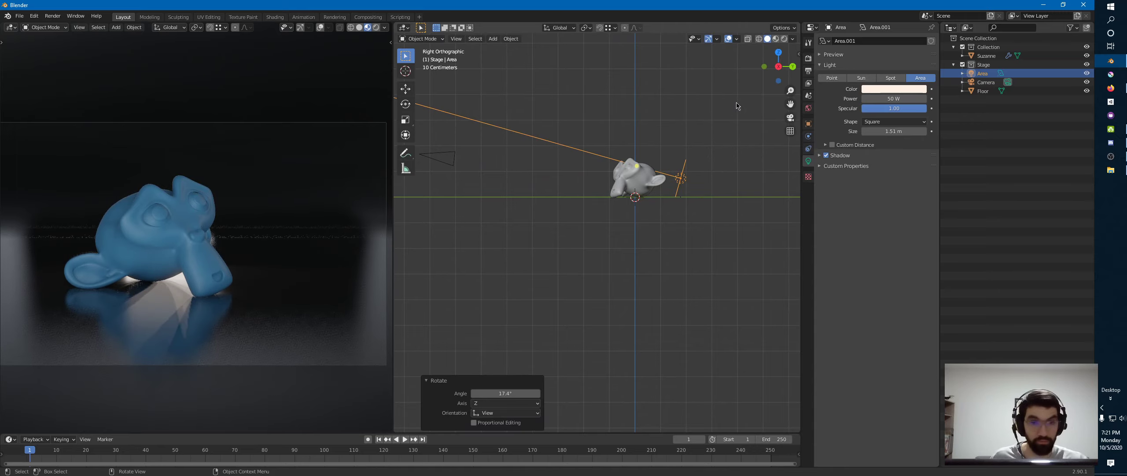
Move the area light about 0.27 m toward the monkey head and 0.12 m up, and rotate it about -6.4°
key("g")
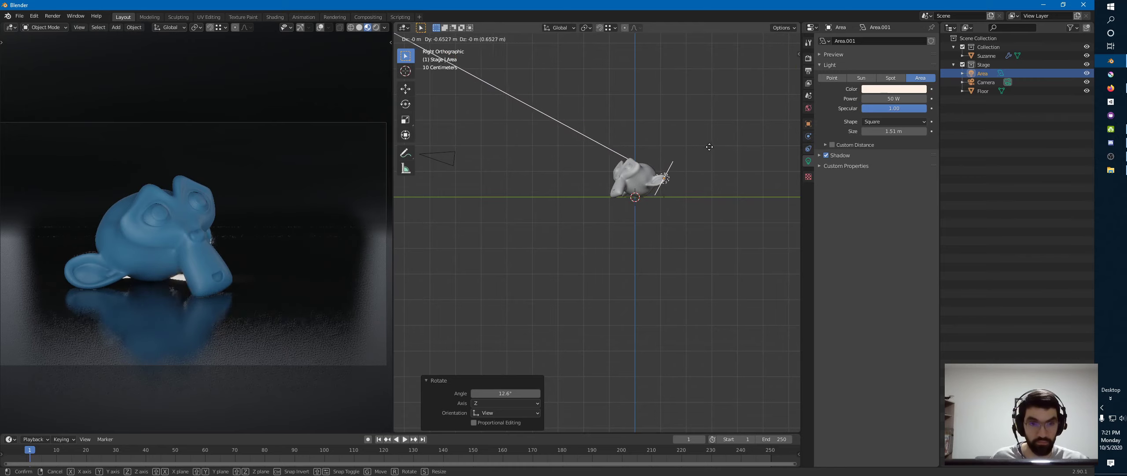
left_click(738, 138)
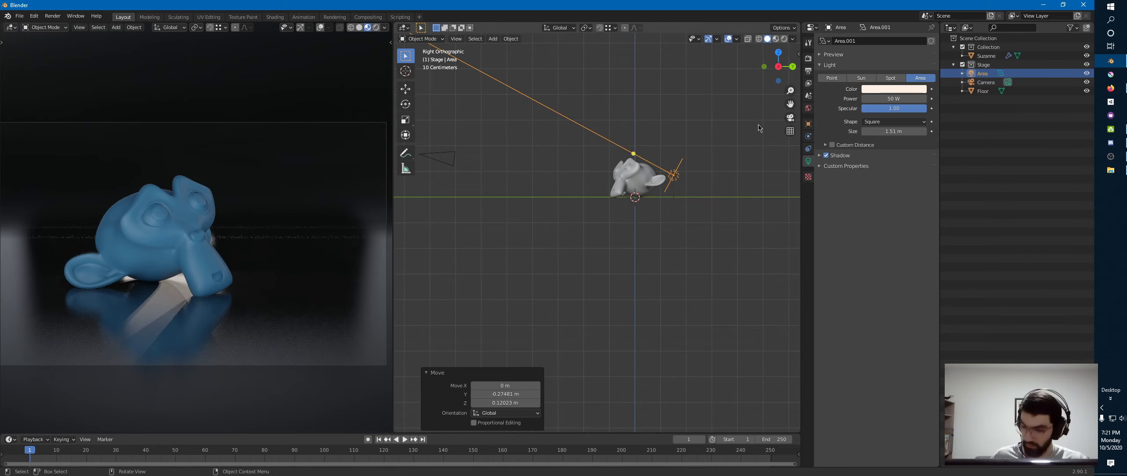
key("r")
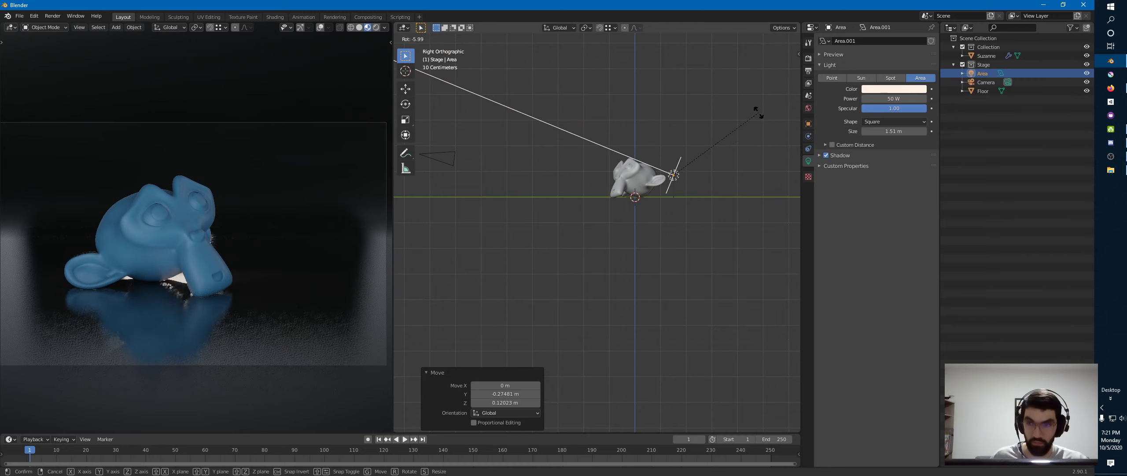
left_click(755, 110)
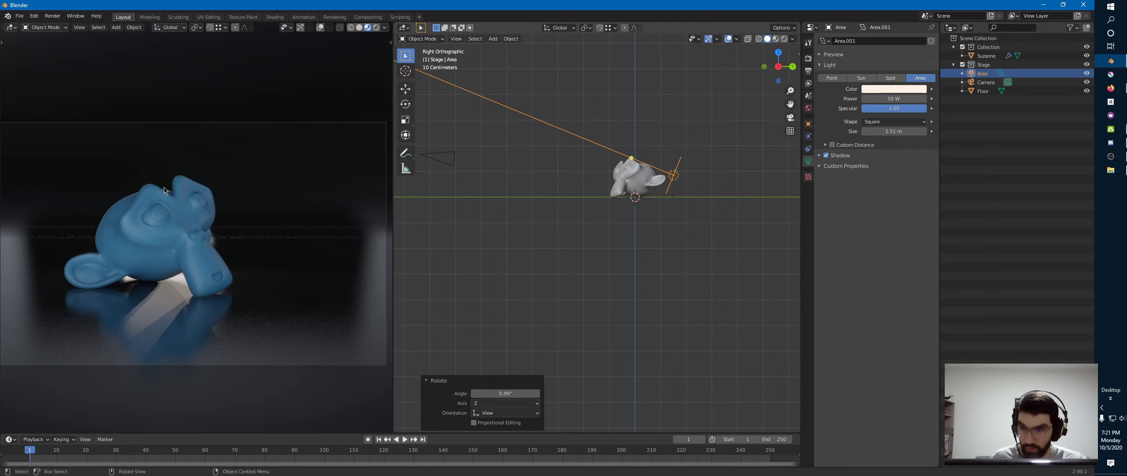
key("r")
left_click(692, 110)
Fine-tune the area light's height, angle and distance behind the head, finishing with a move of about 0.17 m in Y and -0.10 m in Z
key("g")
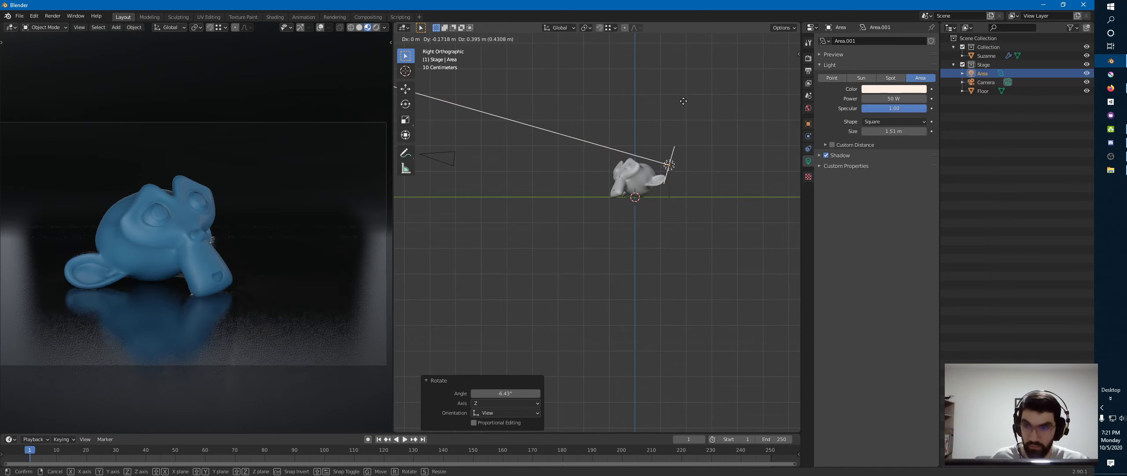
left_click(684, 100)
key("r")
left_click(687, 97)
key("g")
left_click(691, 100)
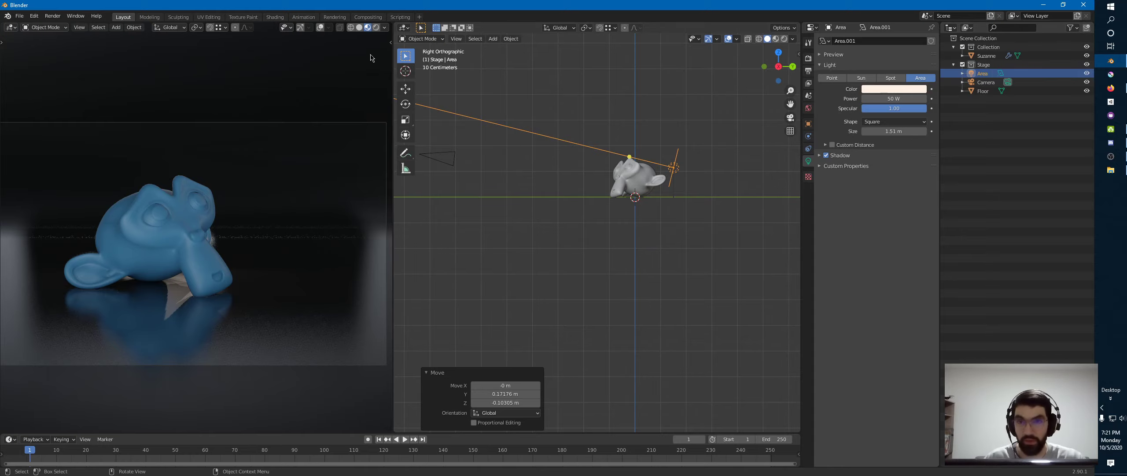
Deselect the area light and preview the monkey head under the first and second HDRI environments of the camera viewport's shading
left_click(385, 27)
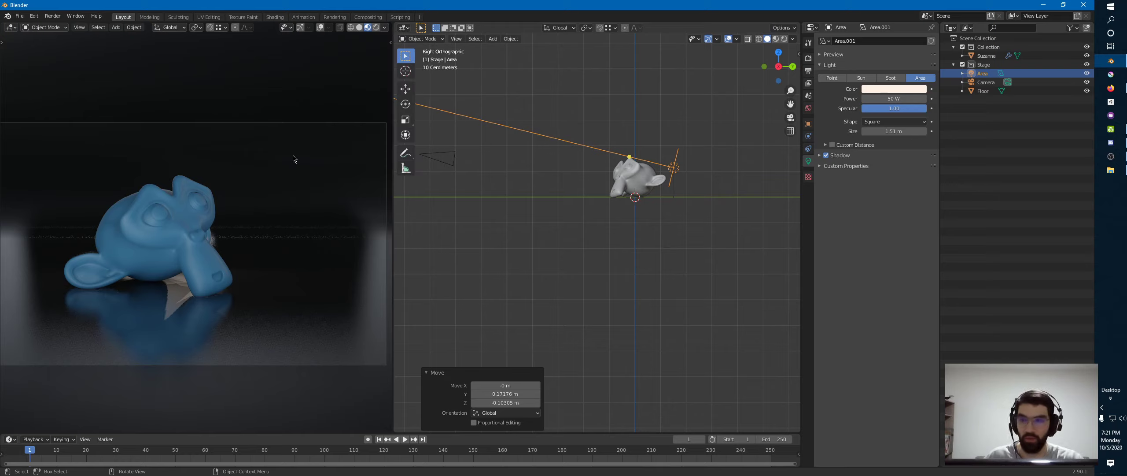
left_click(559, 164)
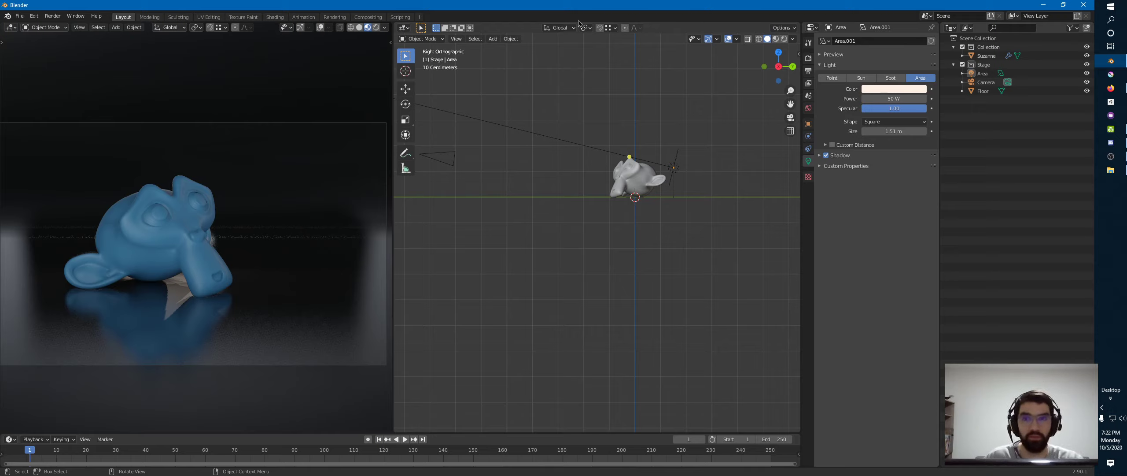
left_click(386, 28)
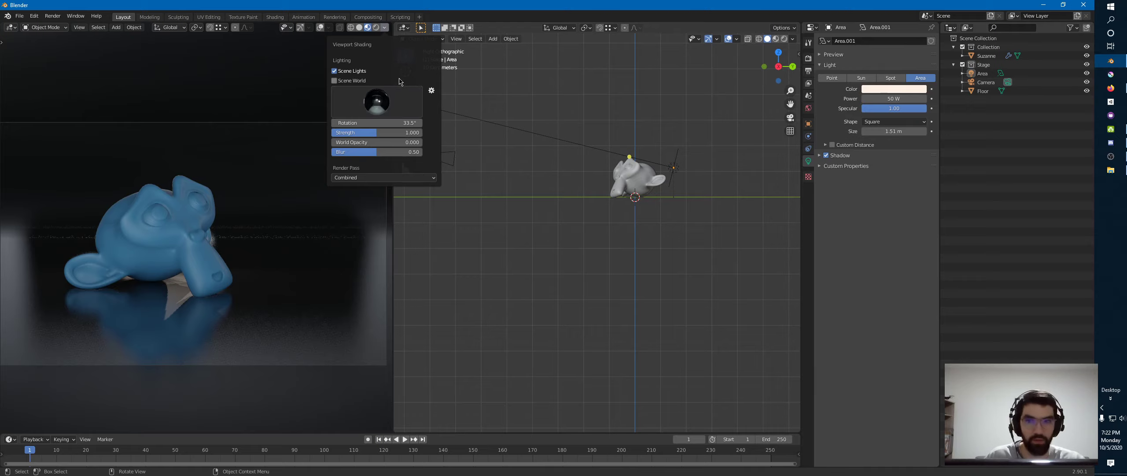
left_click(382, 102)
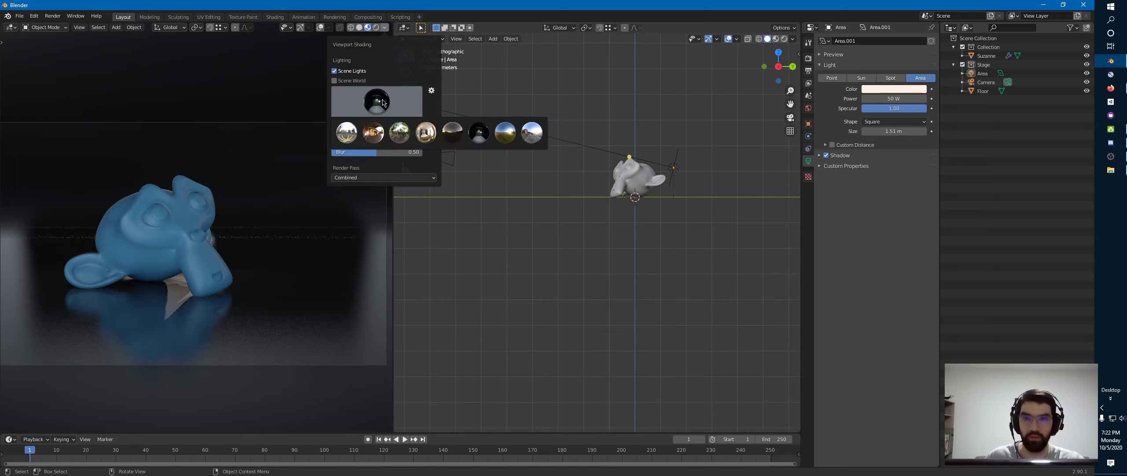
left_click(347, 132)
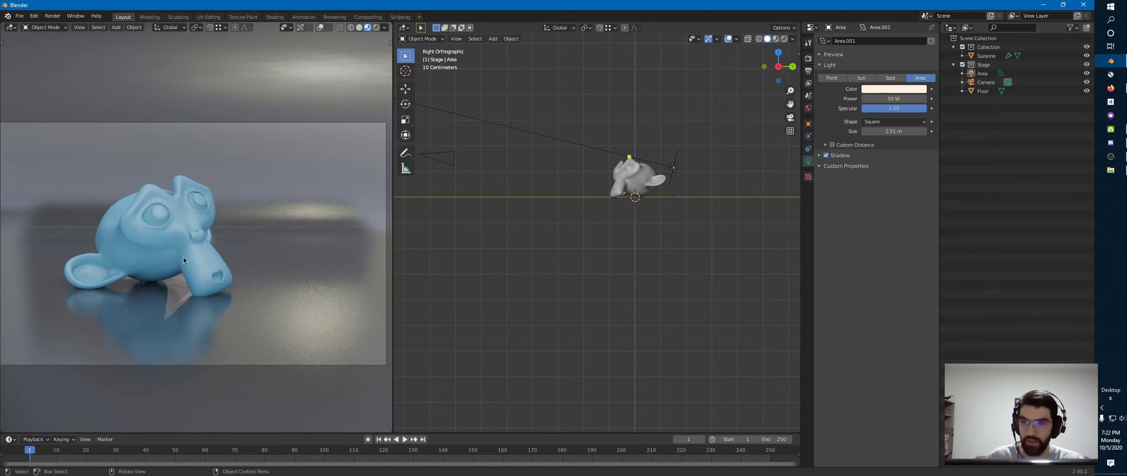
left_click(385, 27)
left_click(376, 102)
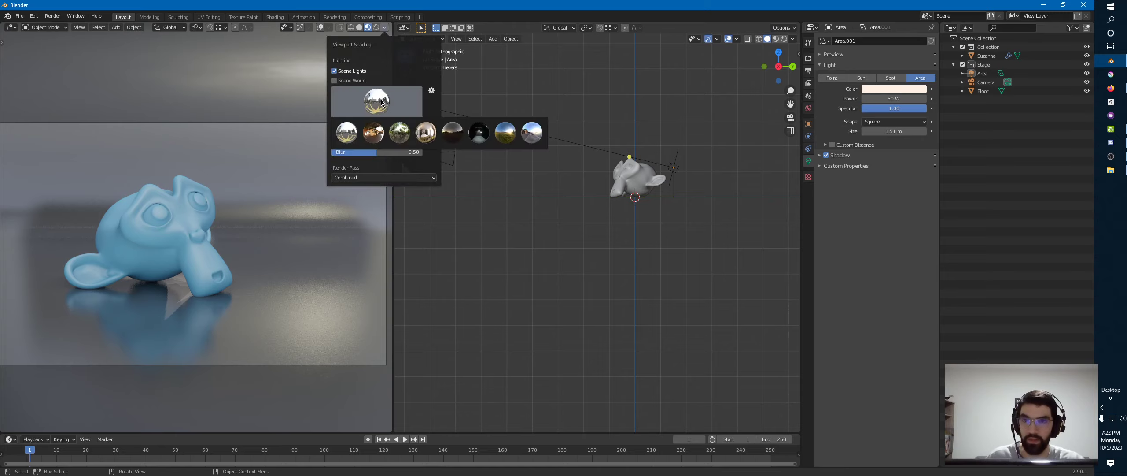
left_click(373, 131)
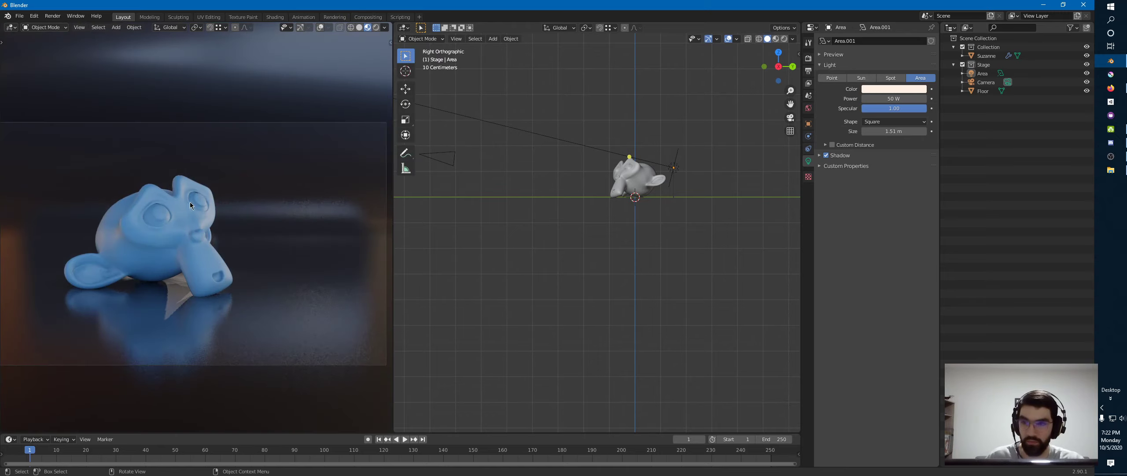
left_click(385, 27)
left_click(377, 101)
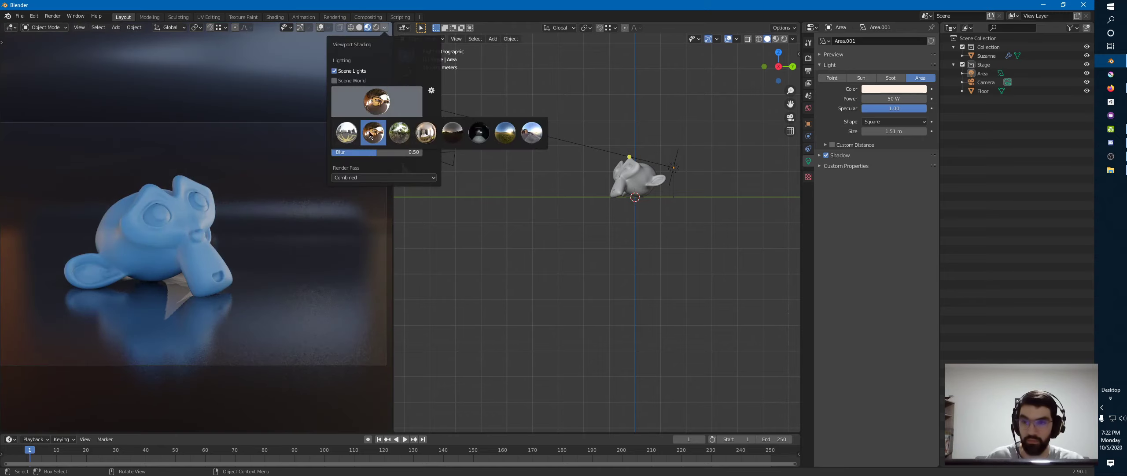
left_click(377, 101)
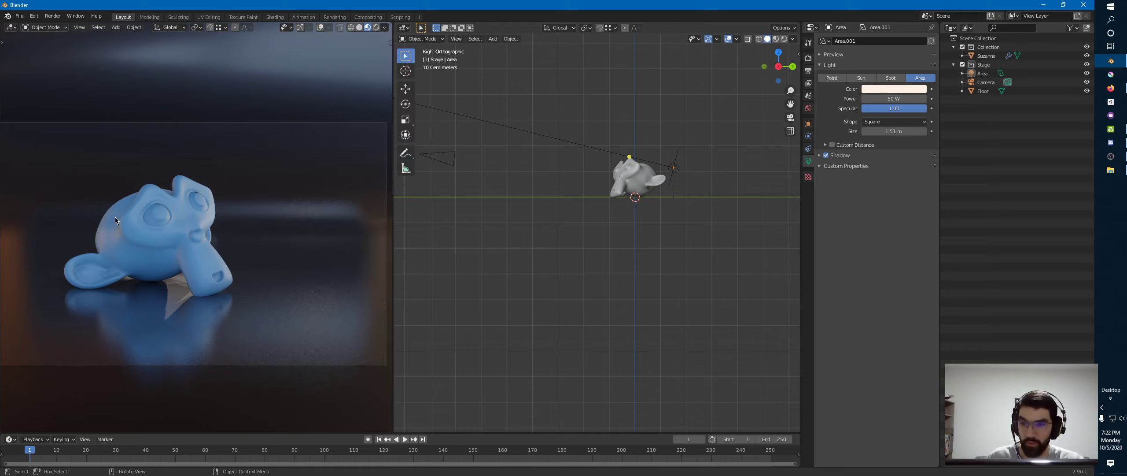
Preview the monkey head under the third, fourth and fifth HDRI environments in the camera viewport
left_click(386, 27)
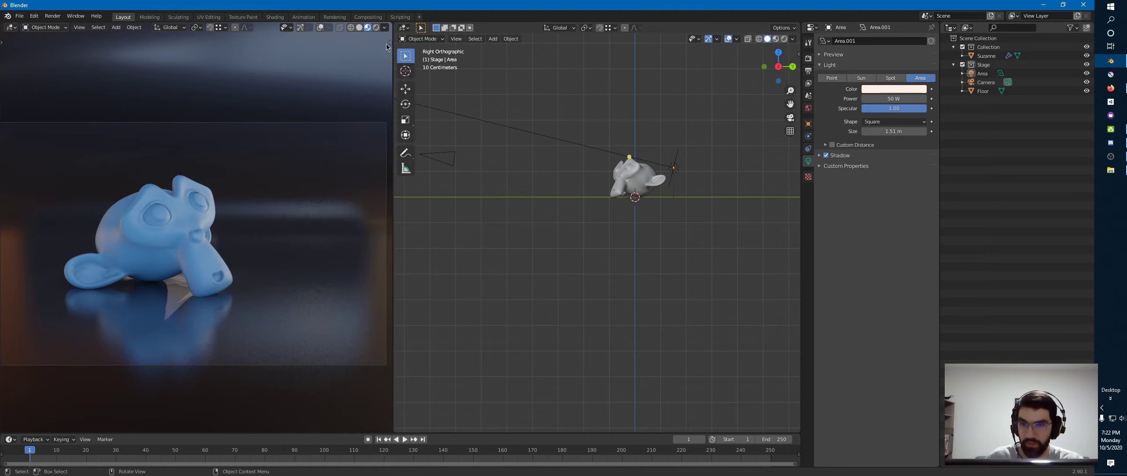
left_click(385, 27)
left_click(403, 104)
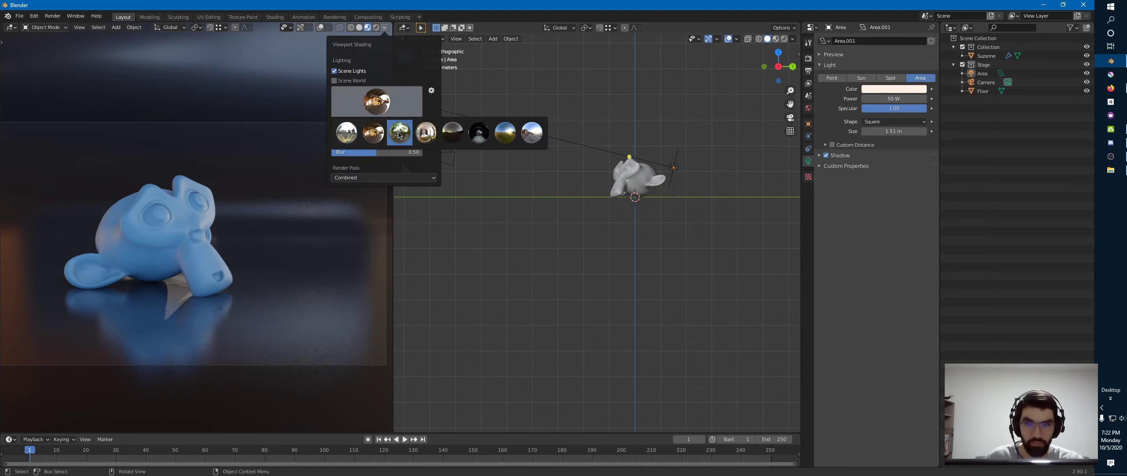
left_click(399, 134)
left_click(412, 110)
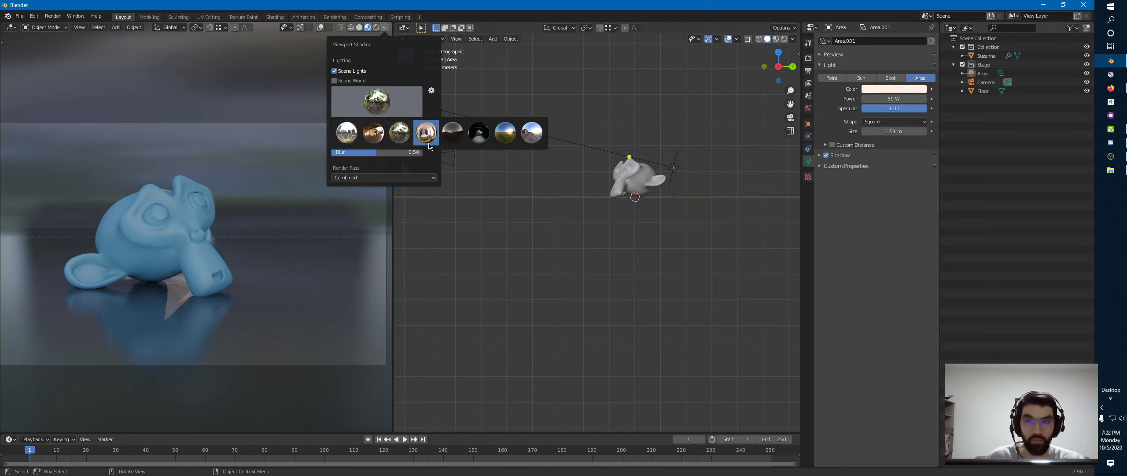
left_click(429, 143)
left_click(378, 101)
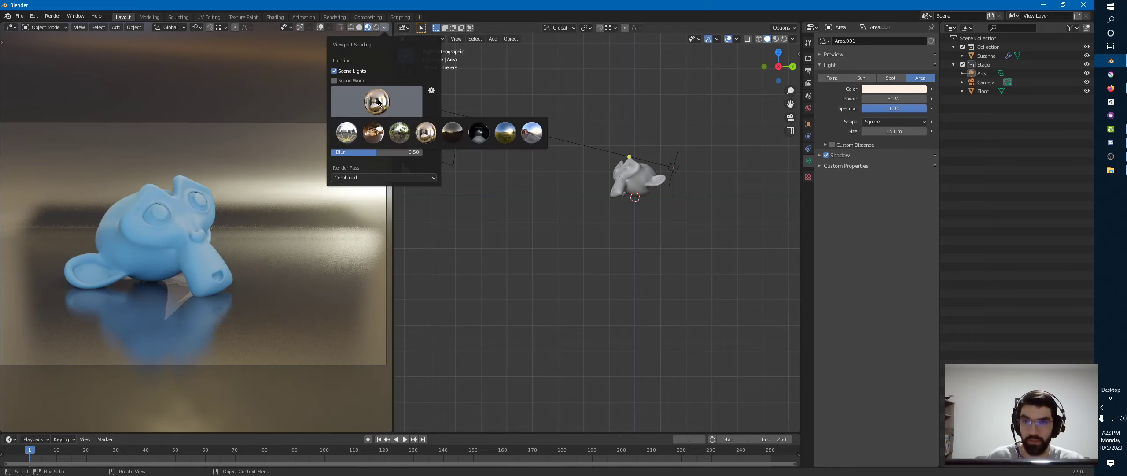
left_click(453, 132)
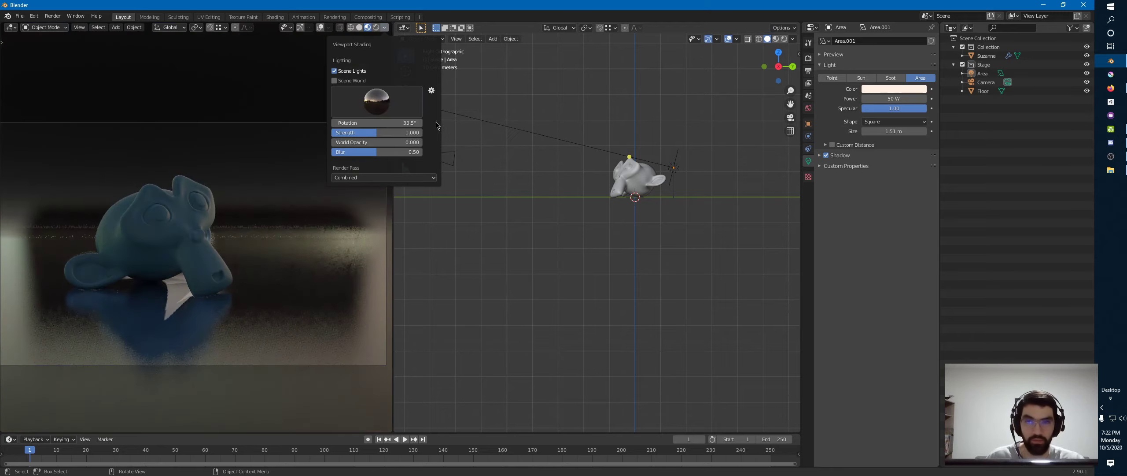
Preview the seventh and eighth HDRI environments, and return the camera viewport to the dark sixth one
left_click(387, 105)
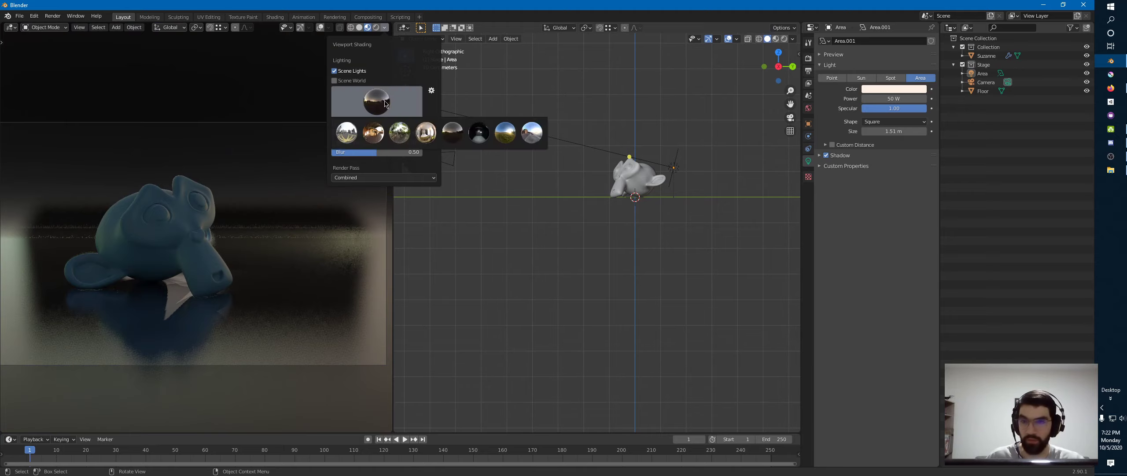
left_click(508, 132)
left_click(389, 109)
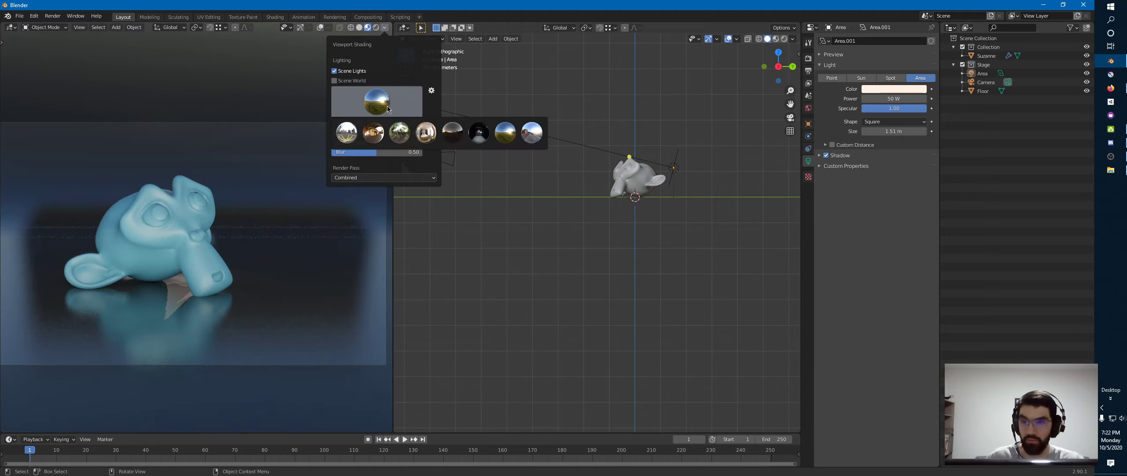
left_click(528, 133)
left_click(388, 105)
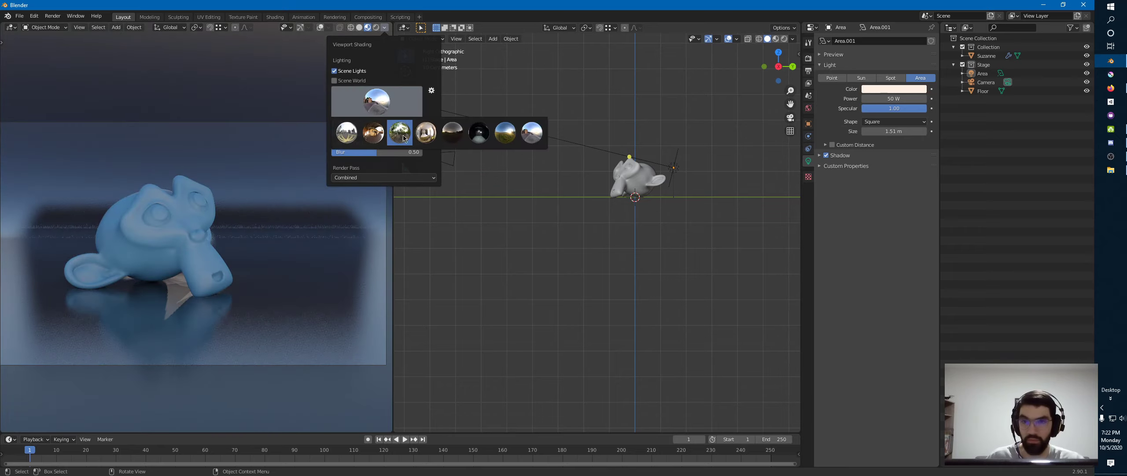
left_click(377, 101)
left_click(479, 132)
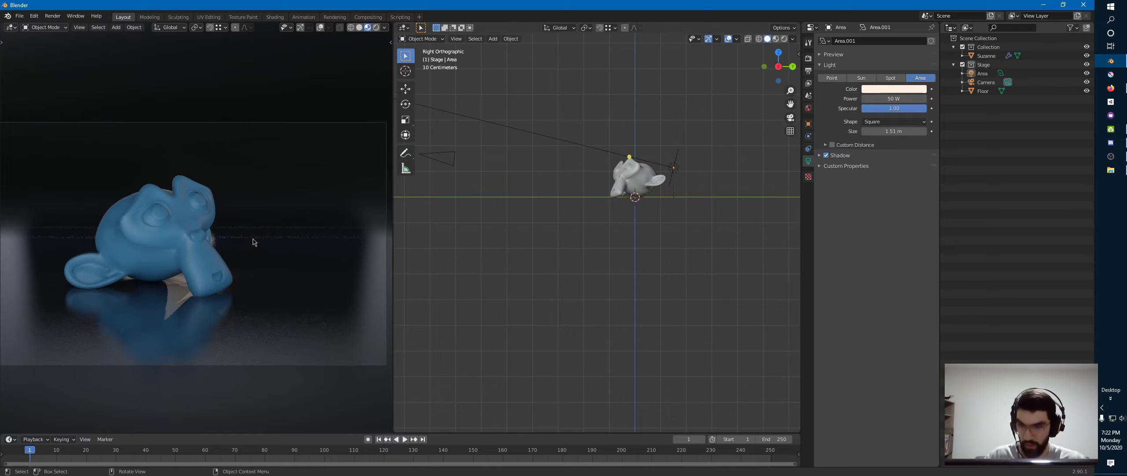
Render the current frame to check the real lighting without the preview environment, and close the render window
key("F12")
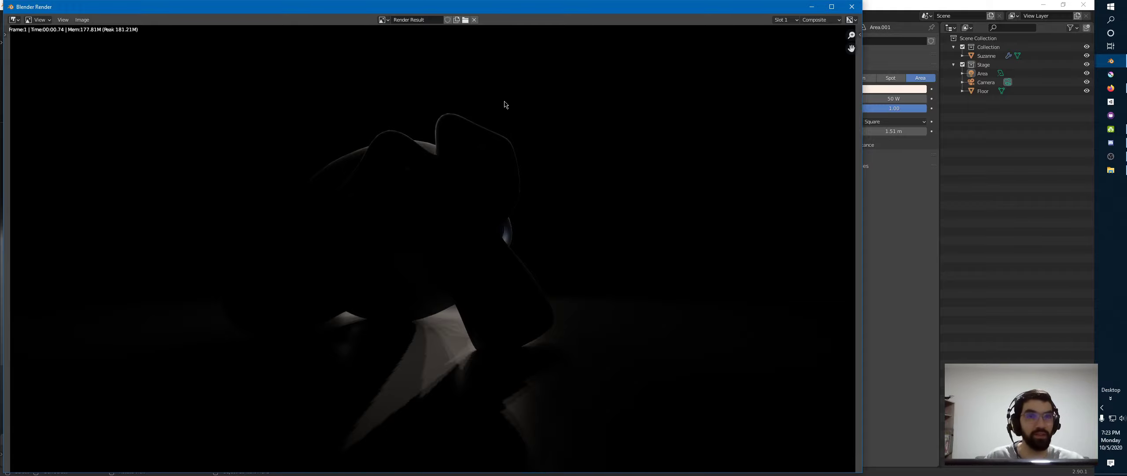
left_click(853, 7)
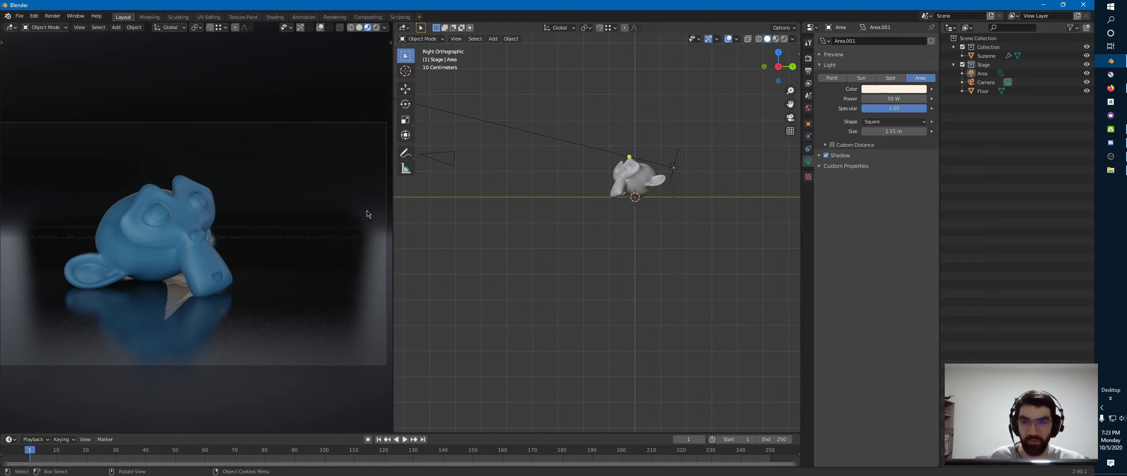
left_click(384, 28)
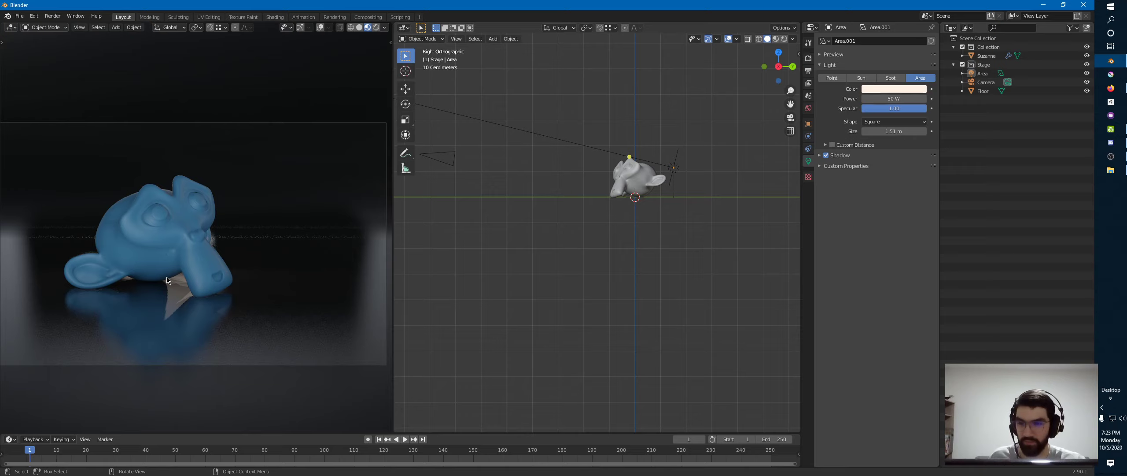
middle_click_drag(158, 332, 161, 295, "ctrl")
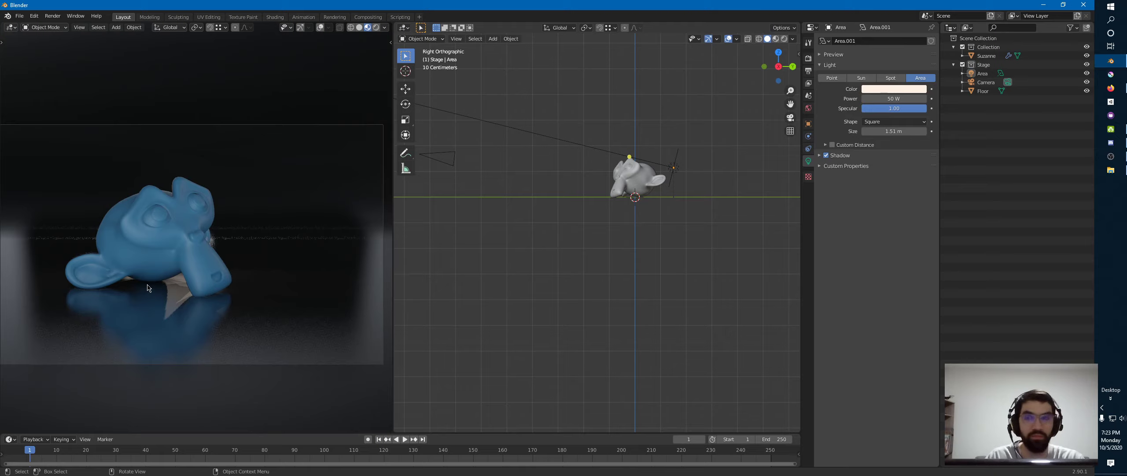
Switch to Discord, open the live class voice channel, and widen its window to show the participants
key("alt+Tab")
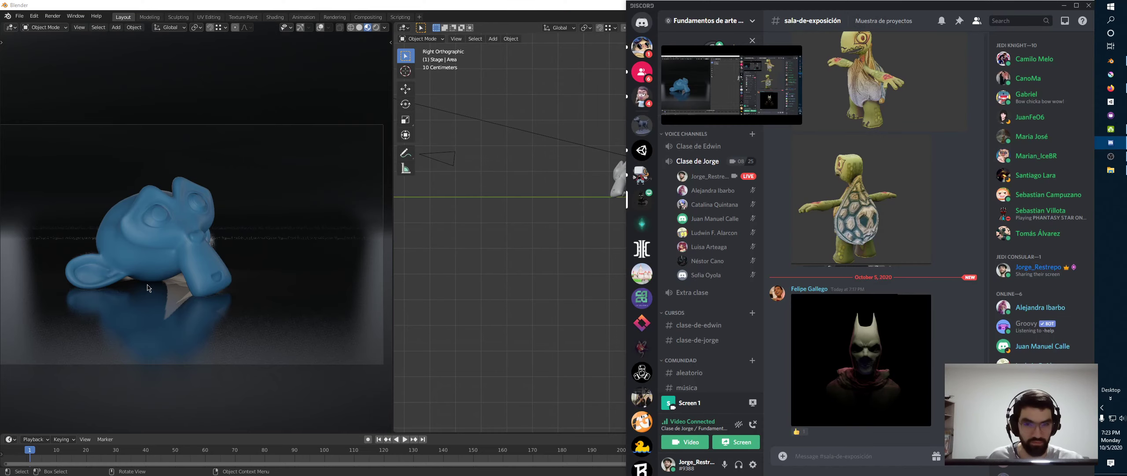
left_click(693, 162)
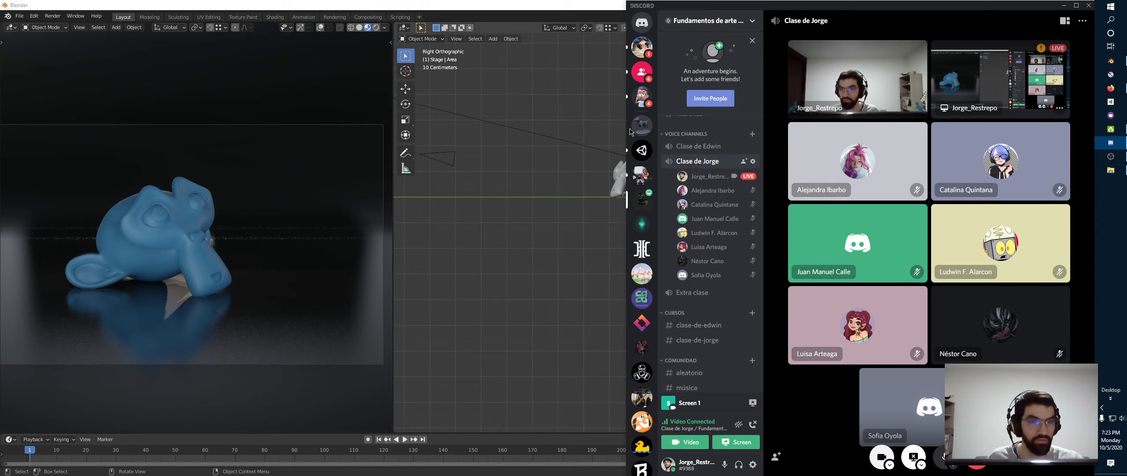
left_click_drag(627, 129, 410, 170)
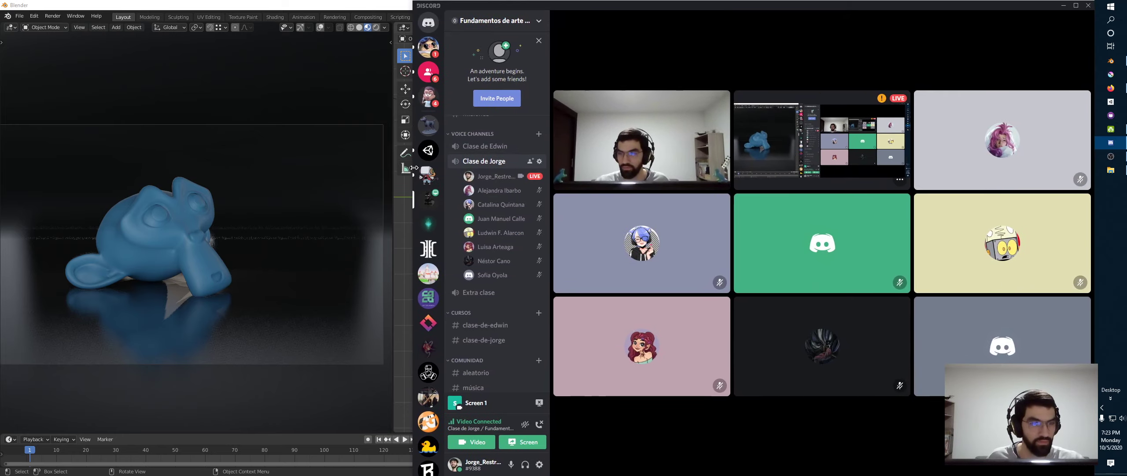